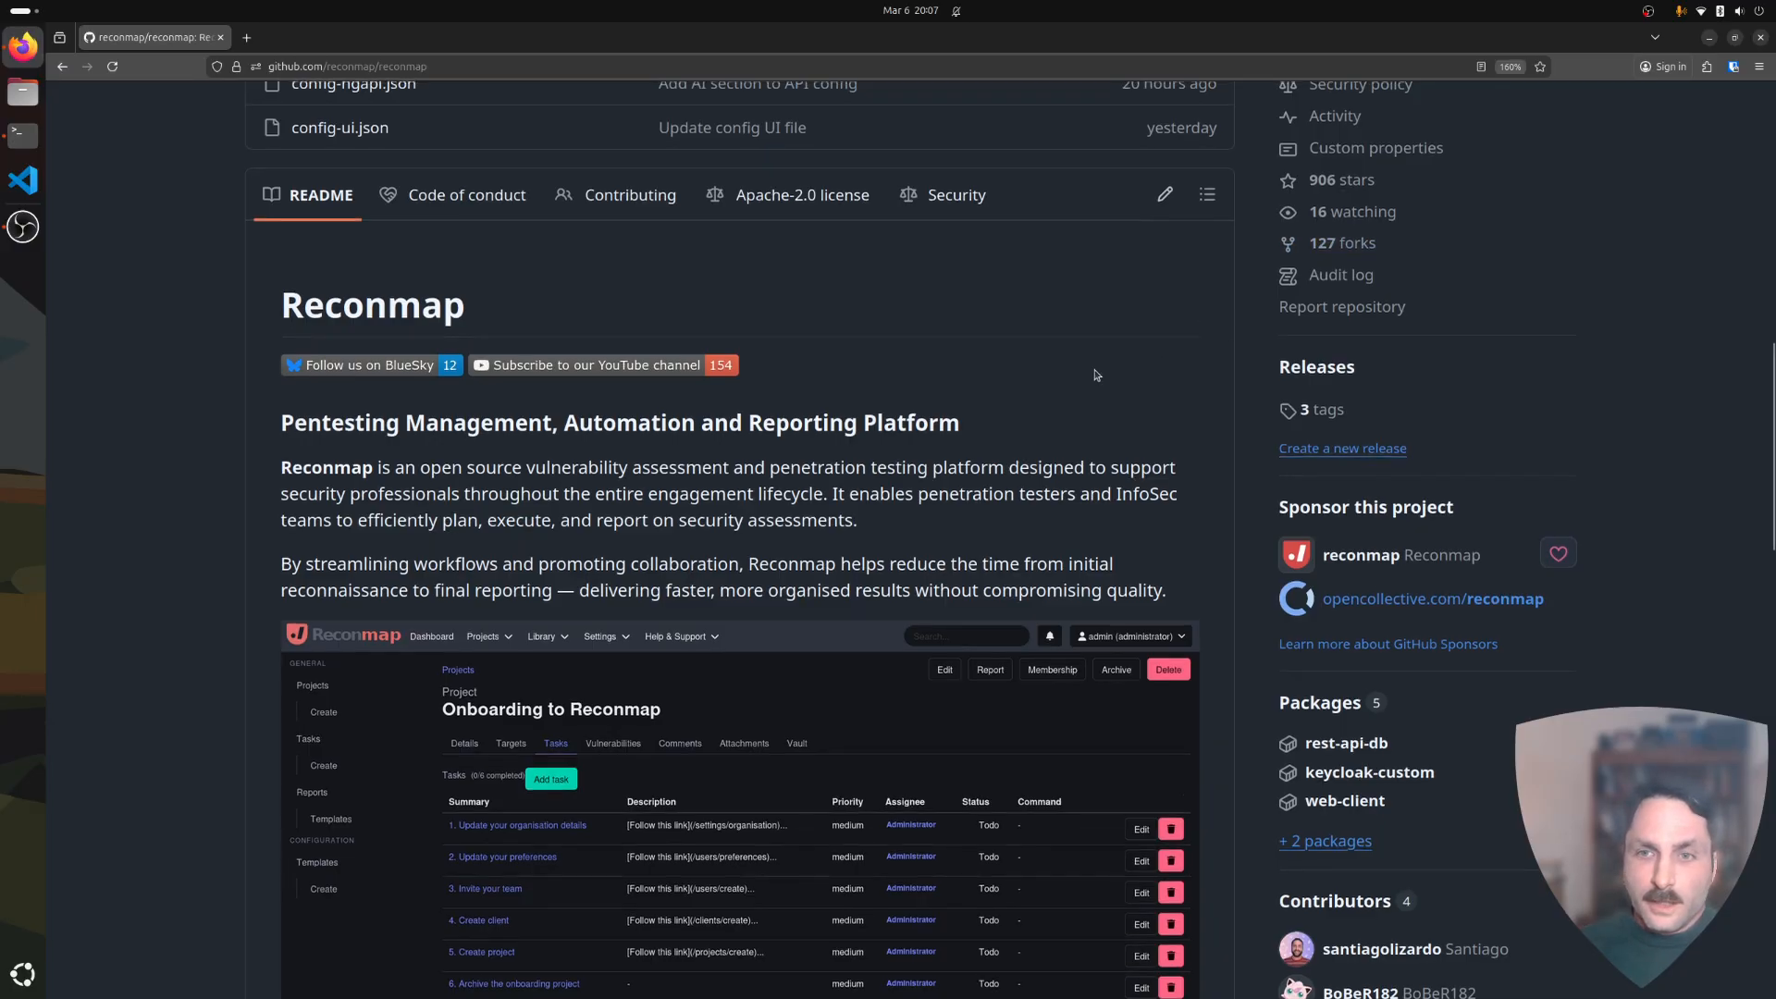
Scroll the GitHub repository page back up to the top, where the clone options are.
scroll(869, 490, "up", 5)
scroll(869, 490, "up", 7)
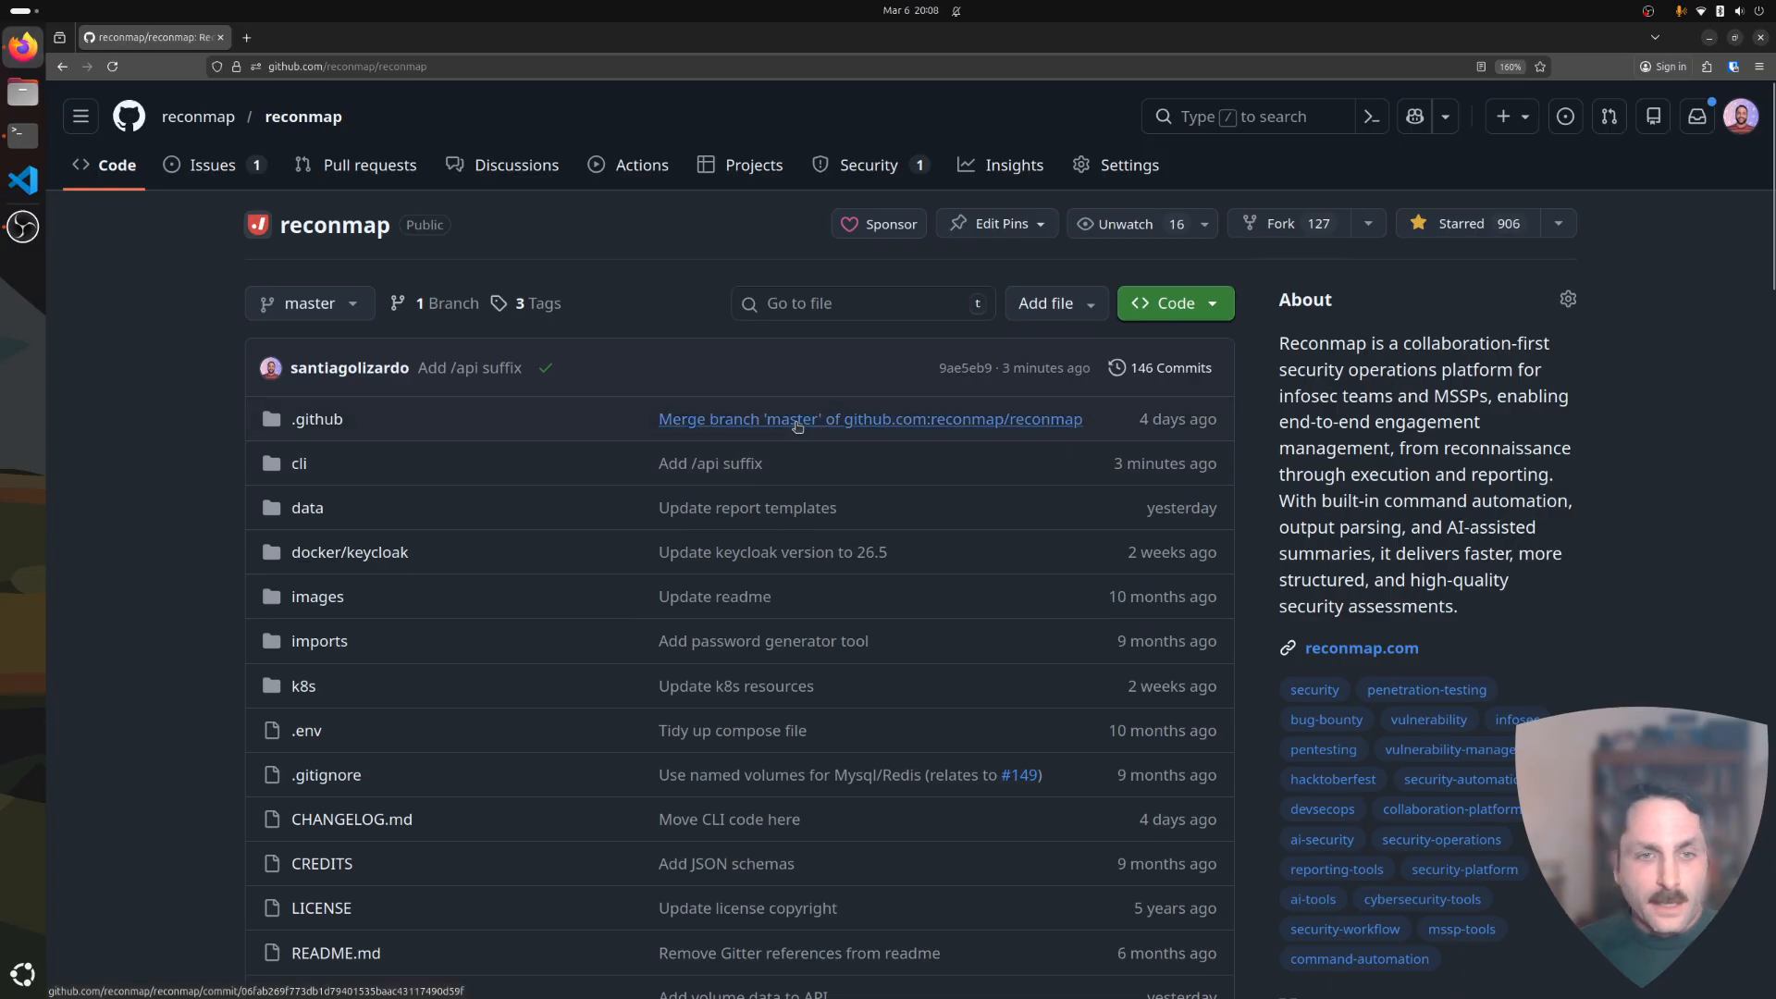
scroll(796, 427, "down", 10)
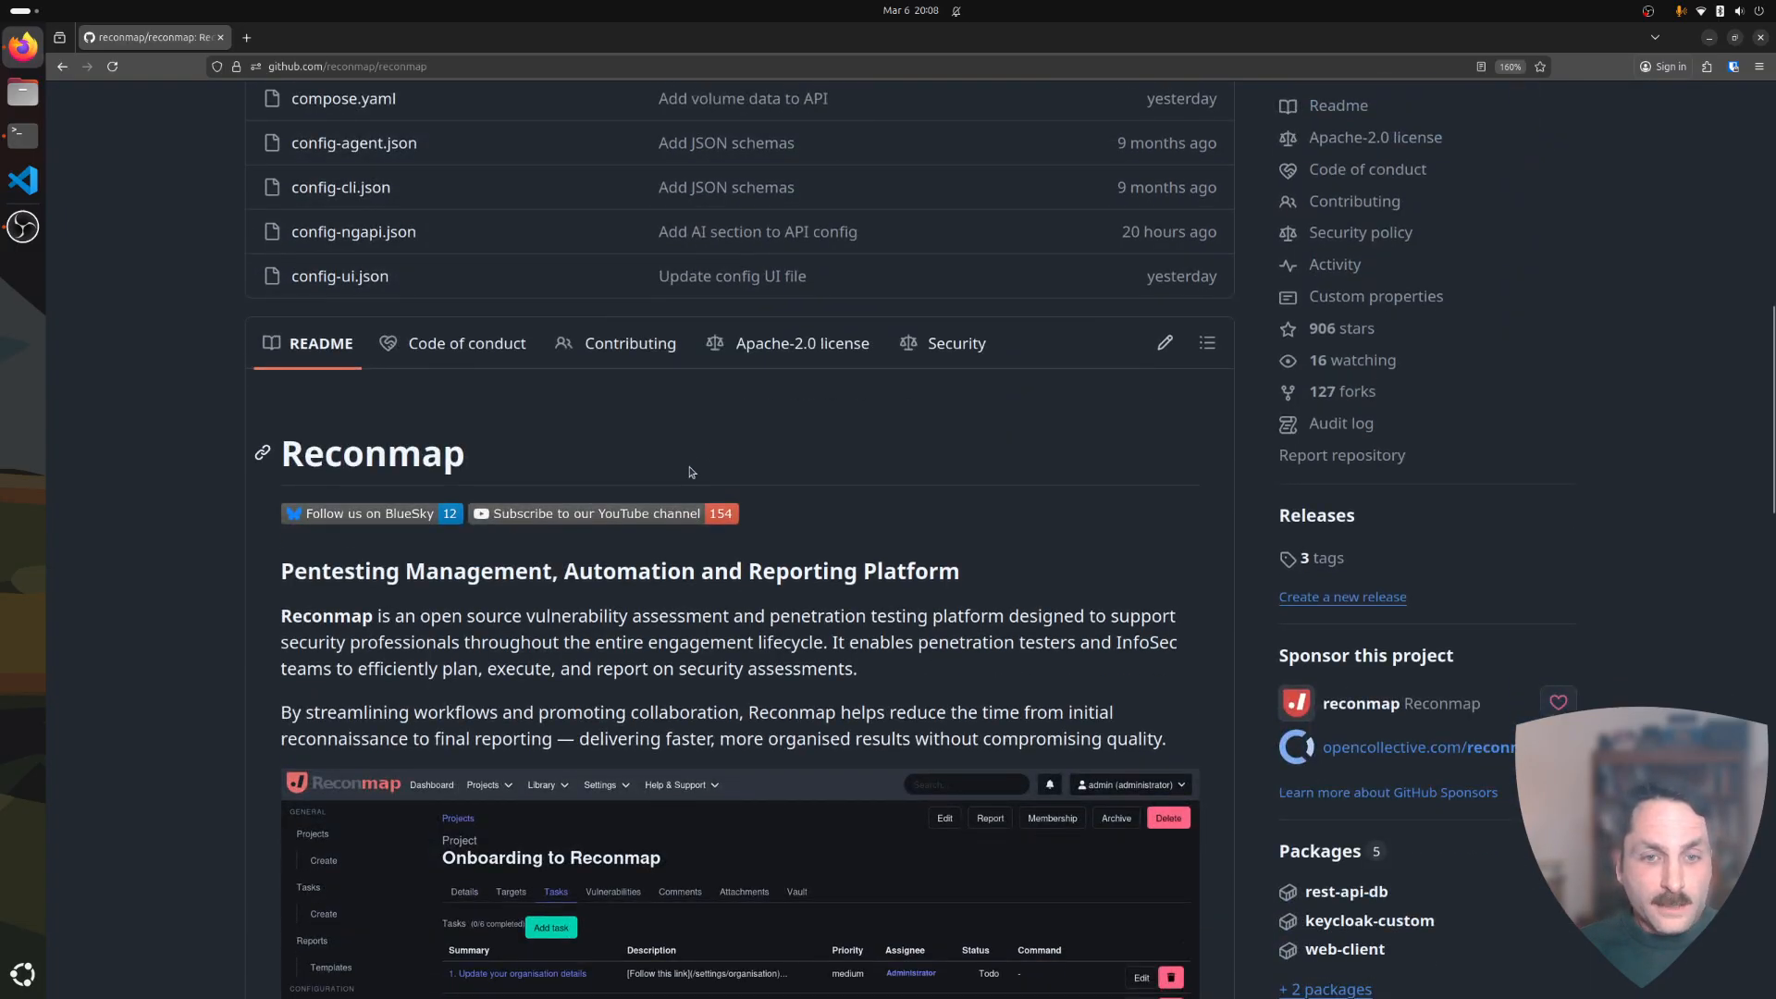
scroll(689, 467, "down", 2)
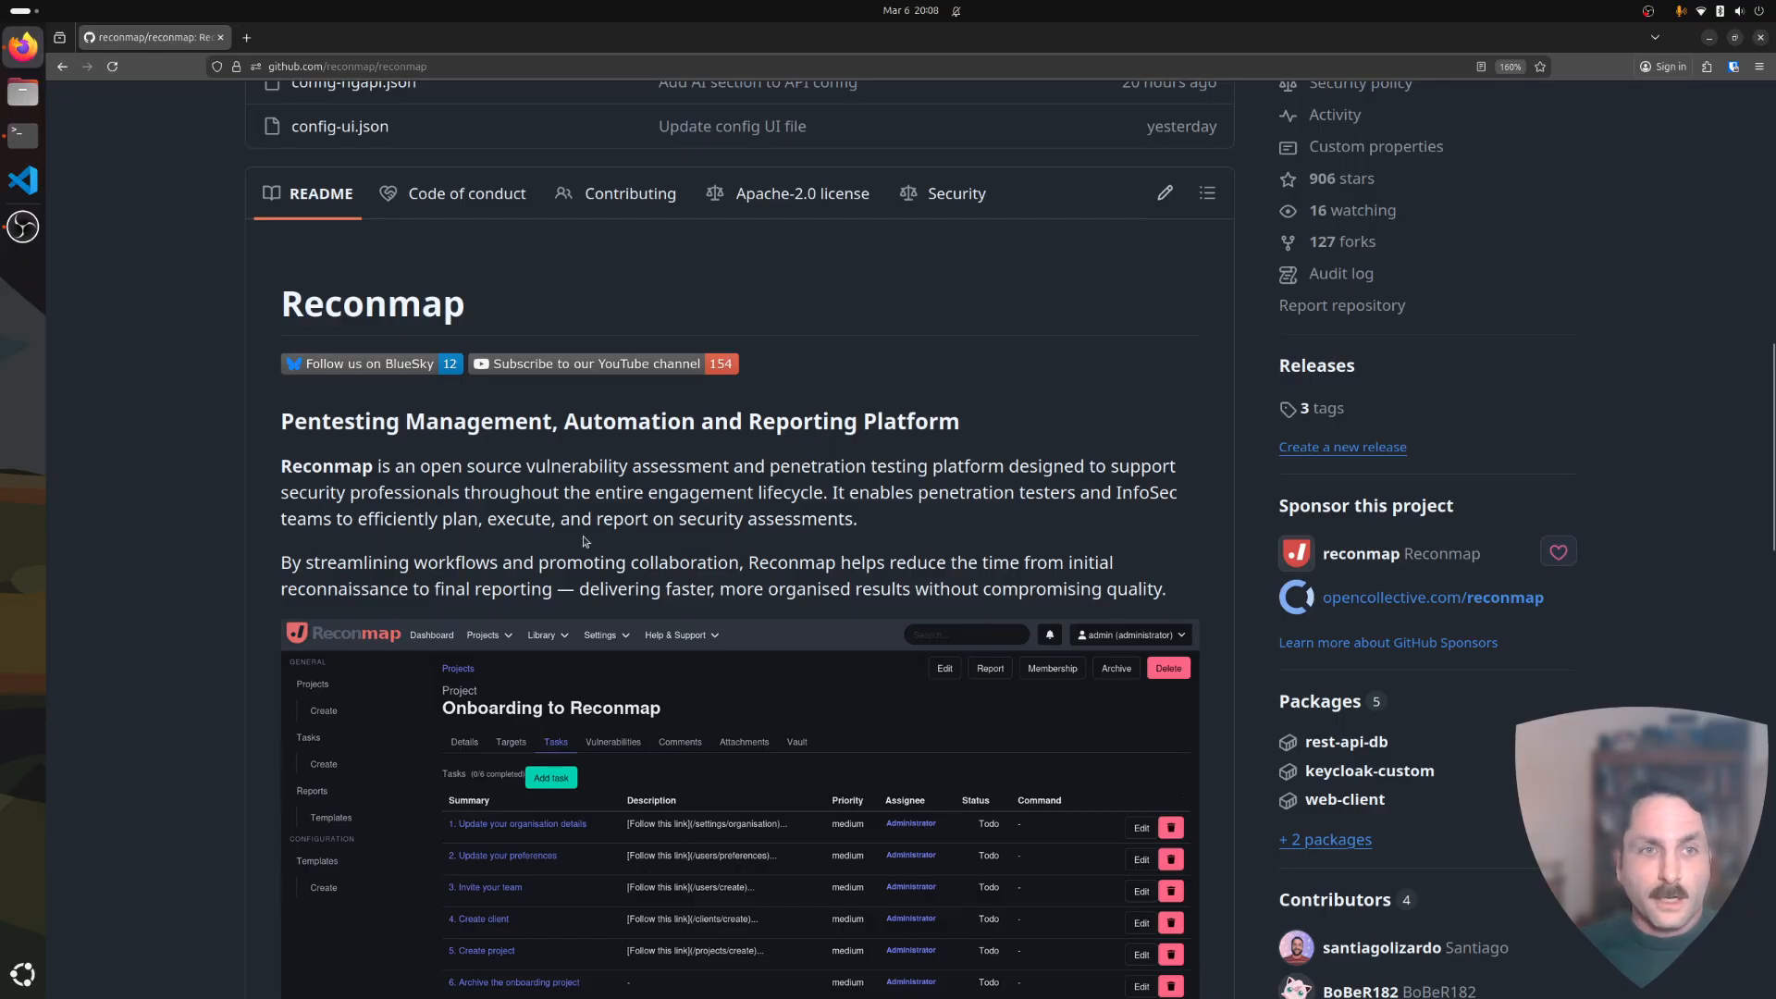
scroll(582, 532, "down", 2)
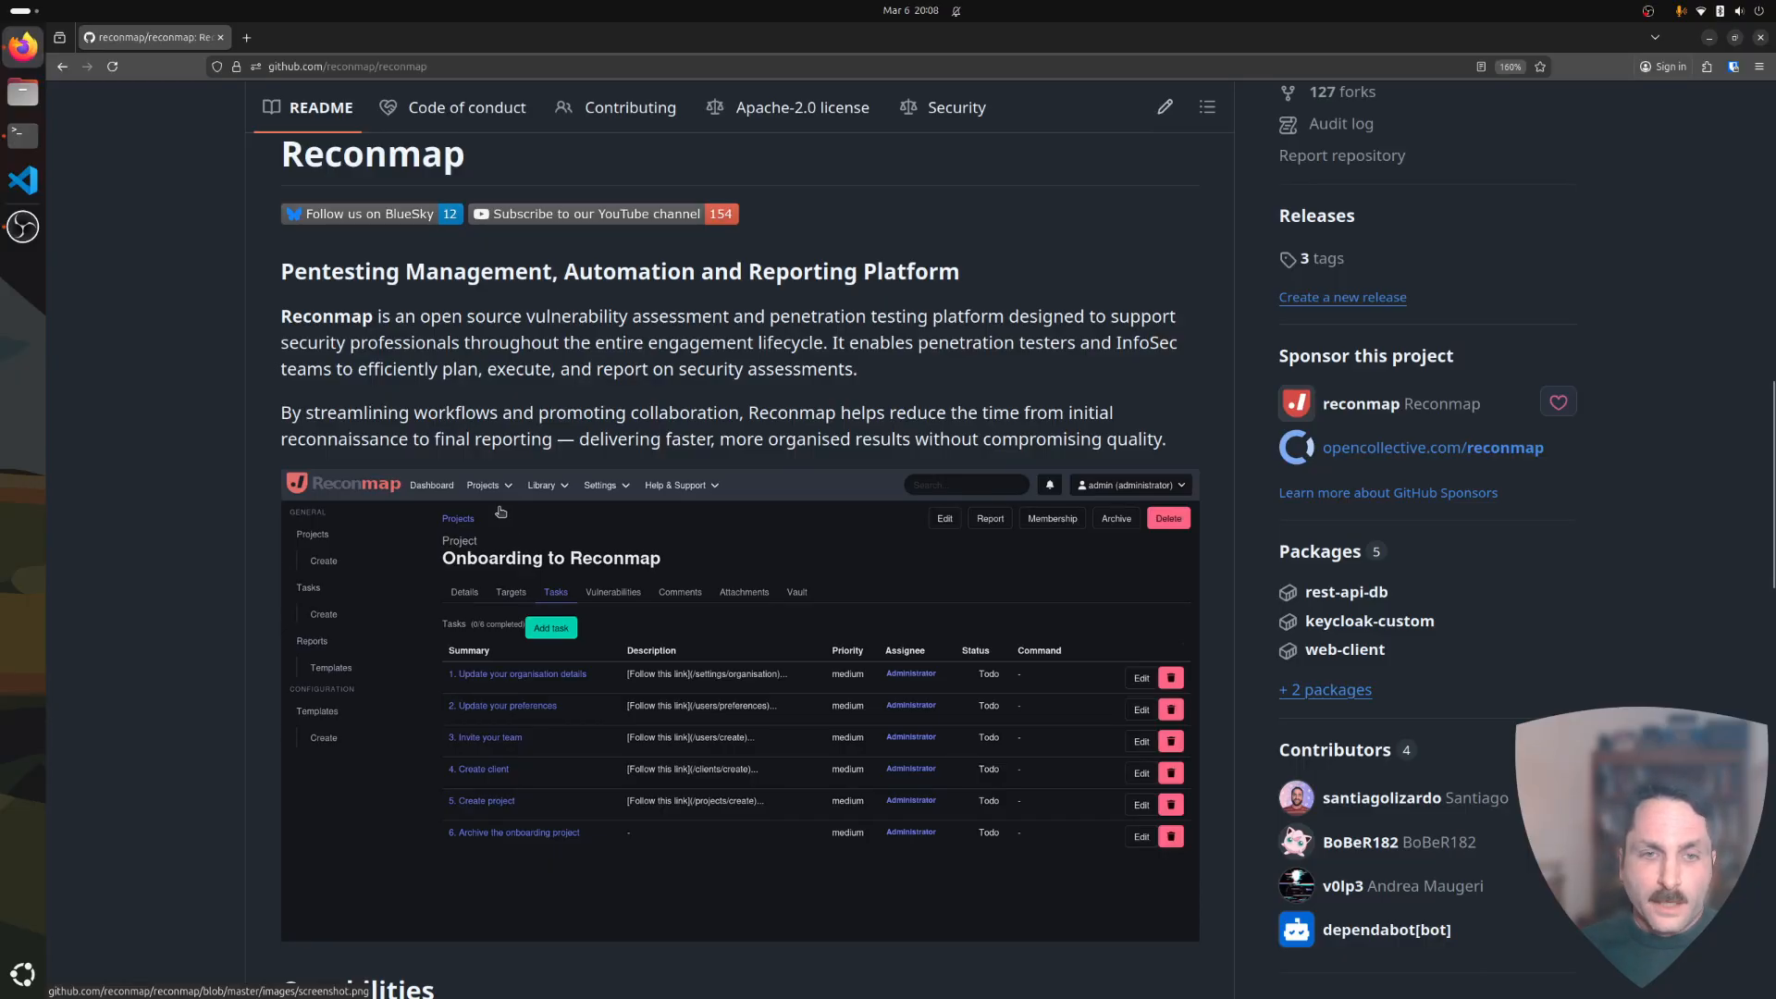
scroll(925, 388, "up", 20)
left_click(1207, 308)
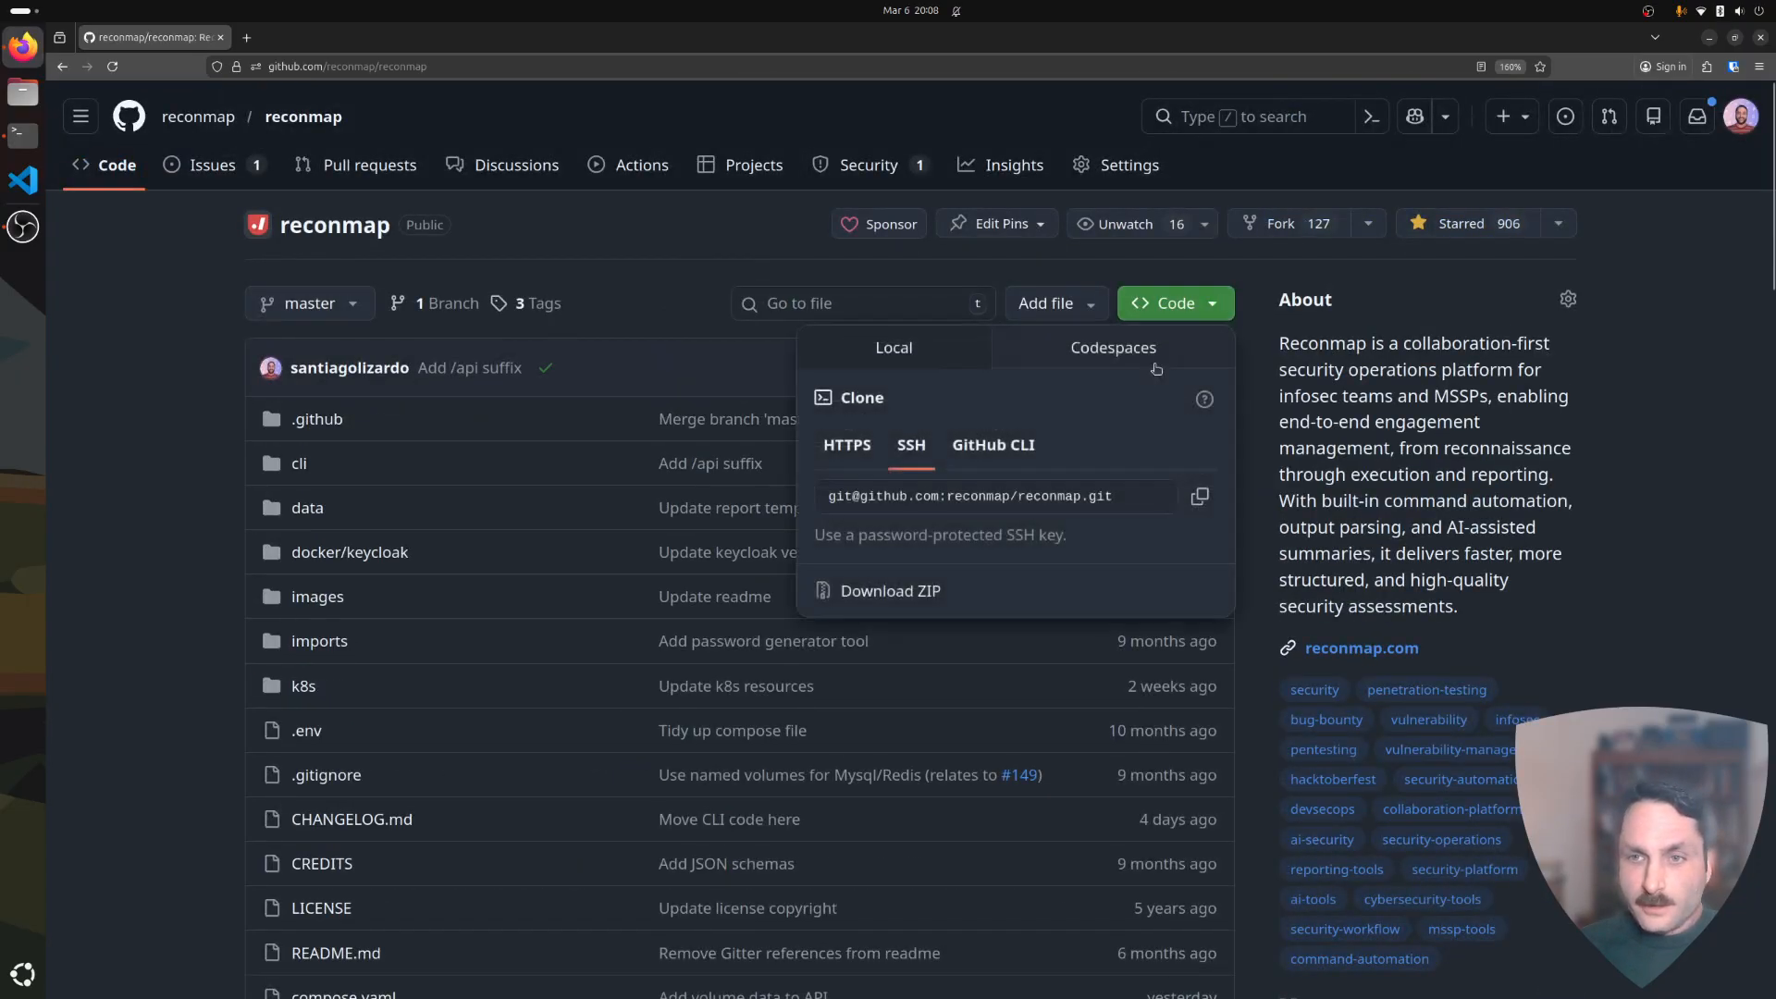
left_click(1201, 498)
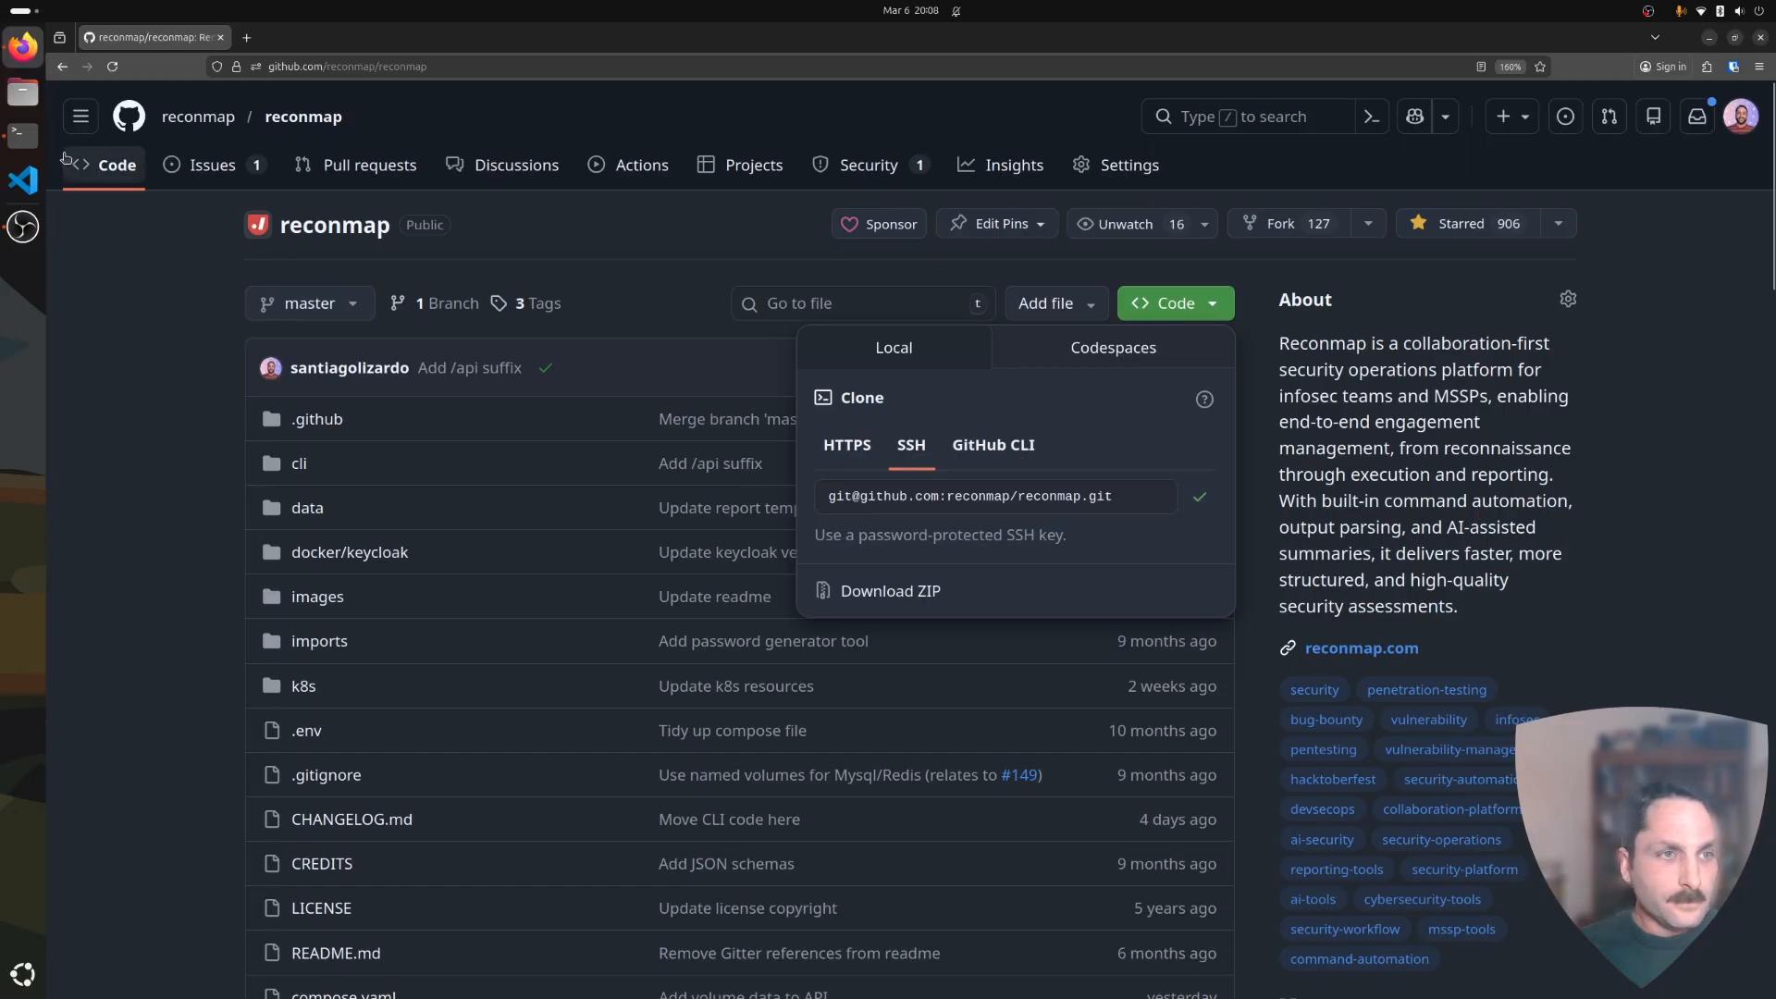
left_click(22, 135)
type("git clone")
key("ctrl+shift+v")
key("Return")
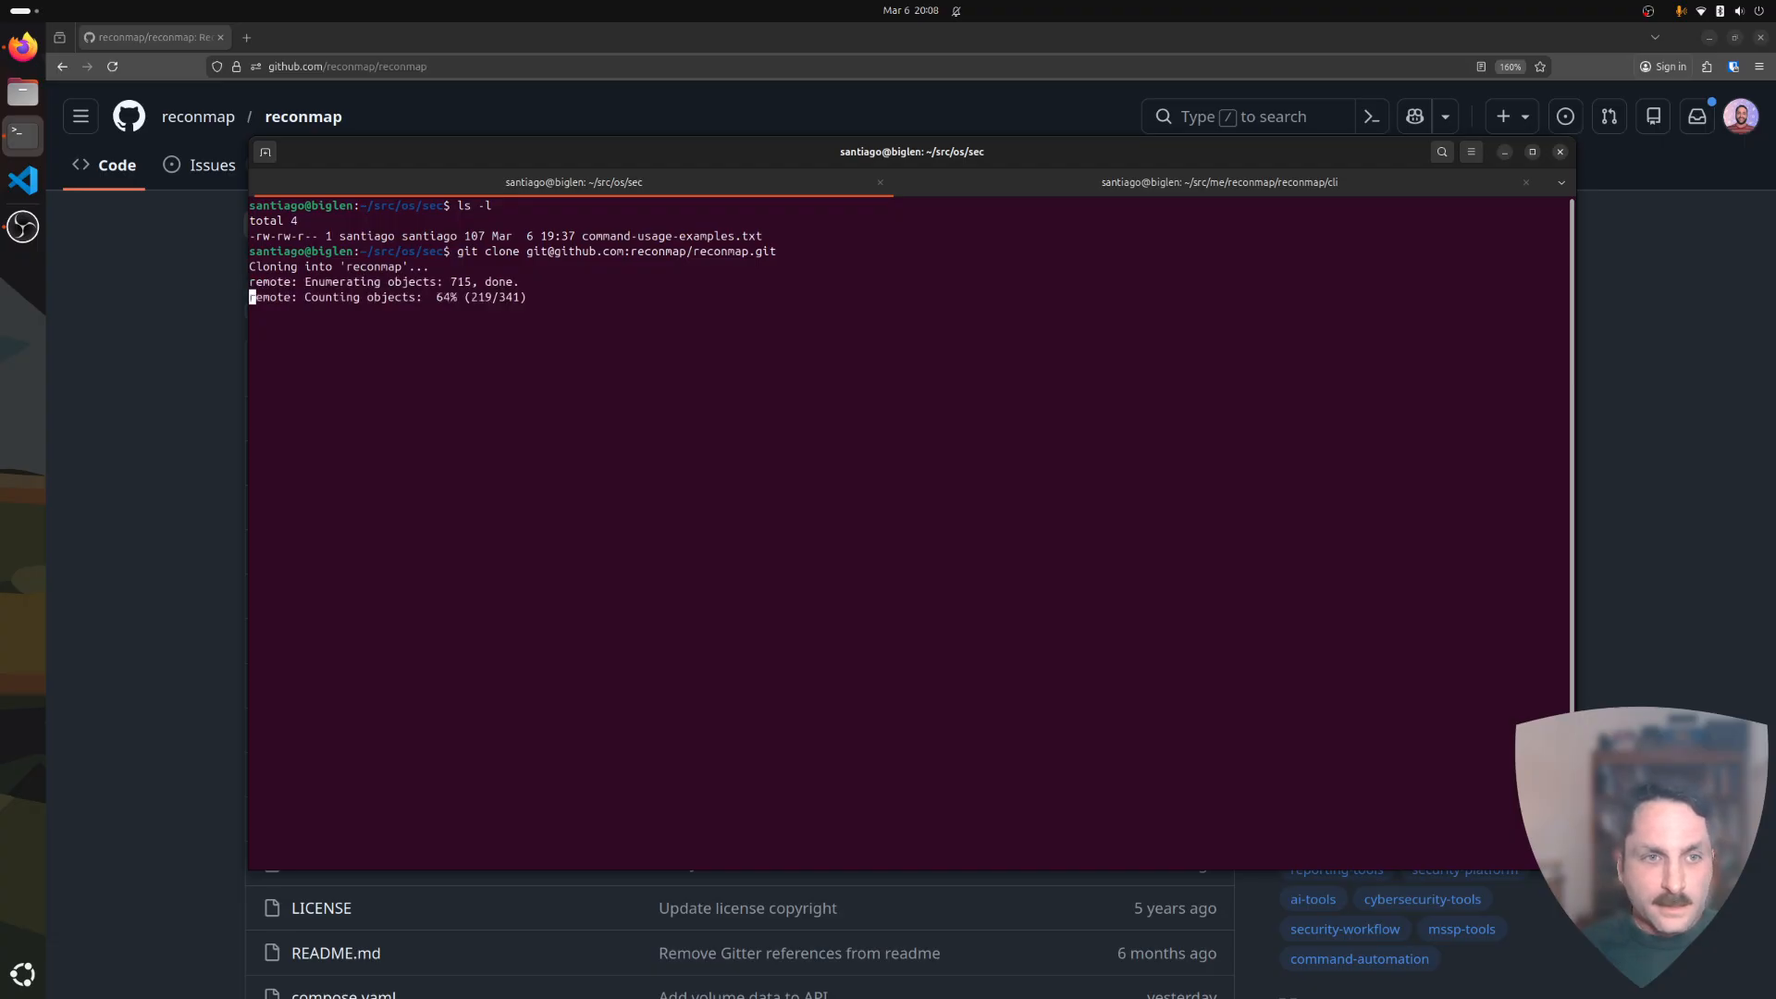
Enter the reconmap folder, list its files with ls -l, and run docker compose pull.
type("cd re")
key("Tab")
key("Return")
type("ls -l")
key("Return")
type("docker compose pul")
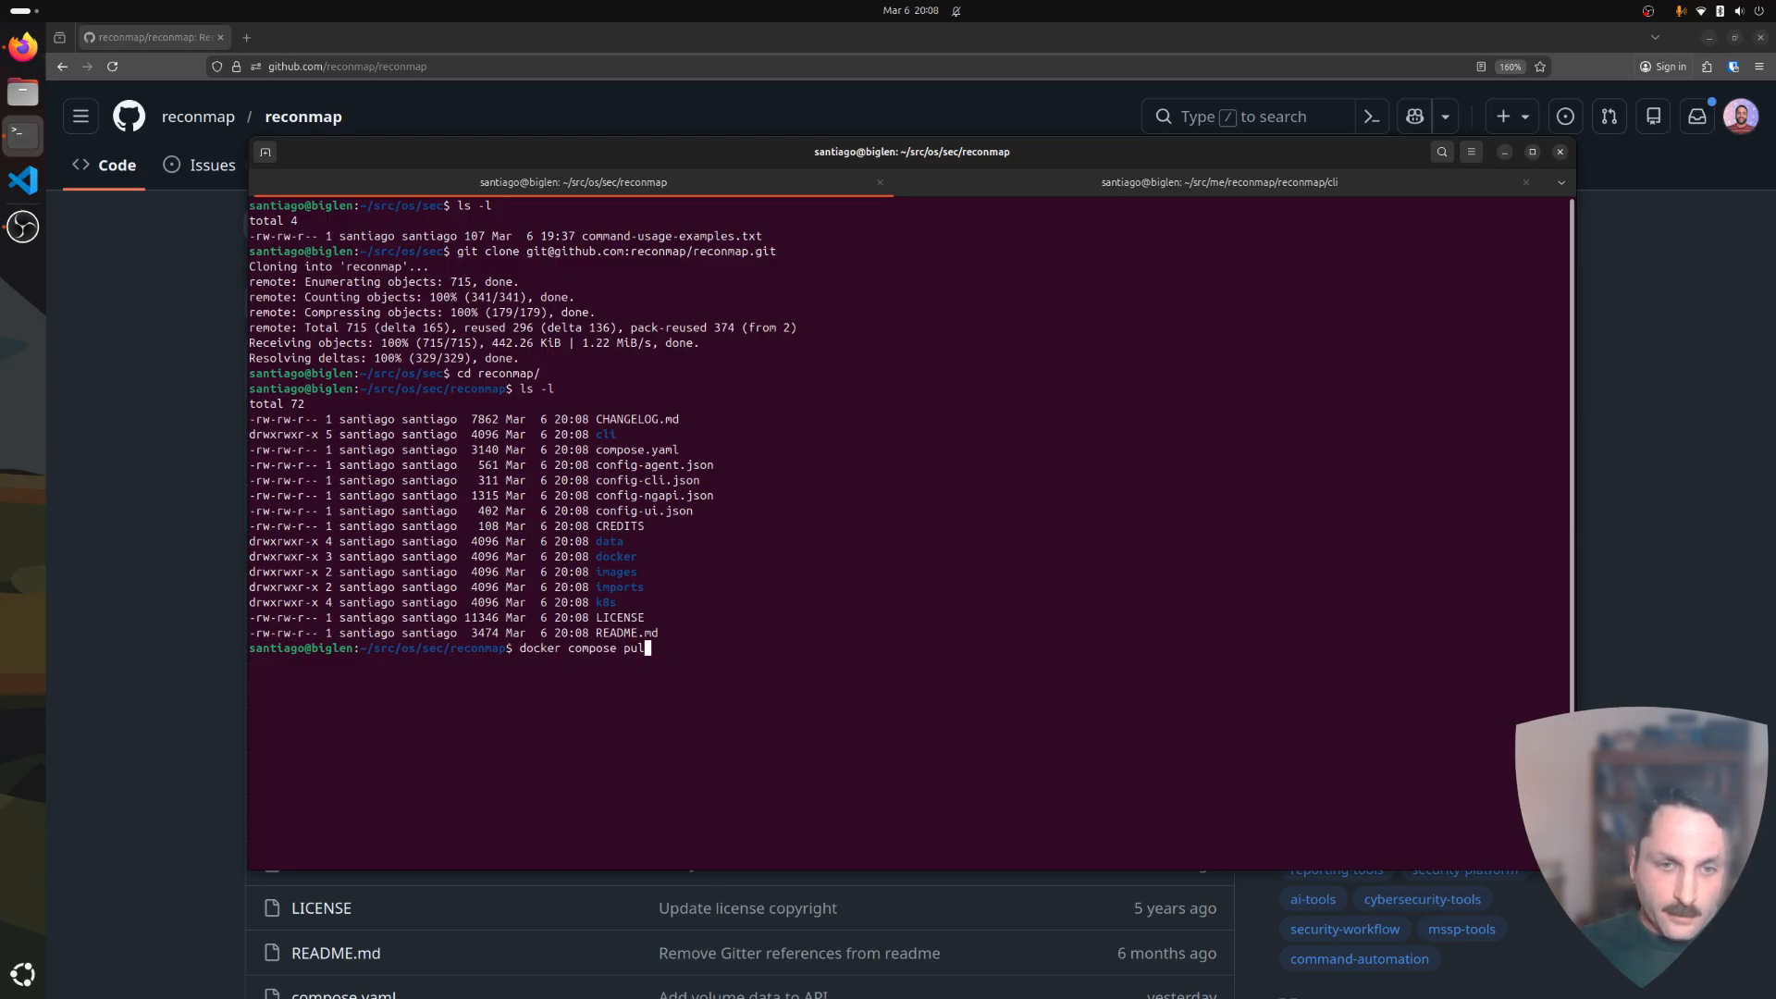
type("l")
key("Return")
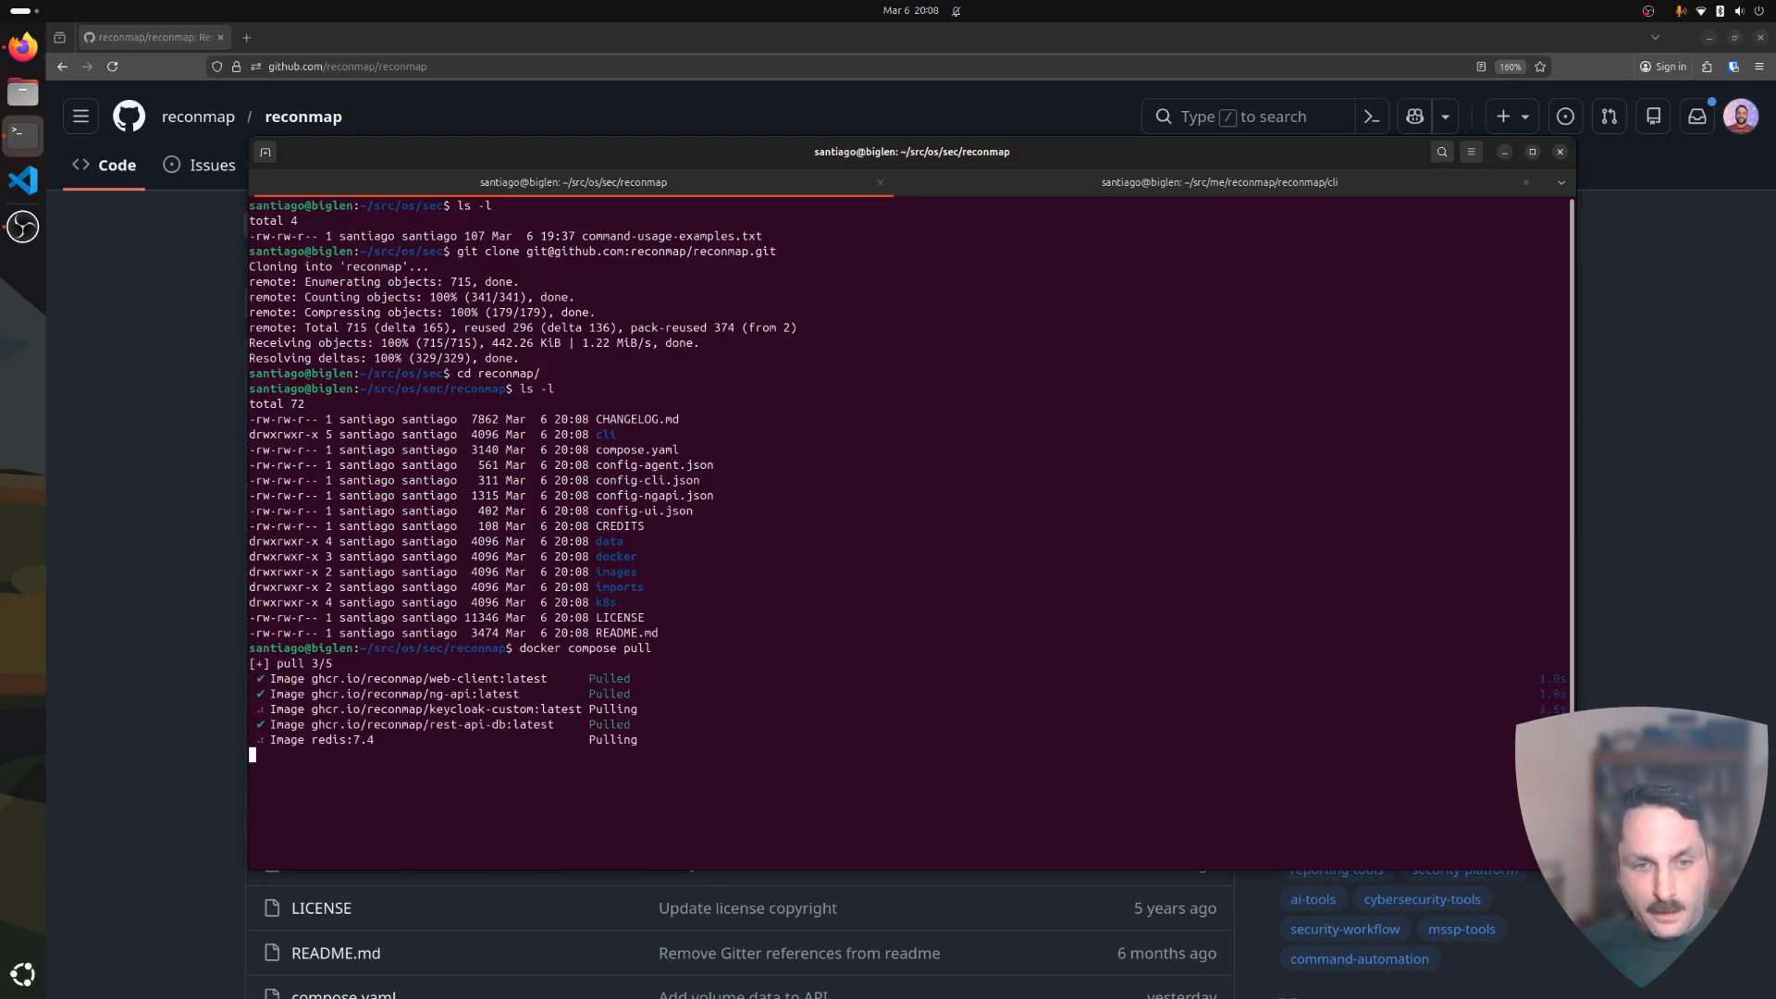
Remove old containers and volumes with docker compose down -v, then type docker compose up.
type("dockier")
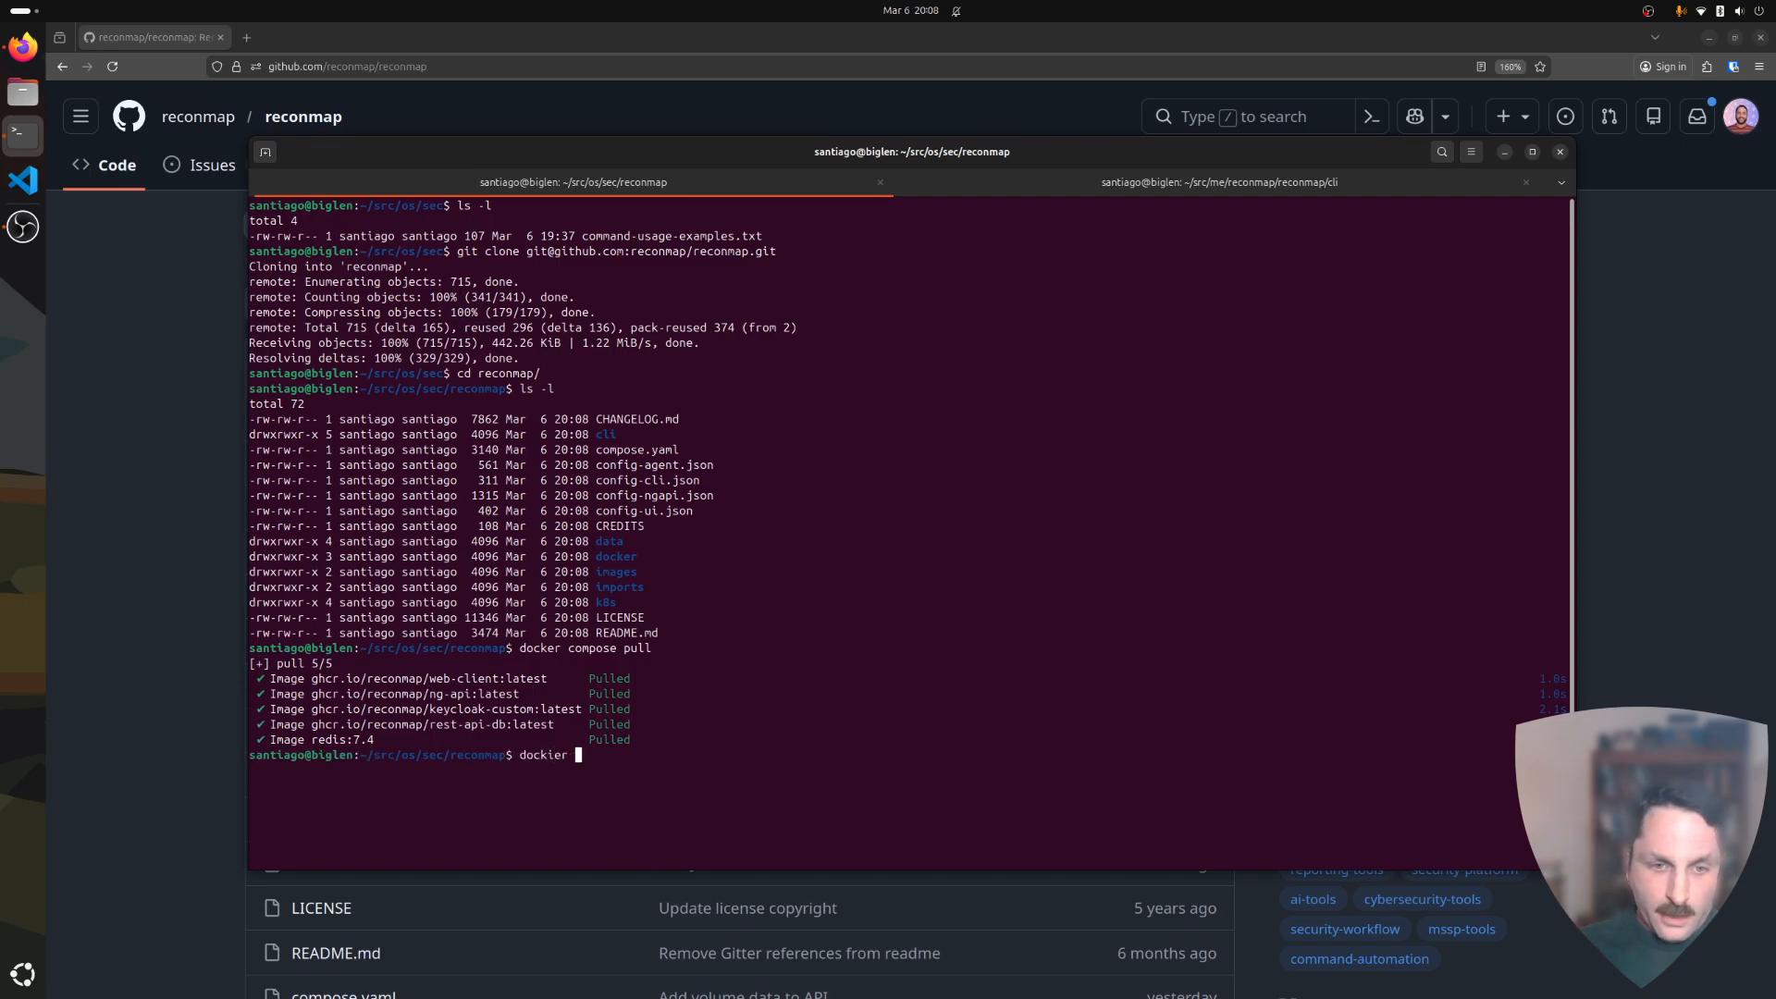
key("BackSpace")
key("BackSpace")
key("BackSpace")
type("er compose pul")
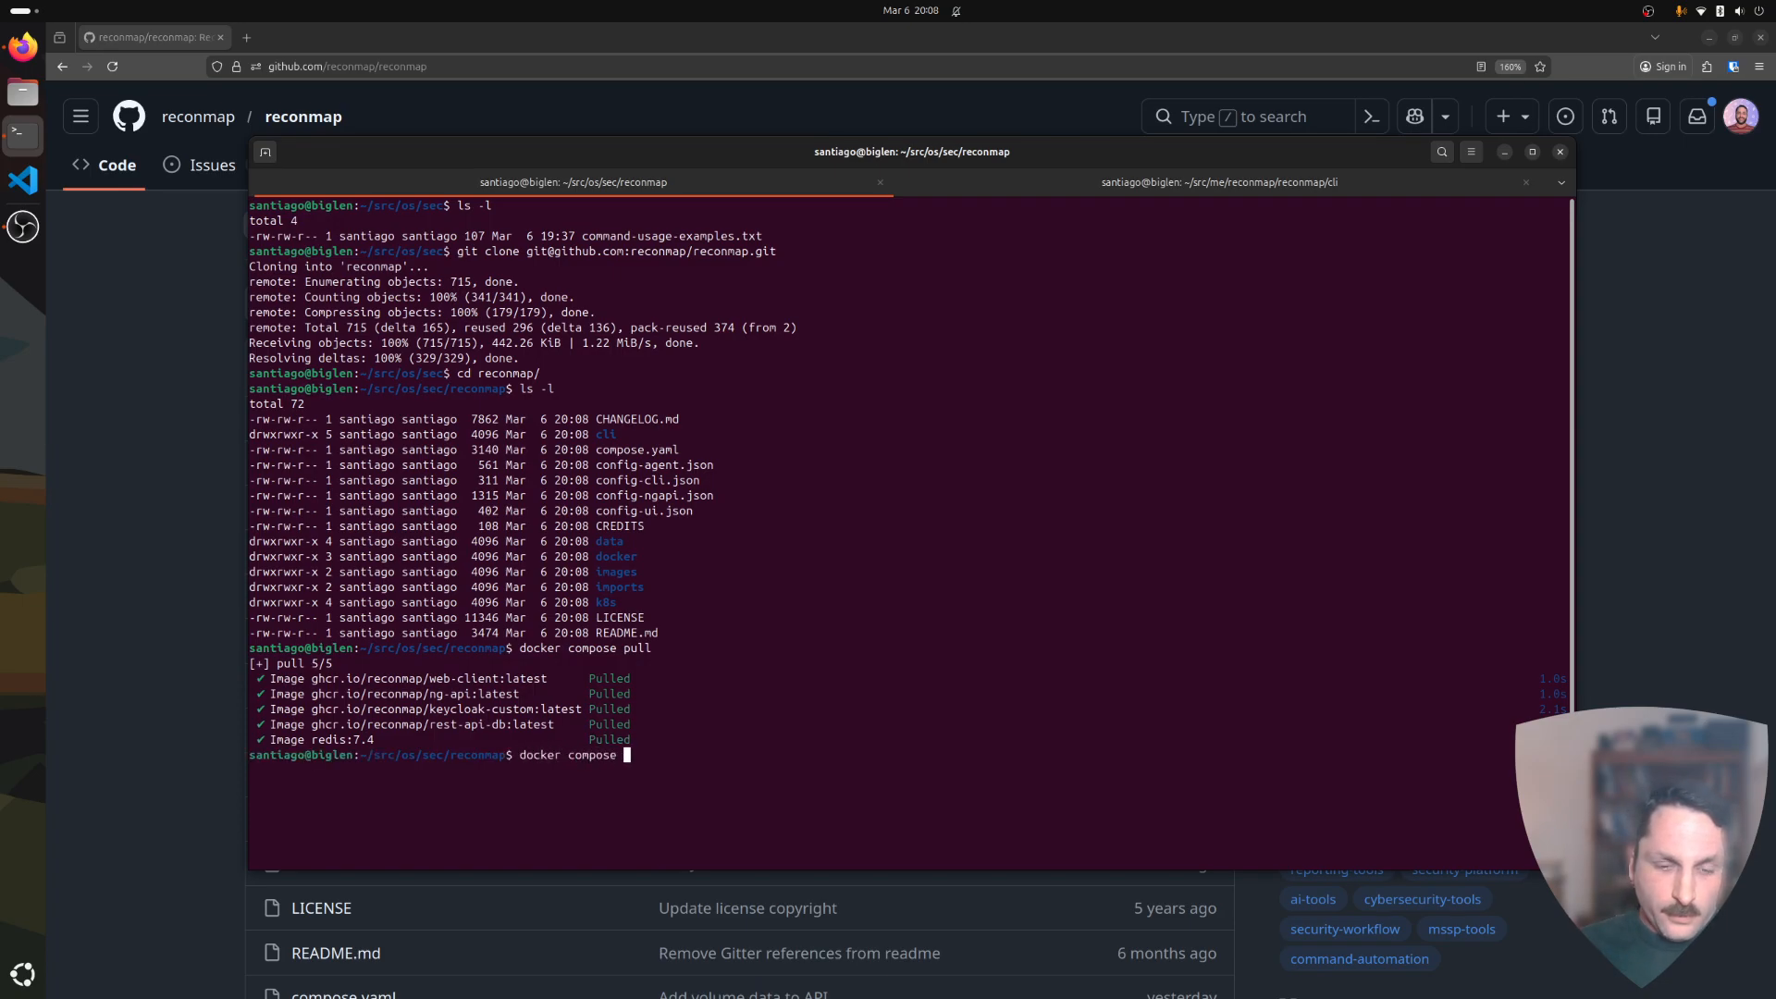
key("BackSpace")
key("BackSpace")
key("BackSpace")
type("down -v")
key("Return")
type("docker compose up")
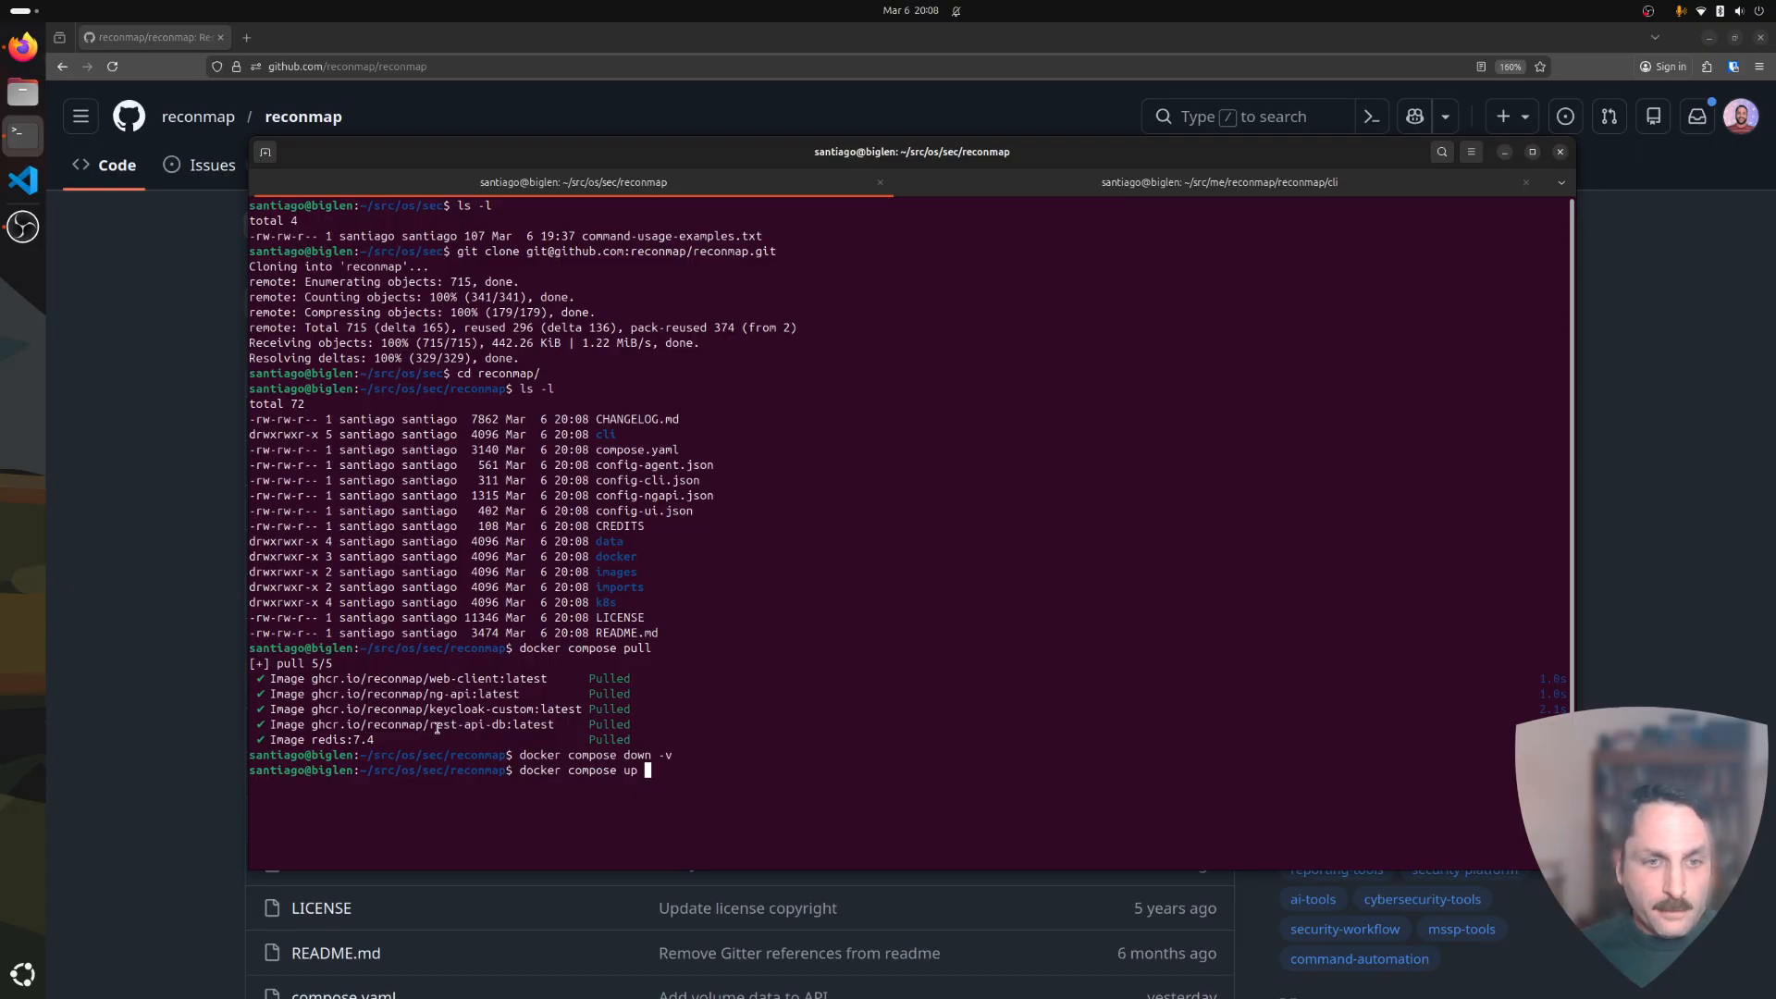
Find the README's 'docker compose up -d' run instruction on the GitHub page.
left_click(142, 594)
scroll(298, 670, "down", 10)
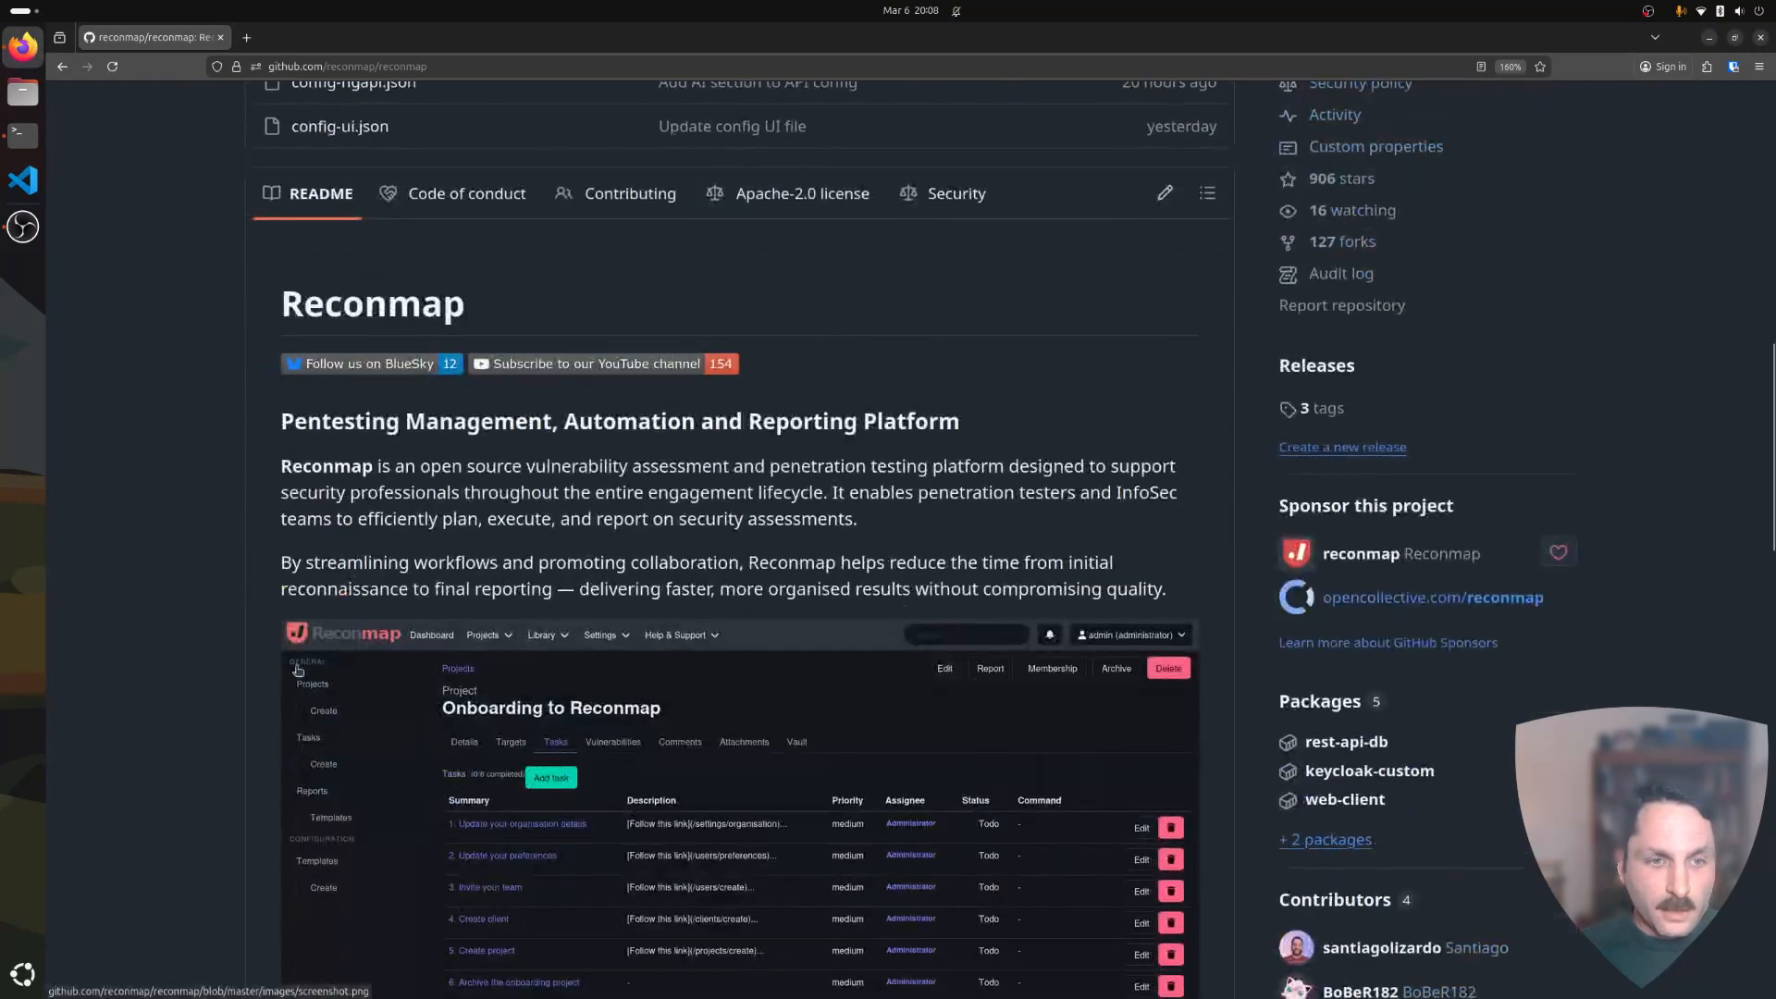
scroll(298, 670, "down", 15)
triple_click(314, 406)
left_click_drag(460, 407, 490, 409)
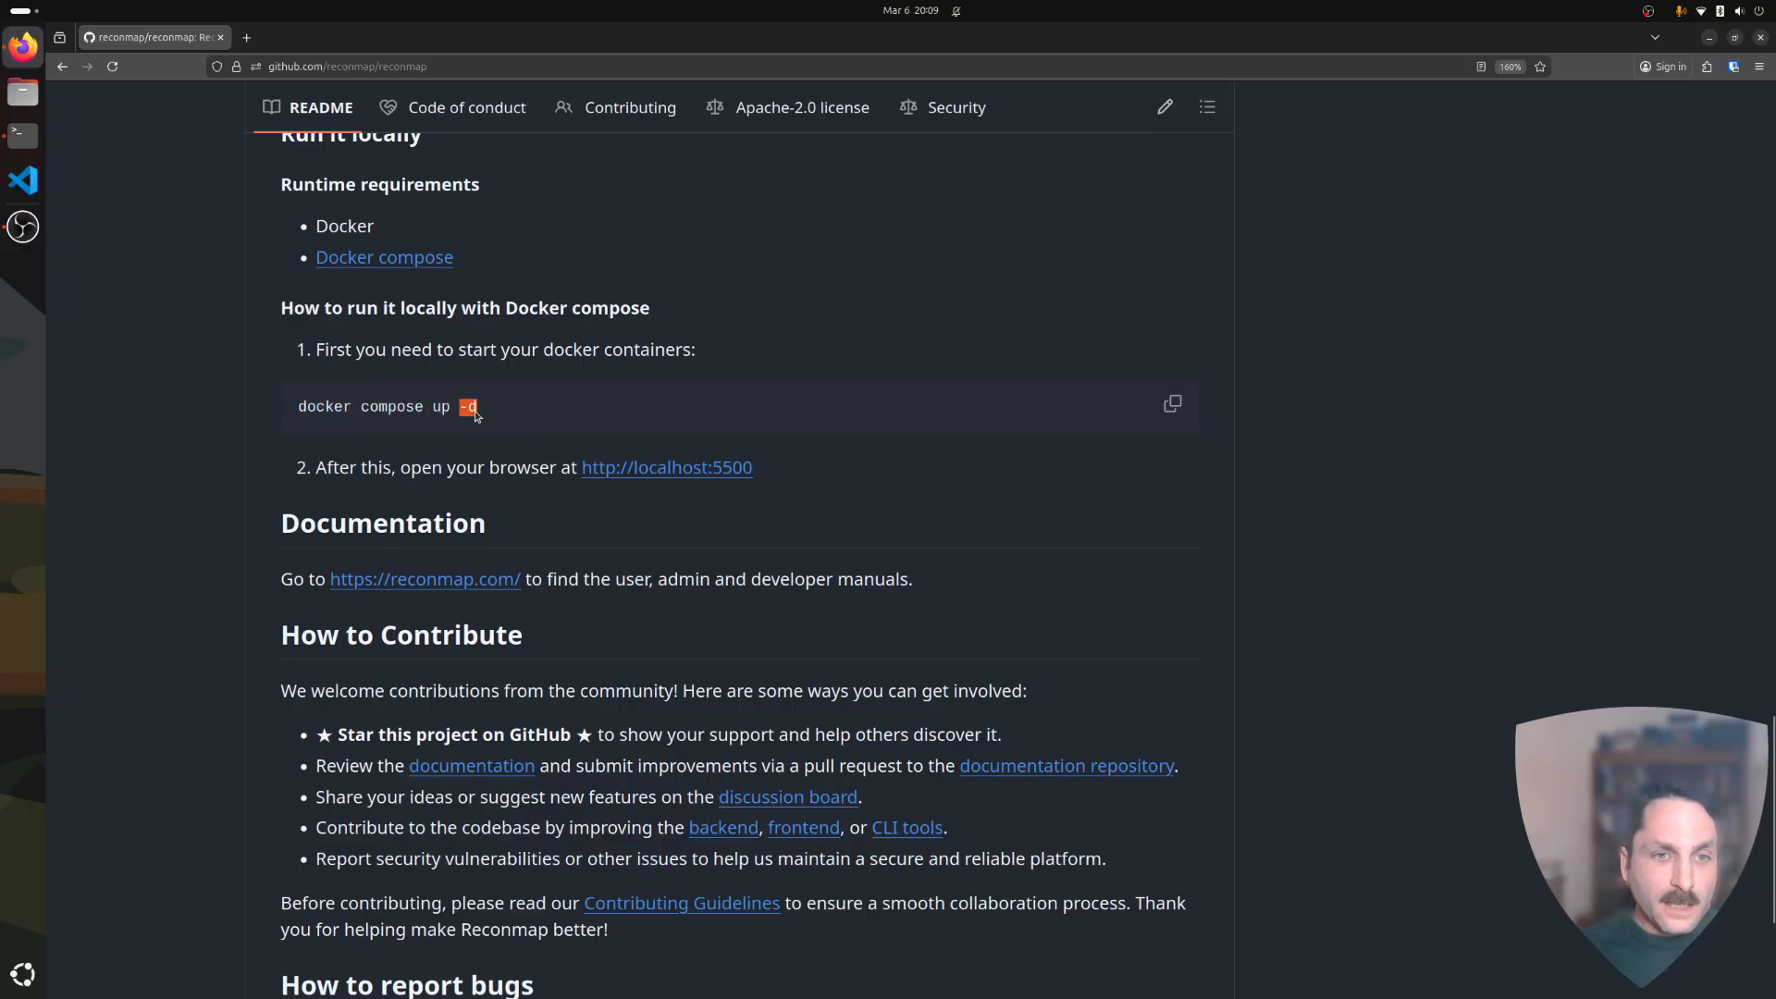
Start the Reconmap stack with docker compose up, bringing up MySQL and Keycloak.
key("alt+Tab")
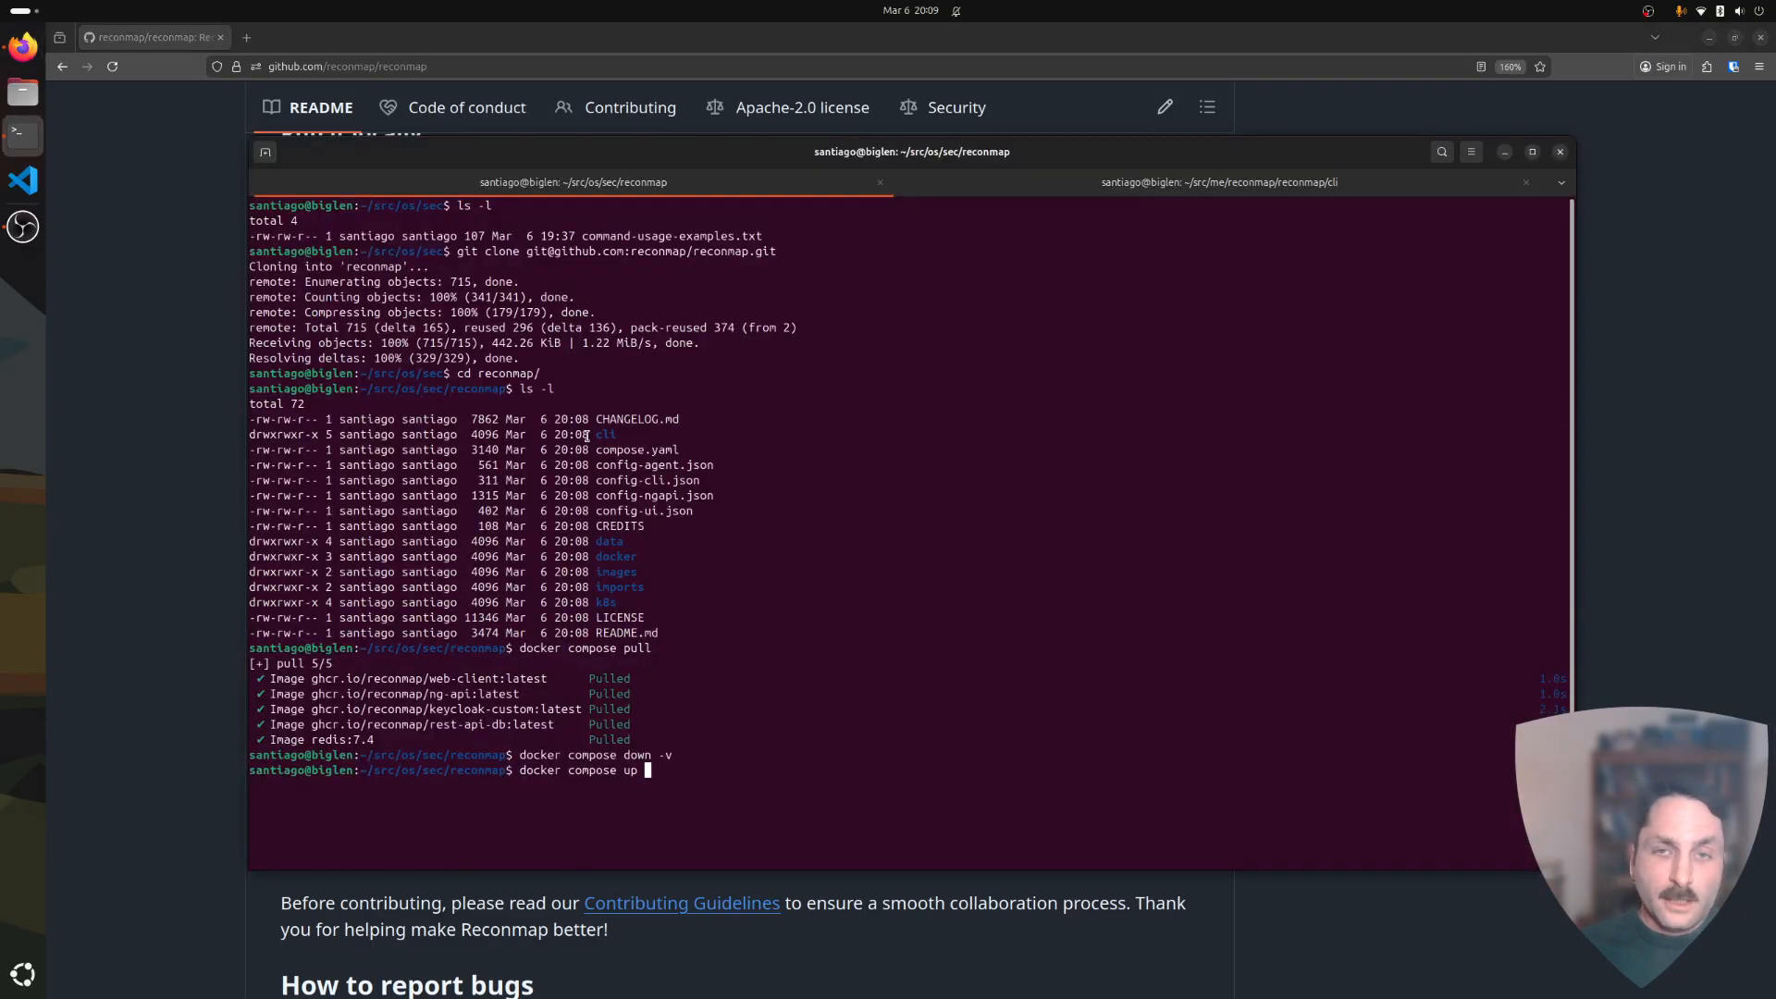
key("Return")
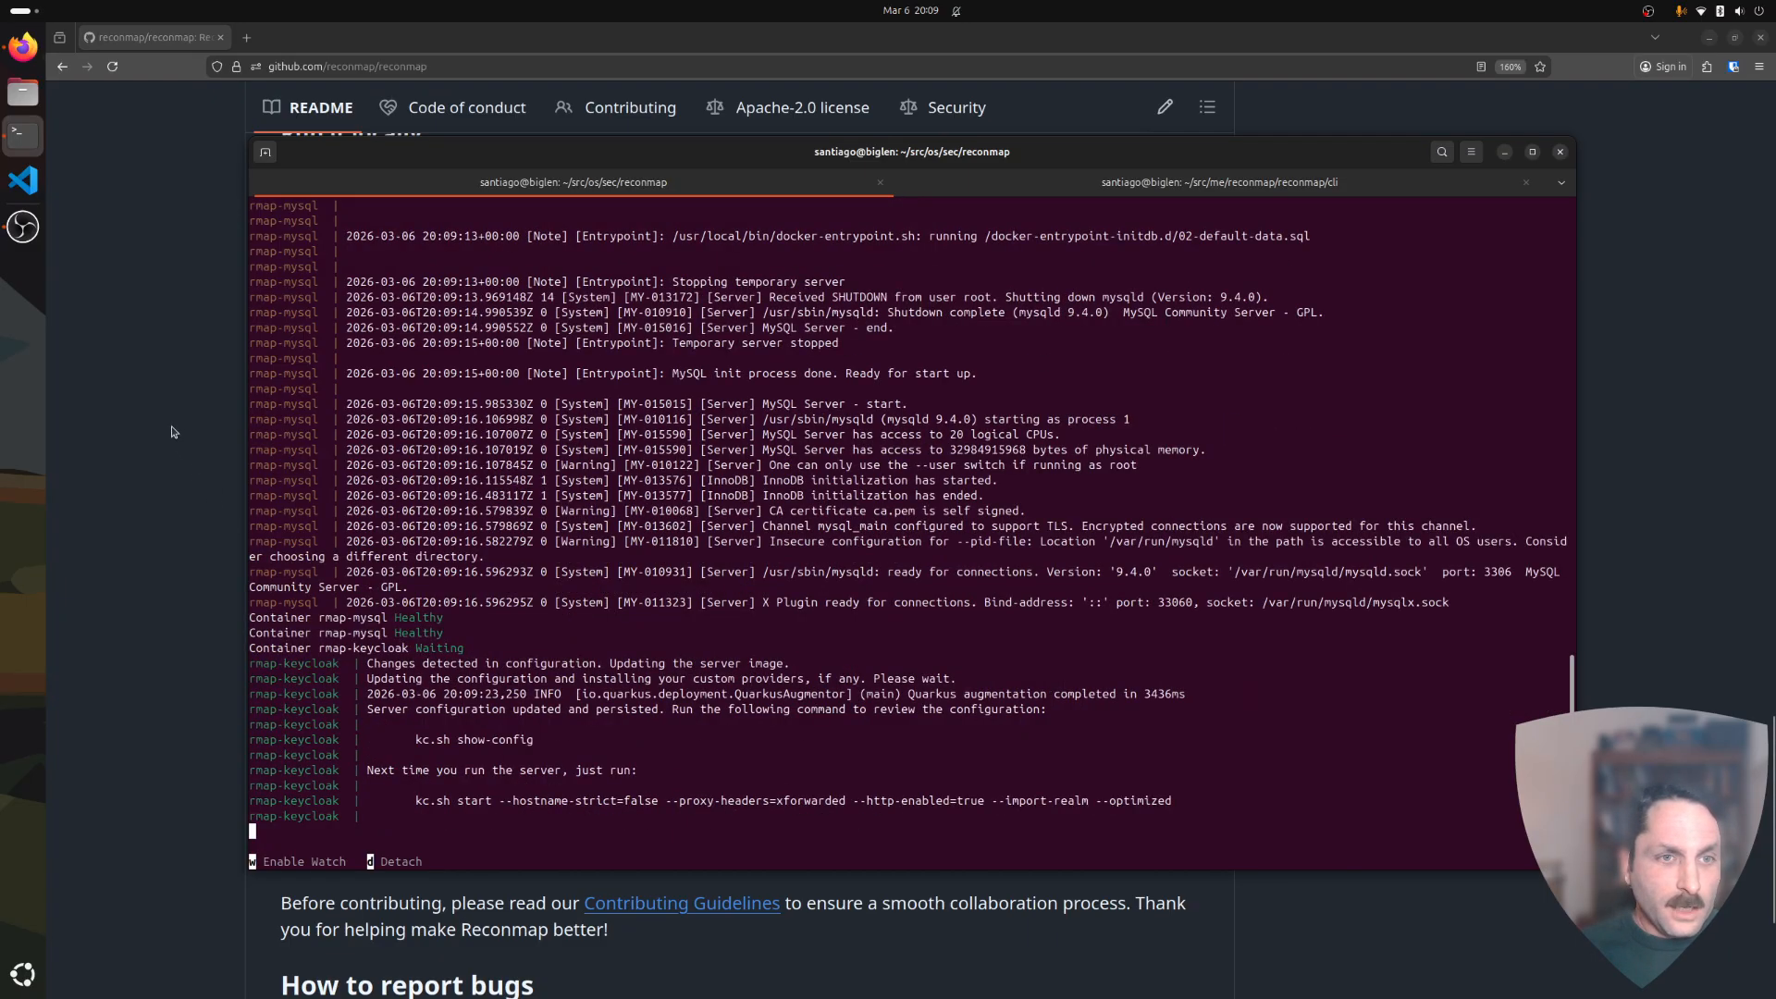
left_click(176, 433)
scroll(350, 576, "up", 6)
scroll(349, 576, "up", 20)
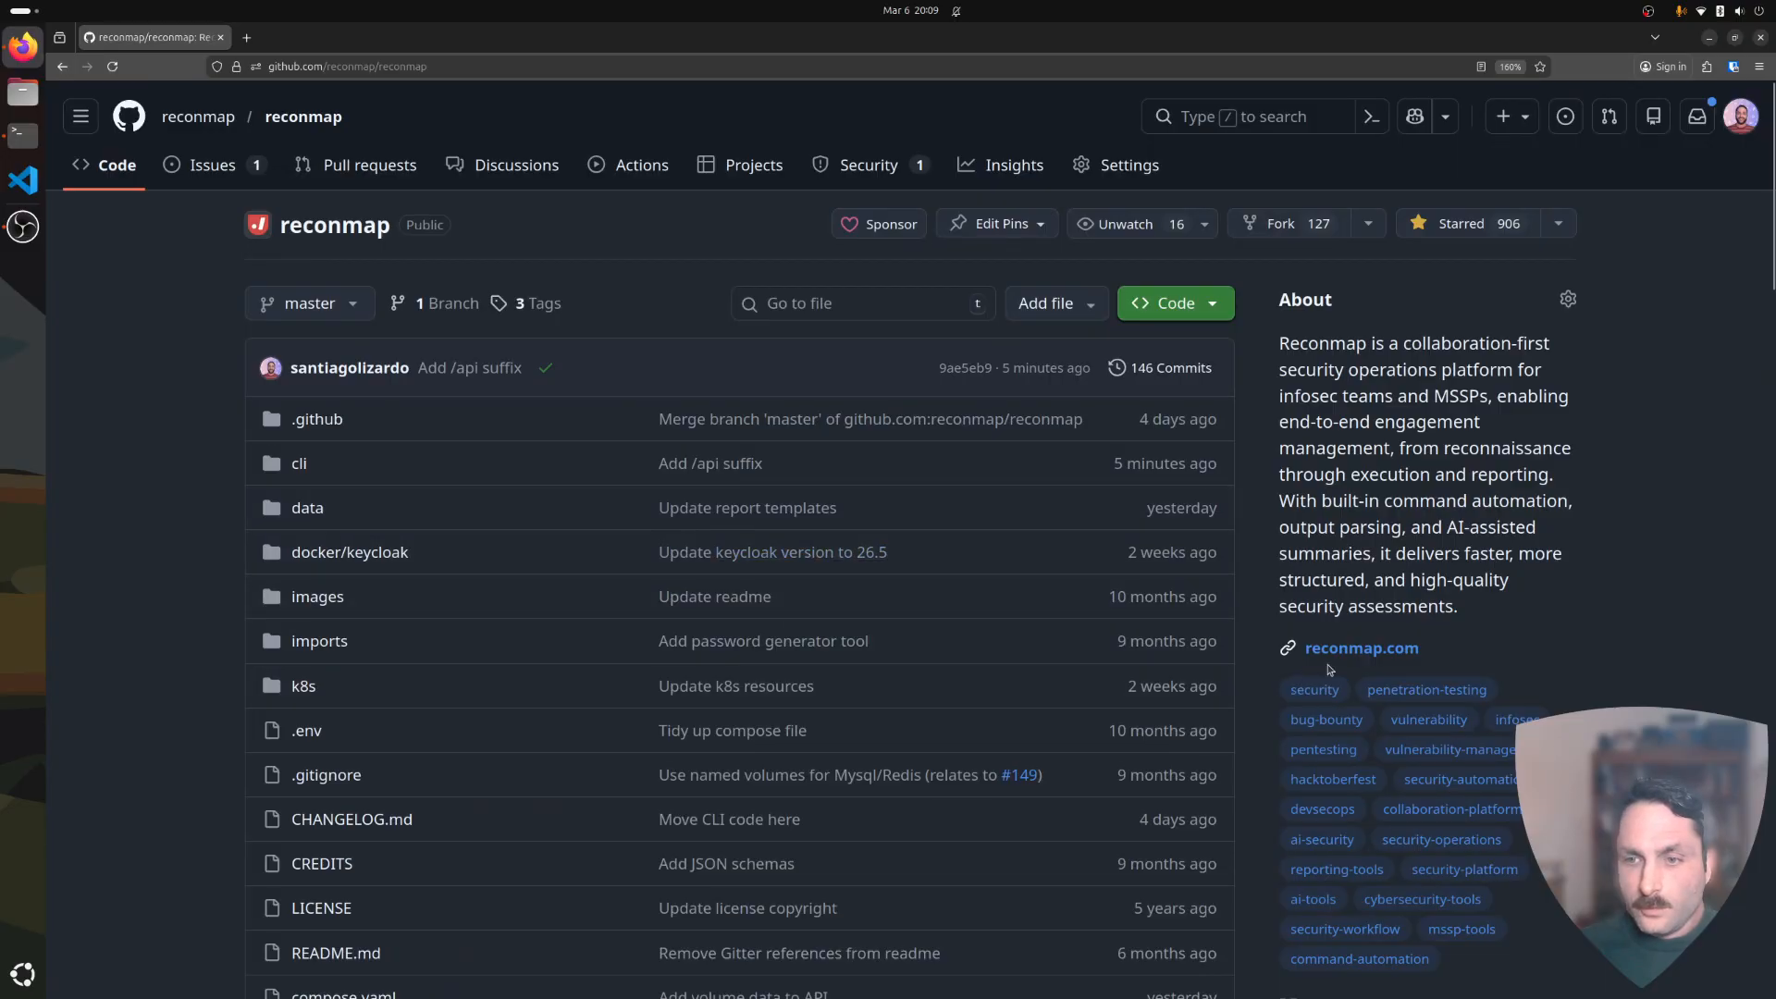
Open the reconmap.com docs and expand Admin manual, Development, Overview and User manual.
left_click(1328, 651)
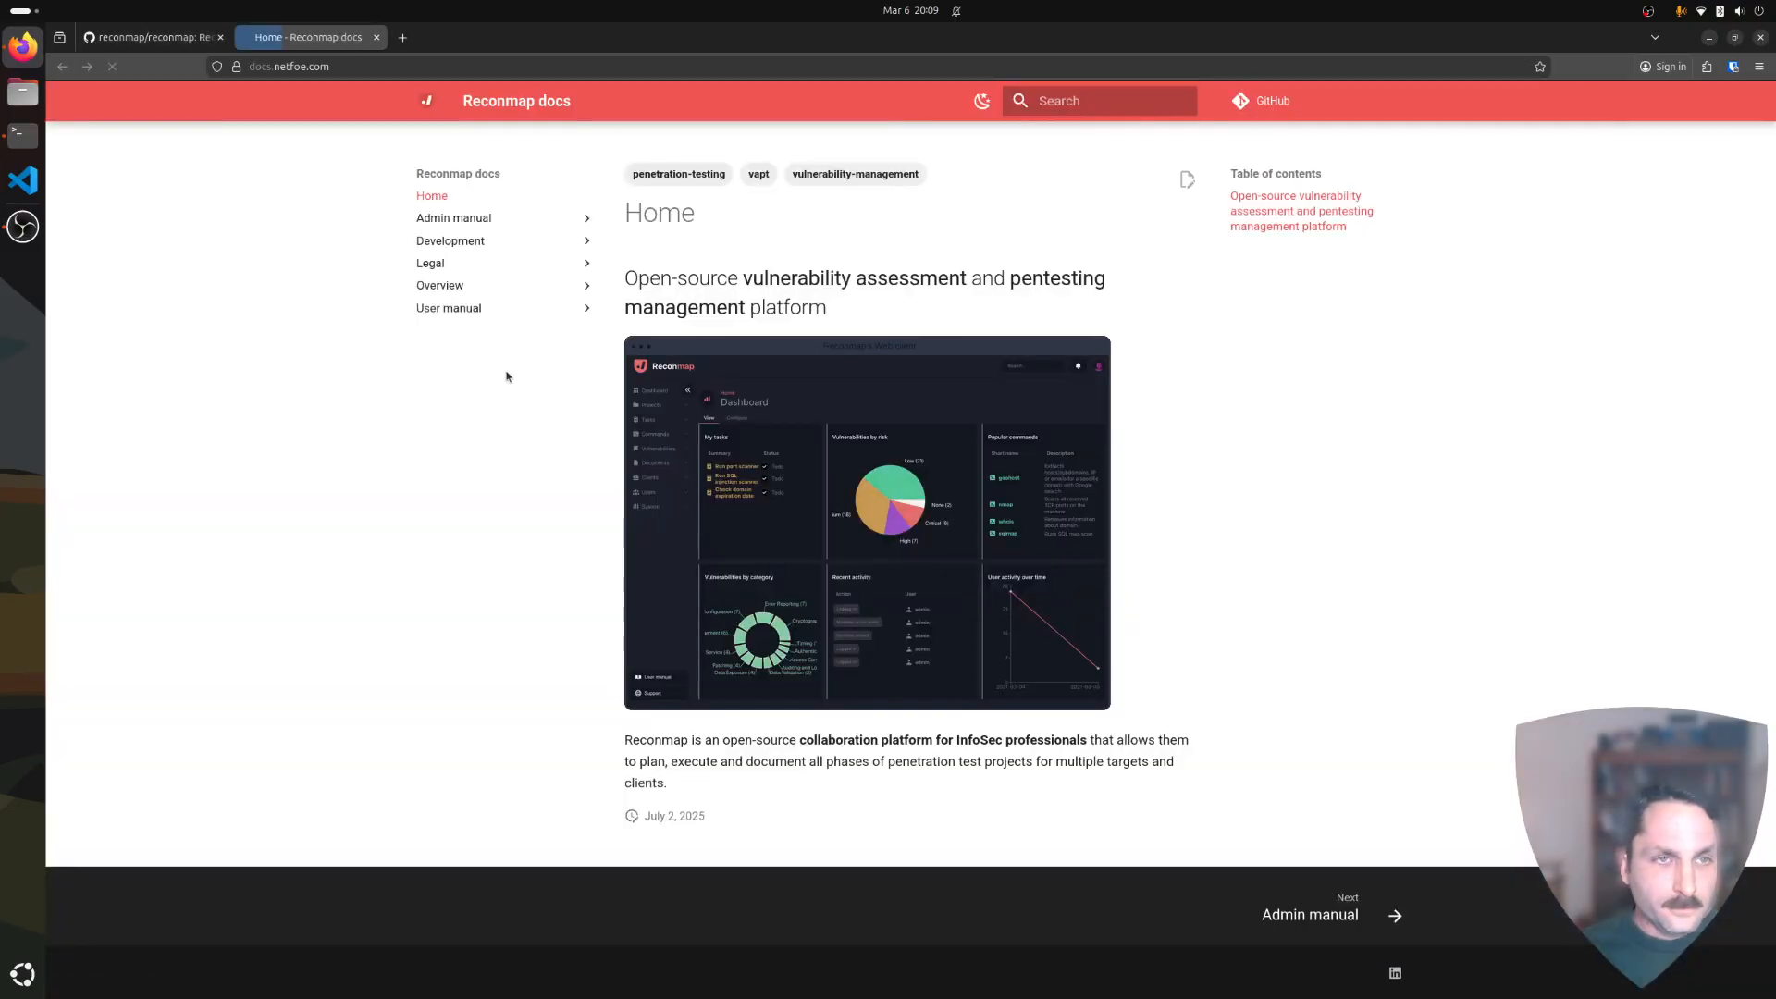
left_click(458, 220)
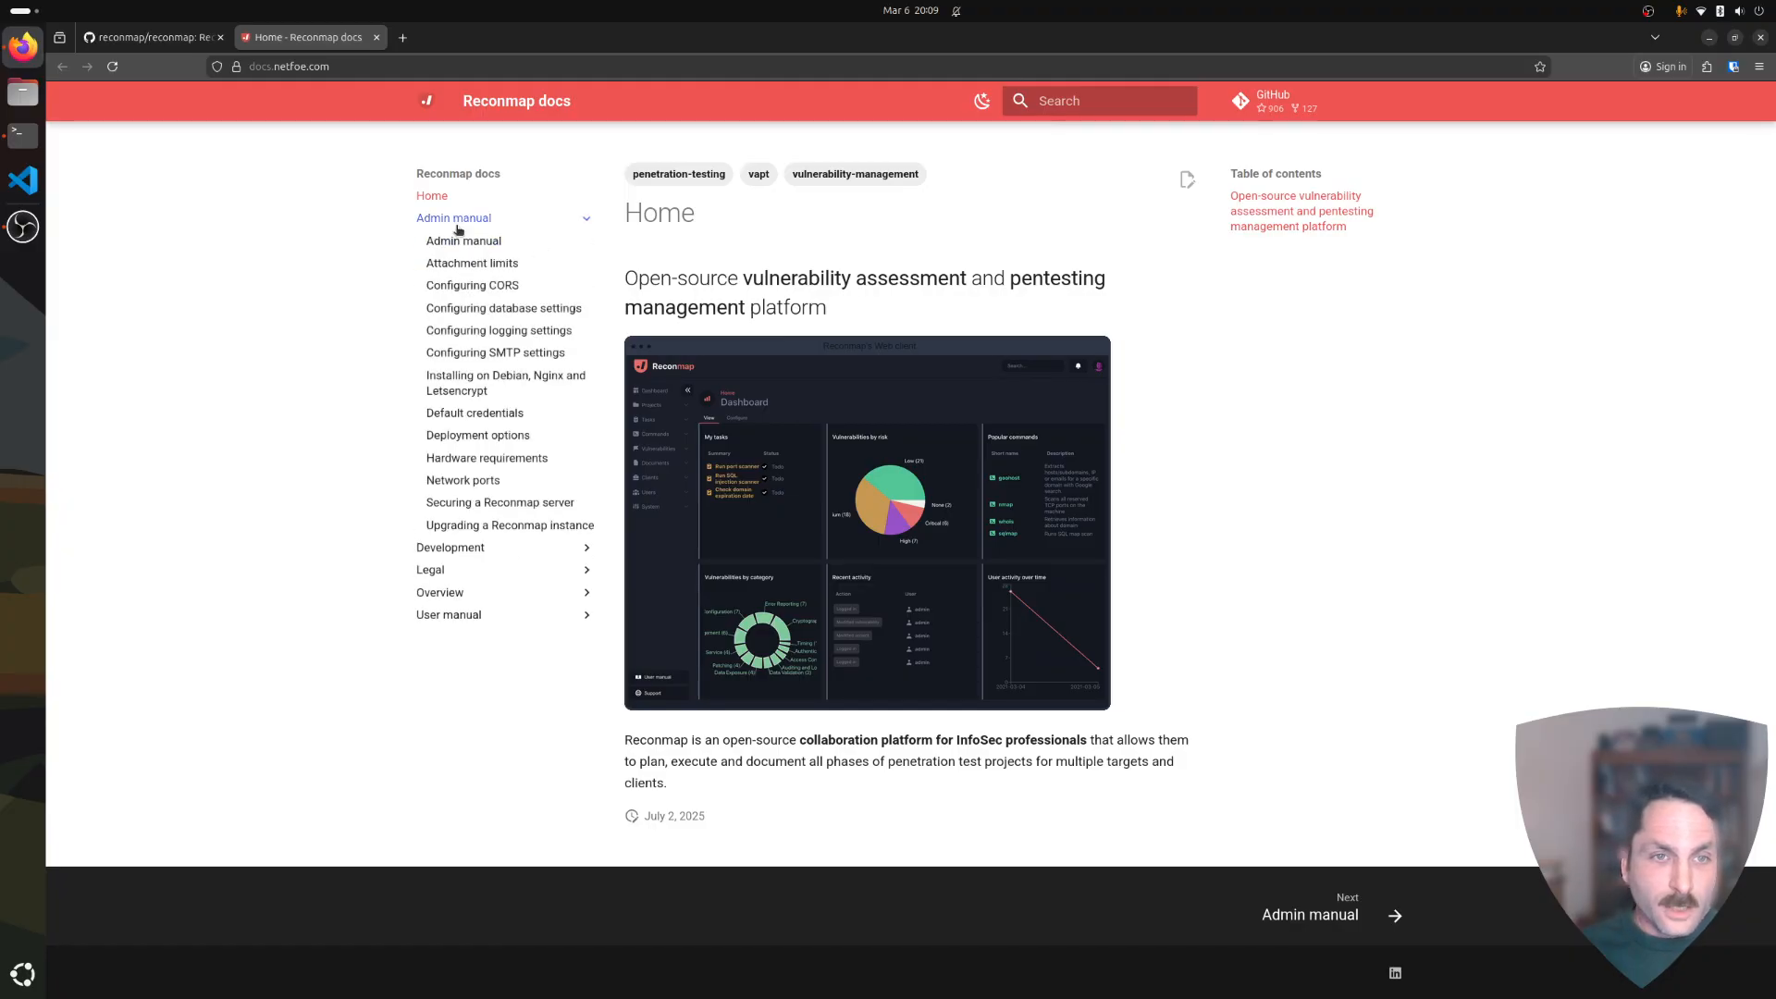
left_click(453, 548)
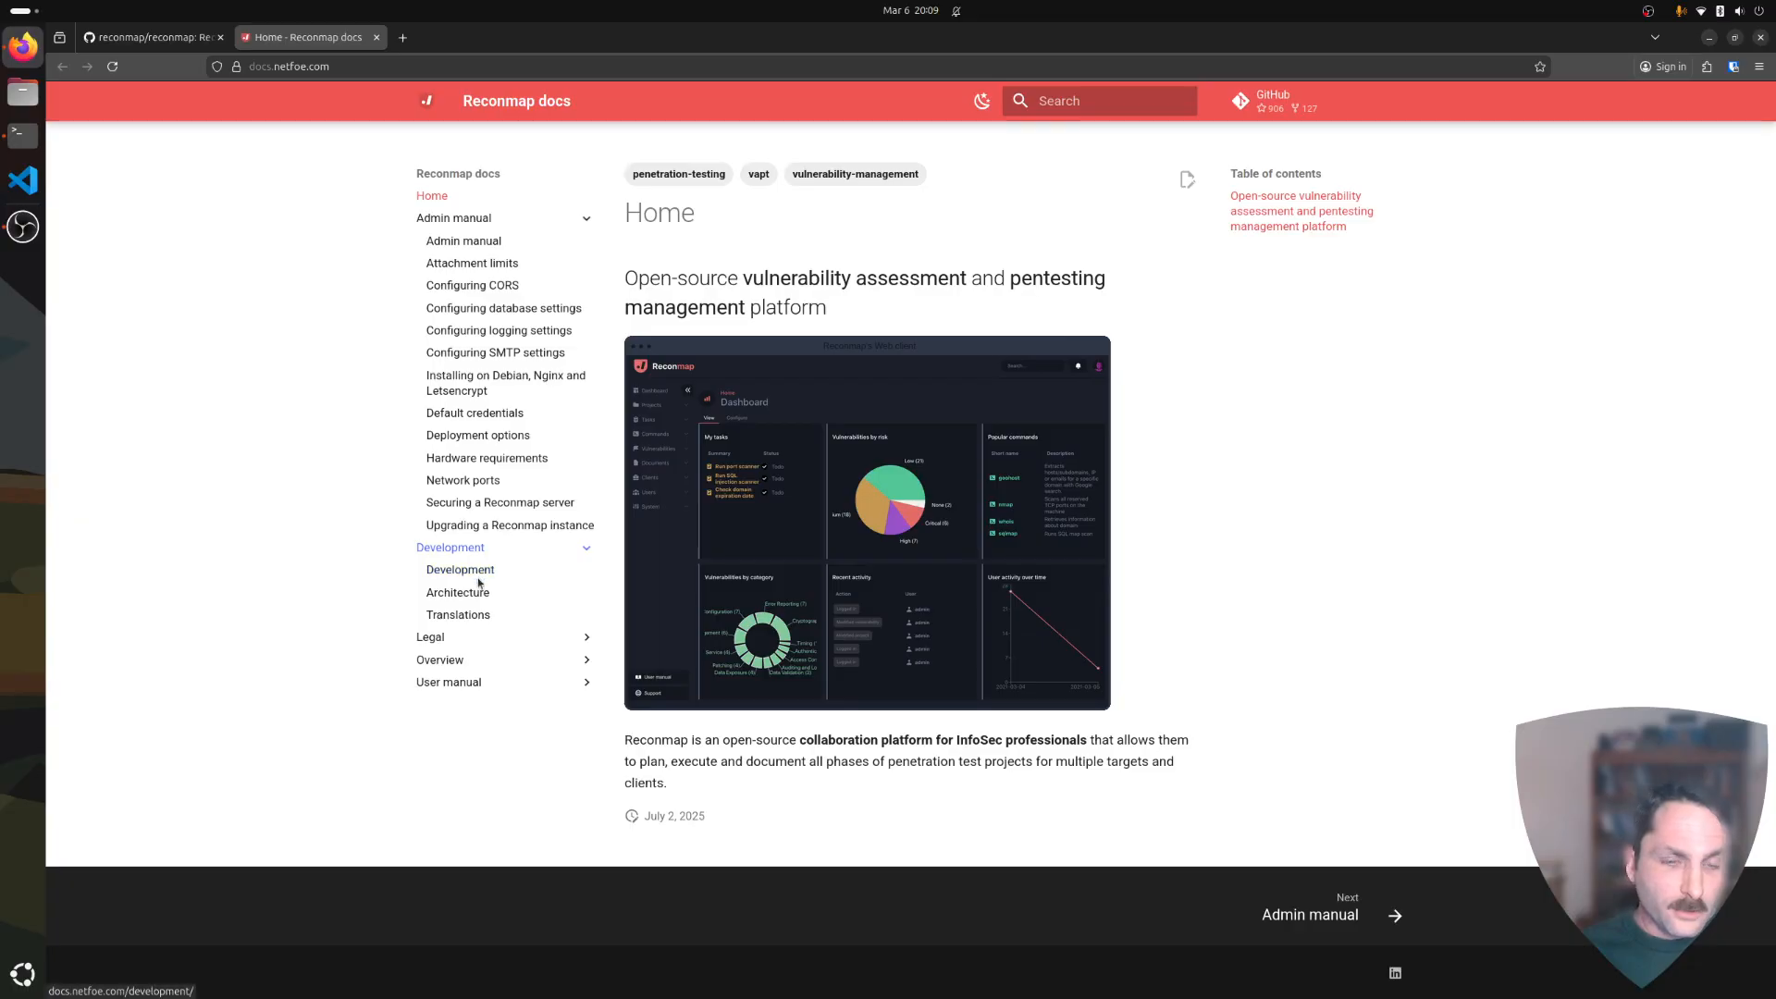
left_click(448, 662)
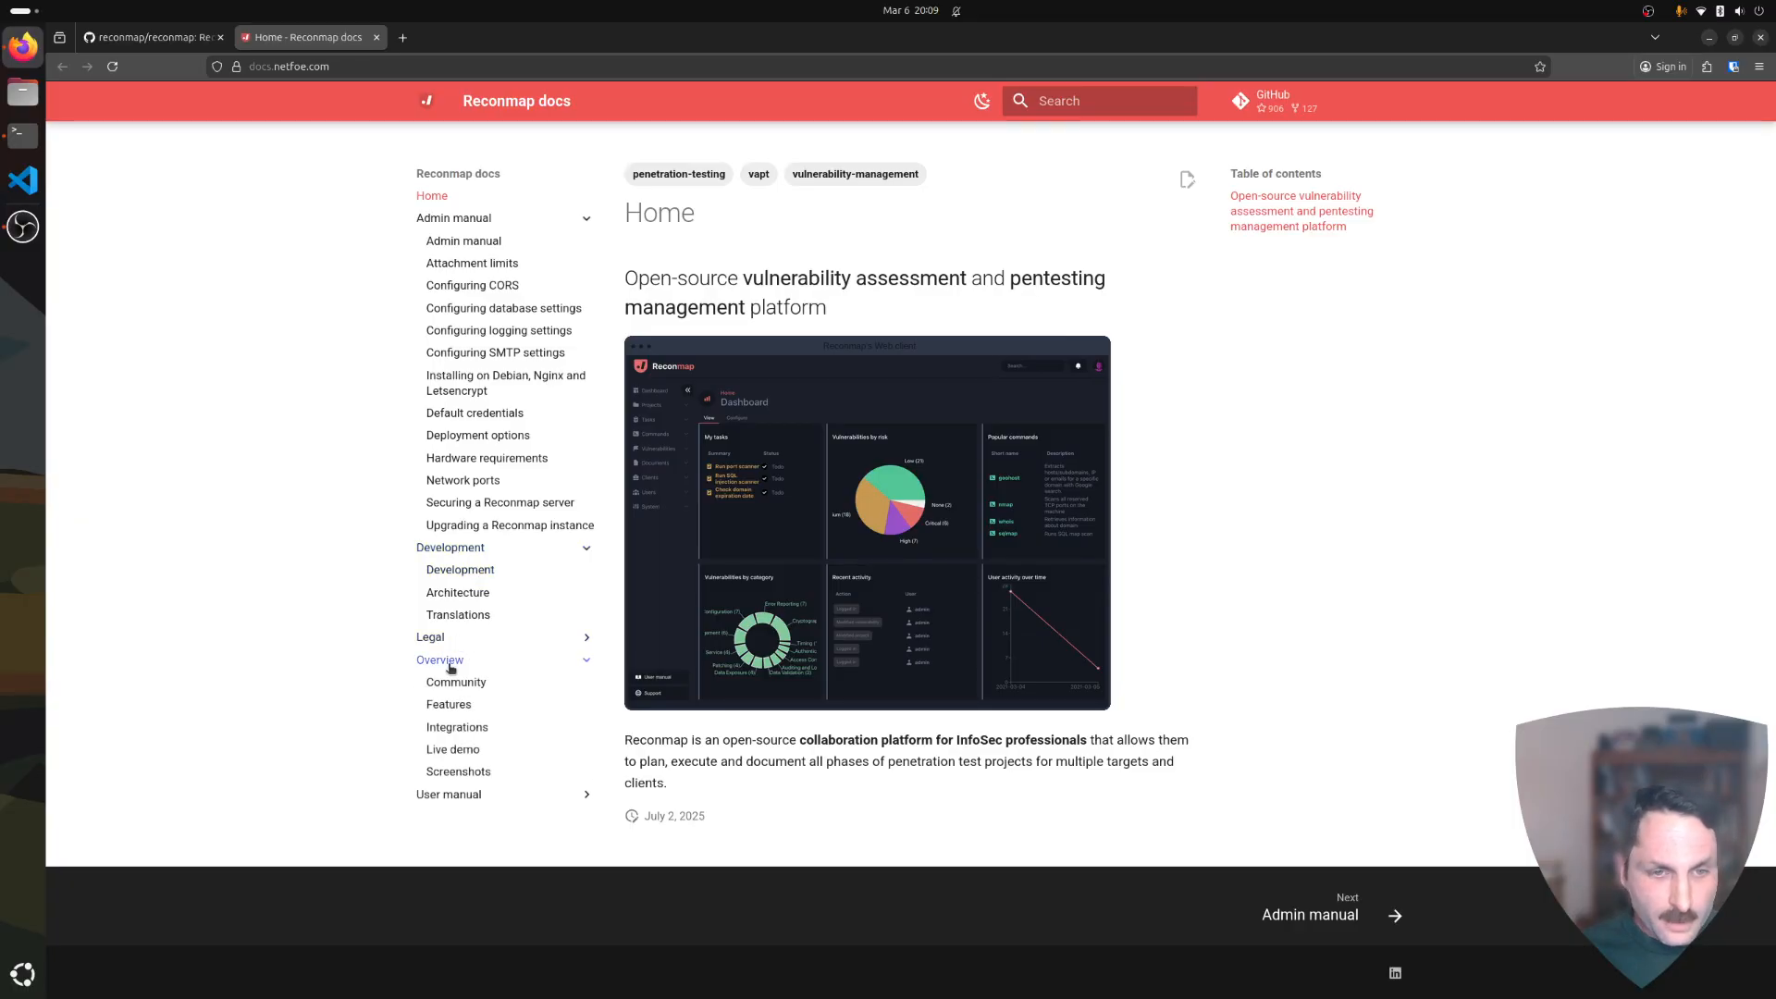
left_click(458, 795)
Look through the expanded docs sidebar, then return to the Terminal server logs.
scroll(504, 785, "down", 3)
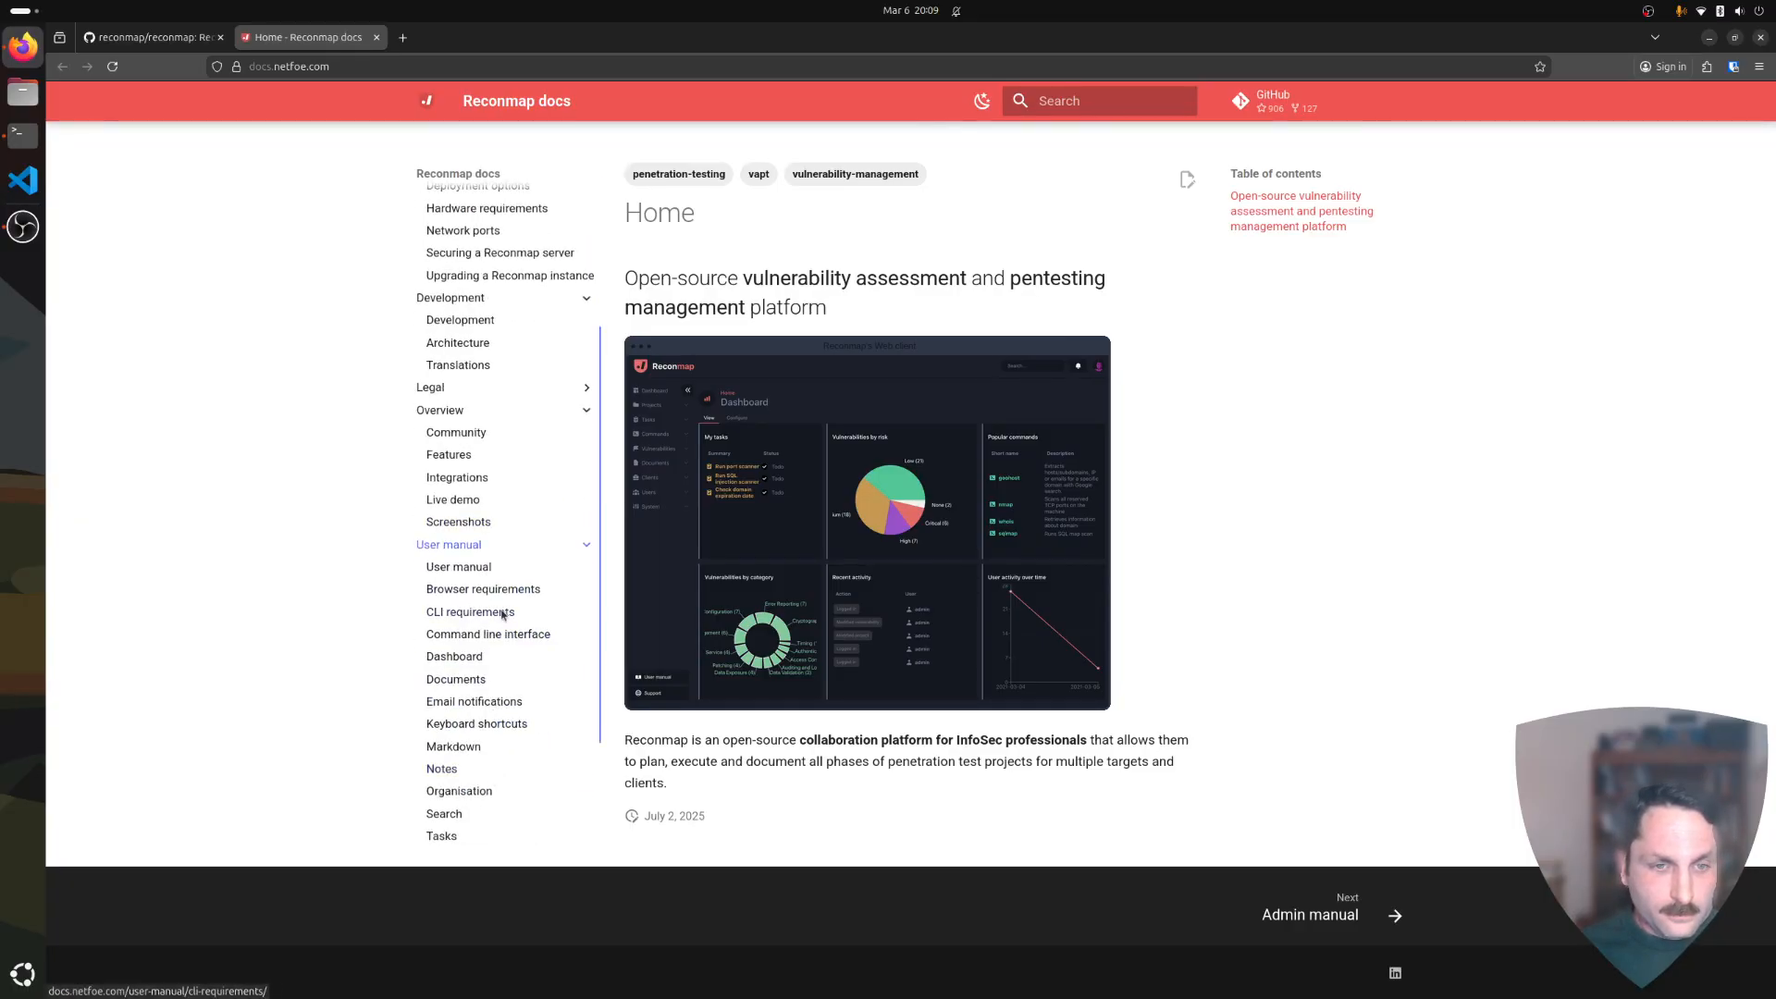
scroll(501, 648, "down", 2)
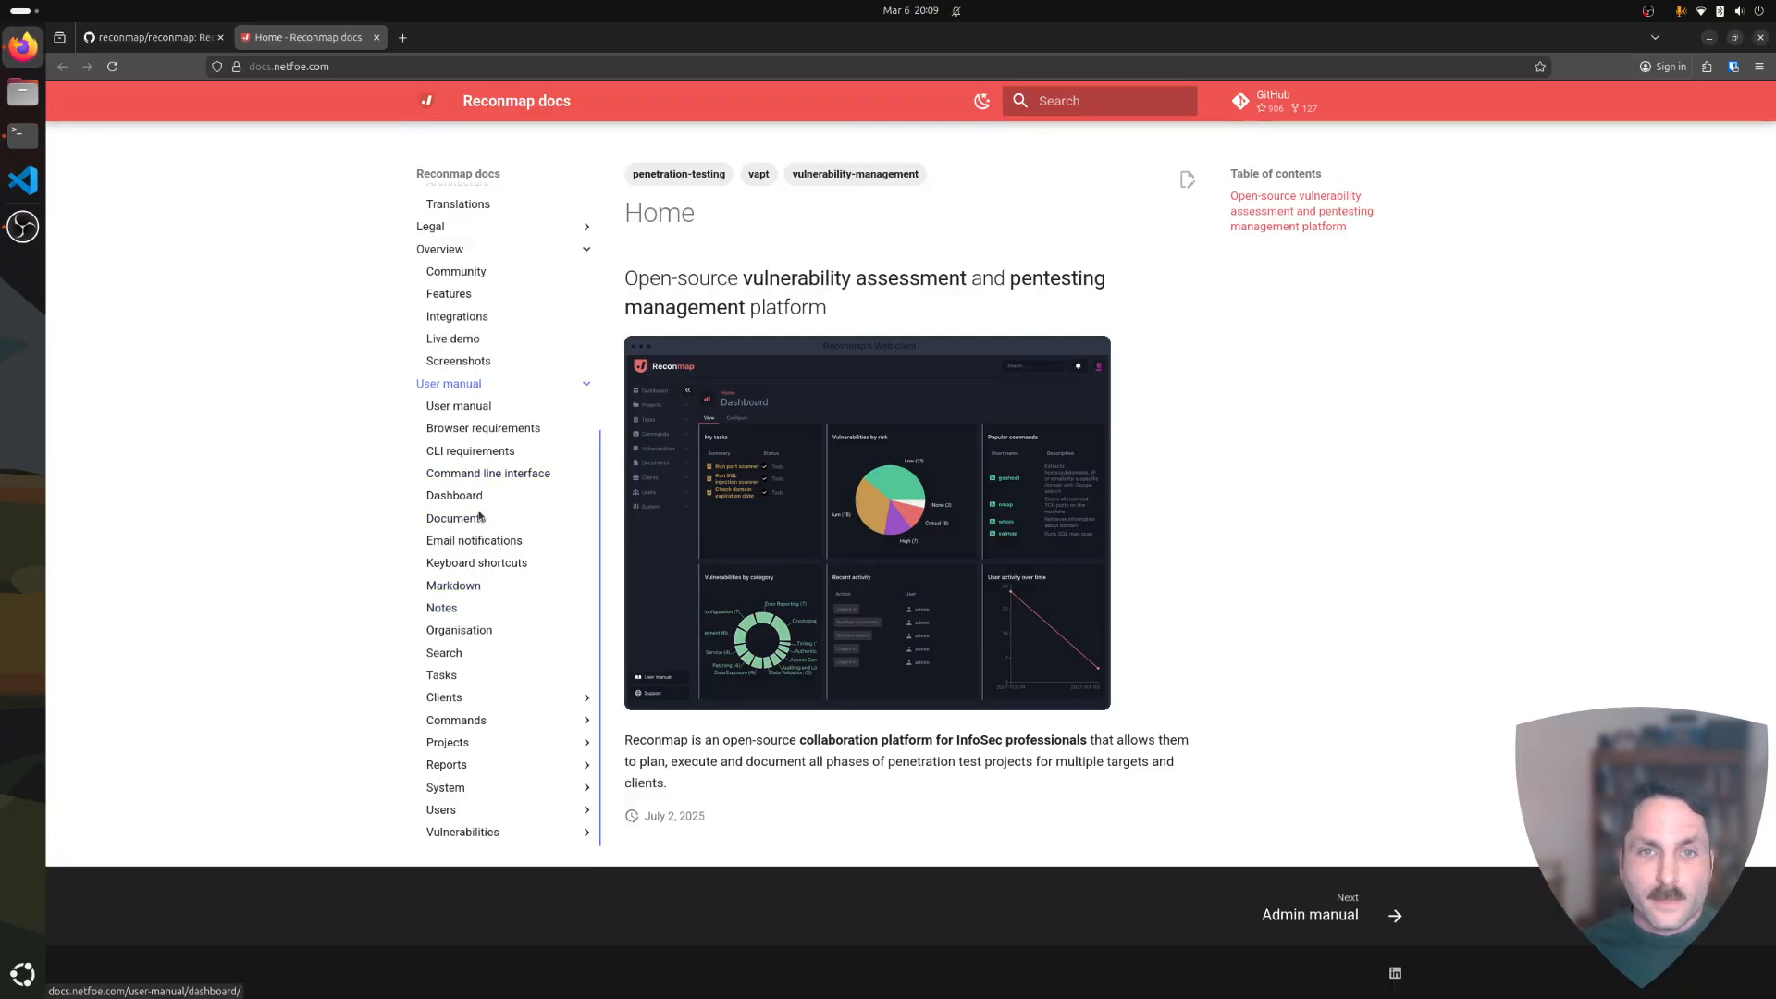
scroll(444, 499, "up", 2)
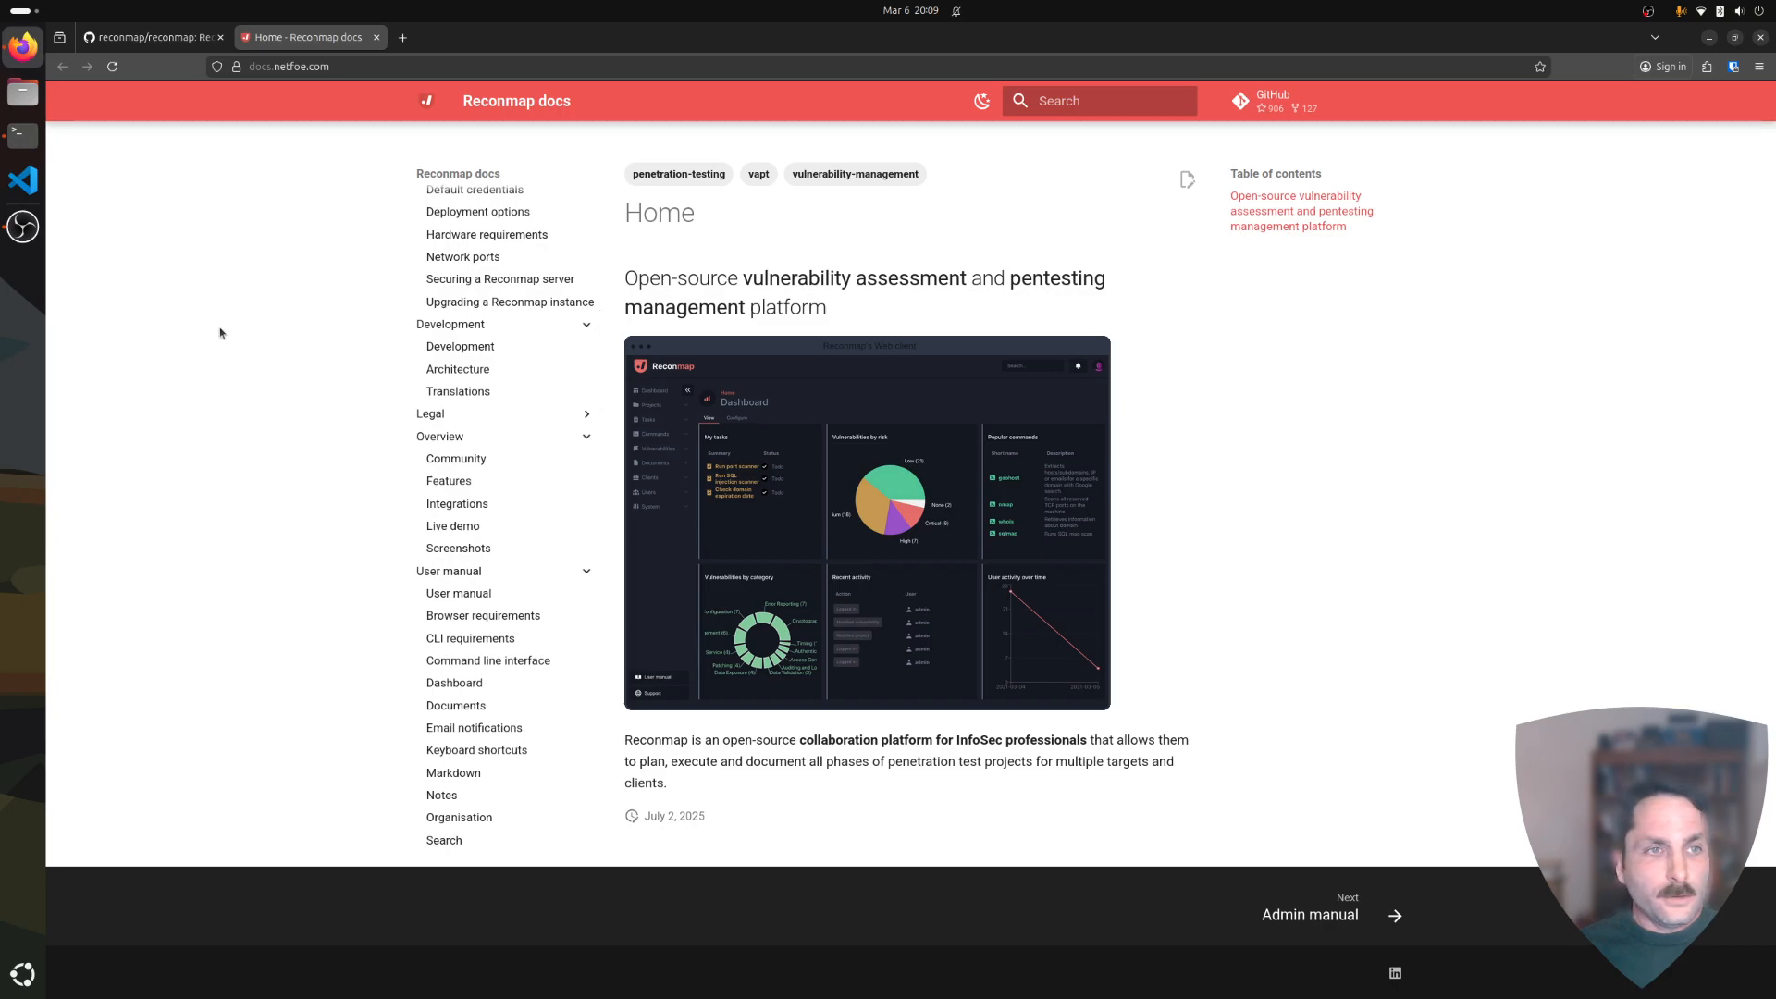
left_click(22, 135)
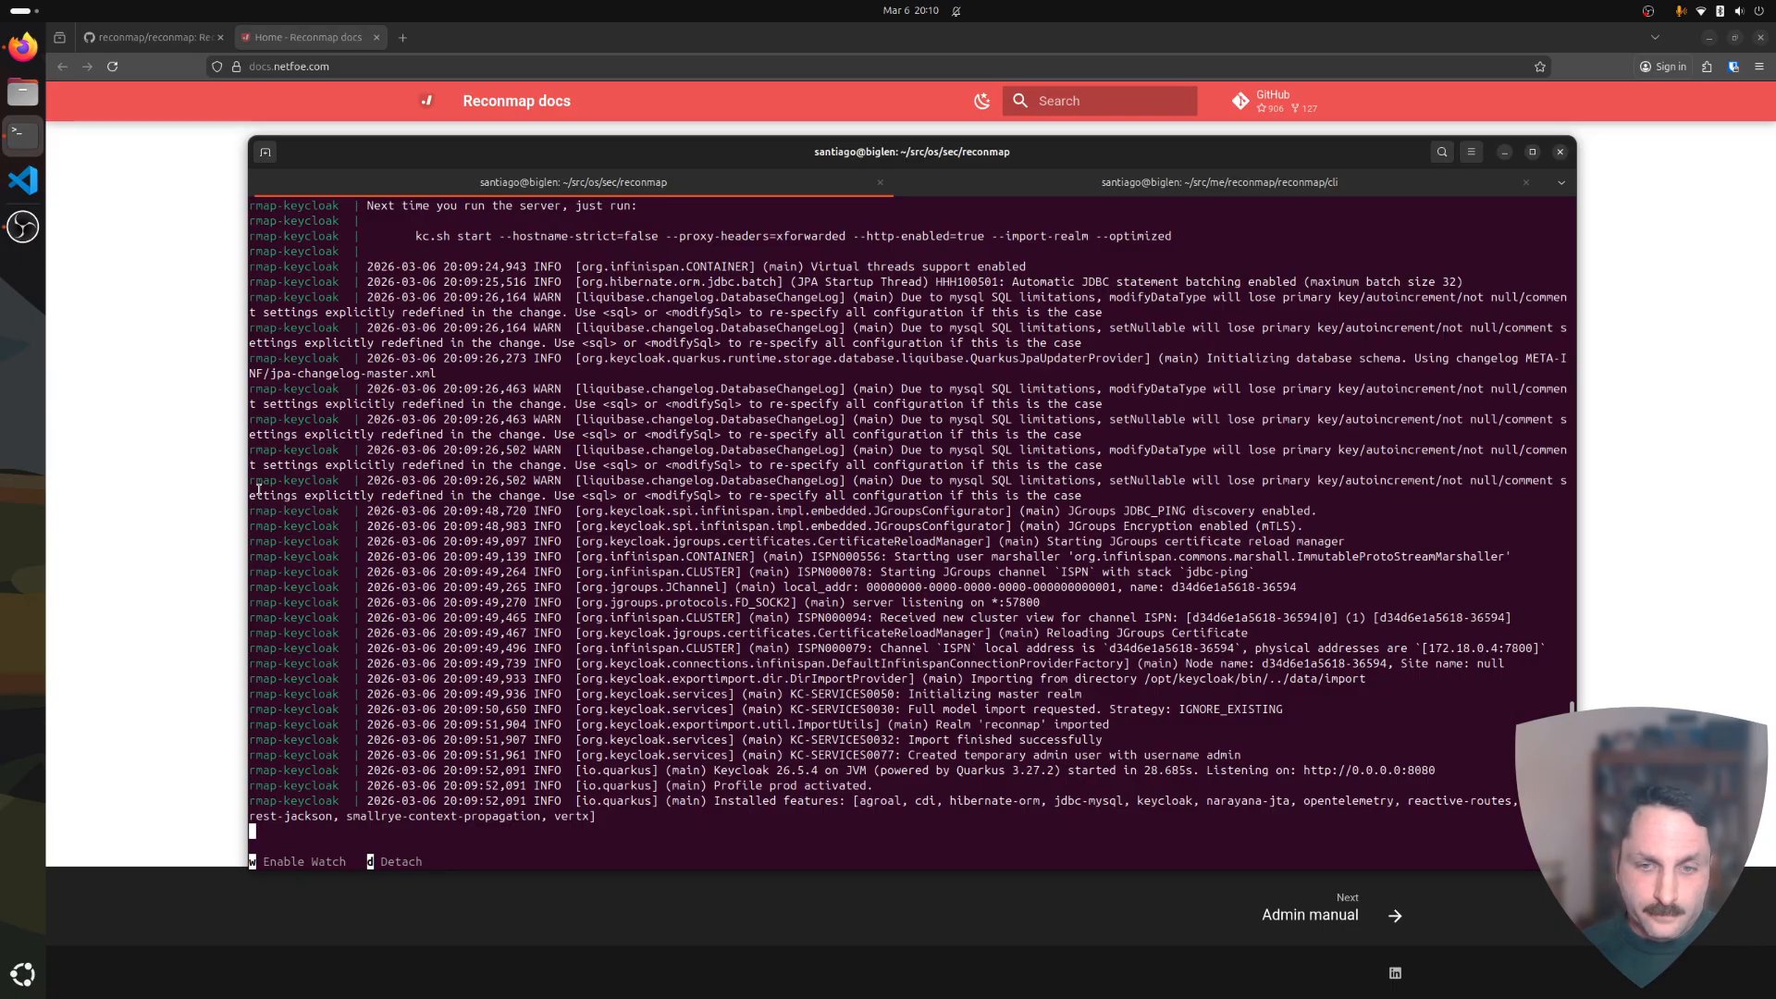
Close the terminal's second tab and load localhost:5500 in a new browser tab.
scroll(474, 559, "up", 10)
scroll(474, 556, "down", 10)
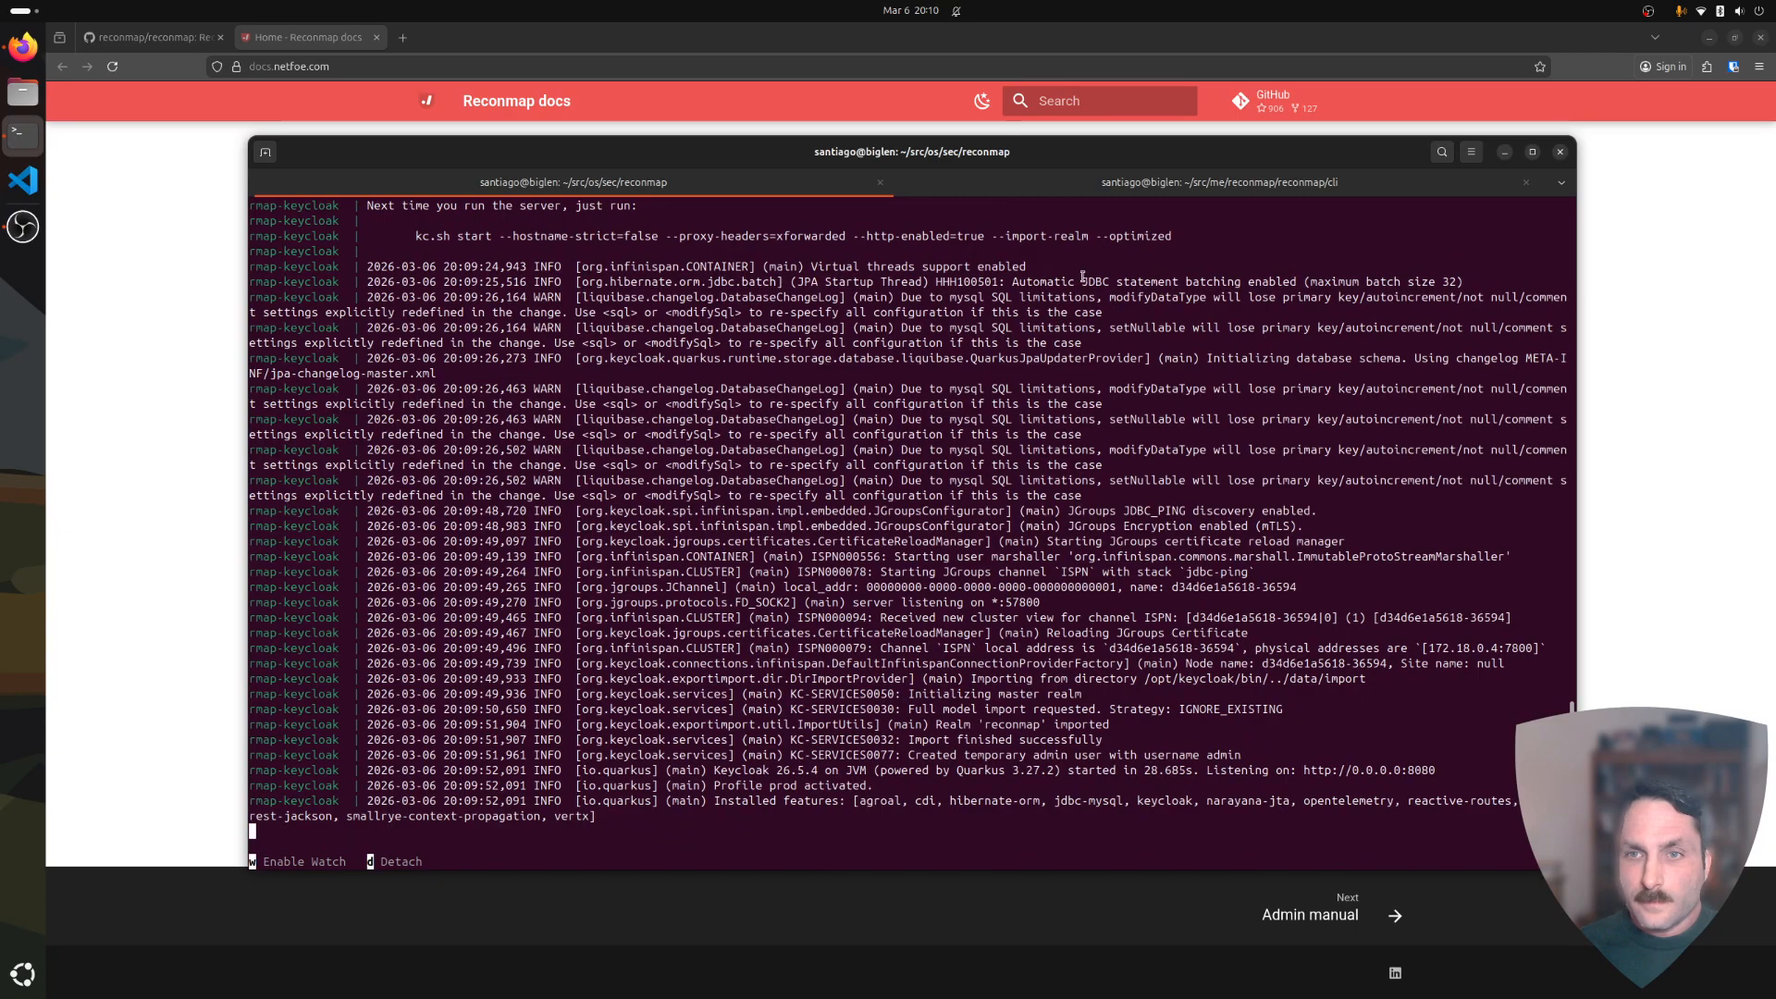
left_click(1526, 182)
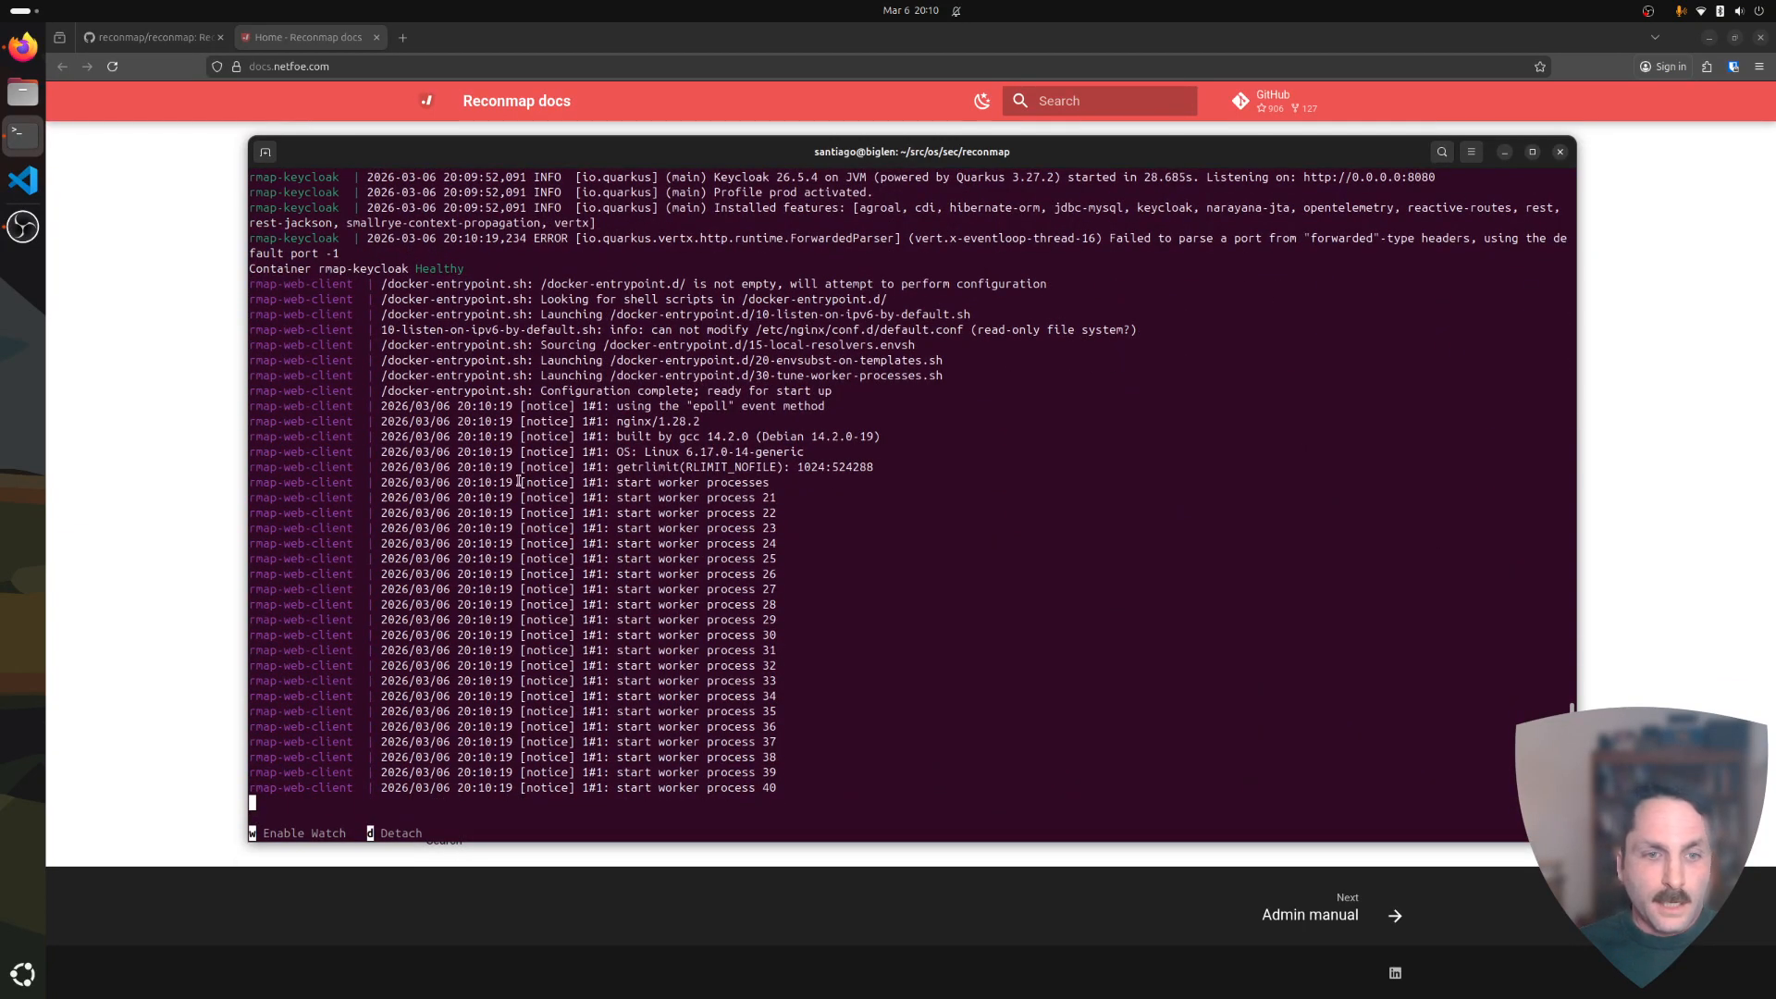
left_click(181, 421)
key("ctrl+t")
type("localhost:5500/")
key("Return")
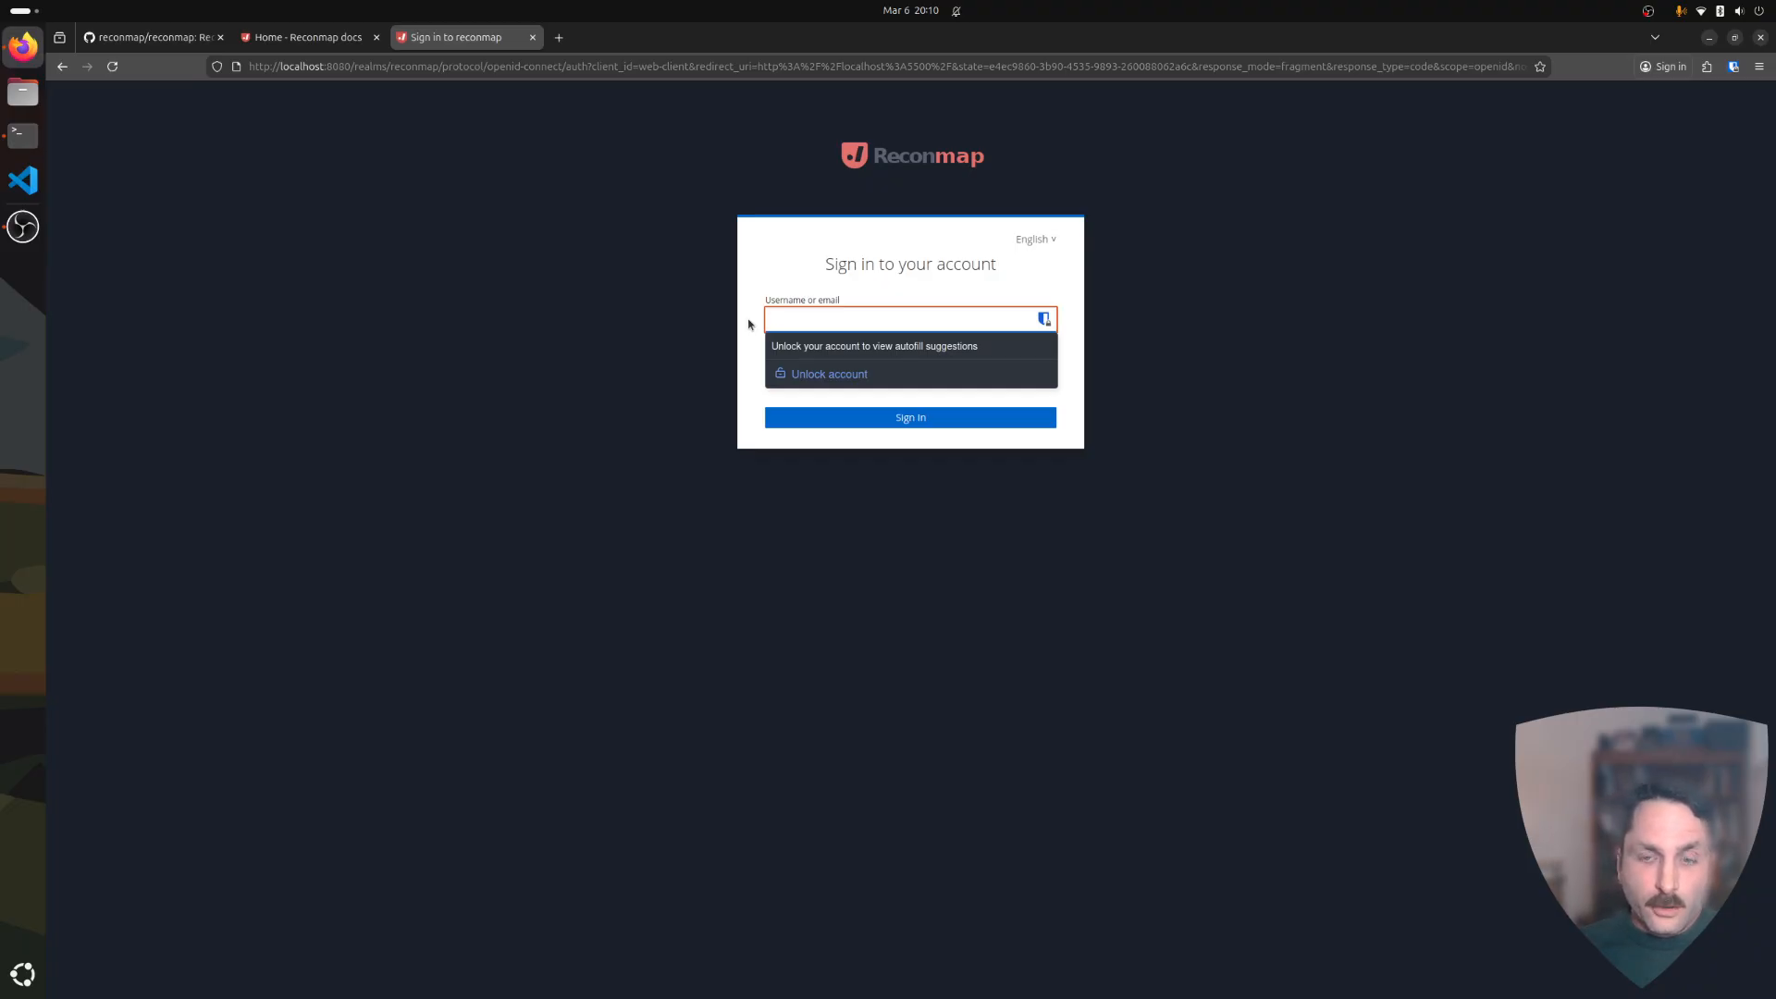
Sign in with username admin and the account password.
type("admin")
key("Tab")
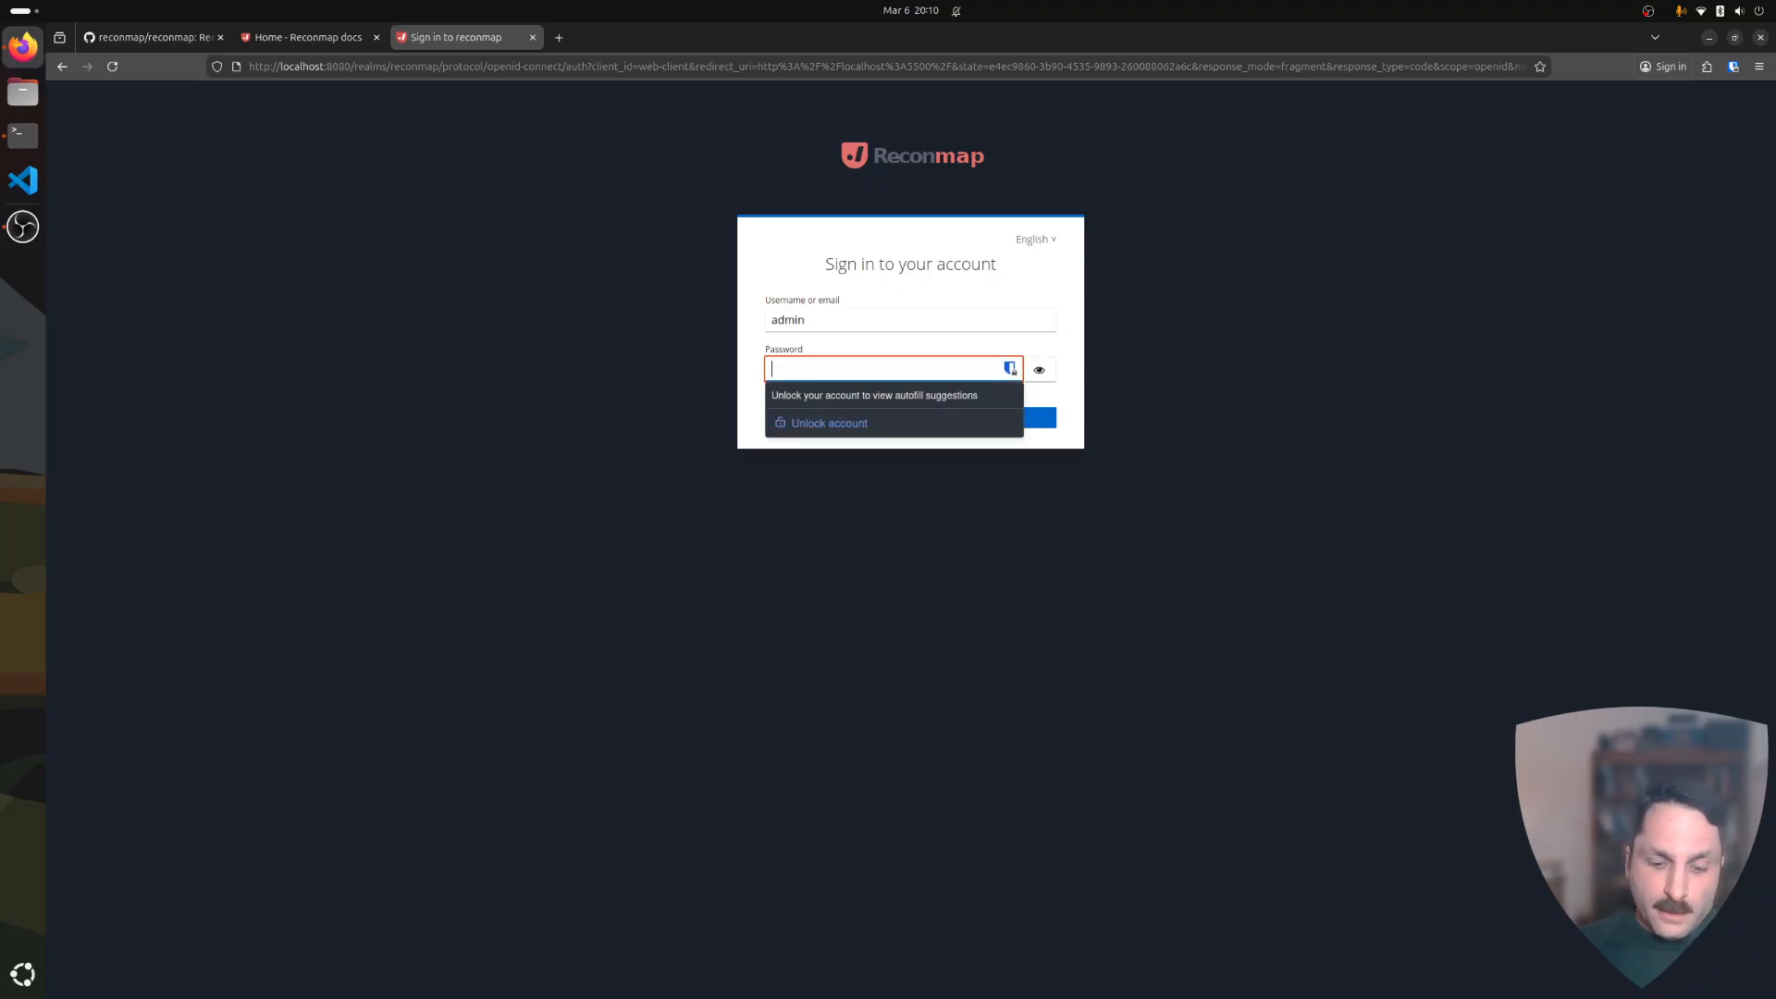
type("********")
key("Return")
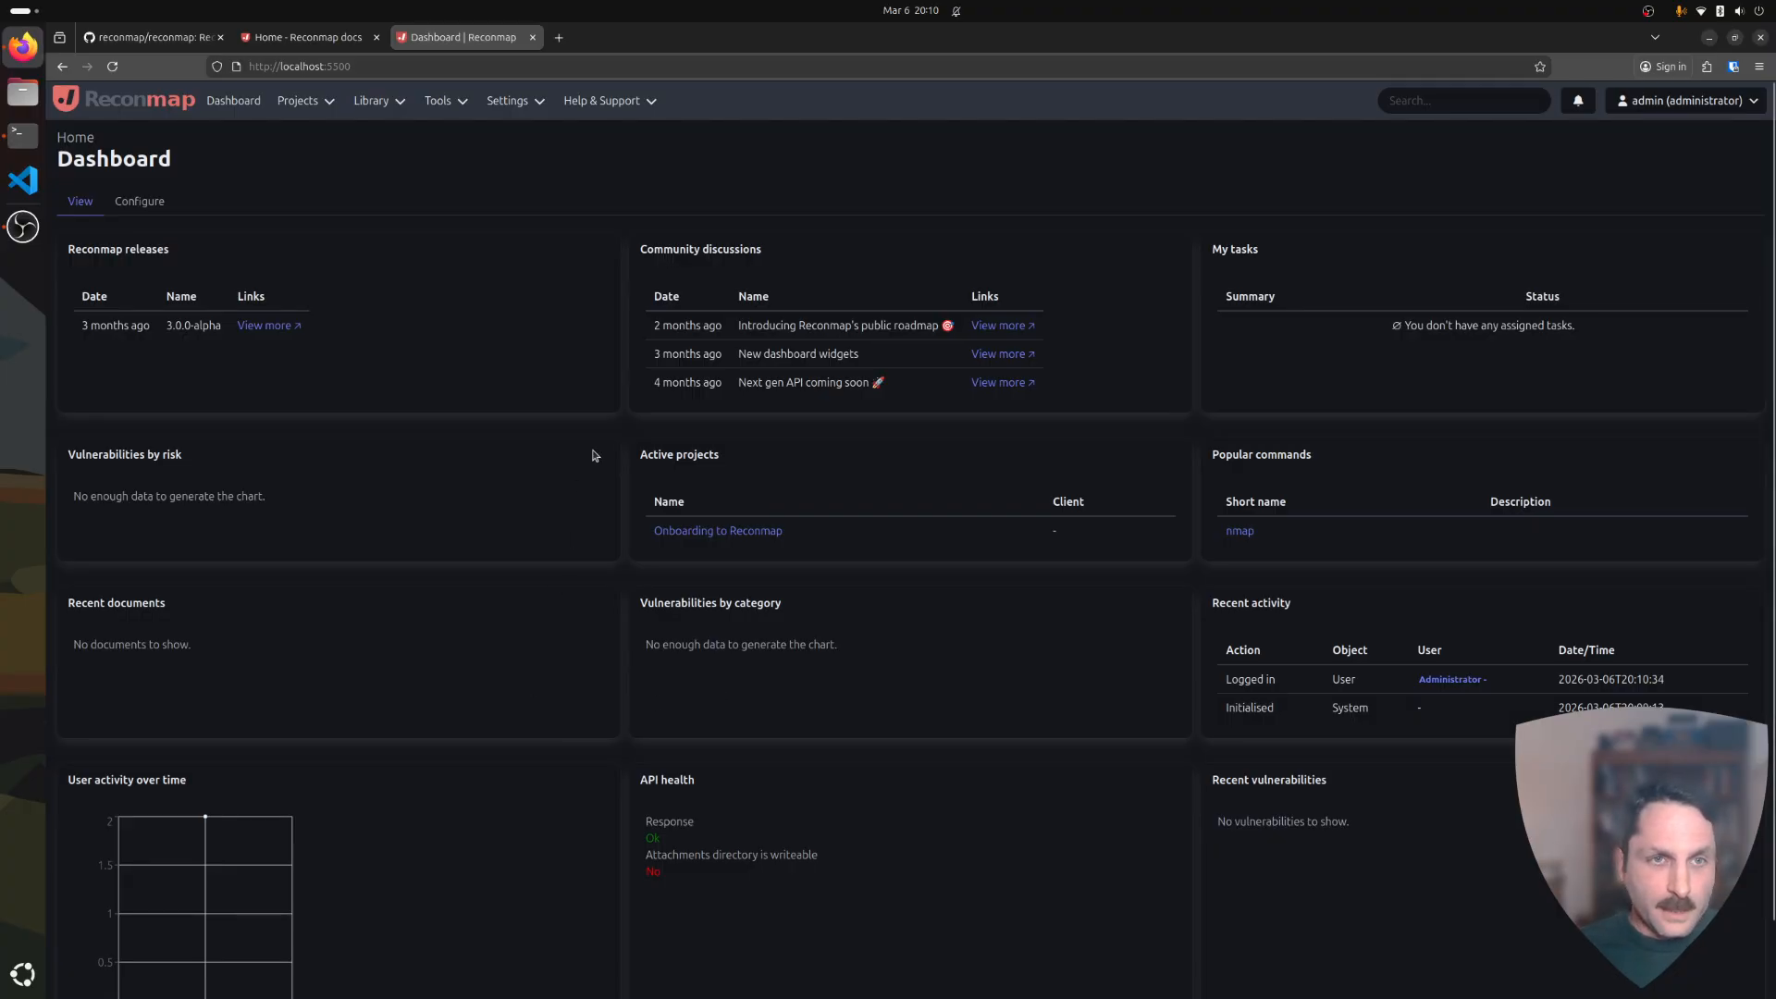
Add a service provider organisation named 'my securiy co' under Settings > Organisations.
left_click(507, 100)
left_click(507, 165)
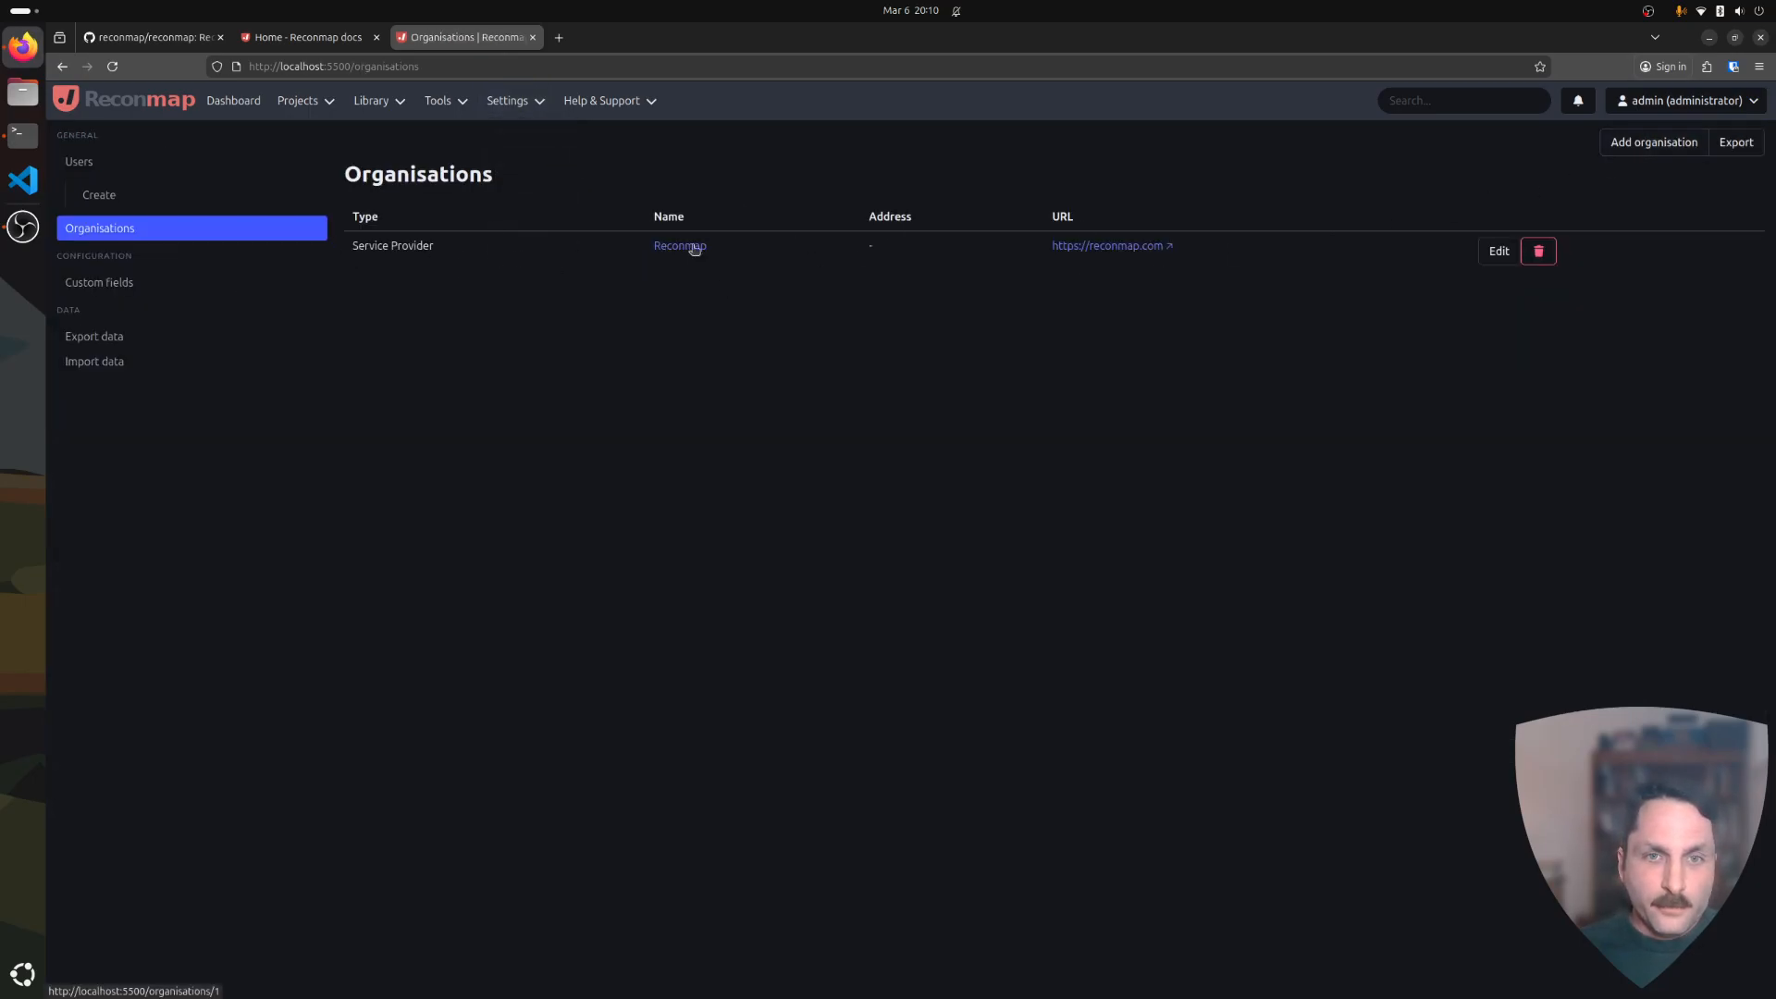
left_click(1633, 150)
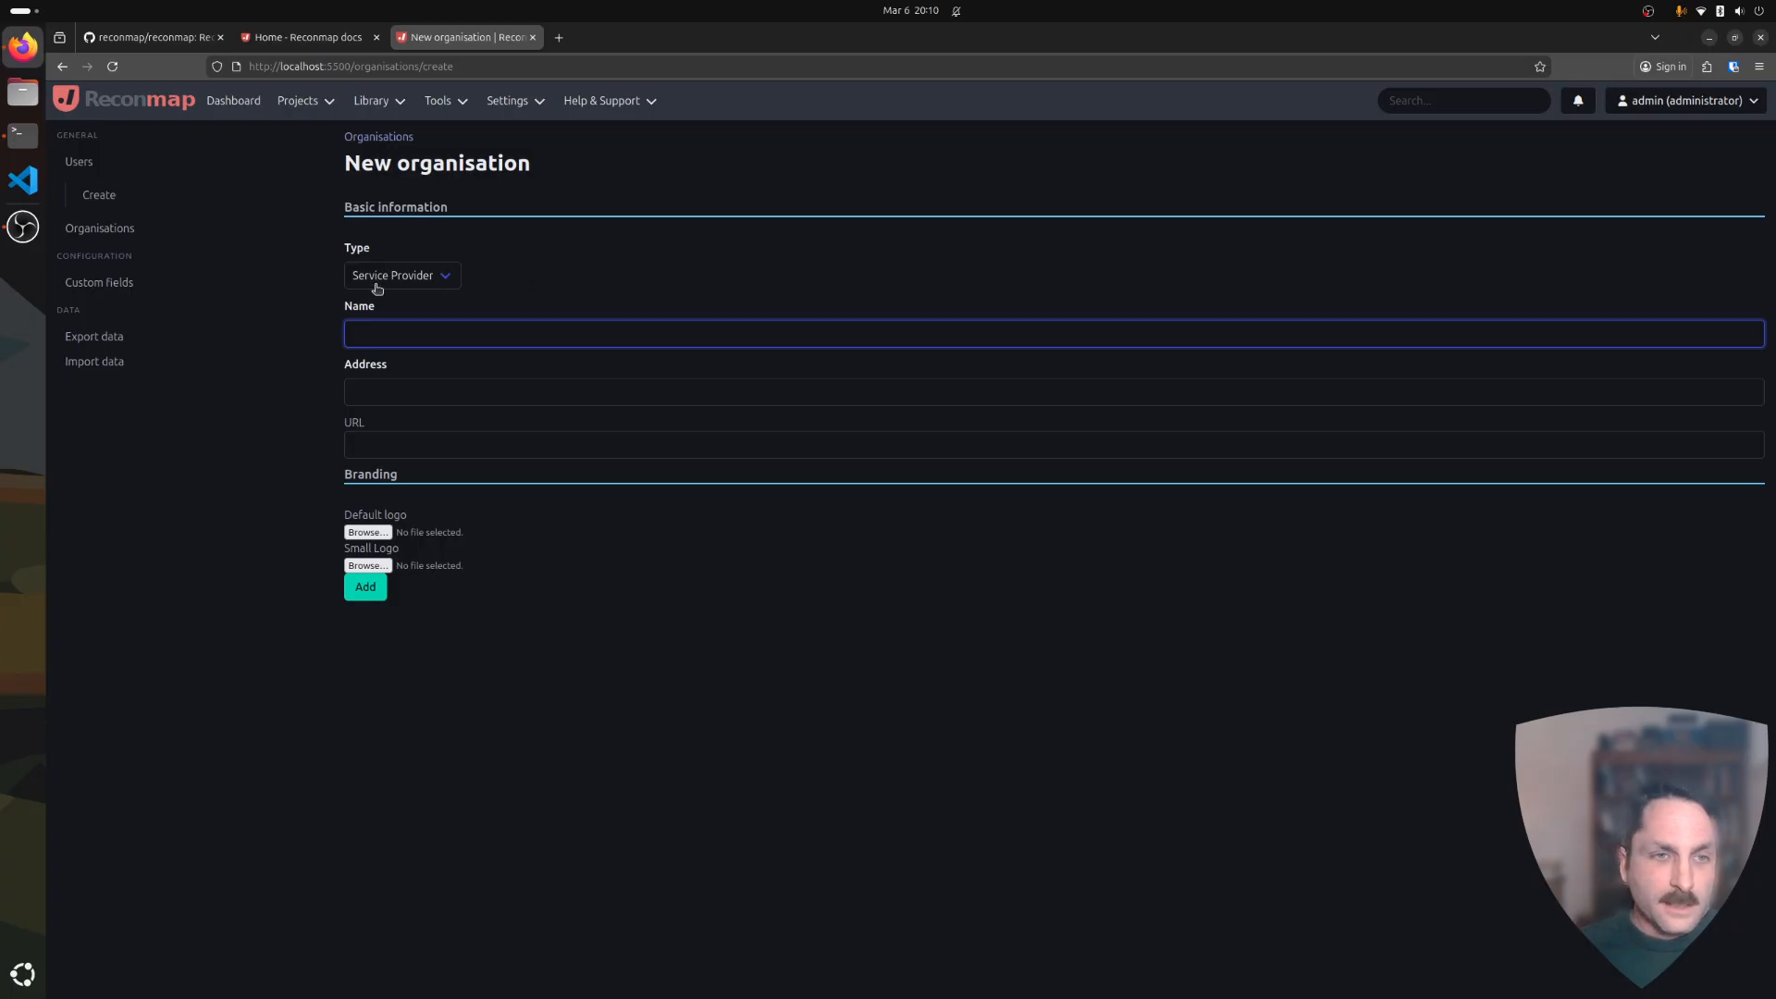
type("my securiy com")
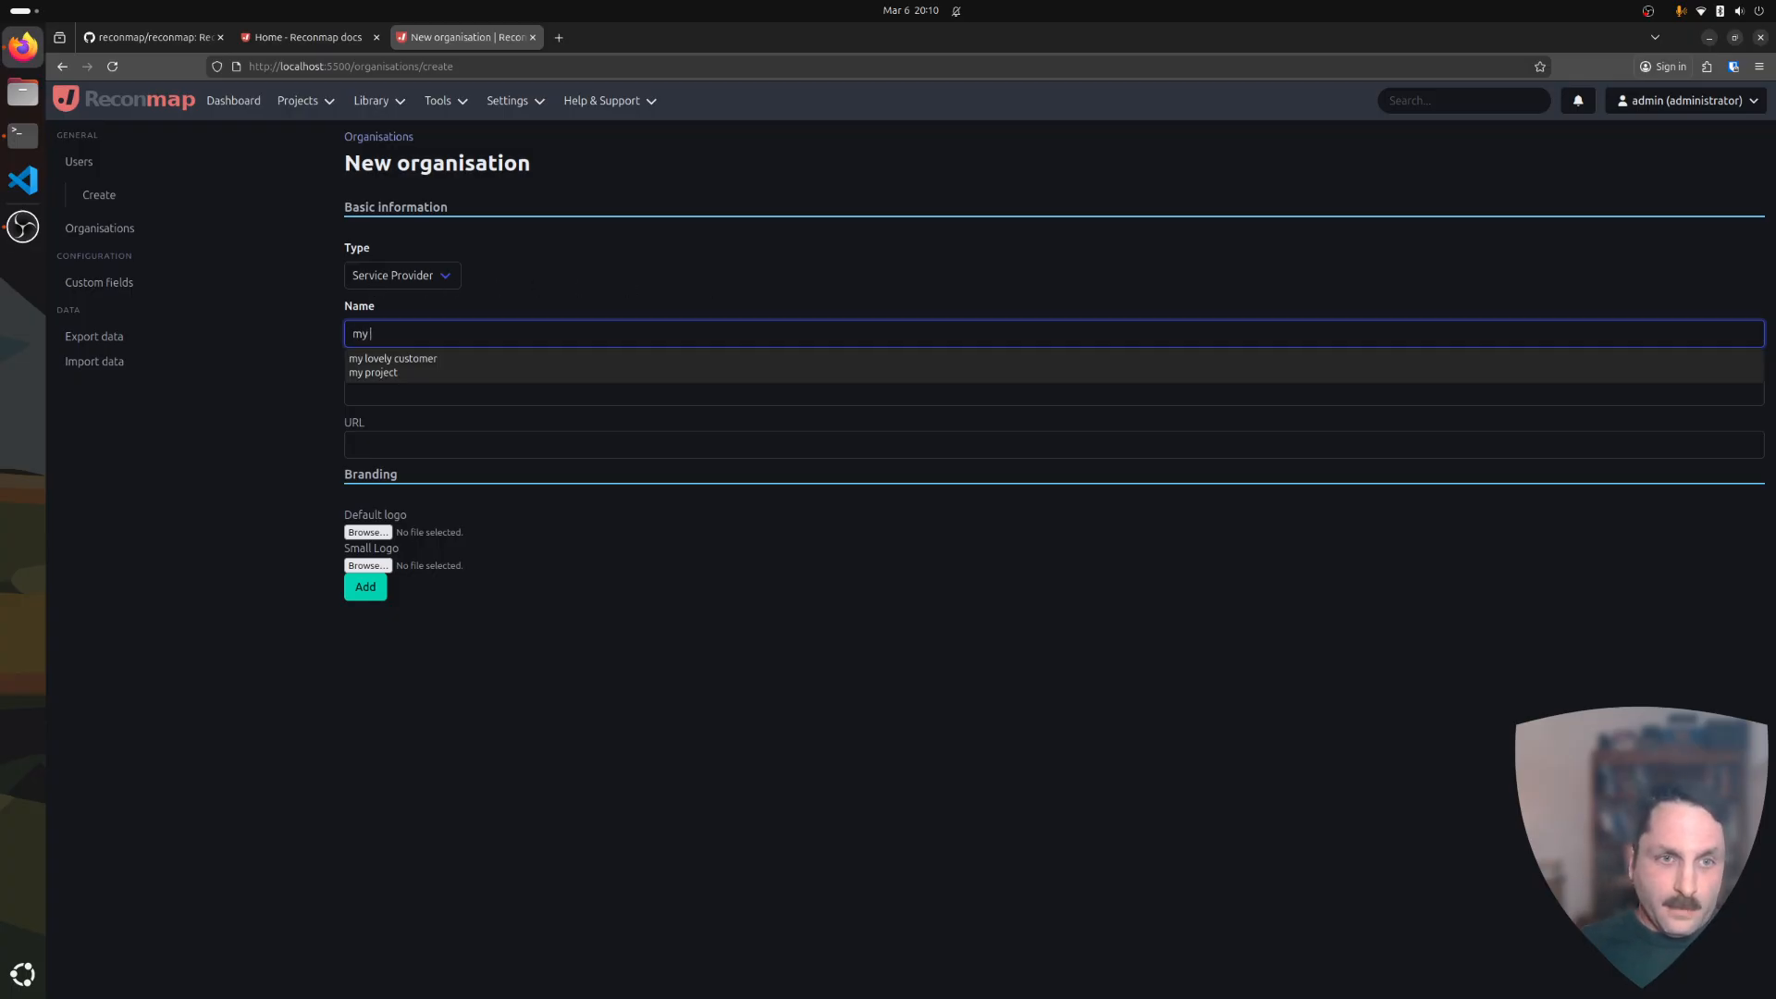
key("Return")
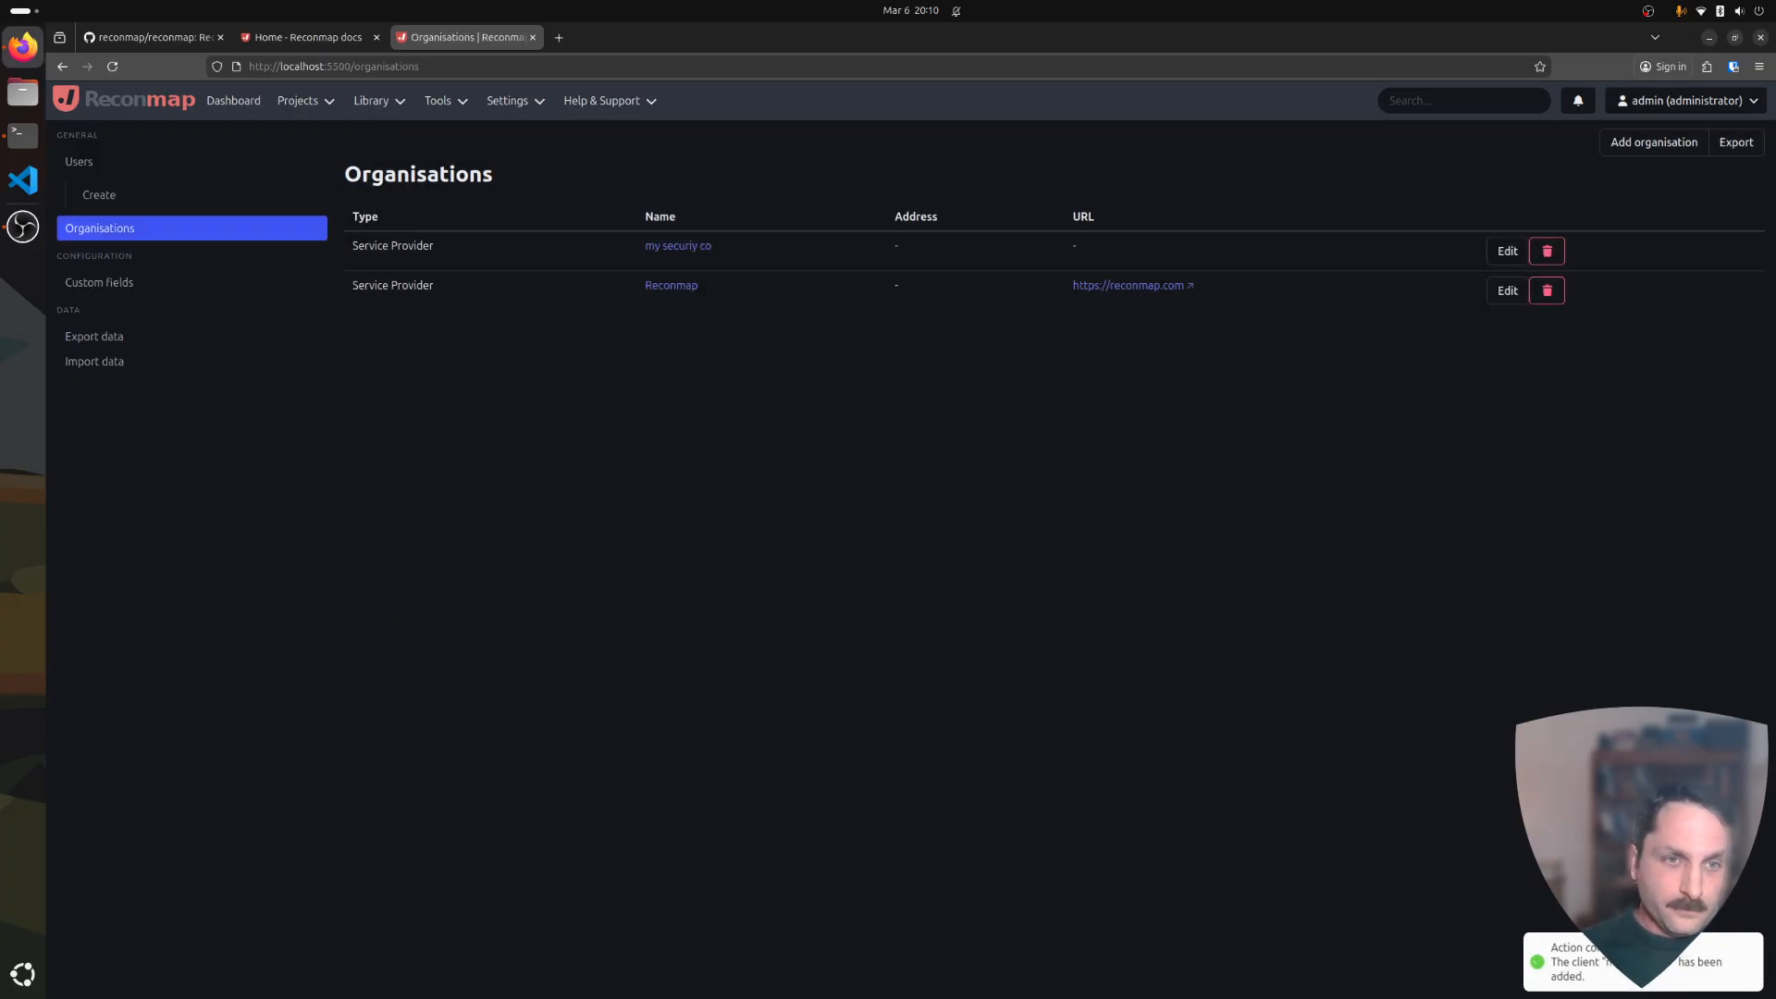
Add a Client organisation named 'my cool customer' and view its contacts.
left_click(1679, 141)
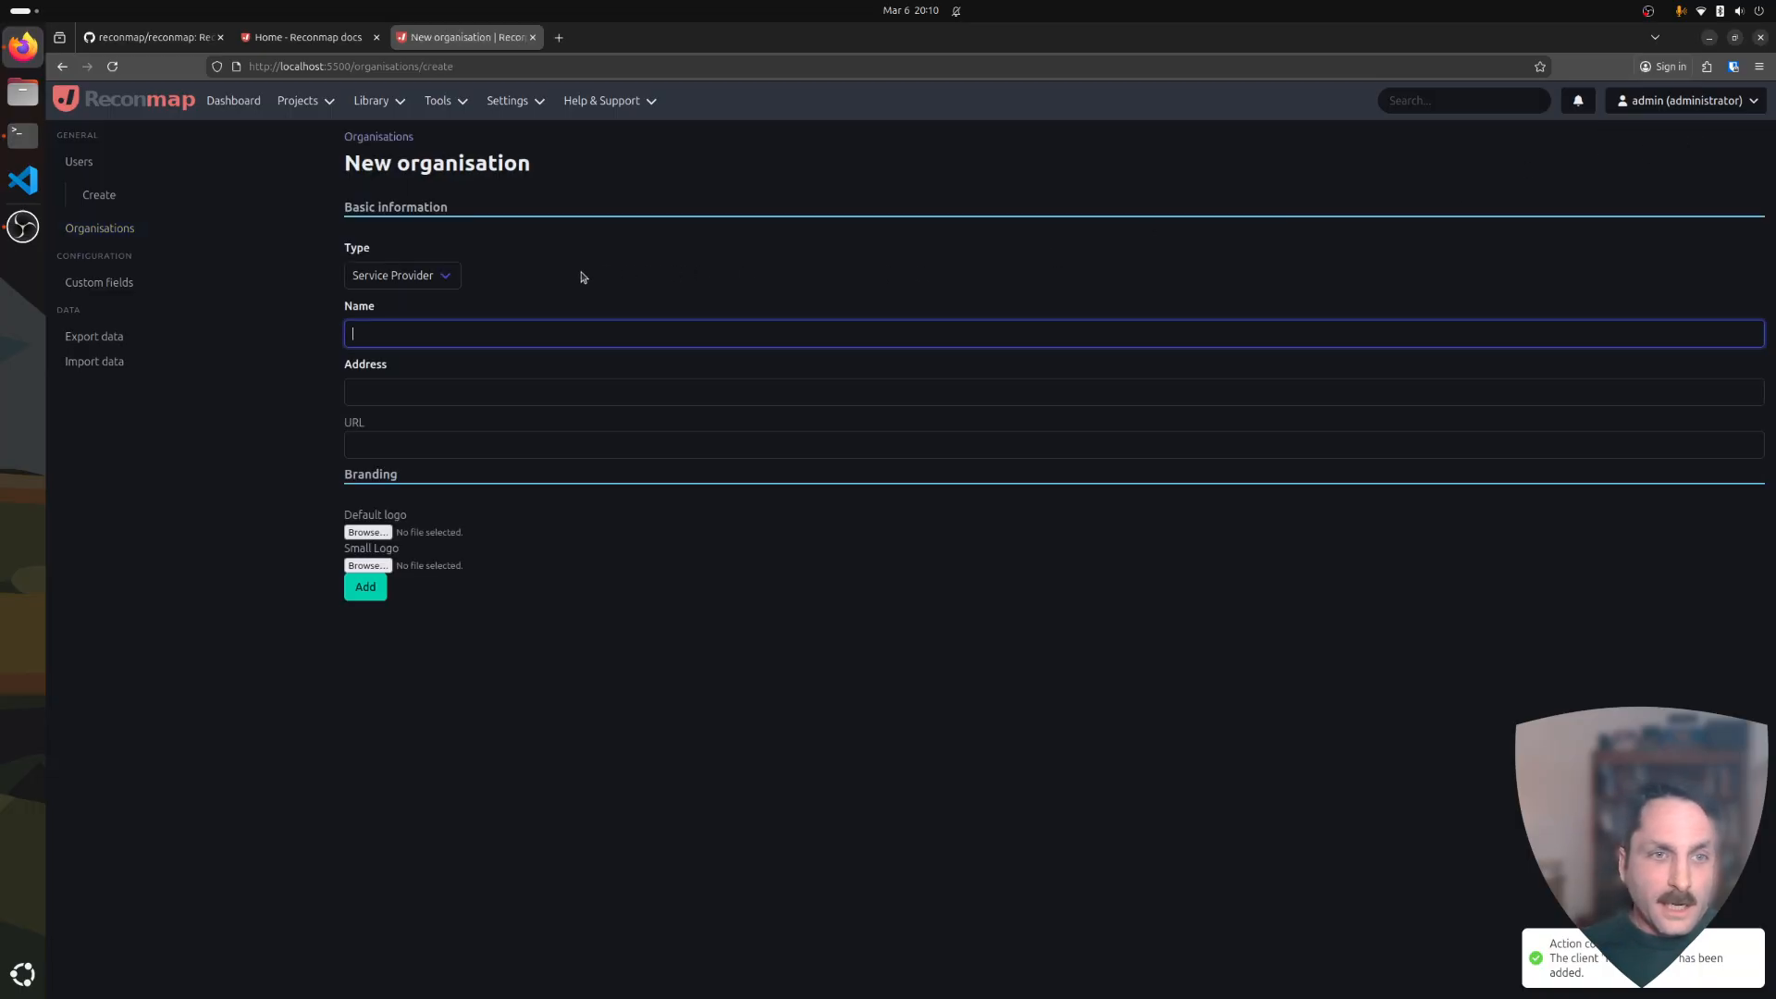
left_click(408, 276)
left_click(406, 313)
left_click(410, 332)
type("my new customer")
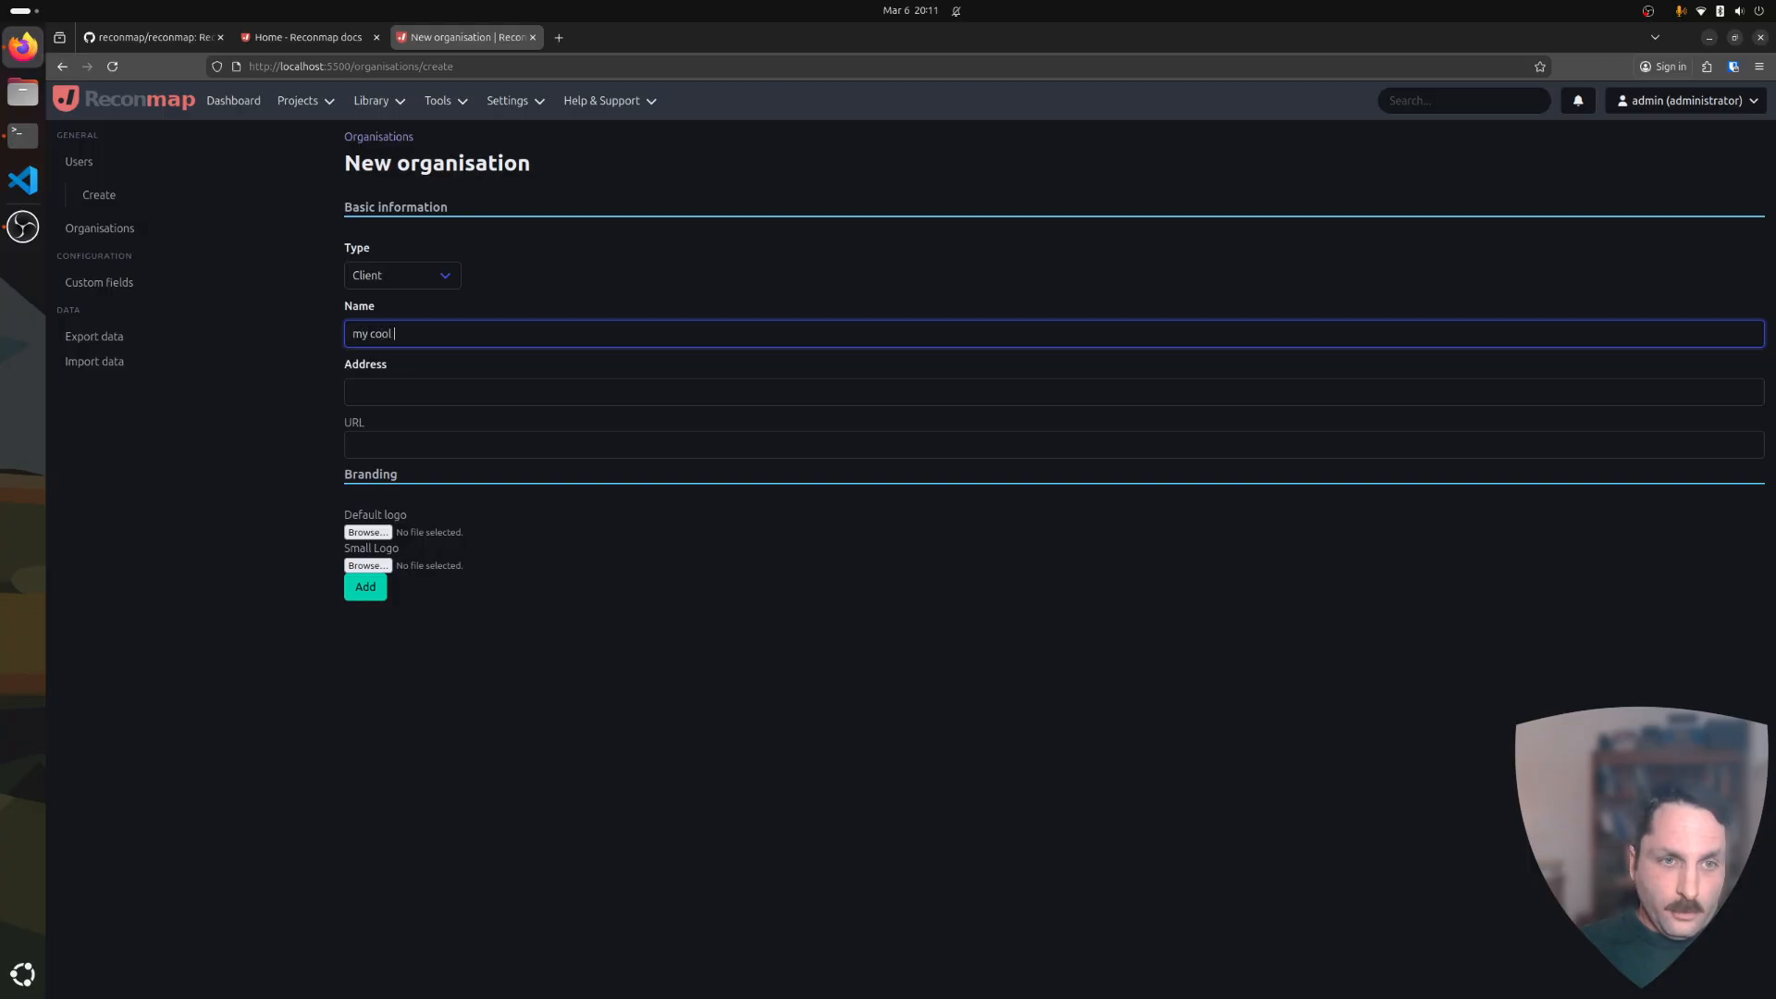
key("Return")
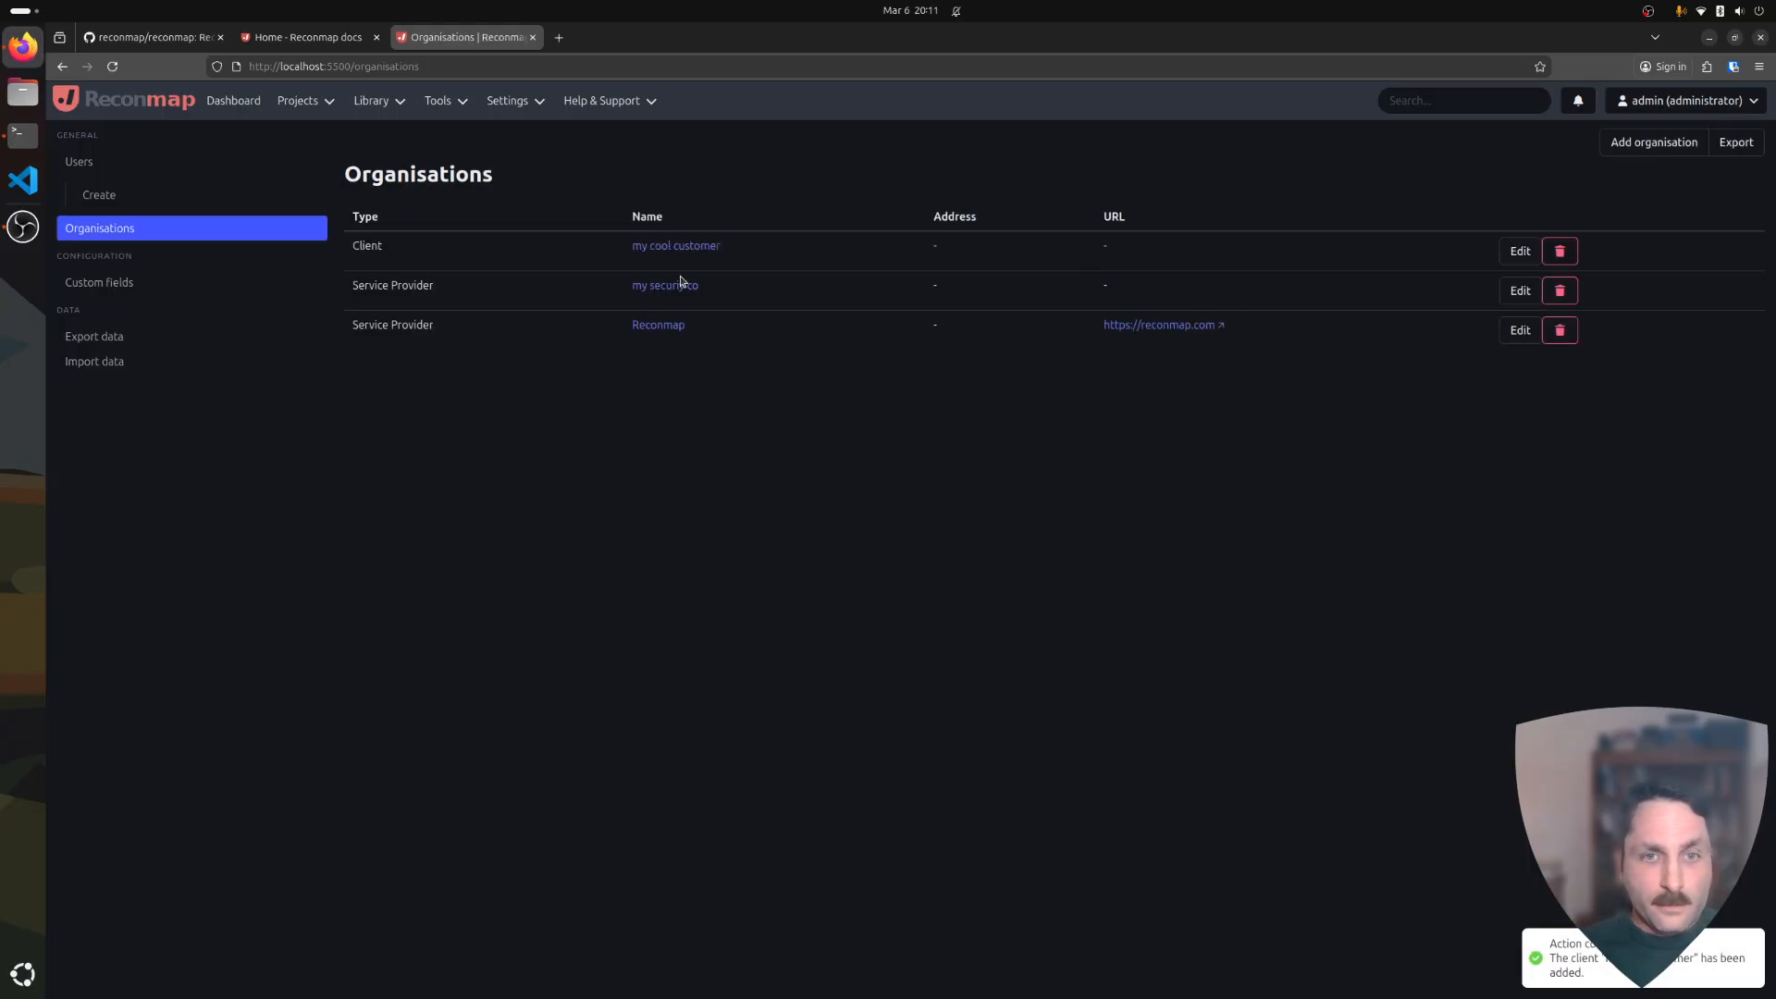
left_click(670, 248)
left_click(426, 244)
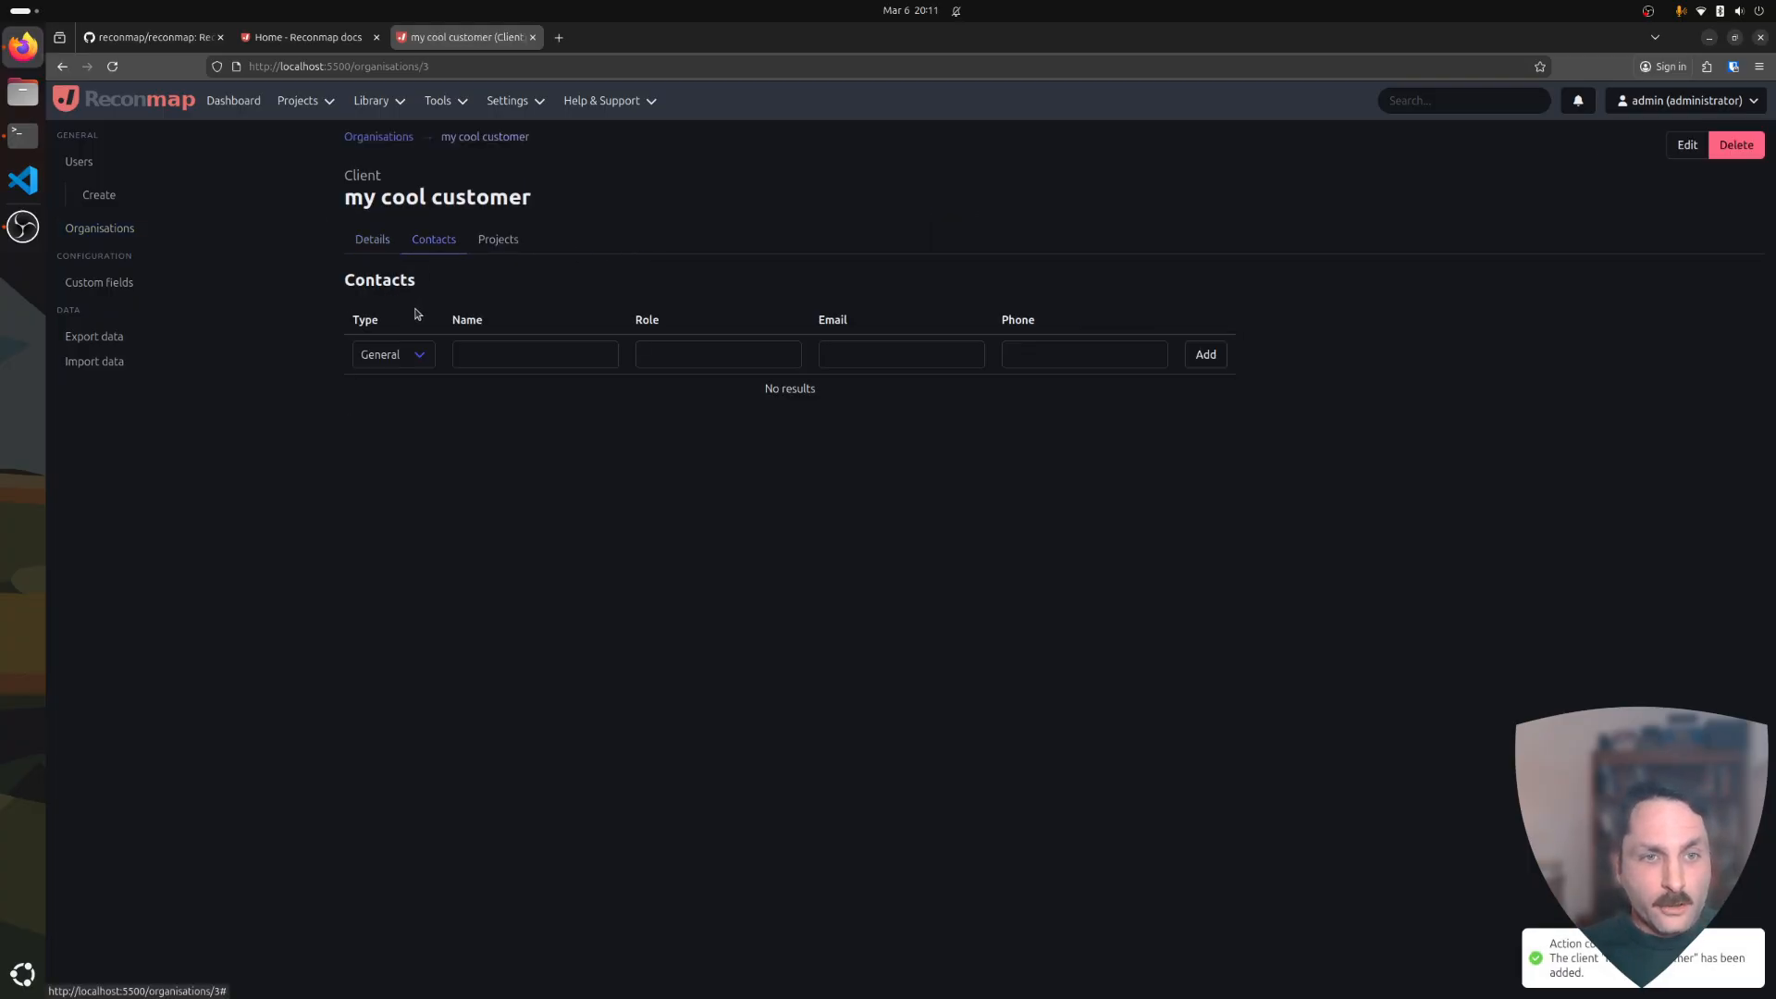
Add a contact with role ciso and an e-mail address to the client.
left_click(480, 344)
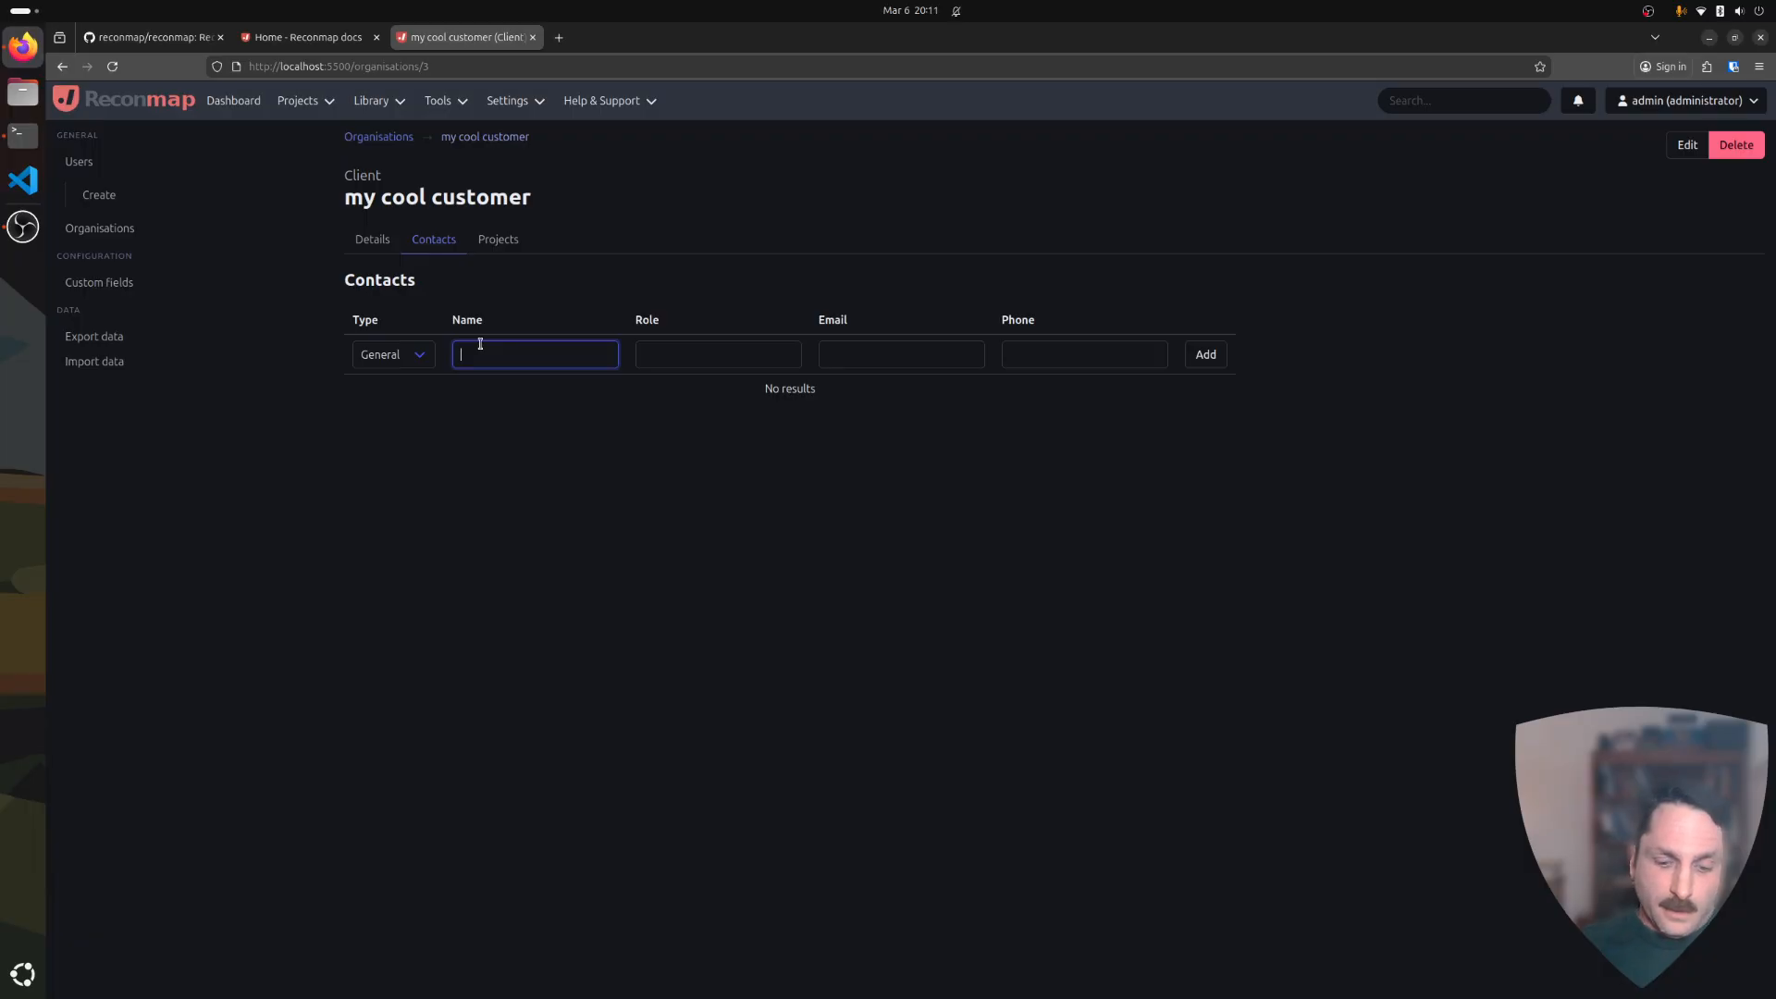
key("Tab")
type("ciso")
key("Tab")
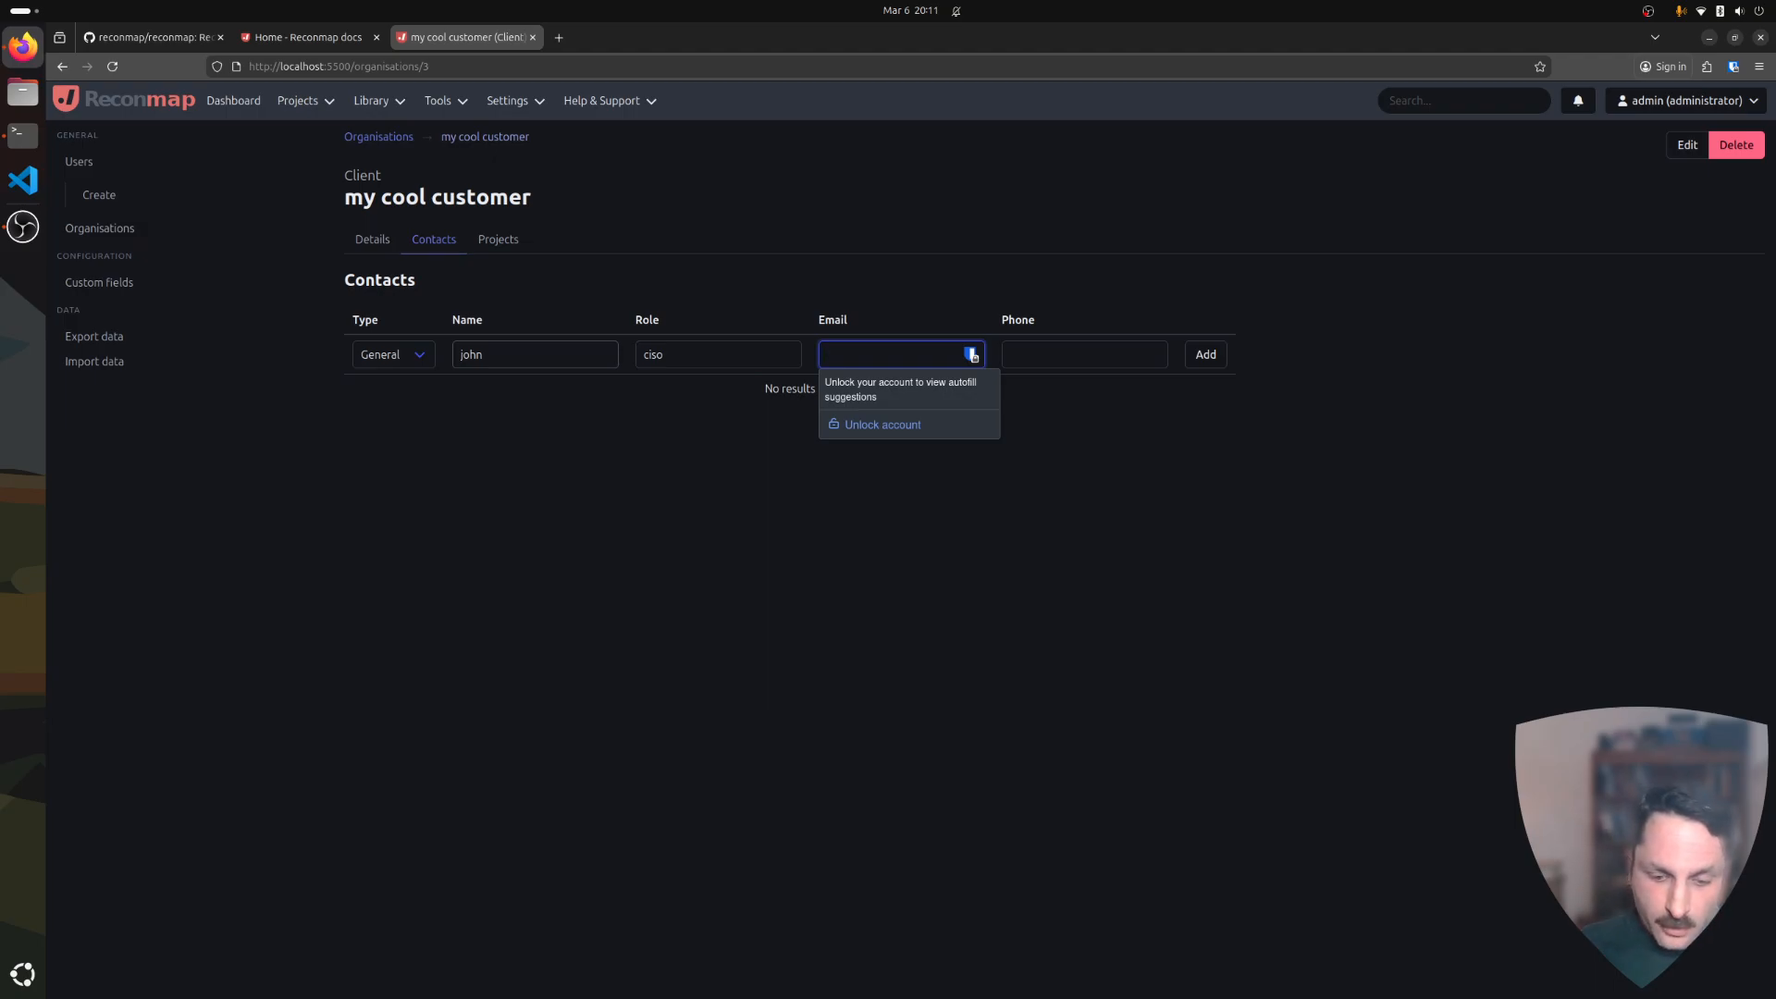
type("ciso")
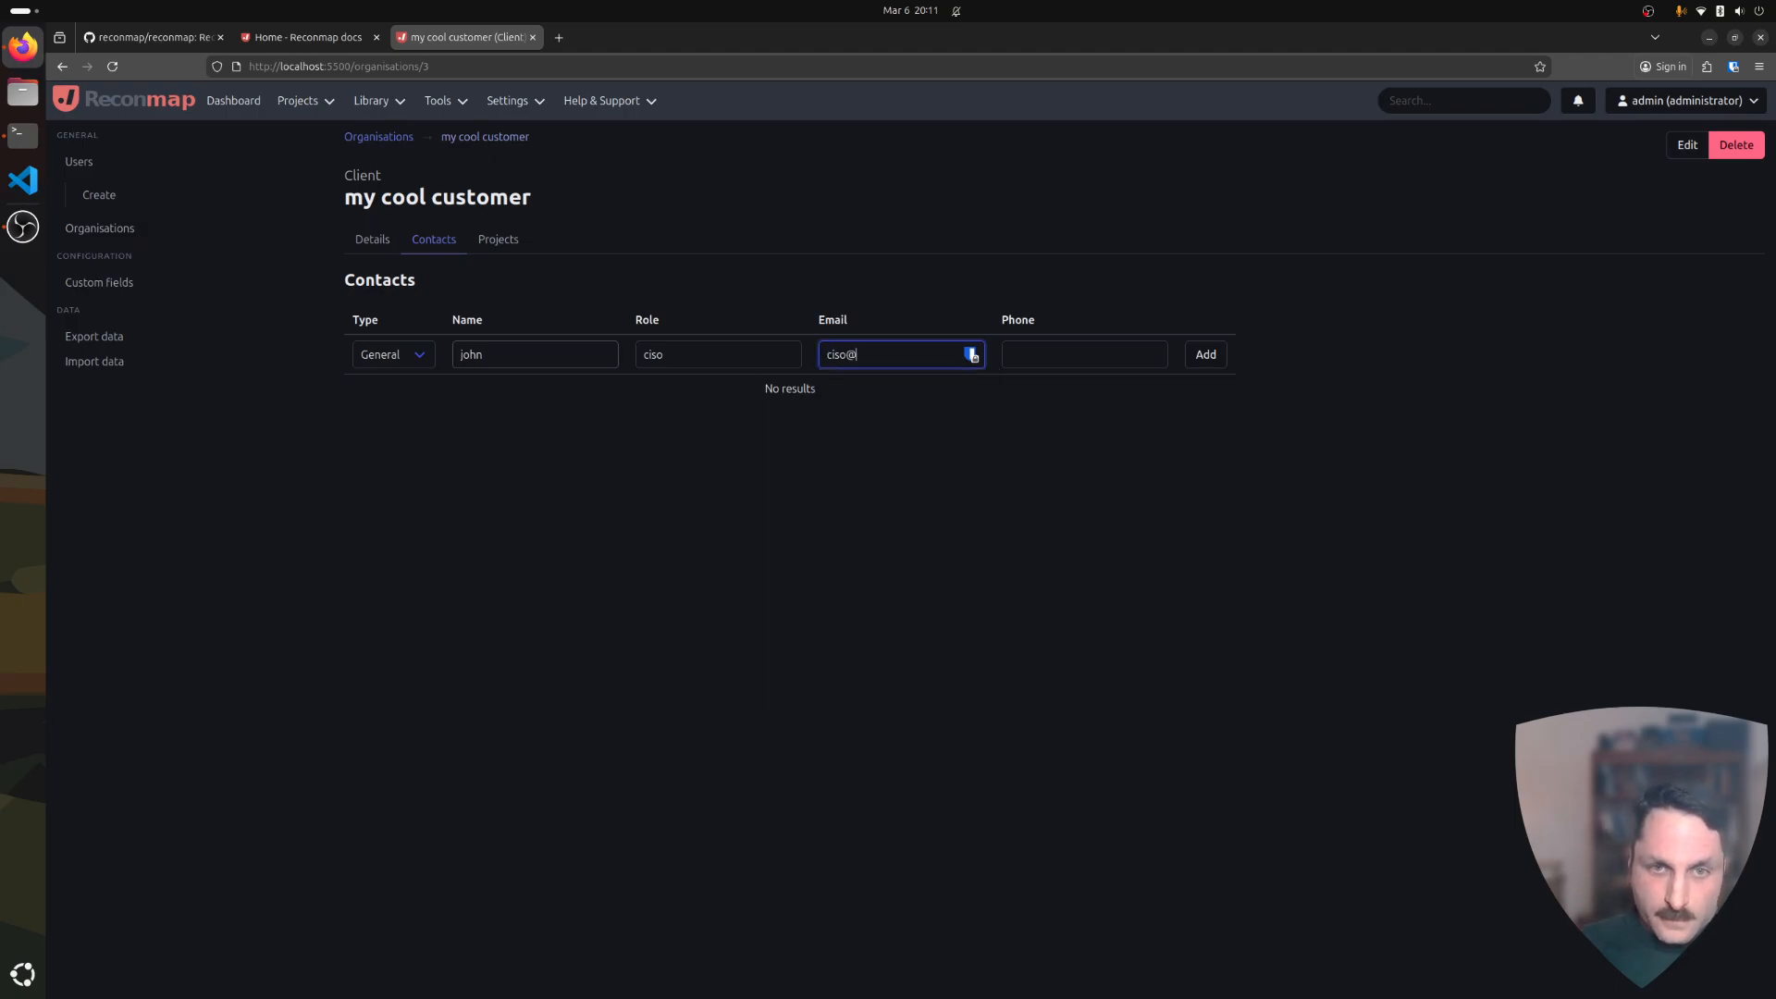
type("@company.c")
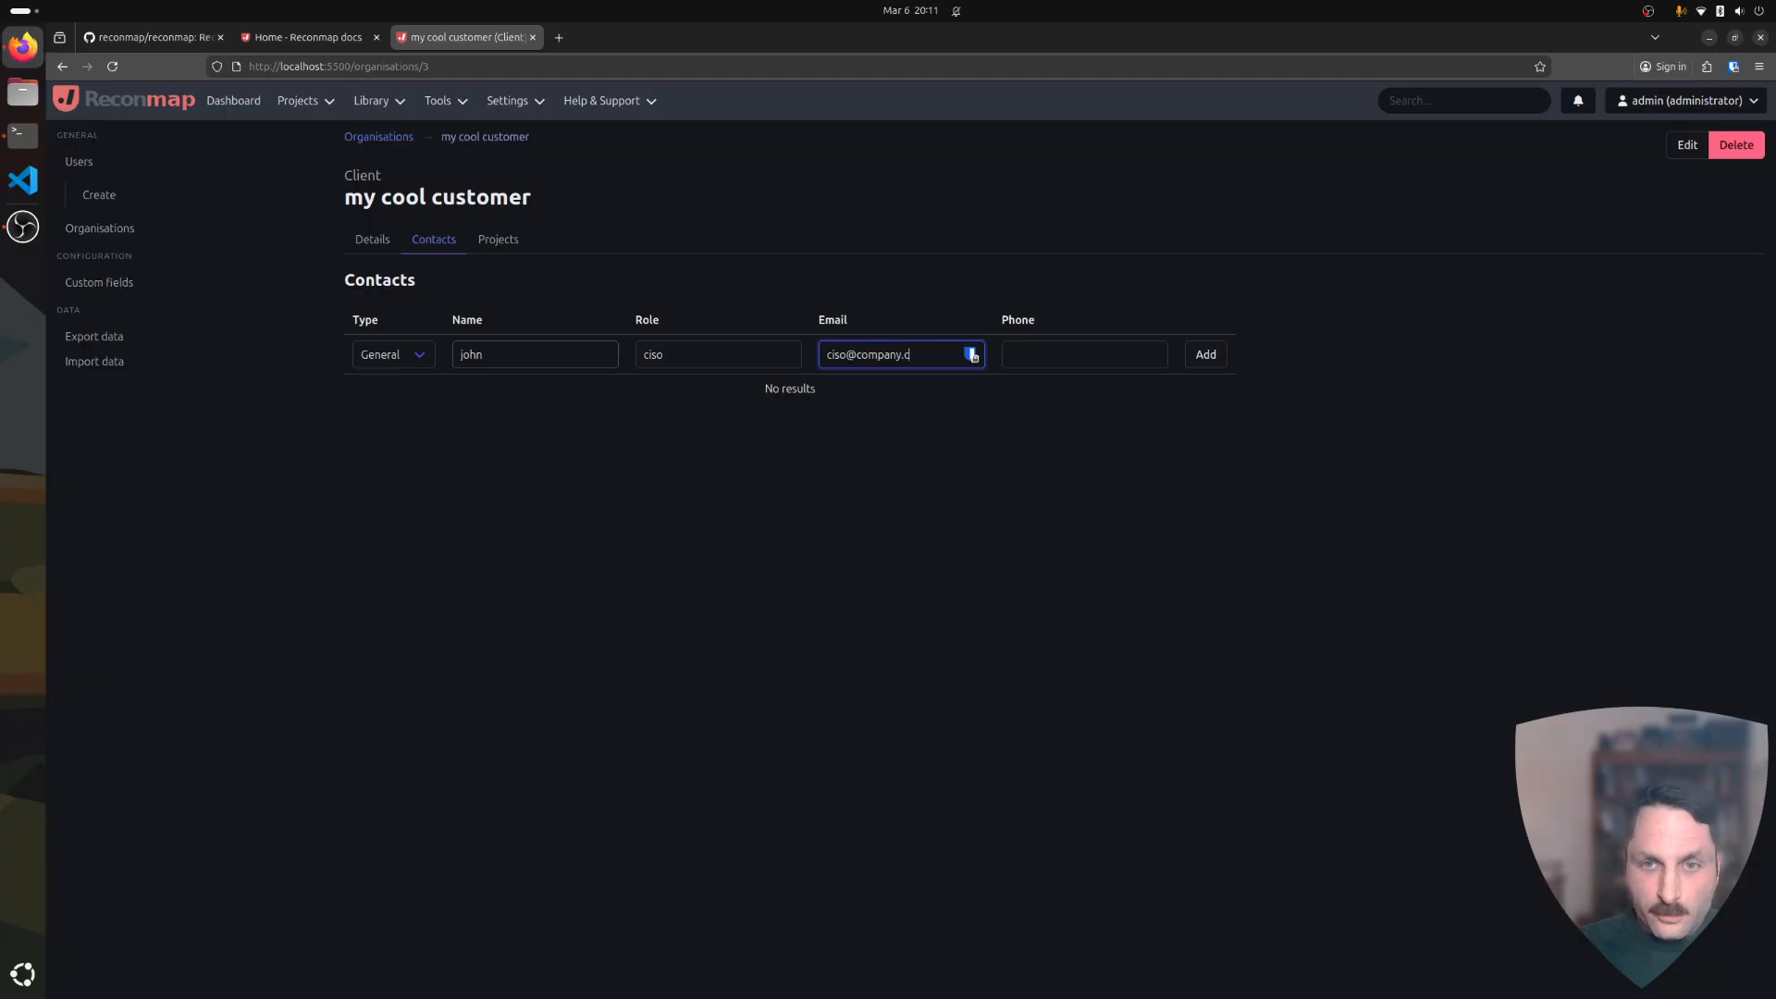
type("om")
key("Return")
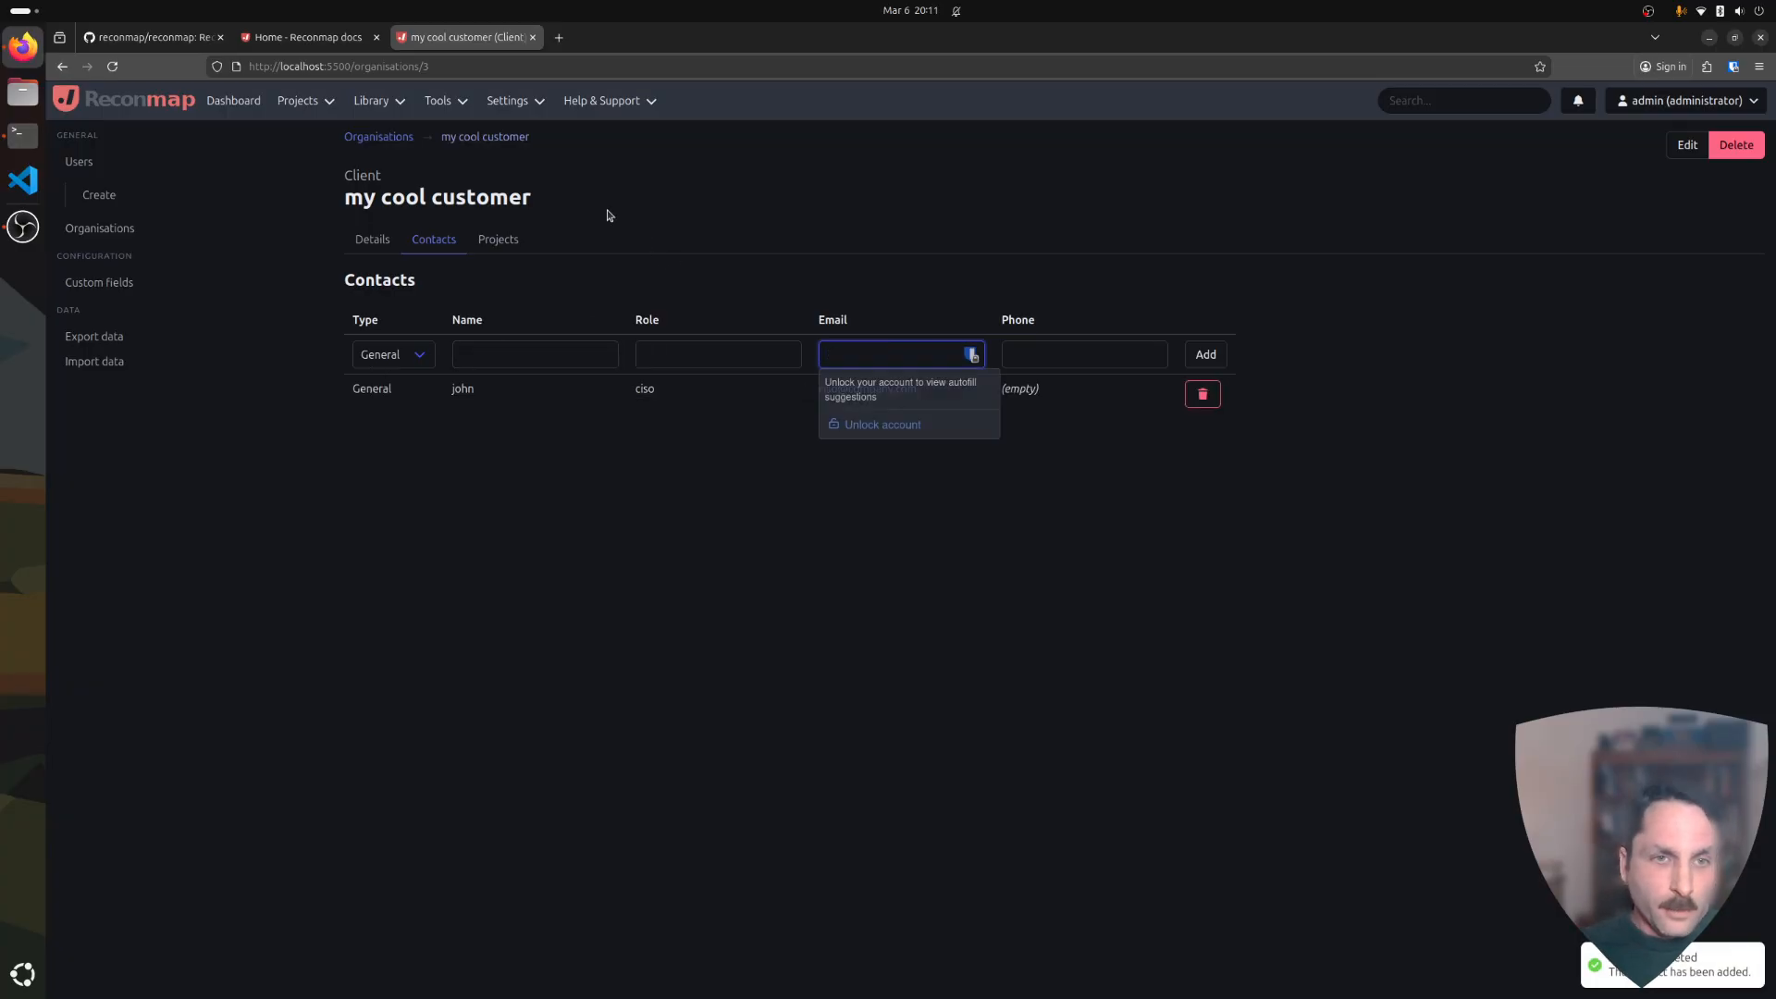
Look at the Onboarding to Reconmap project's tasks, then return to the Projects list.
left_click(290, 109)
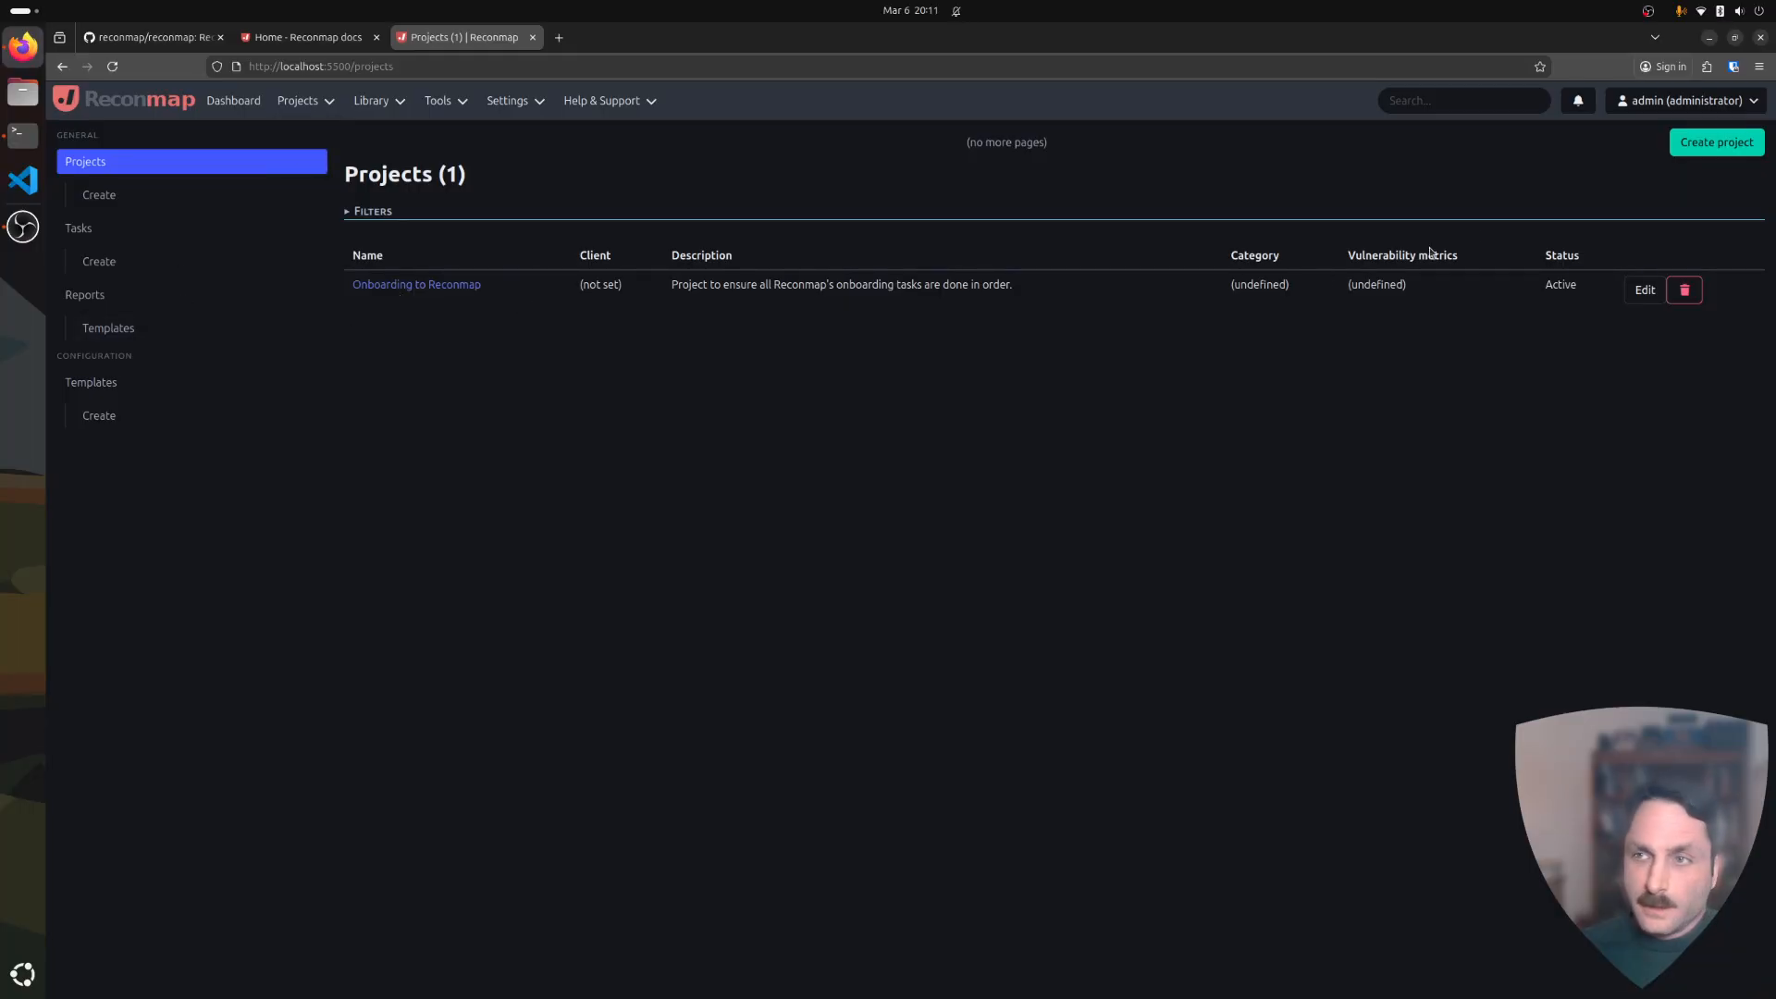
left_click(421, 285)
left_click(427, 240)
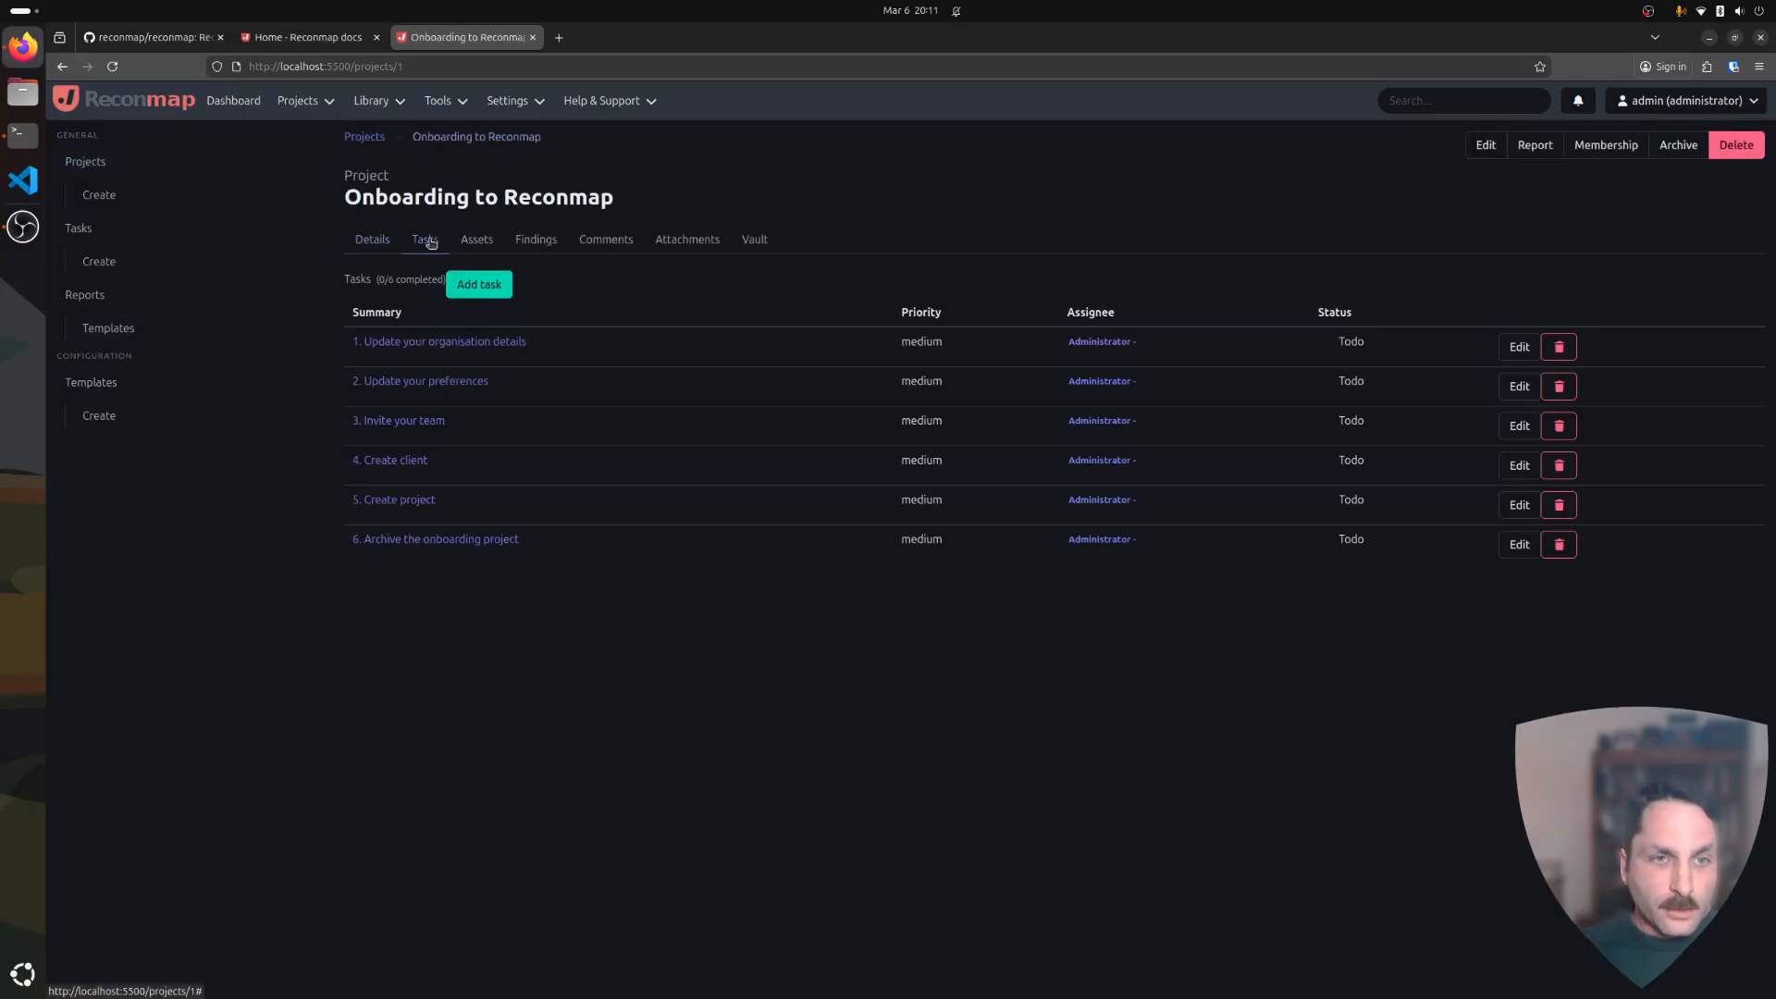
left_click(366, 137)
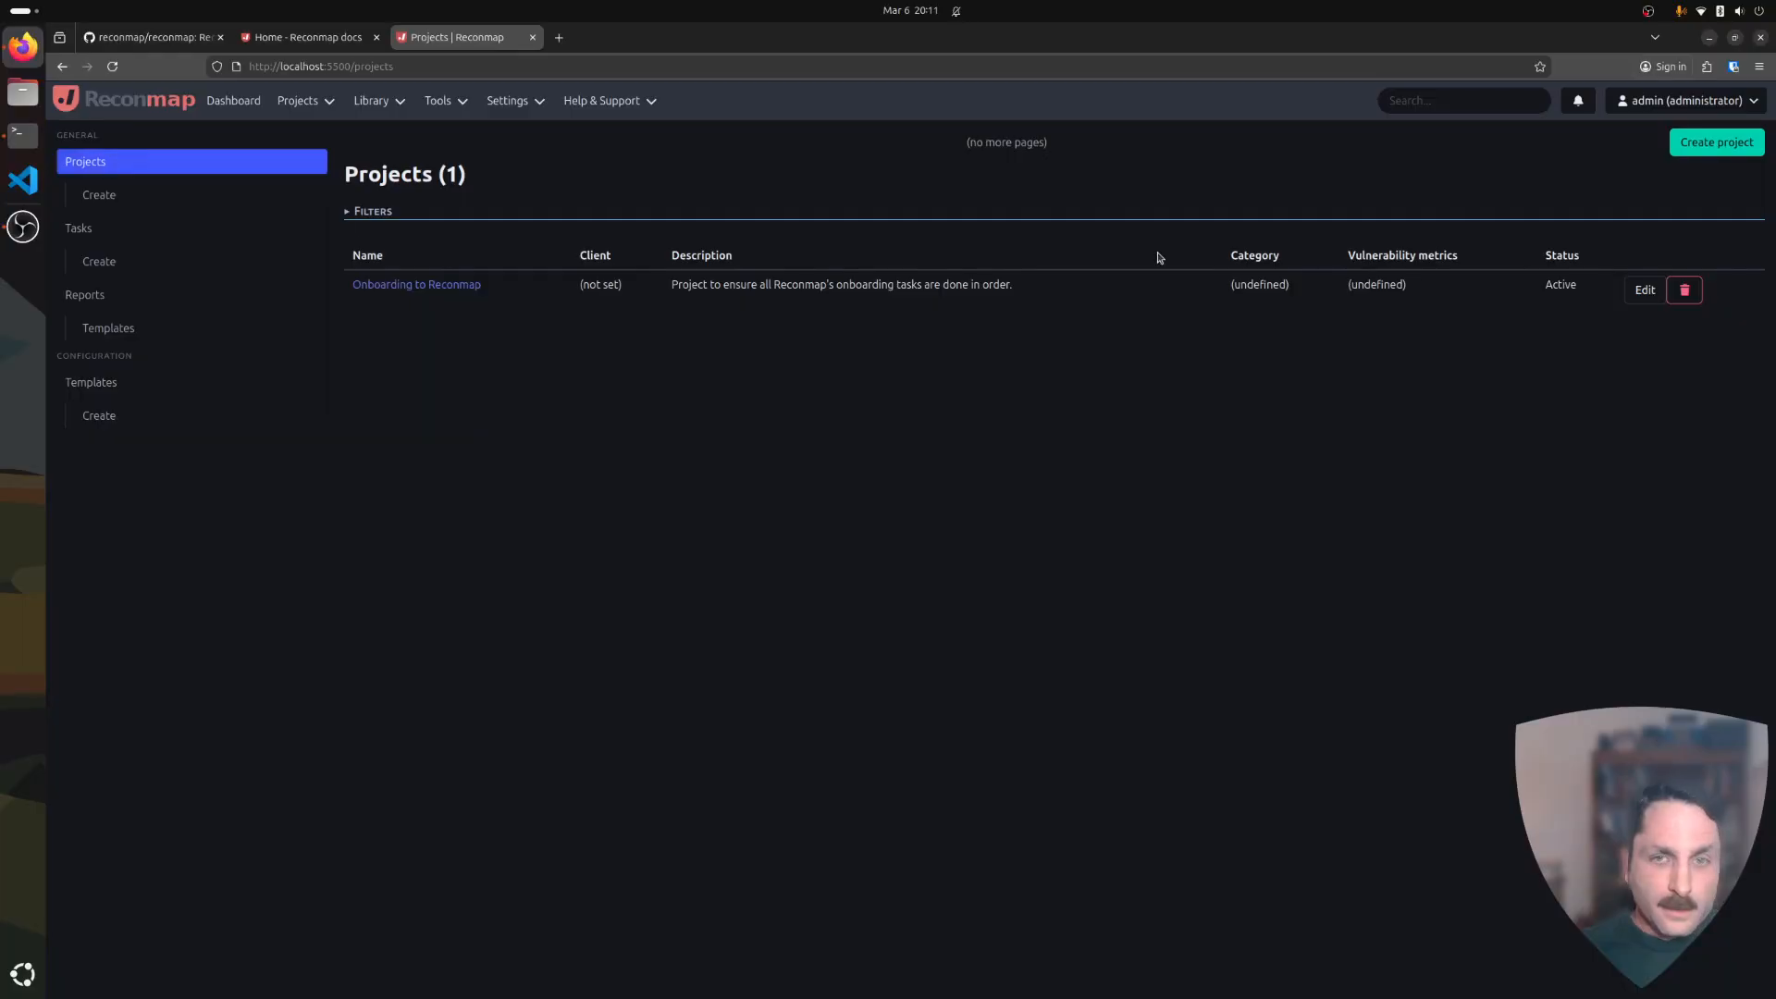
Create 'pentest', a Penetration testing project for my cool customer, provided by my securiy co.
left_click(1715, 142)
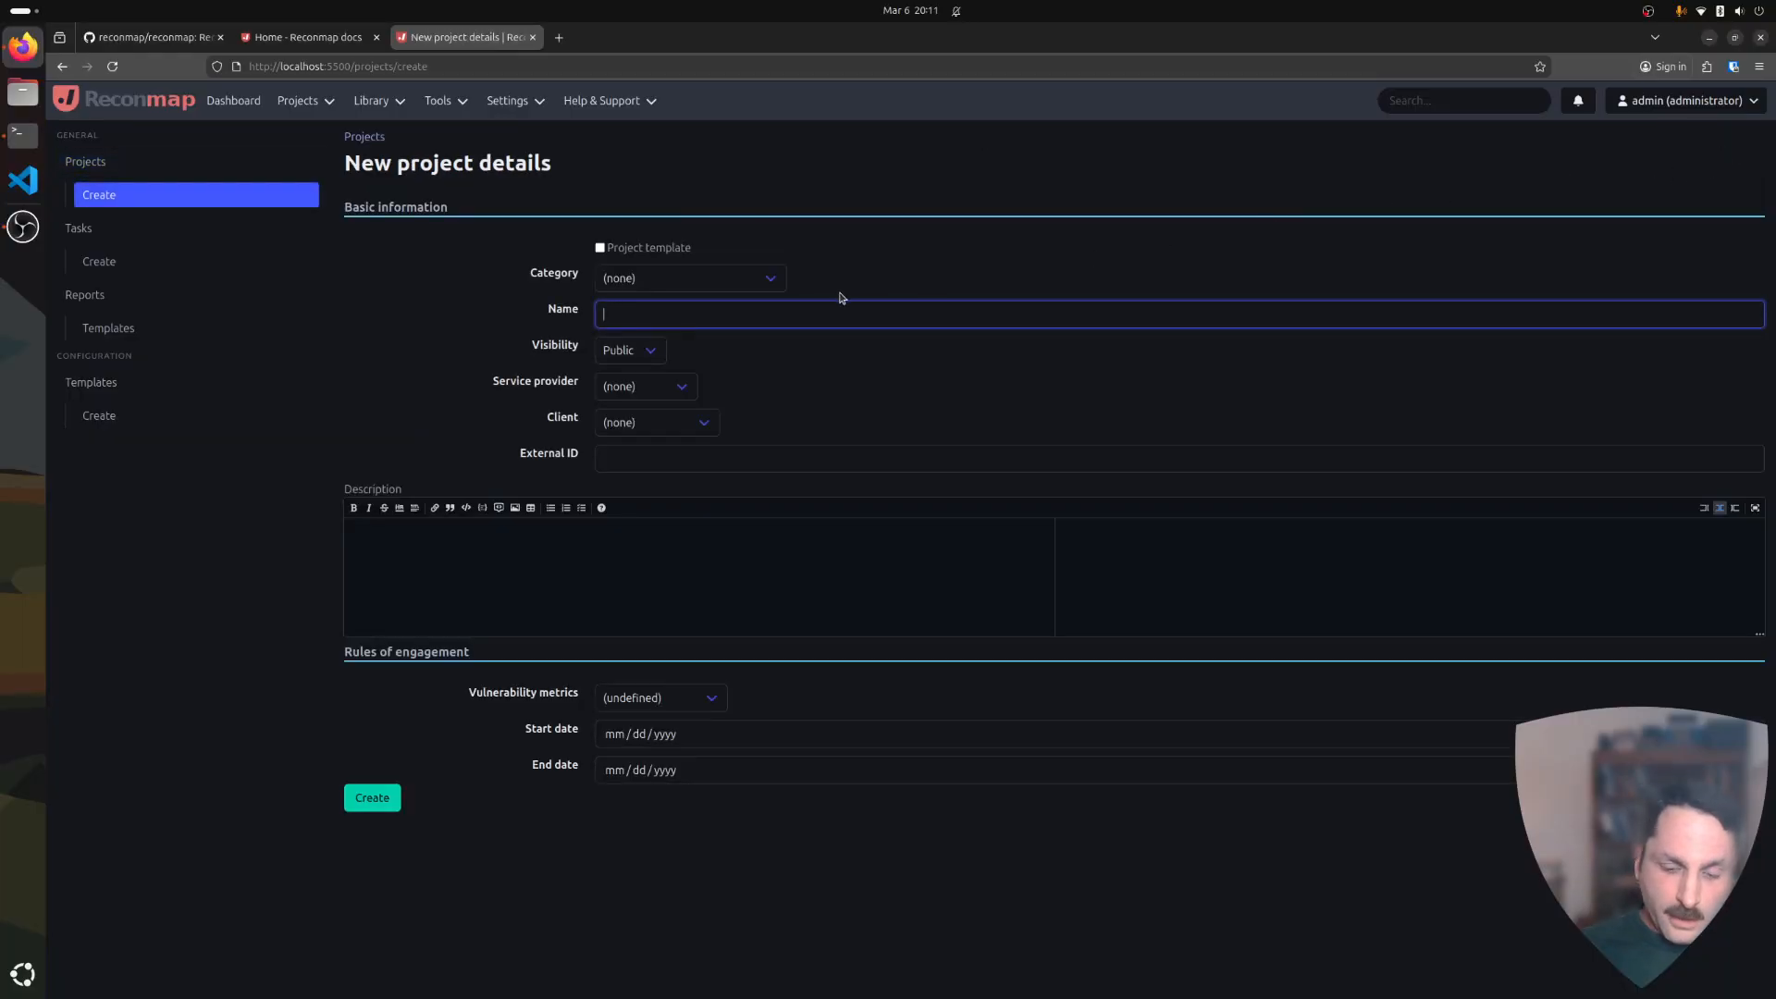
left_click(718, 282)
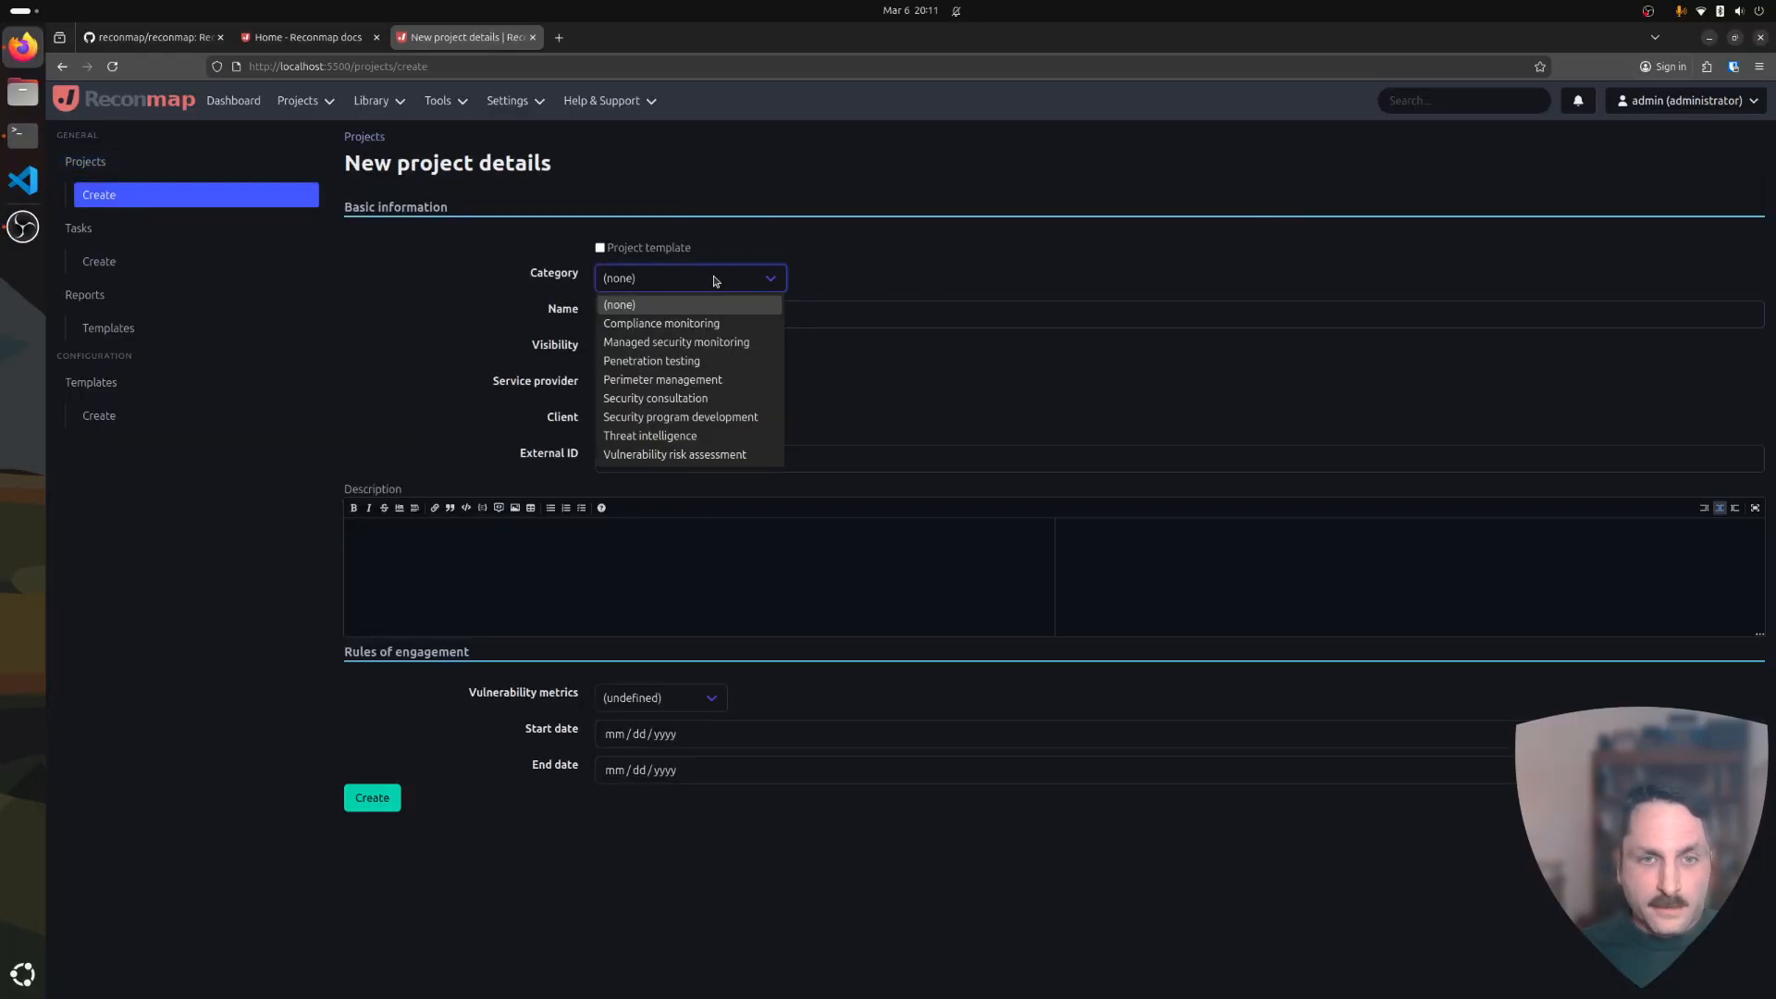
left_click(647, 362)
left_click(626, 316)
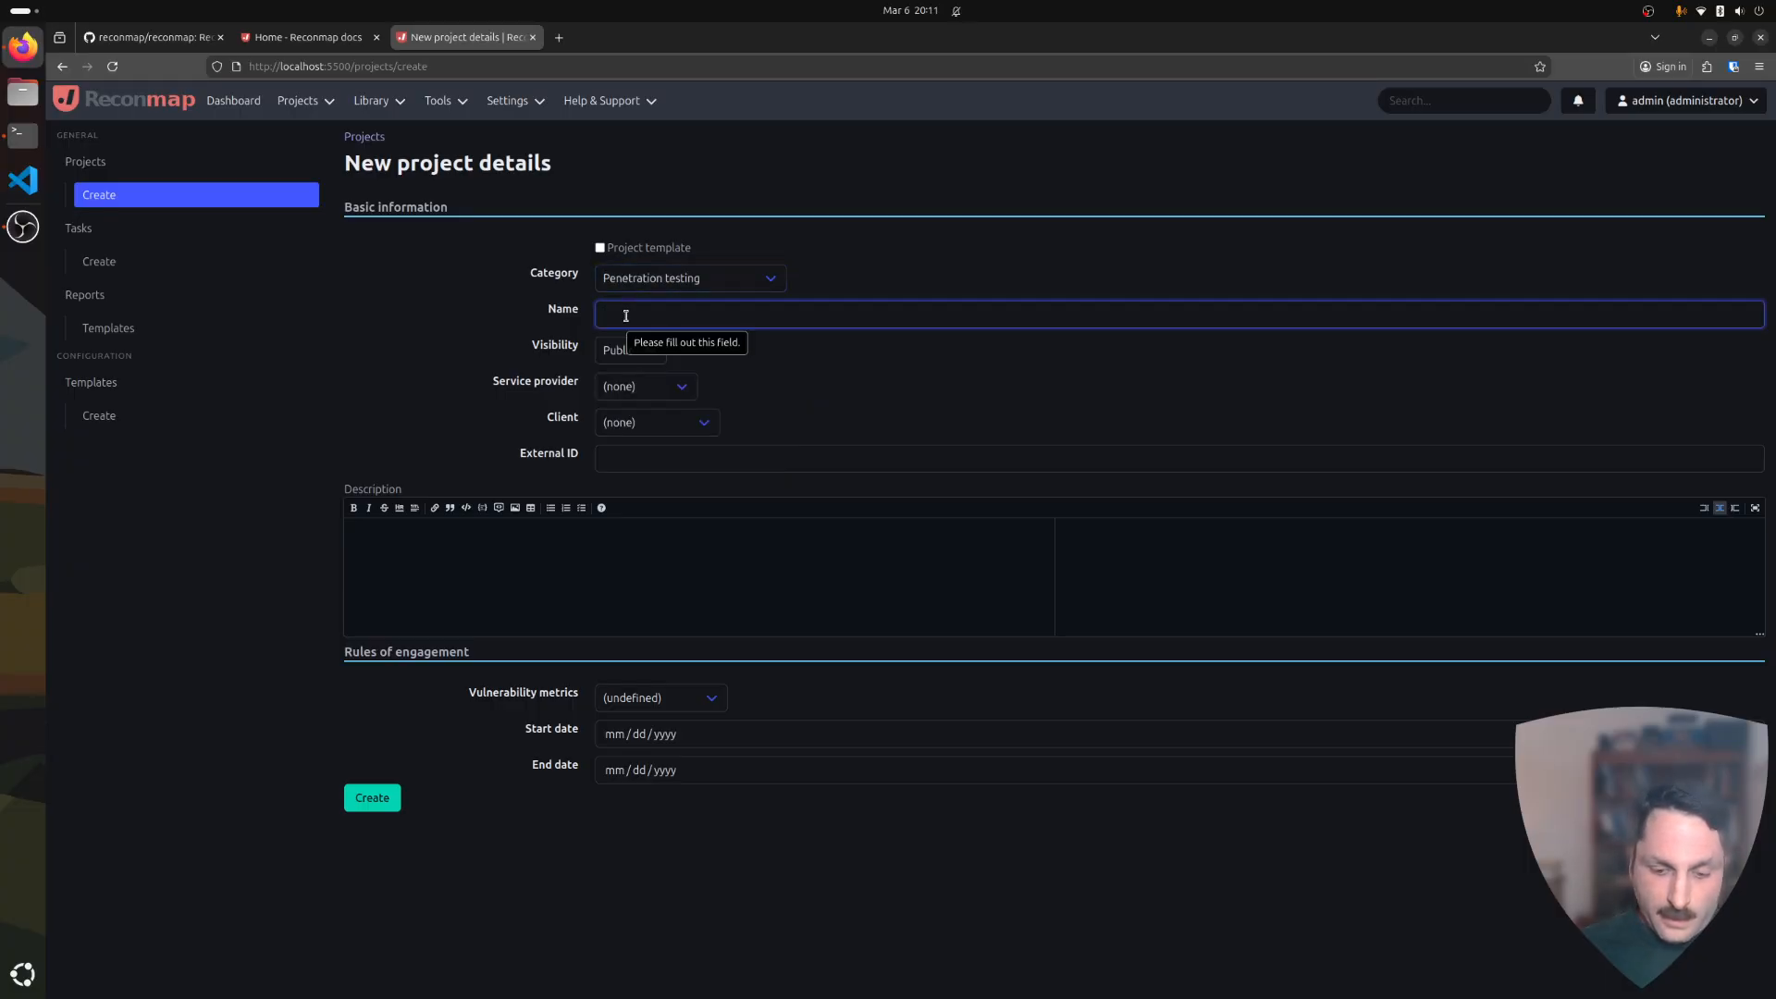
type("pentest")
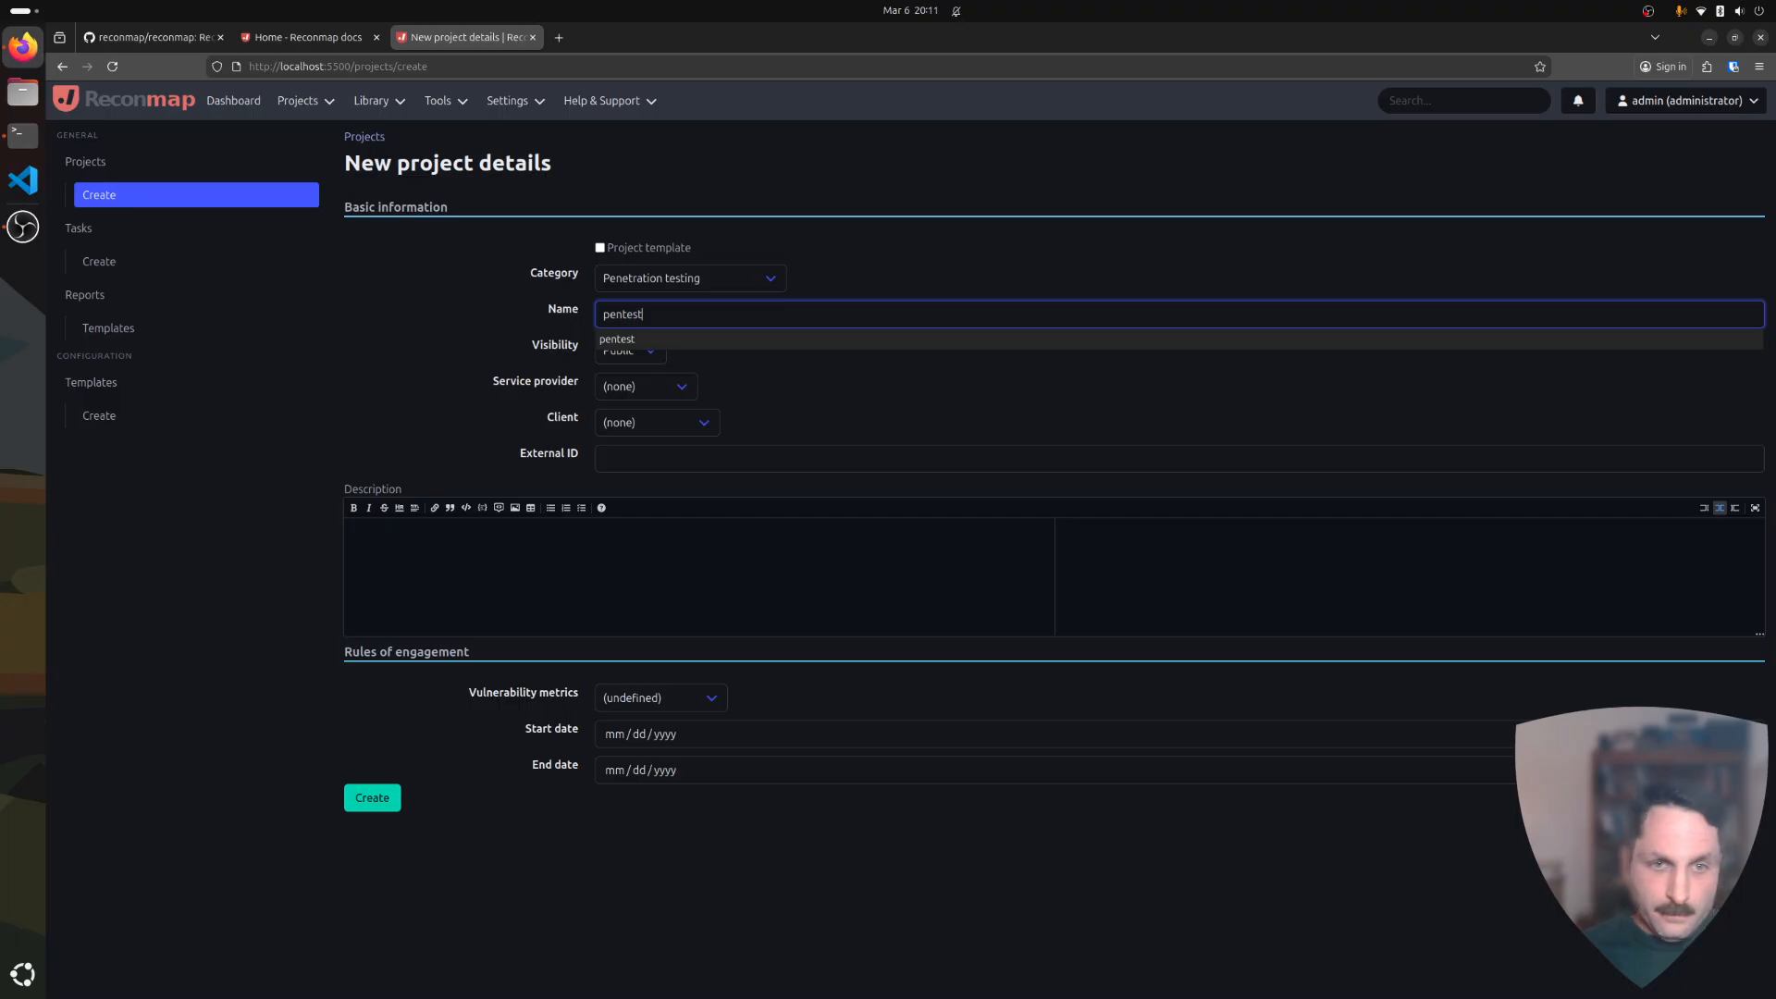
left_click(629, 389)
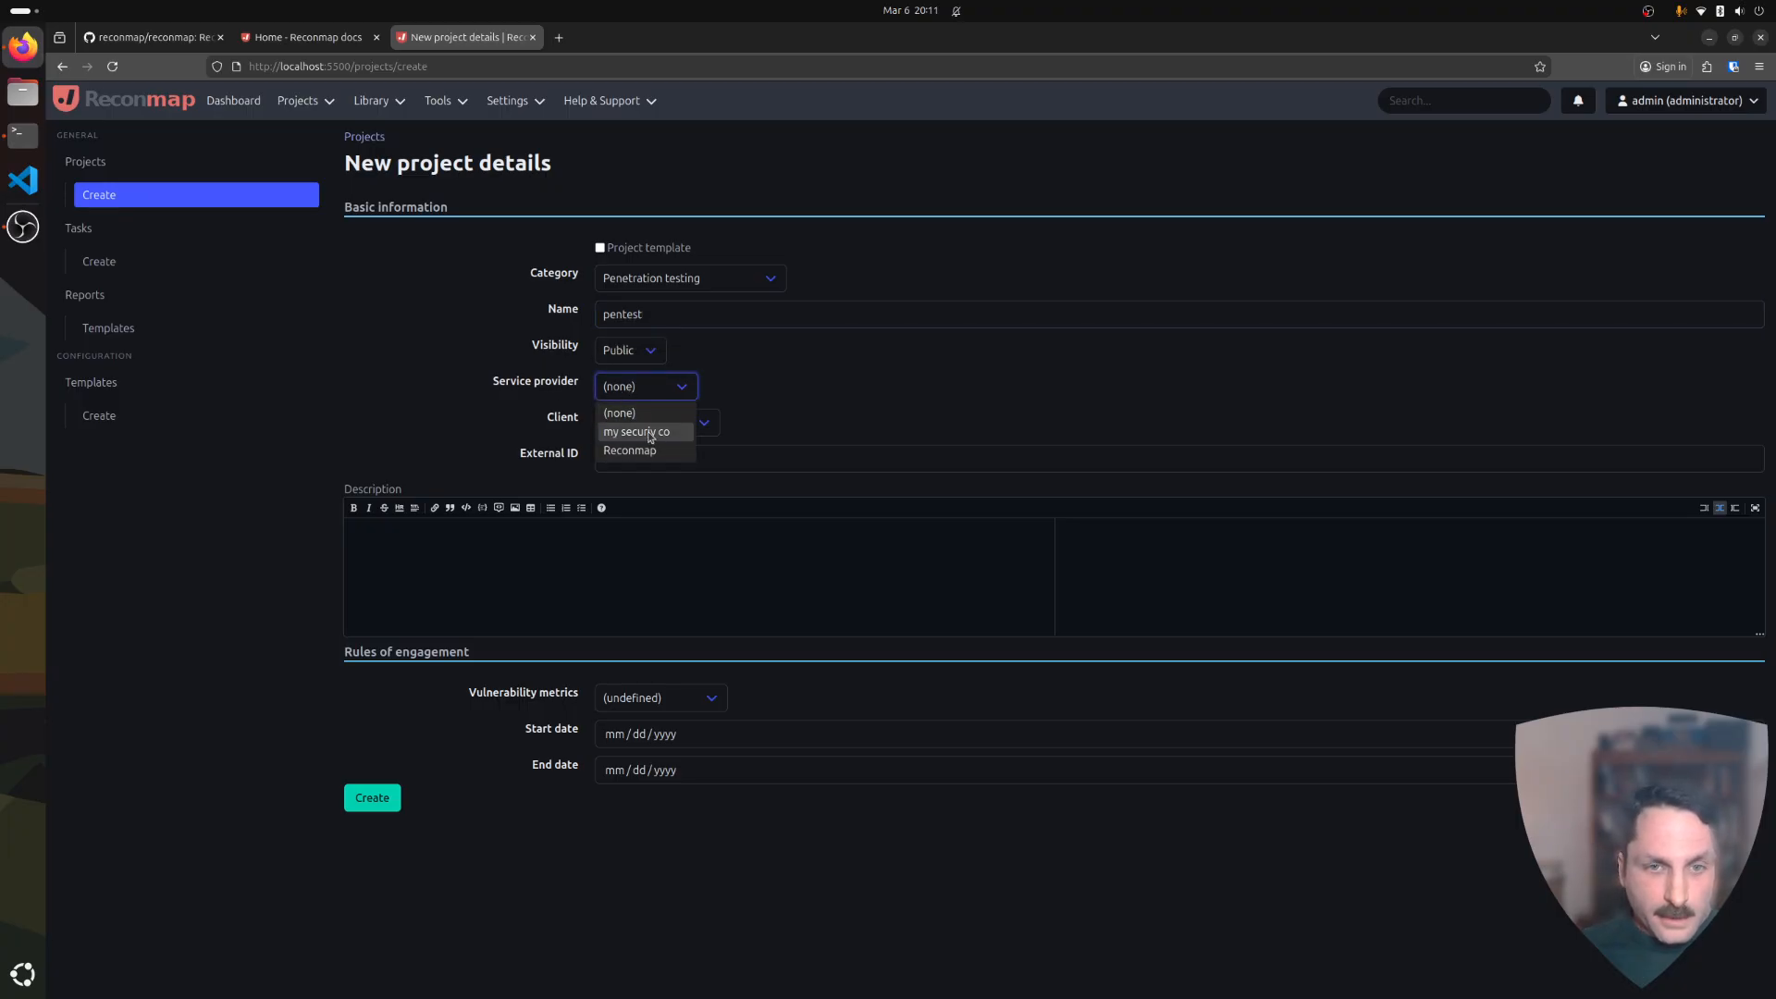
left_click(638, 431)
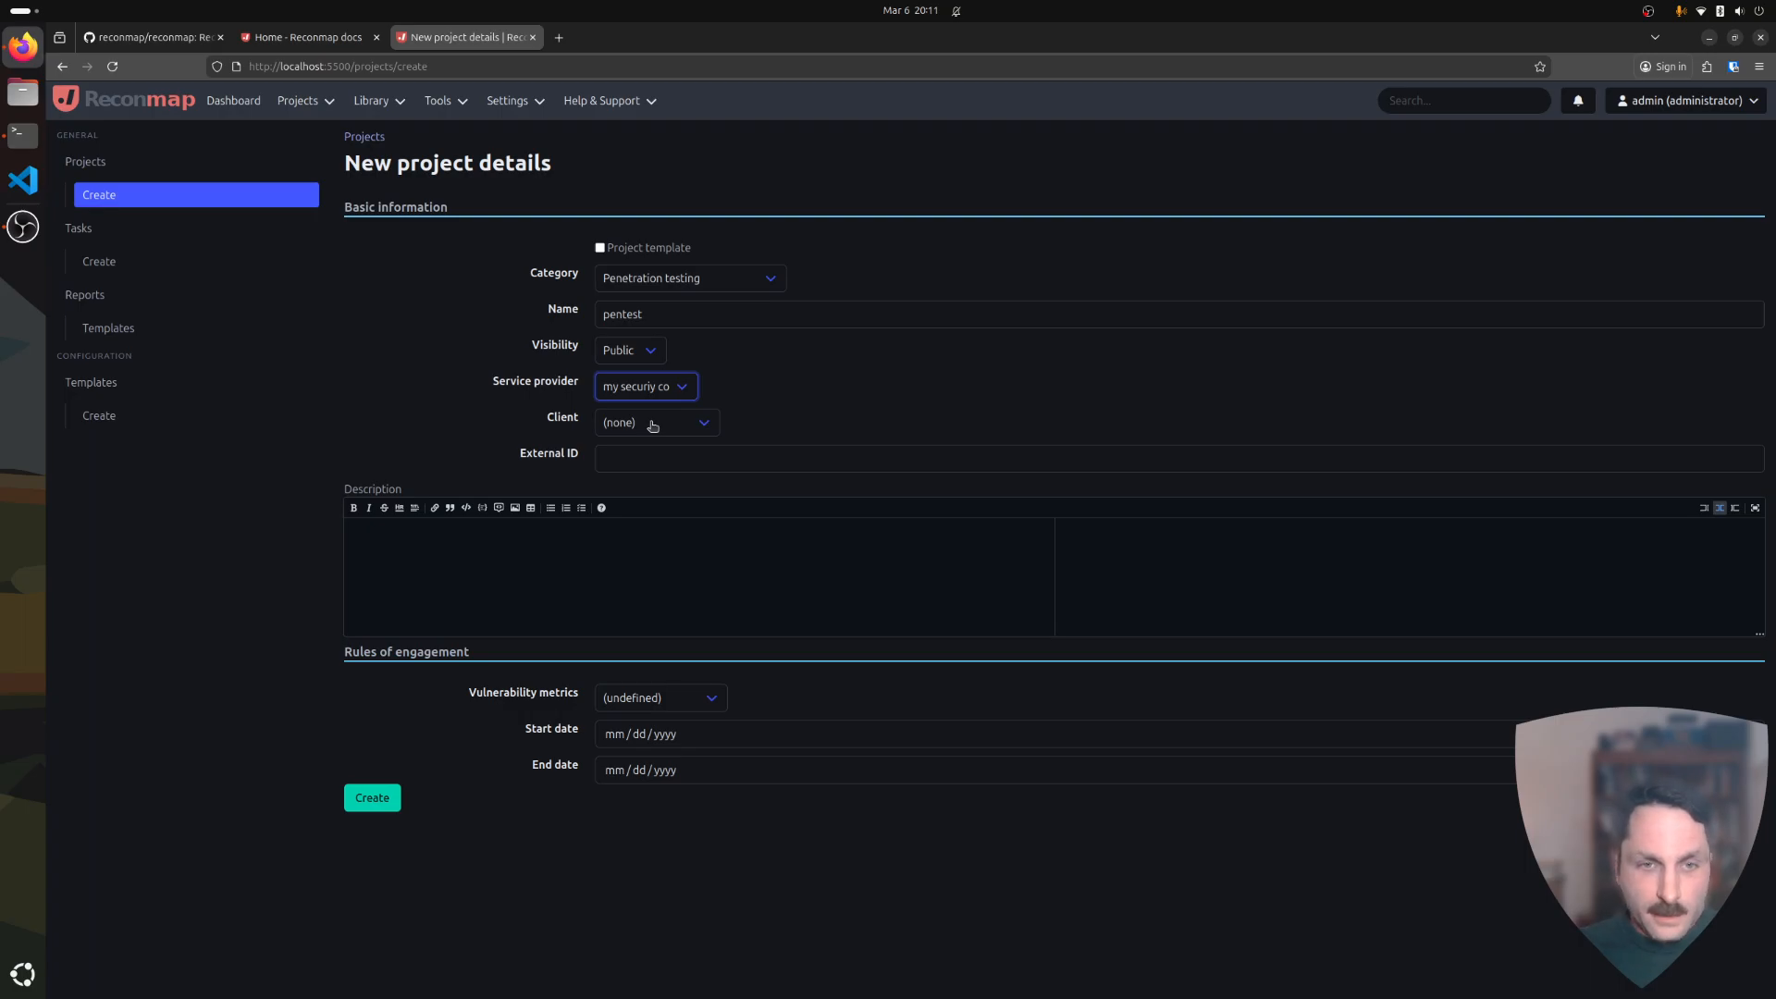
left_click(654, 426)
left_click(644, 467)
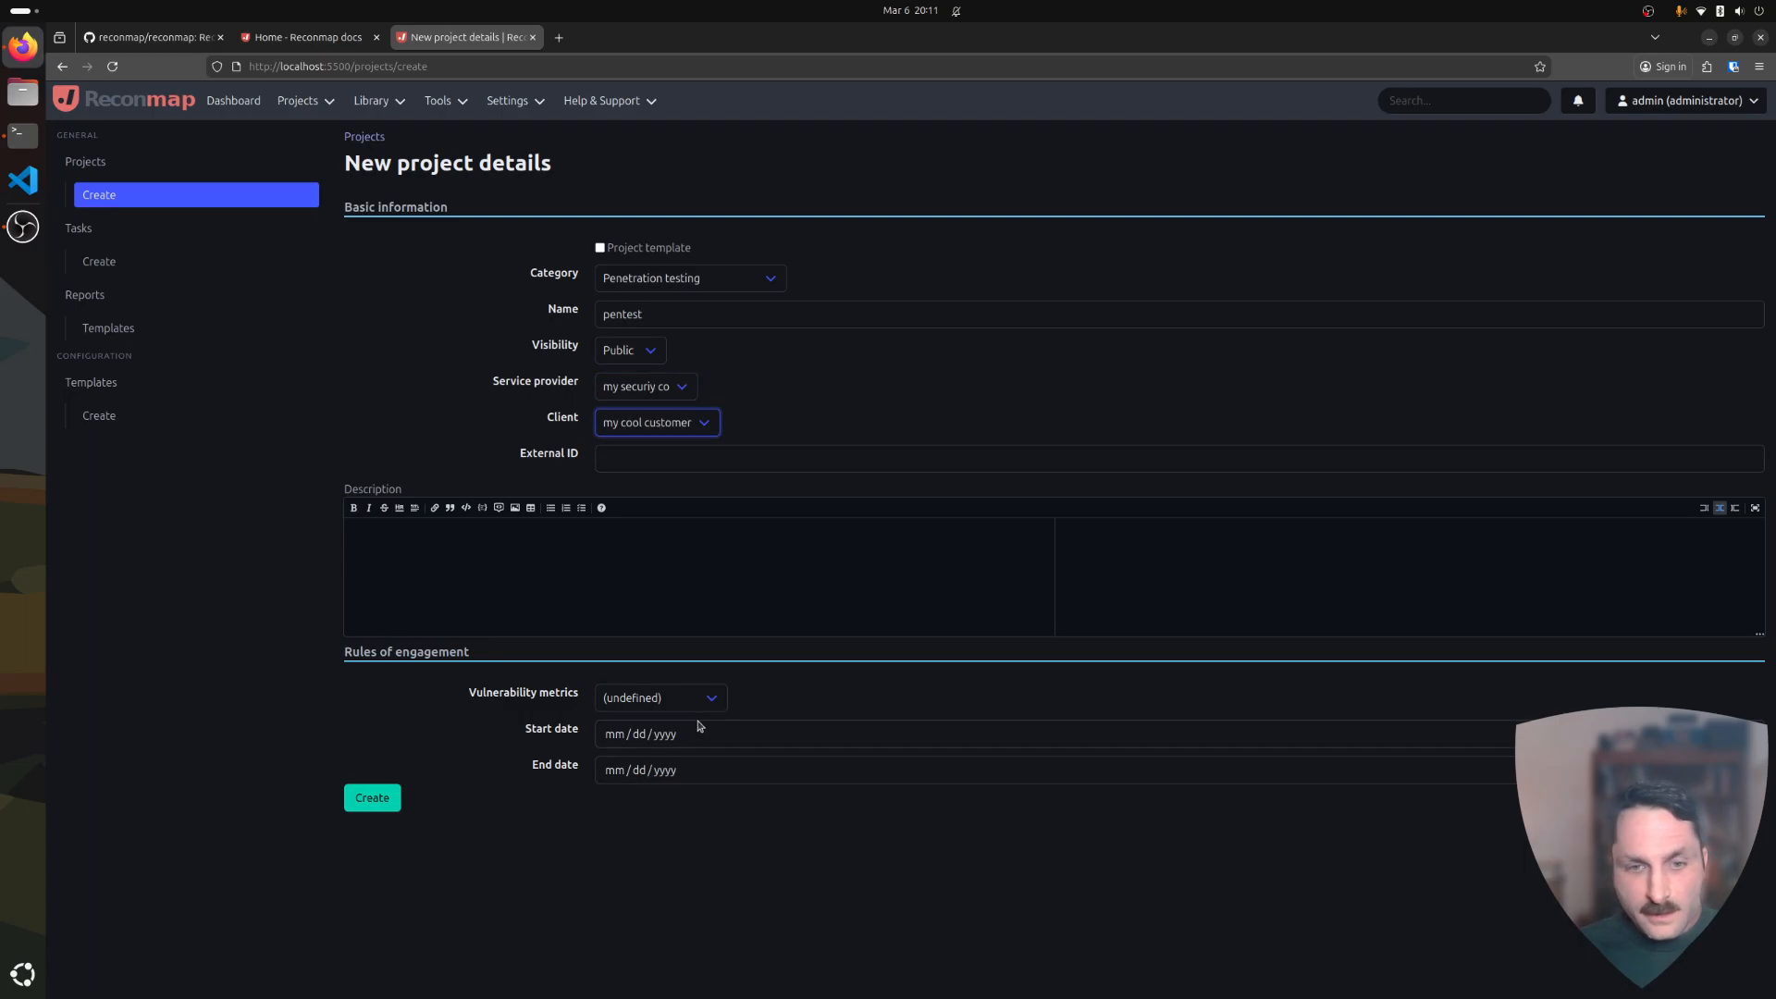
left_click(375, 801)
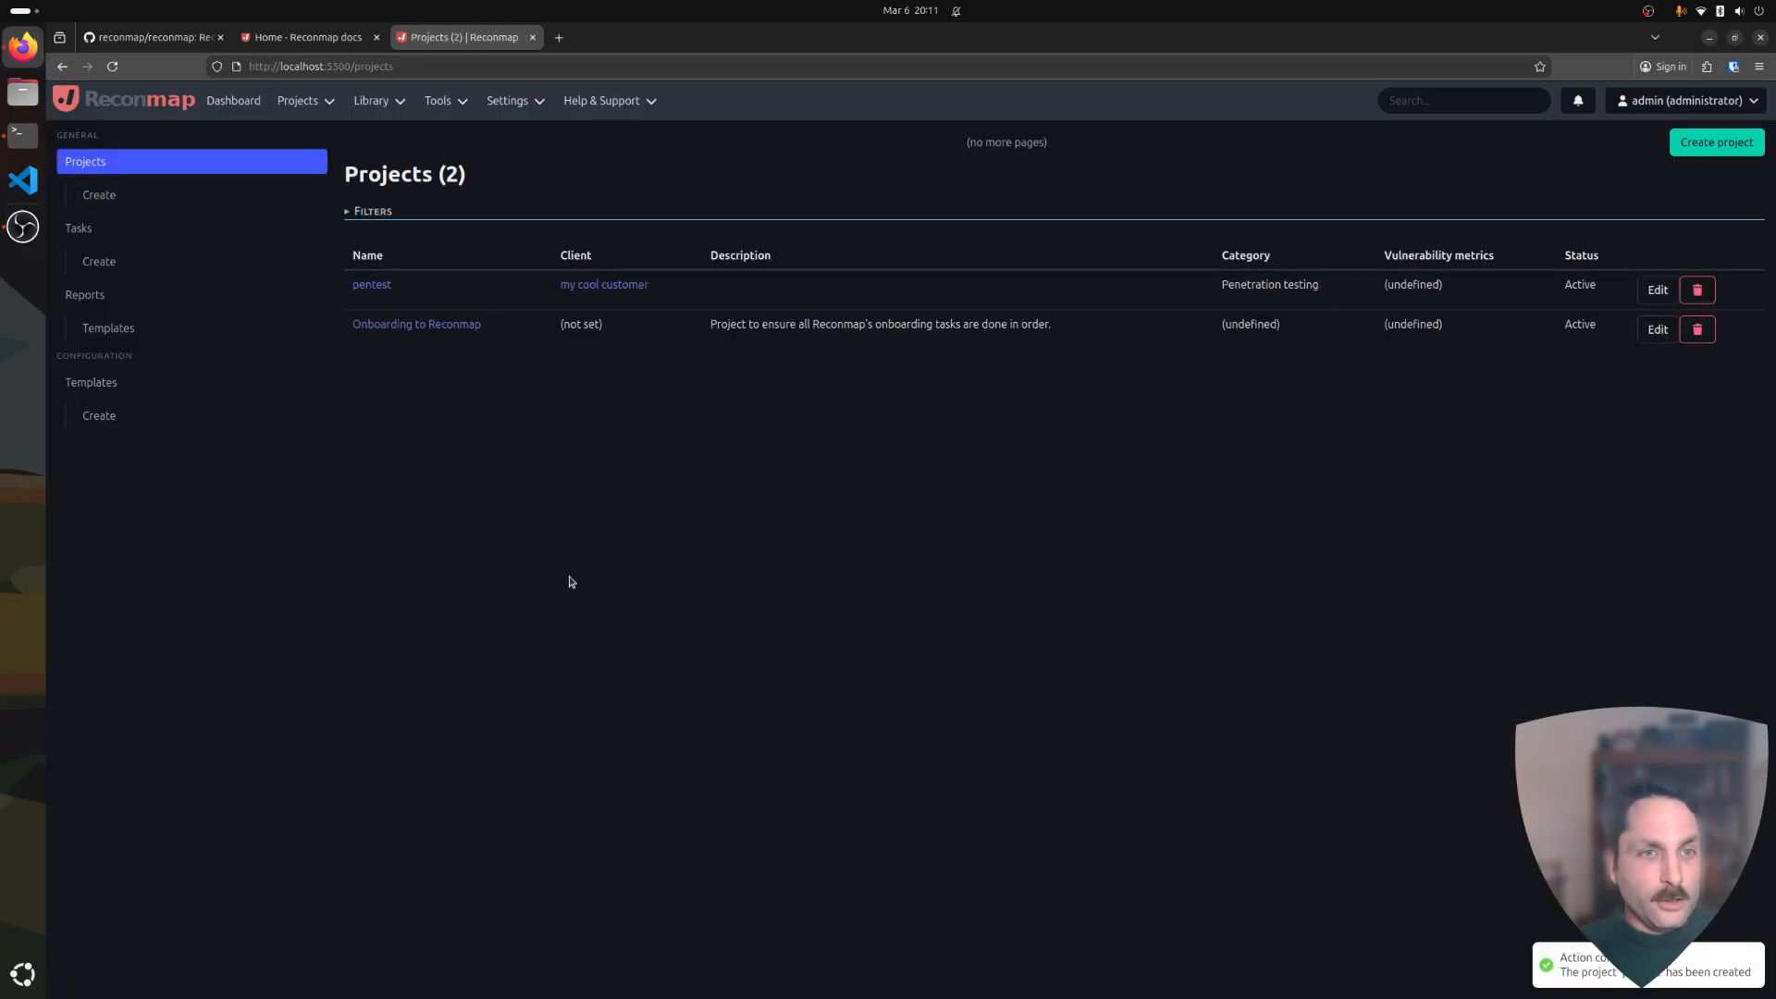
left_click(381, 286)
Add the tasks 'scan ports' and 'check security headers' to the pentest project.
left_click(424, 240)
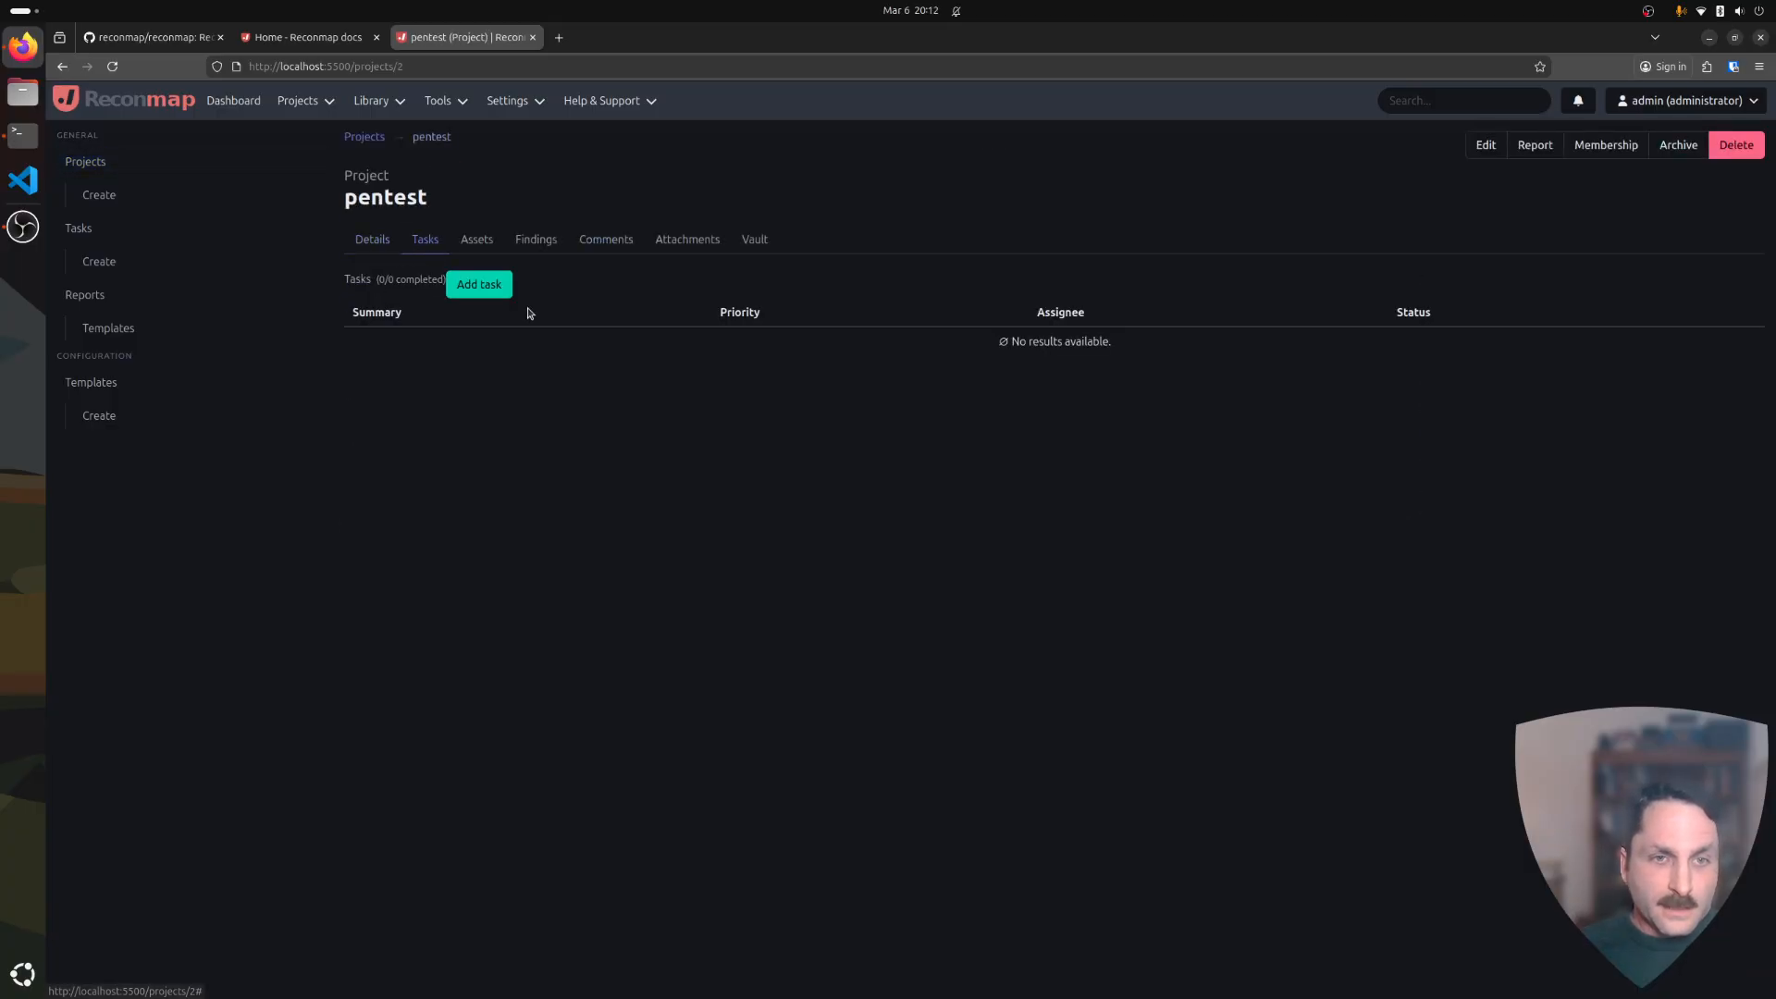
left_click(498, 292)
type("scan")
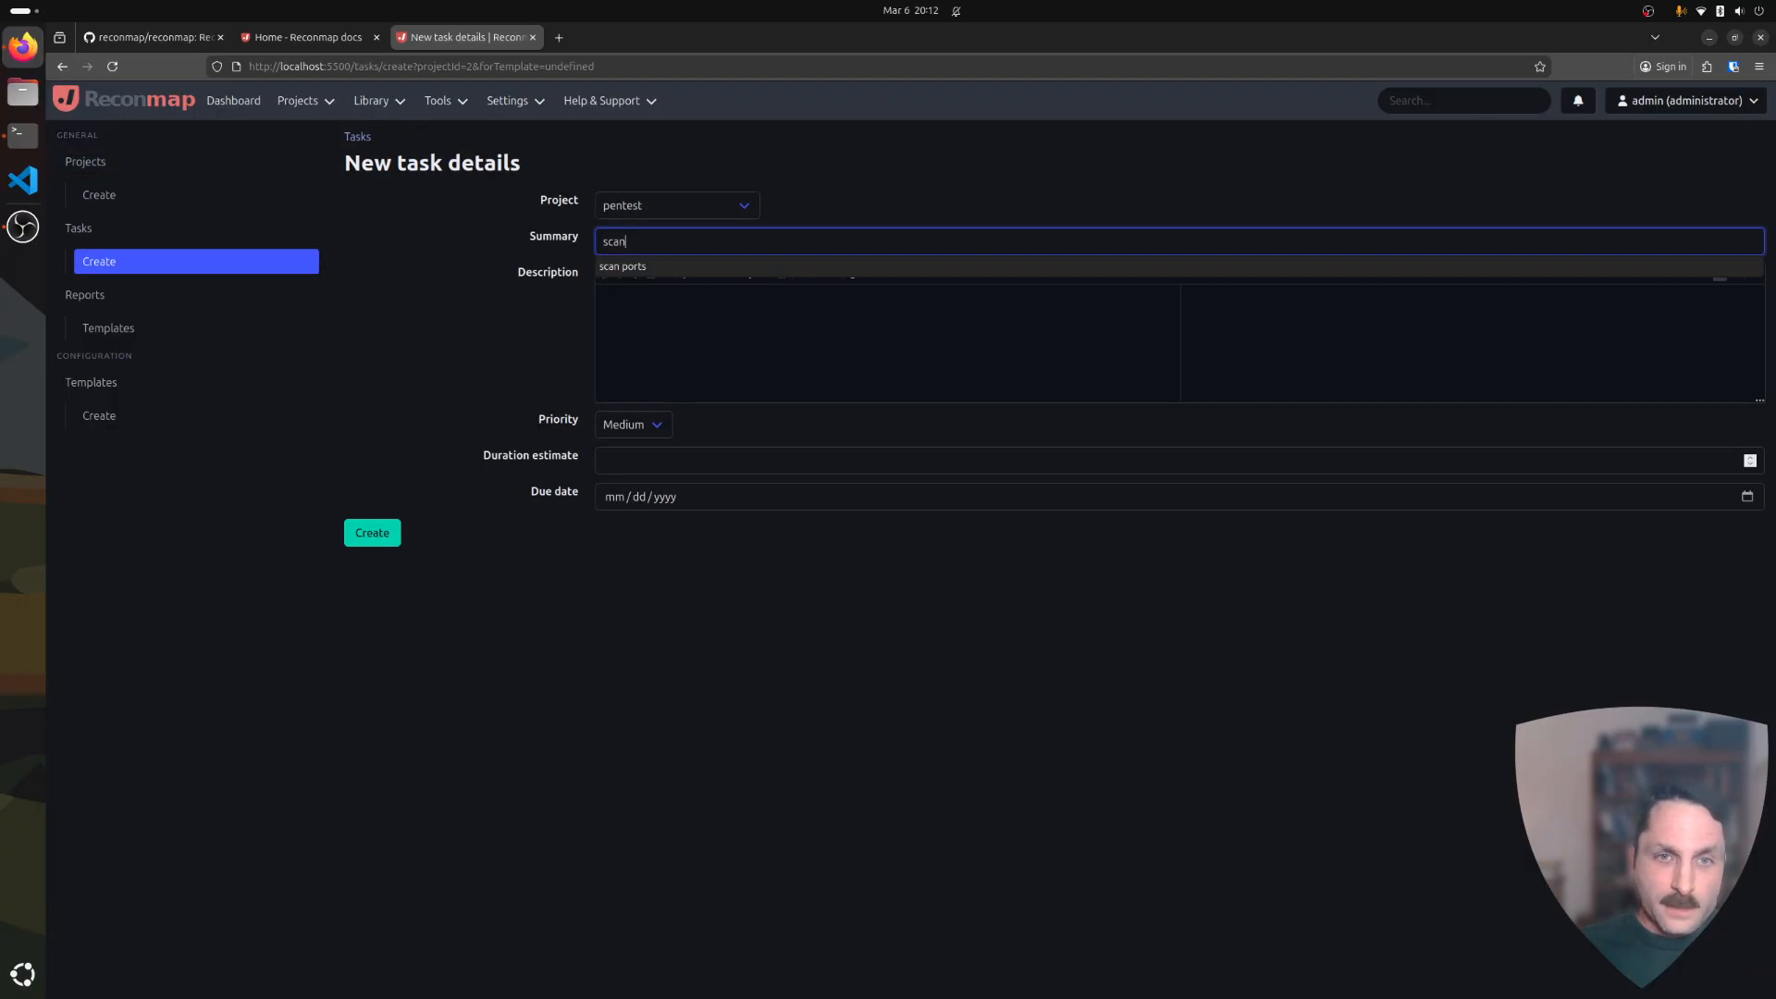
type(" ports")
key("Return")
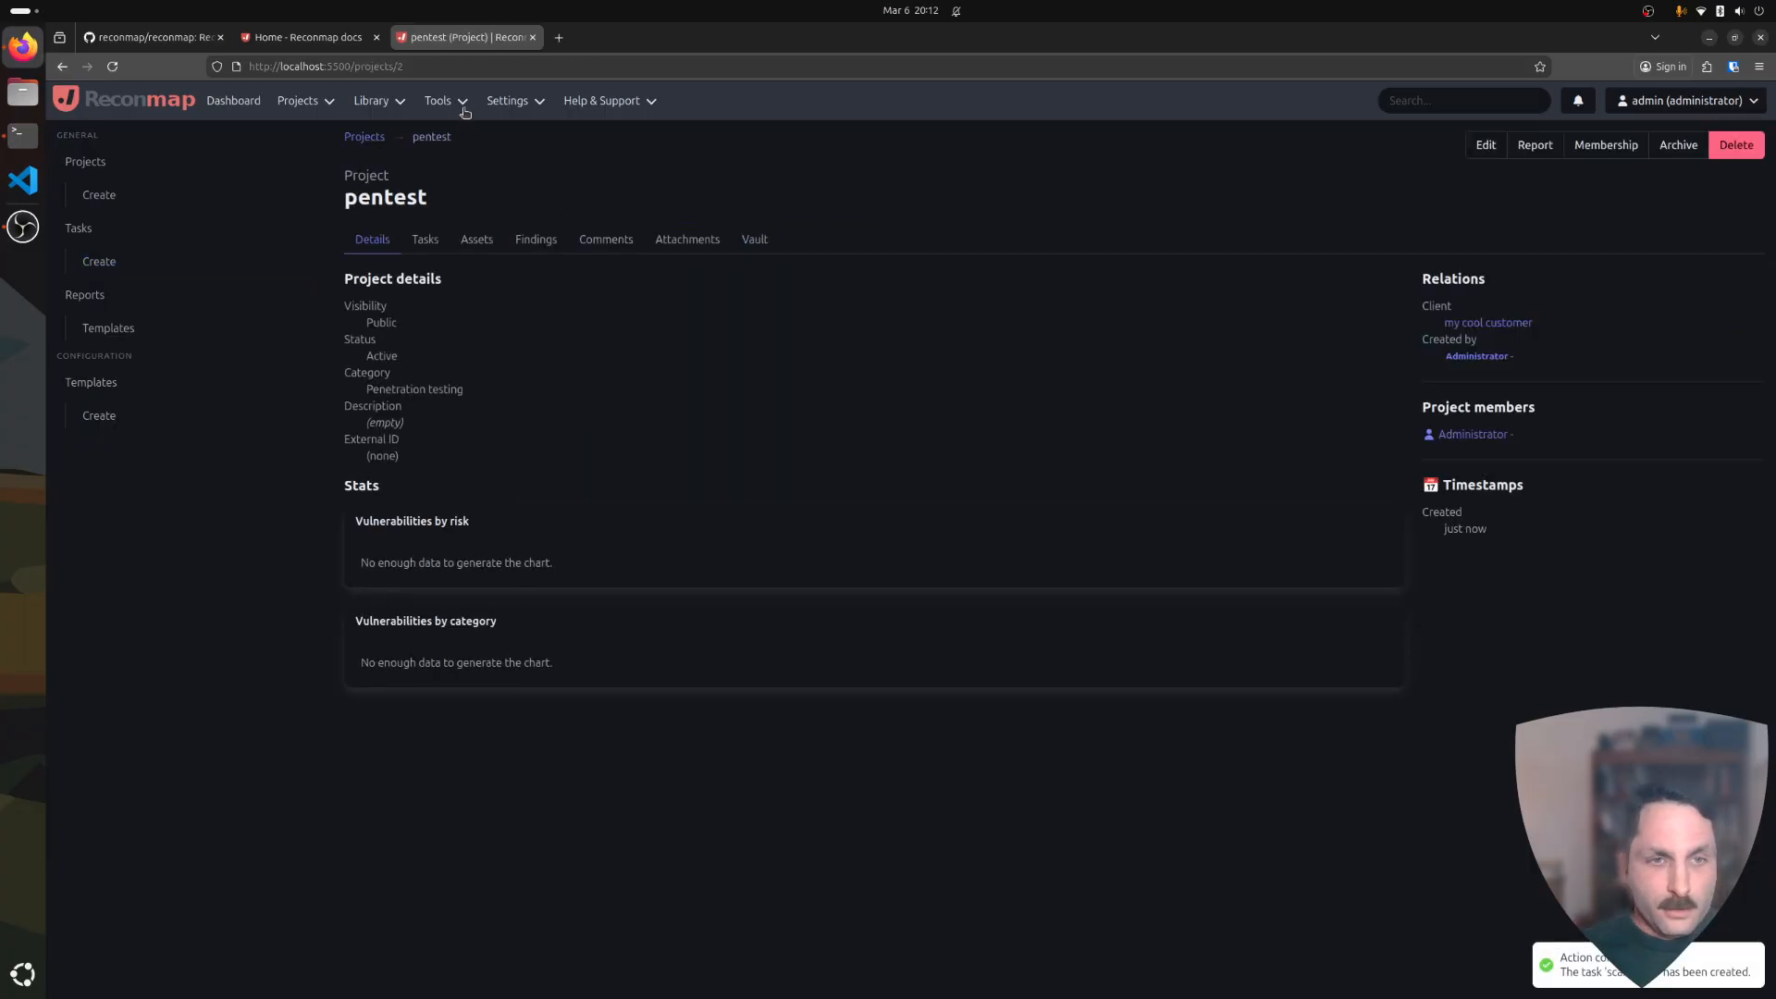
left_click(473, 292)
type("check security headers")
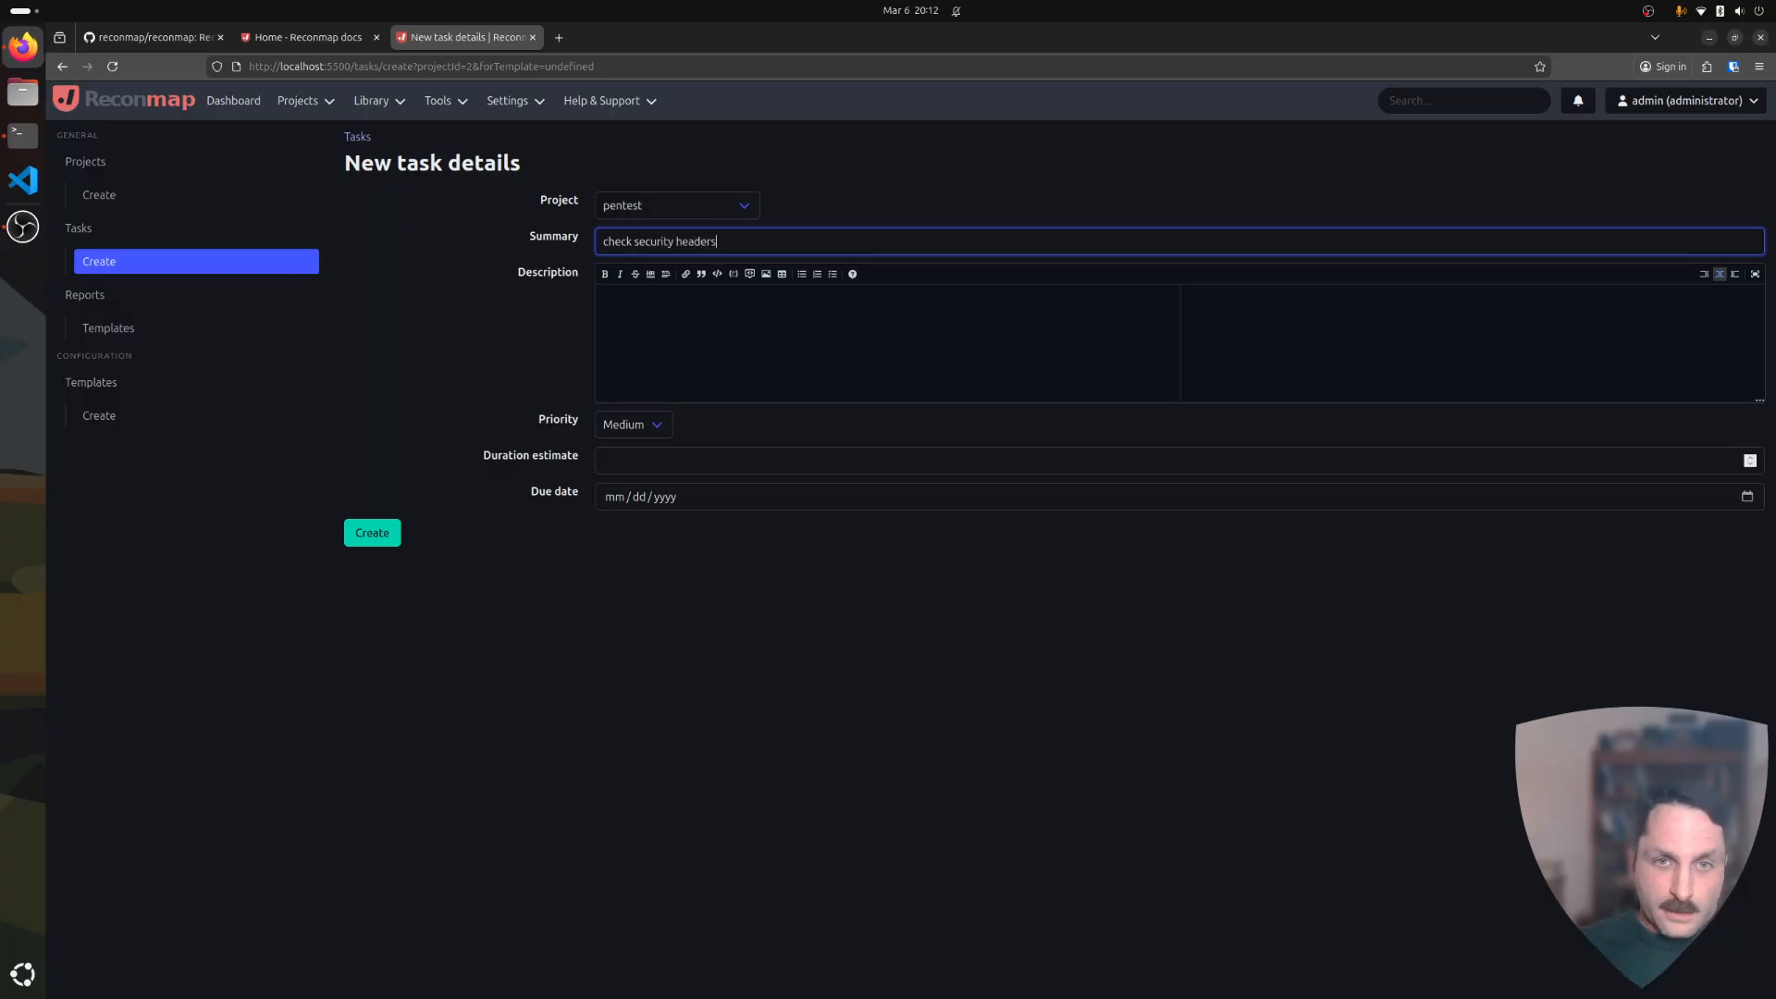
key("Return")
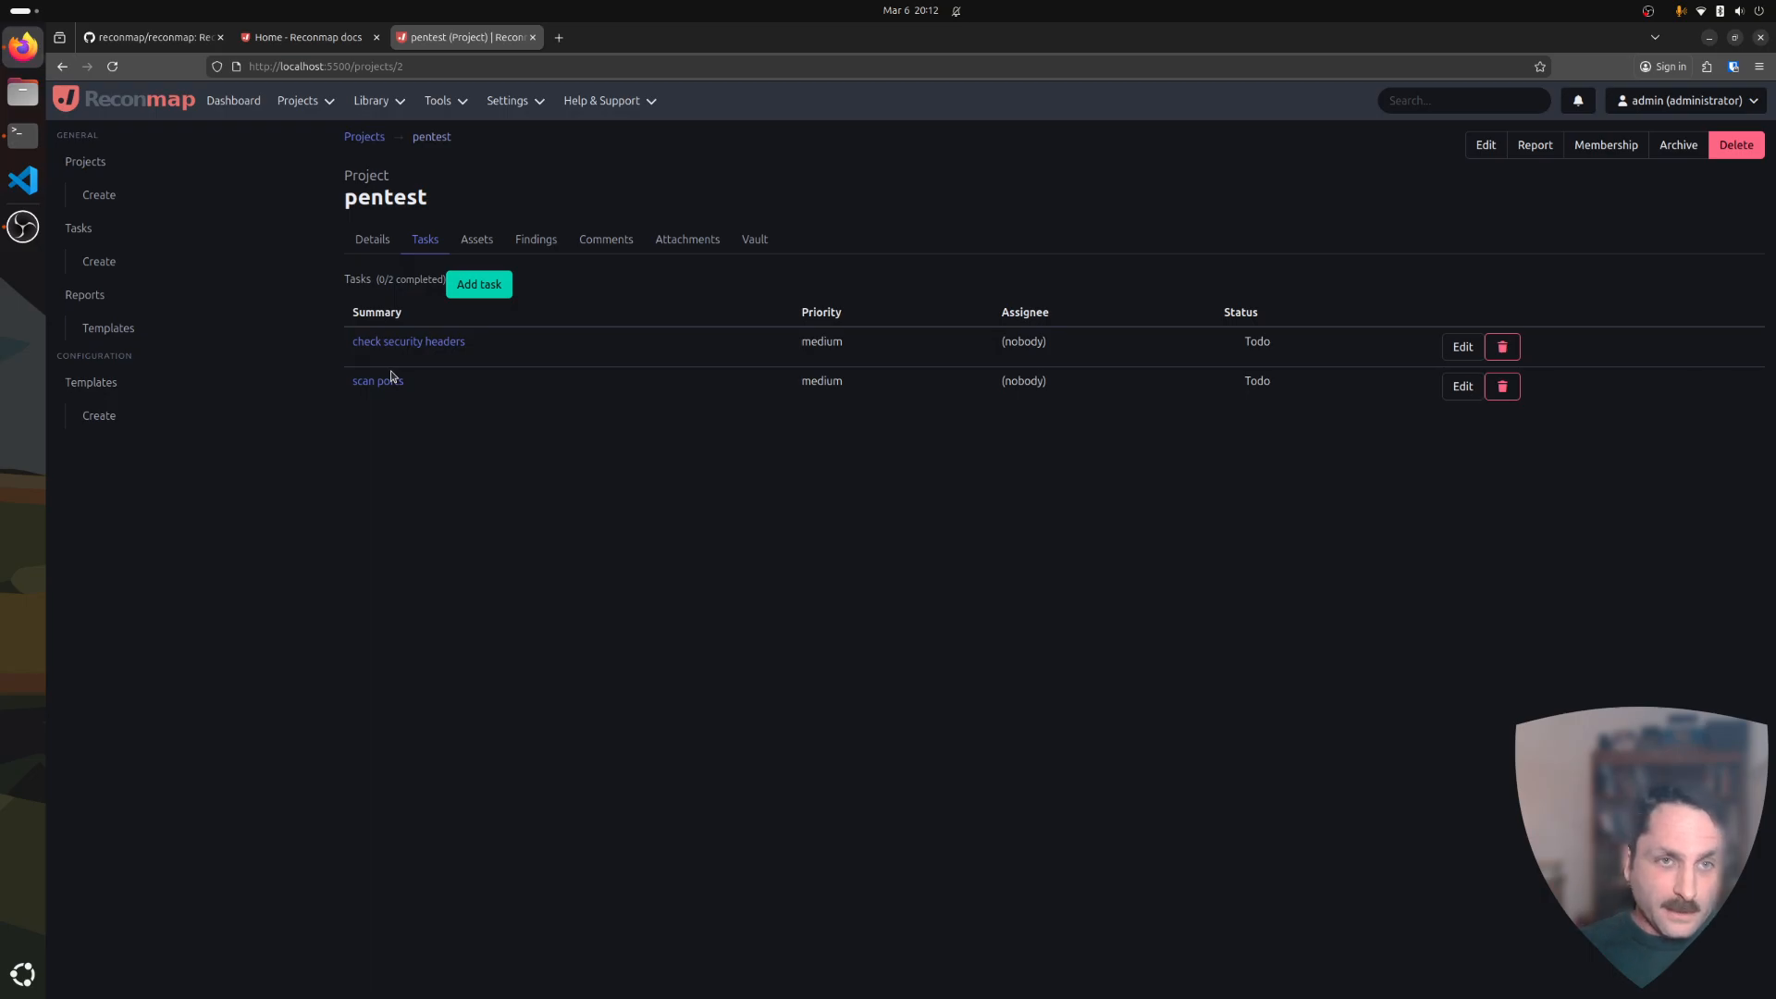
Open the nmap command from Library > Commands and show its Usages, listing Normal scan.
mouse_move(371, 99)
left_click(380, 136)
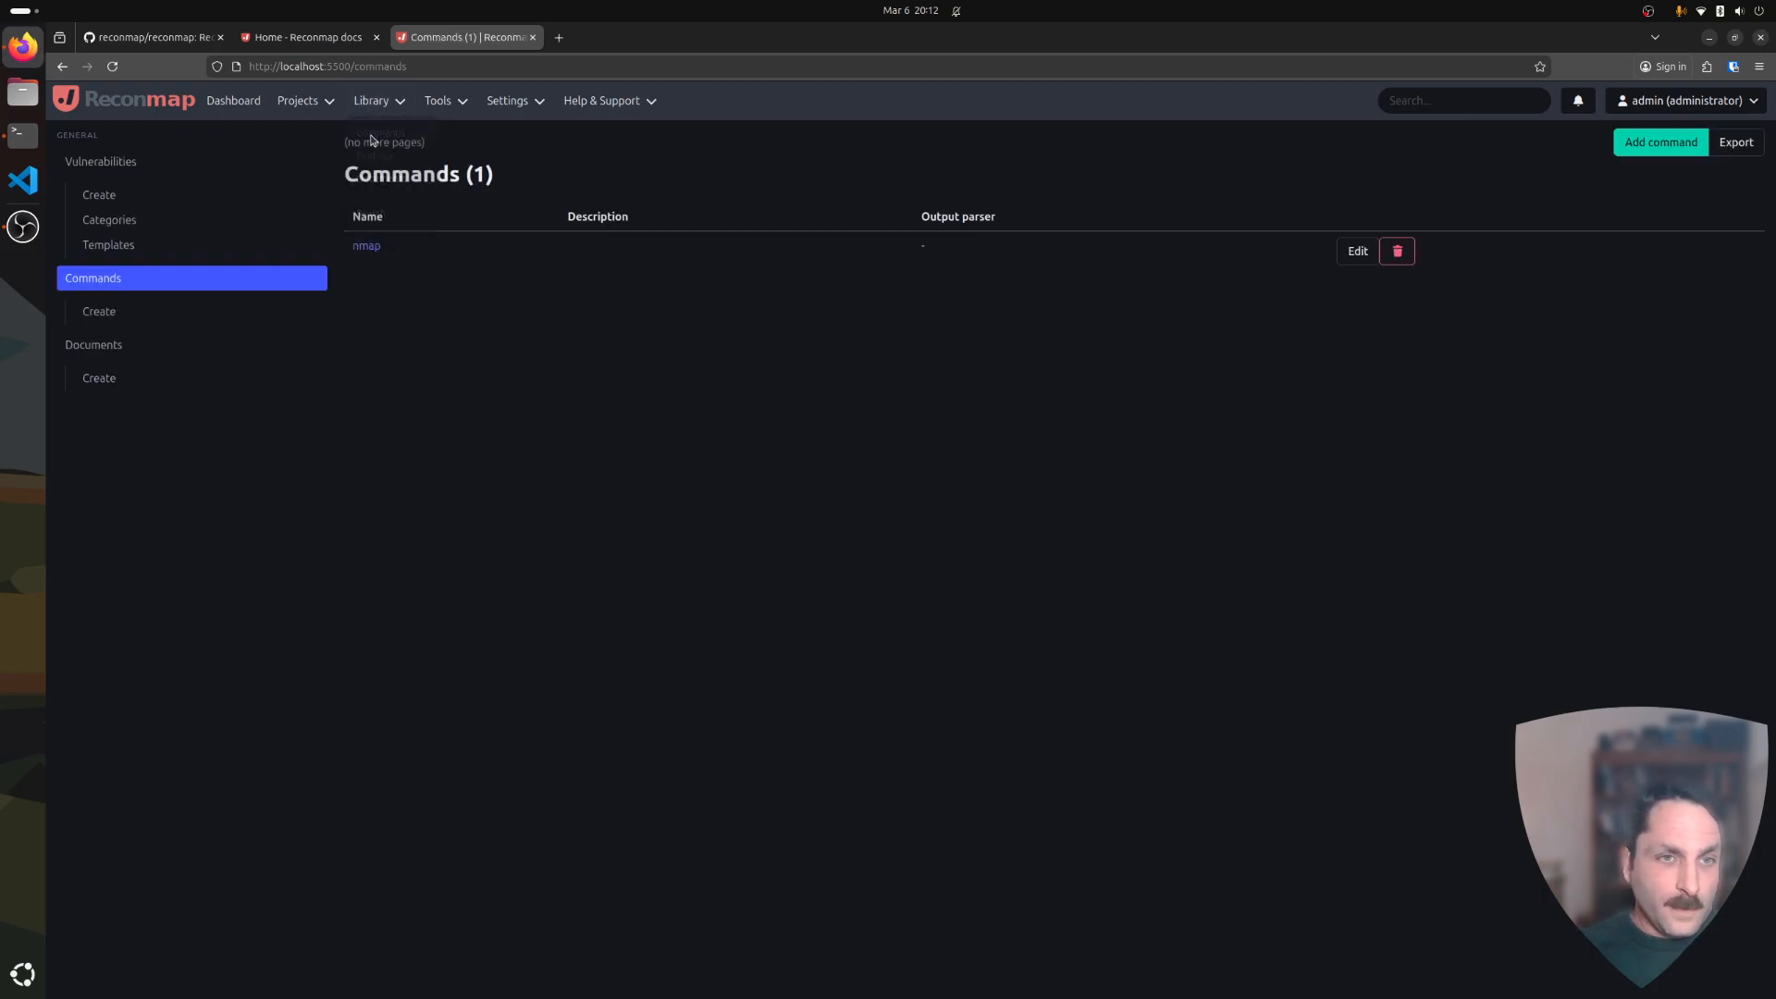
left_click(368, 247)
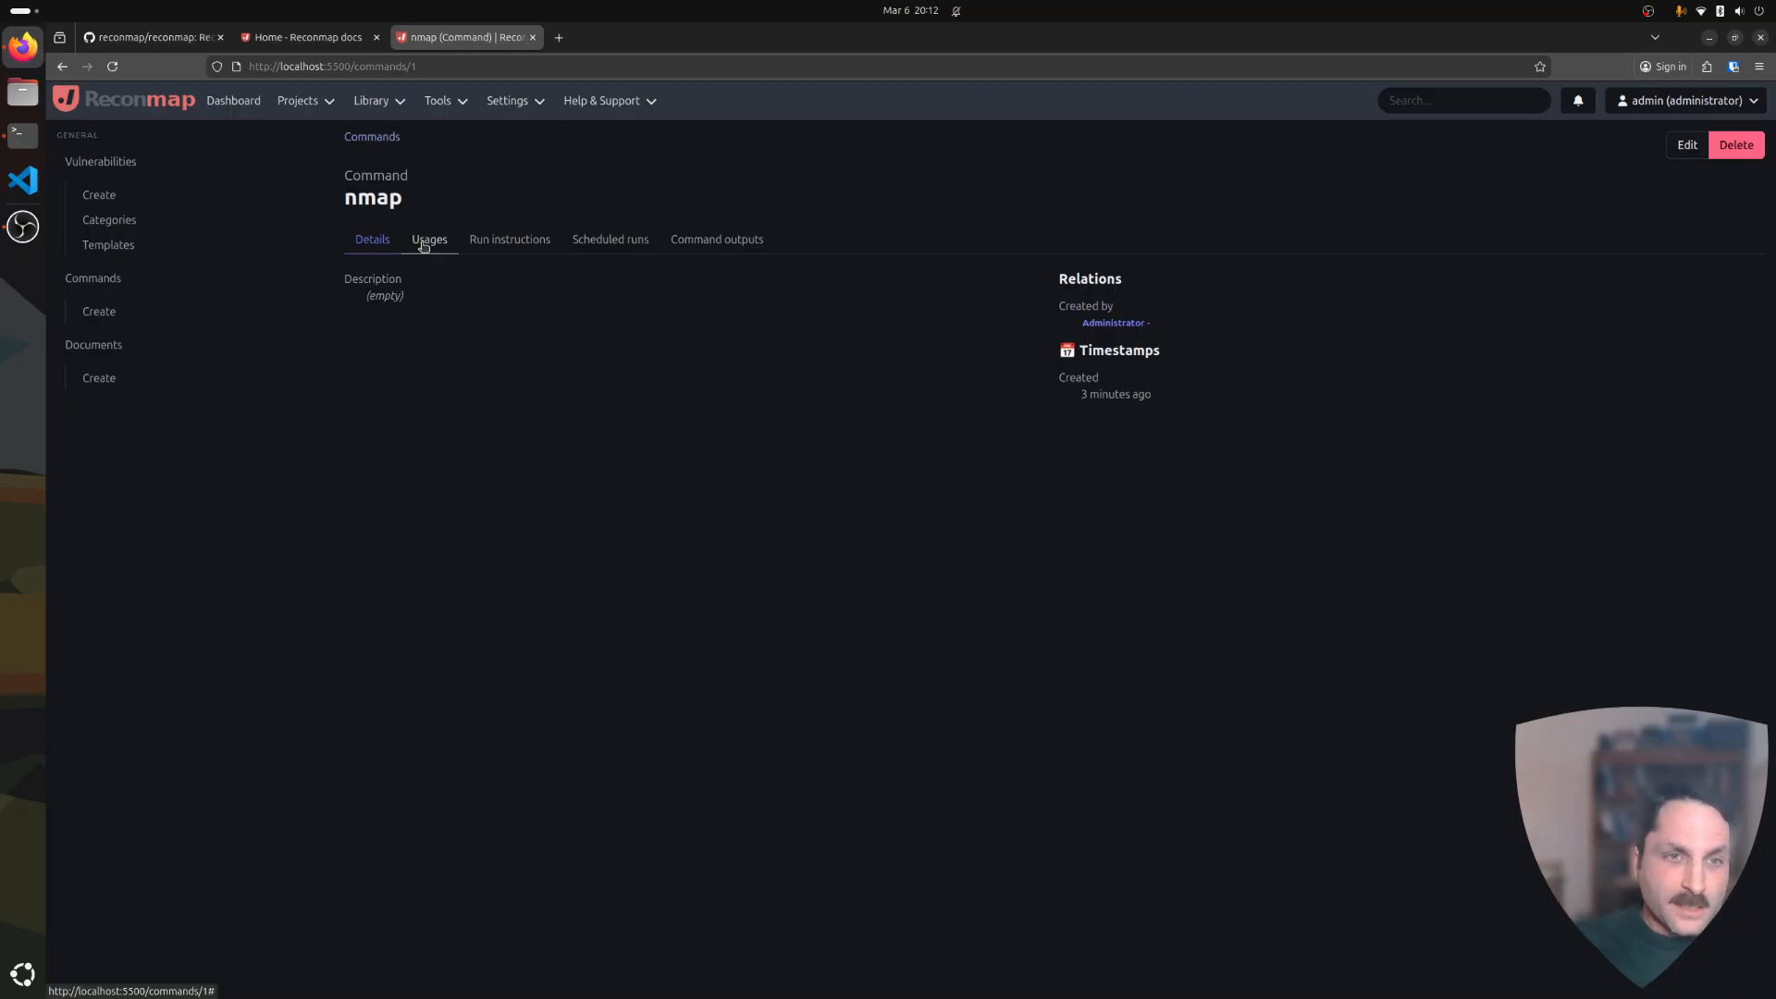
left_click(423, 243)
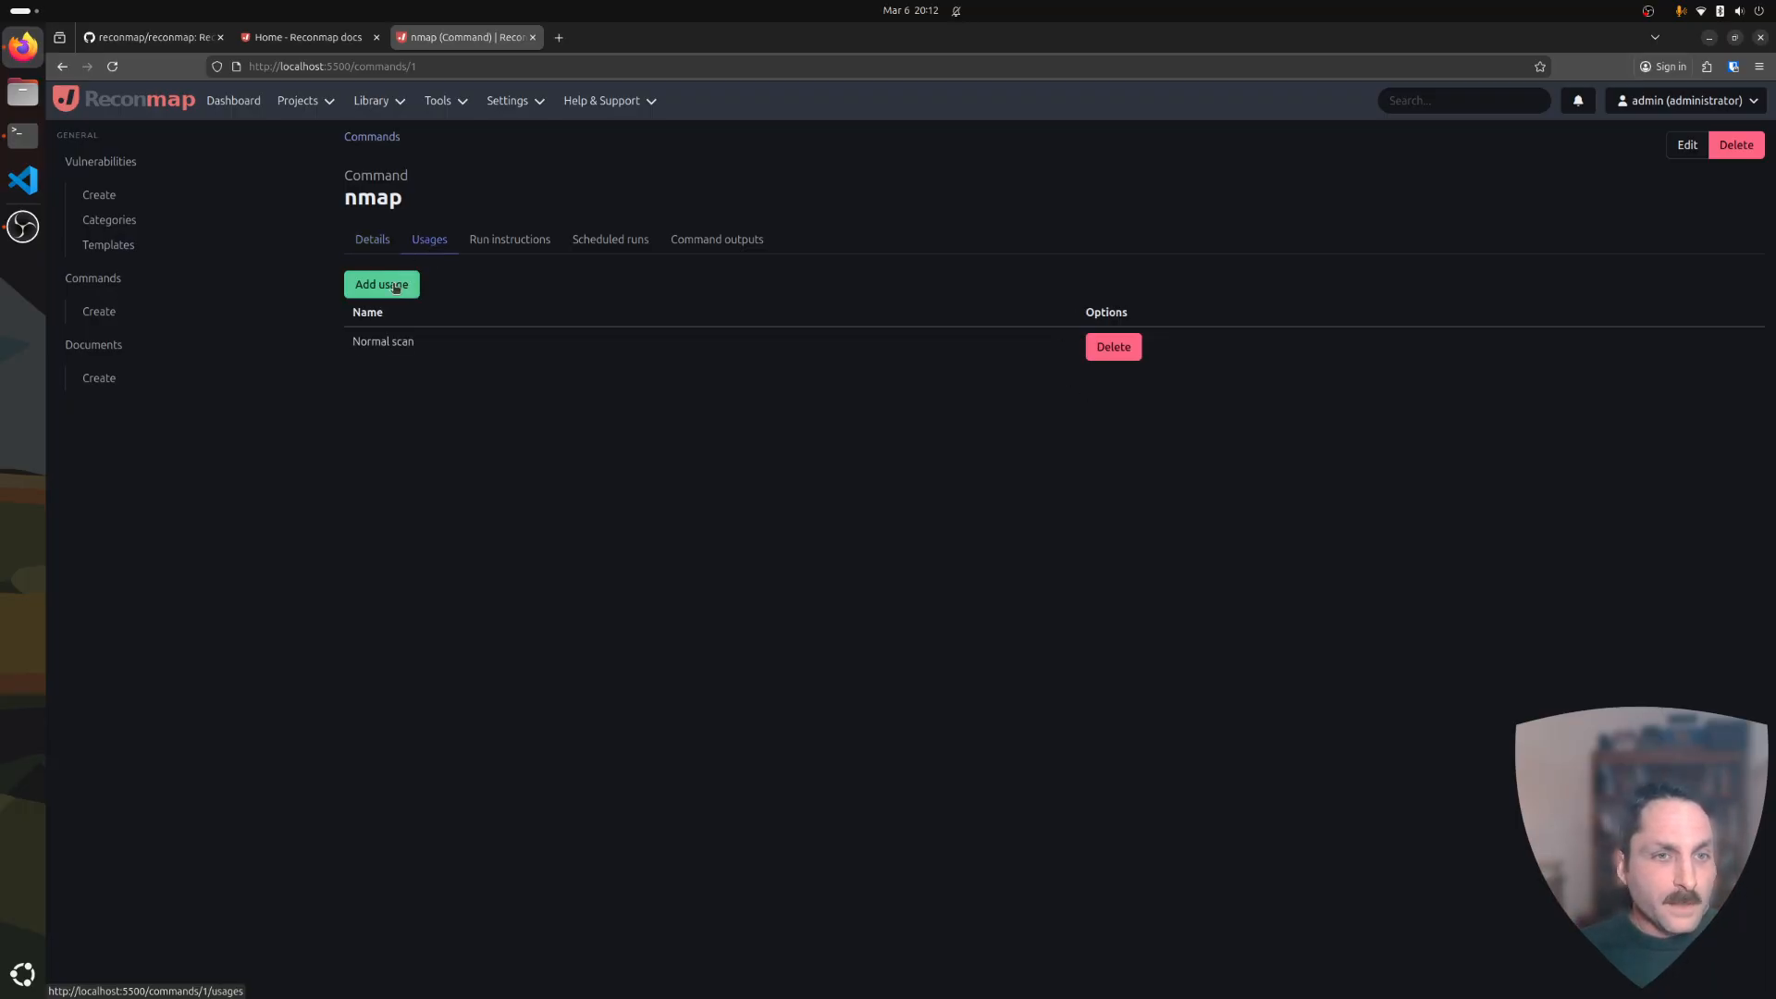
In a new terminal tab, go up one folder and print command-usage-examples.txt.
left_click(22, 135)
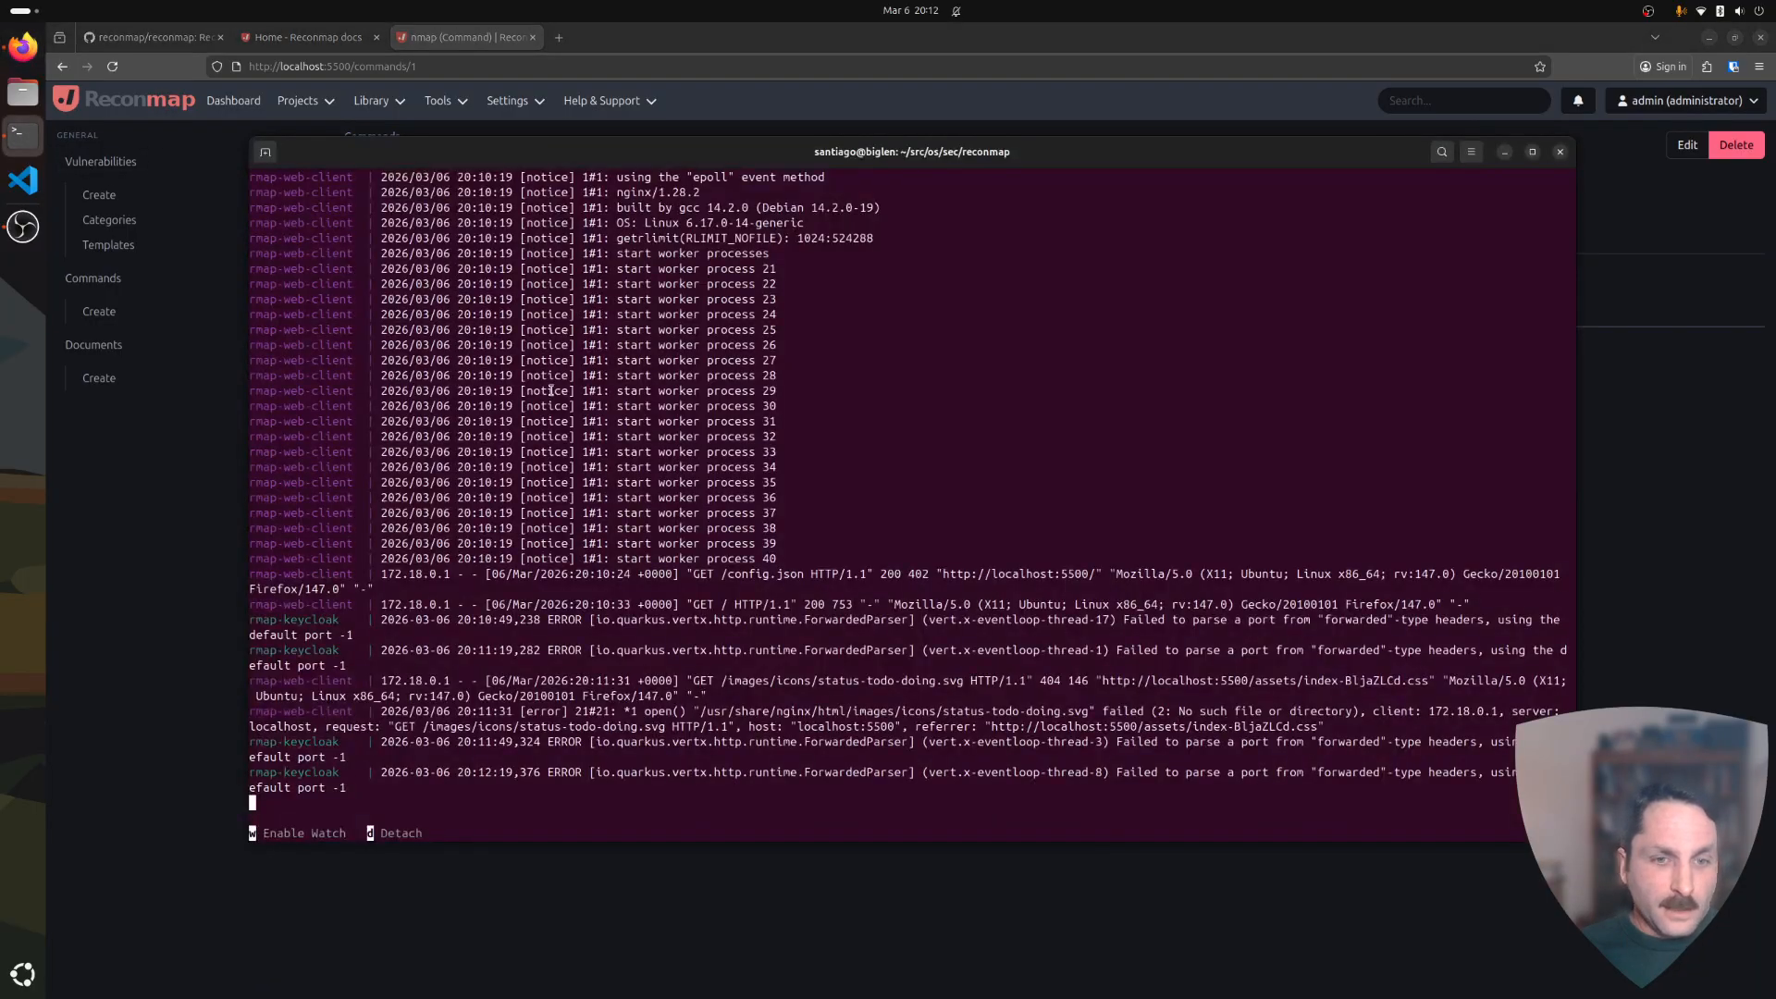
key("ctrl+shift+t")
type("cd ..")
key("Return")
type("cat")
key("Tab")
key("Tab")
type("c")
key("Tab")
key("Return")
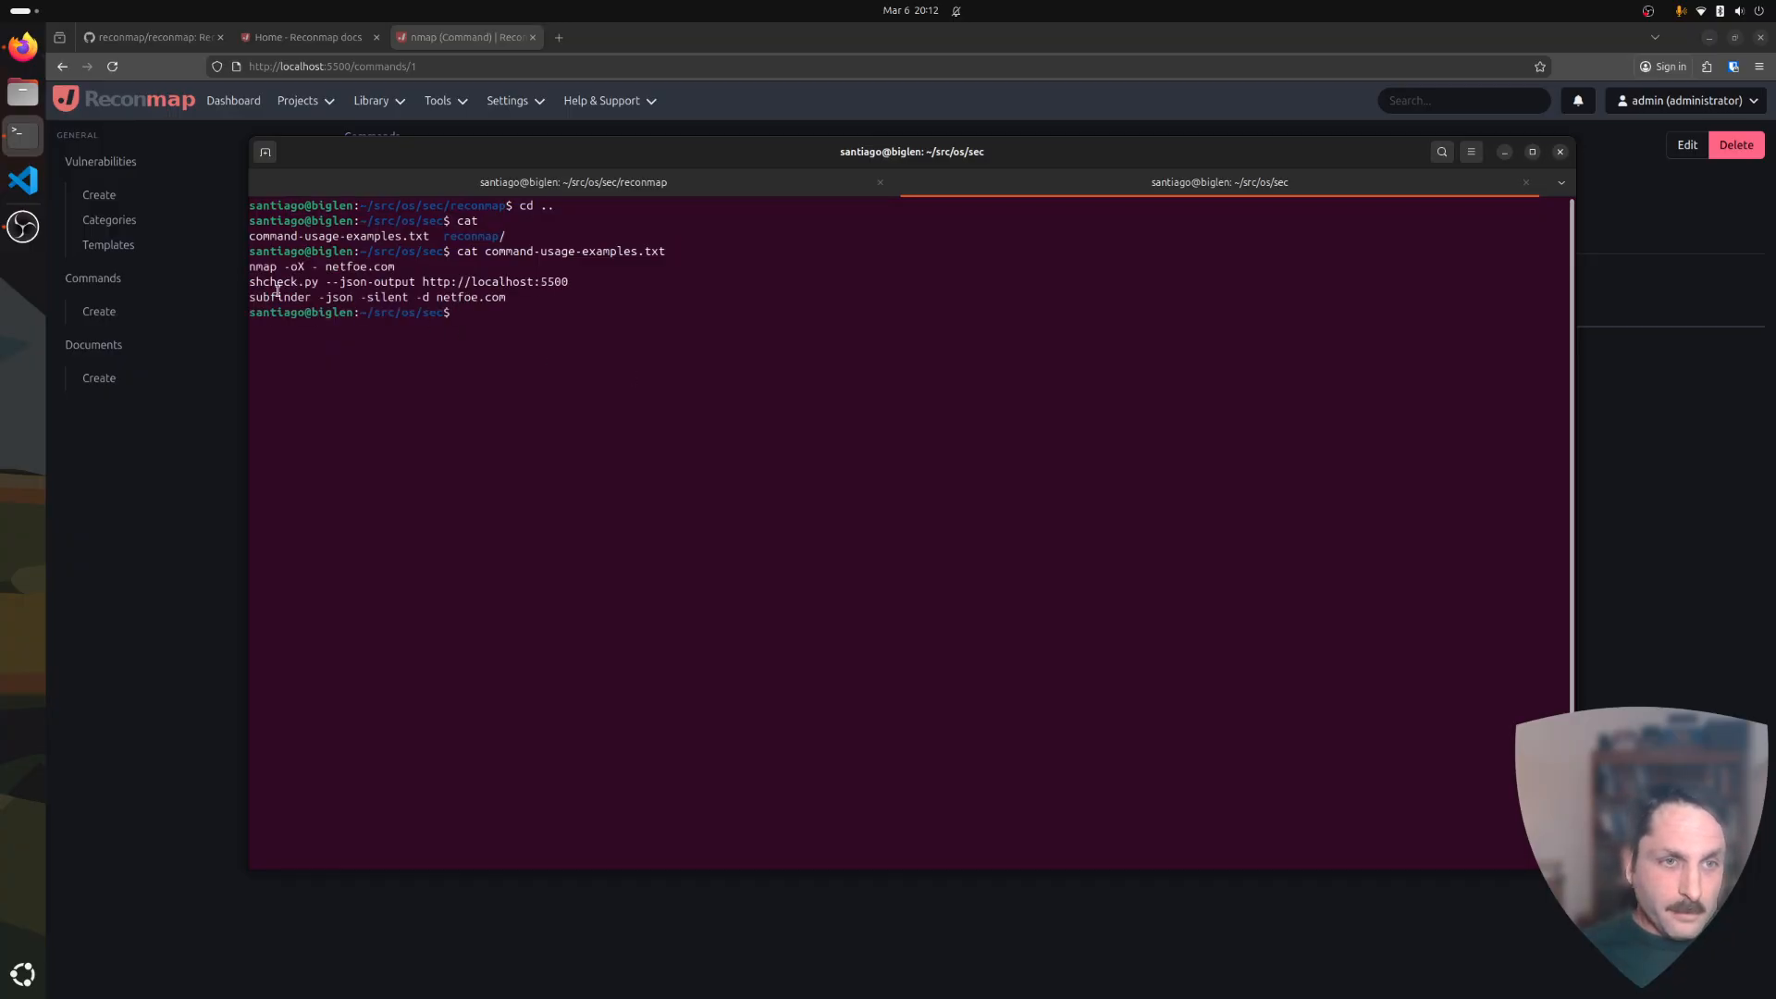
Copy the 'nmap -oX - netfoe.com' example line and return to Reconmap's nmap usages.
left_click_drag(249, 268, 394, 265)
right_click(389, 265)
left_click(407, 275)
key("alt+Tab")
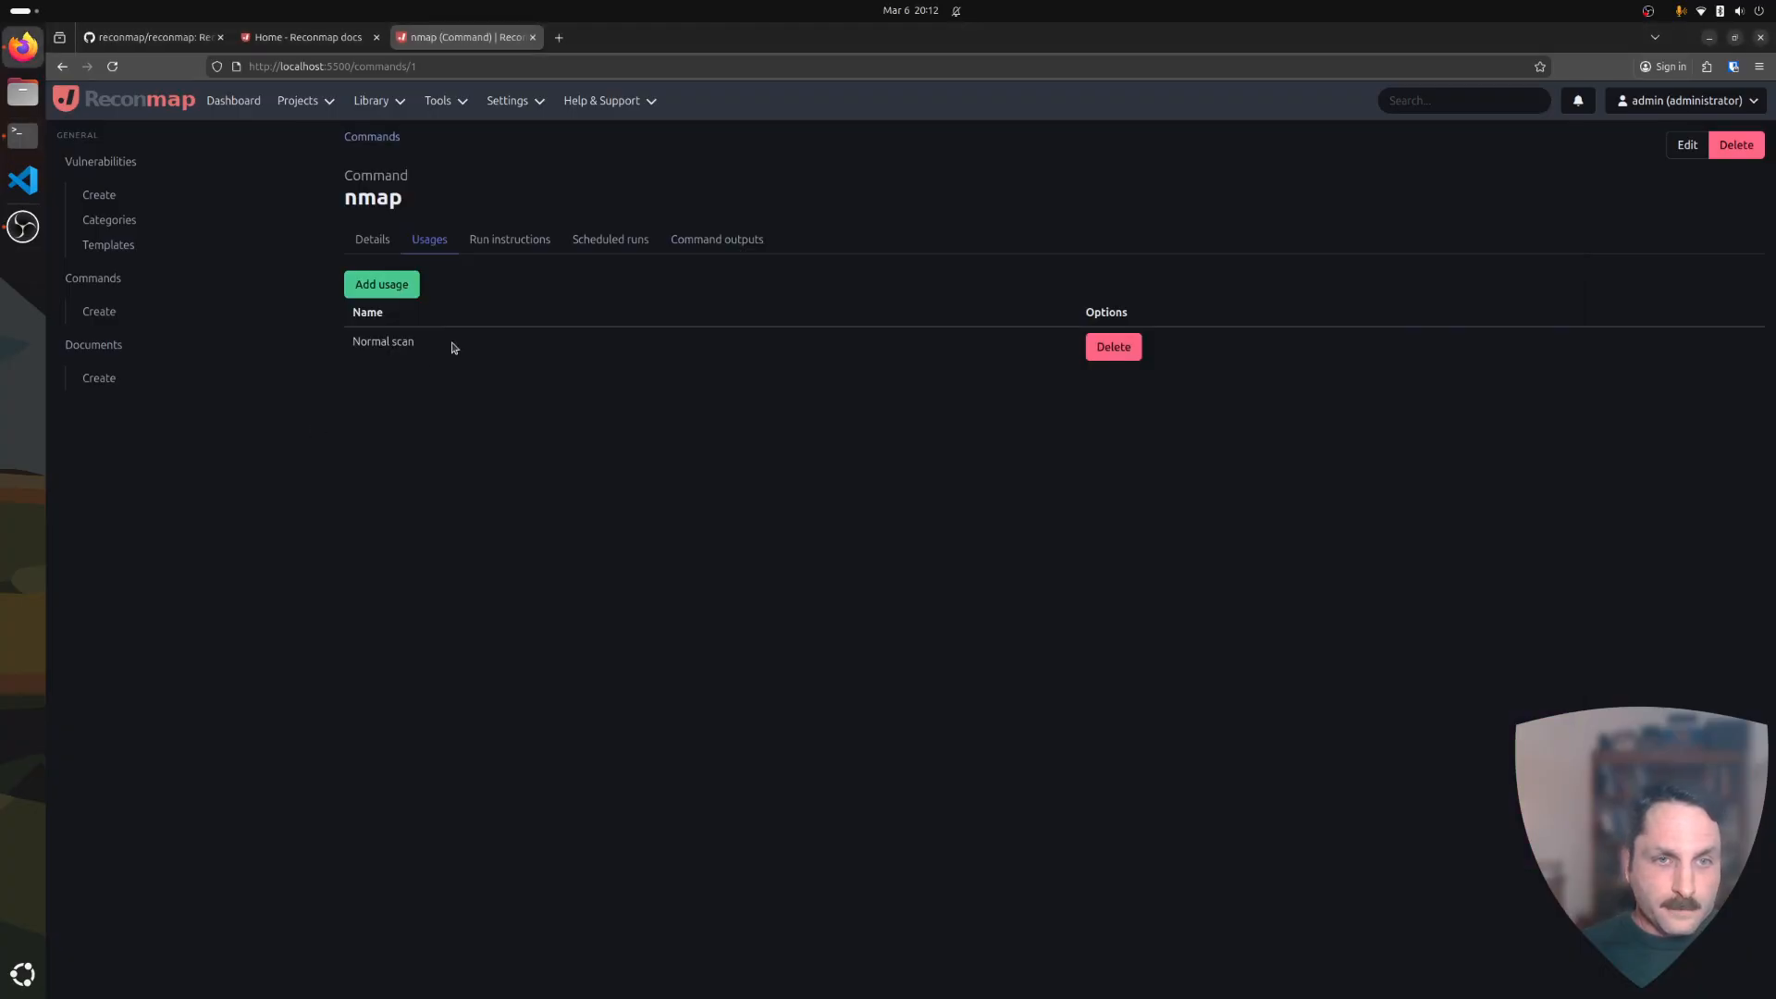
left_click(383, 292)
Name the usage 'json scan' with executable nmap and arguments '-oX - netfoe.com'.
type("json scan")
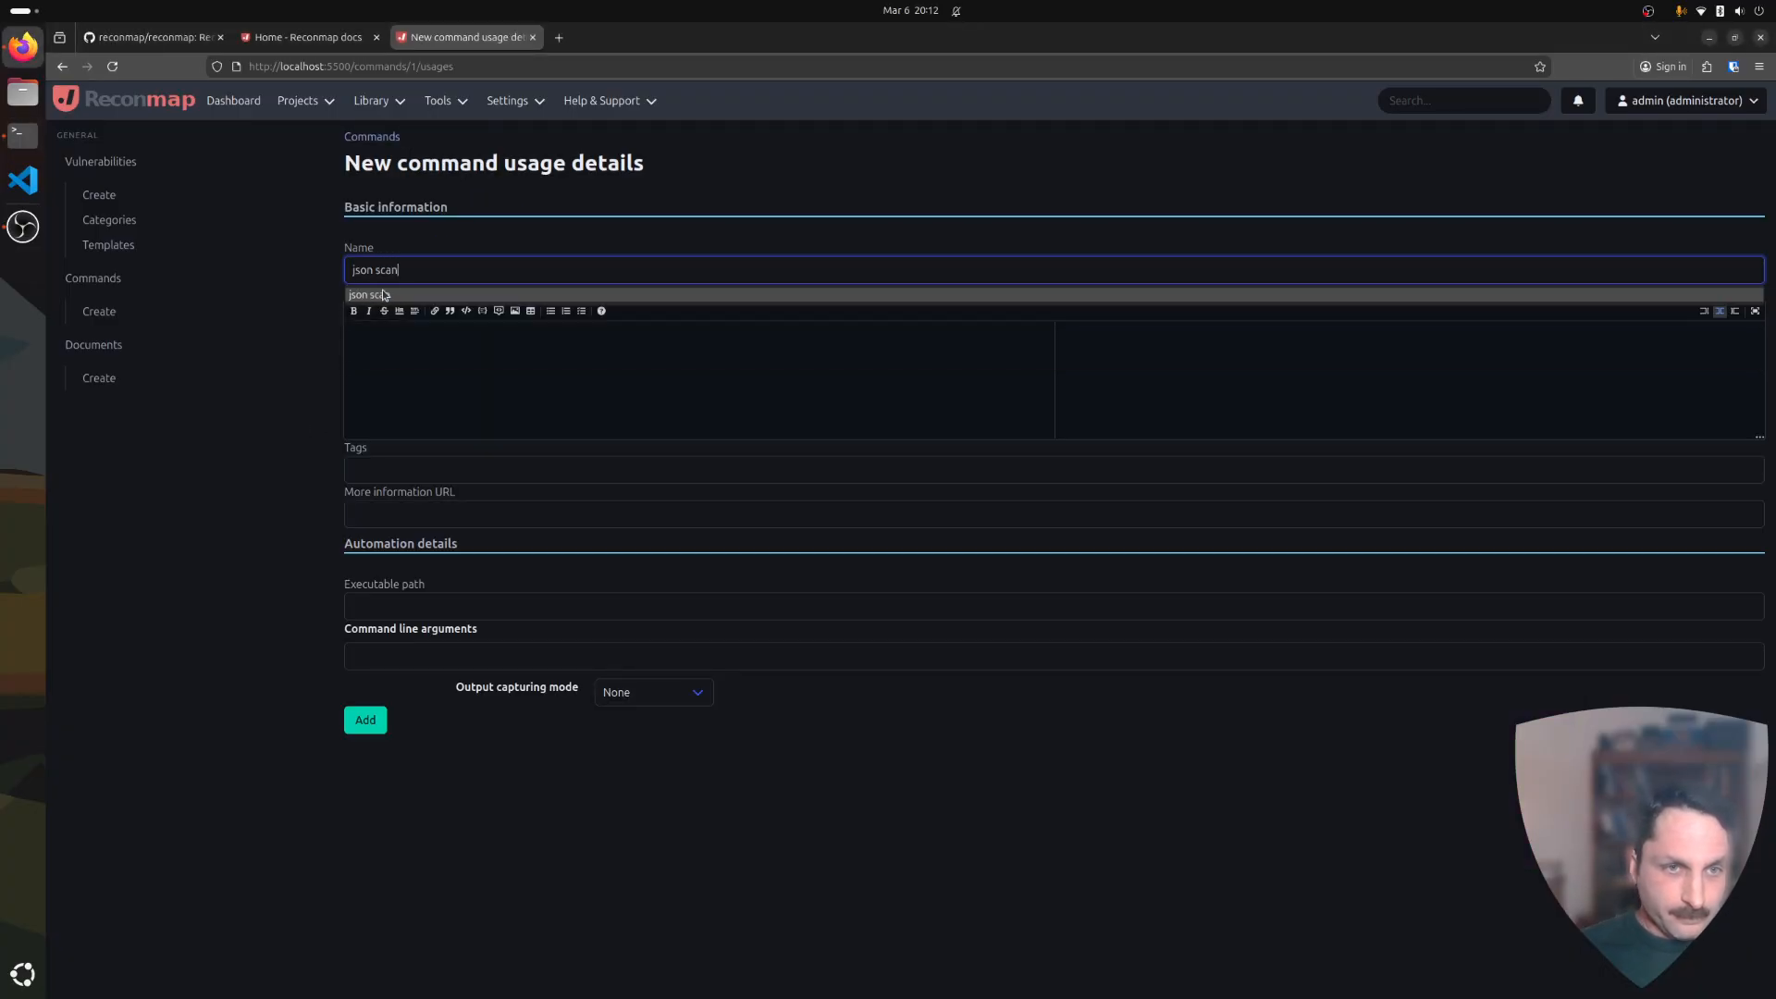
left_click(384, 604)
key("ctrl+v")
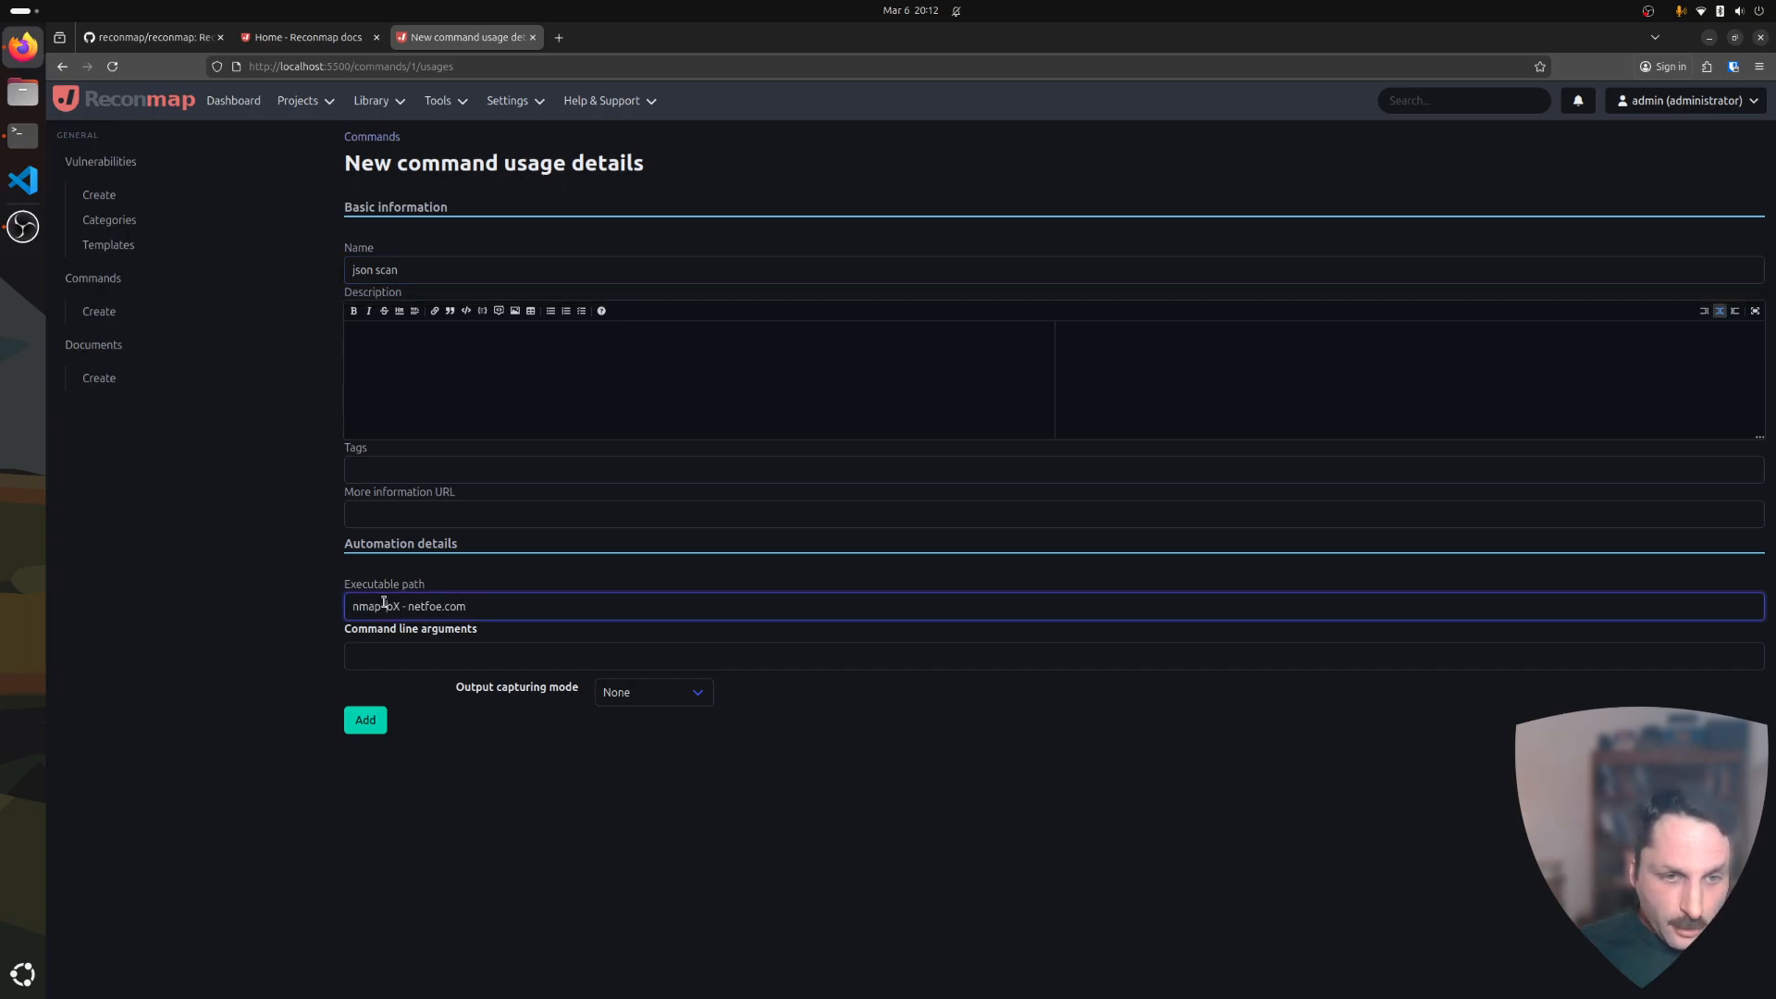
left_click_drag(382, 606, 468, 606)
key("BackSpace")
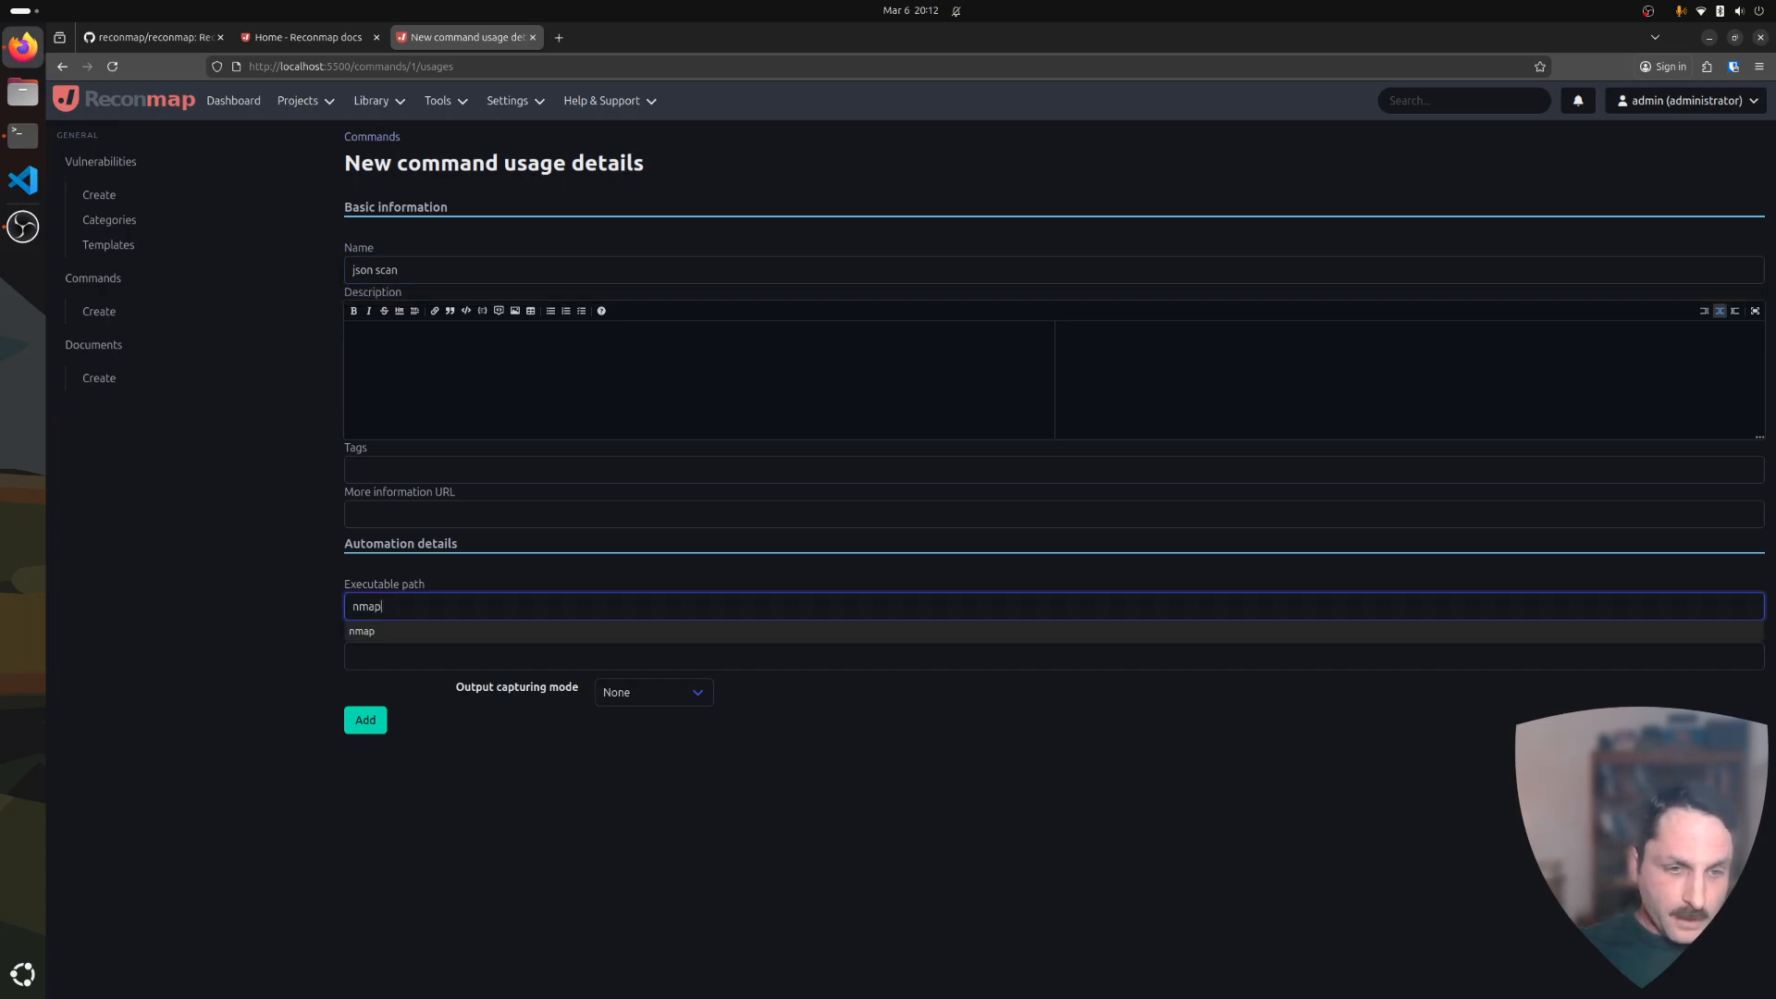
key("Tab")
key("ctrl+v")
left_click(239, 577)
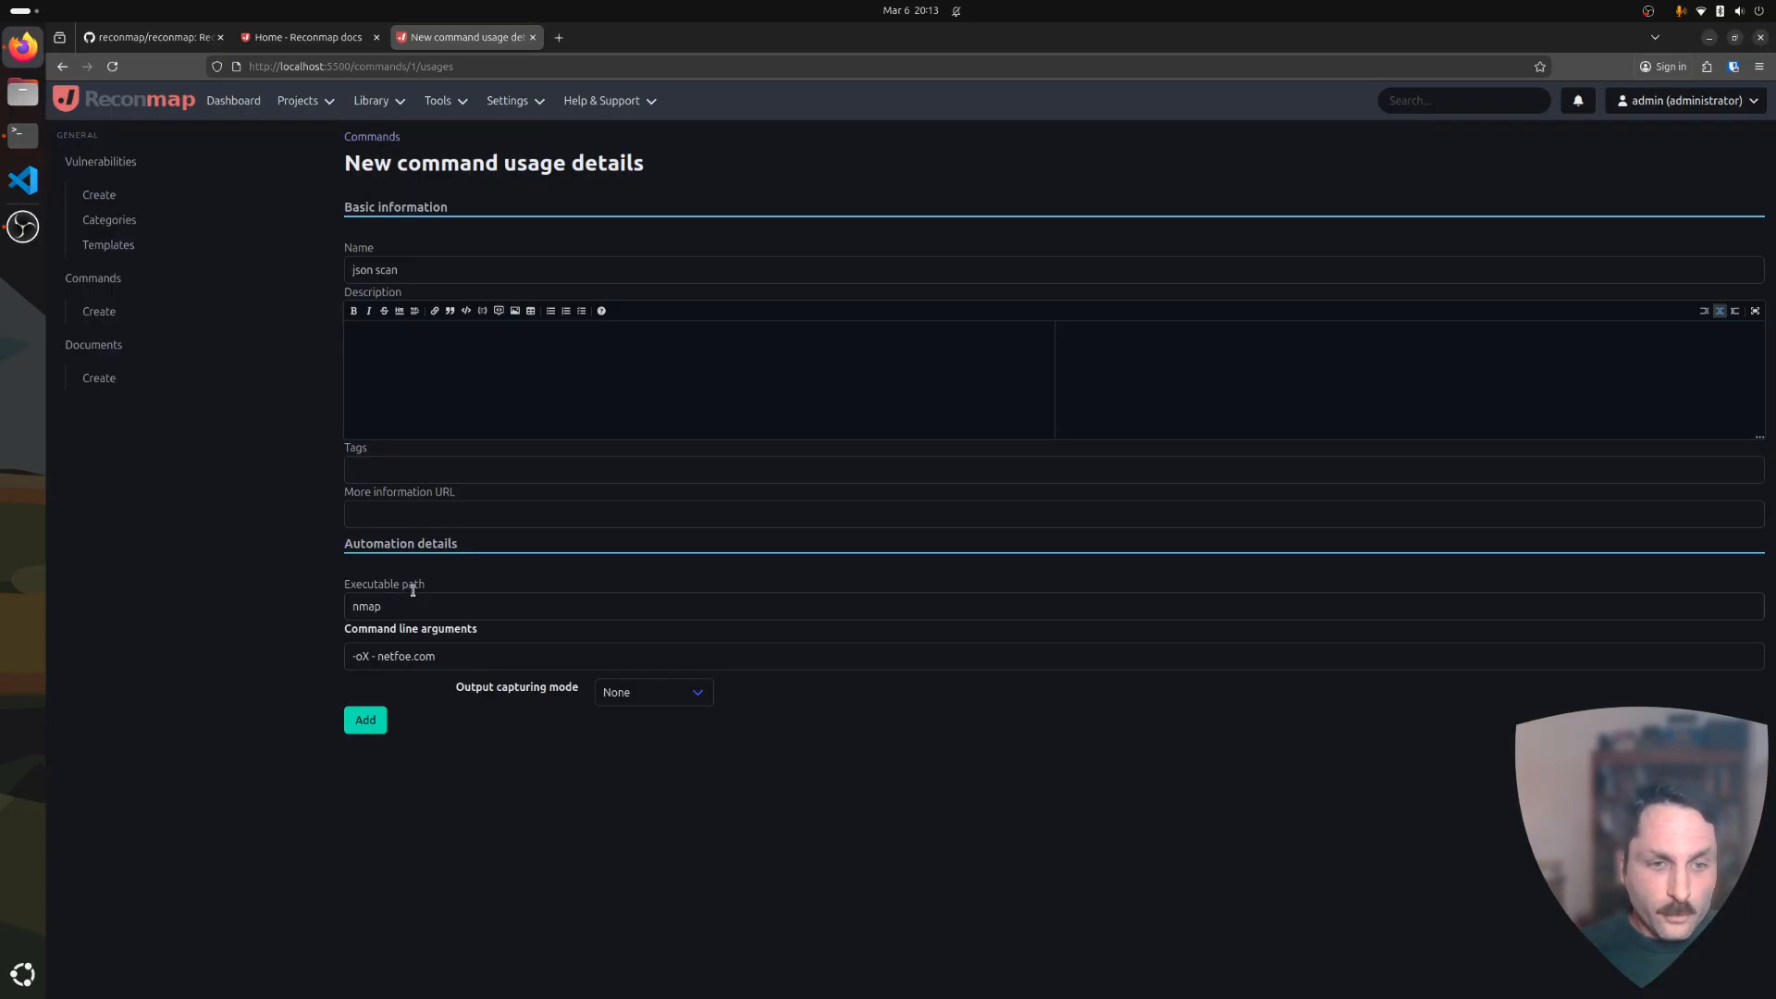
Capture standard output with the Nmap parser, save the usage, and return to Commands.
left_click(616, 692)
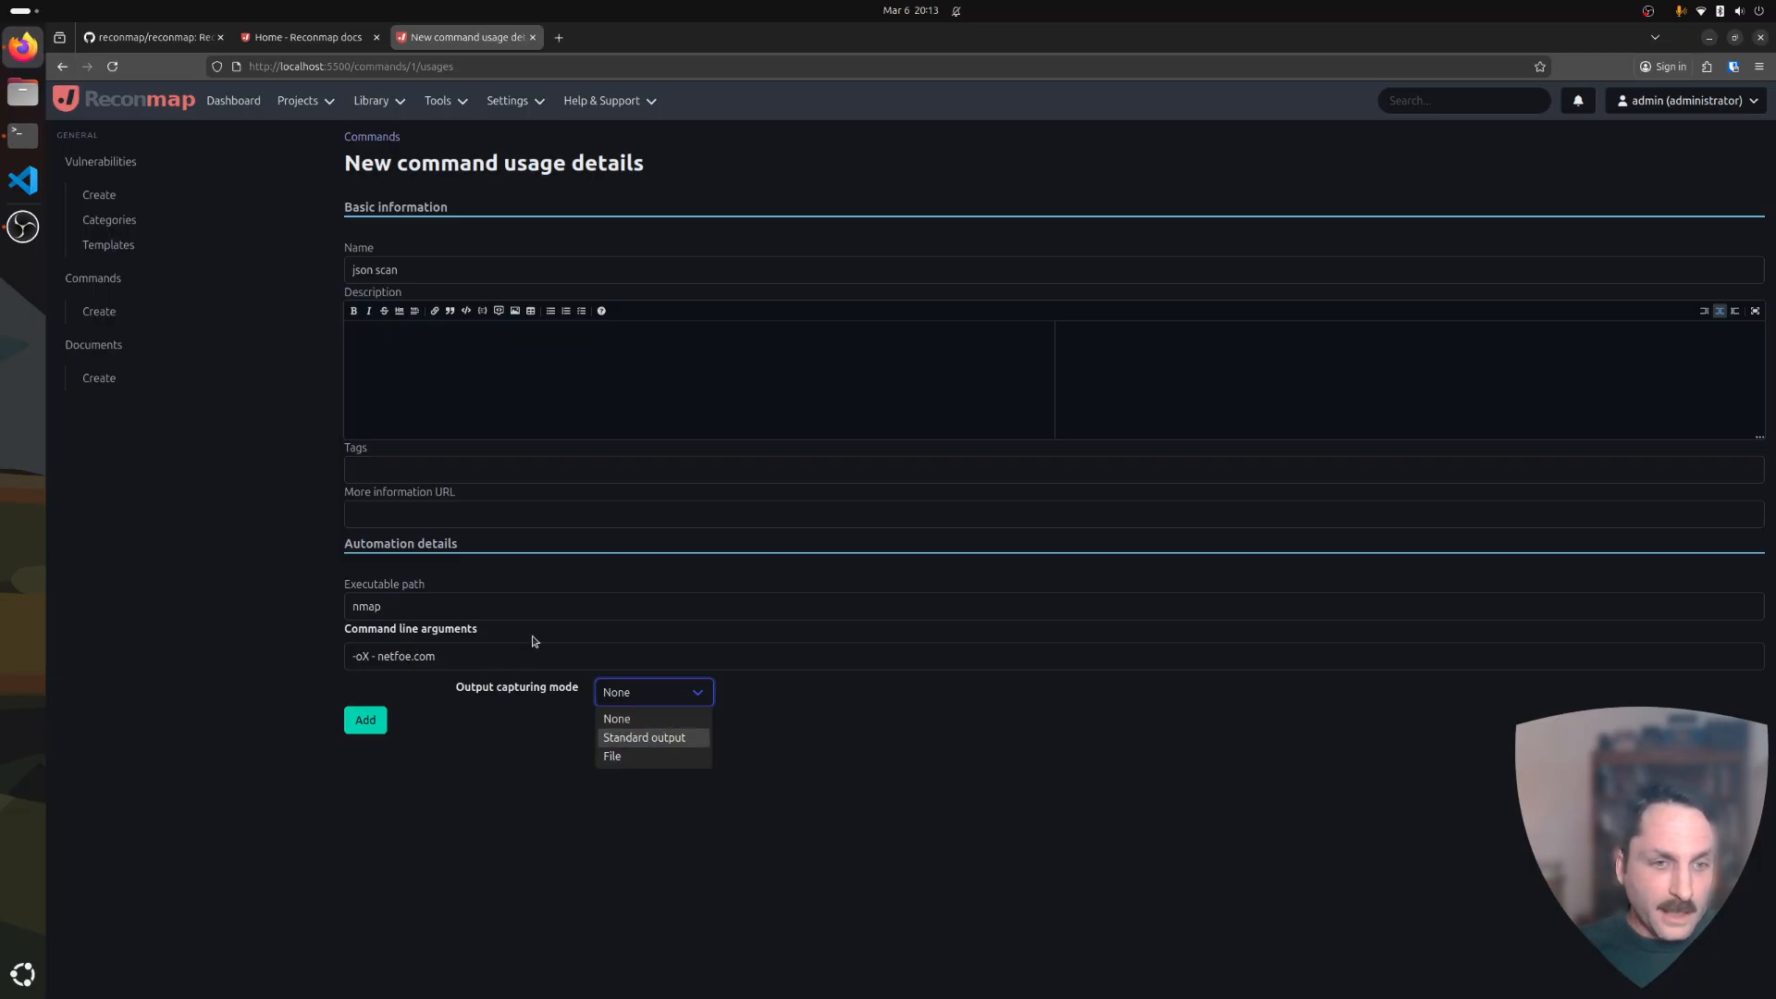
left_click(668, 739)
left_click(646, 739)
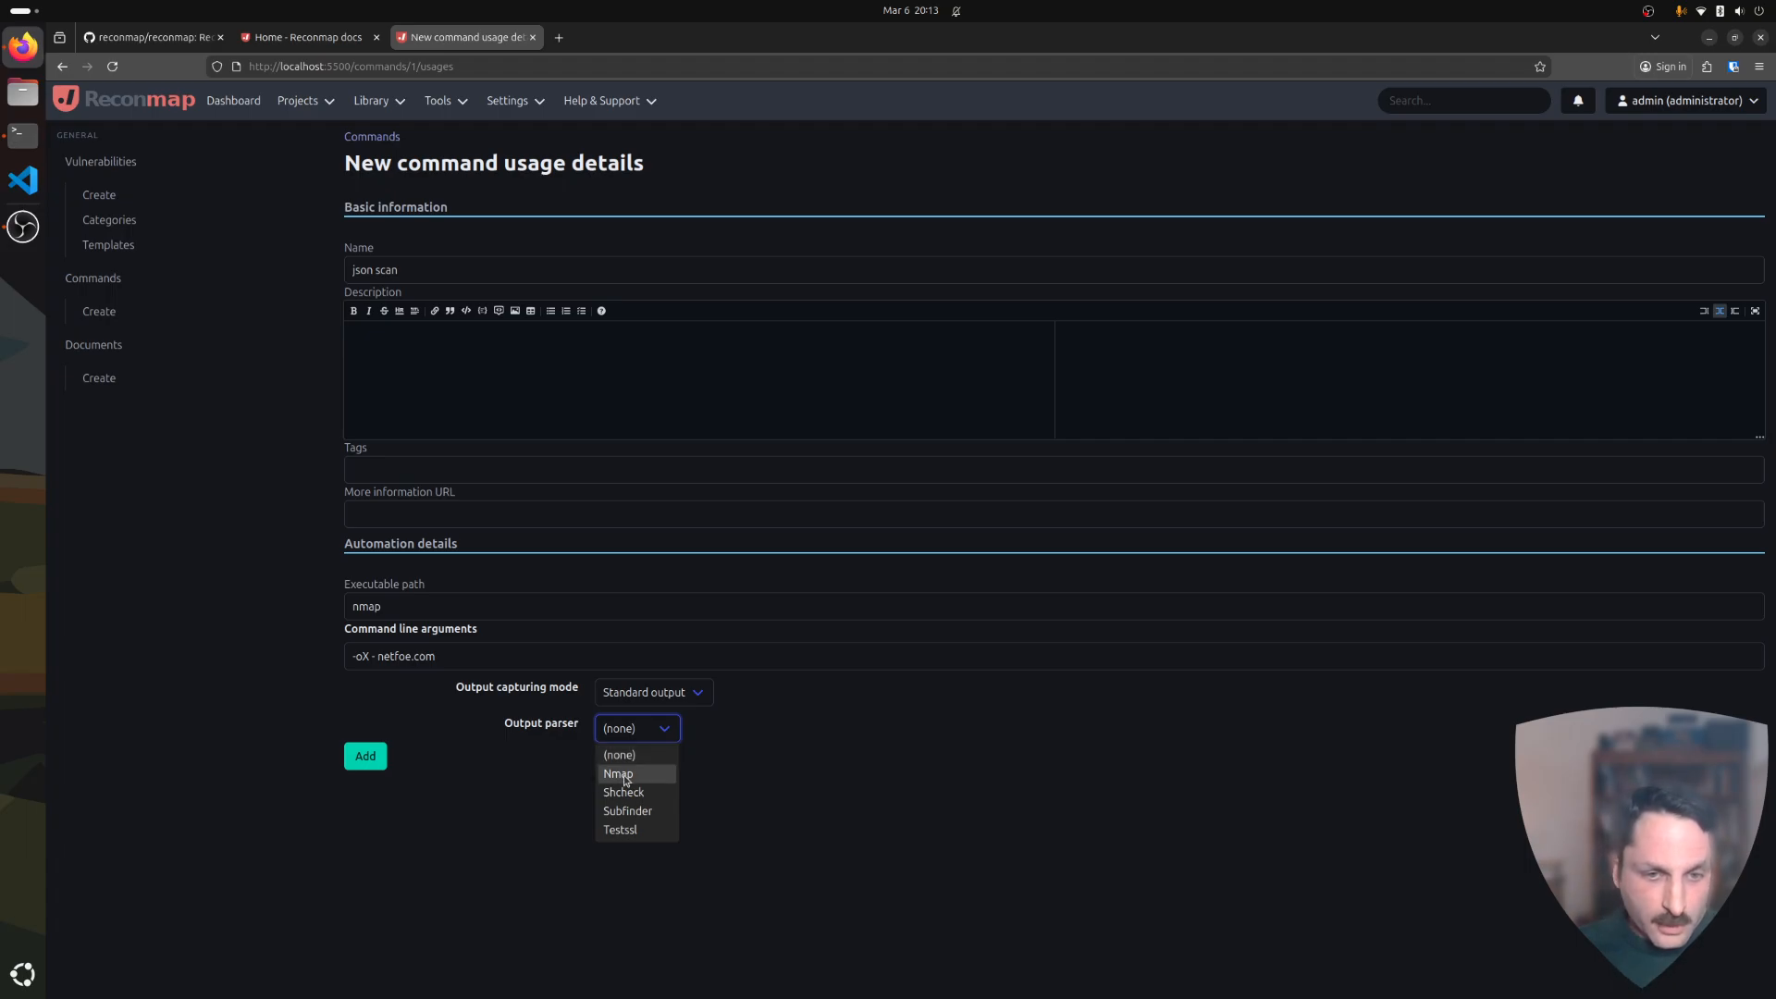
left_click(623, 777)
left_click(353, 764)
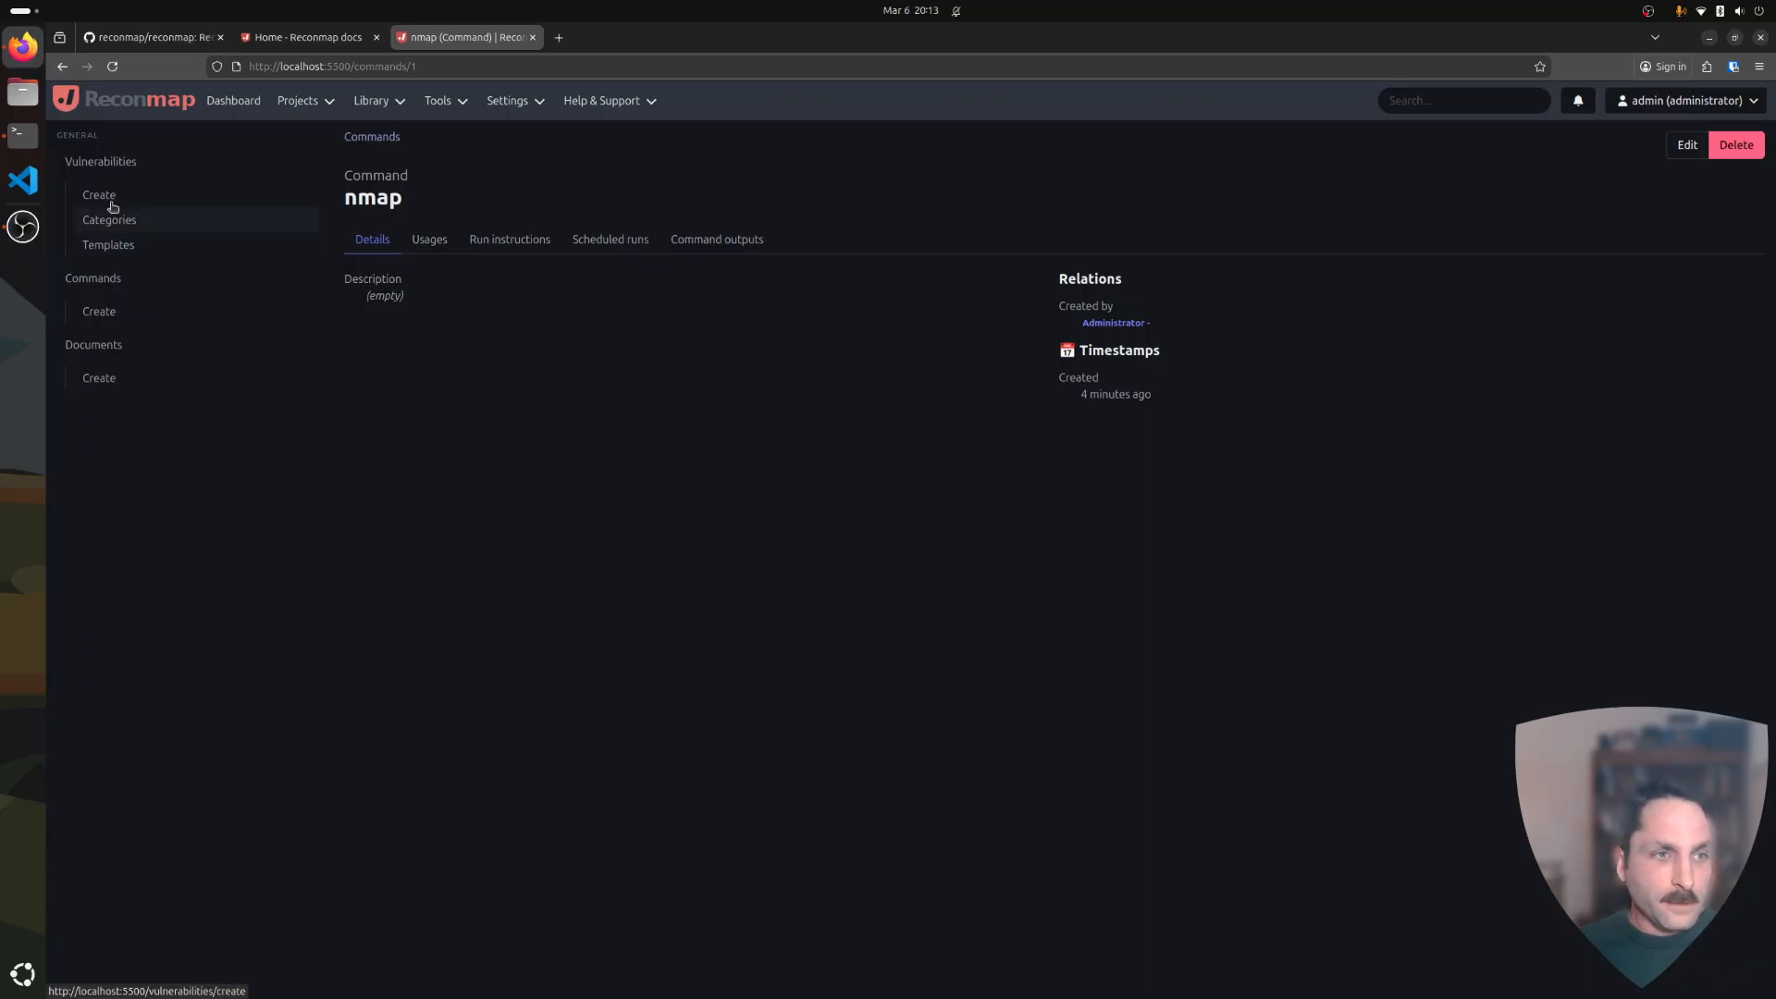
left_click(247, 273)
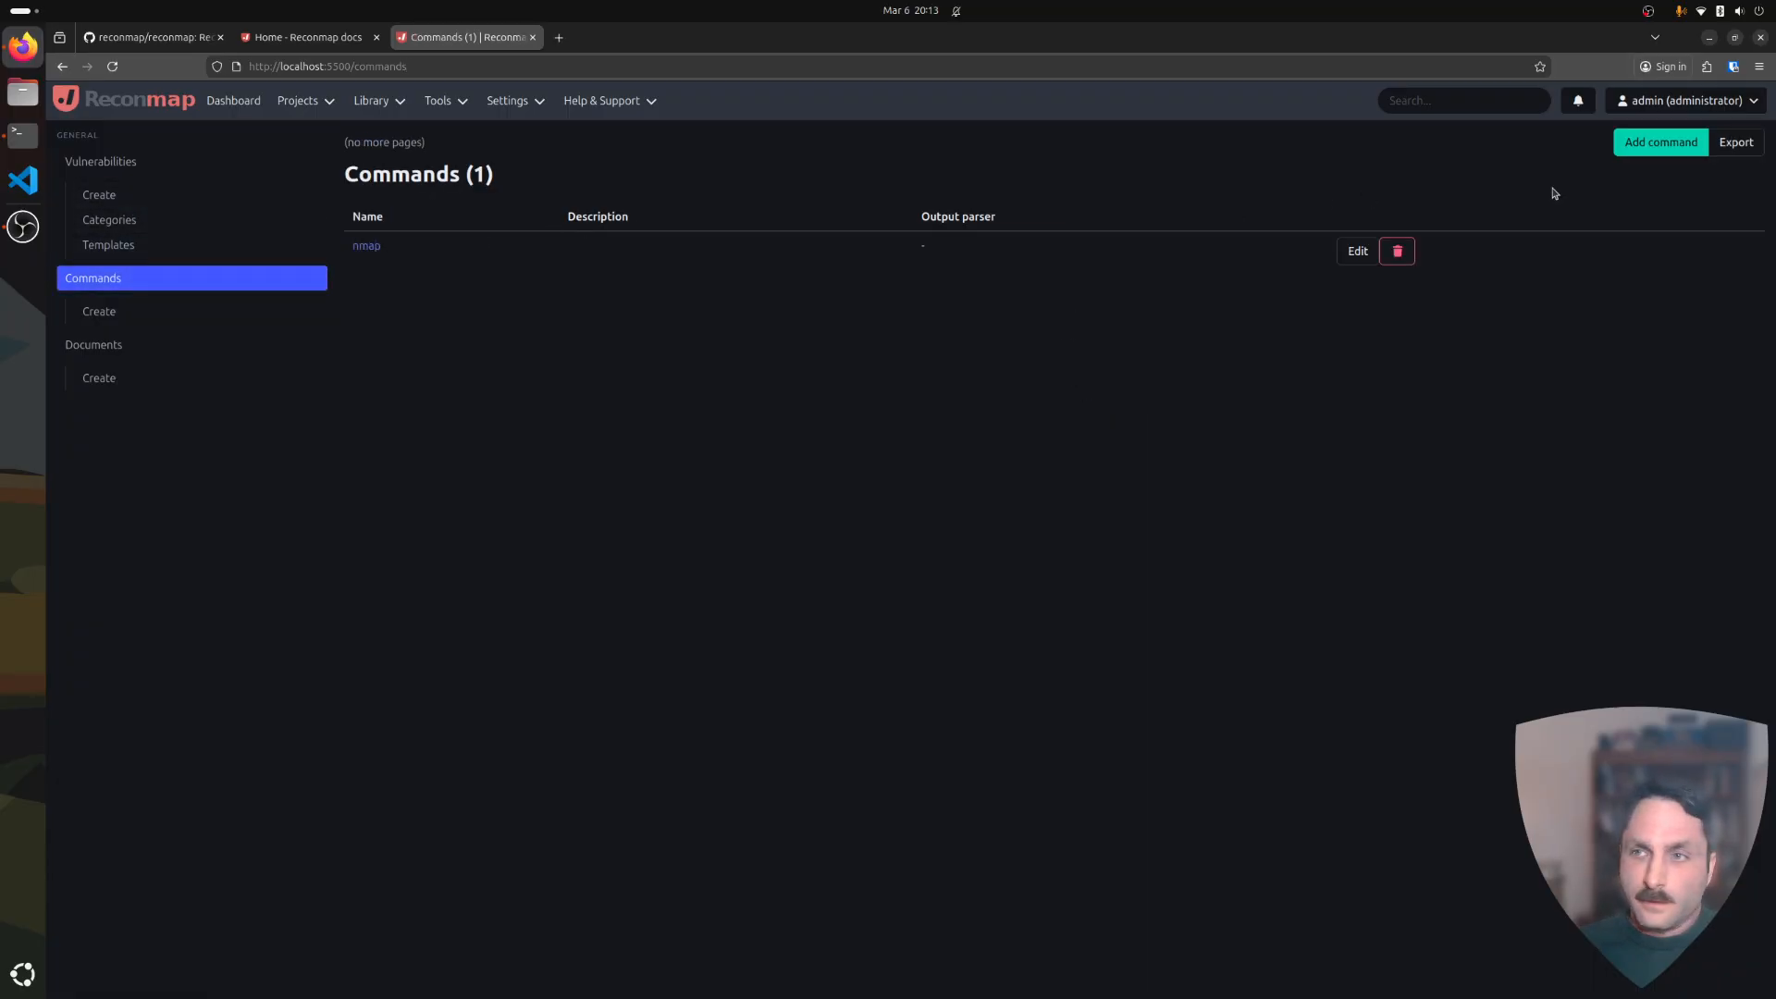
Create two new commands named 'subfinder' and 'shcheck', then bring the terminal forward.
left_click(1700, 146)
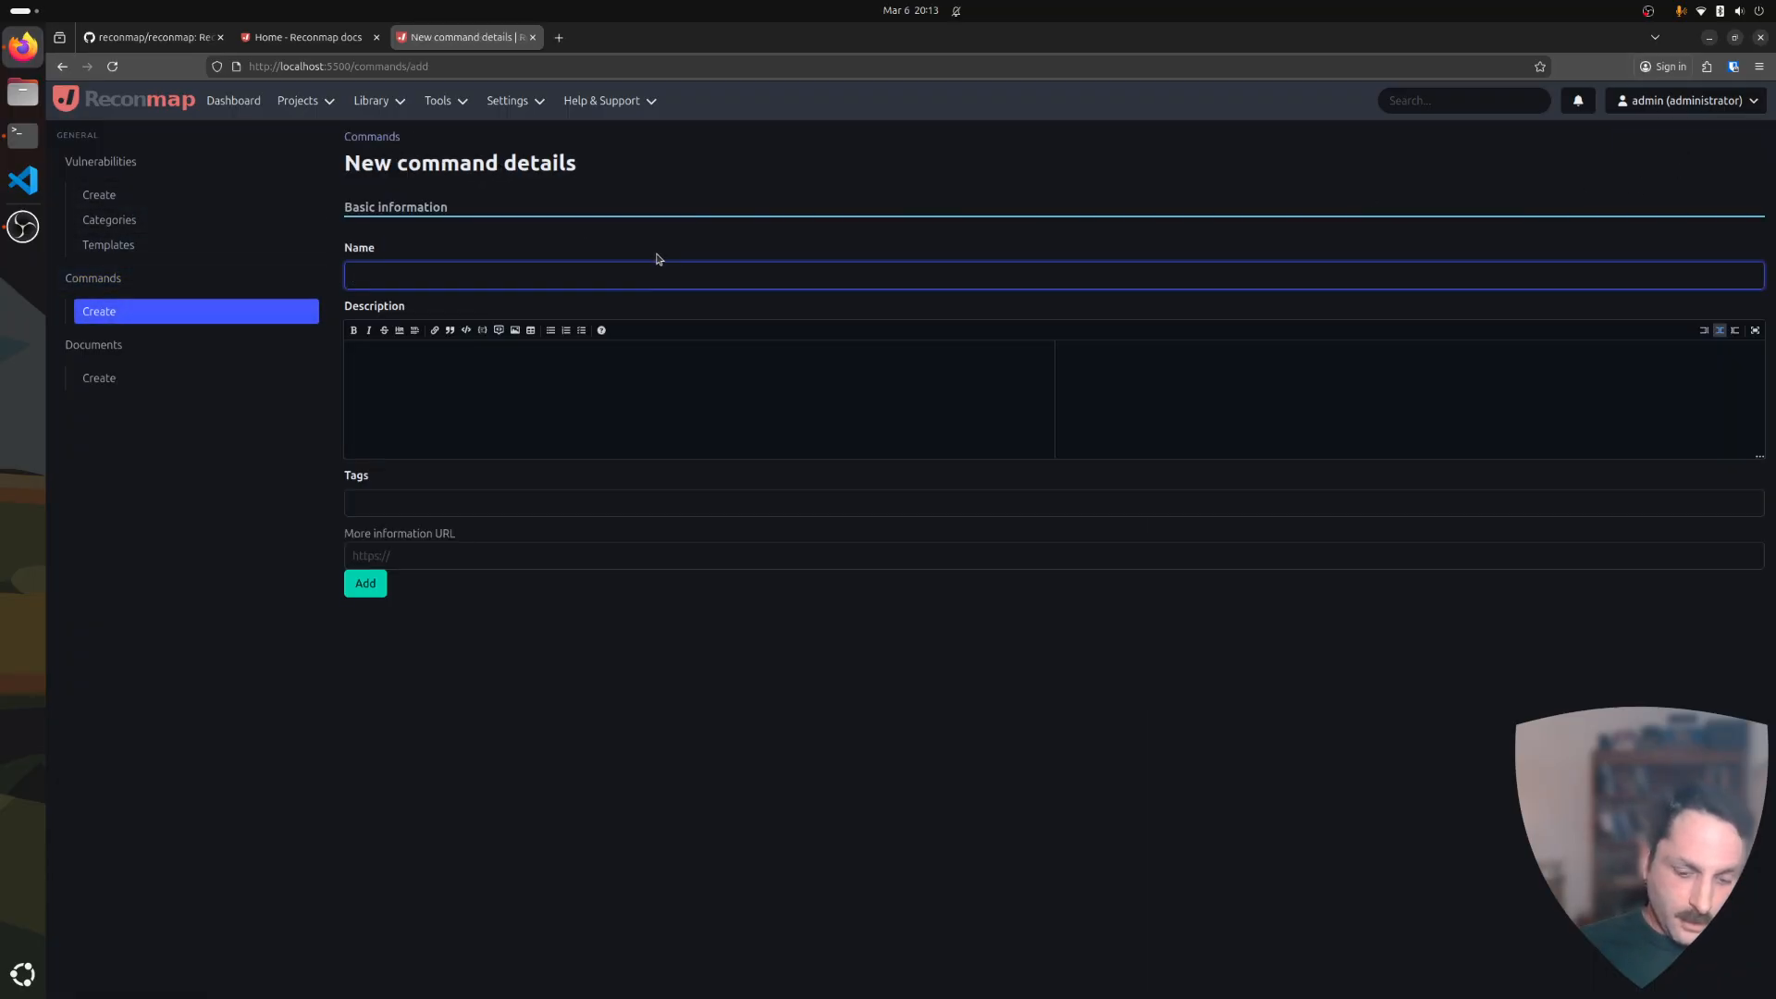
type("subfinder")
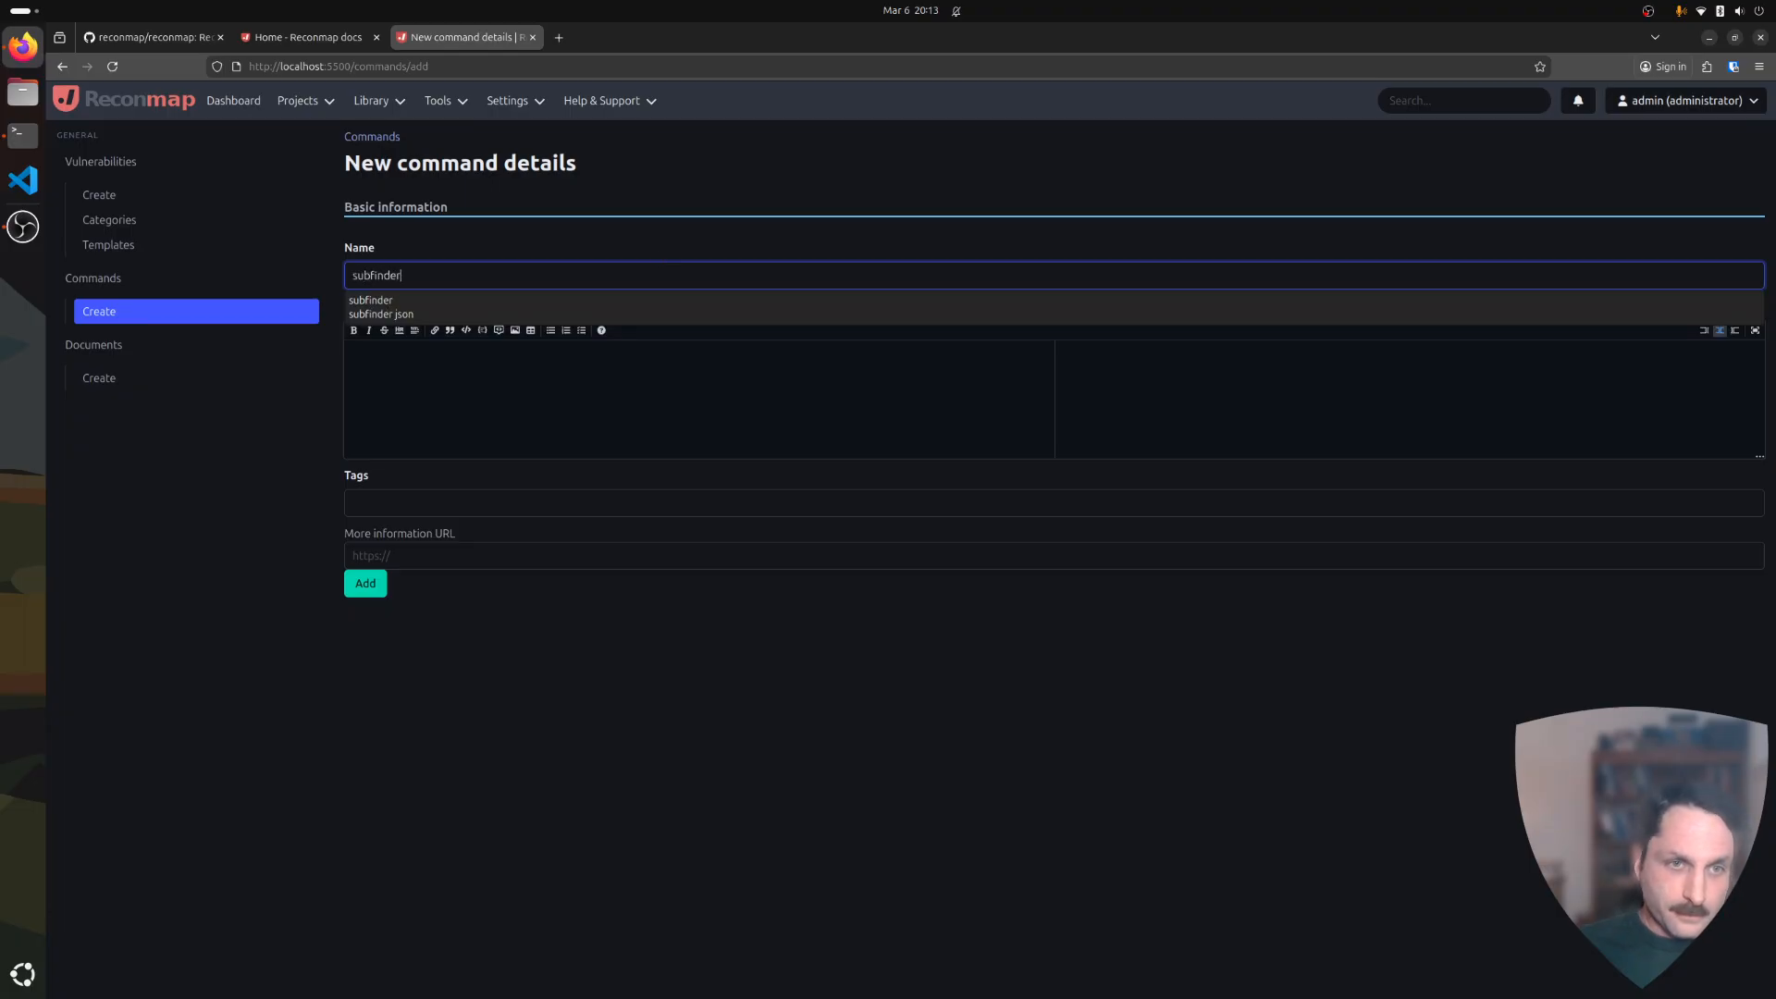
key("Return")
left_click(1660, 142)
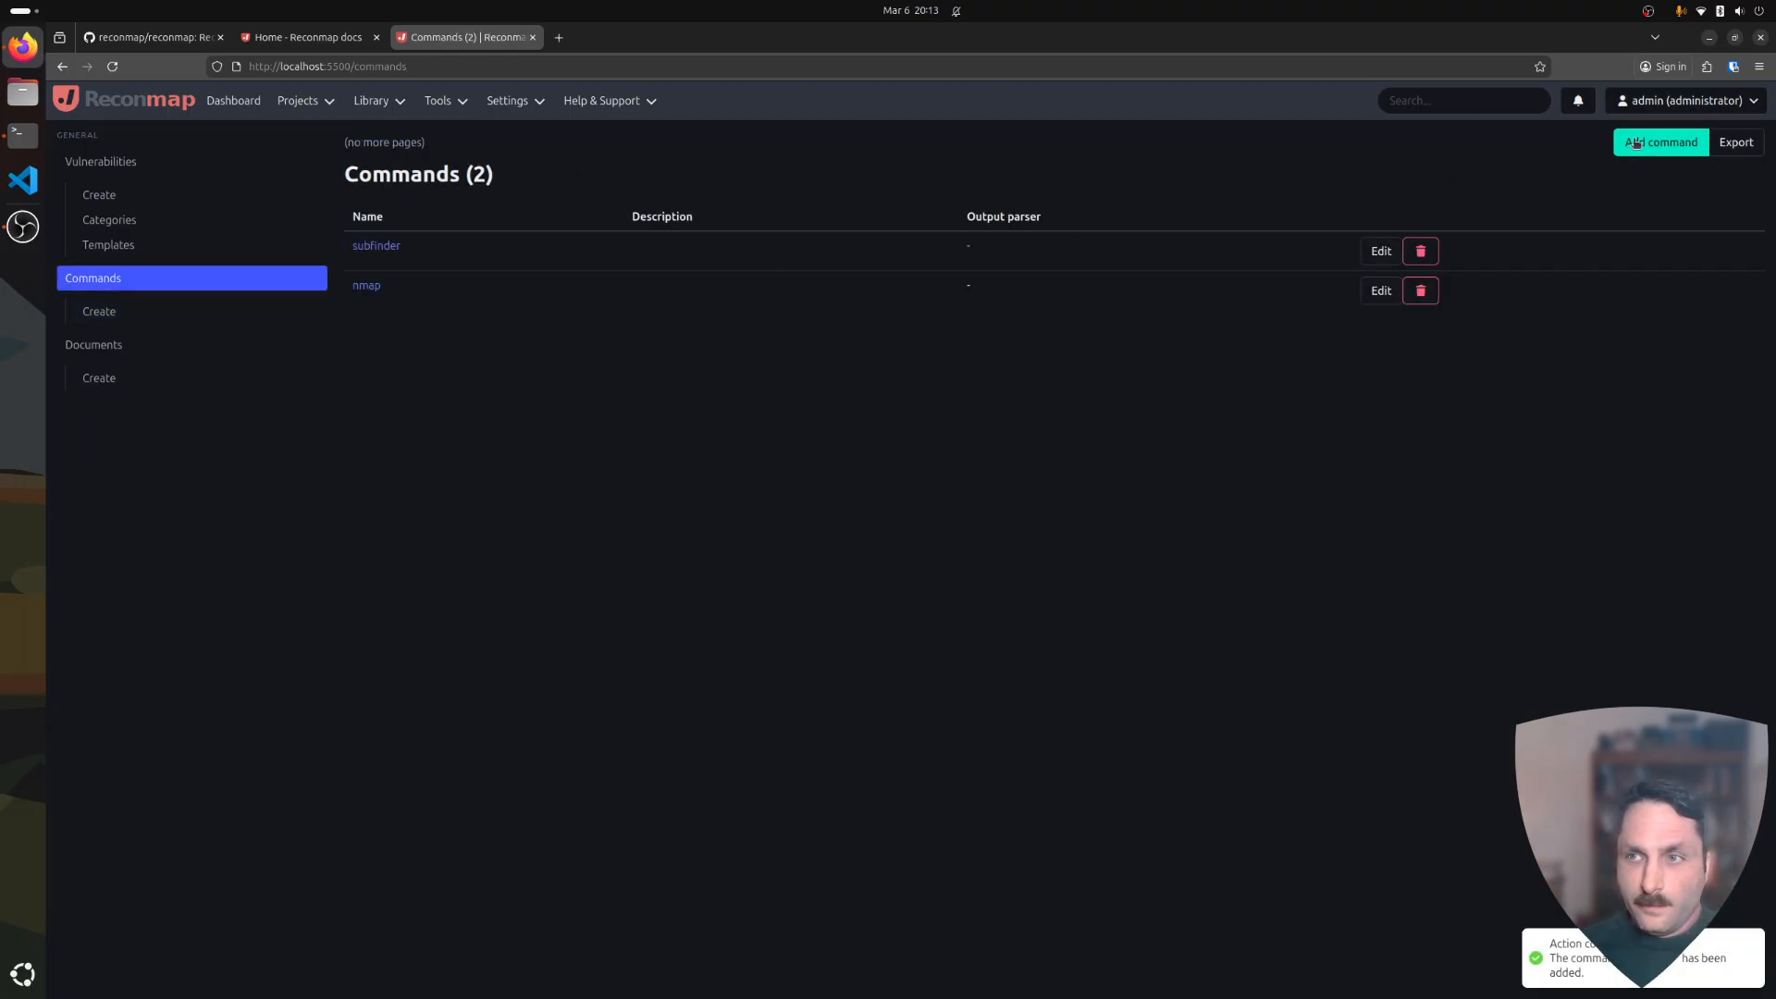
type("shch")
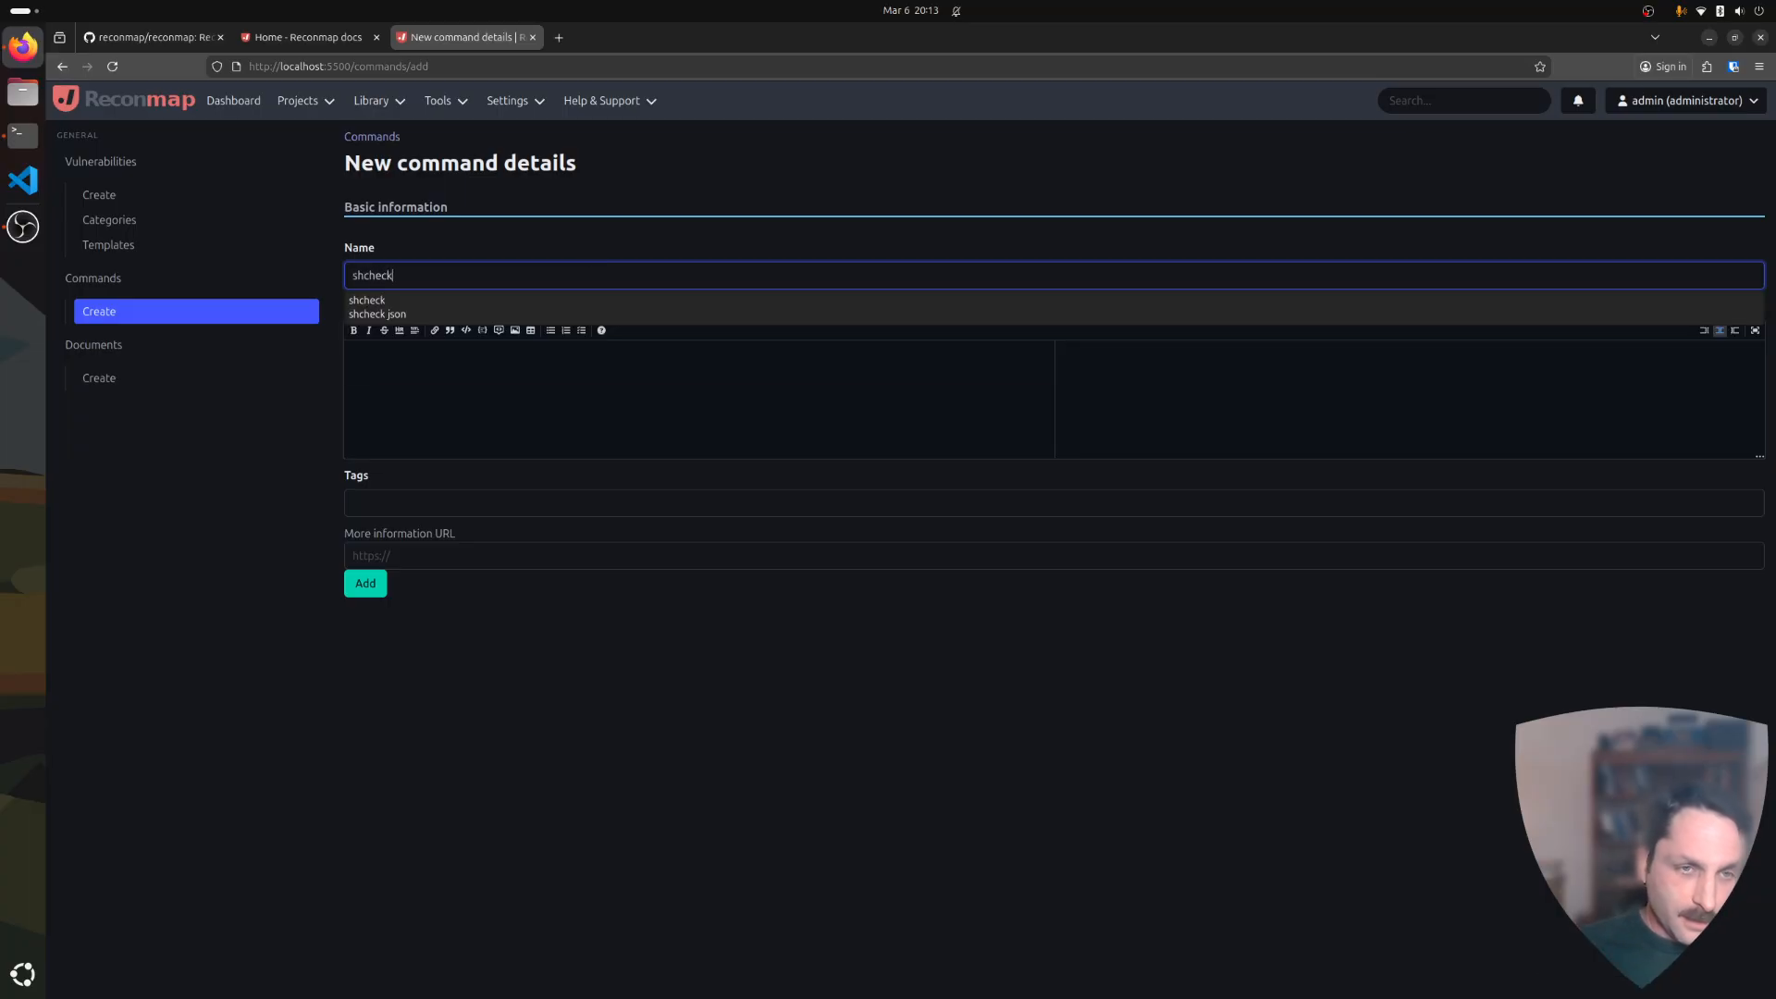
type("eck")
key("Return")
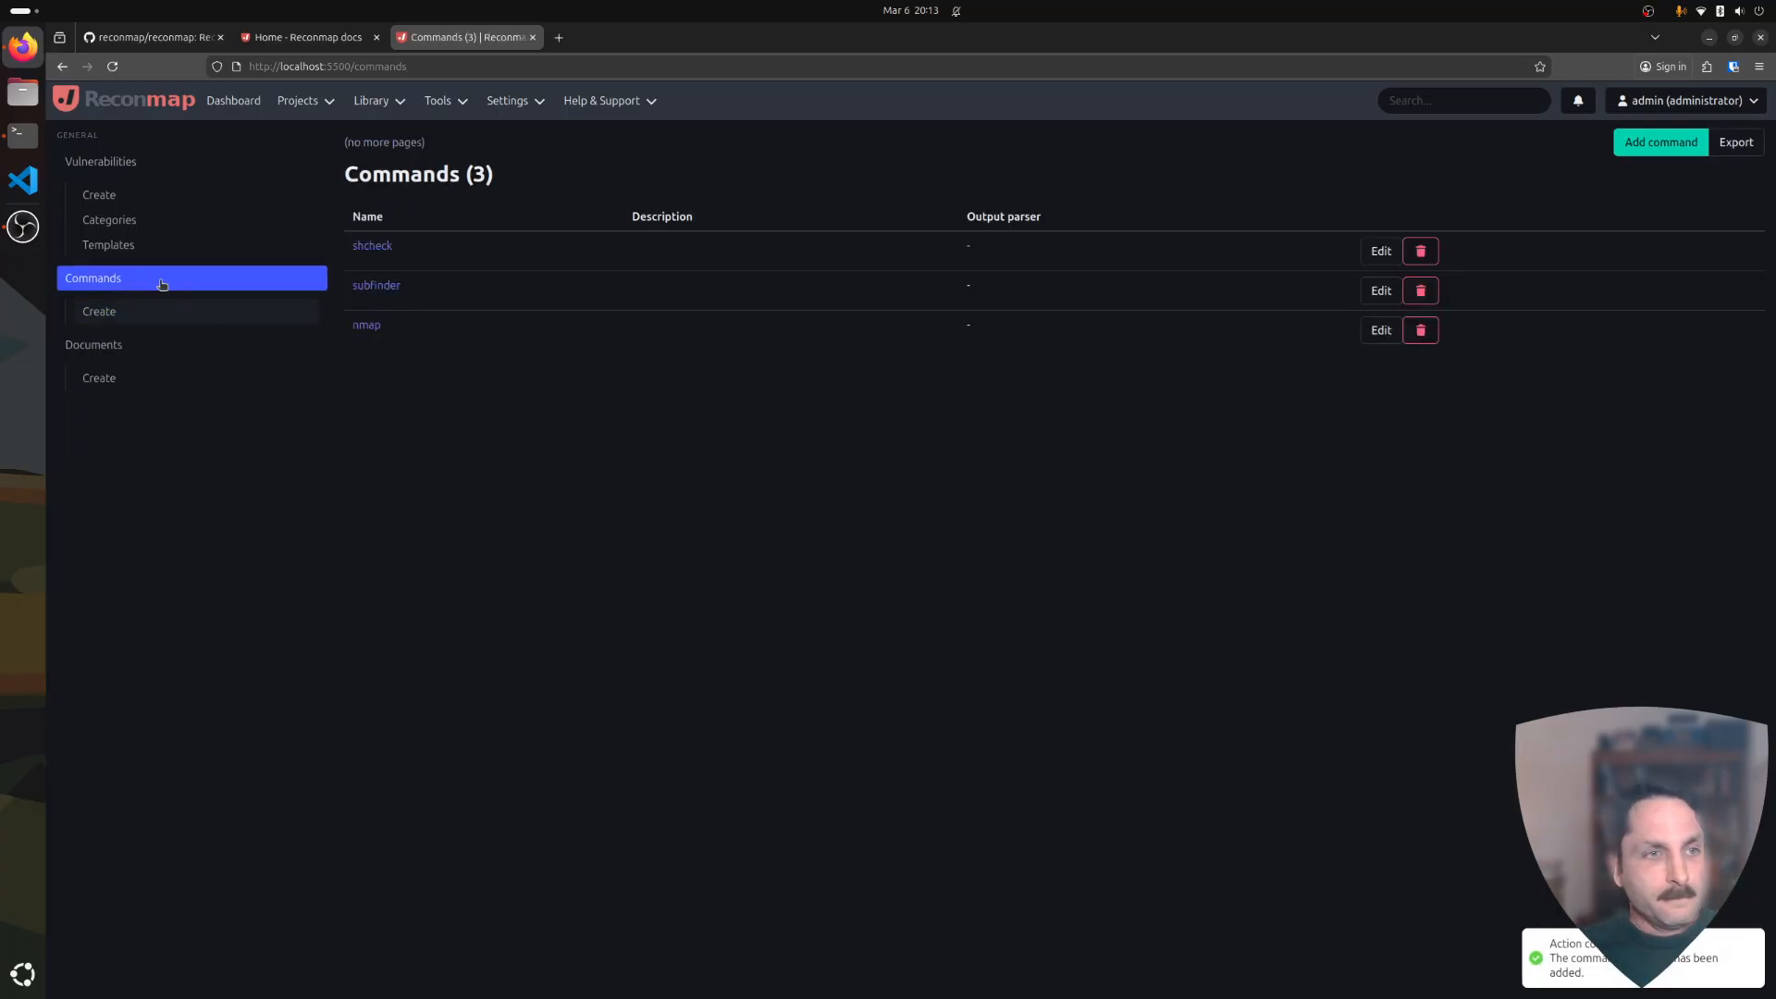
left_click(20, 138)
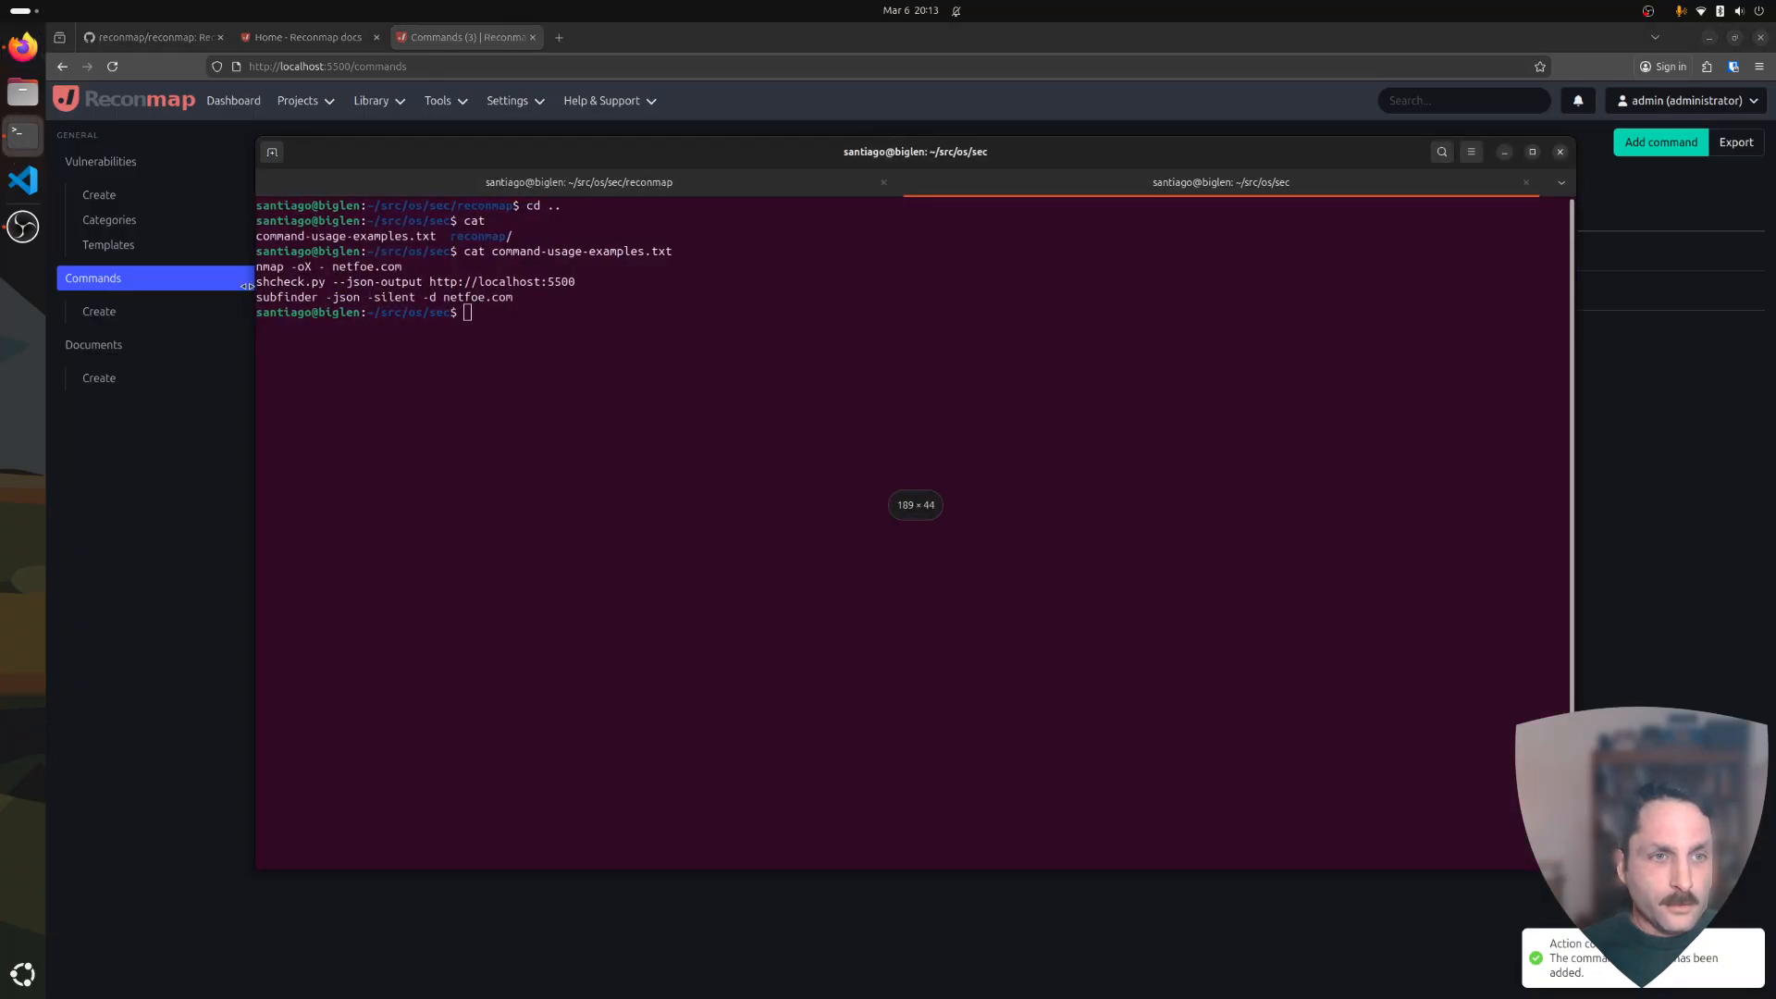
Copy the shcheck example line and start a usage named 'json' on the shcheck command.
left_click_drag(256, 282, 574, 283)
right_click(570, 289)
left_click(597, 350)
key("alt+Tab")
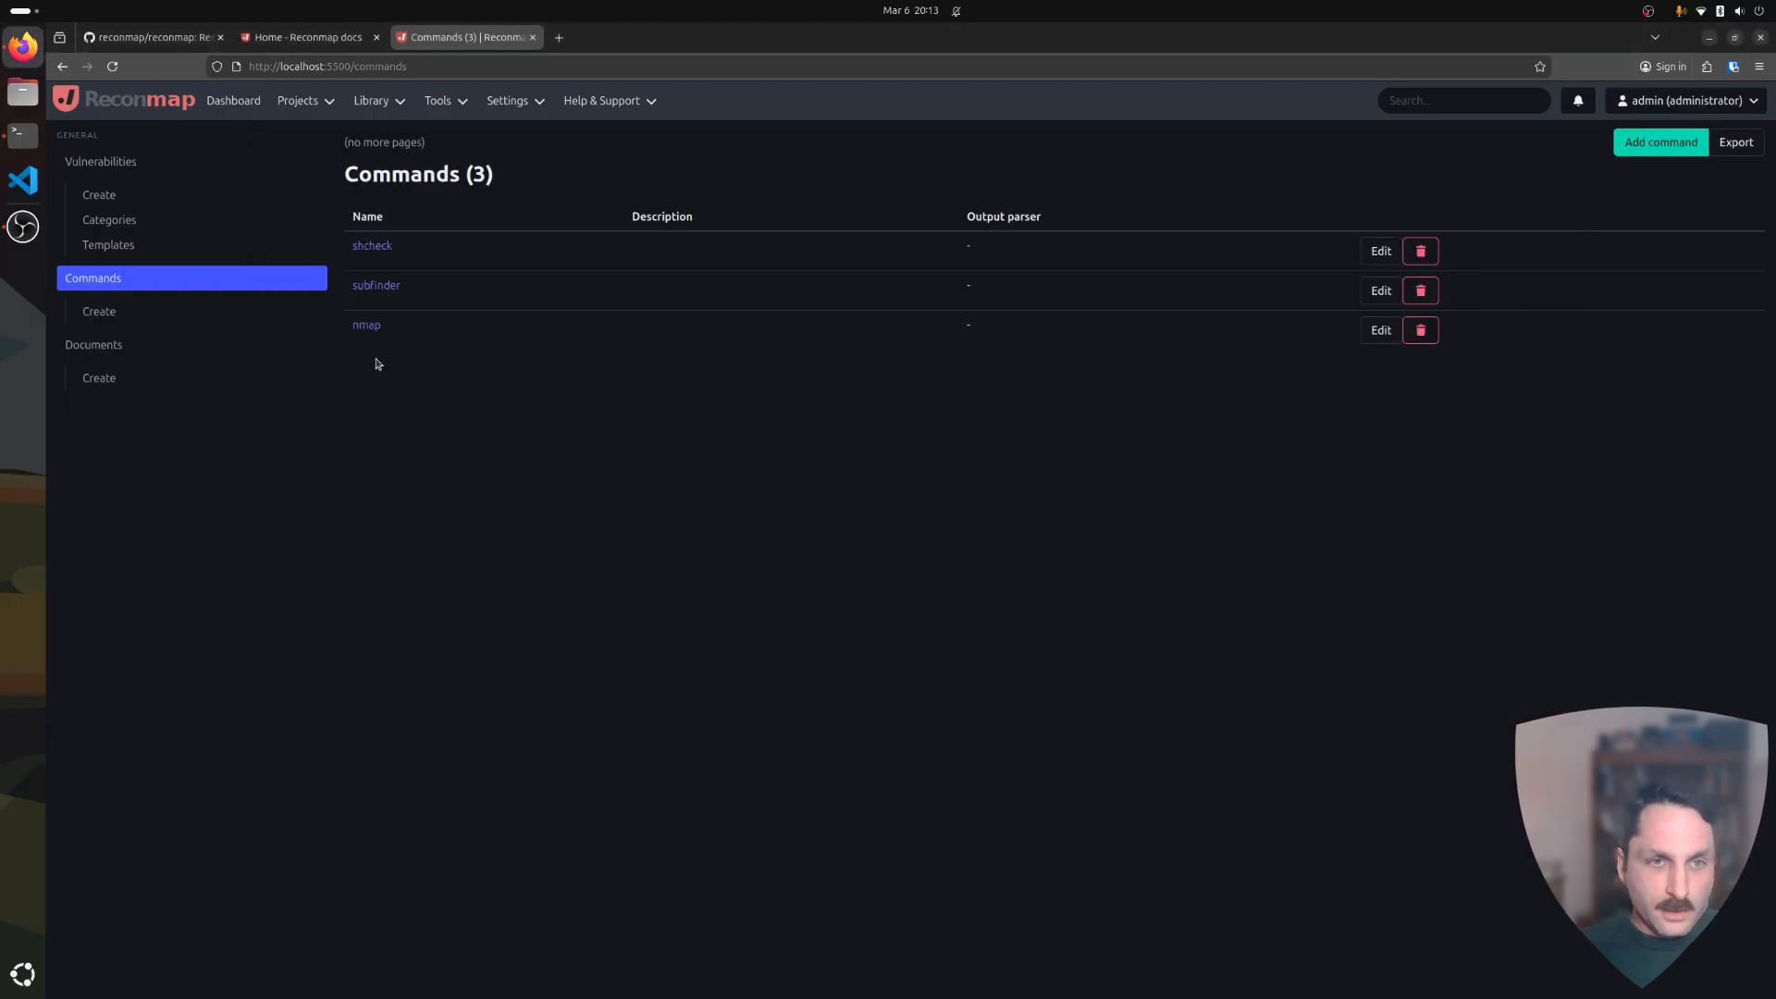
left_click(380, 245)
left_click(429, 248)
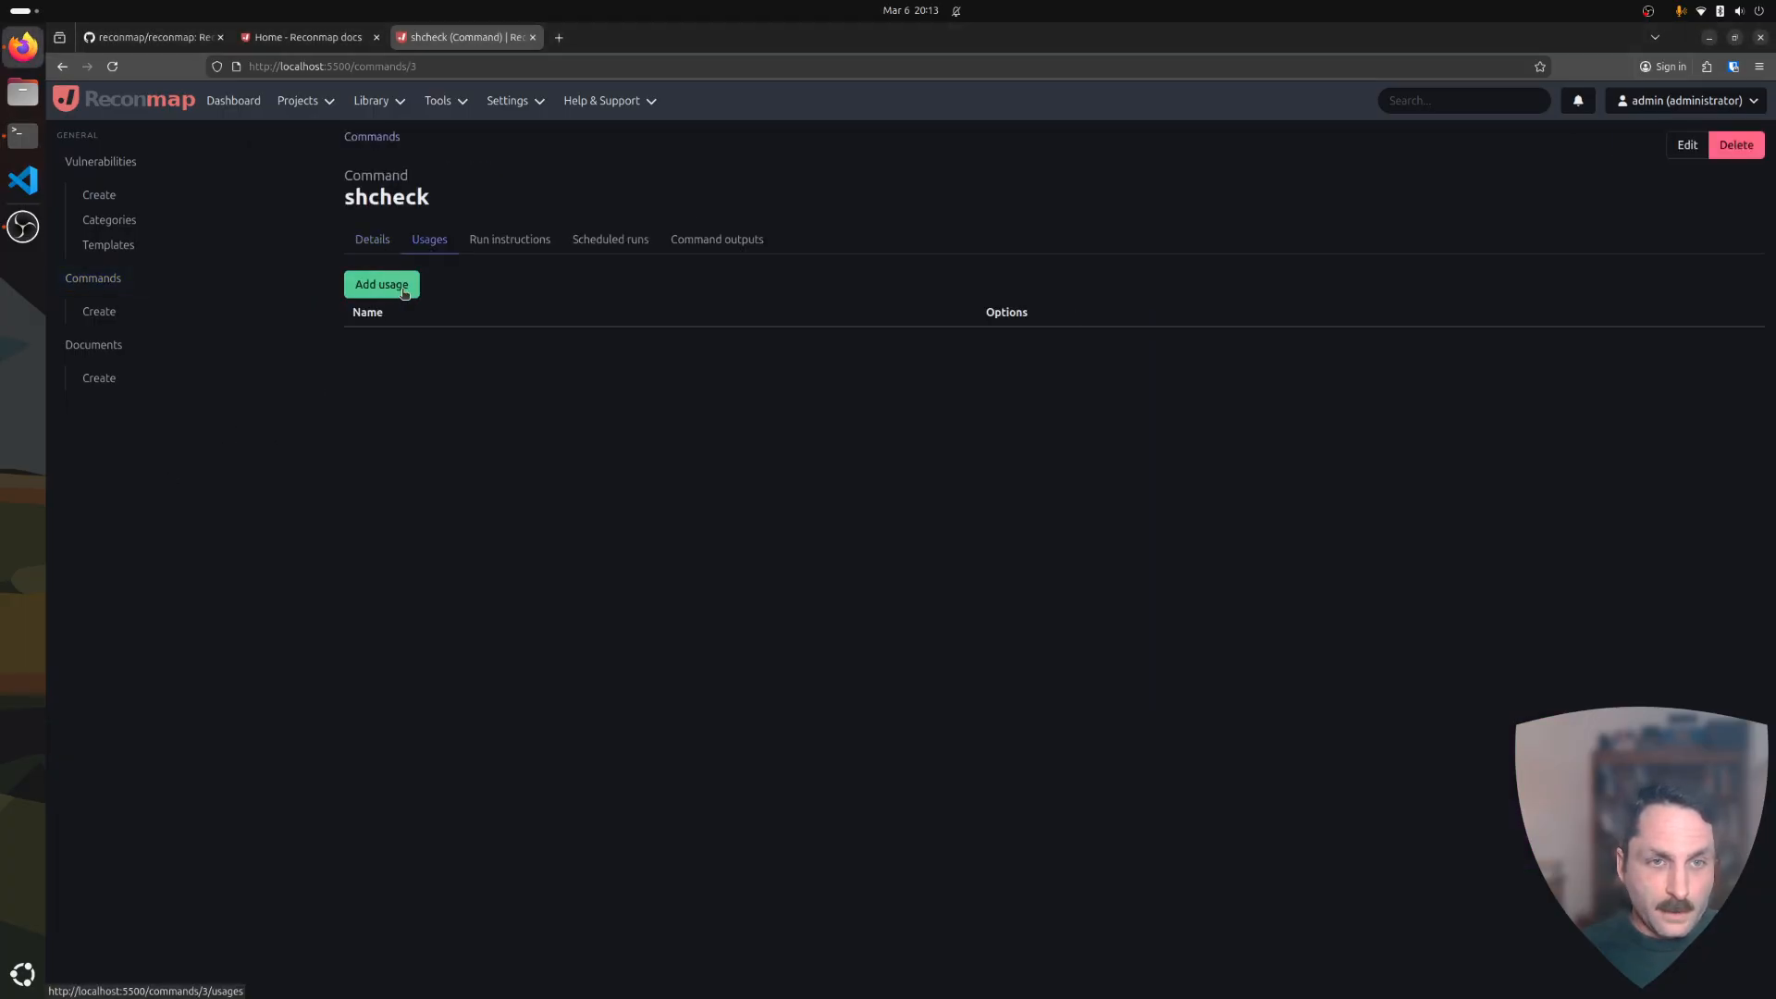
left_click(403, 293)
type("json")
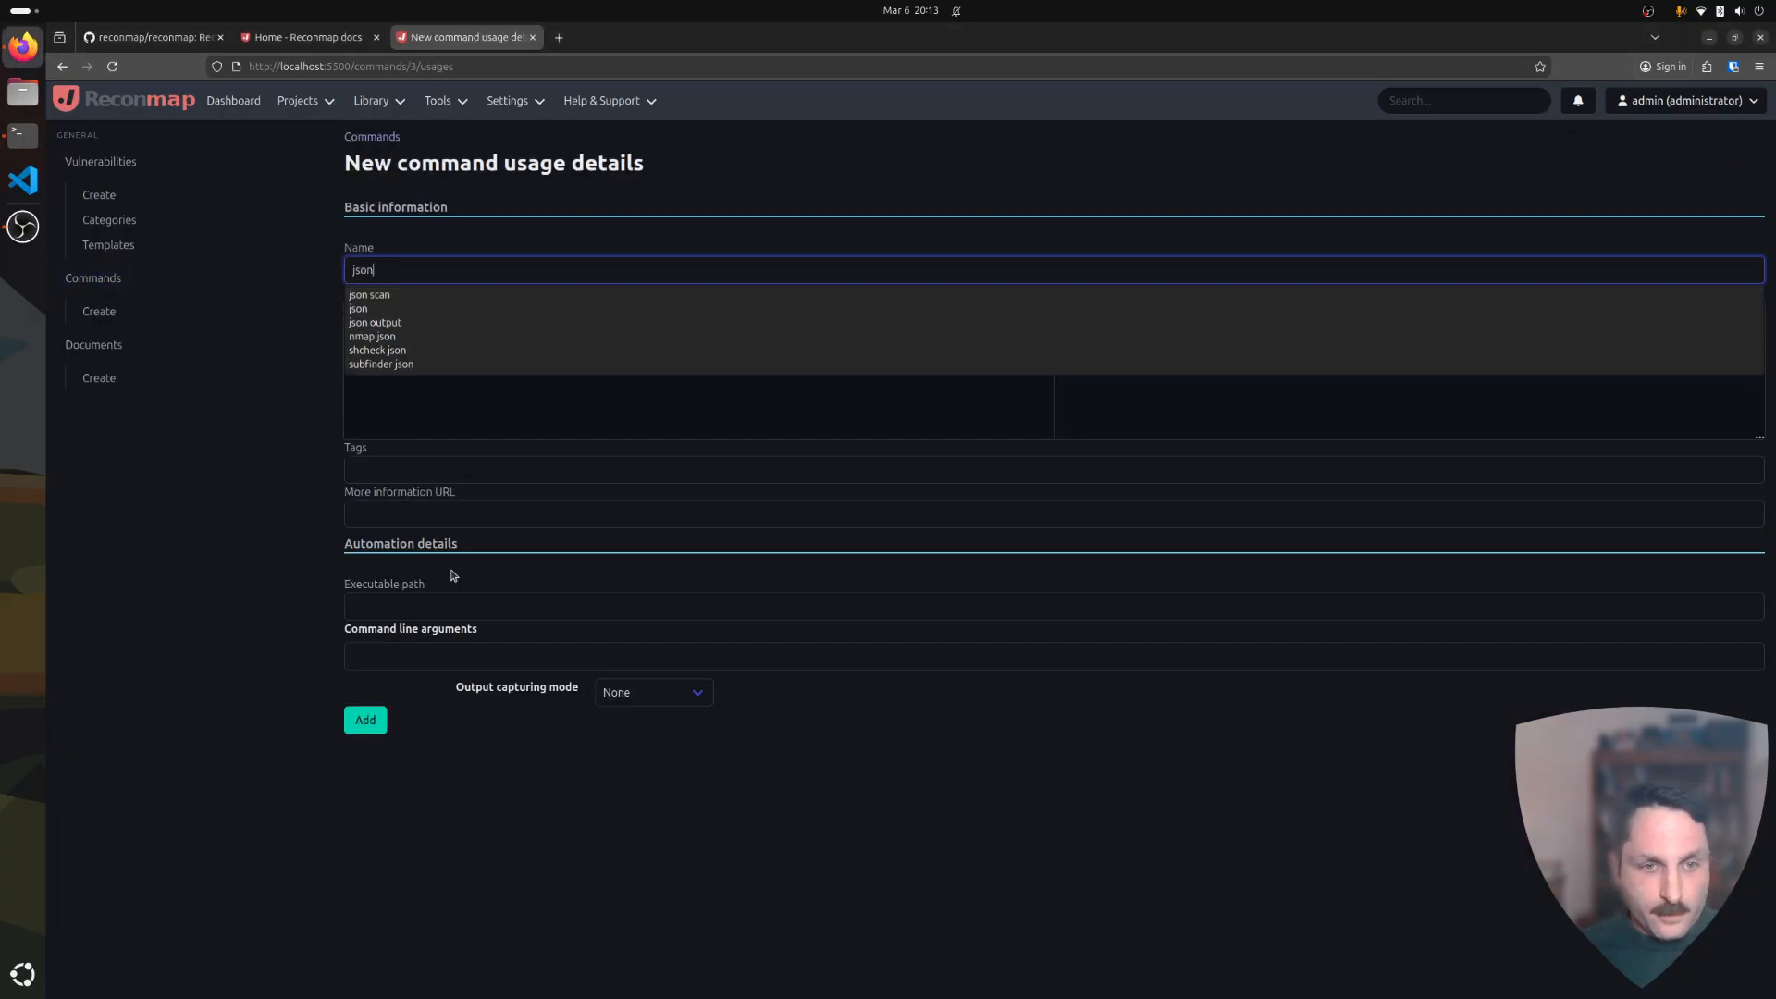
left_click(453, 607)
key("ctrl+v")
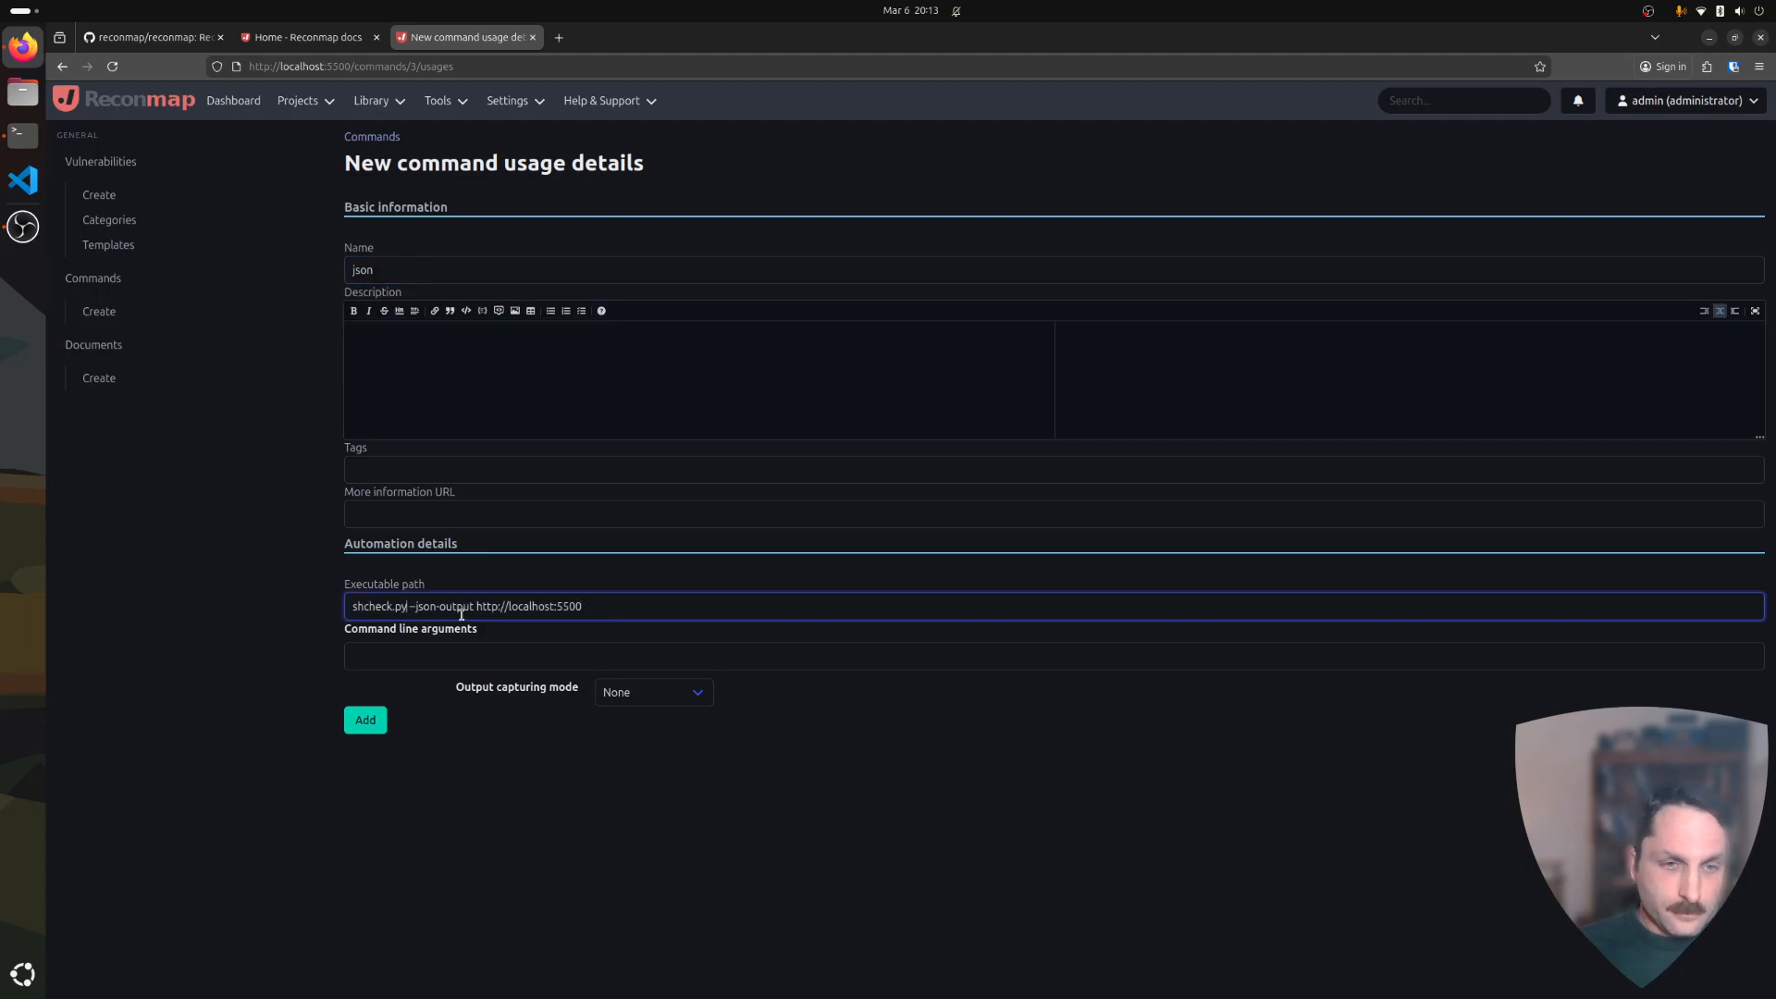
key("shift+End")
key("ctrl+x")
key("Tab")
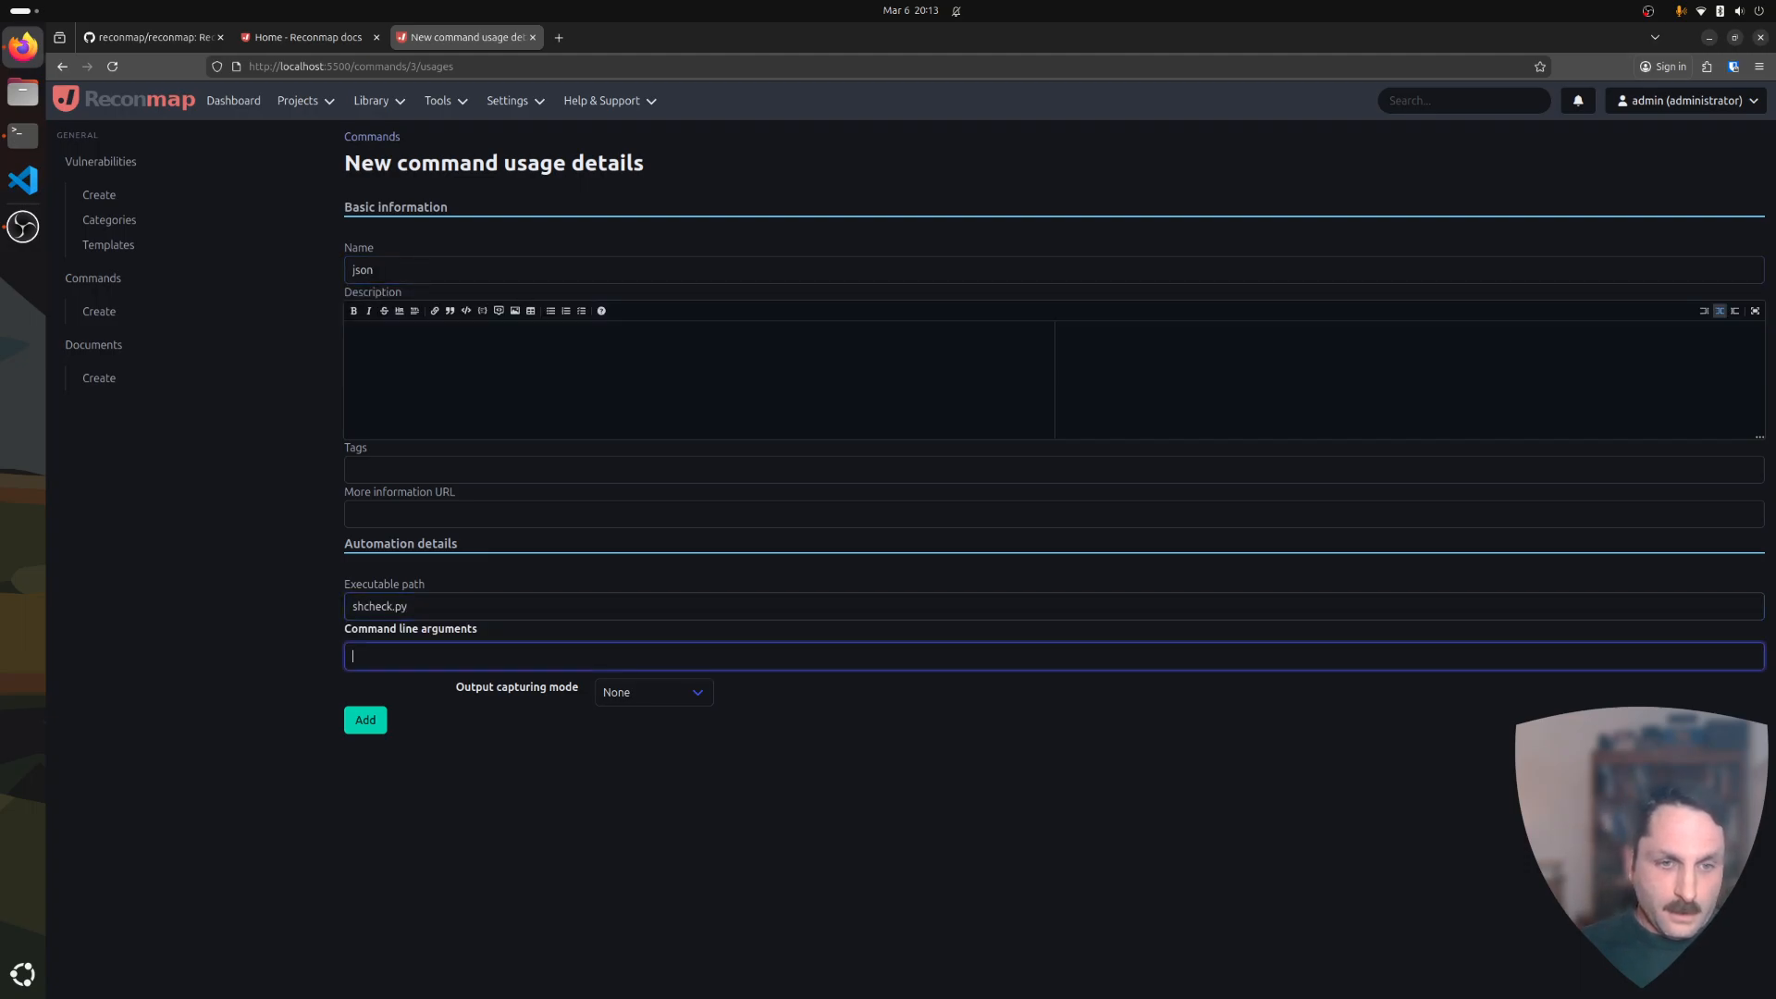
key("ctrl+v")
Capture standard output with the Shcheck parser and save the usage.
left_click(647, 692)
left_click(640, 737)
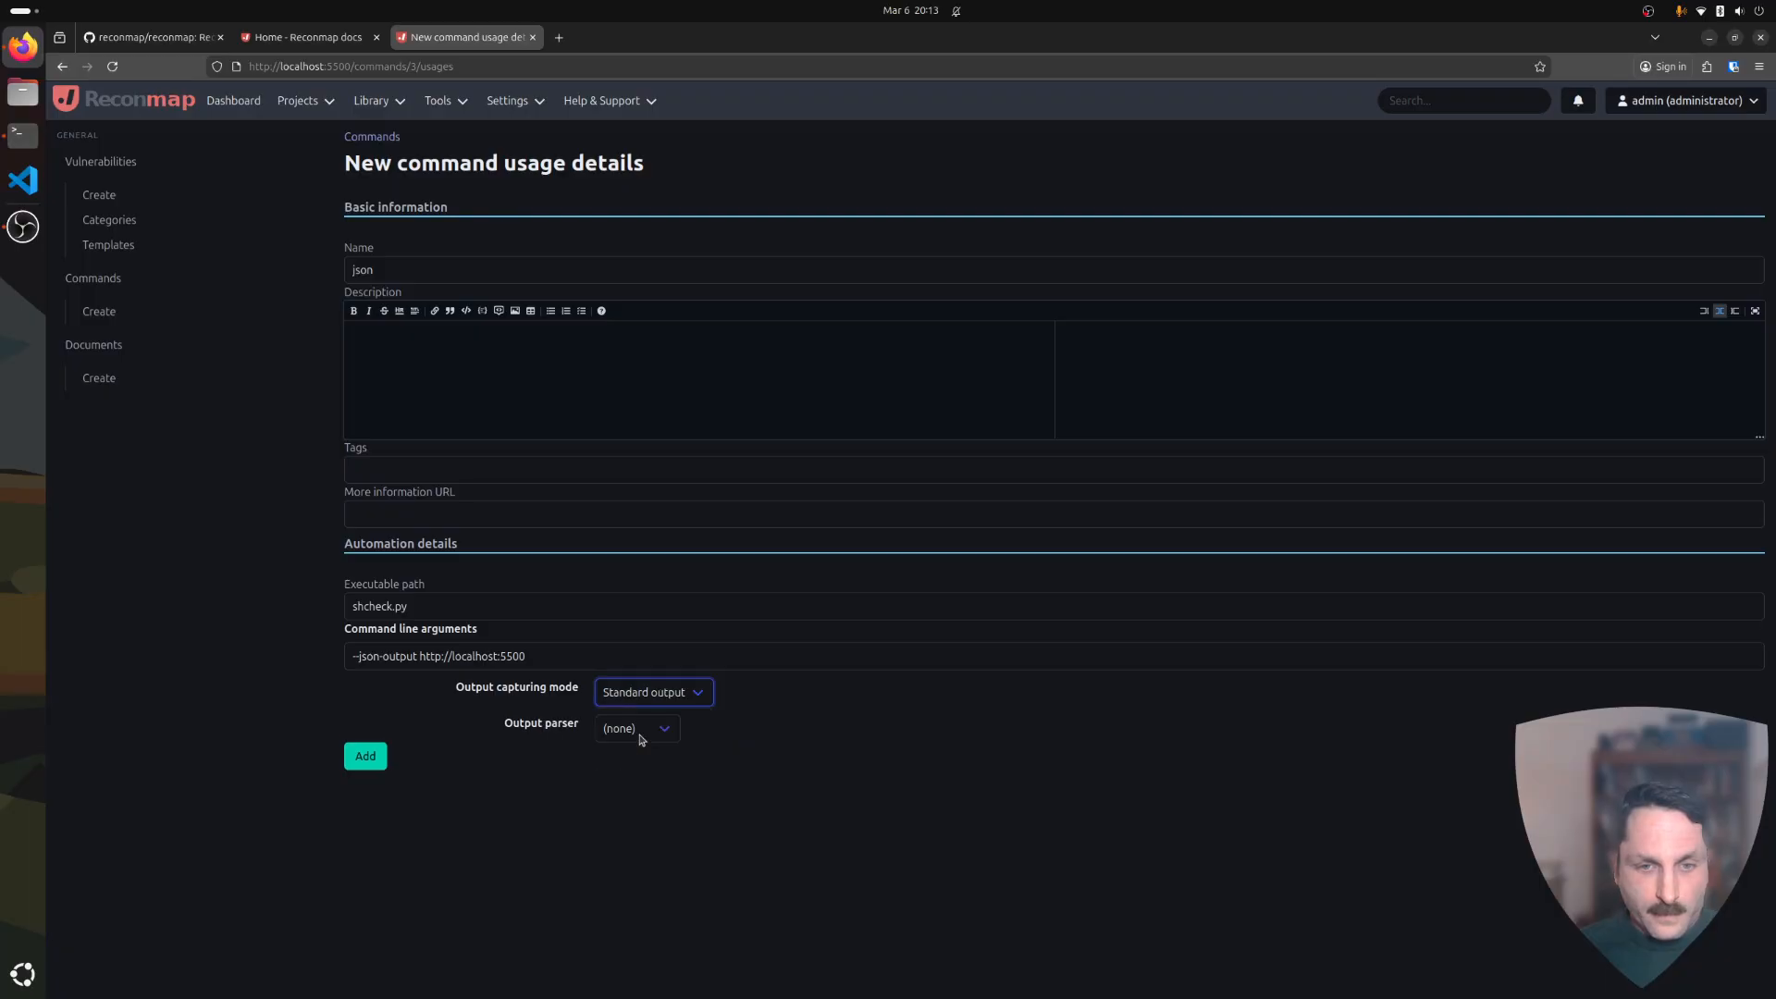
left_click(622, 729)
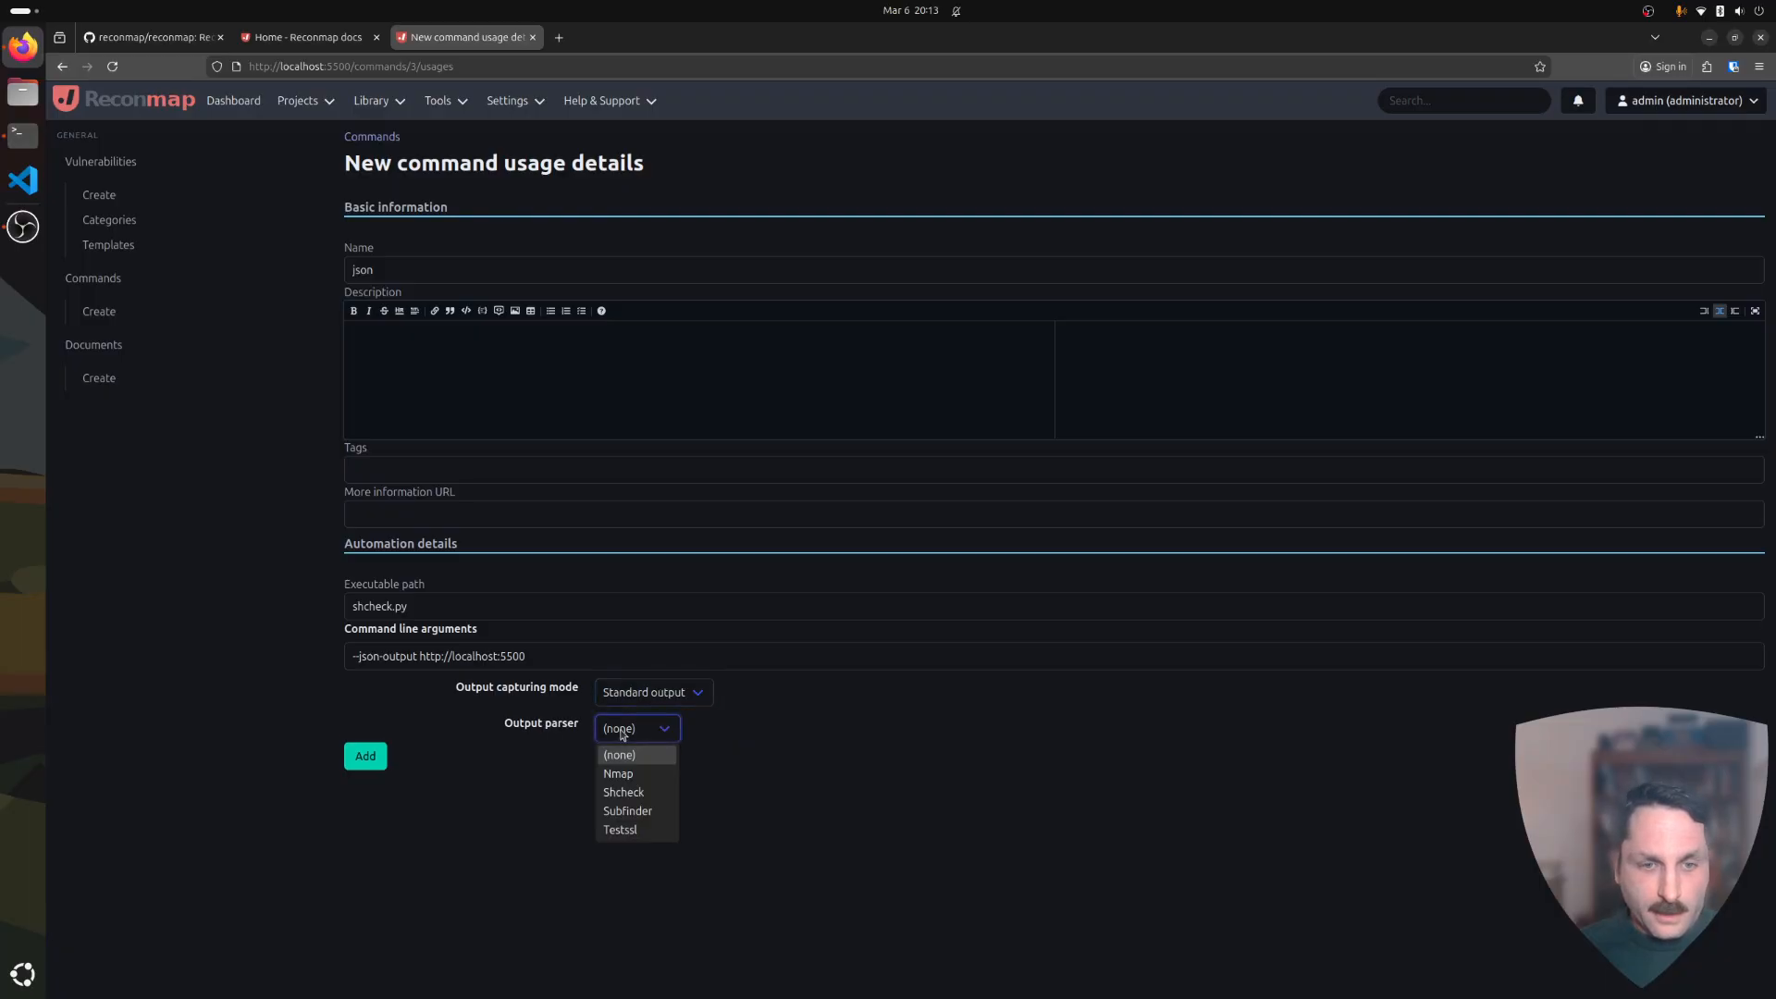
left_click(632, 792)
left_click(365, 757)
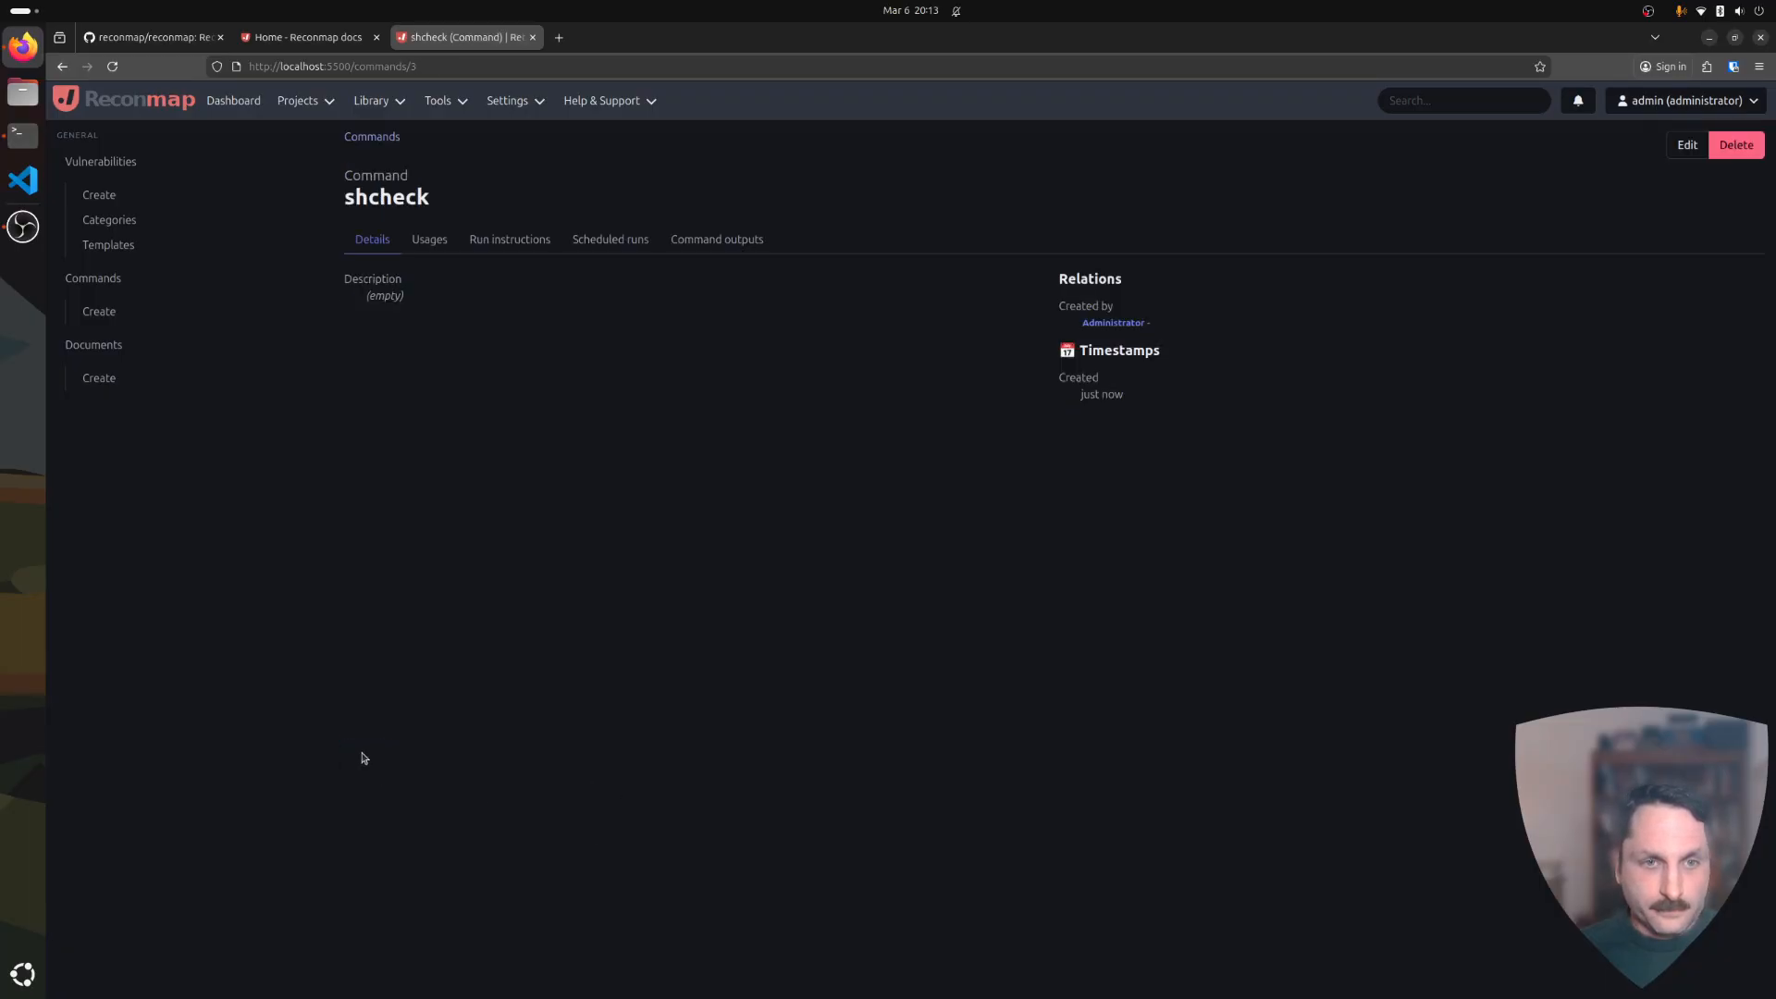
Copy the subfinder example line from the terminal and return to Reconmap's Commands list.
left_click(31, 143)
left_click_drag(262, 298, 487, 298)
triple_click(468, 304)
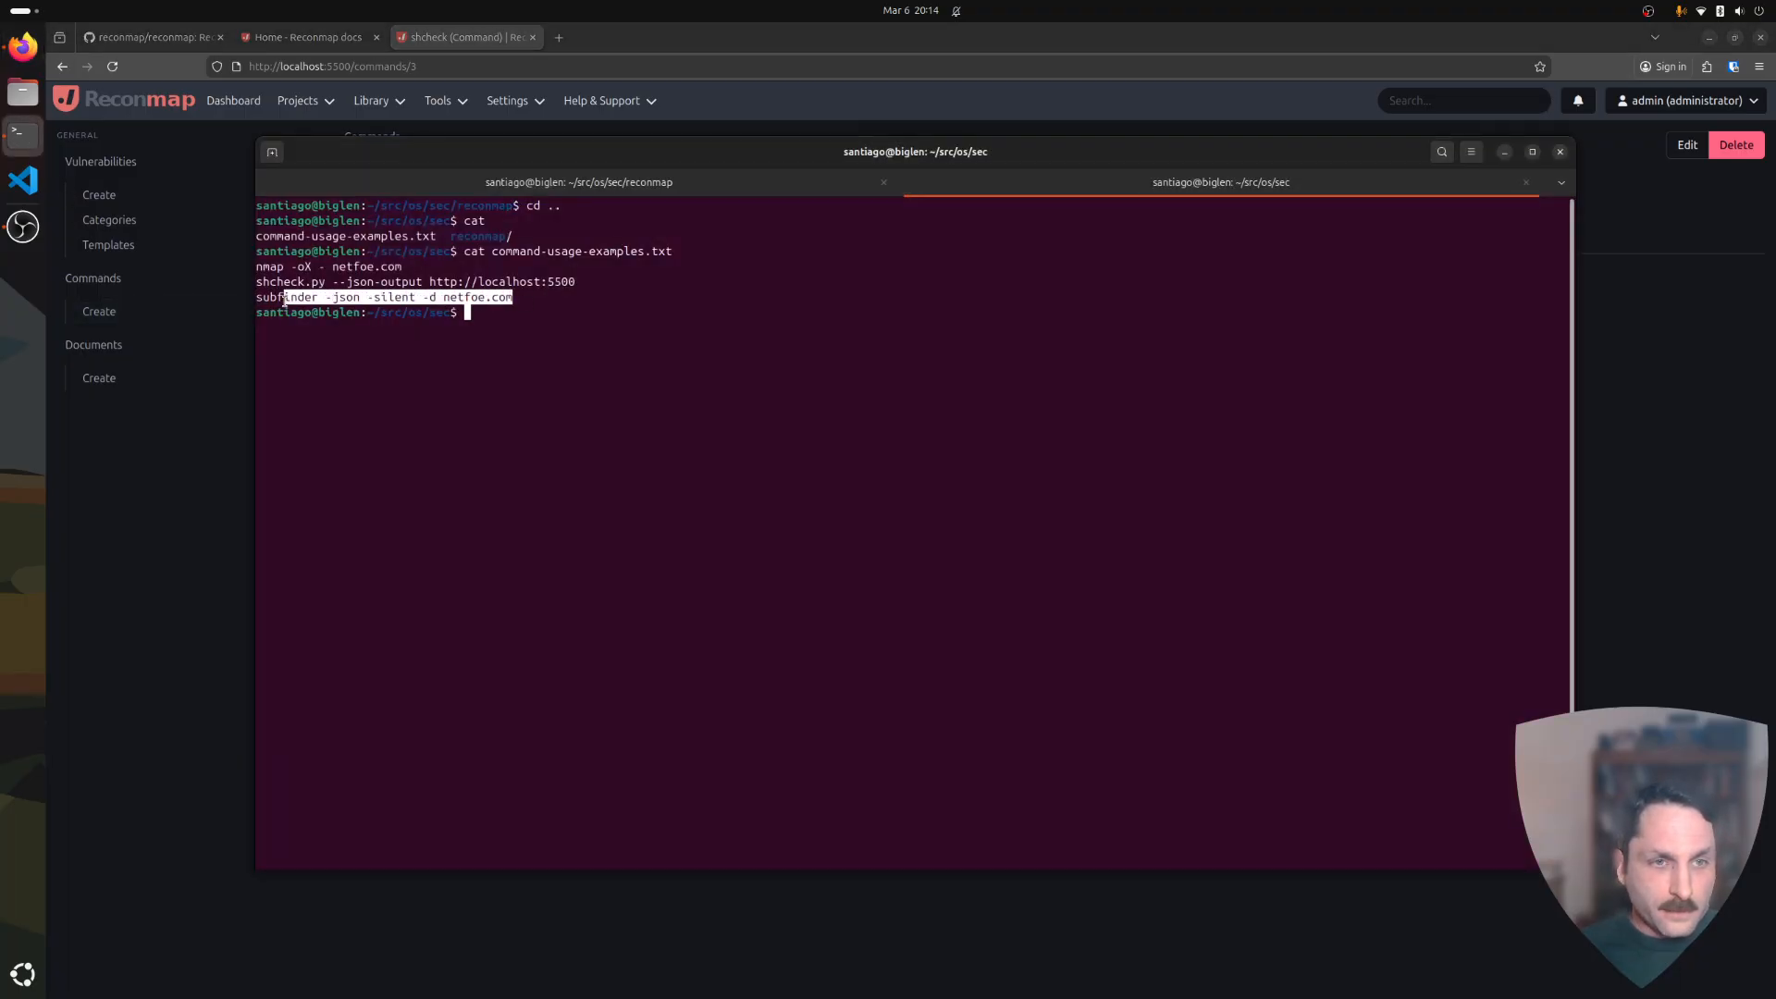
right_click(284, 317)
left_click(187, 503)
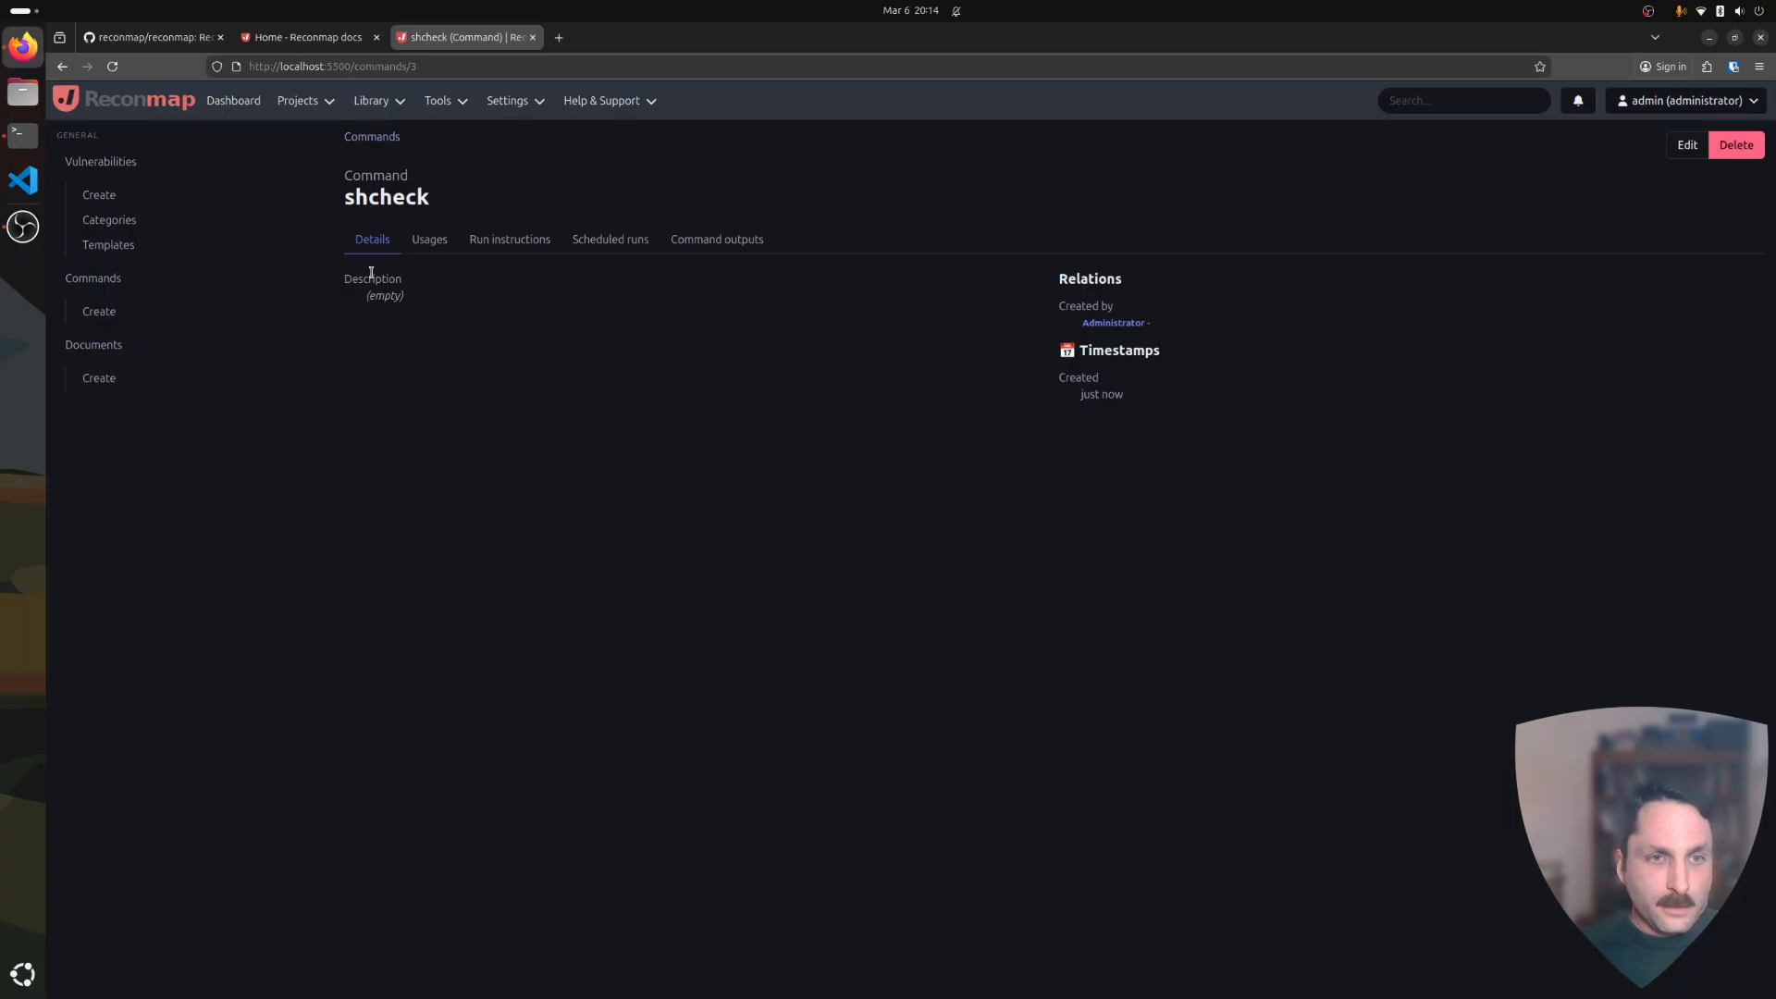
left_click(148, 278)
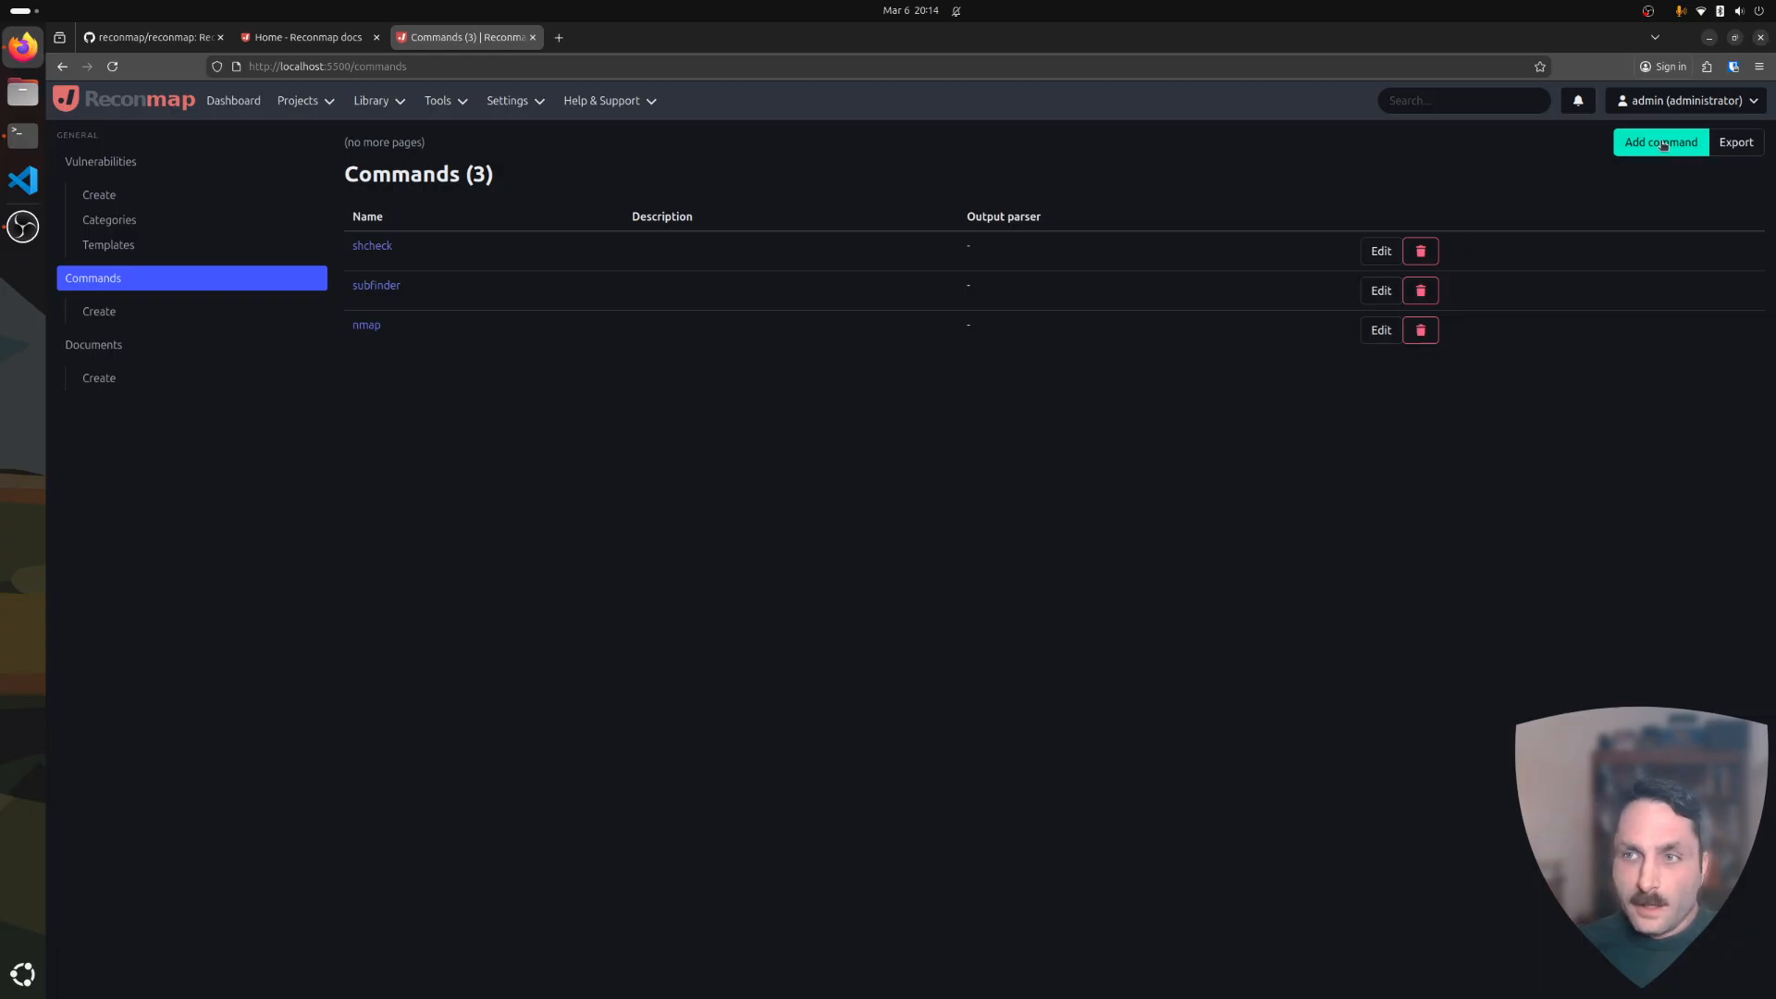
Start a new usage named 'json' on the subfinder command.
left_click(359, 286)
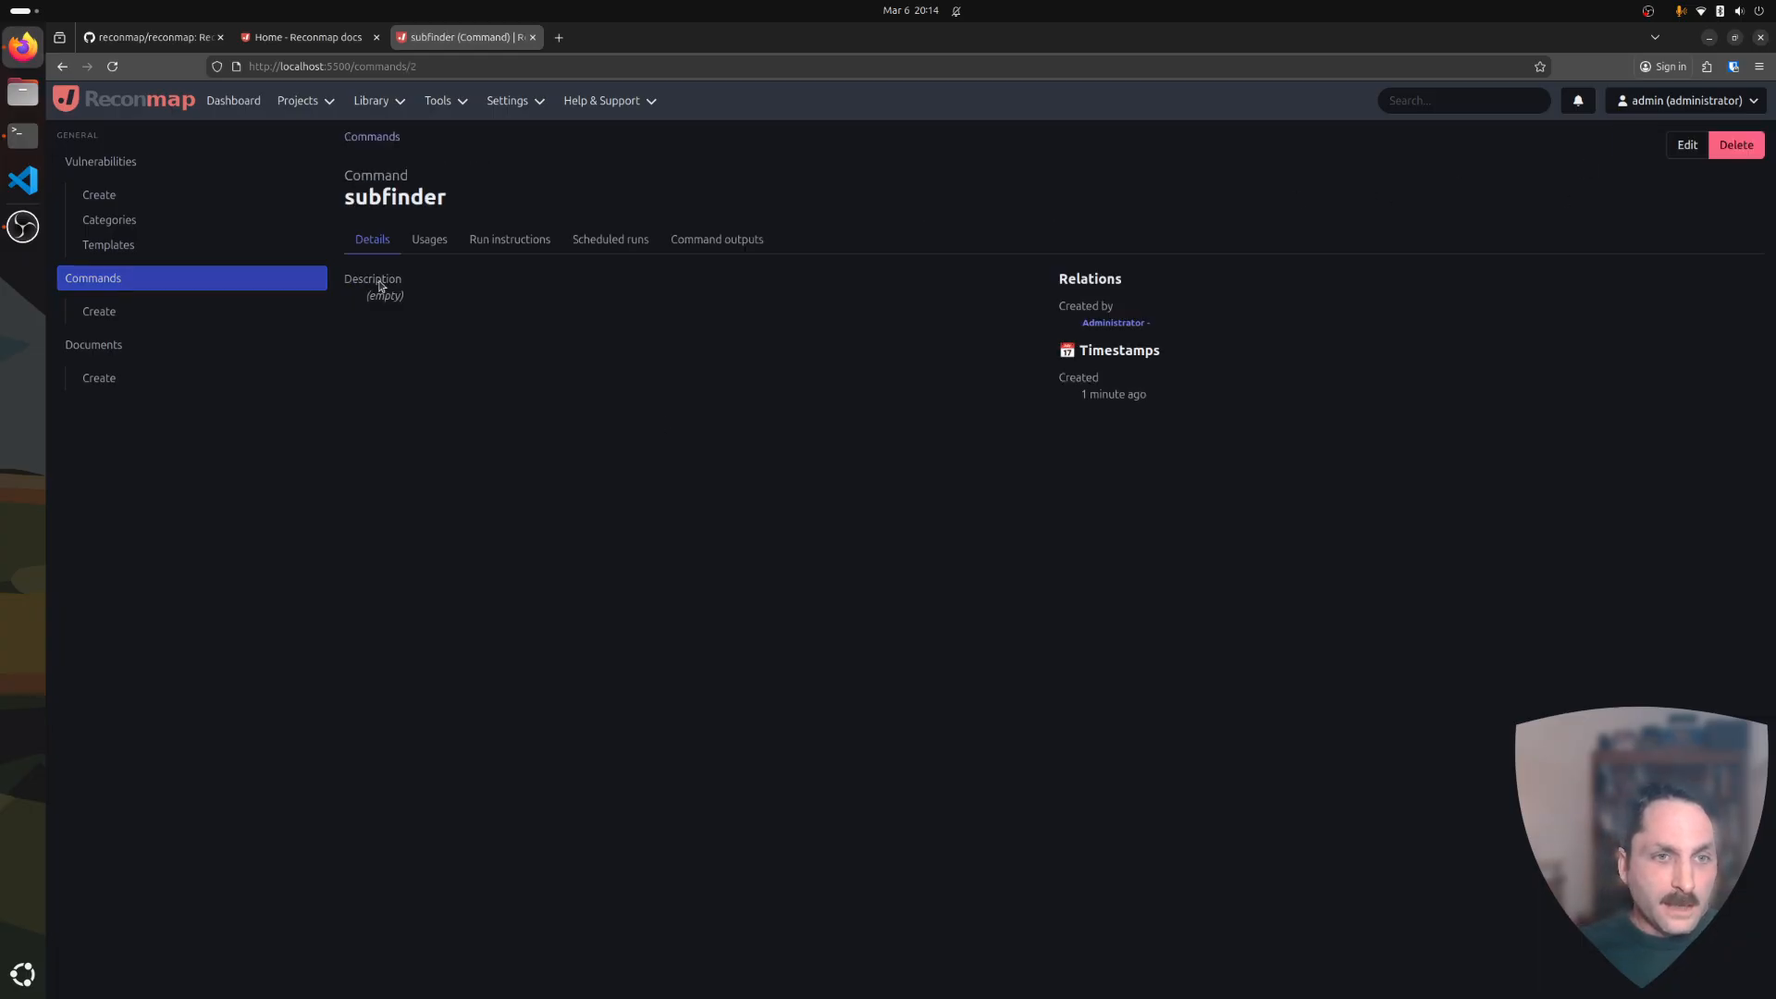
left_click(428, 243)
left_click(407, 291)
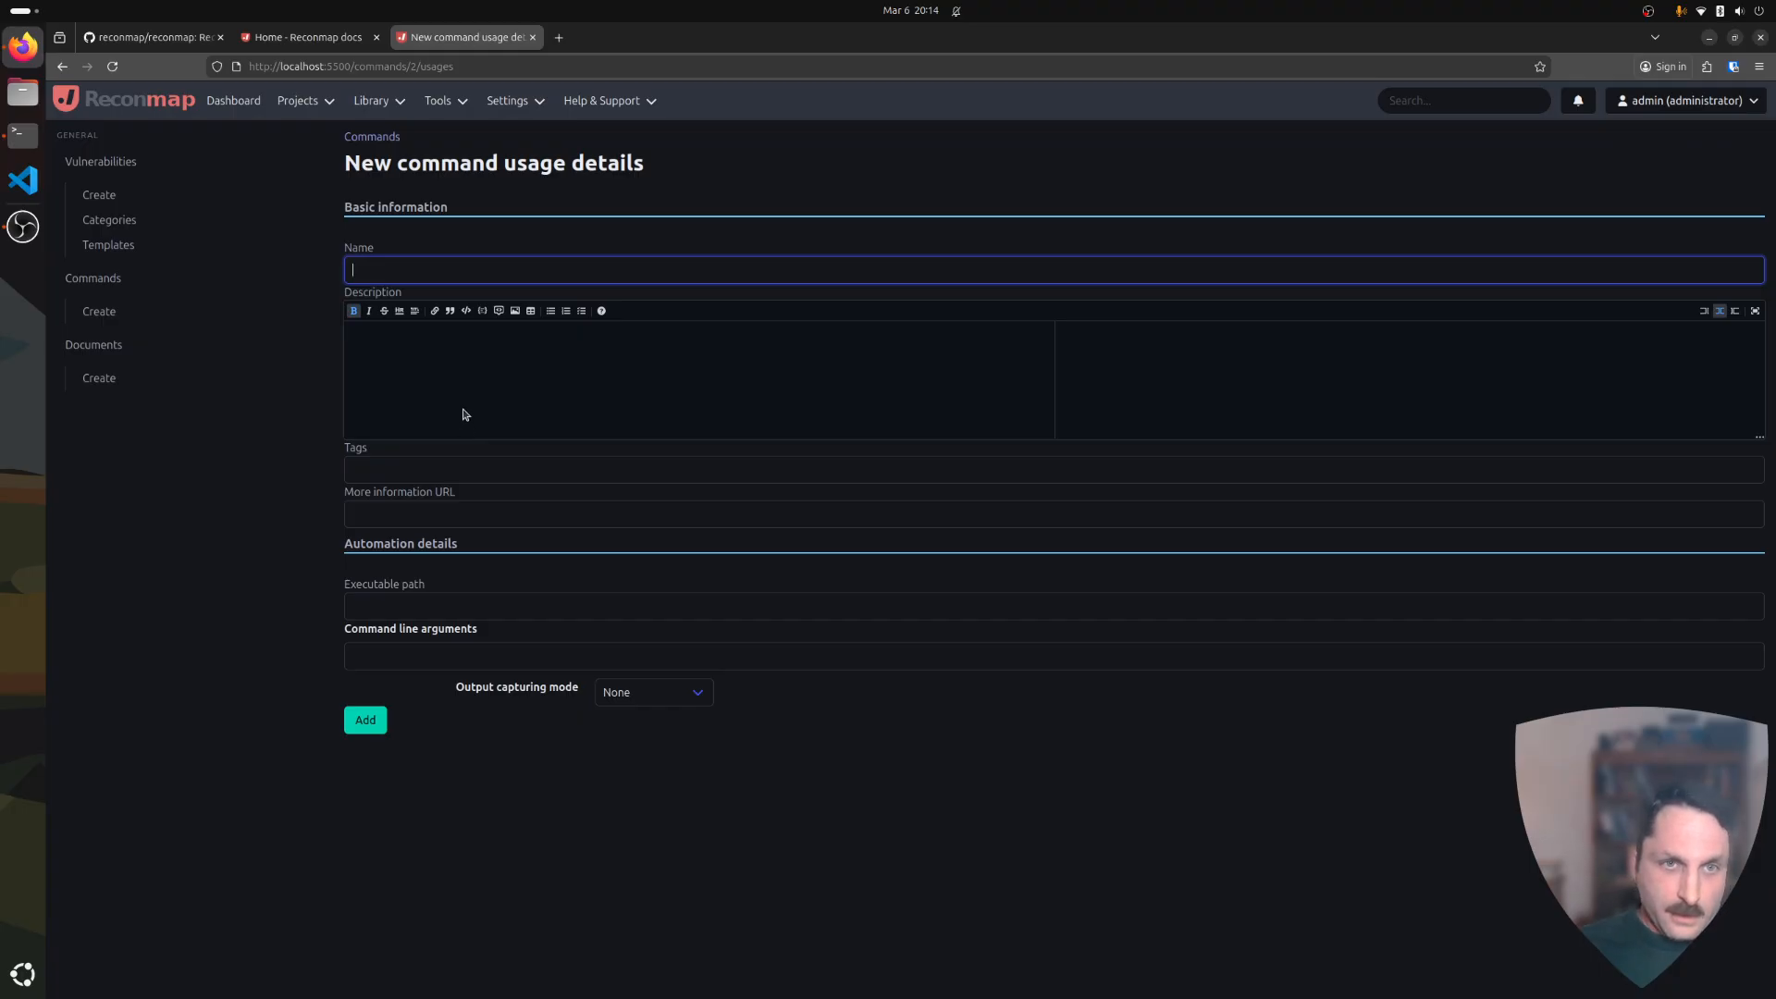
type("json")
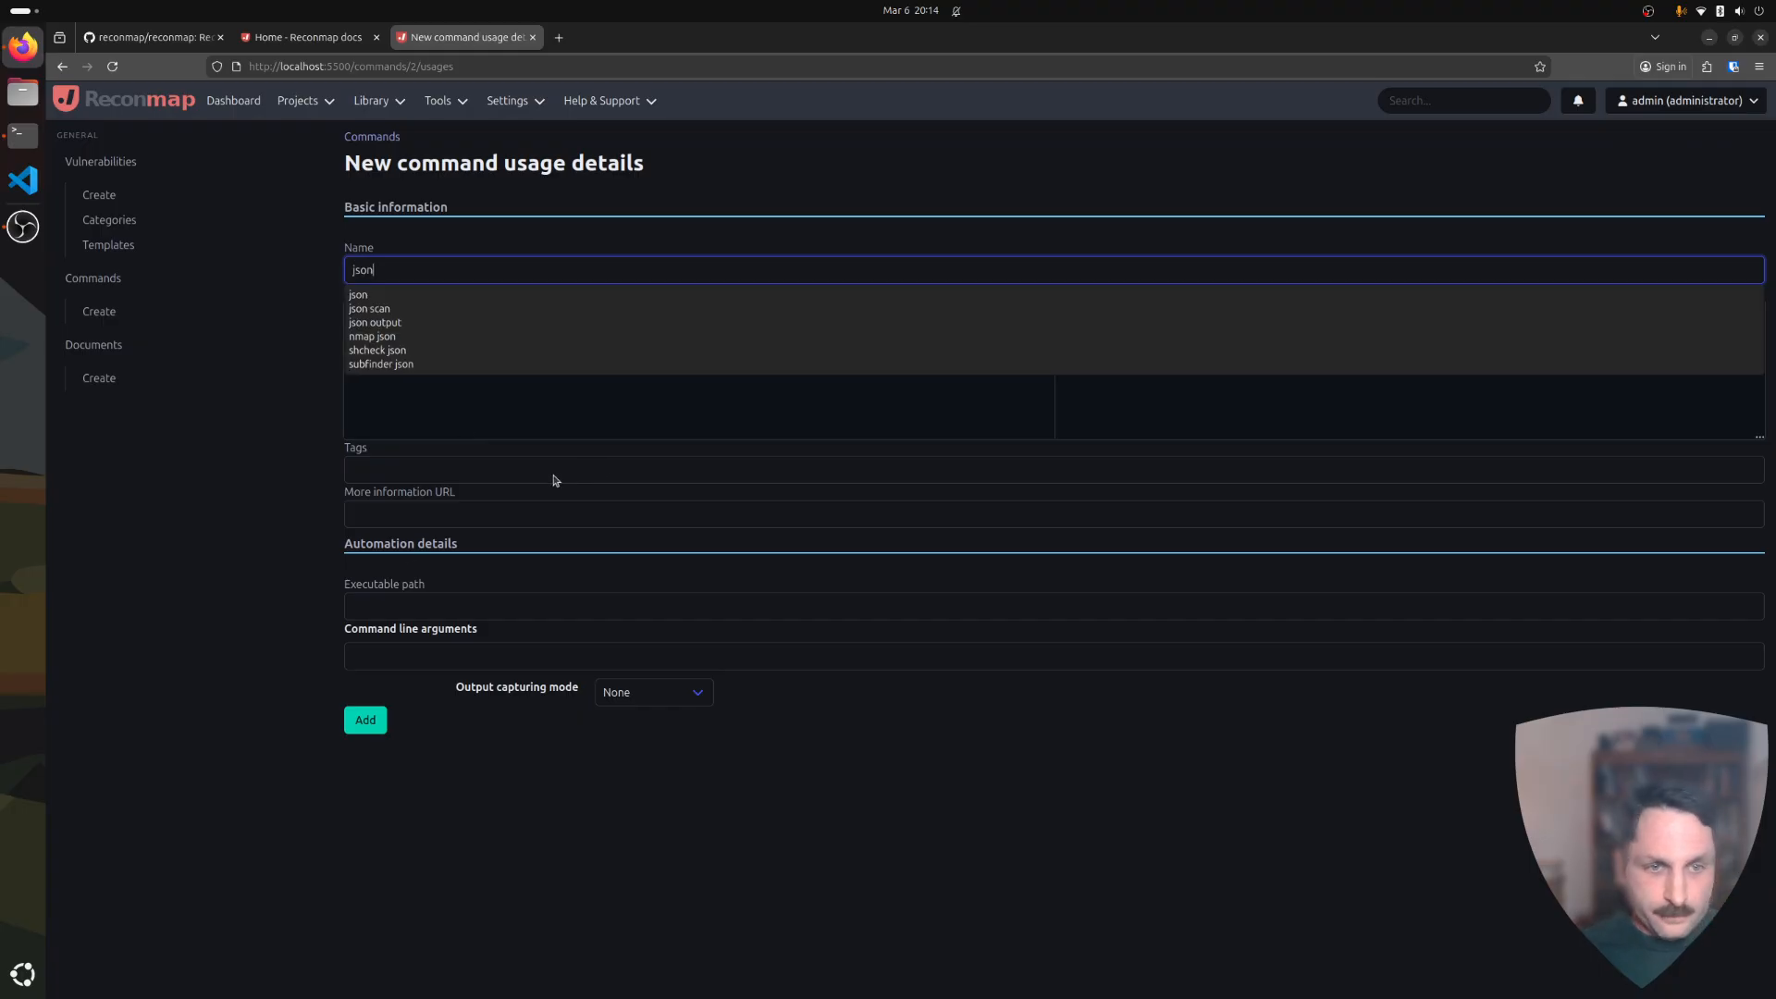
Set executable subfinder with arguments '-json -silent -d netfoe.com'.
left_click(385, 599)
key("ctrl+v")
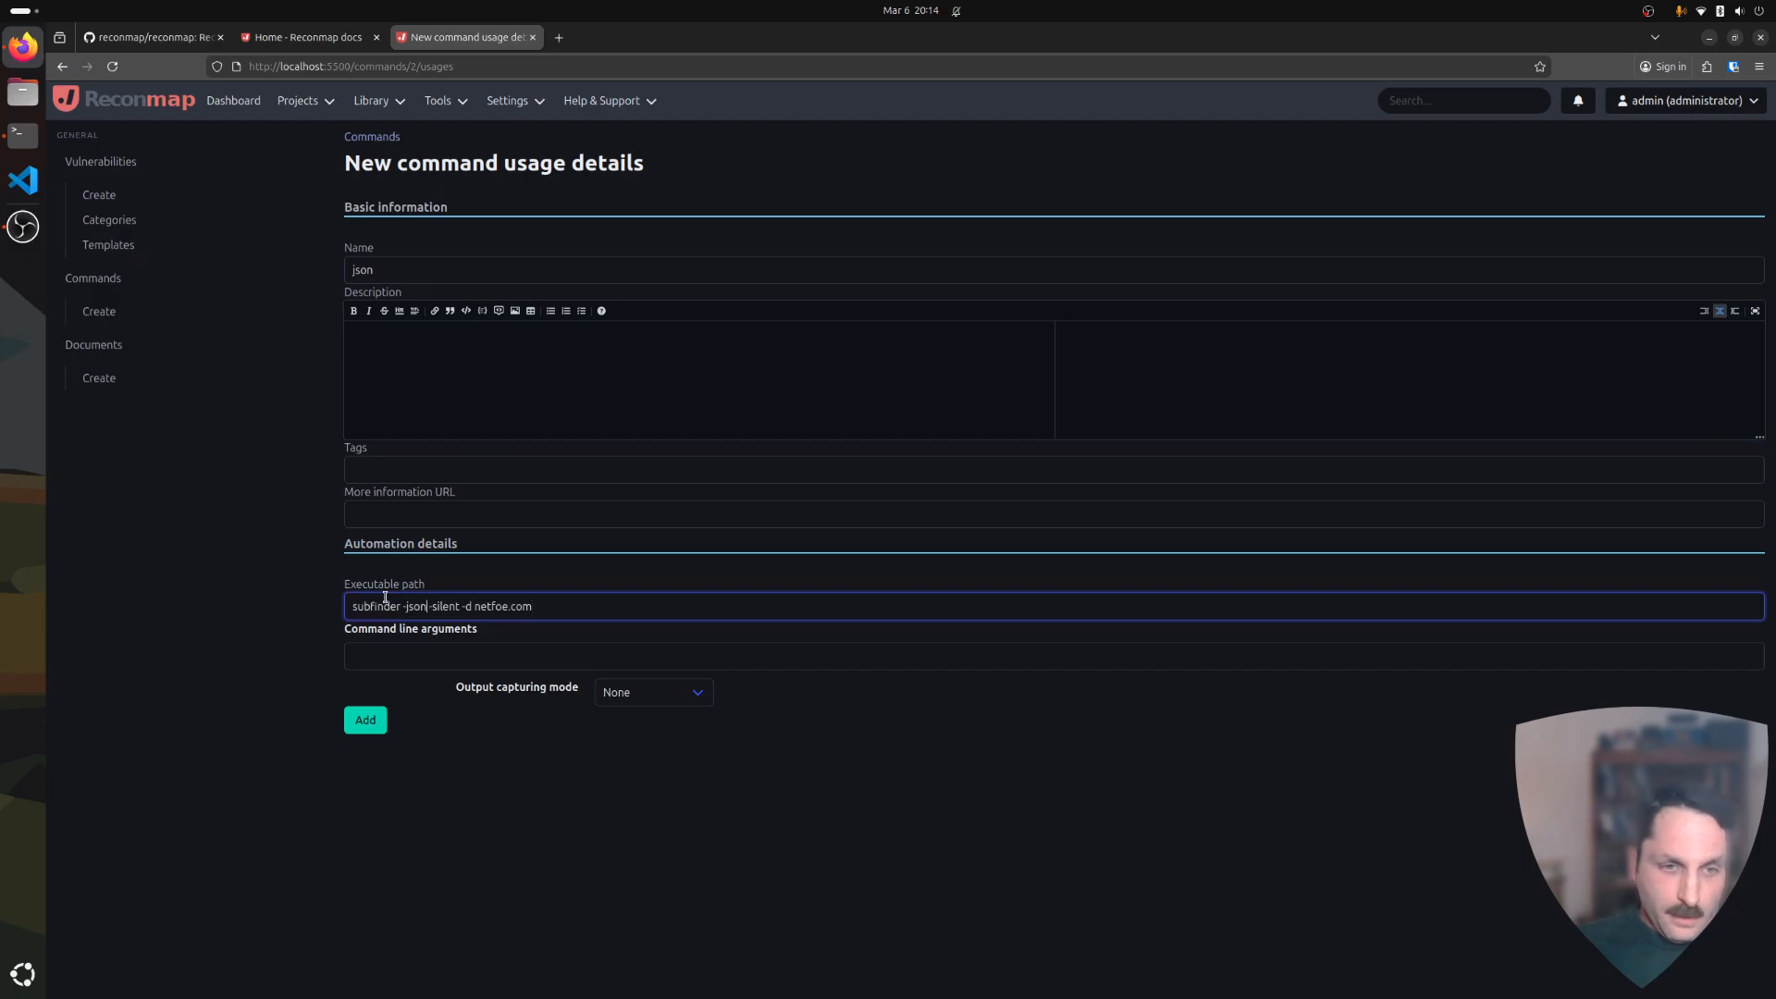
key("shift+End")
key("ctrl+x")
key("Tab")
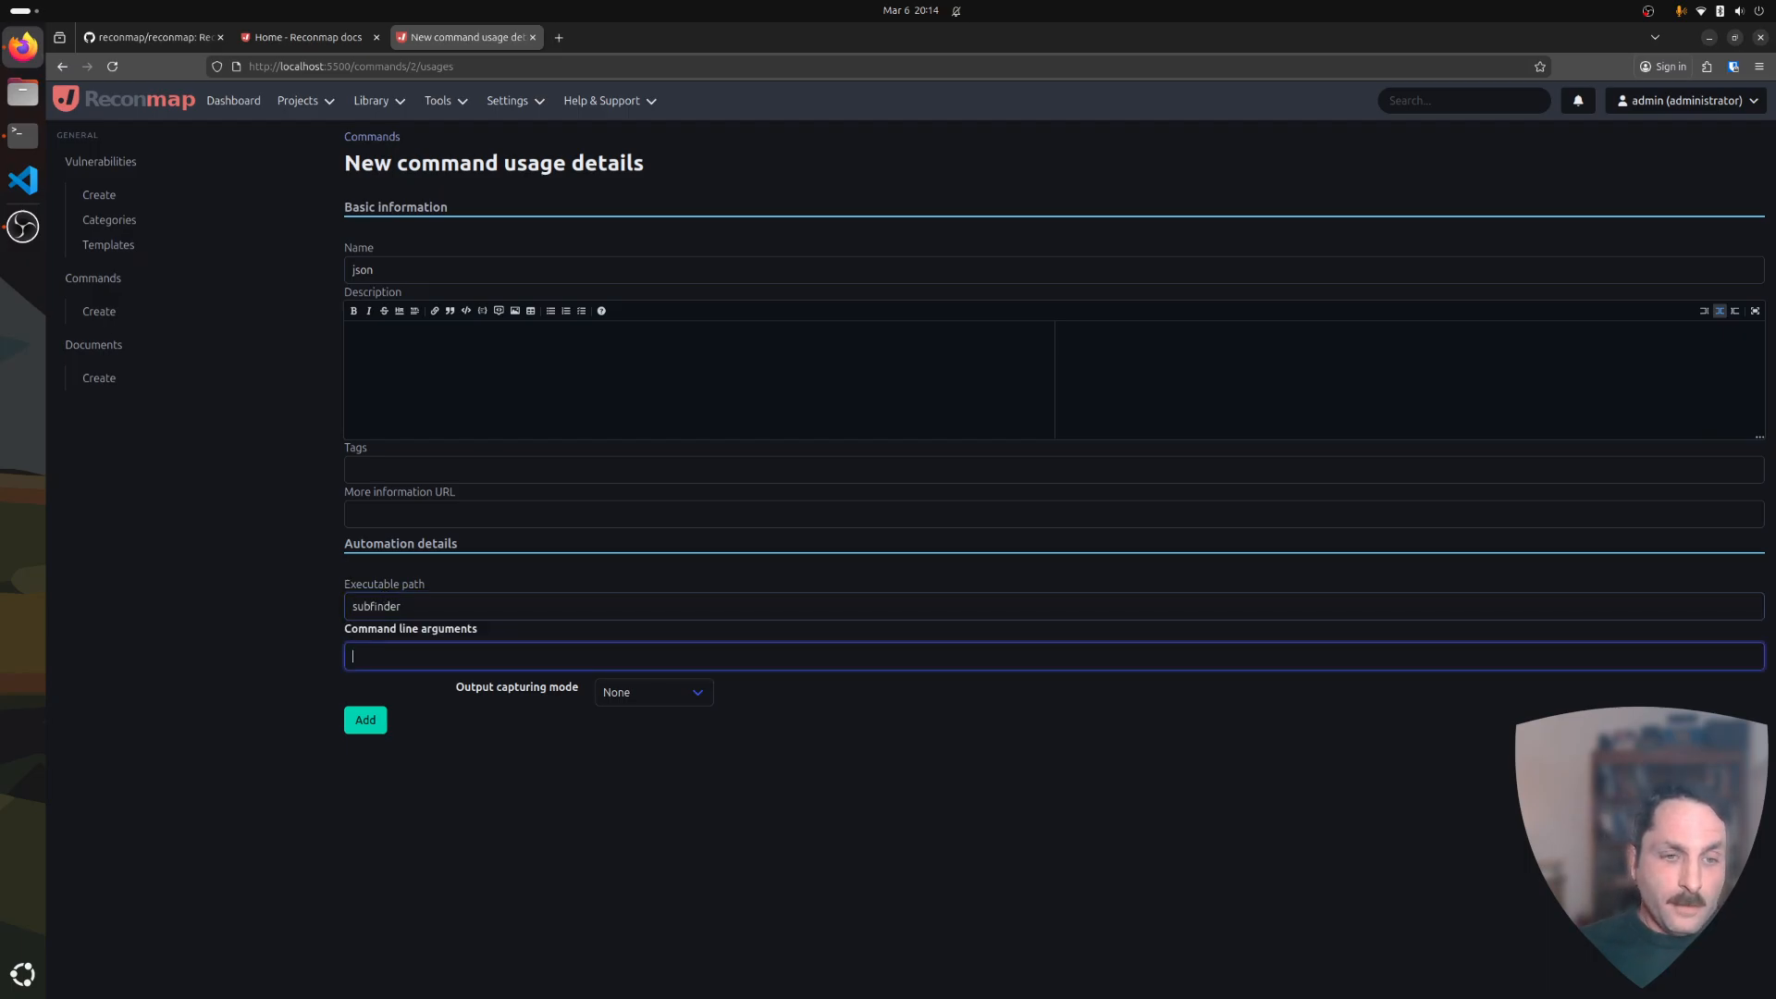
key("ctrl+v")
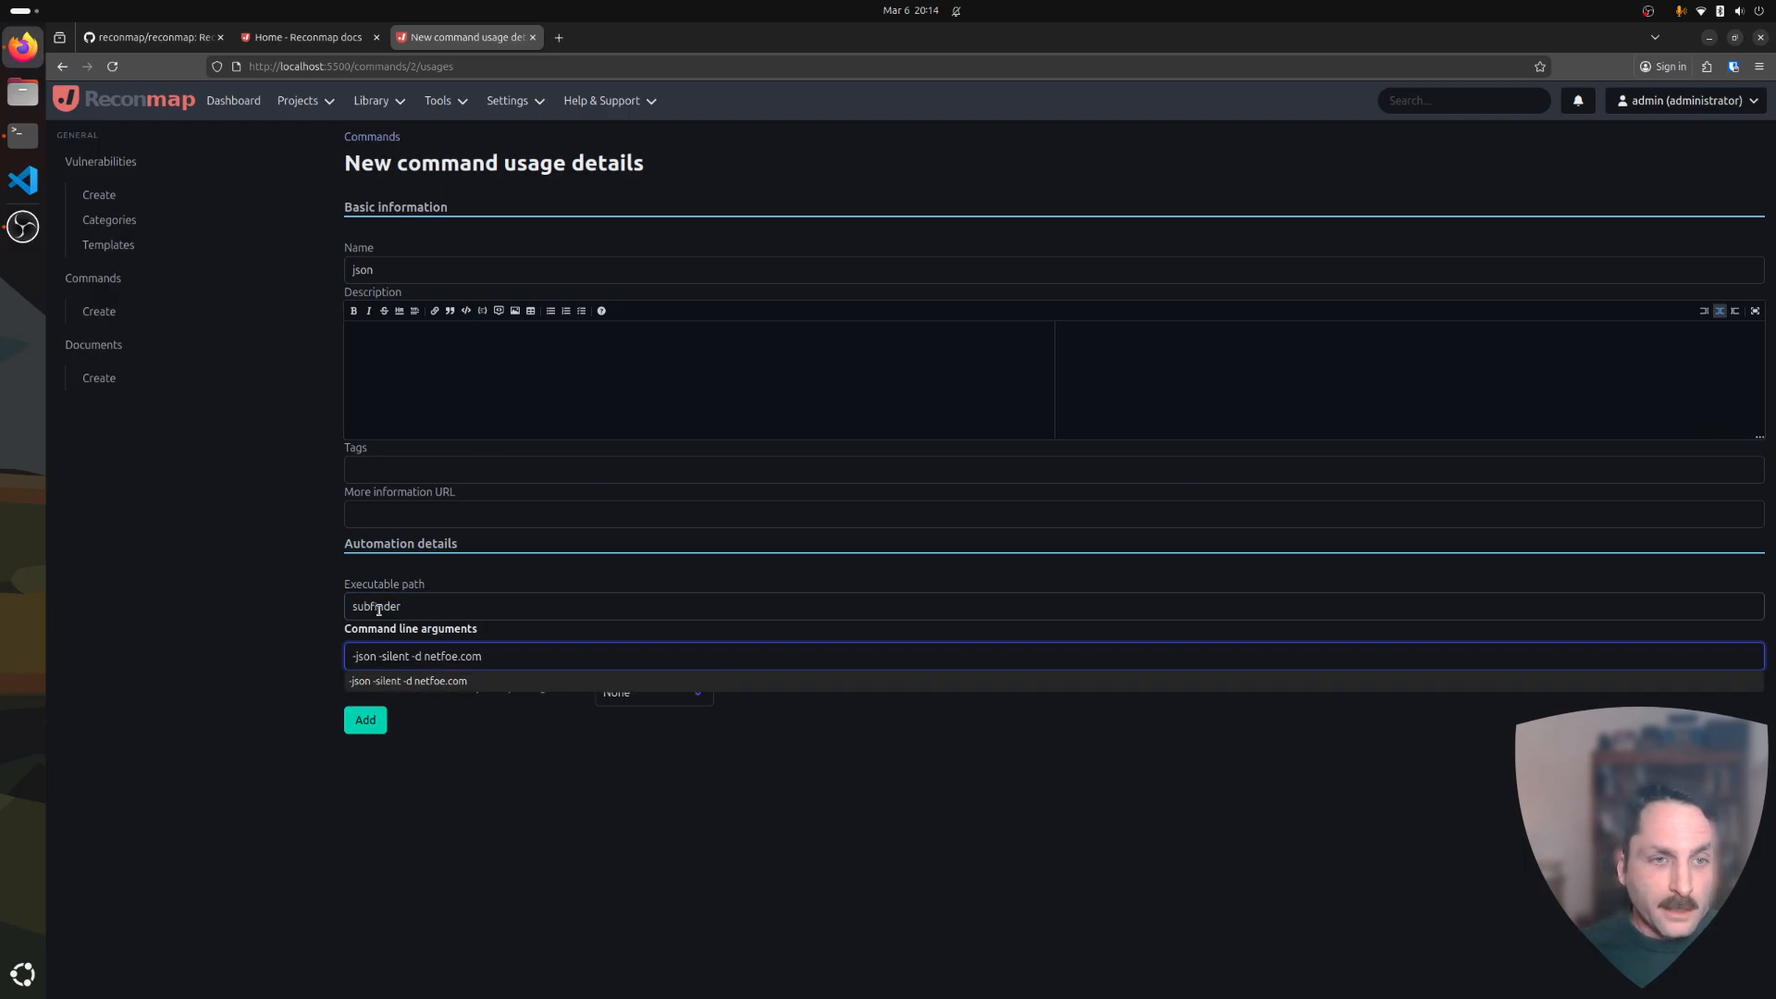
left_click(269, 611)
Capture standard output with the Subfinder parser and save the usage.
left_click(626, 696)
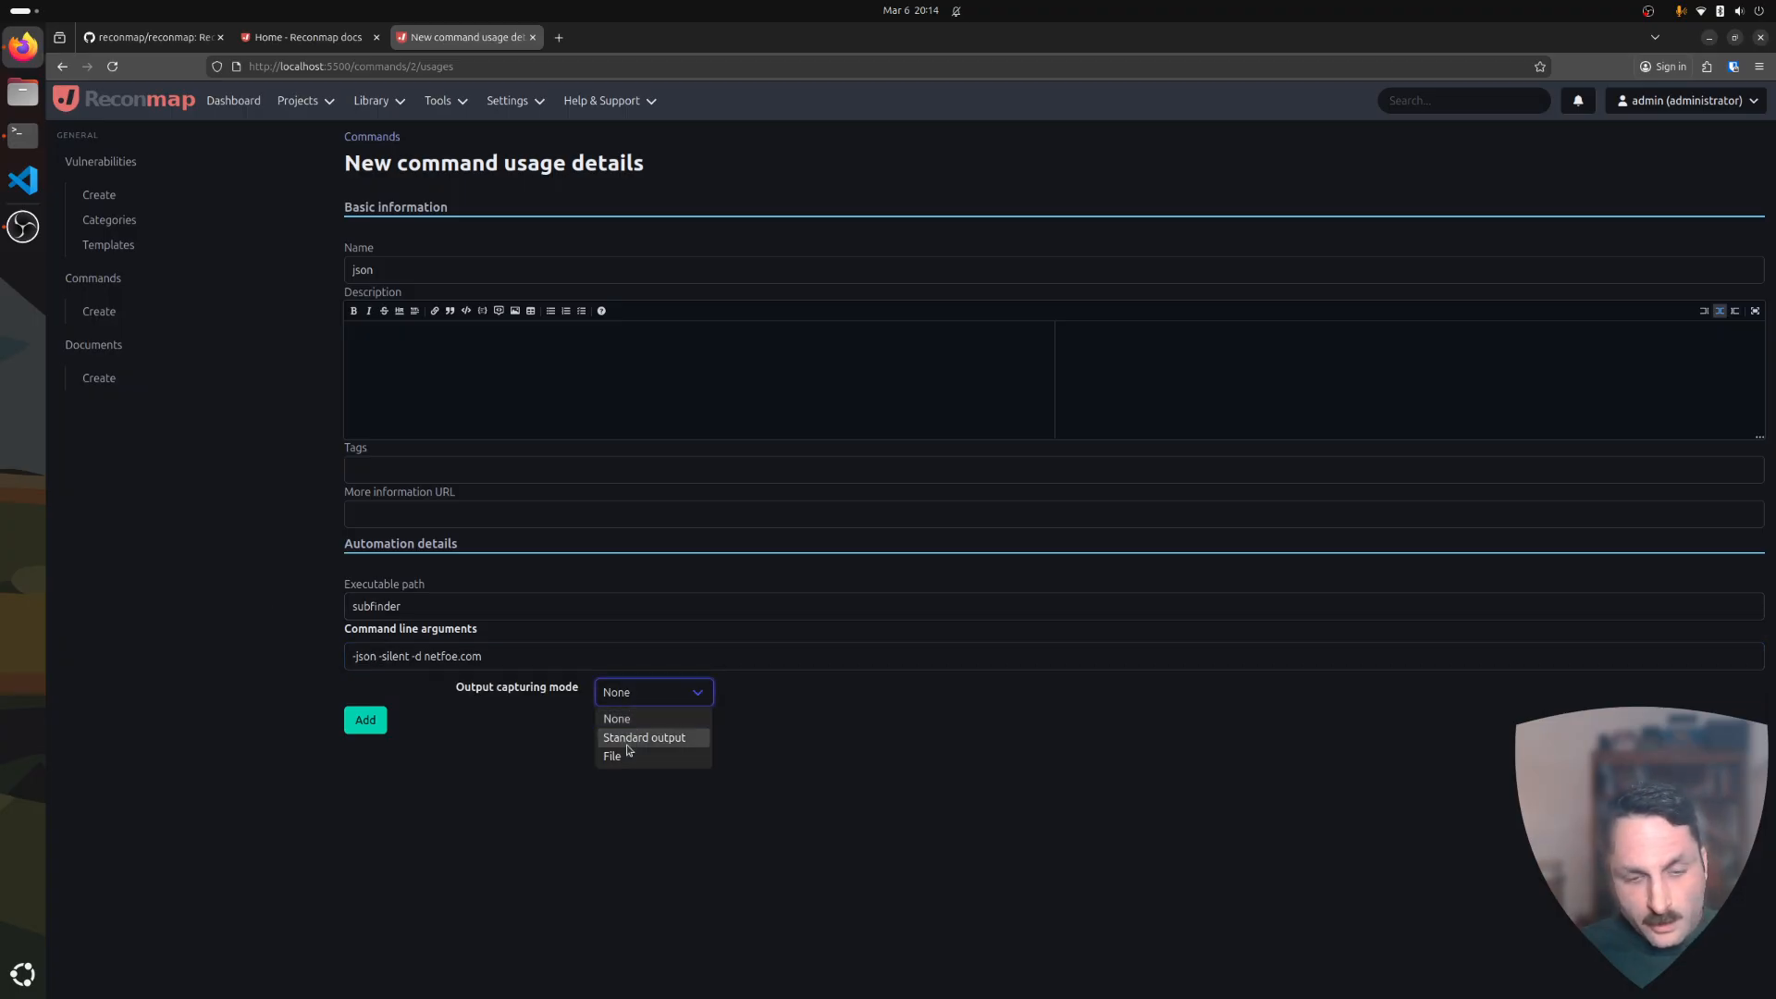
left_click(626, 741)
left_click(627, 730)
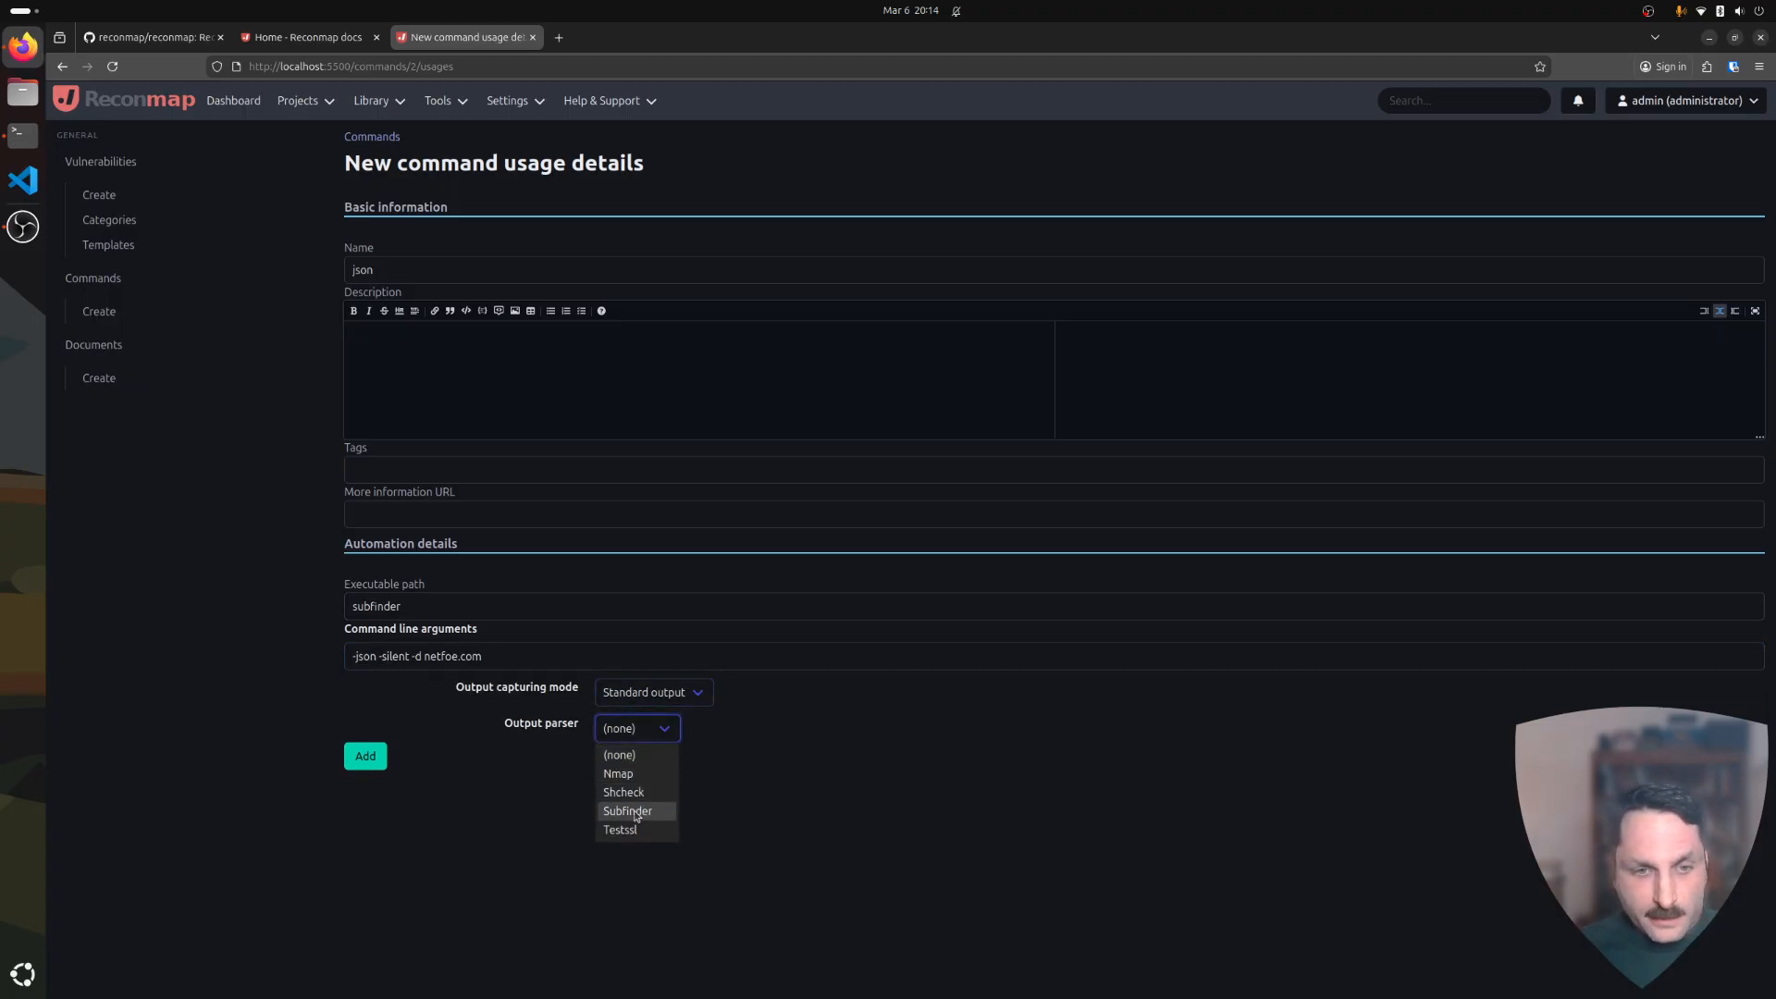
left_click(637, 811)
left_click(365, 756)
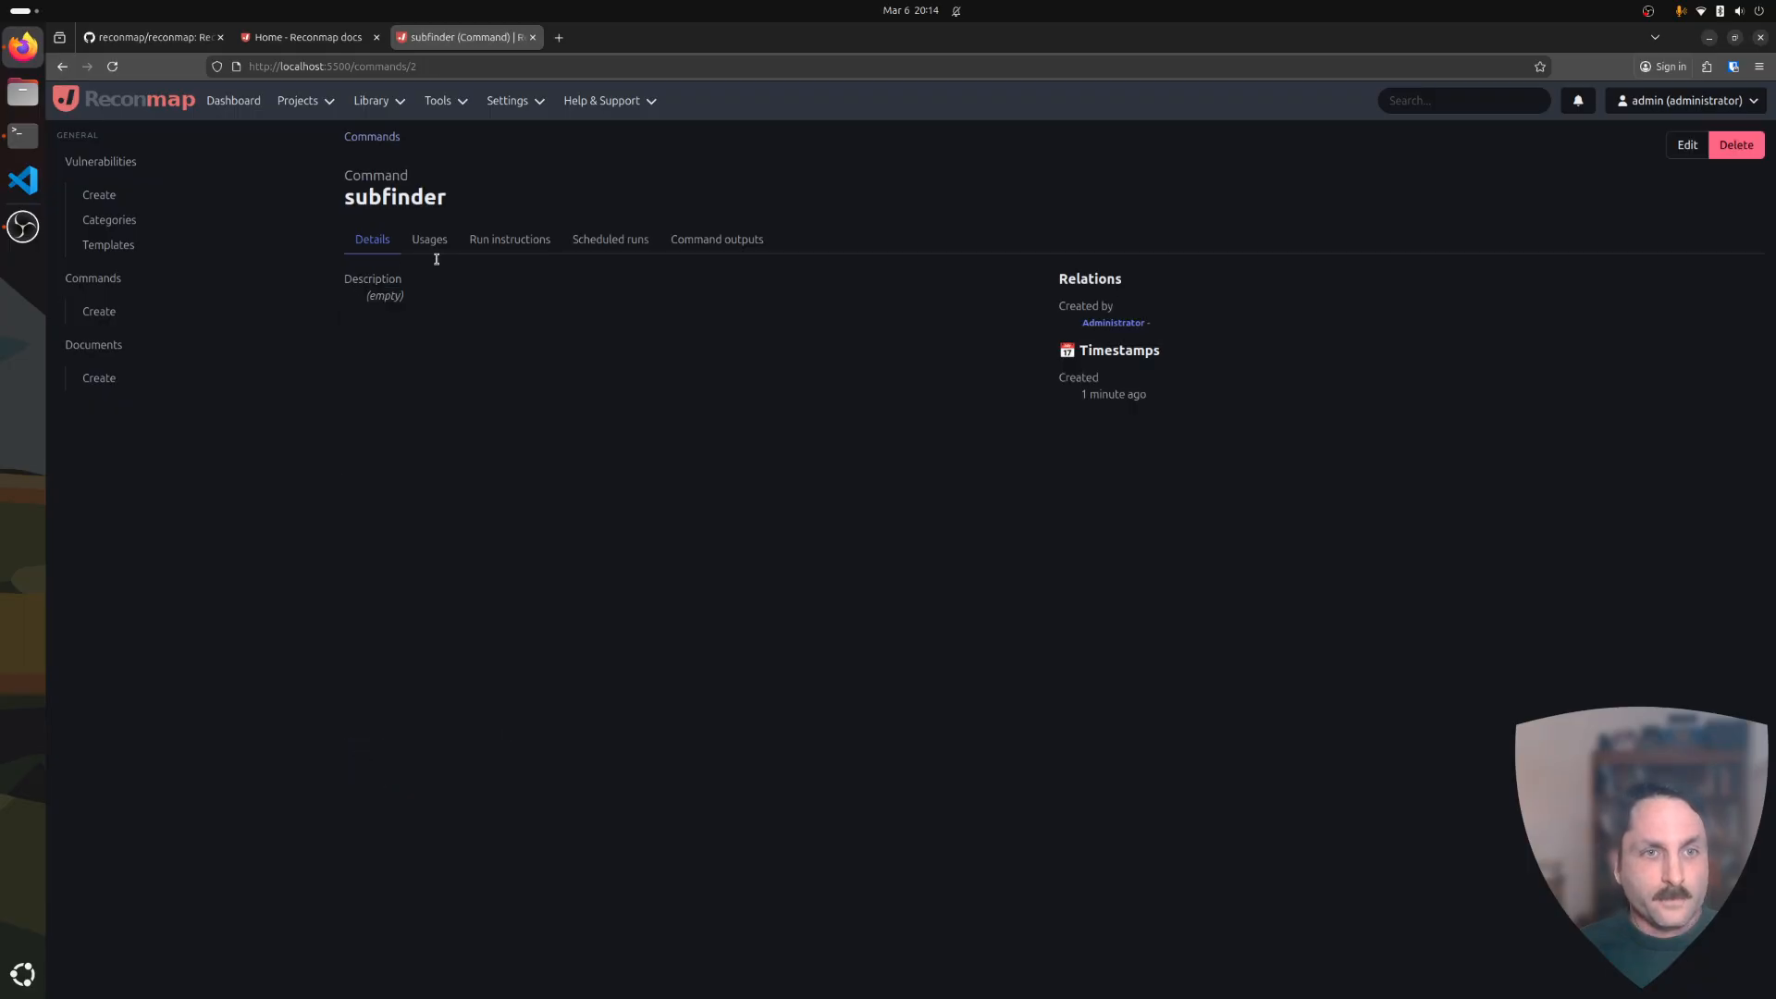
Open nmap's run instructions and select the json scan usage.
left_click(92, 278)
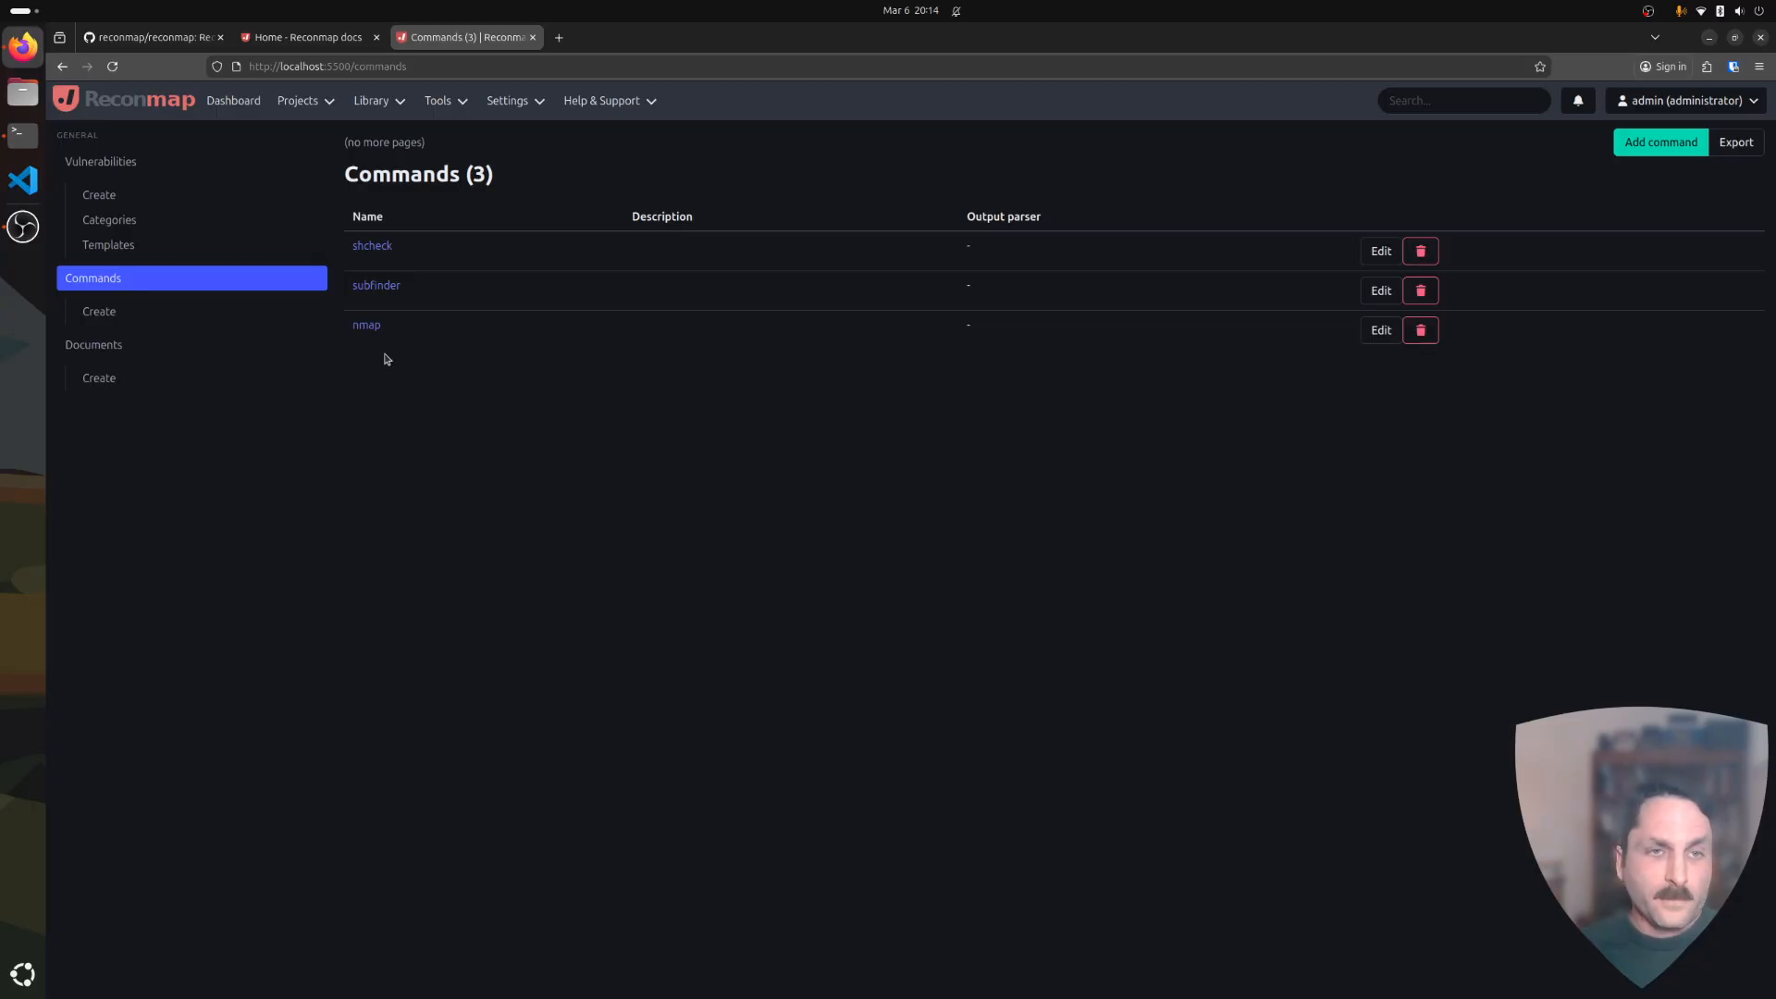
left_click(368, 326)
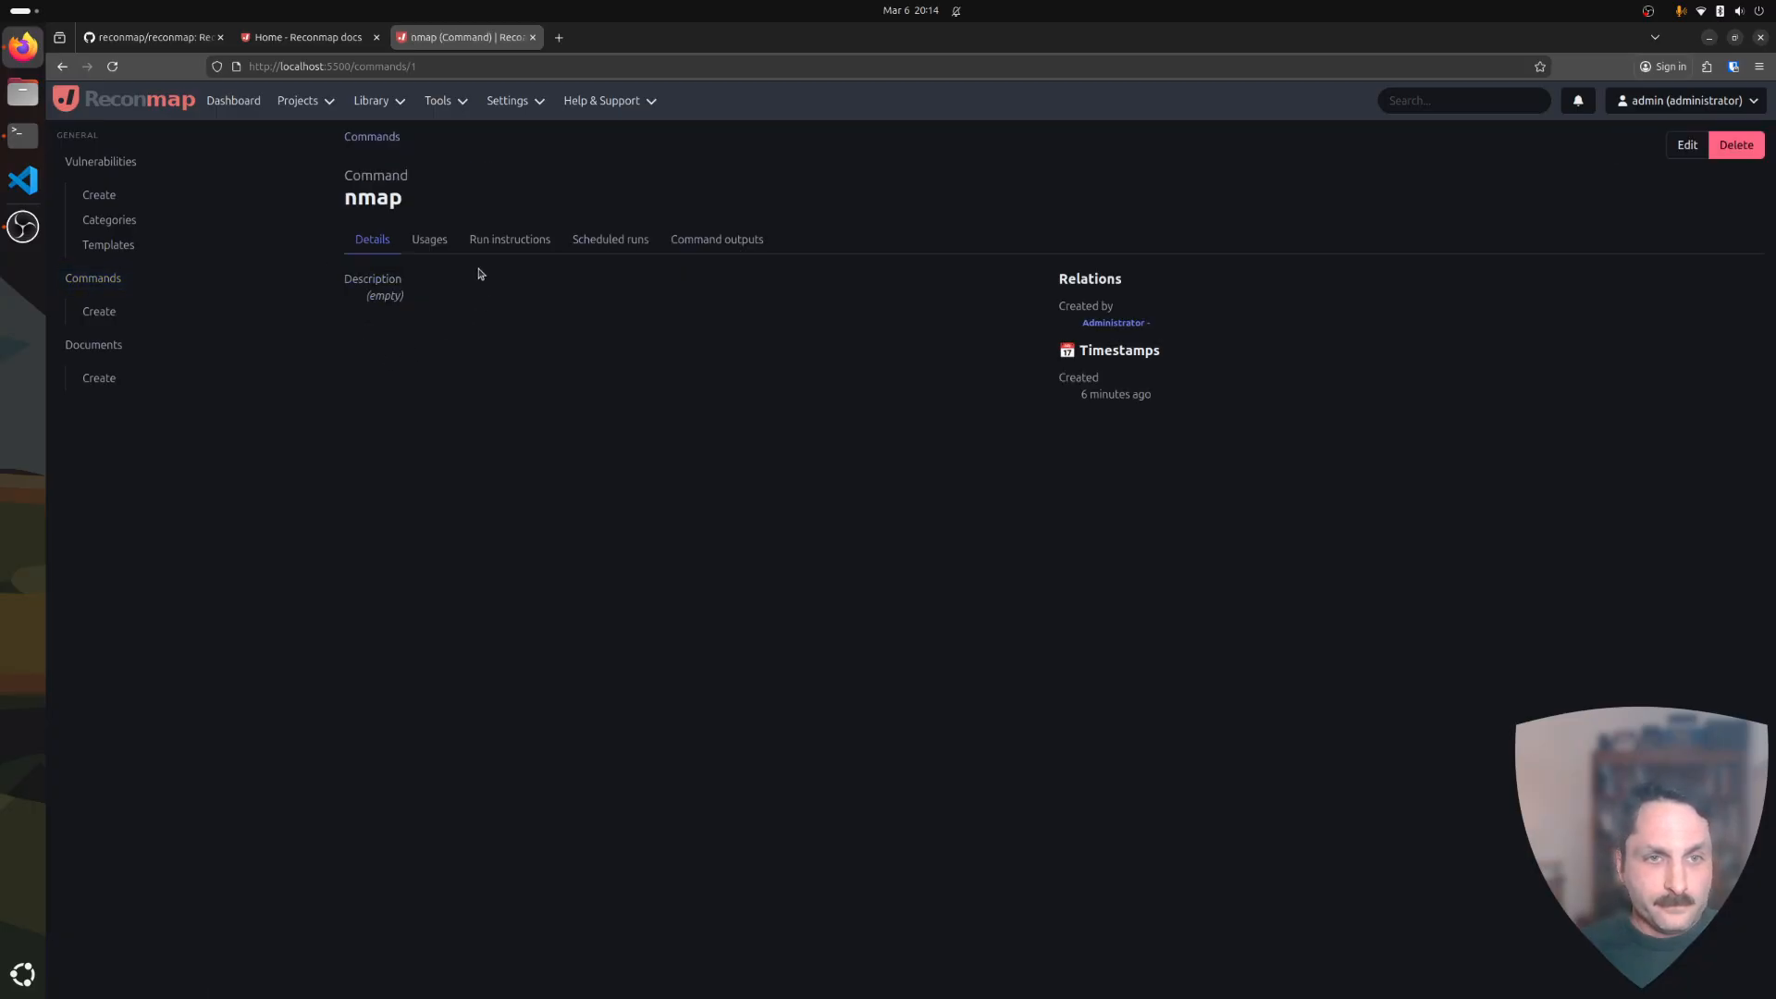
left_click(429, 239)
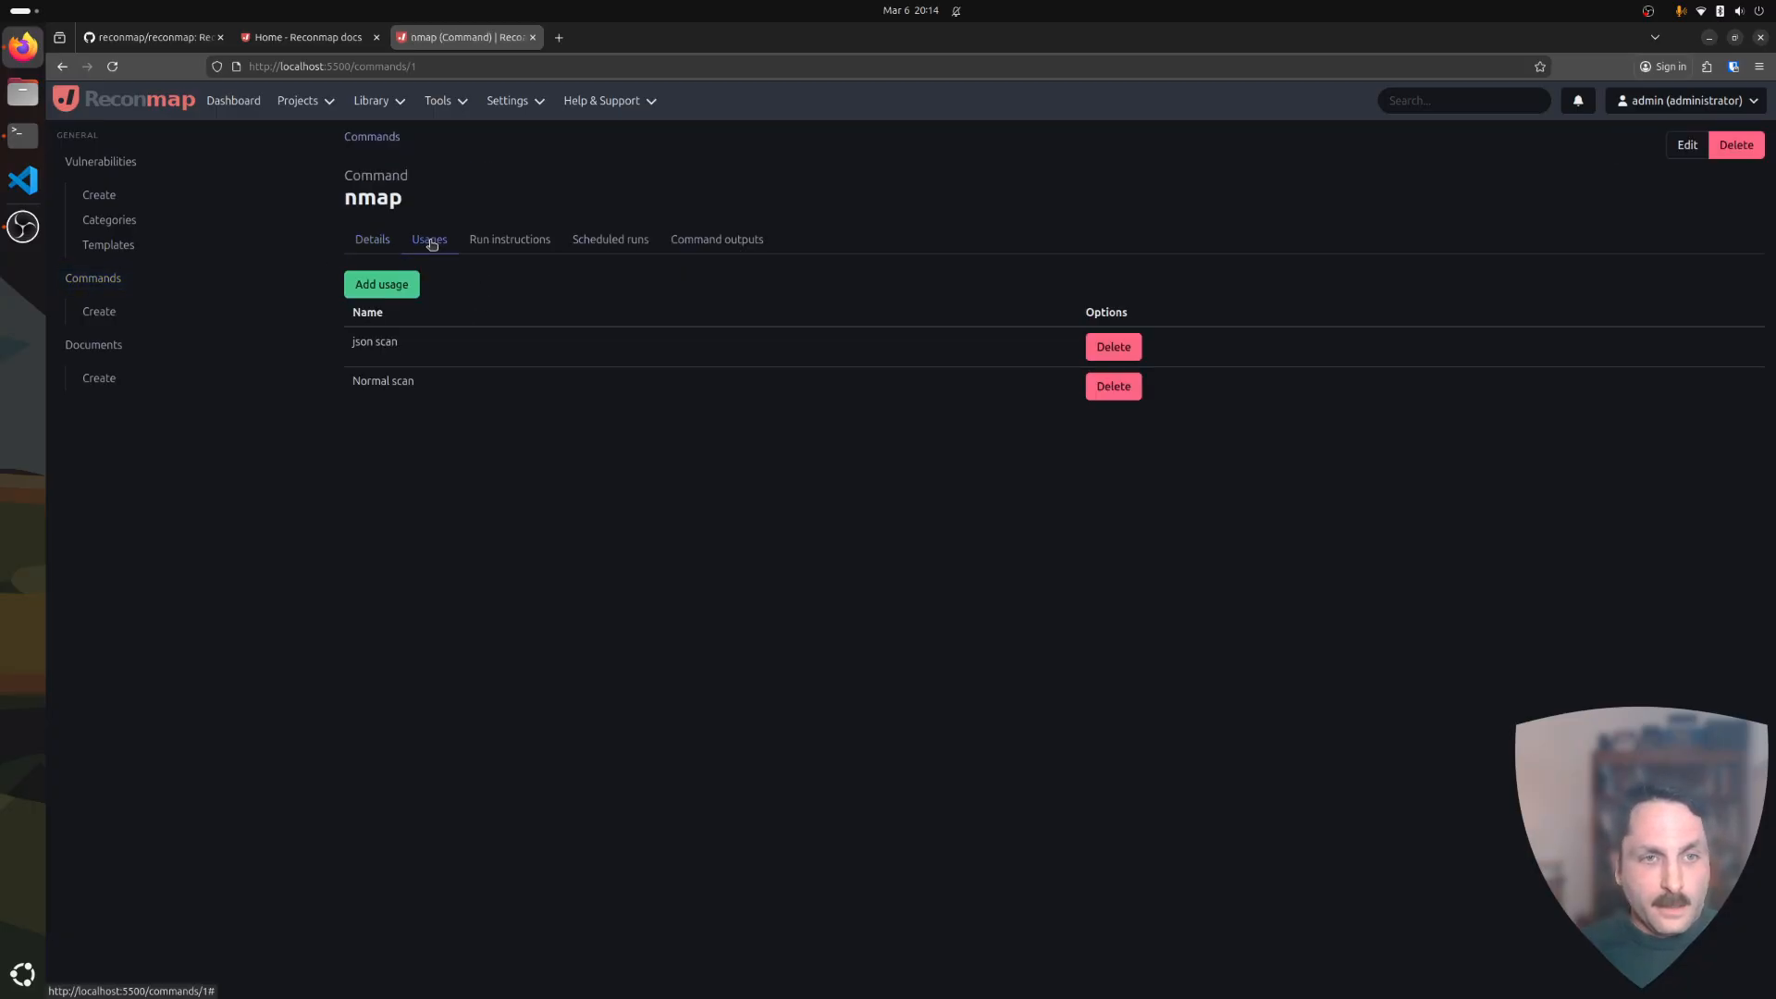
left_click(487, 240)
left_click(428, 286)
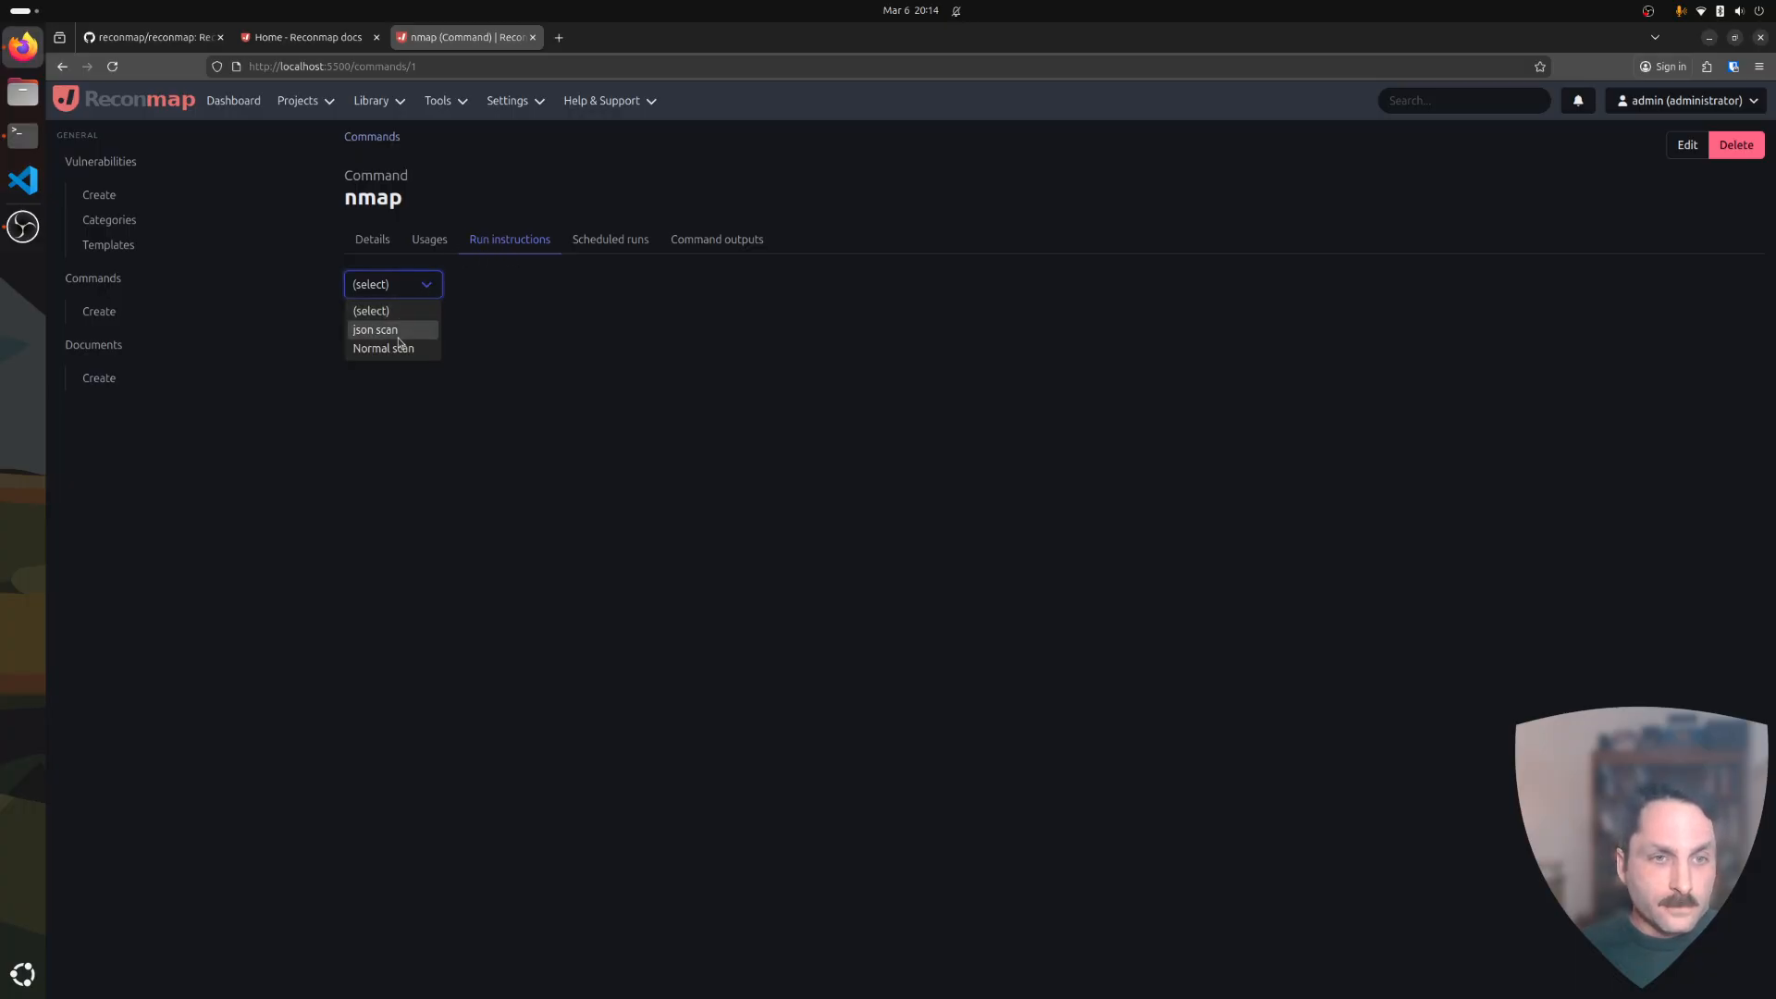
left_click(385, 335)
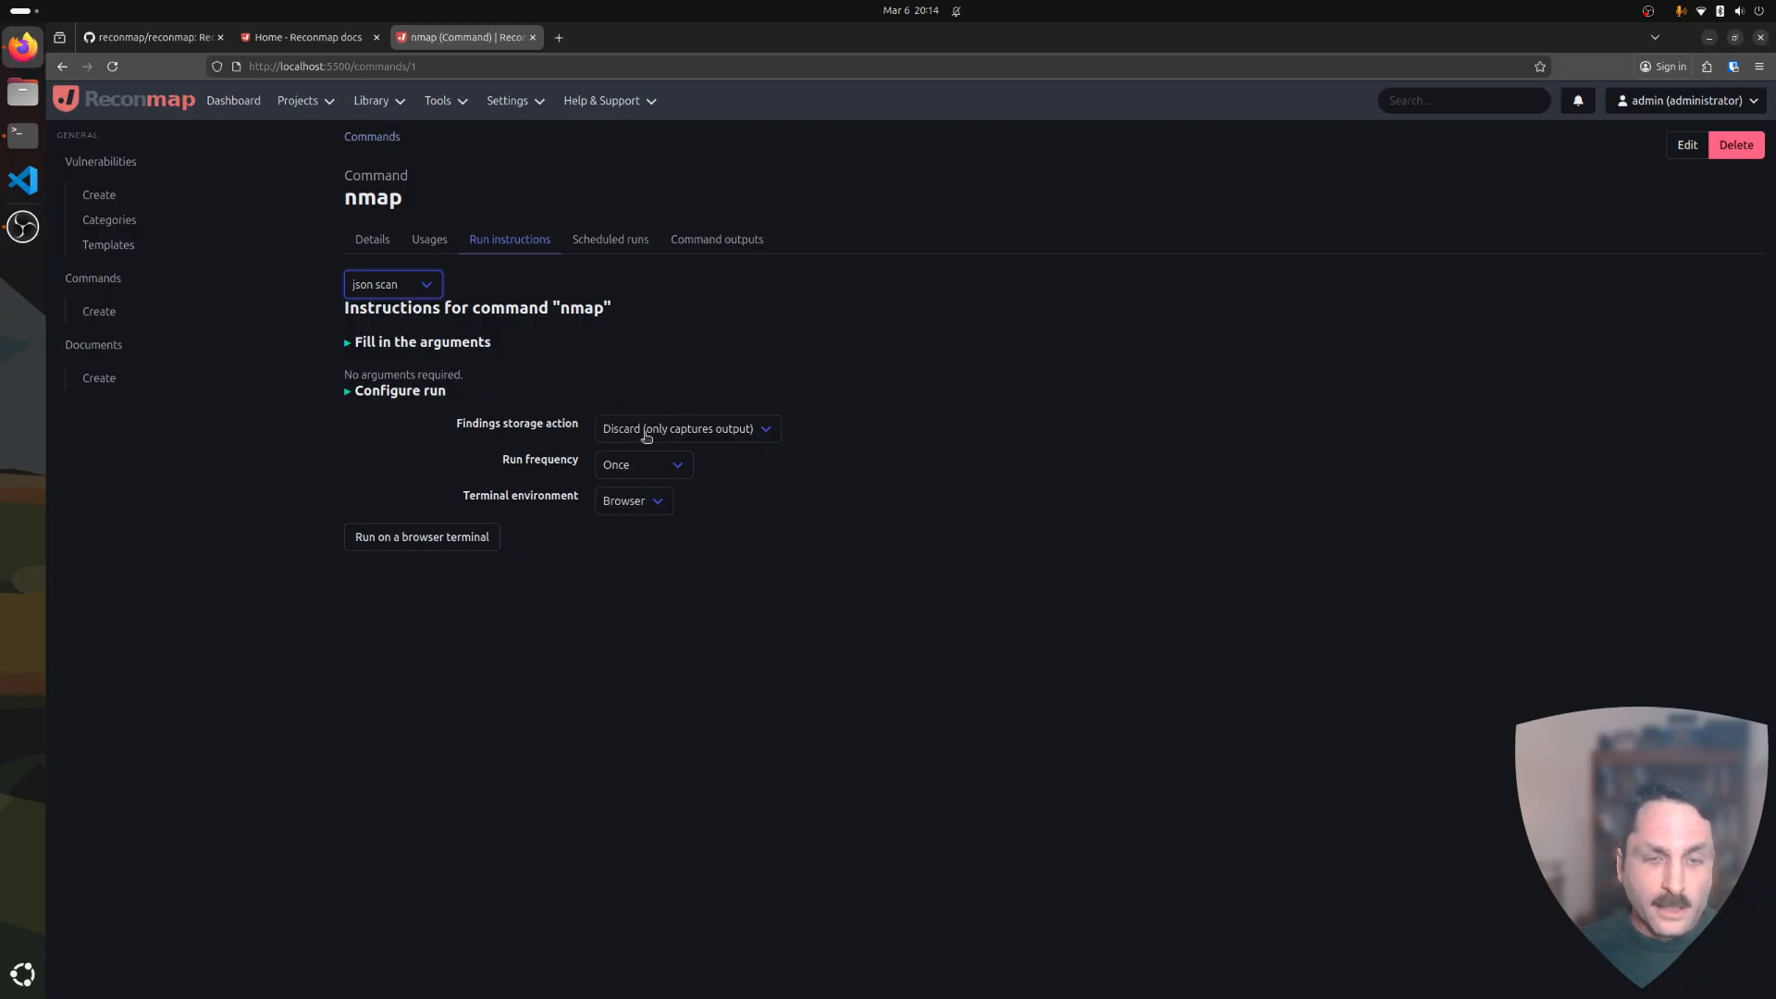
Store findings in the pentest project, run once, from a Desktop terminal environment.
left_click(684, 432)
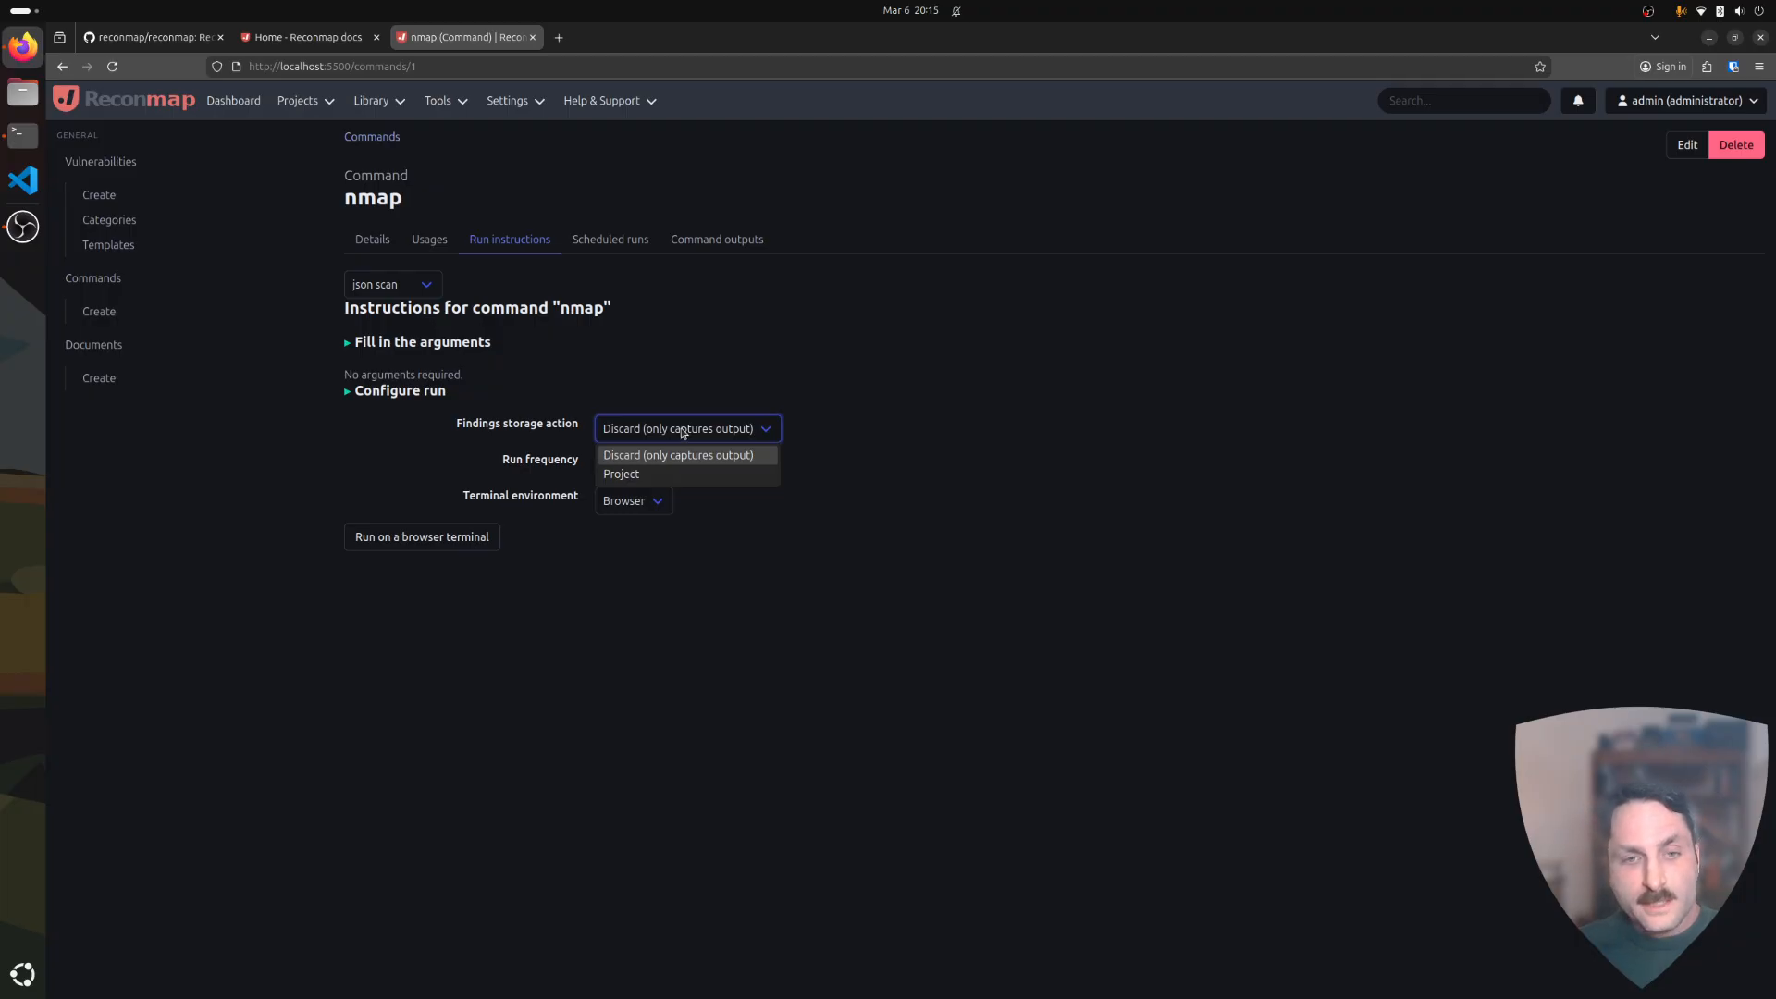
left_click(659, 473)
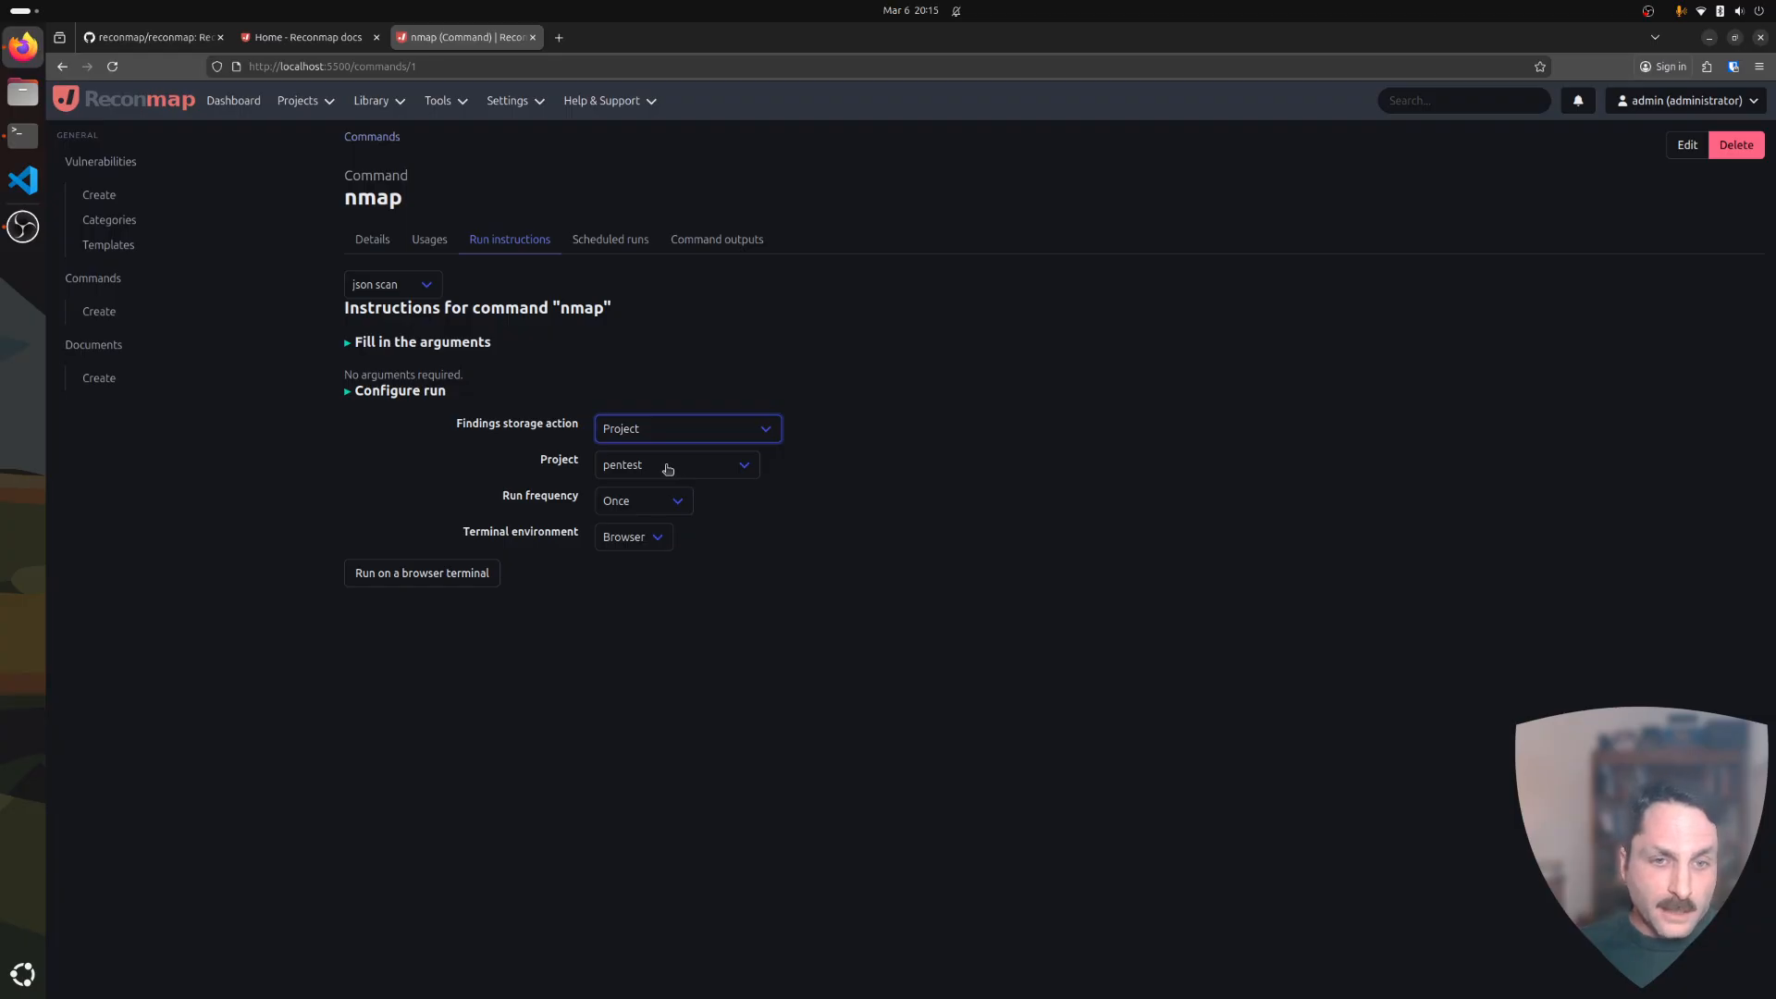
left_click(635, 502)
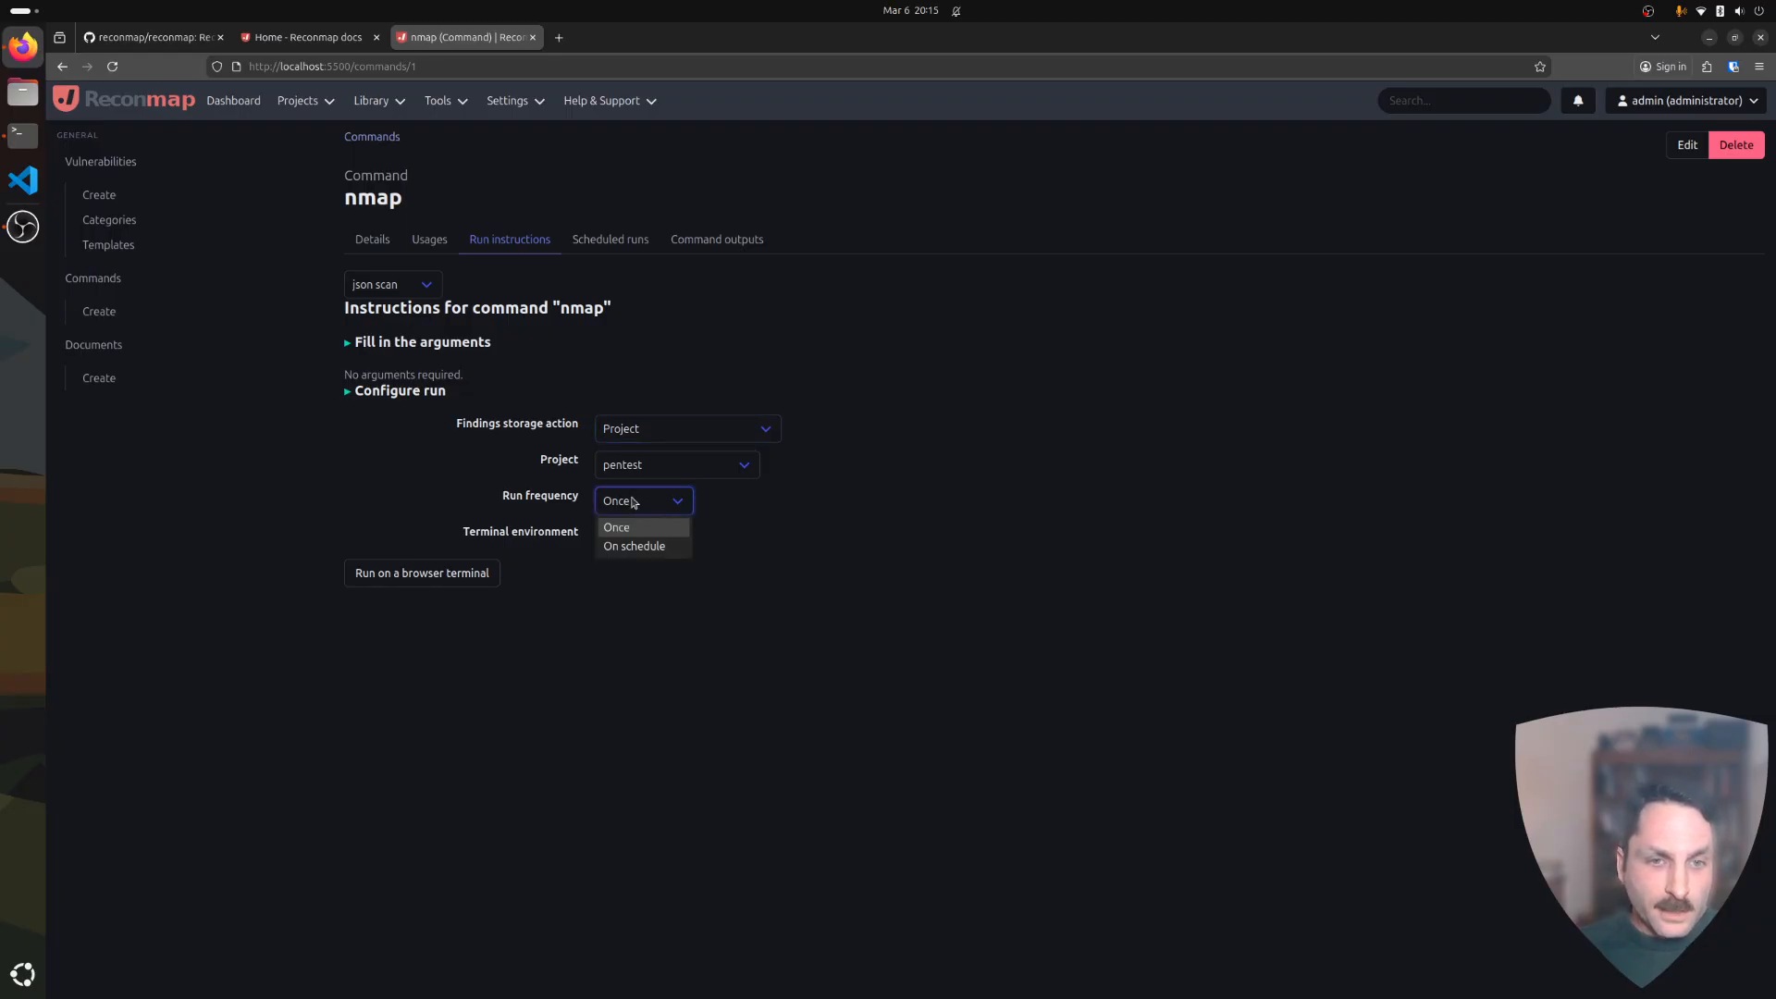
left_click(634, 546)
left_click(634, 540)
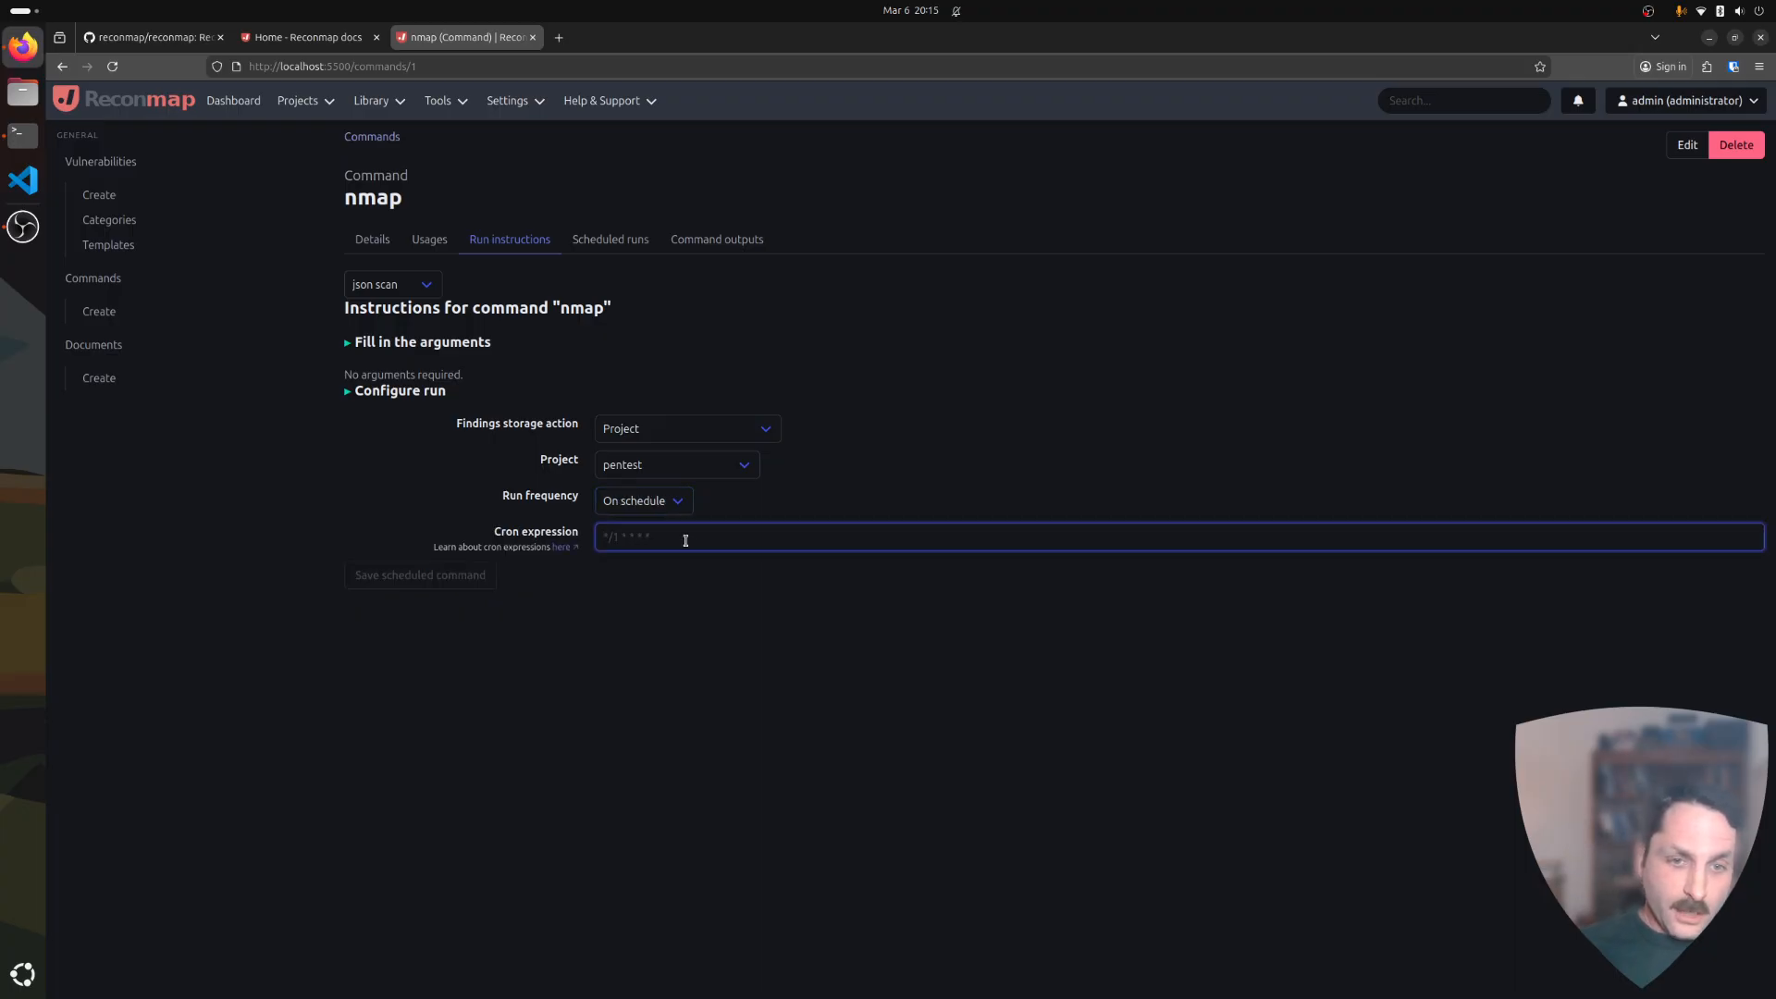
left_click(666, 508)
left_click(638, 521)
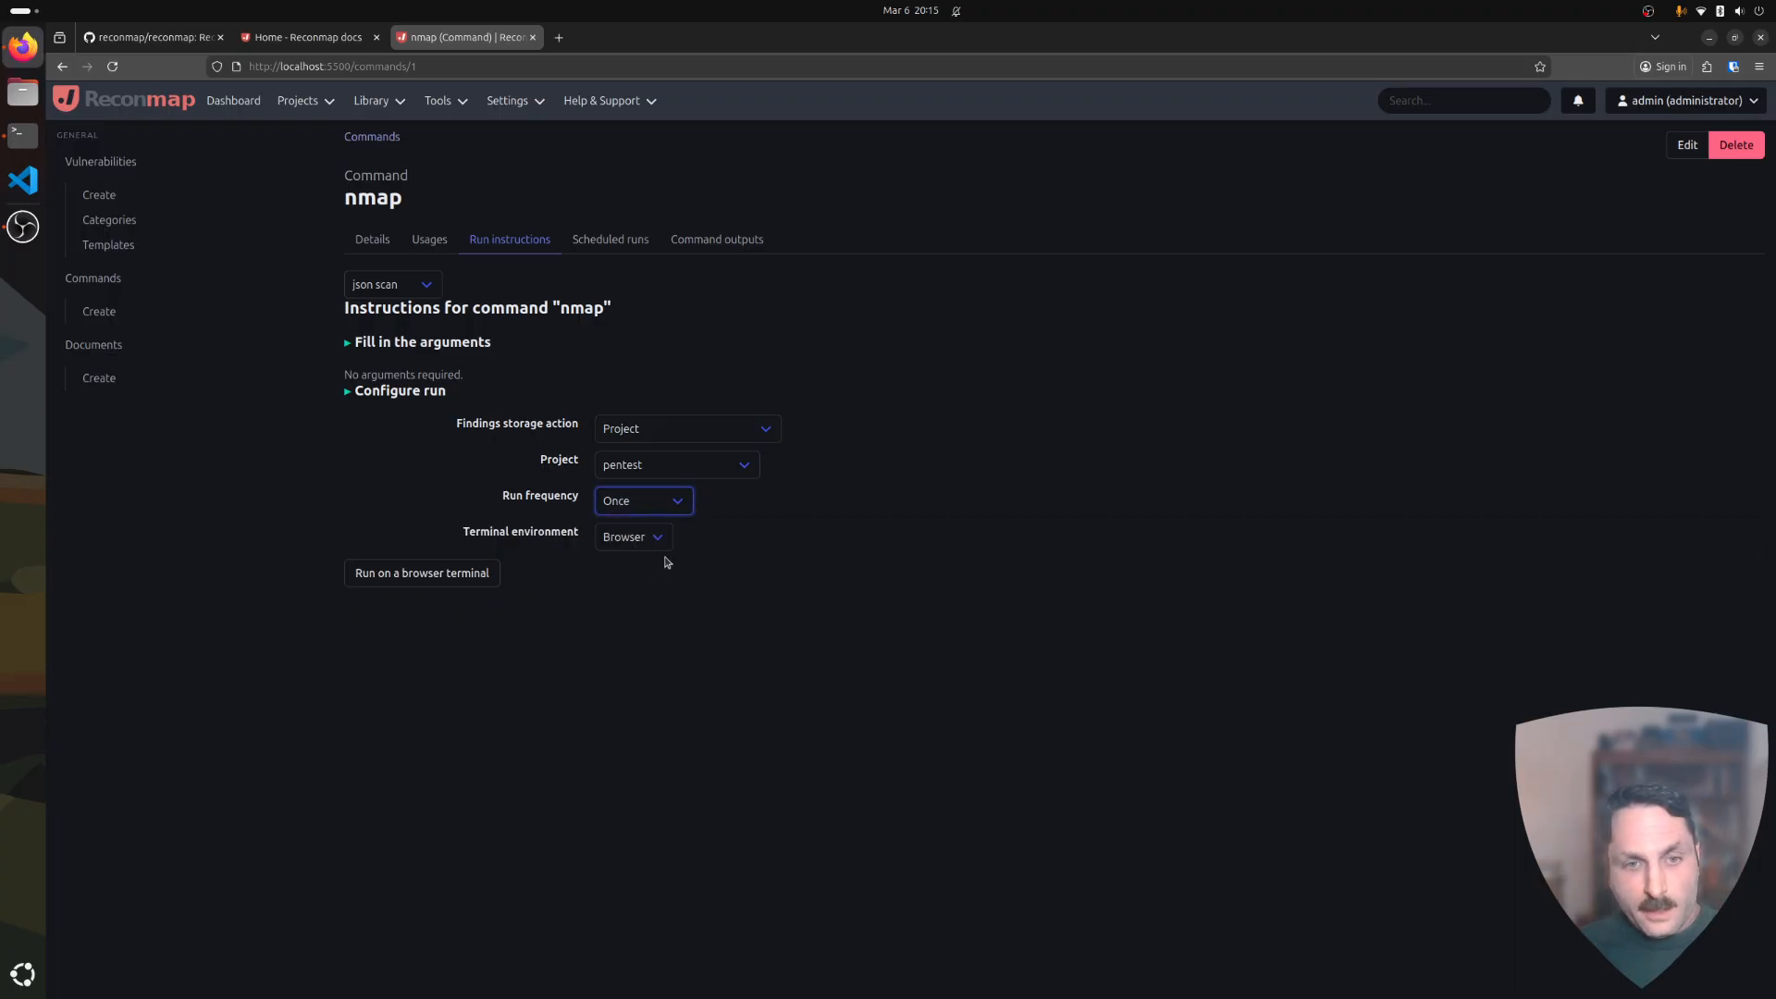
left_click(619, 548)
left_click(623, 582)
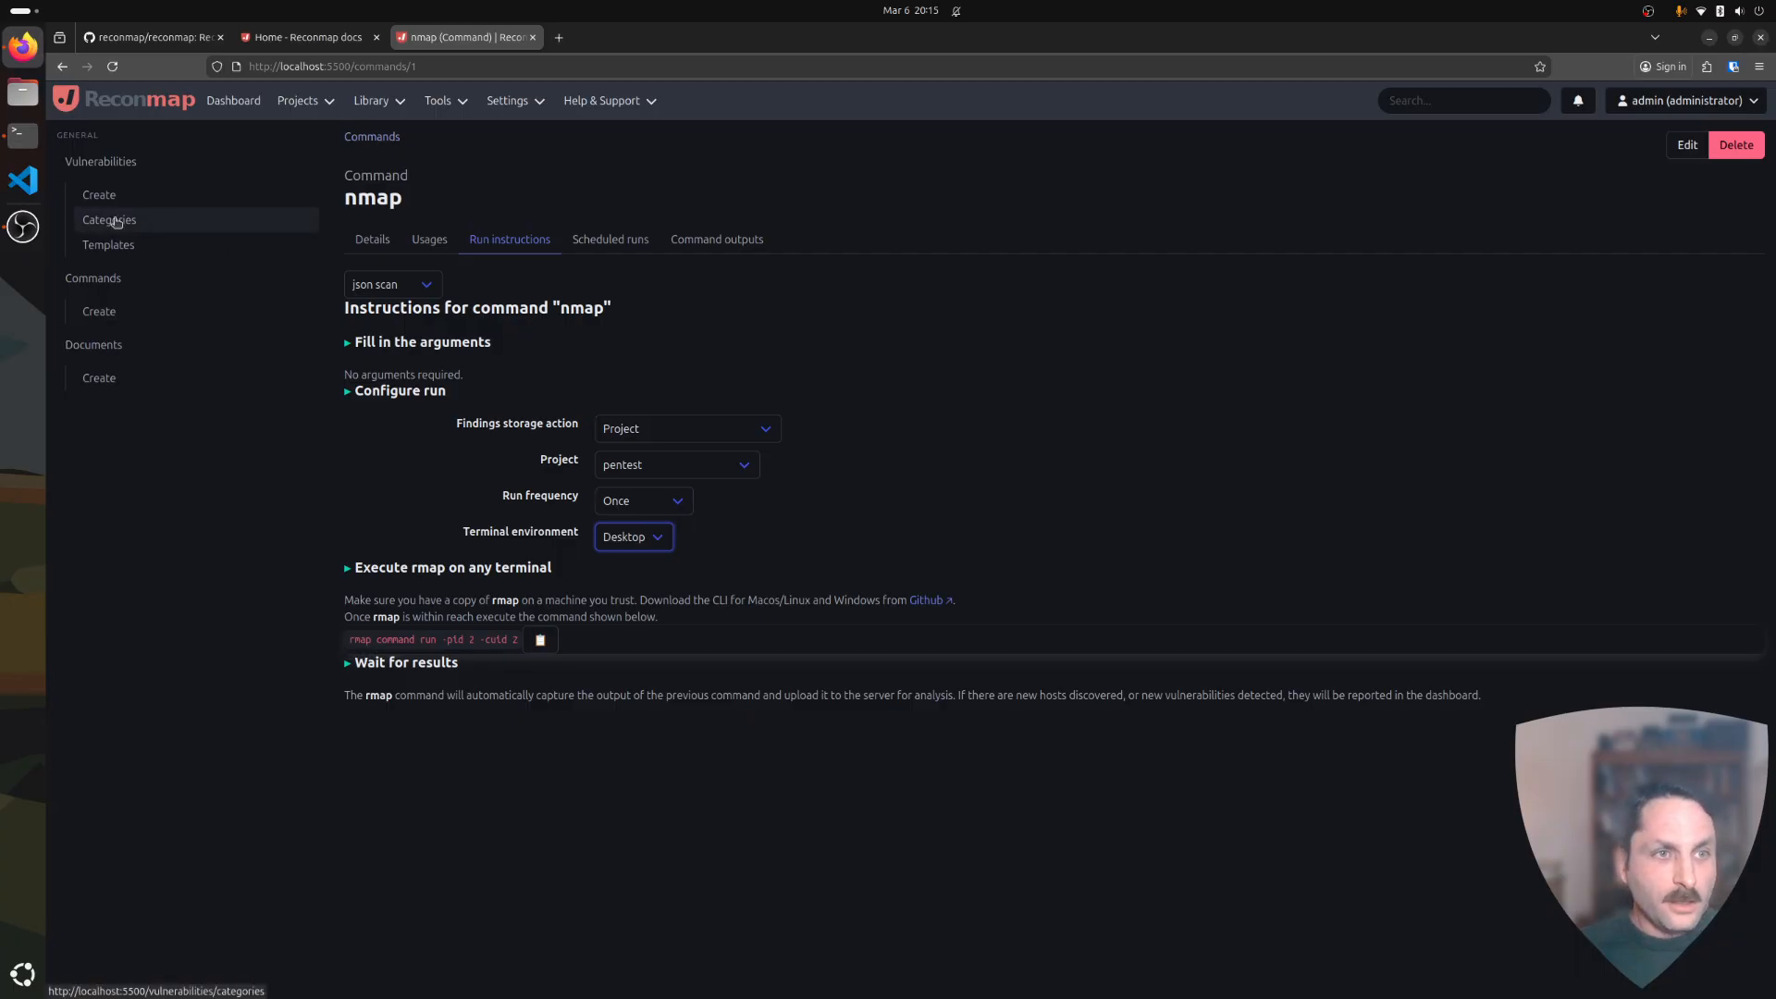
Check the command-line tools GitHub release page, then return to the terminal.
left_click(25, 146)
left_click(220, 437)
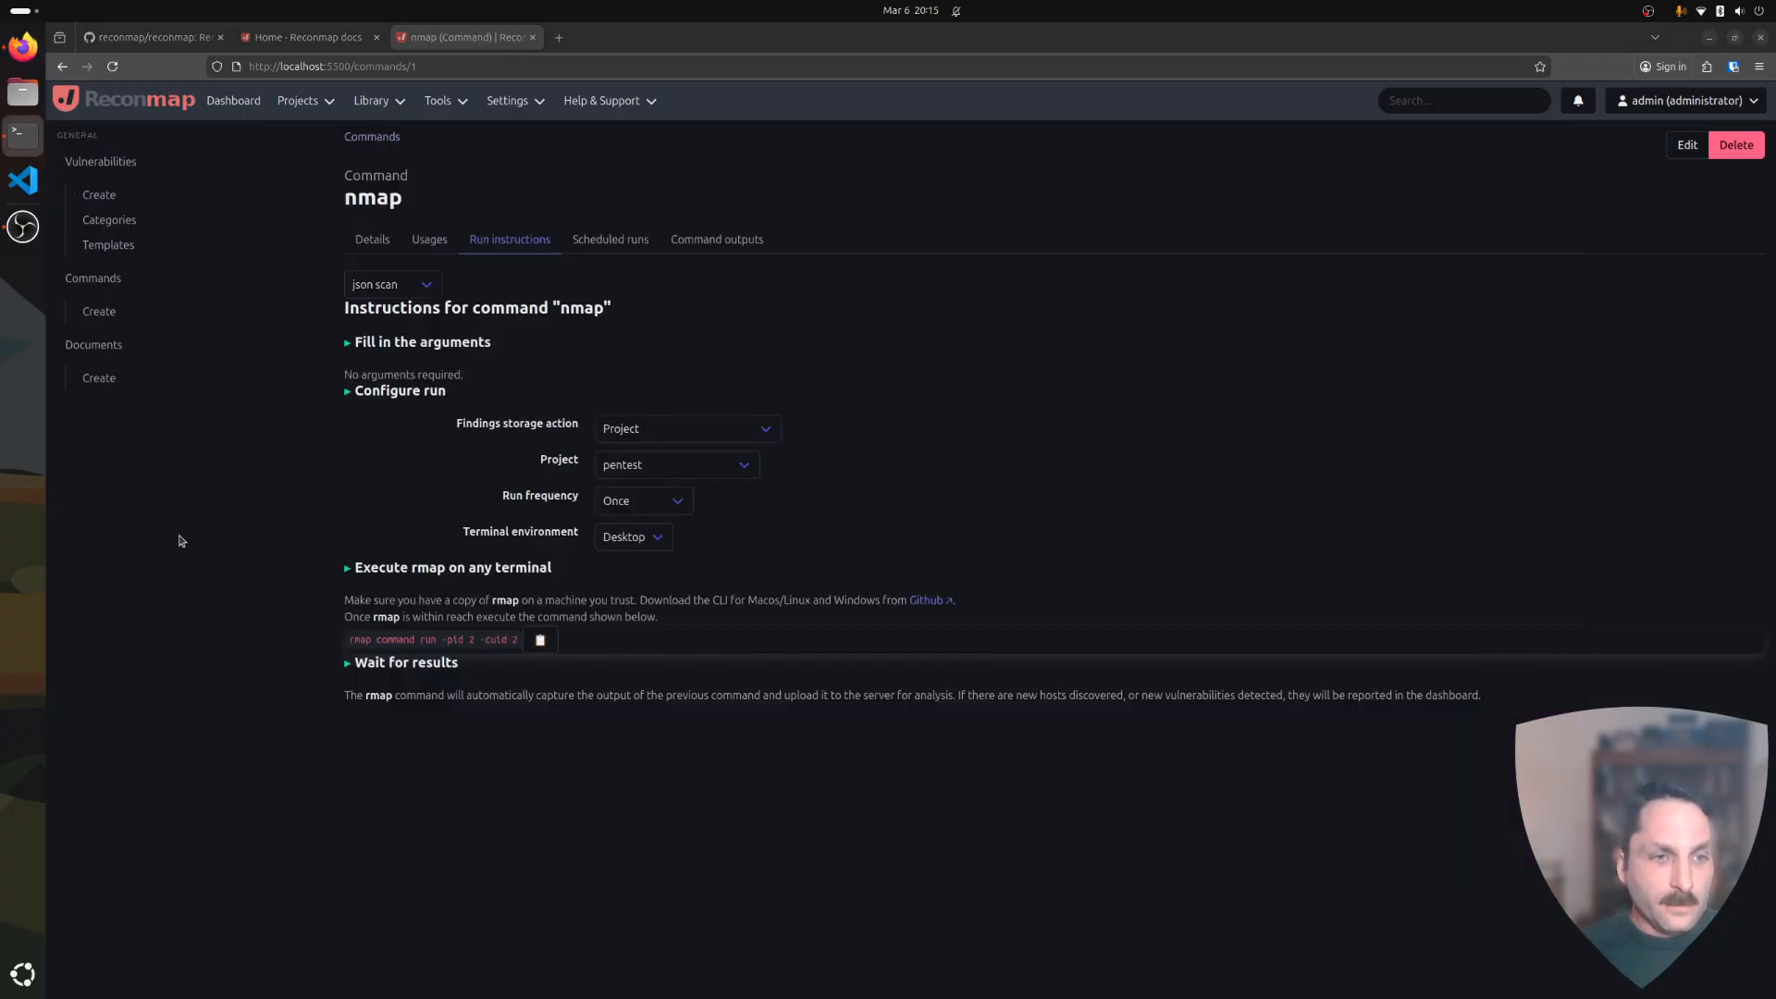
left_click(928, 601)
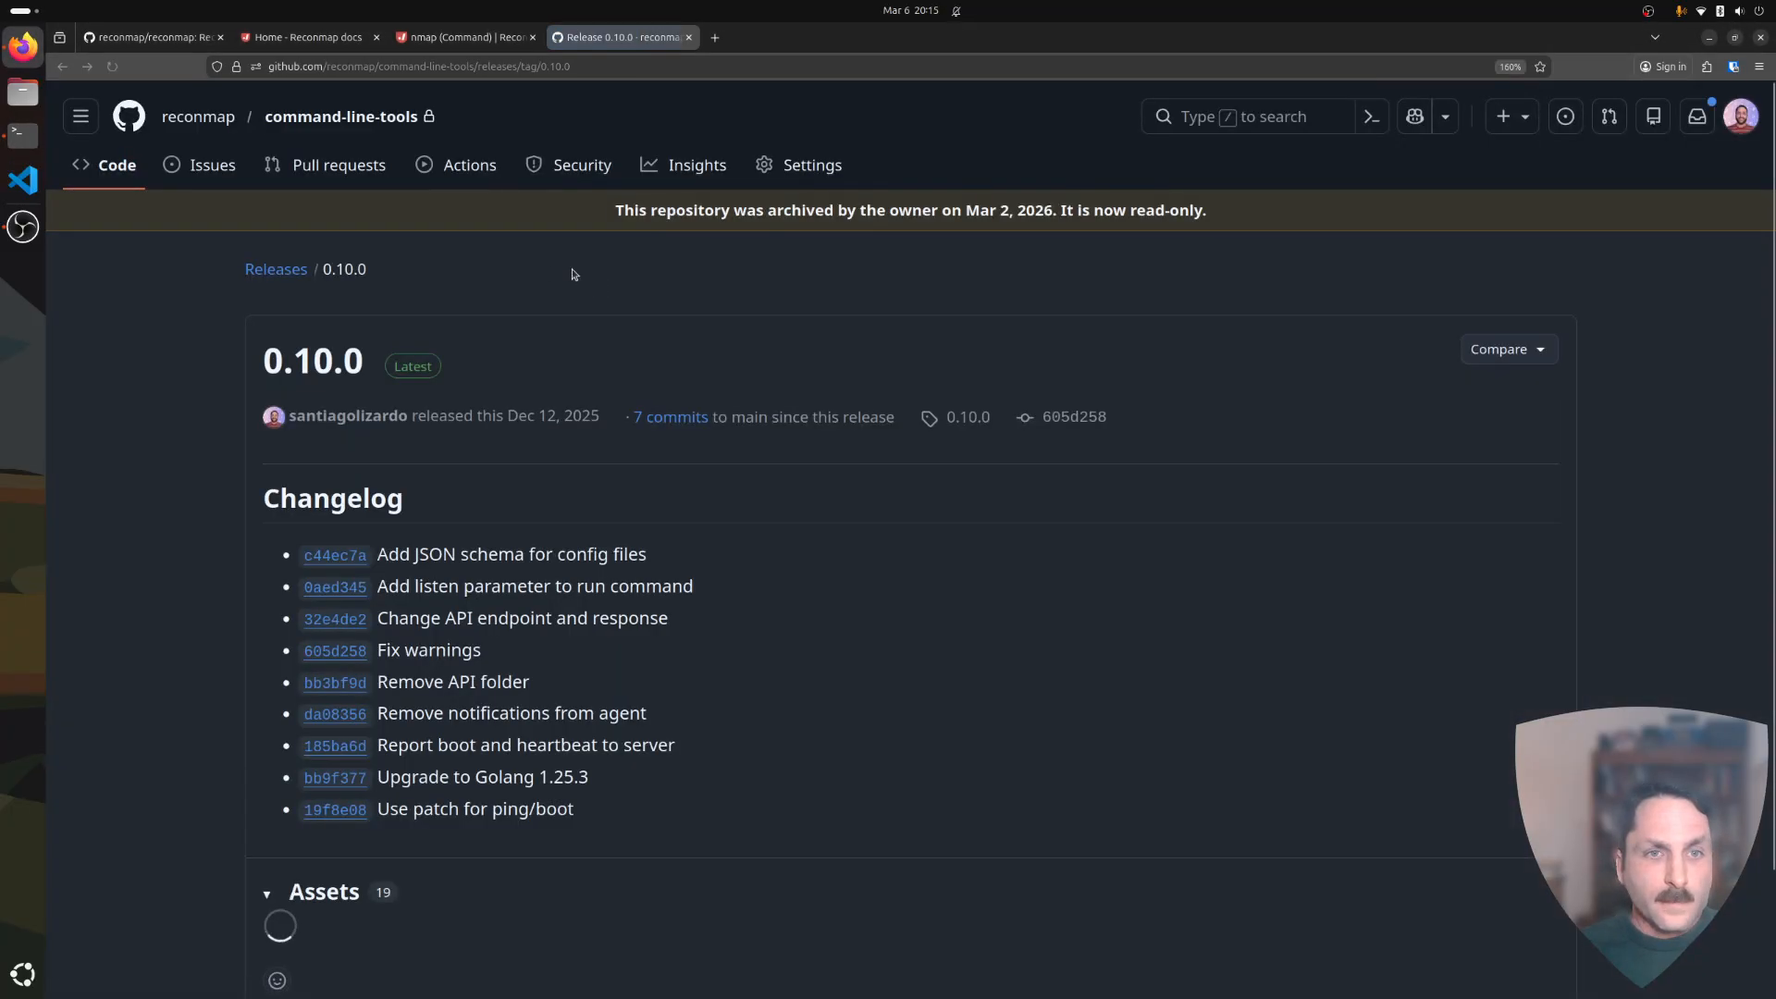
left_click(689, 37)
left_click(22, 136)
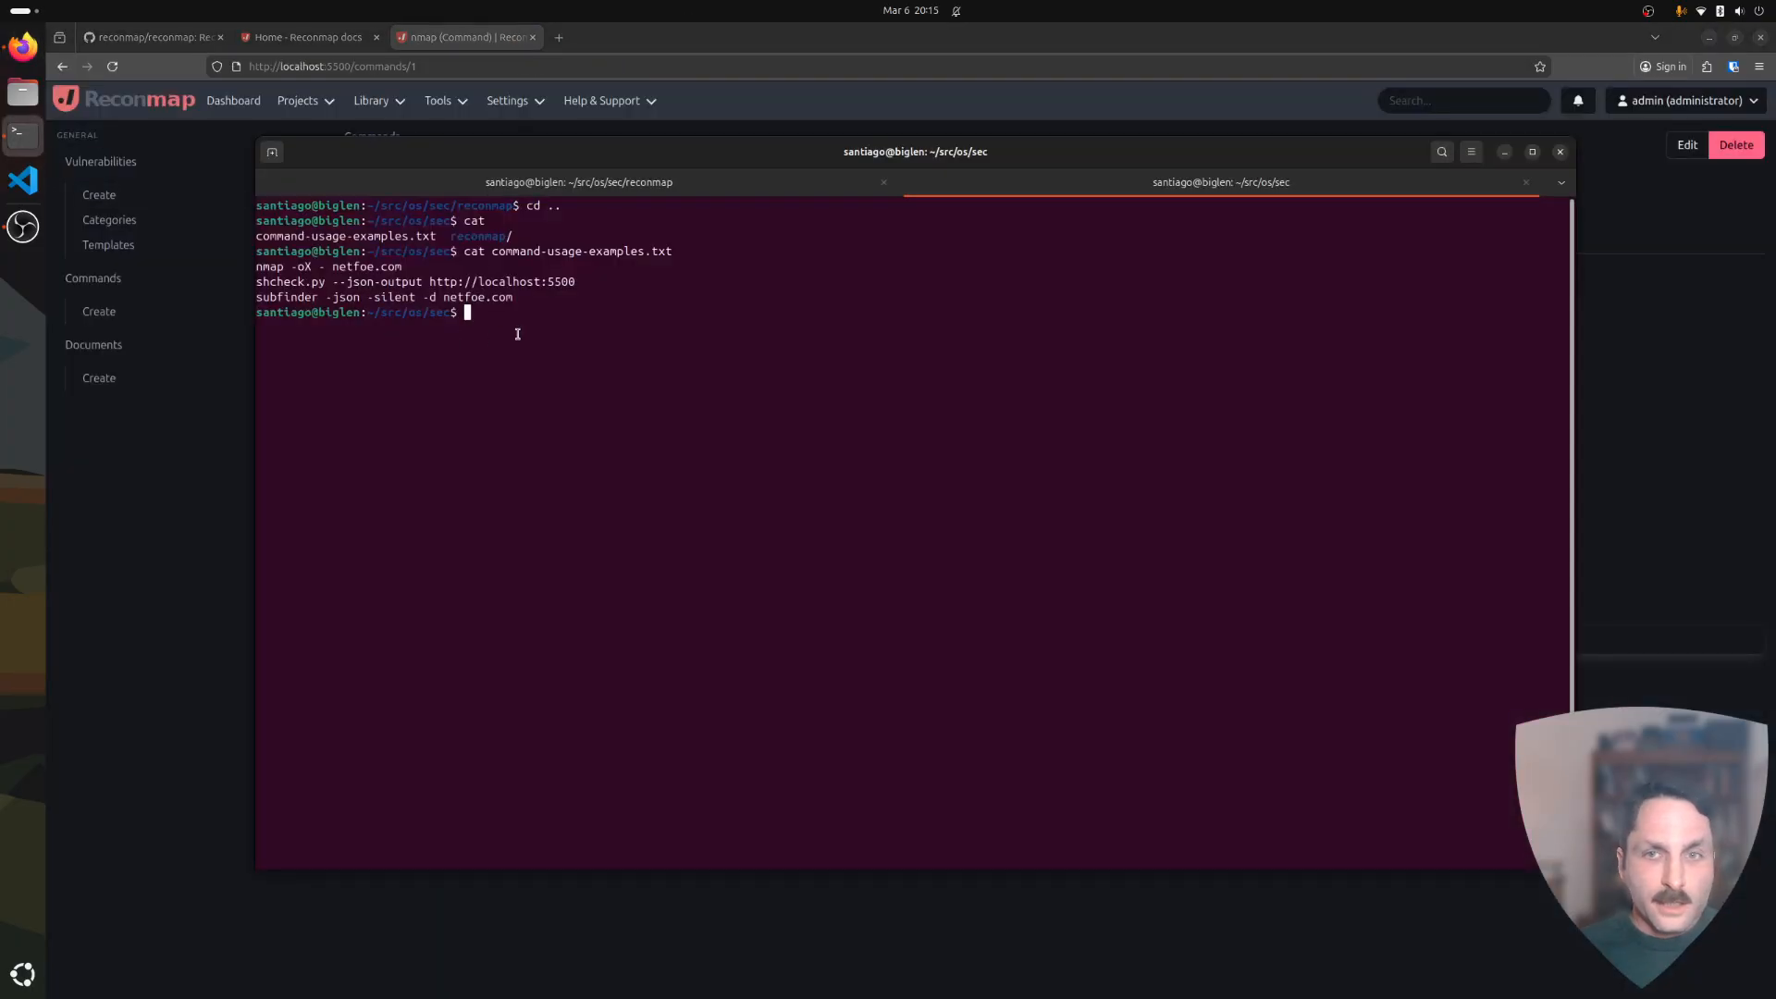
Move into reconmap/cli, listing the repository and cli folder contents.
type("cd reconmap/")
key("Return")
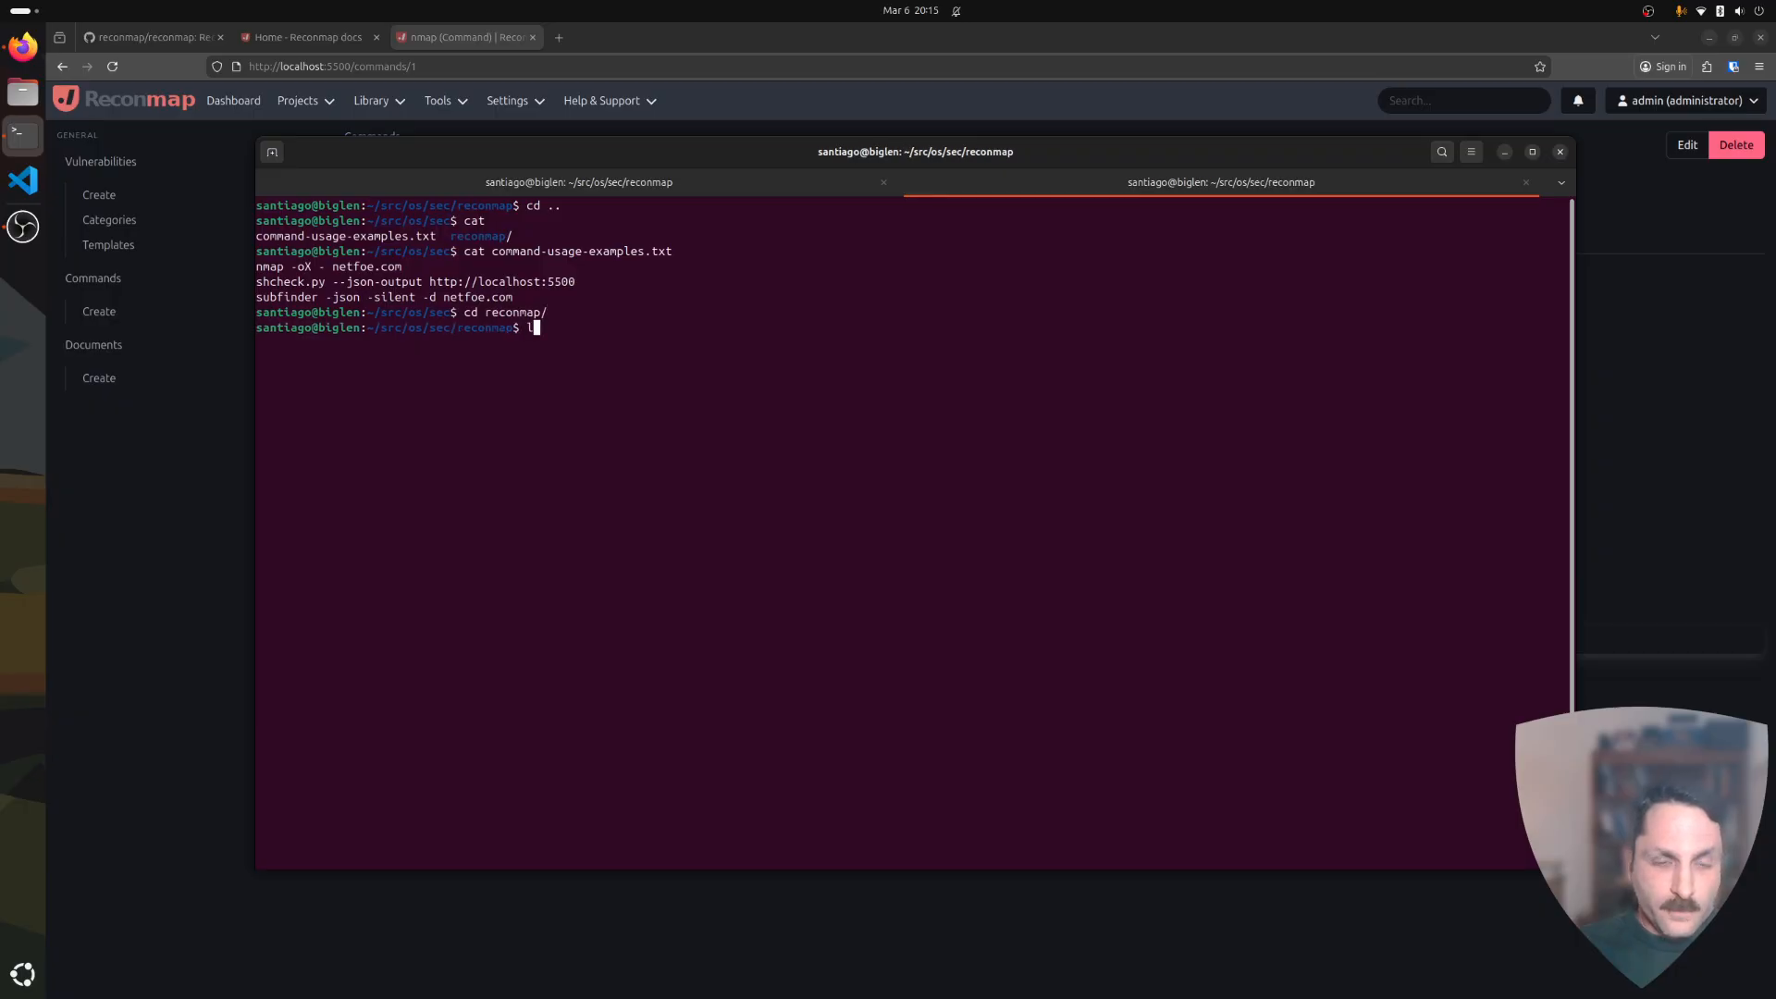
type("ls -l")
key("Return")
type("cd cli/")
key("Return")
type("ls")
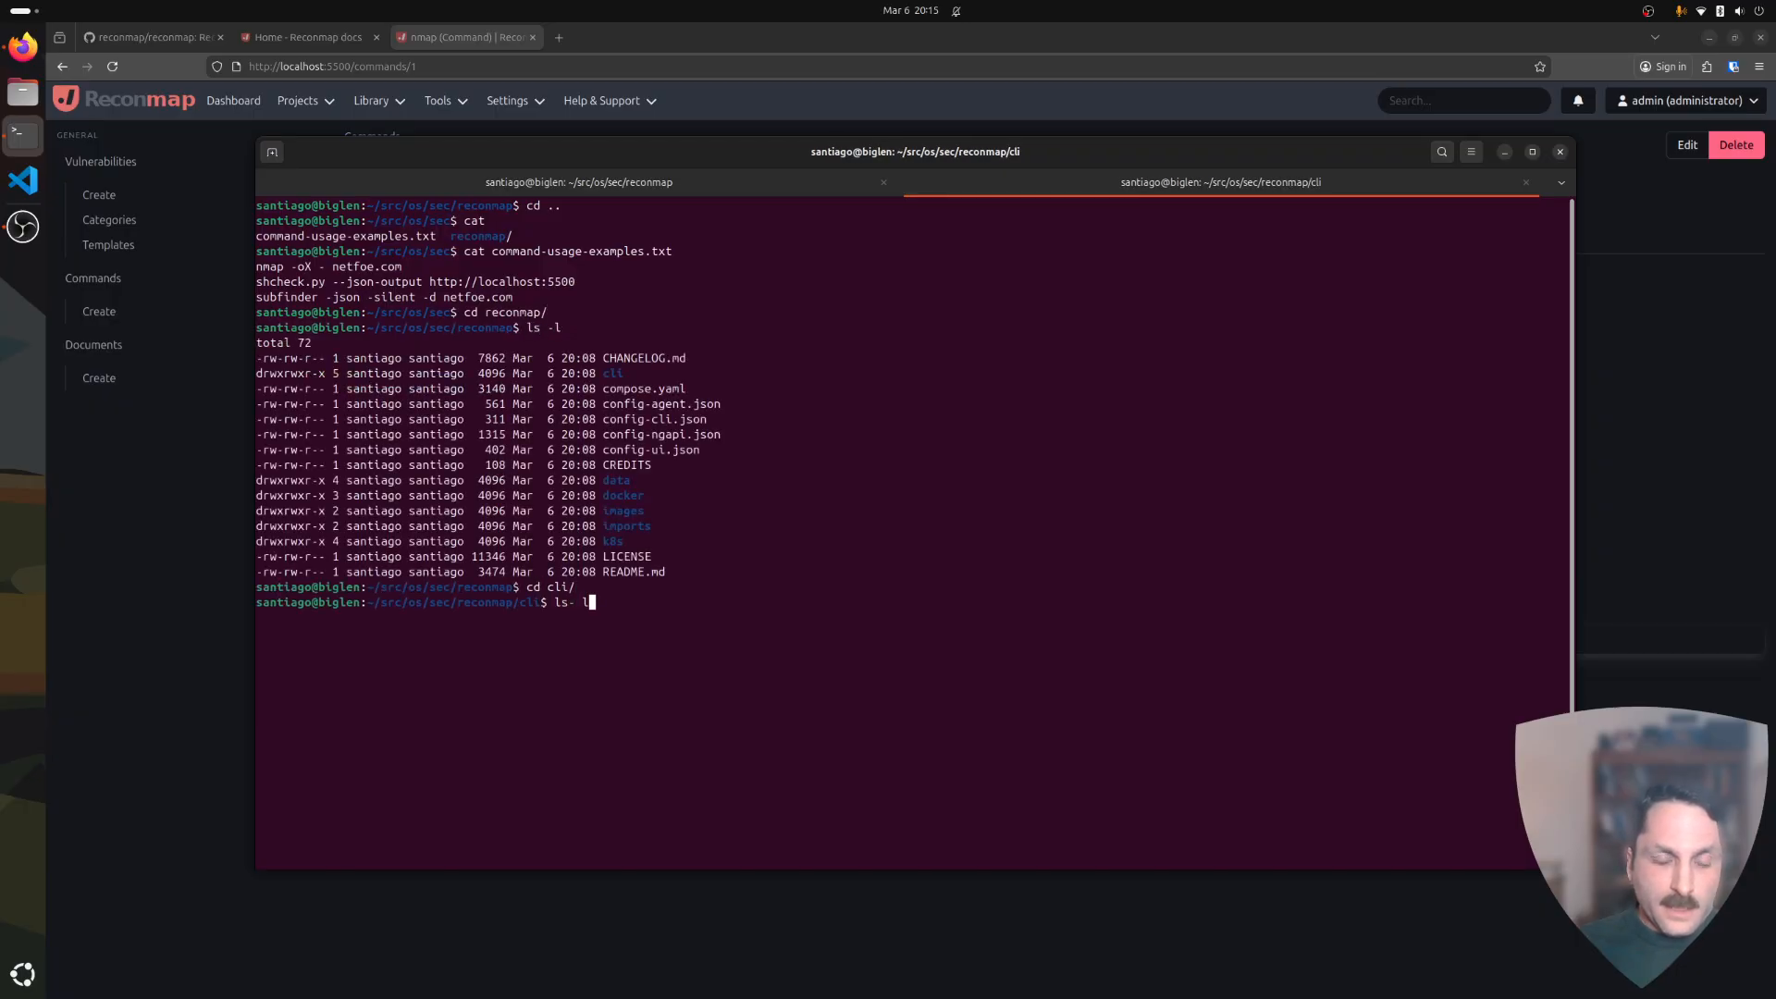
key("Return")
Change into the cli runner folder.
type("cd ru")
key("Tab")
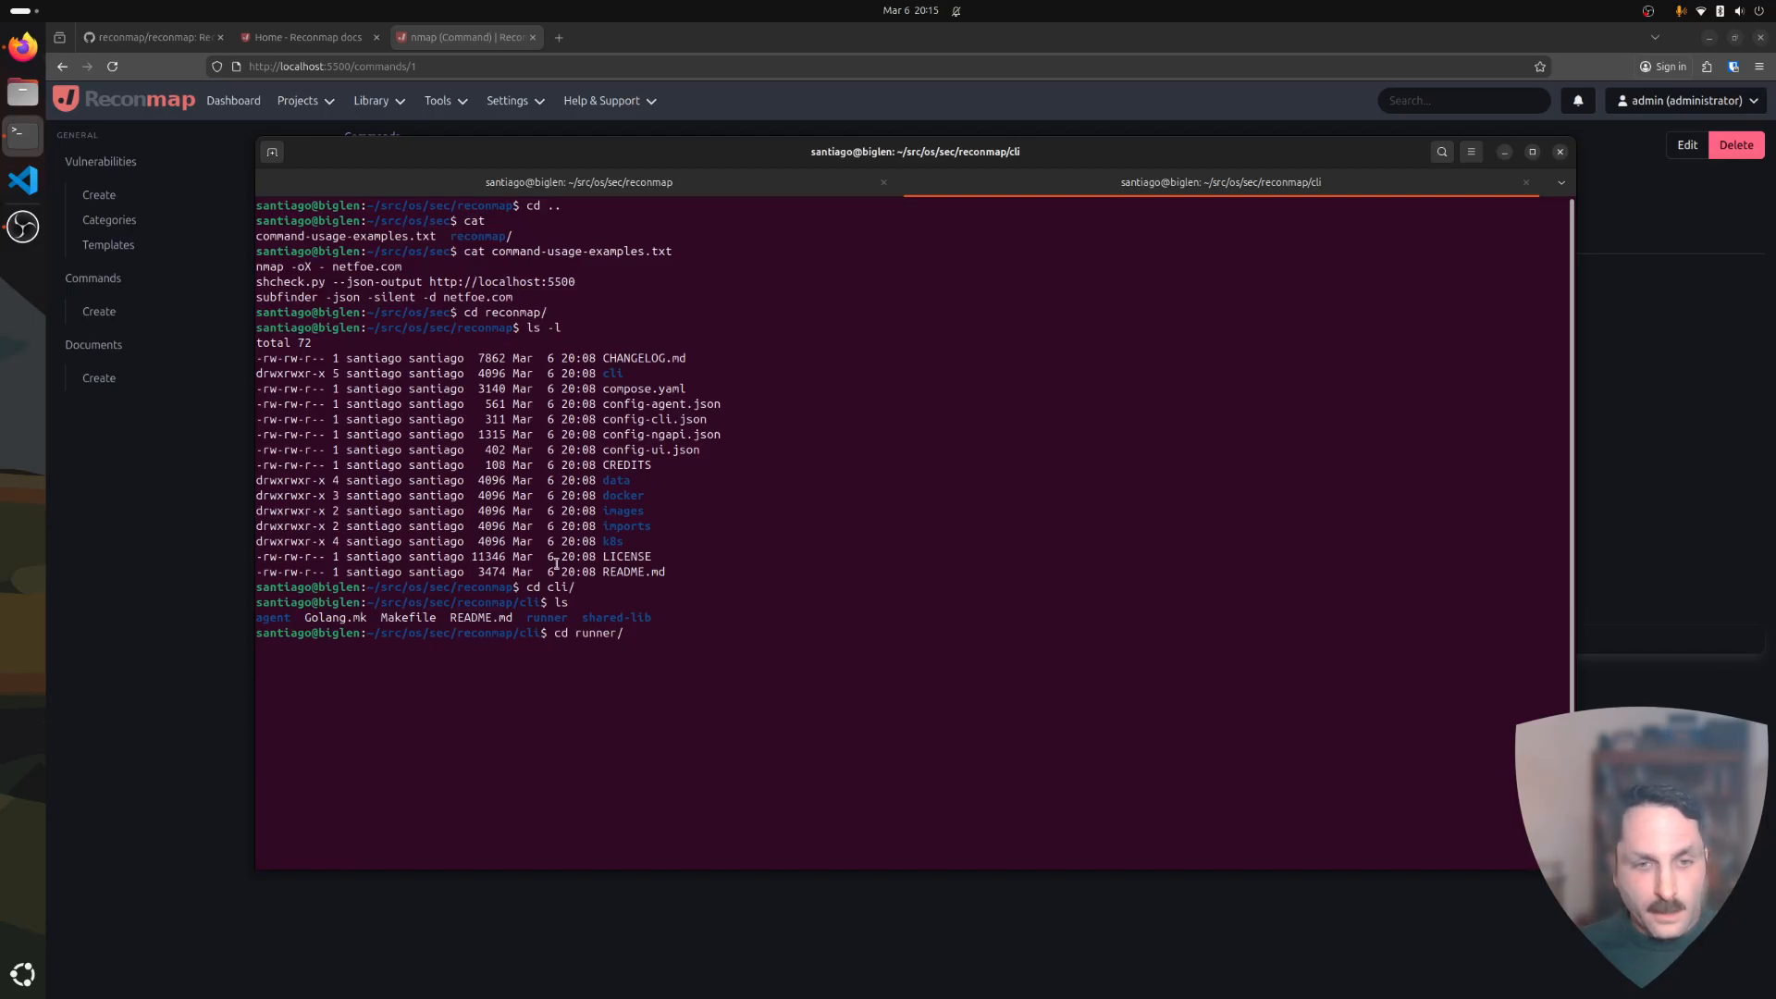
double_click(280, 618)
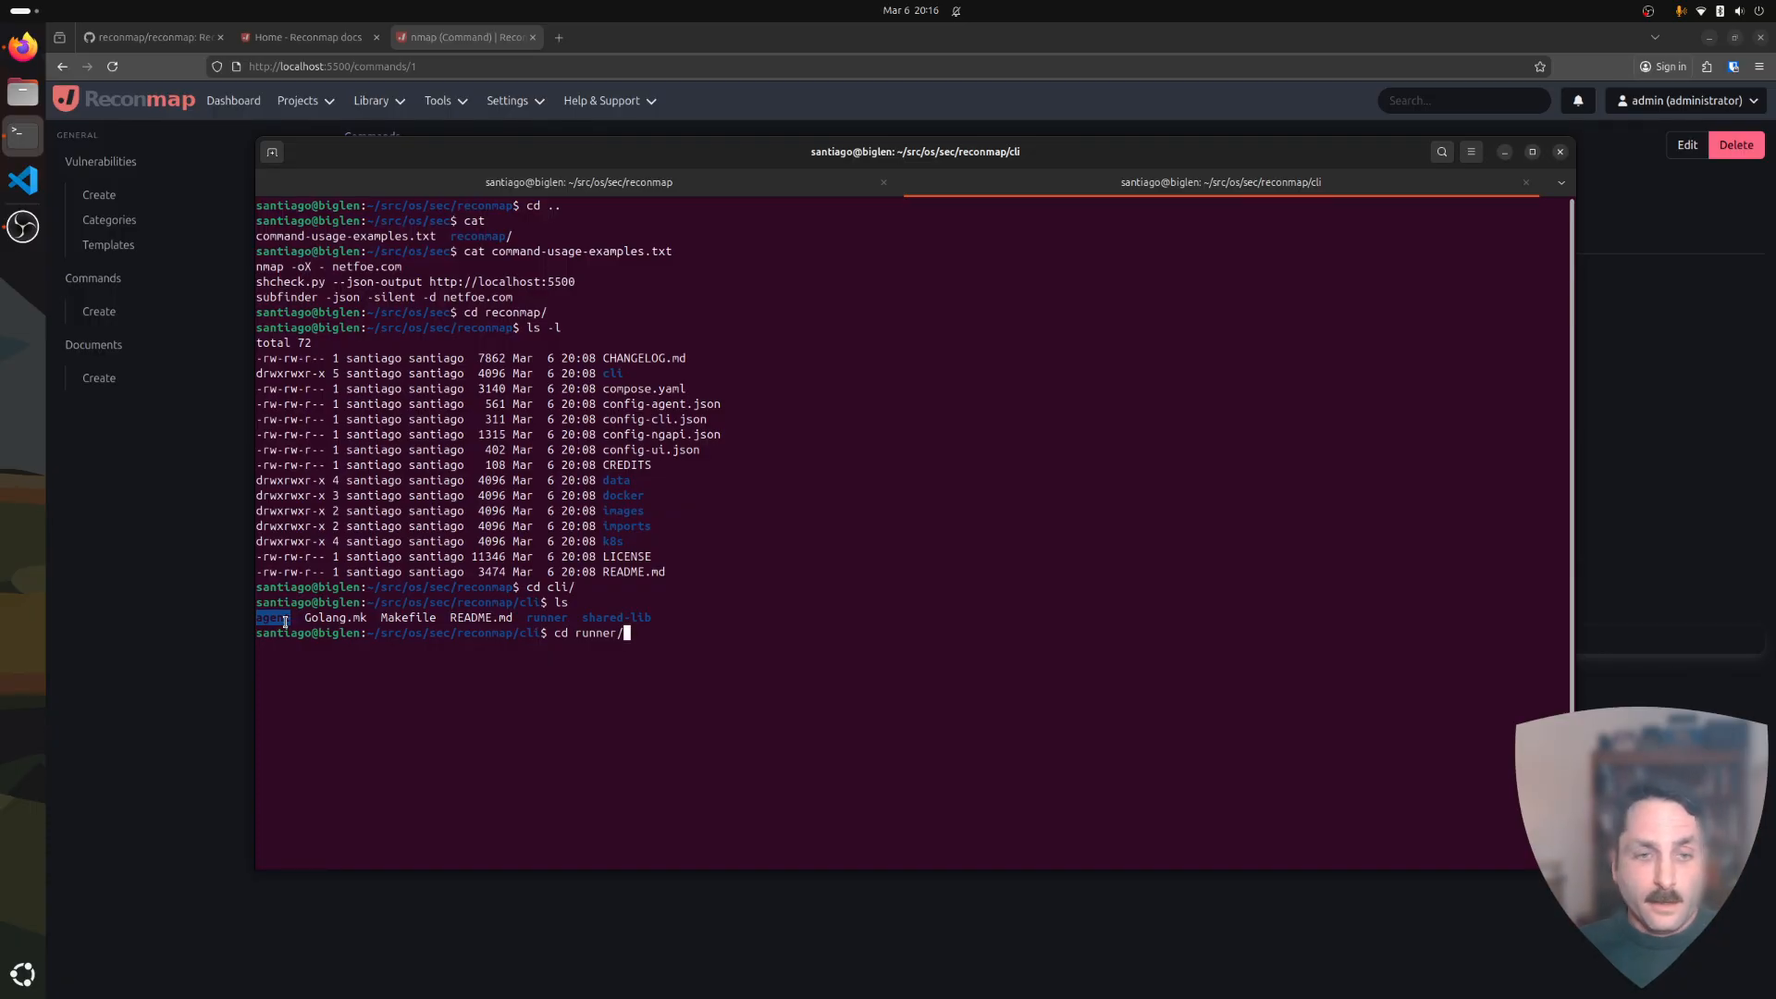
key("alt+Tab")
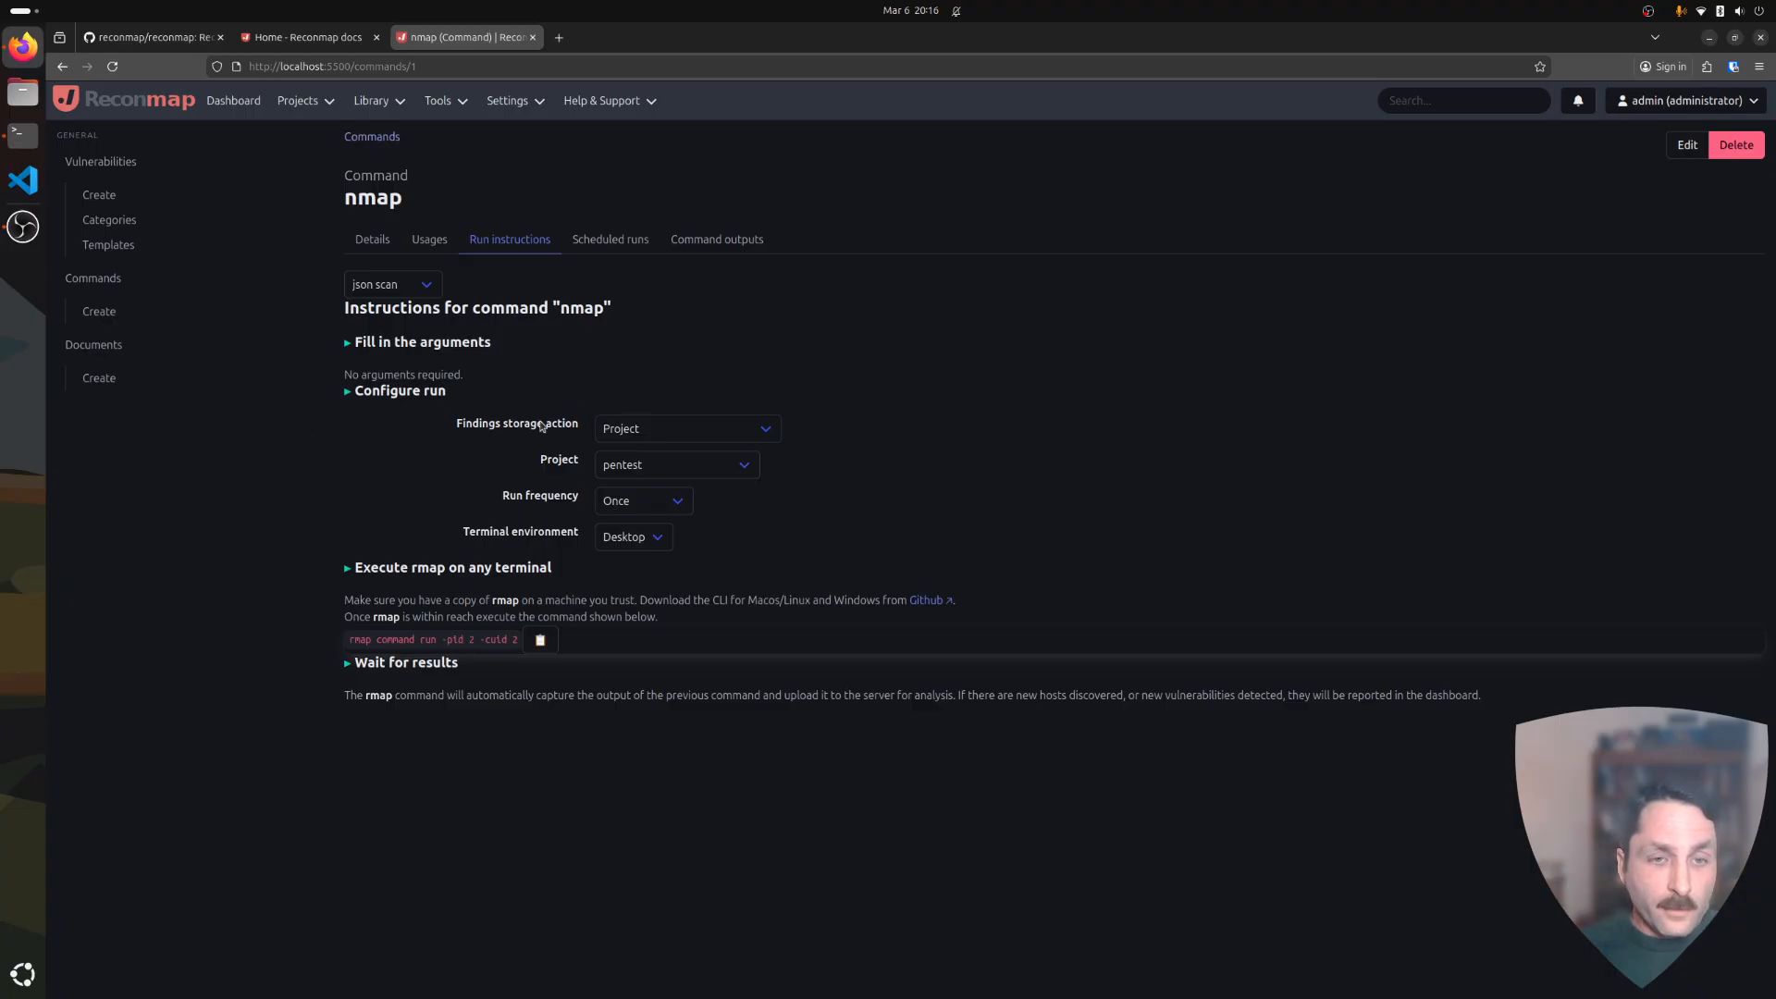
key("alt+Tab")
left_click(736, 570)
key("Return")
Build the rmap binary with make rmap and confirm it appears in ls -l.
type("ls -l")
key("Return")
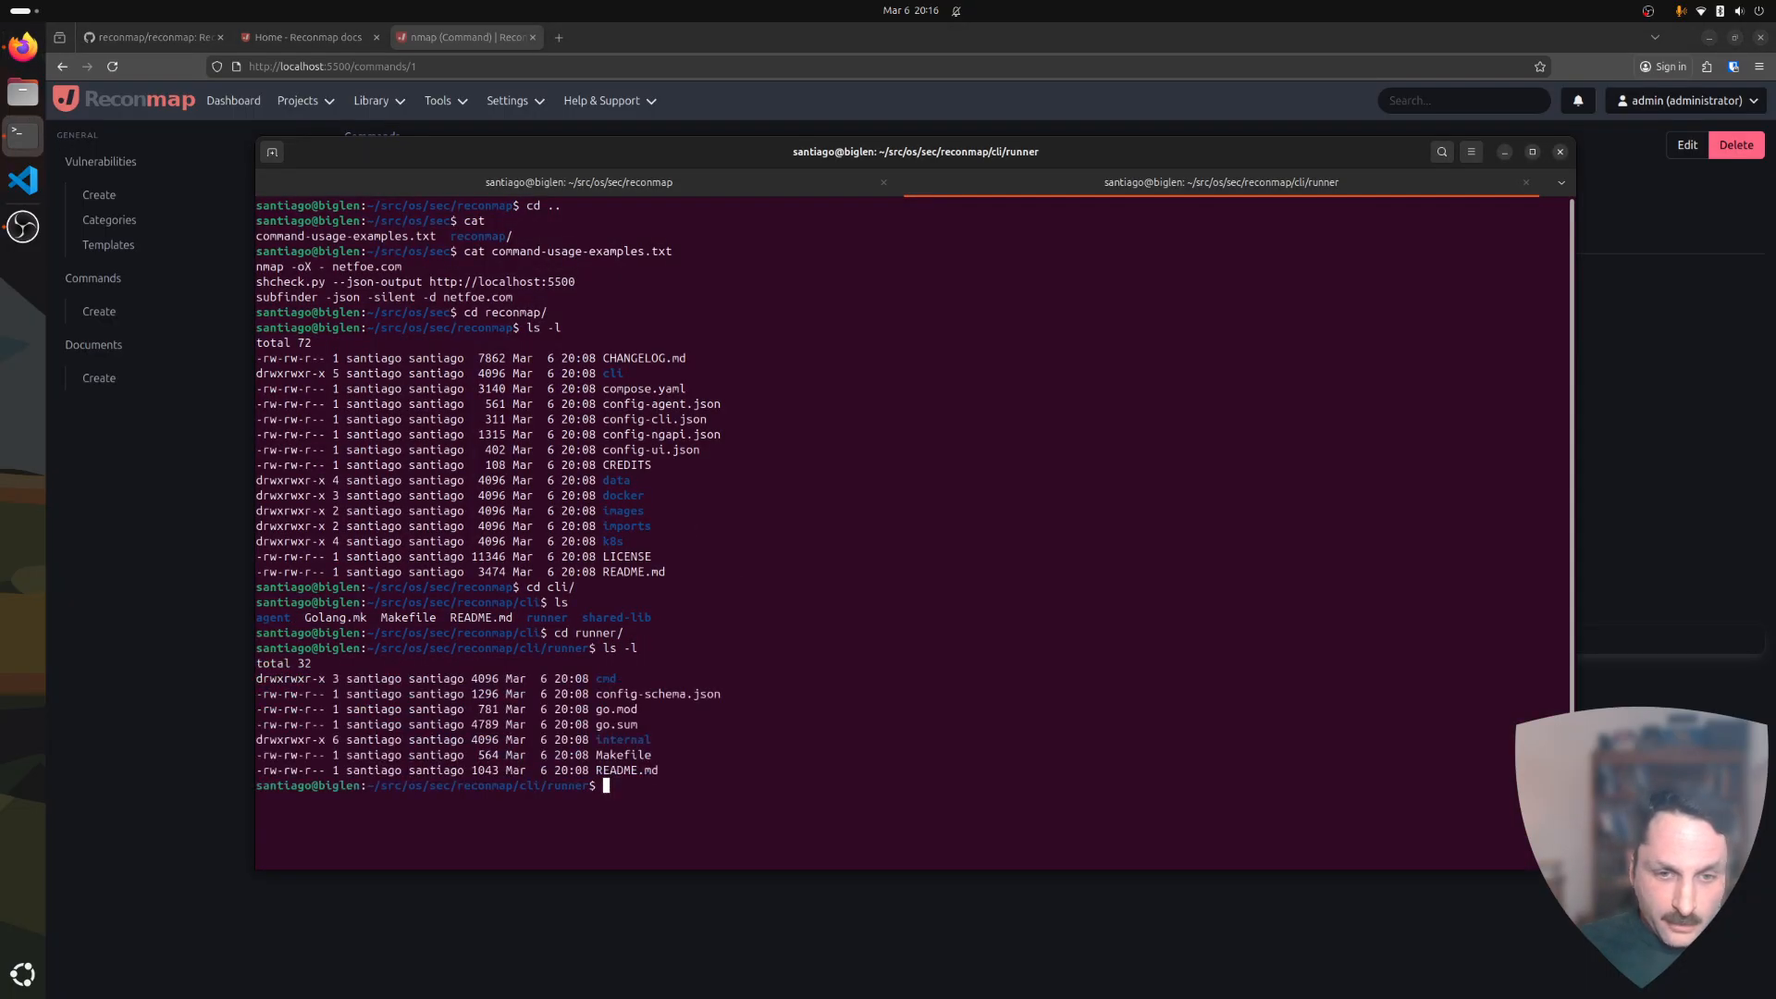
type("make")
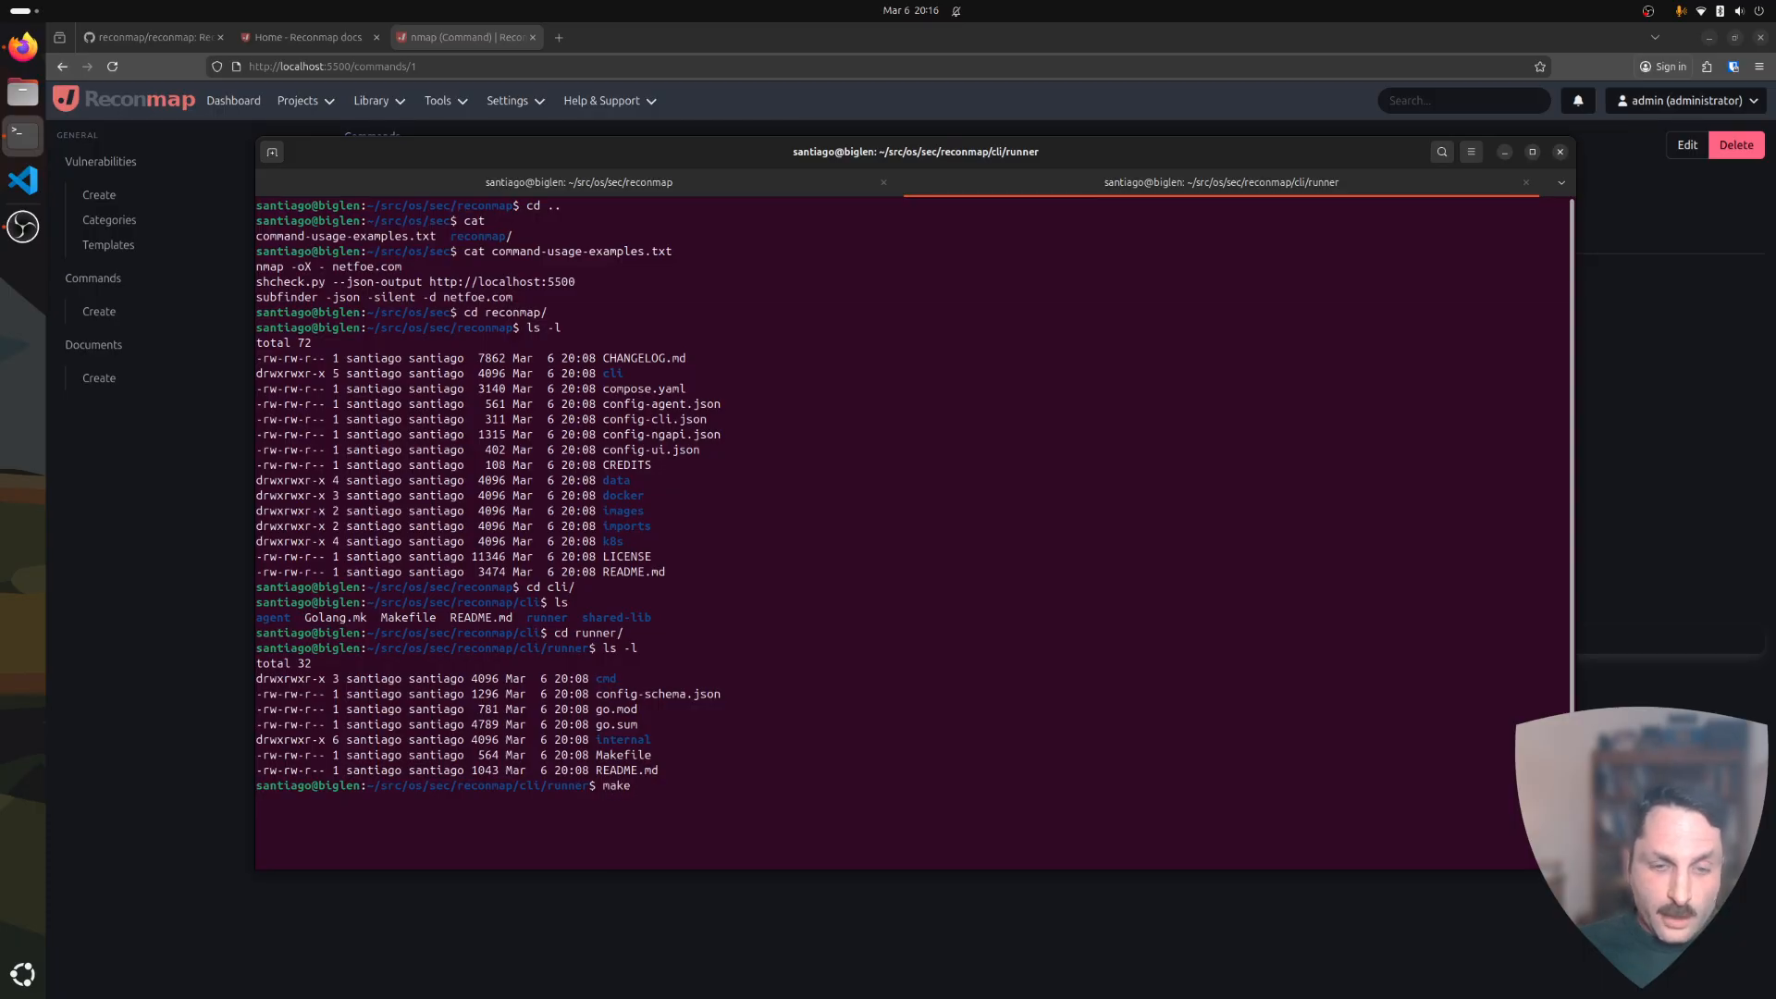
type(" rmap")
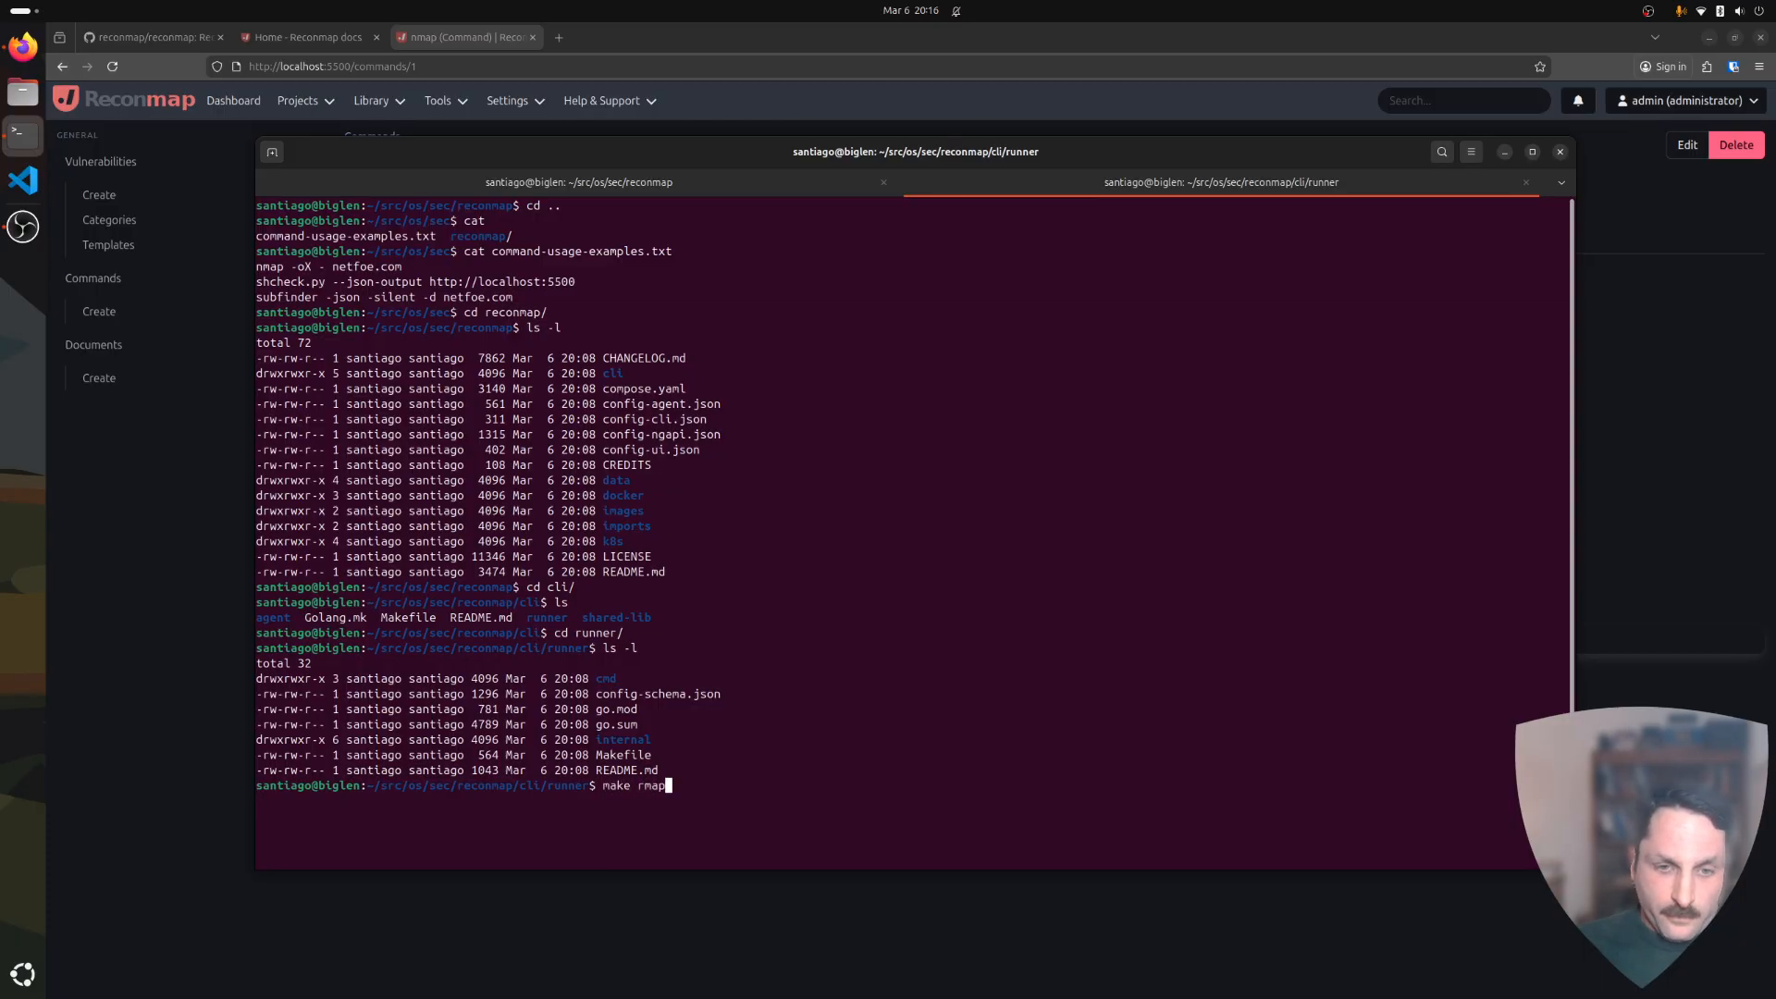
key("Return")
type("ls -l")
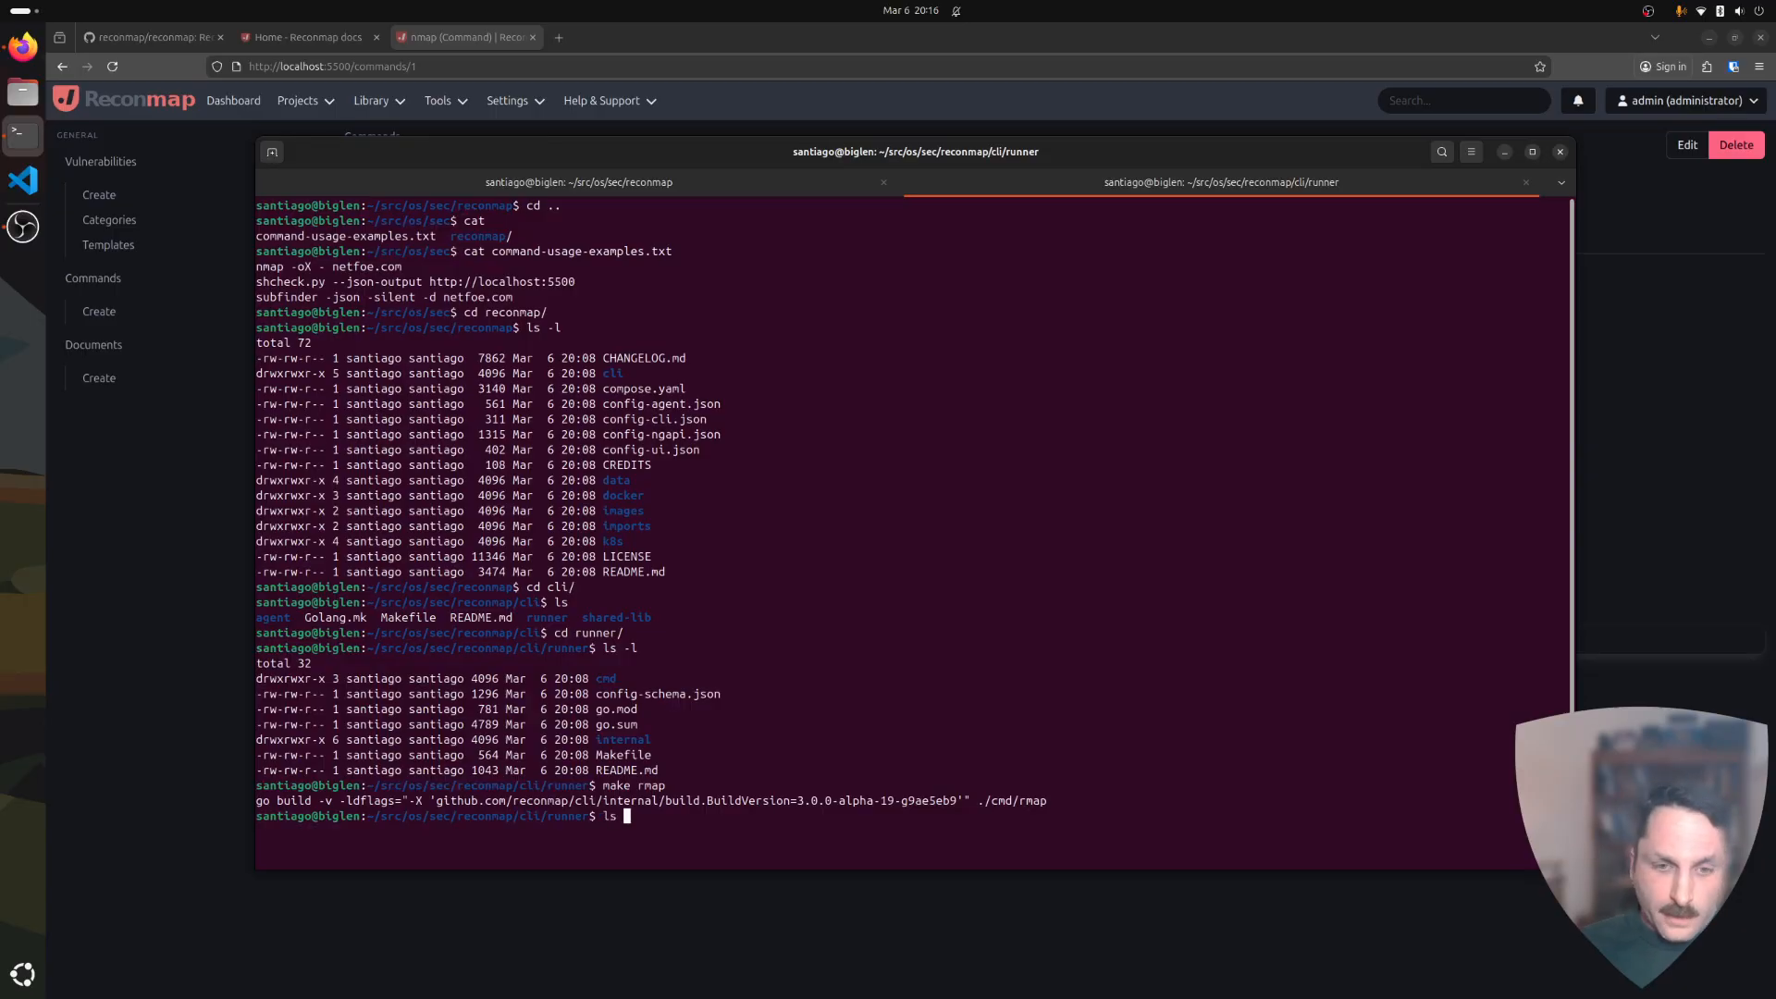
key("Return")
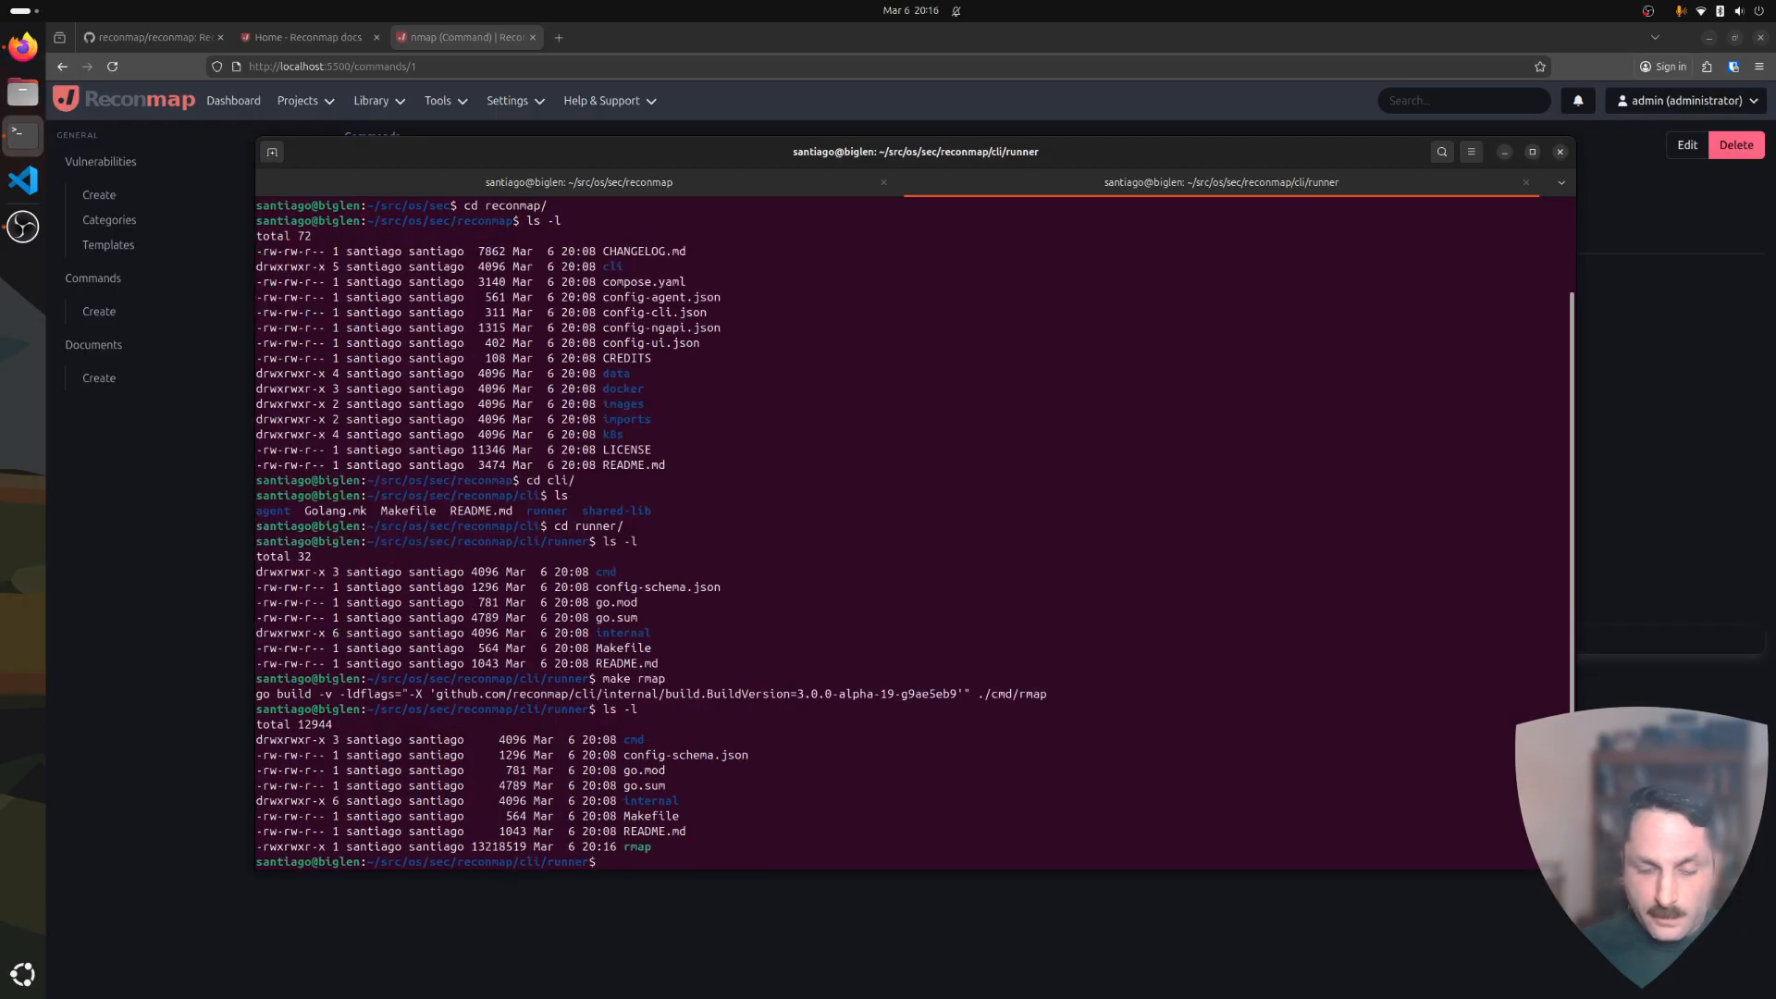
type("./rmap")
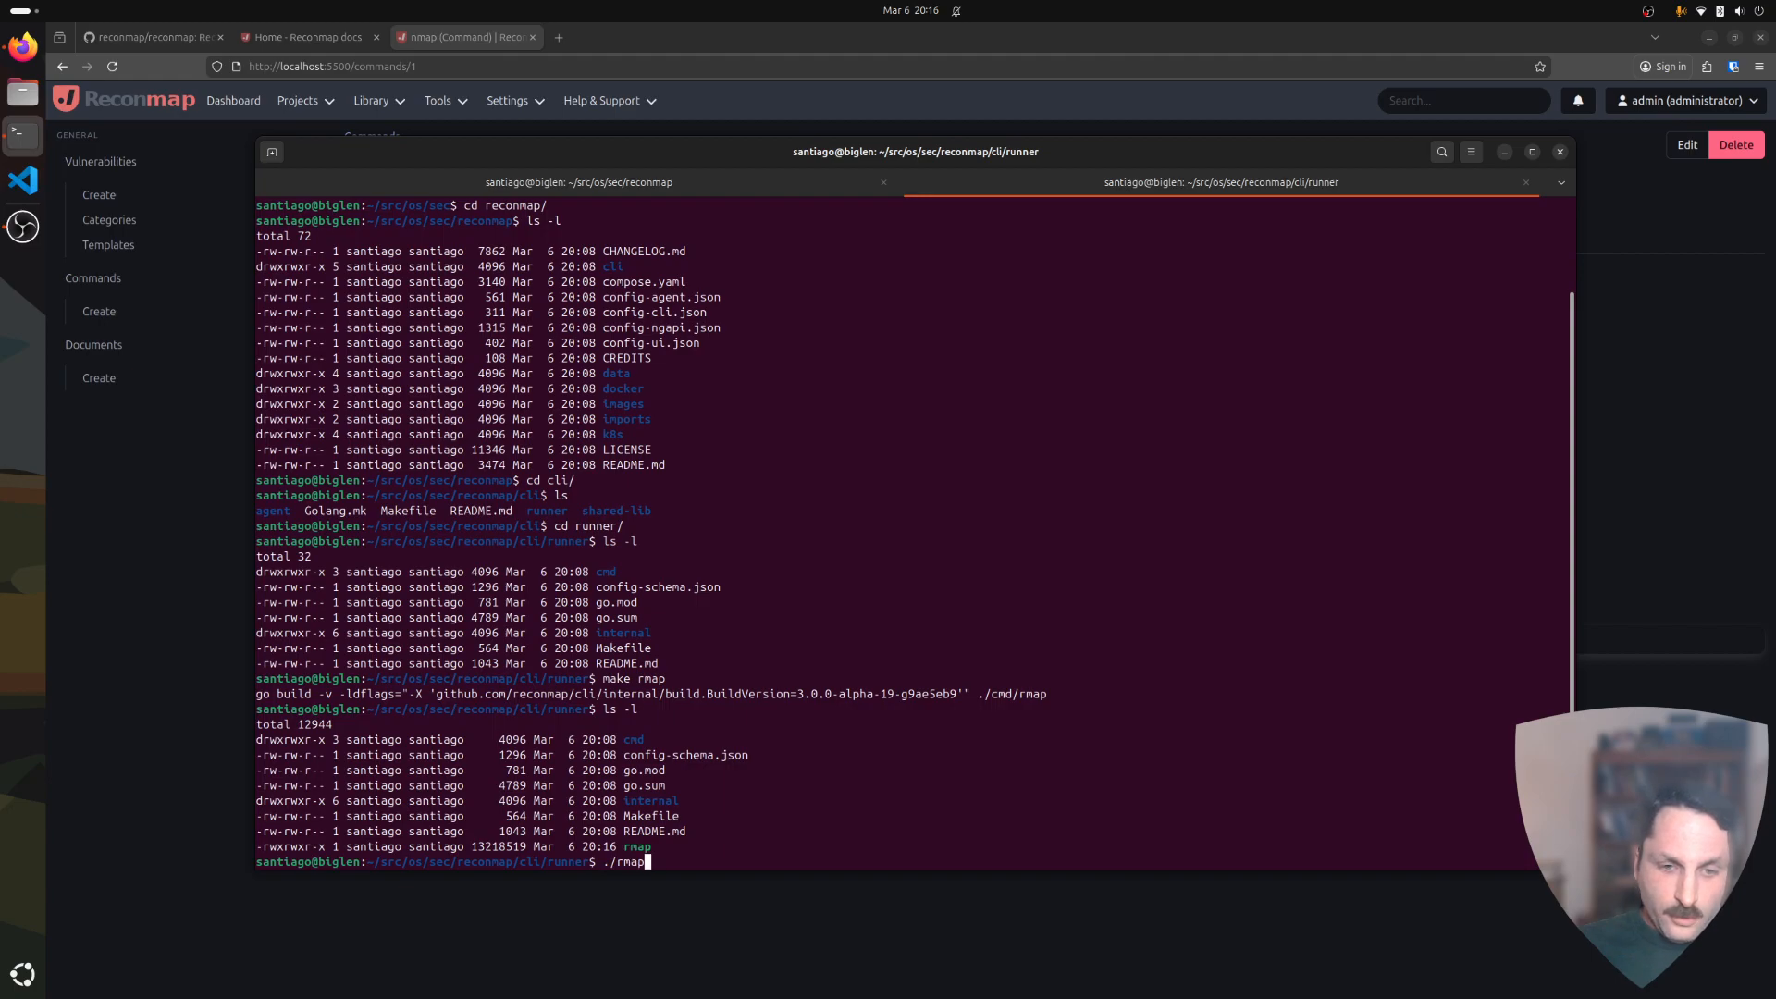
type(" config")
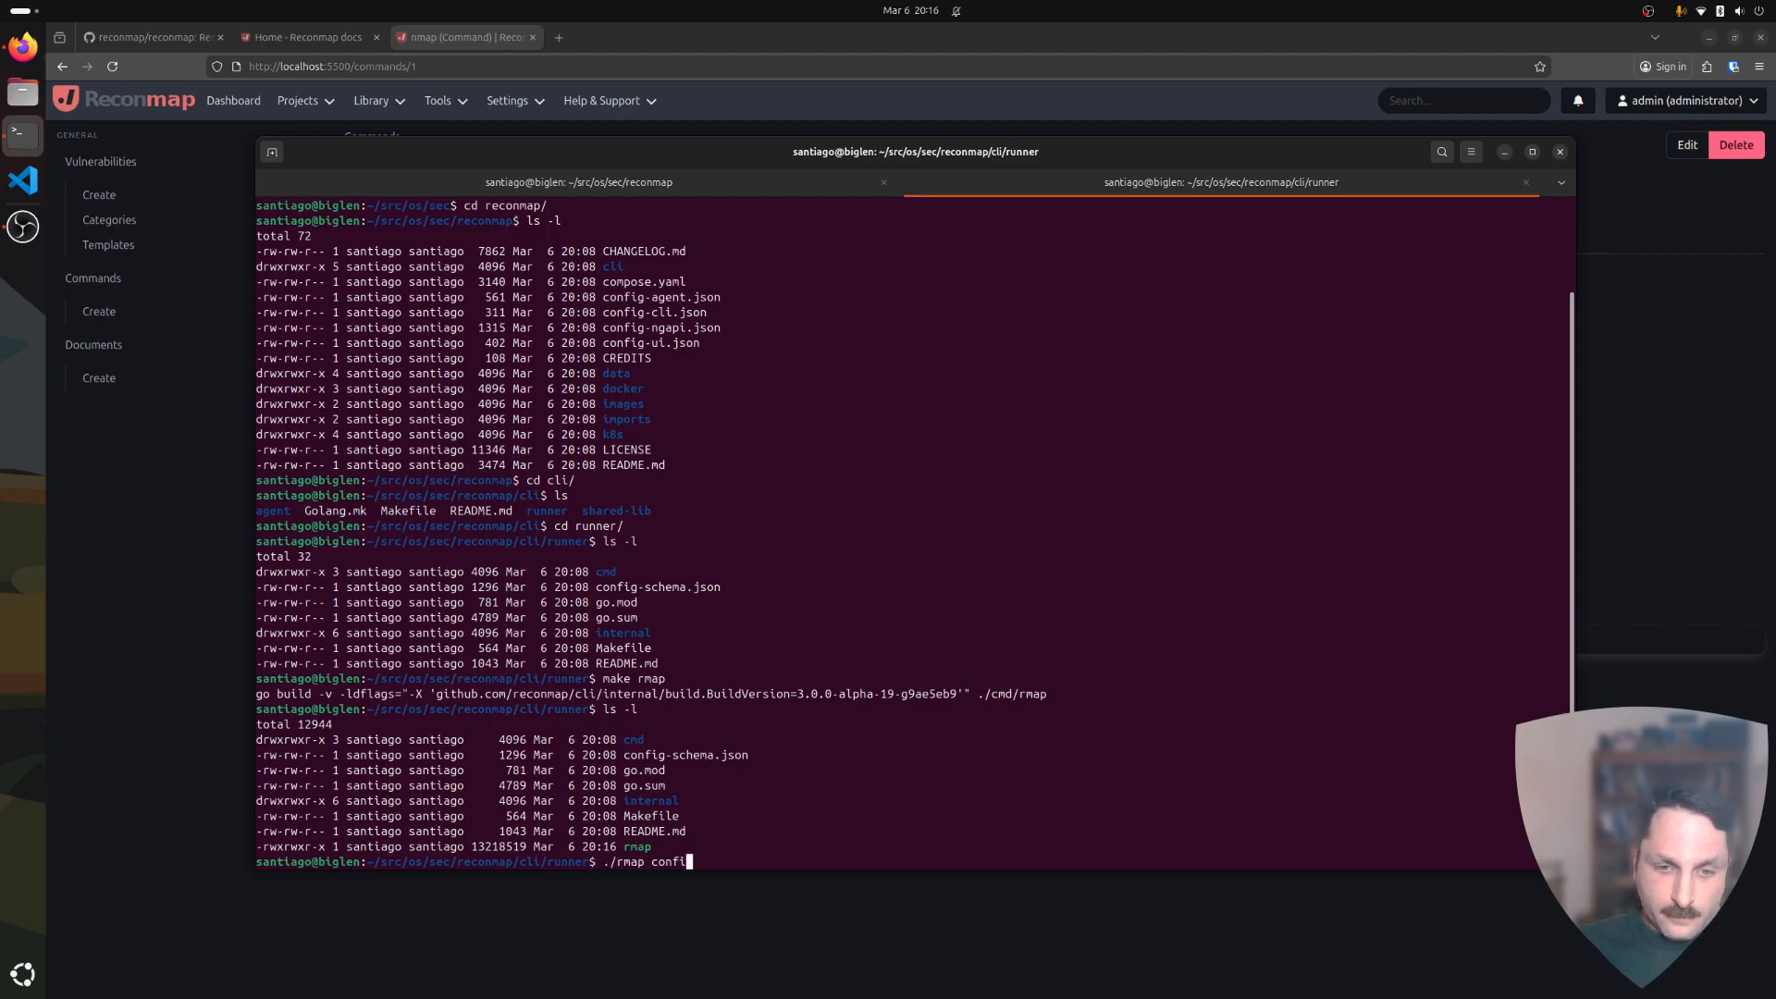
Run ./rmap config, then delete the write-protected config file it reports with rm.
key("Return")
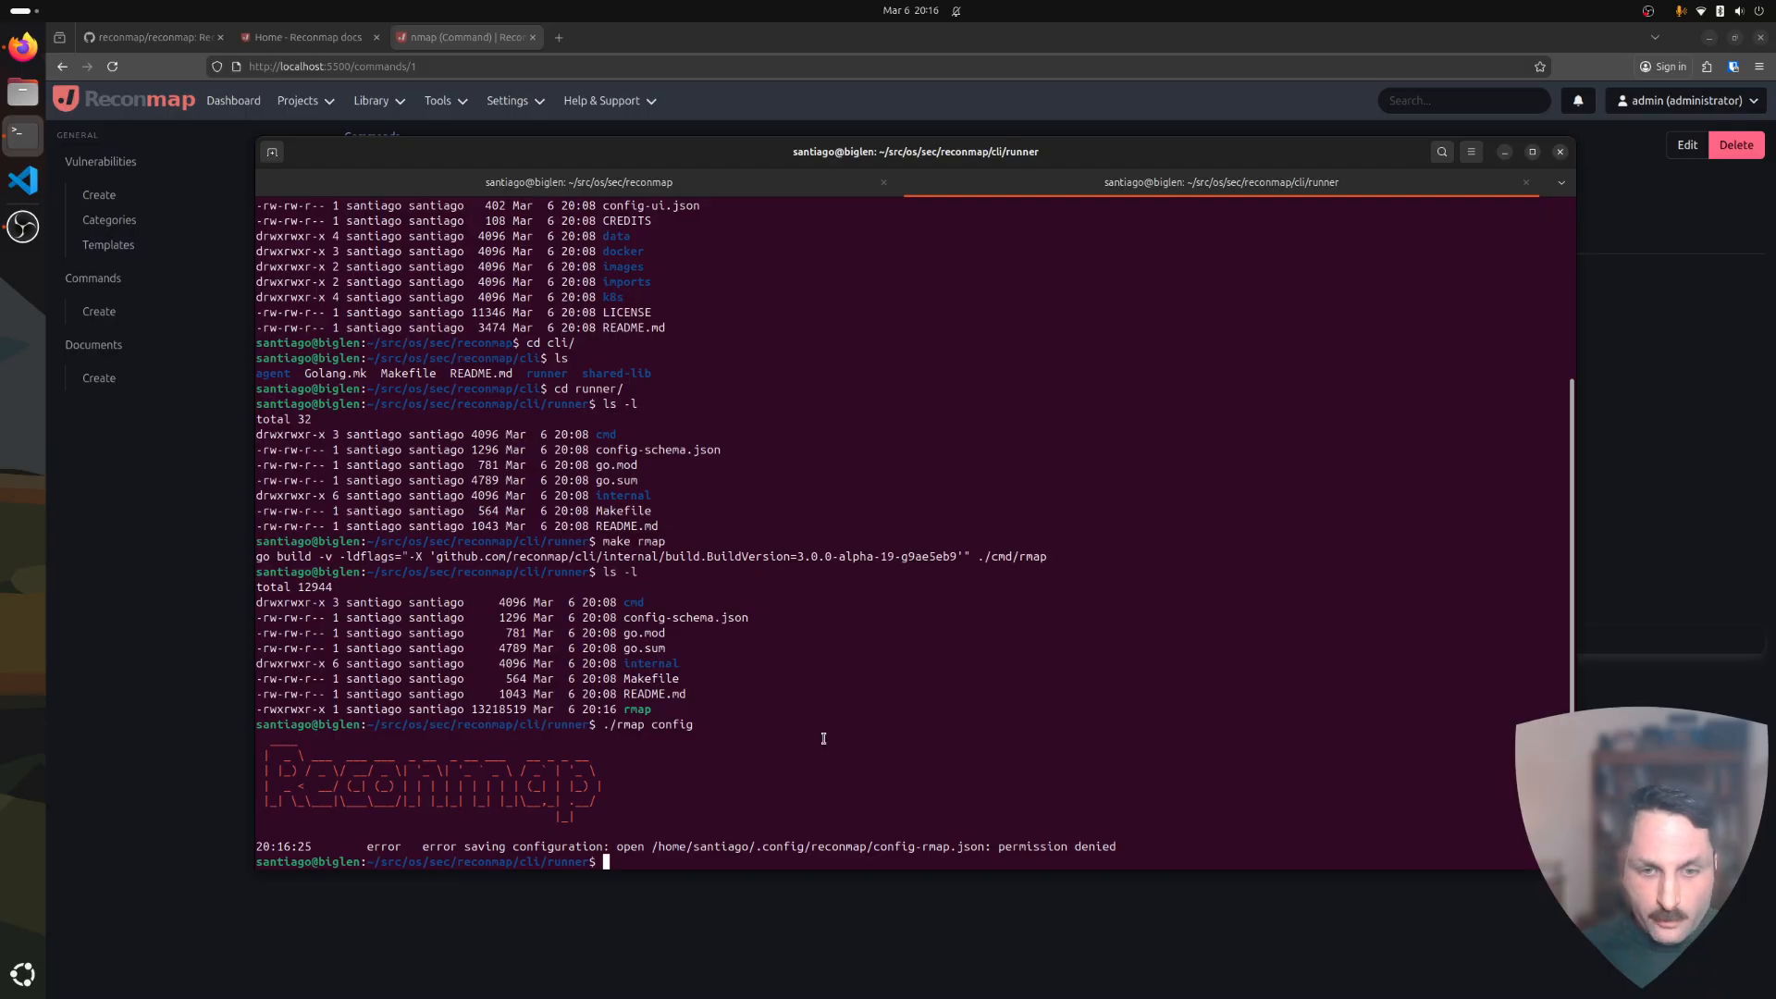
double_click(794, 848)
right_click(794, 848)
left_click(819, 713)
type("rm")
key("ctrl+shift+v")
key("Return")
type("y")
key("Return")
Rerun ./rmap config and cat the newly saved config-rmap.json to check its keycloak and API settings.
key("Up")
key("Up")
key("Return")
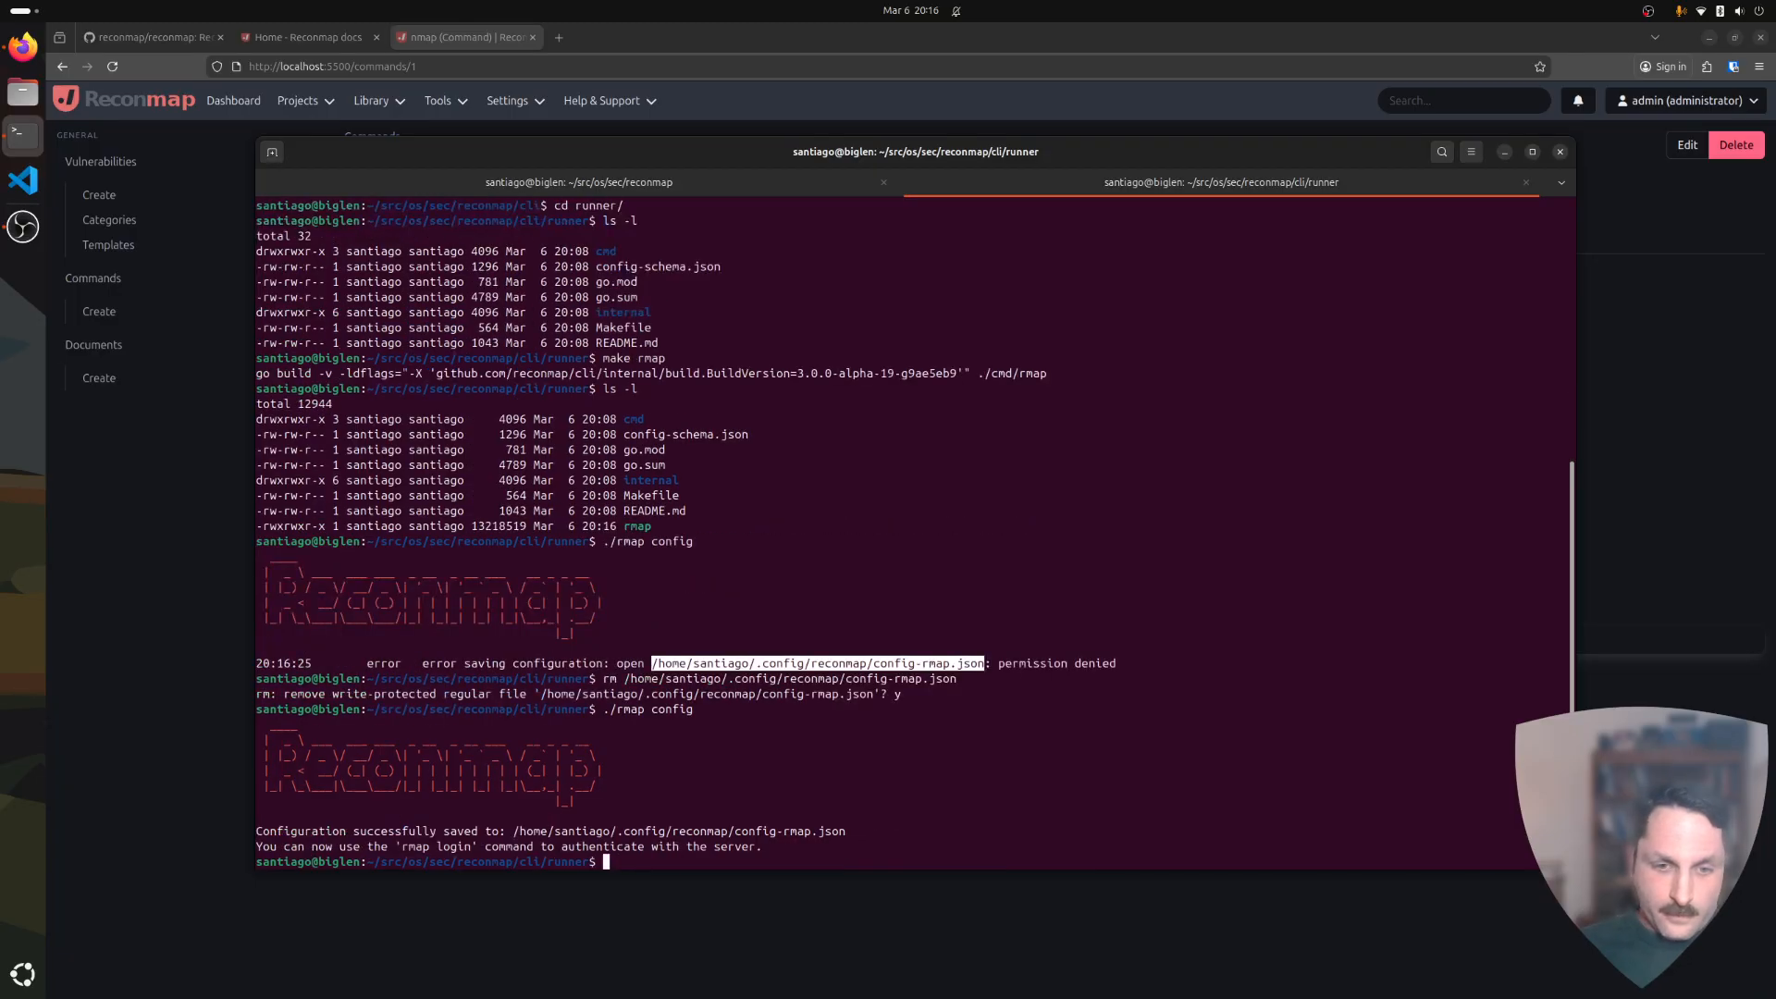
double_click(695, 831)
right_click(695, 831)
left_click(703, 843)
type("cat")
key("ctrl+shift+v")
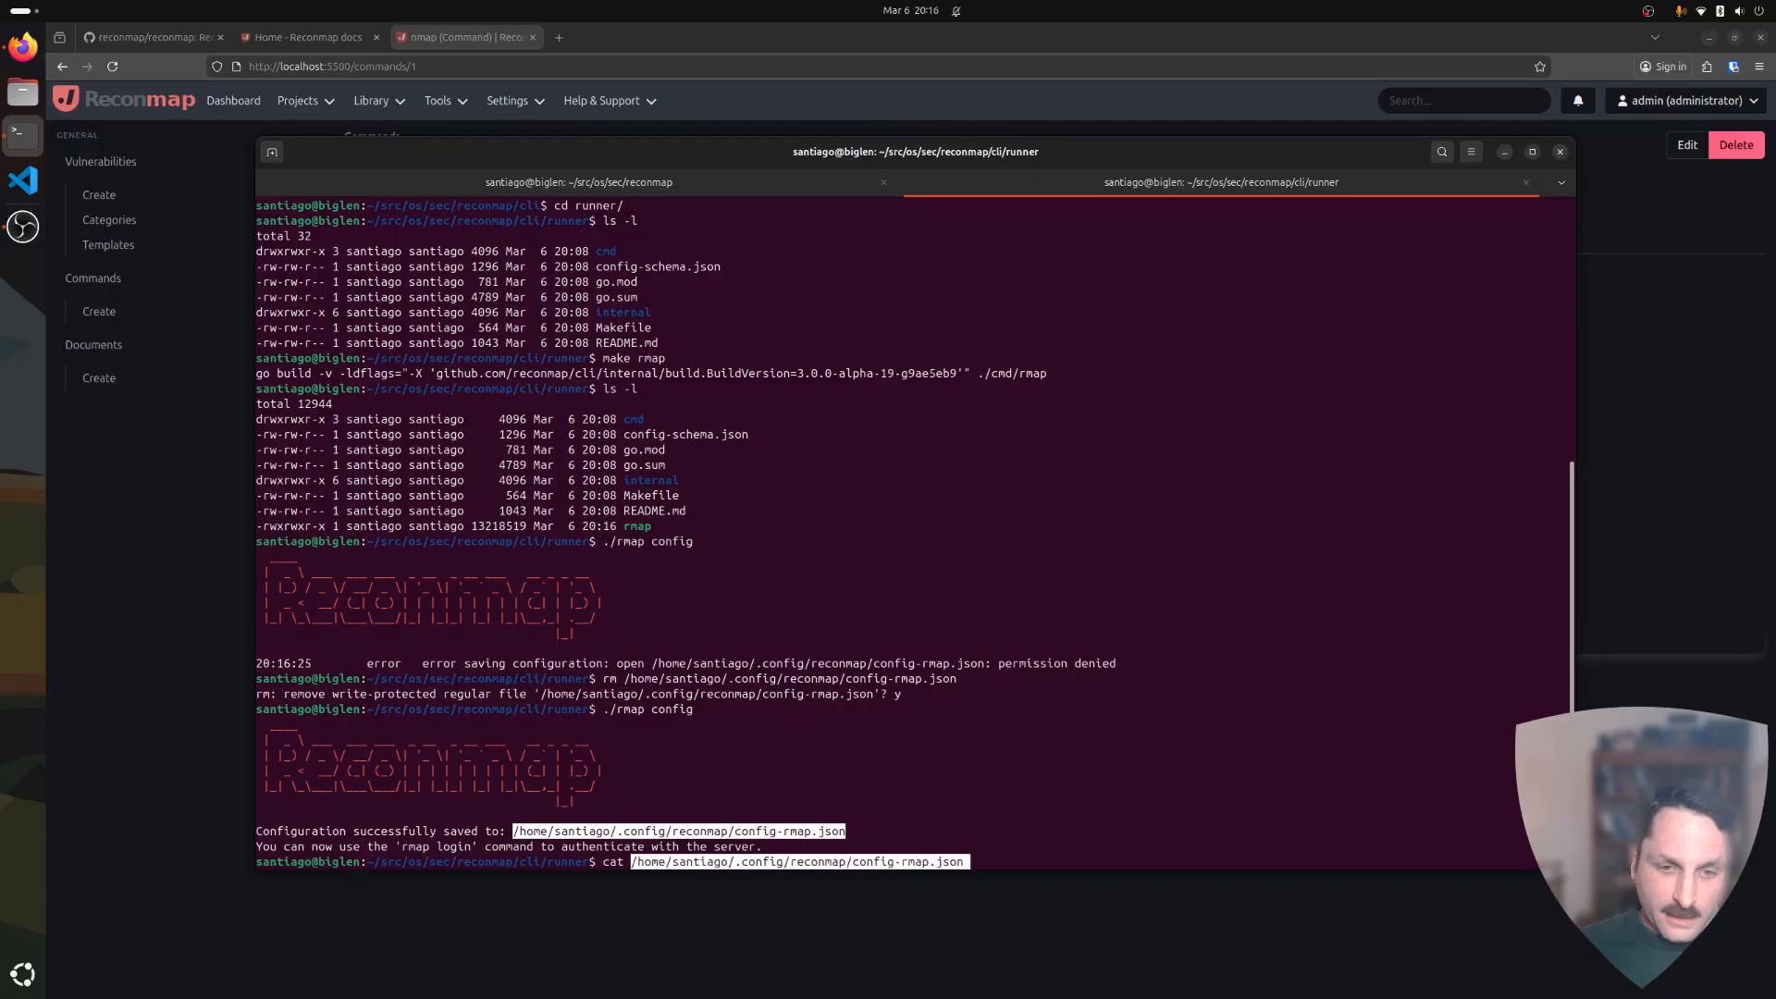
key("Return")
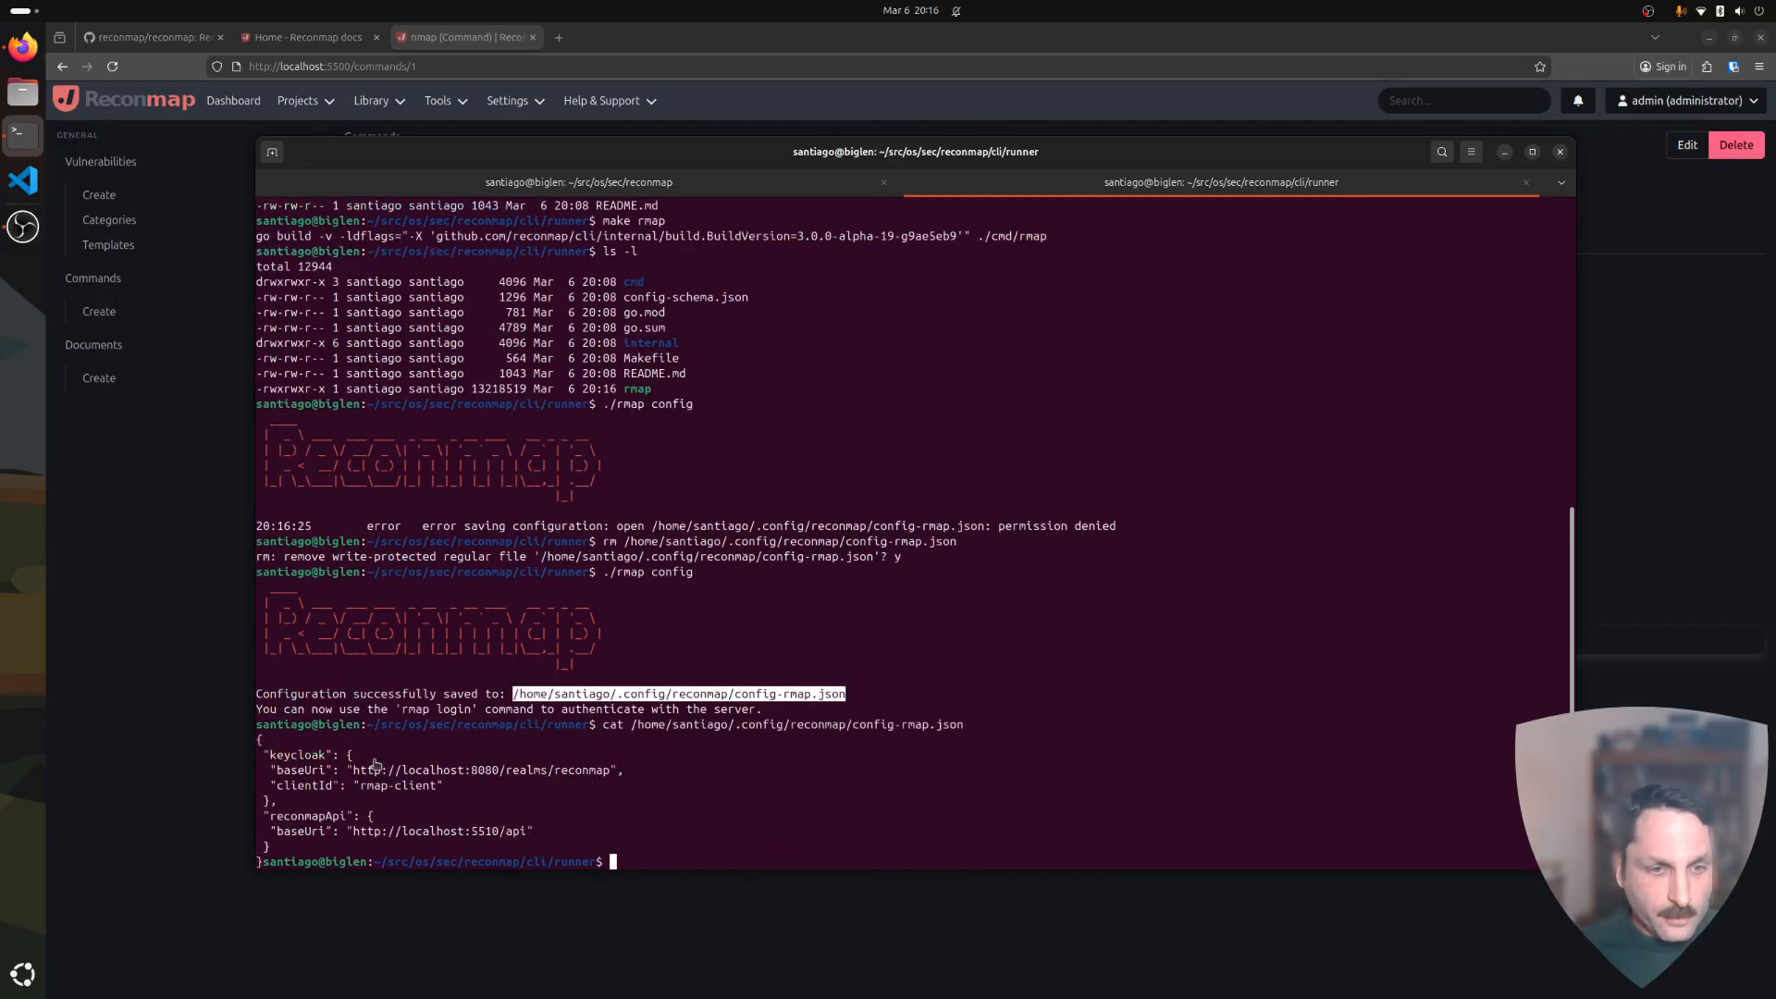
left_click_drag(259, 750, 414, 830)
left_click(372, 827)
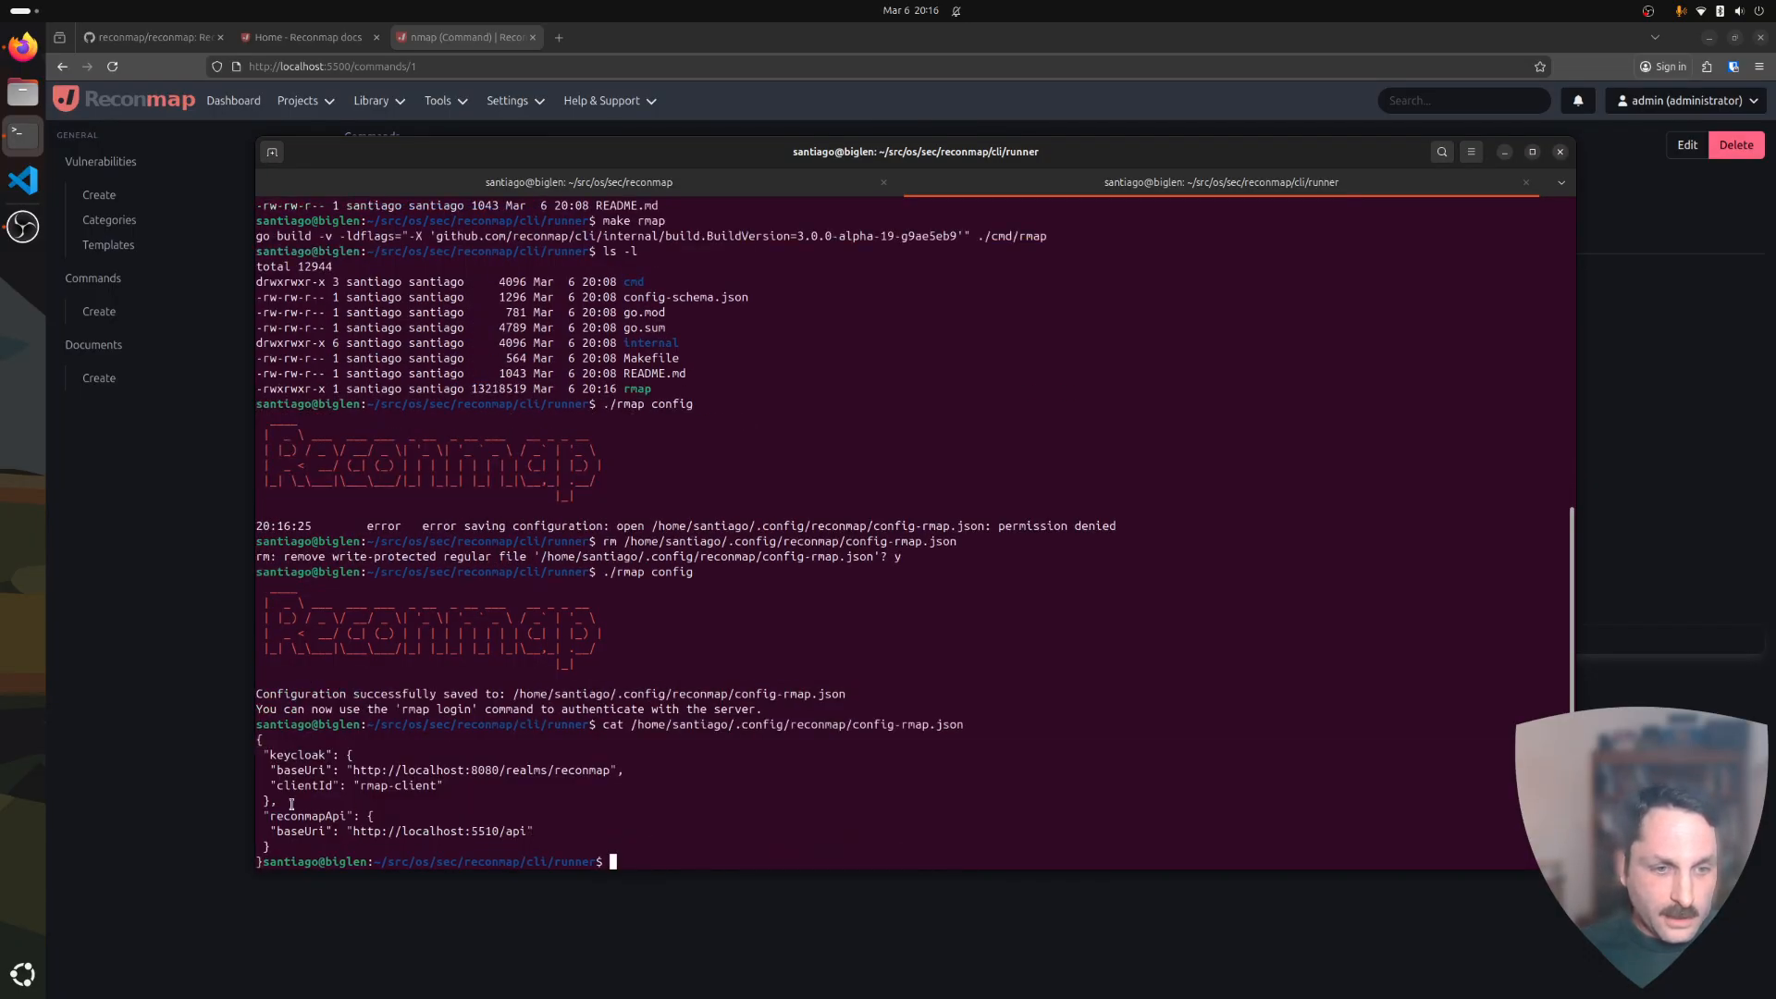
Run ./rmap login, submit its device code in Firefox, and grant rmap-client access.
type("./rmap login")
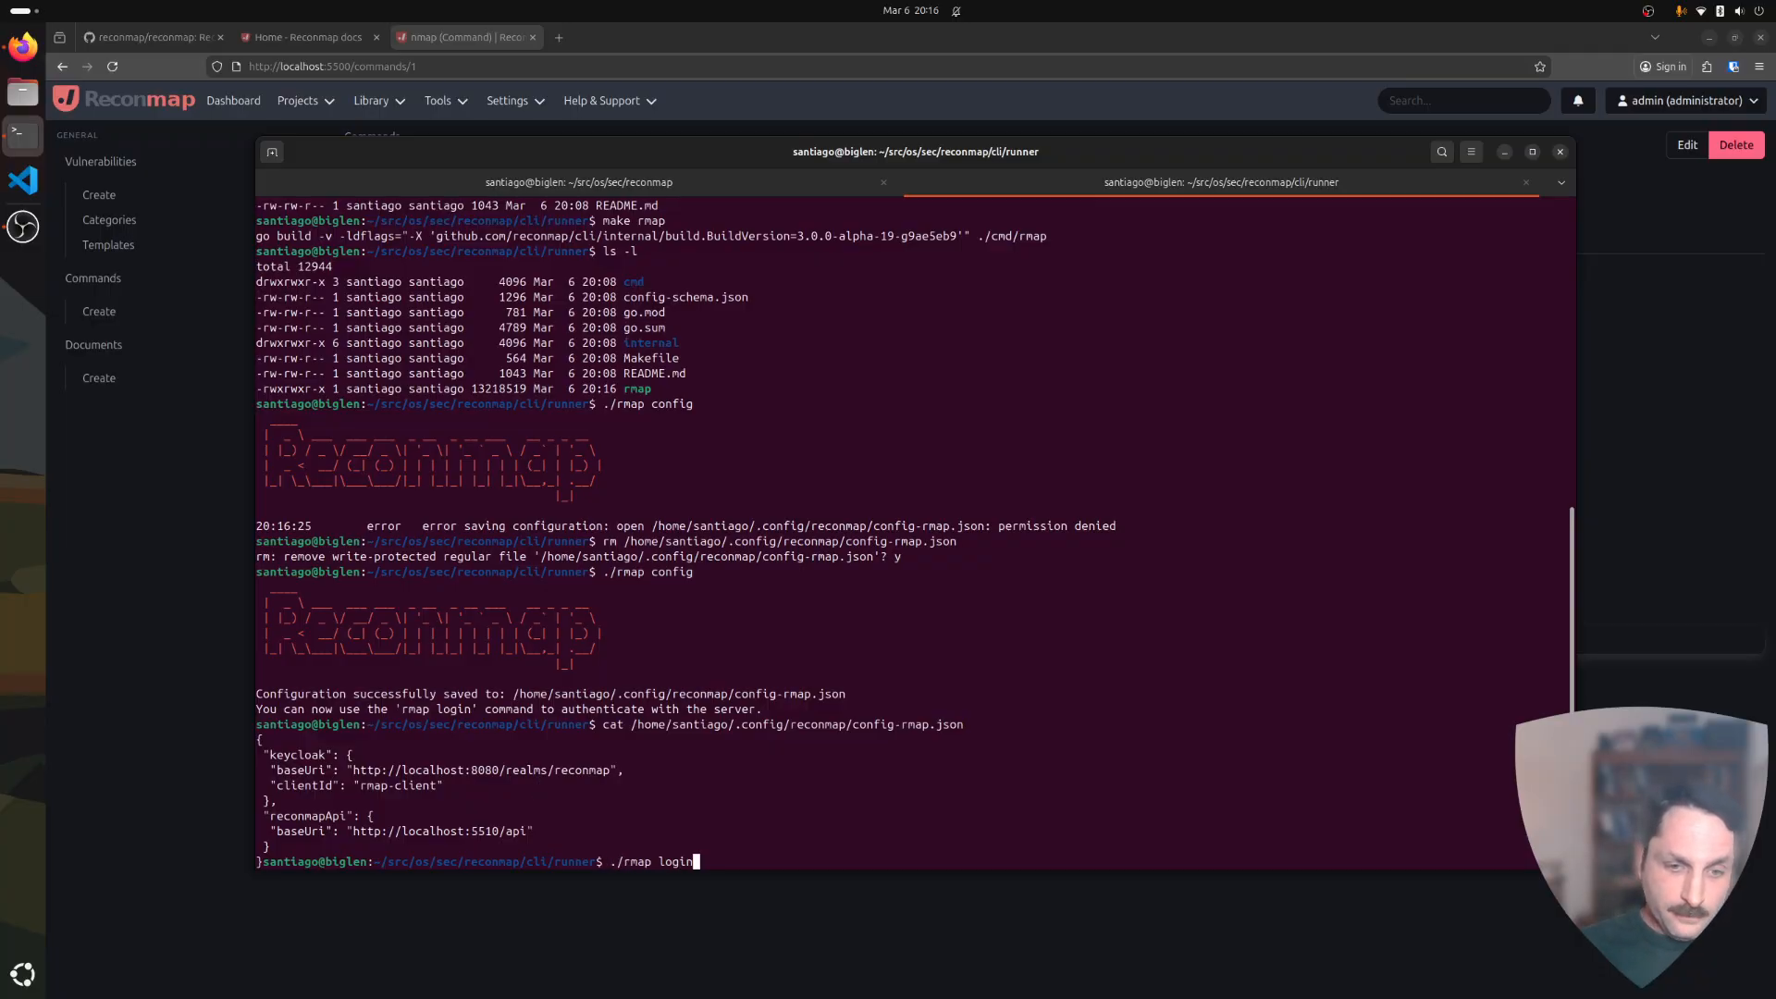
key("Return")
double_click(727, 831)
right_click(727, 830)
left_click(753, 843)
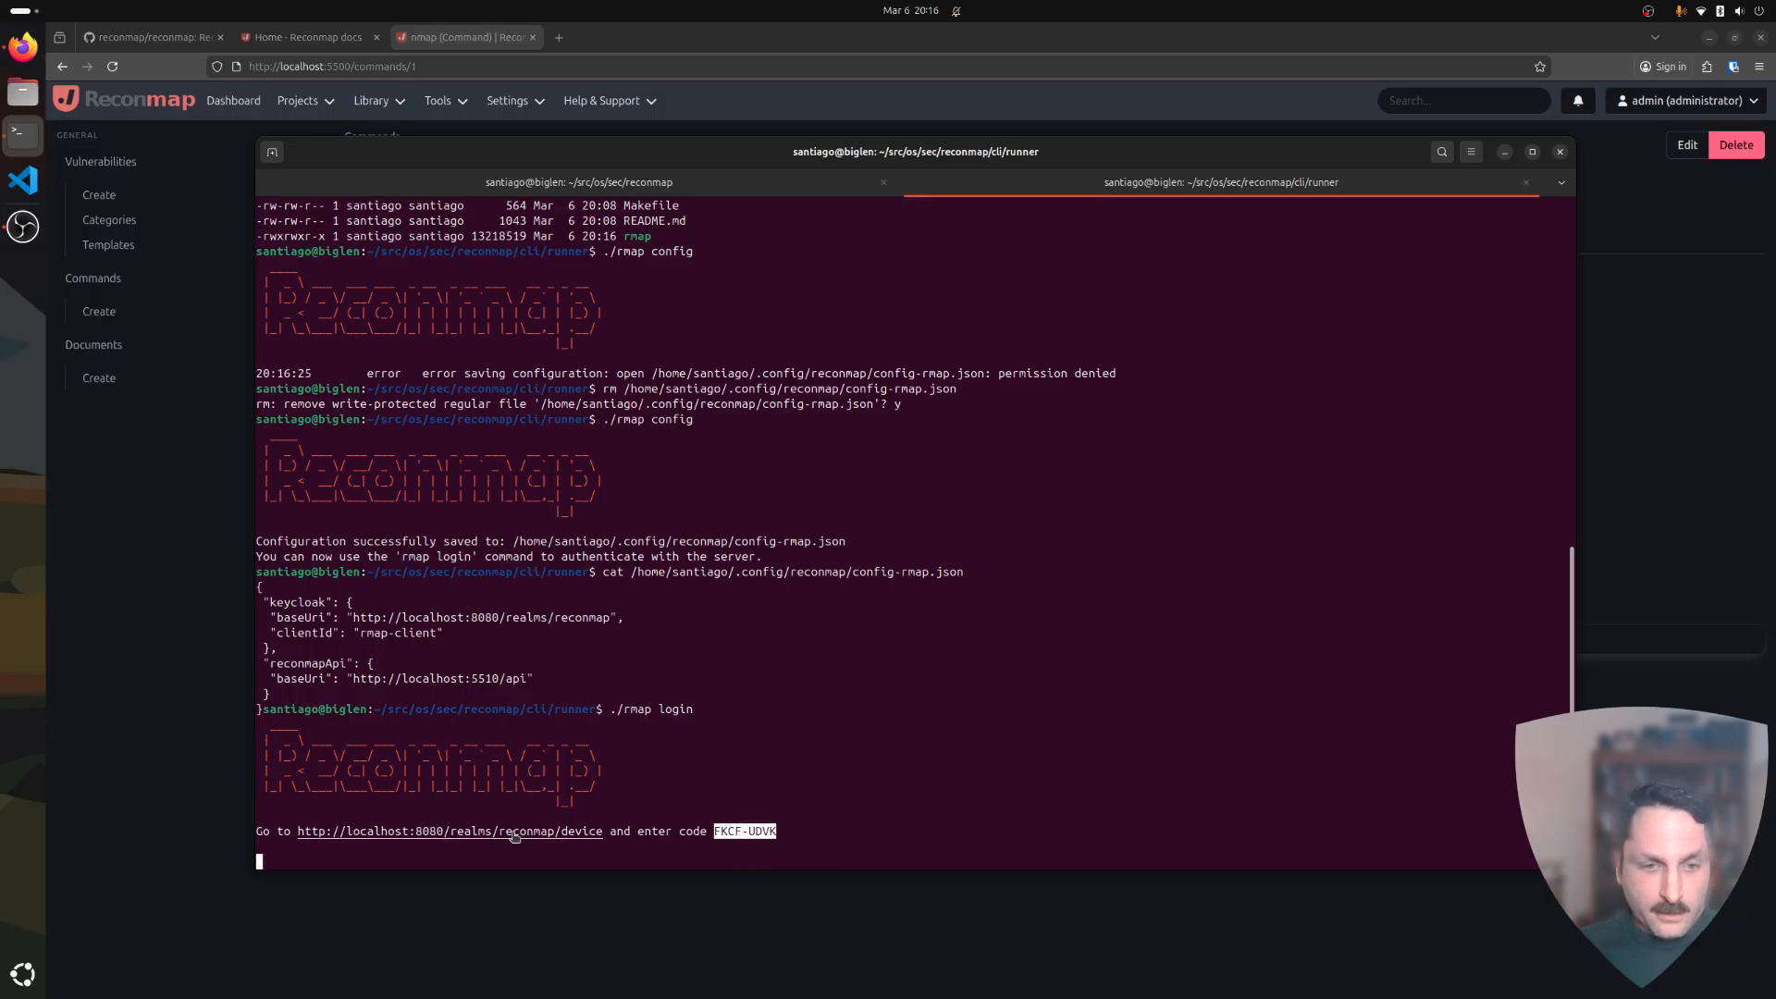
left_click(600, 833, "ctrl")
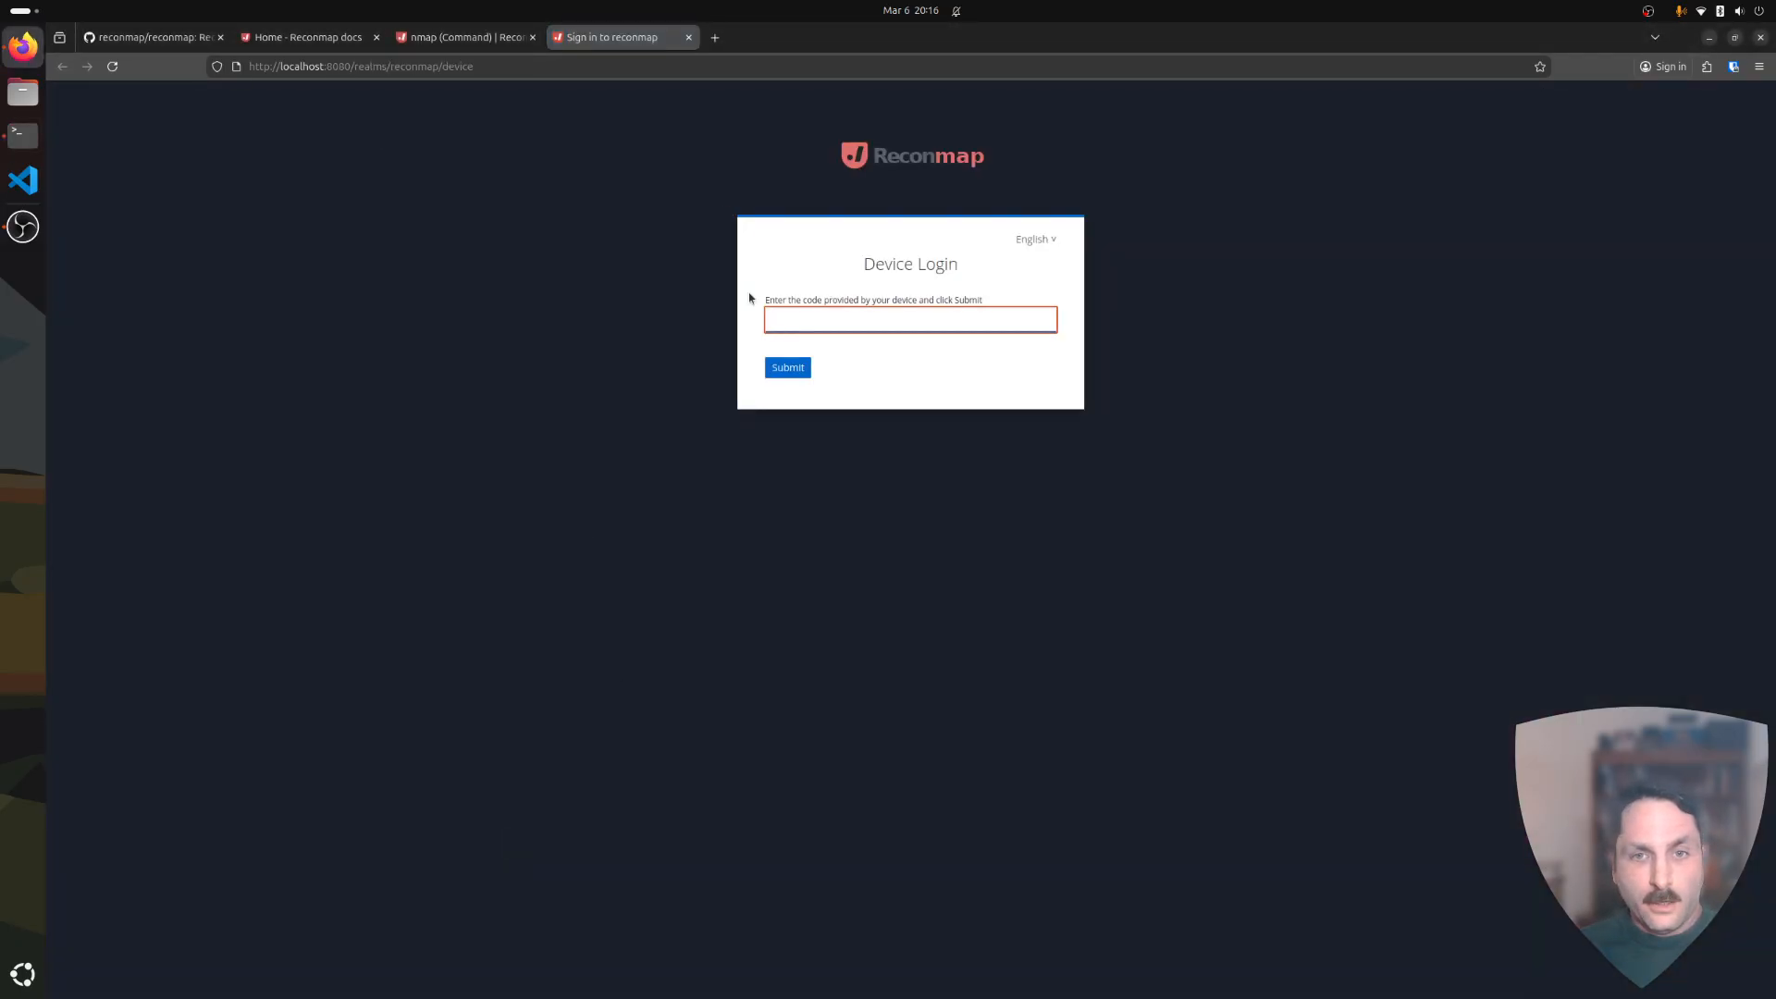
key("ctrl+v")
key("Return")
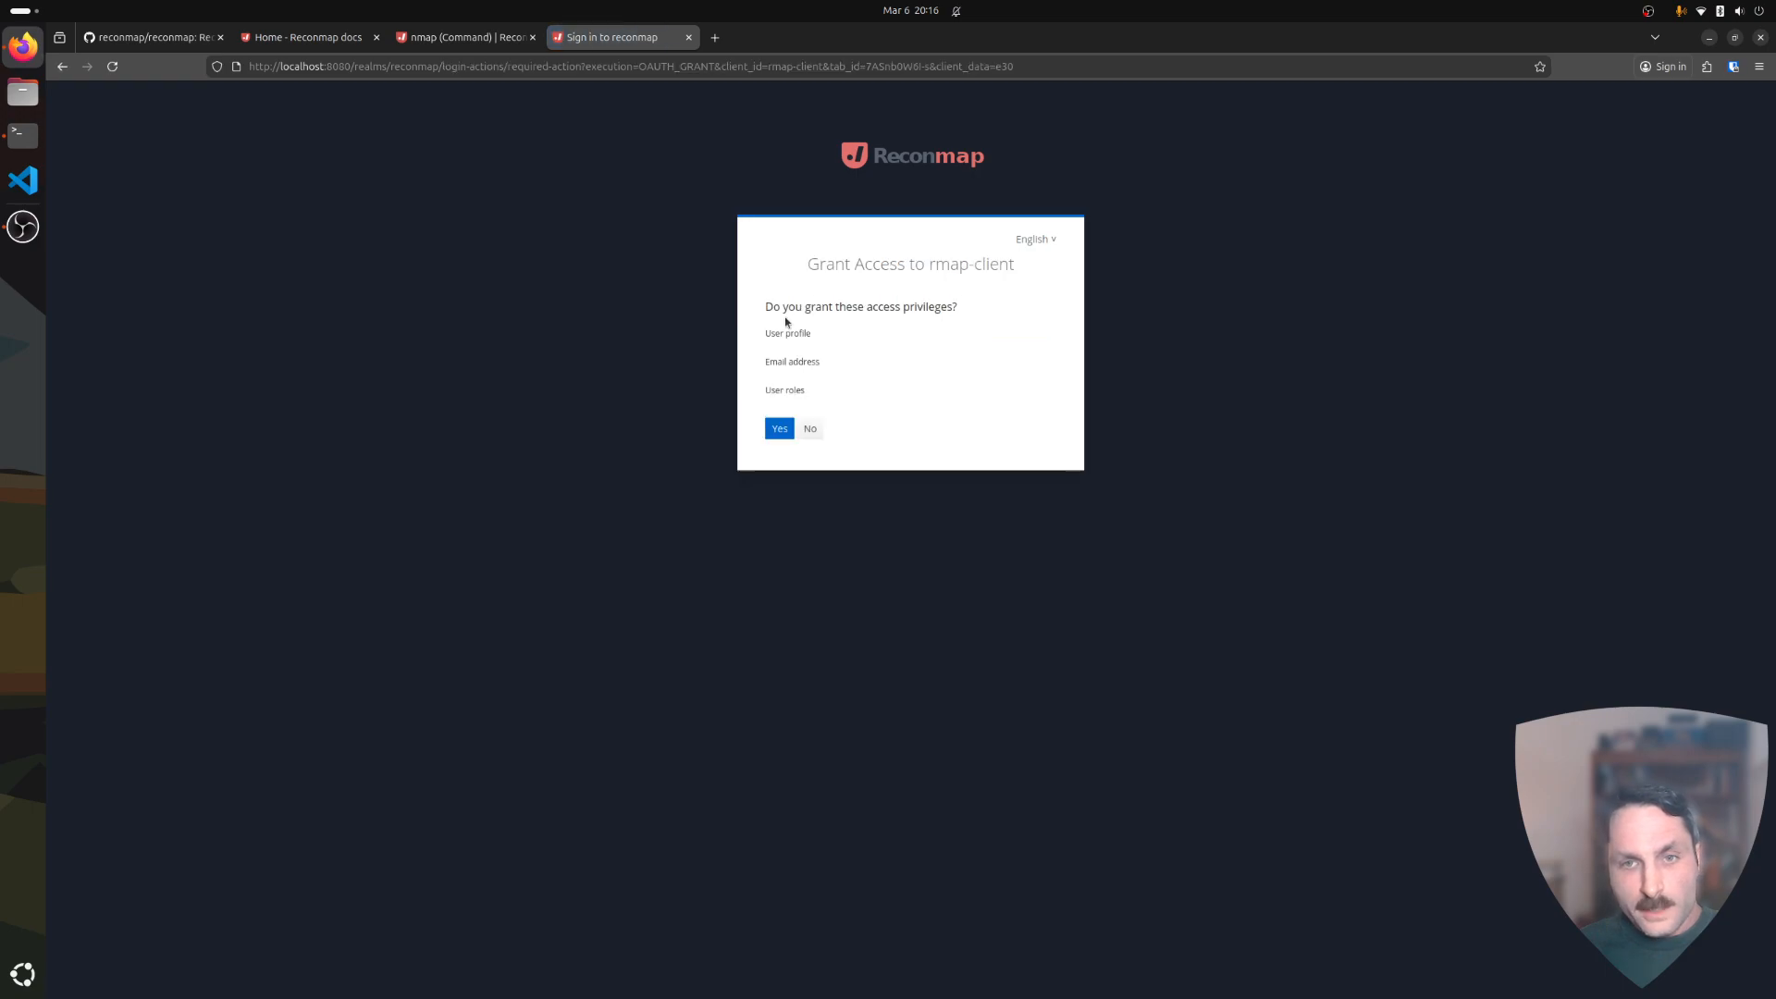
left_click(778, 428)
key("alt+Tab")
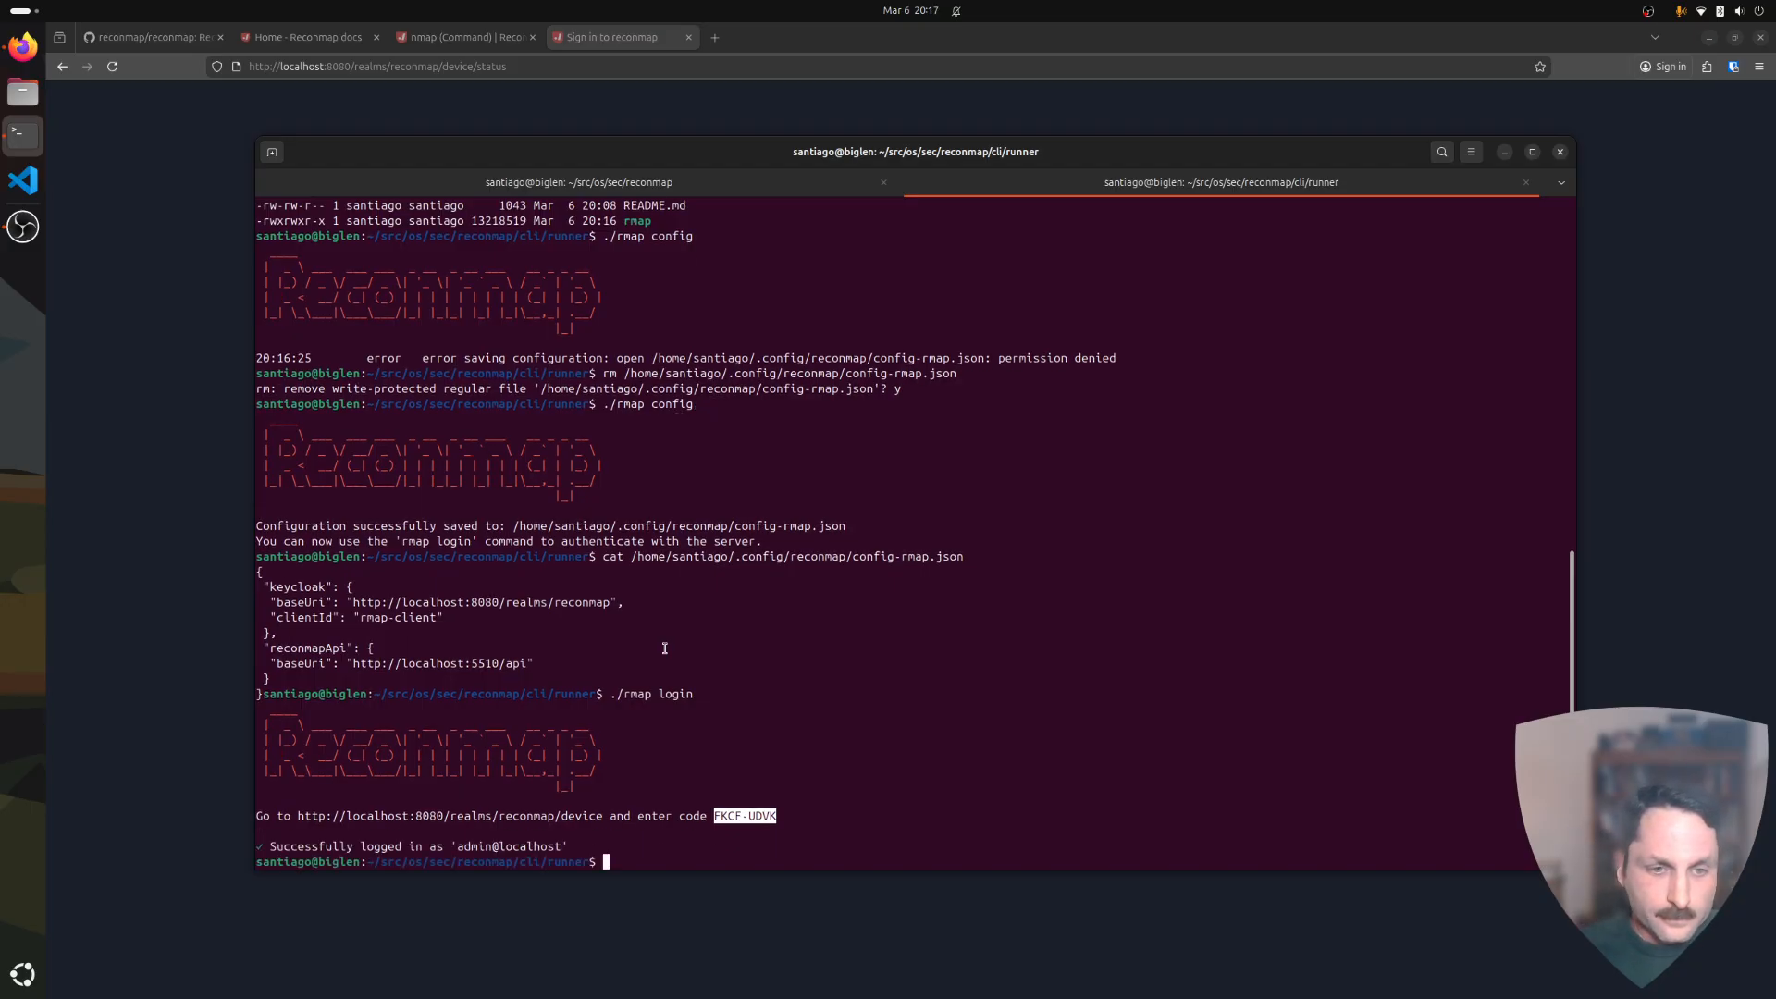
Confirm the successful device login and close the browser's sign-in tab.
left_click_drag(473, 789, 669, 838)
left_click(670, 839)
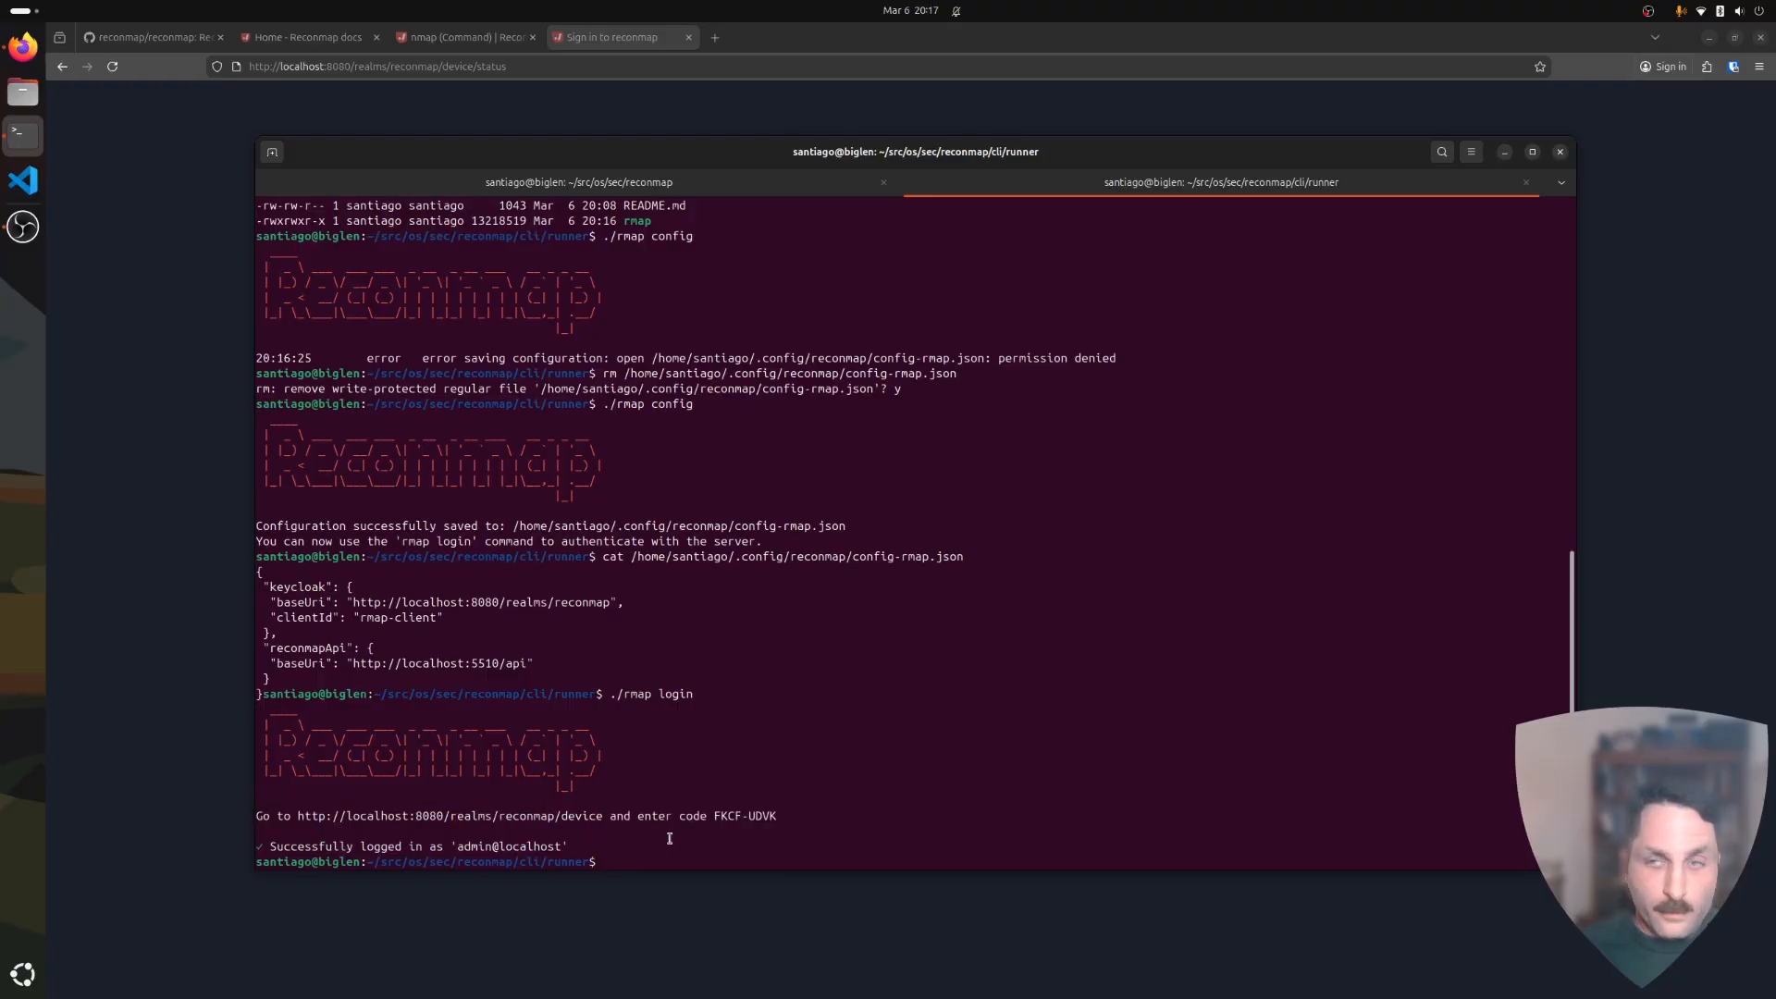
left_click(197, 339)
key("ctrl+w")
Copy Reconmap's nmap rmap command and run it as ./ in the terminal to scan netfoe.com.
left_click(541, 639)
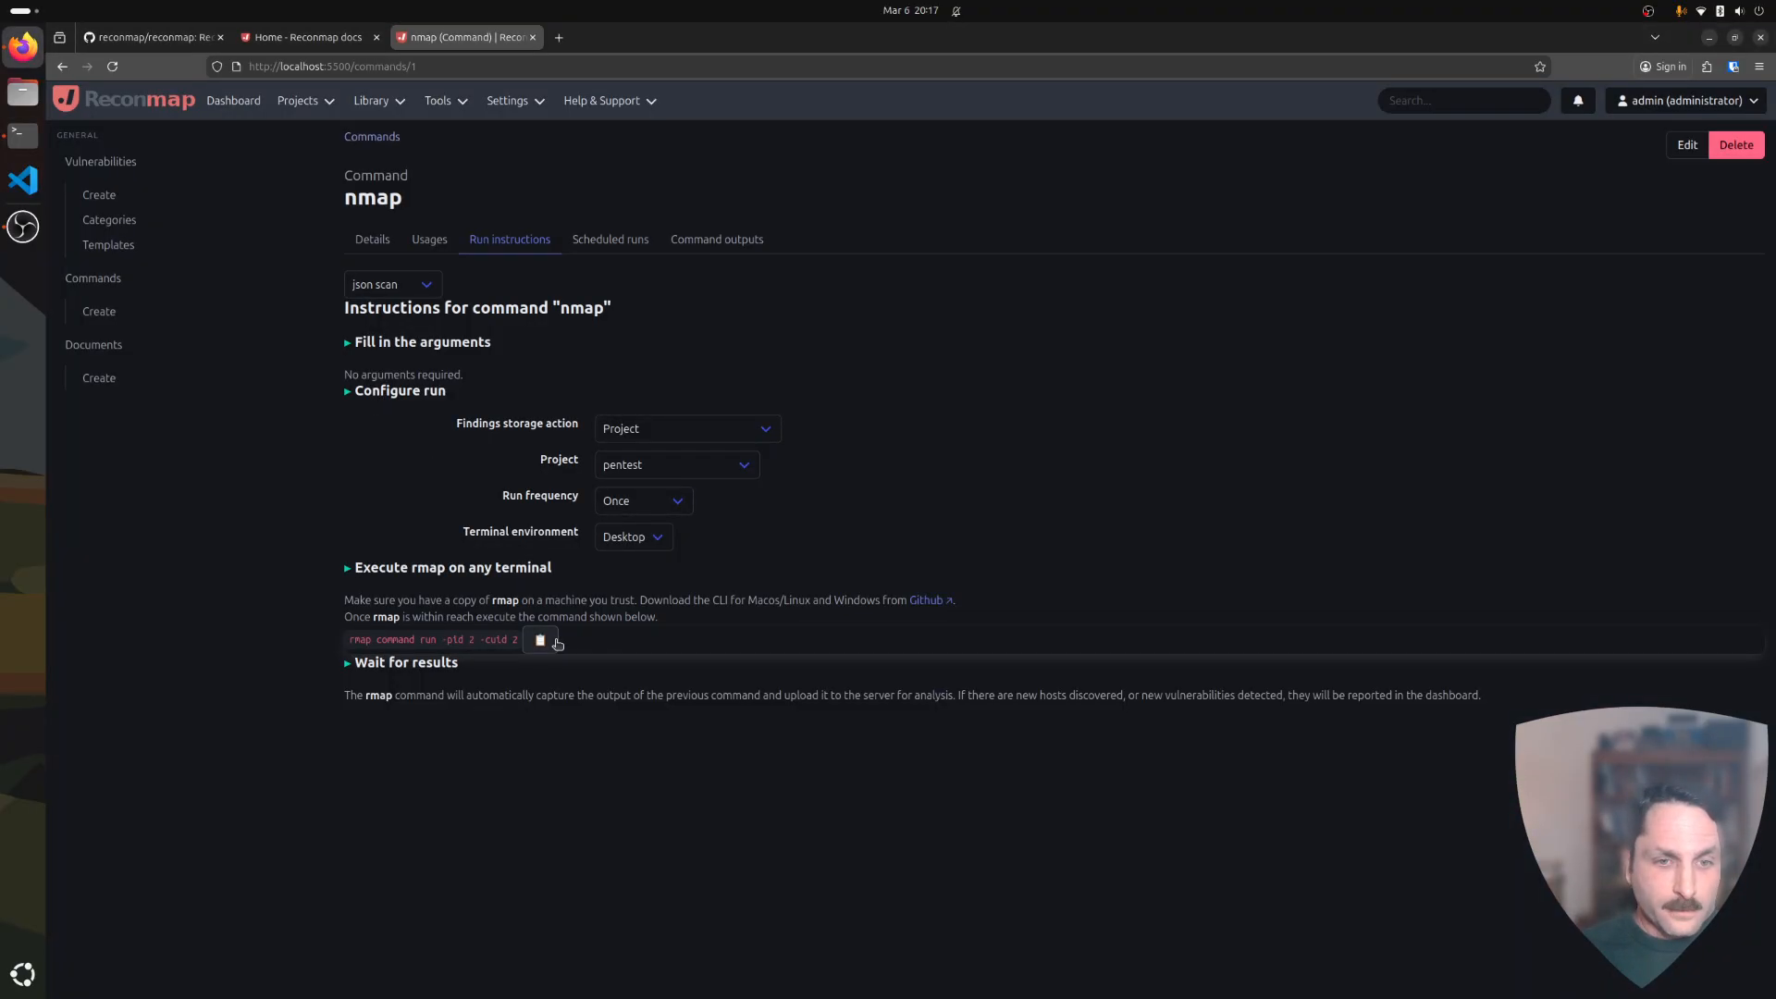
key("alt+Tab")
left_click_drag(569, 481, 777, 697)
left_click(777, 697)
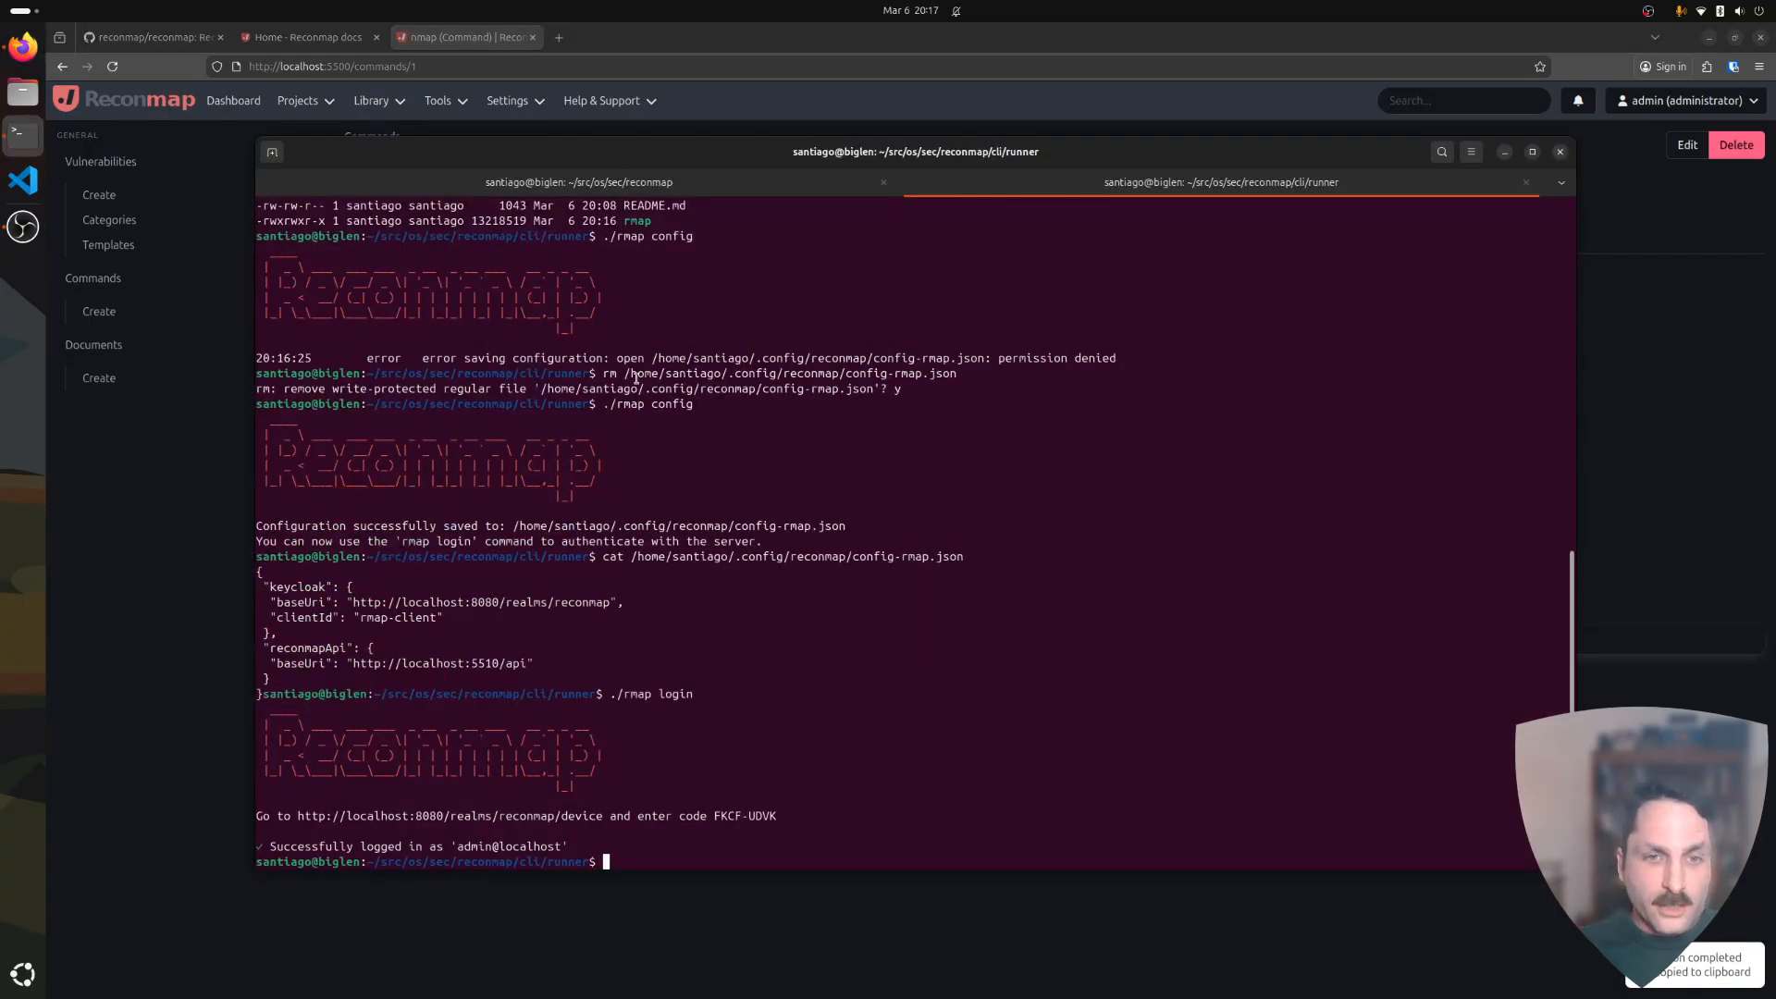
left_click_drag(637, 374, 592, 500)
left_click(594, 530)
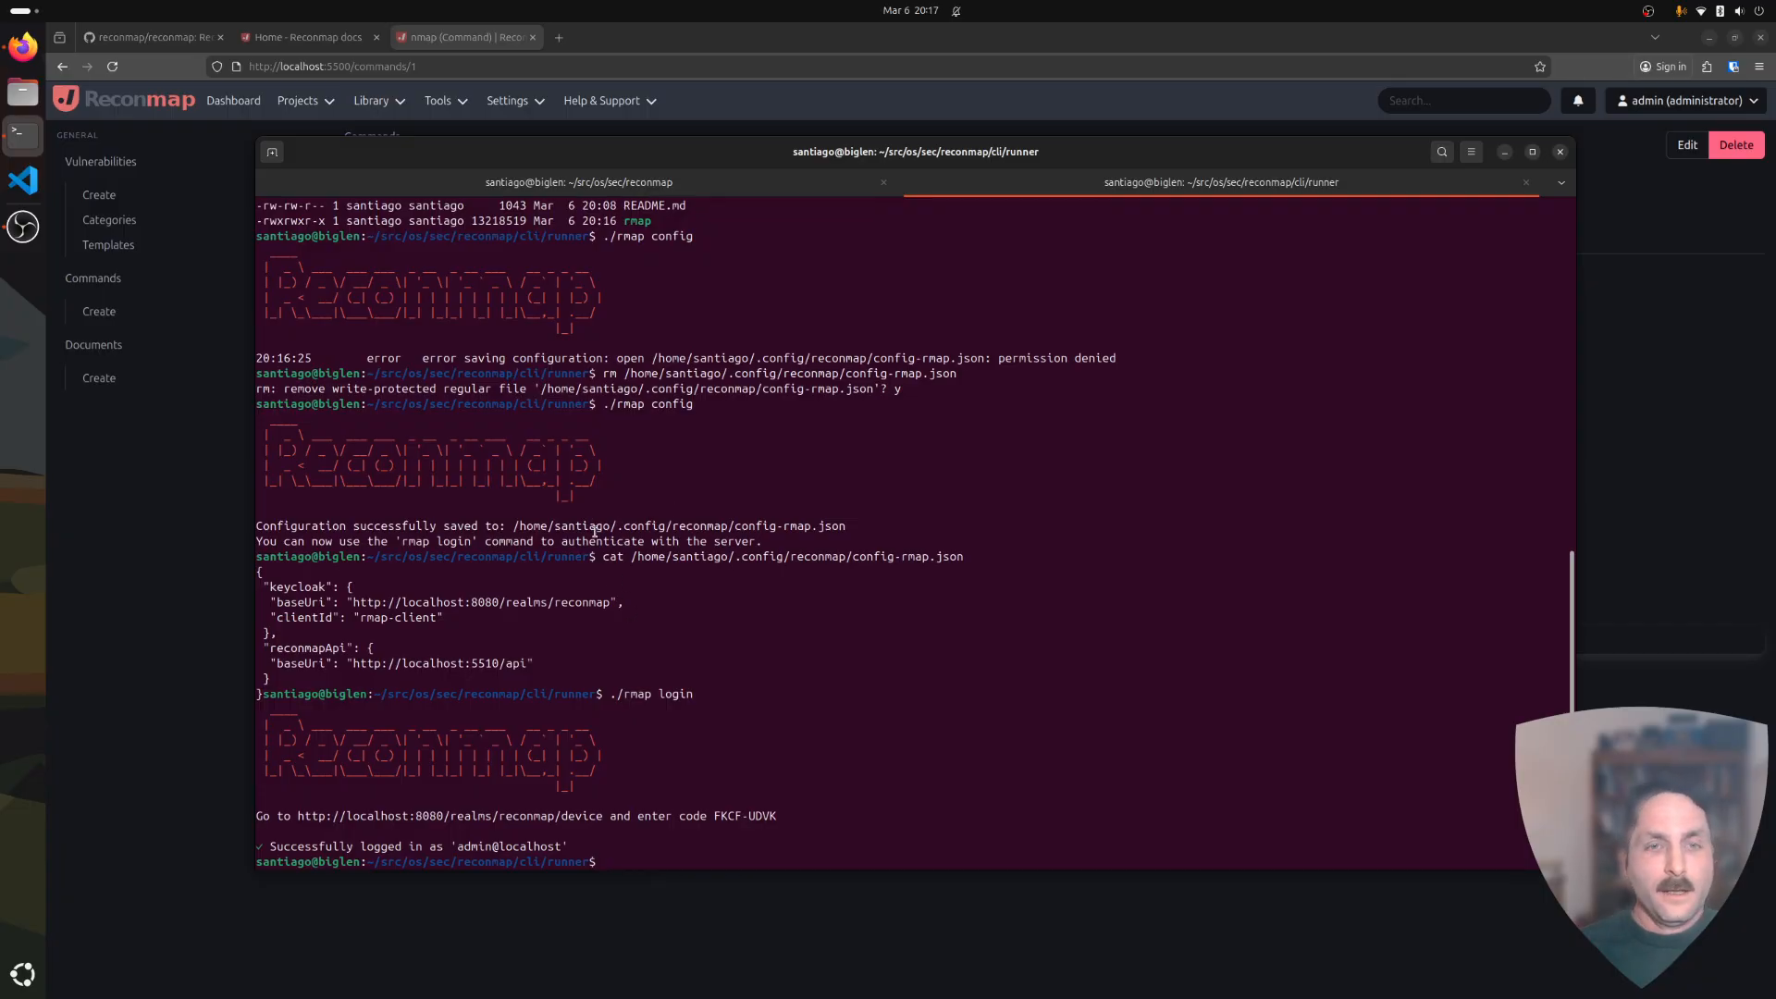
scroll(595, 528, "up", 1)
left_click_drag(587, 253, 692, 302)
left_click(691, 303)
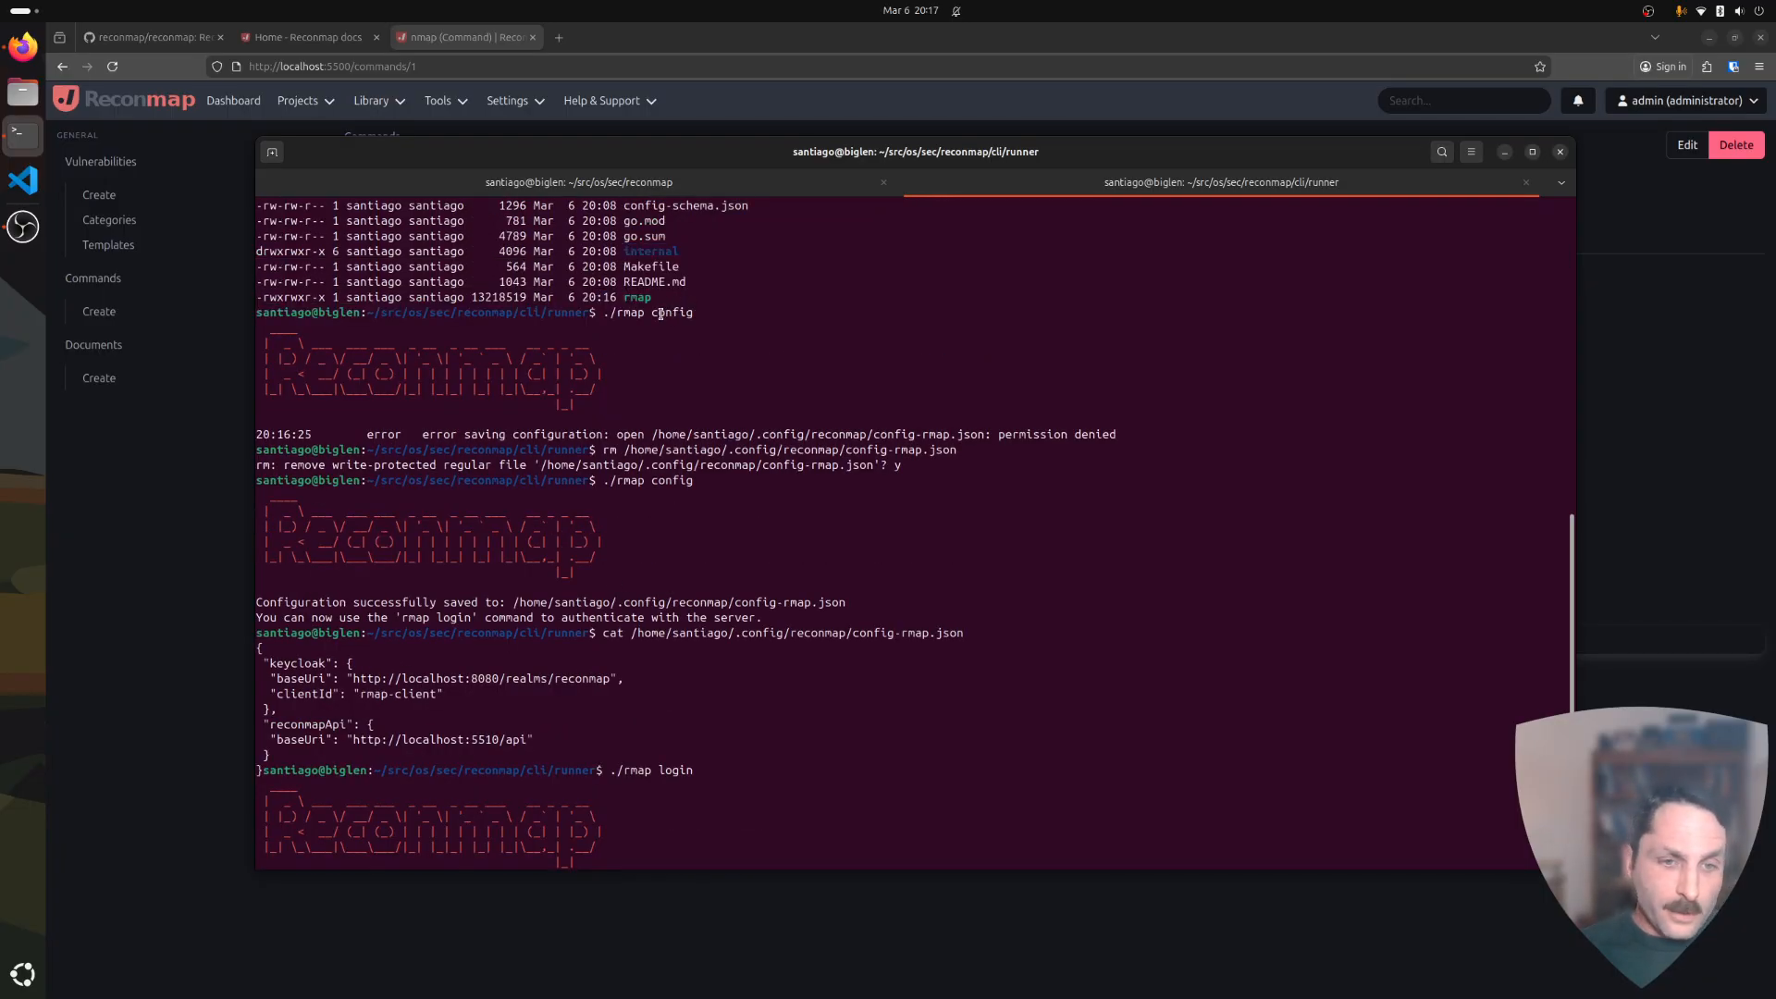
scroll(660, 416, "down", 1)
type("./")
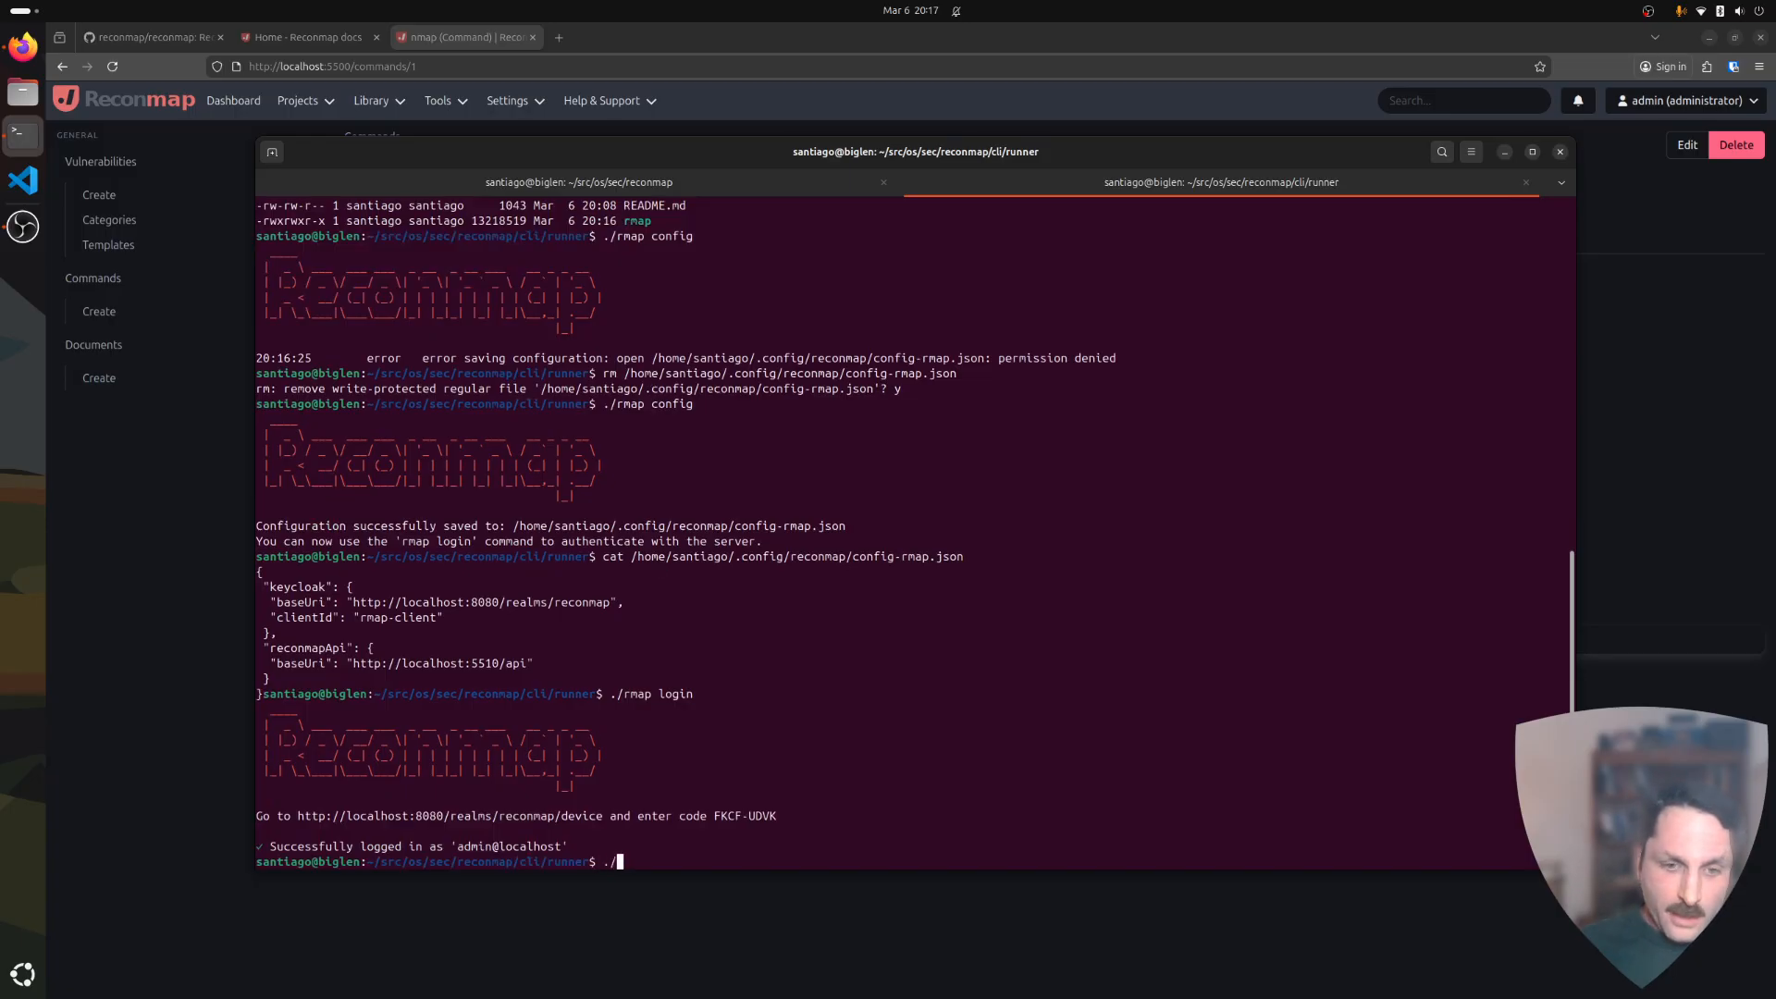
key("ctrl+shift+v")
key("Return")
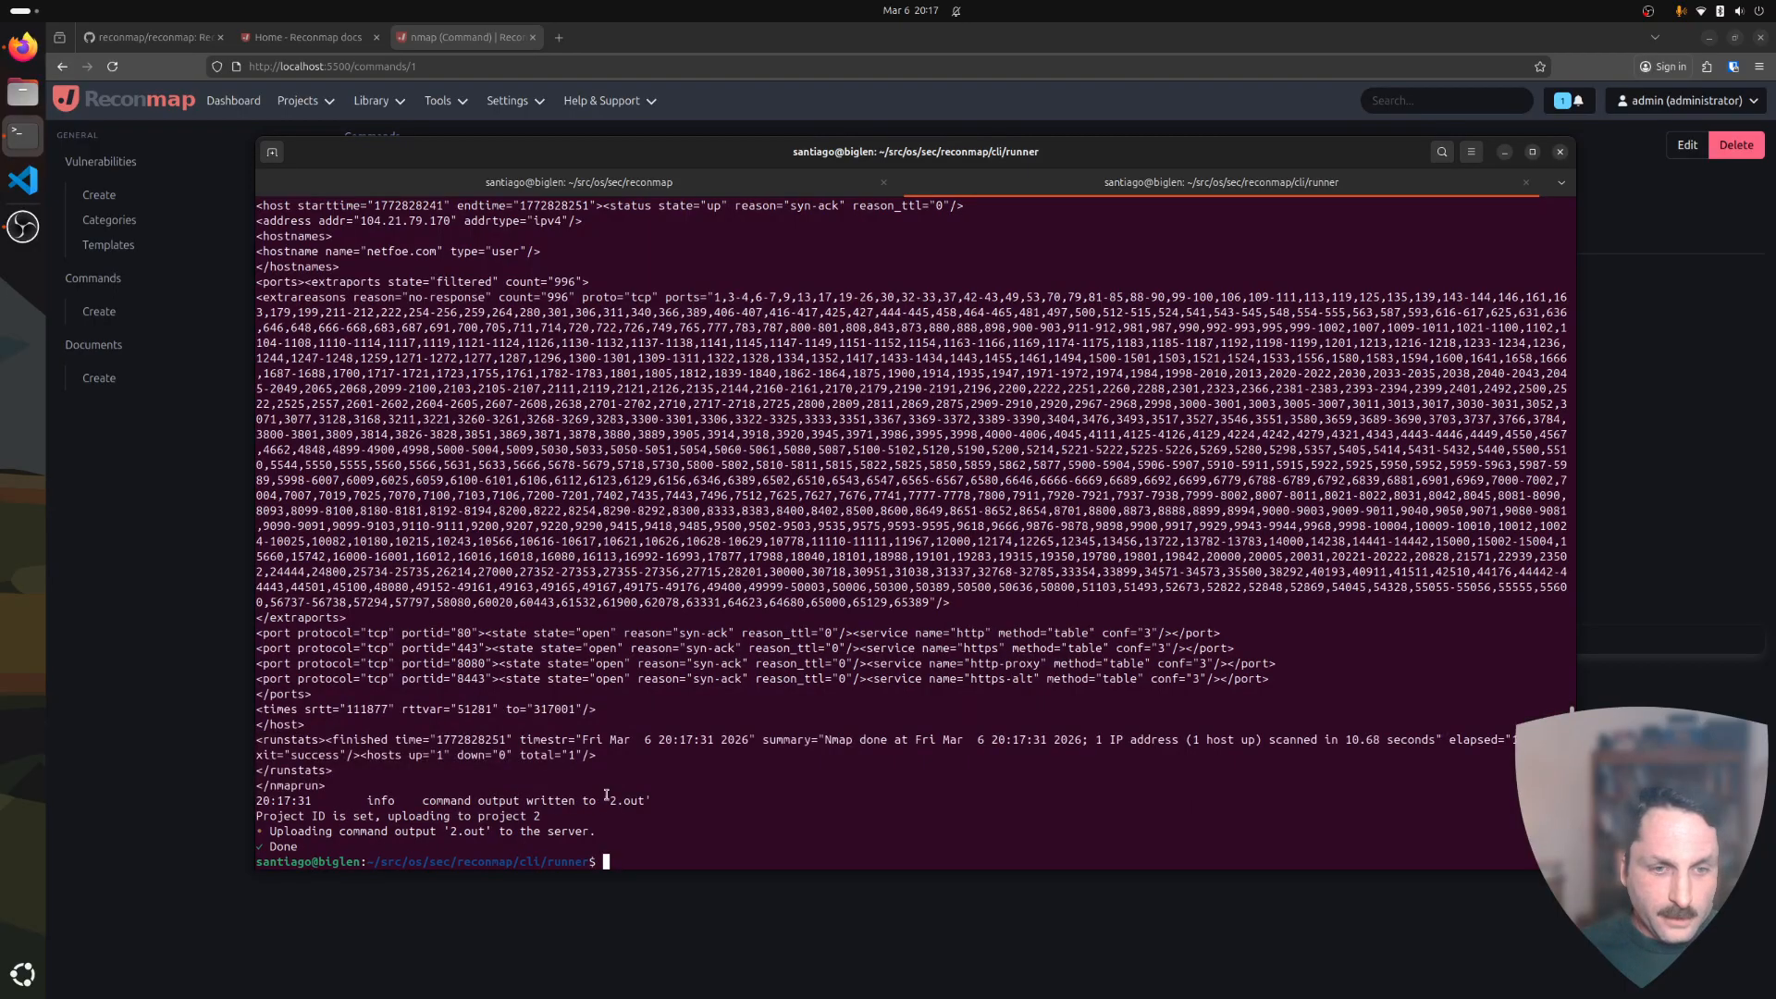
Bring Reconmap forward and open the notification about the new asset nmap found.
key("alt+Tab")
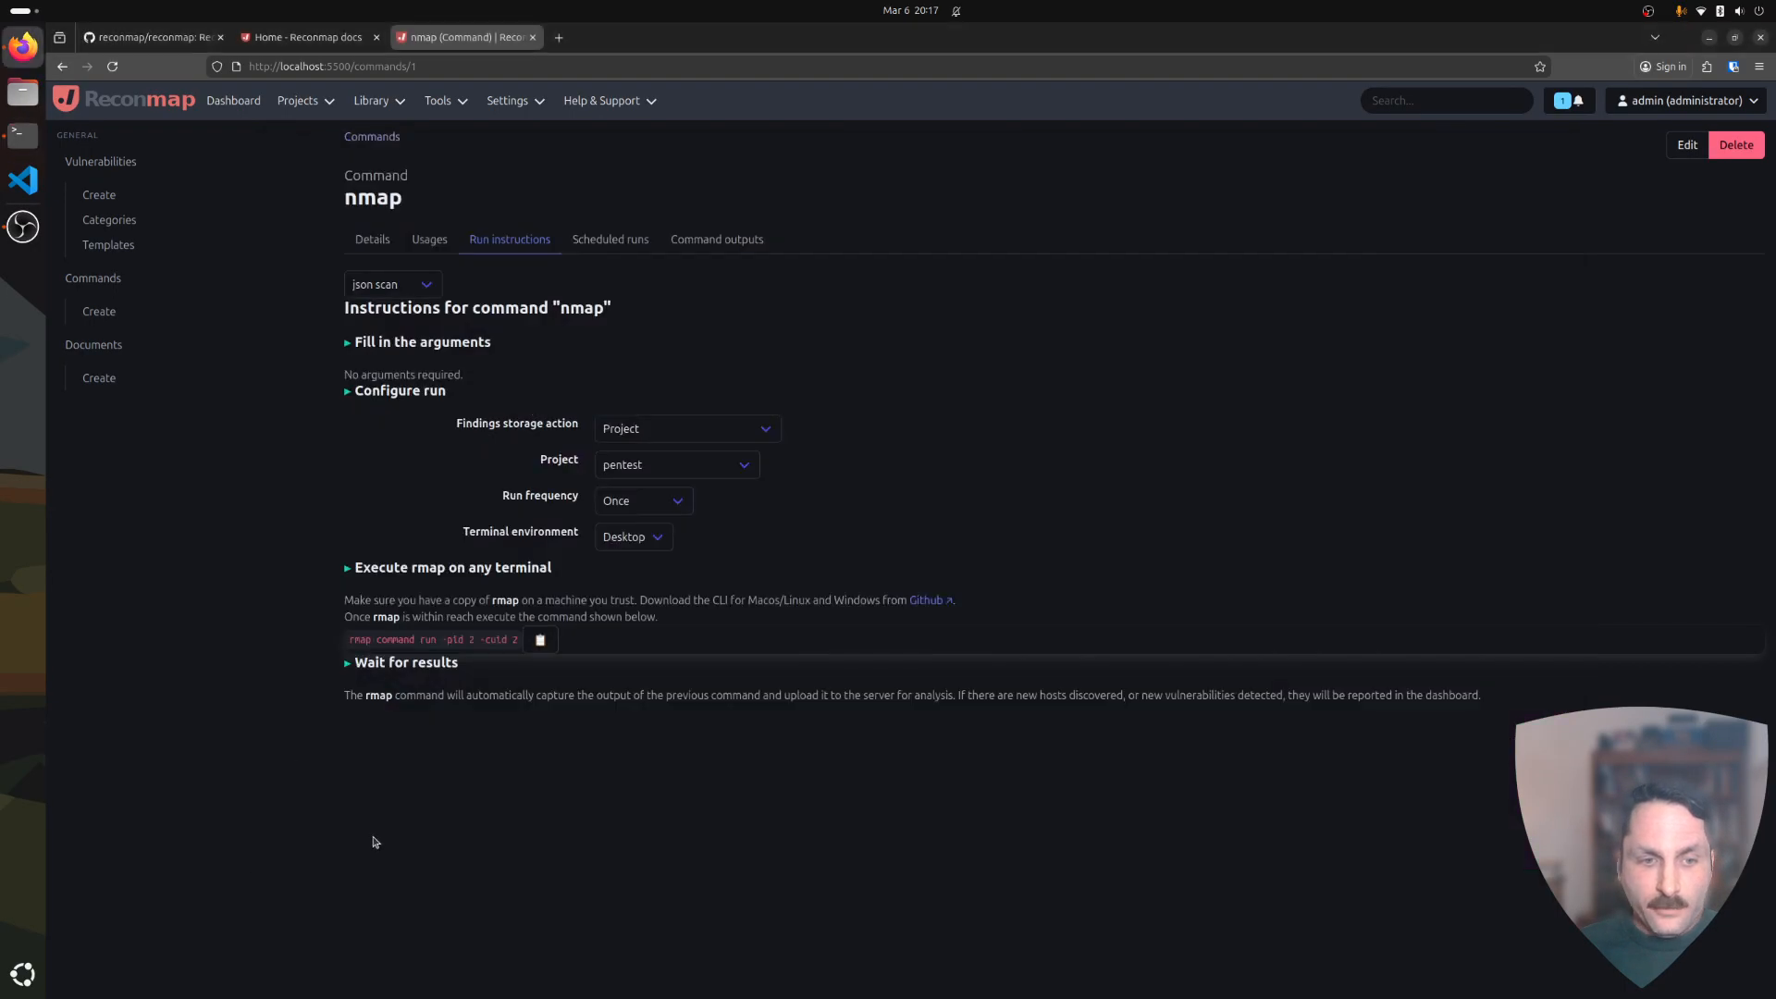
key("alt+Tab")
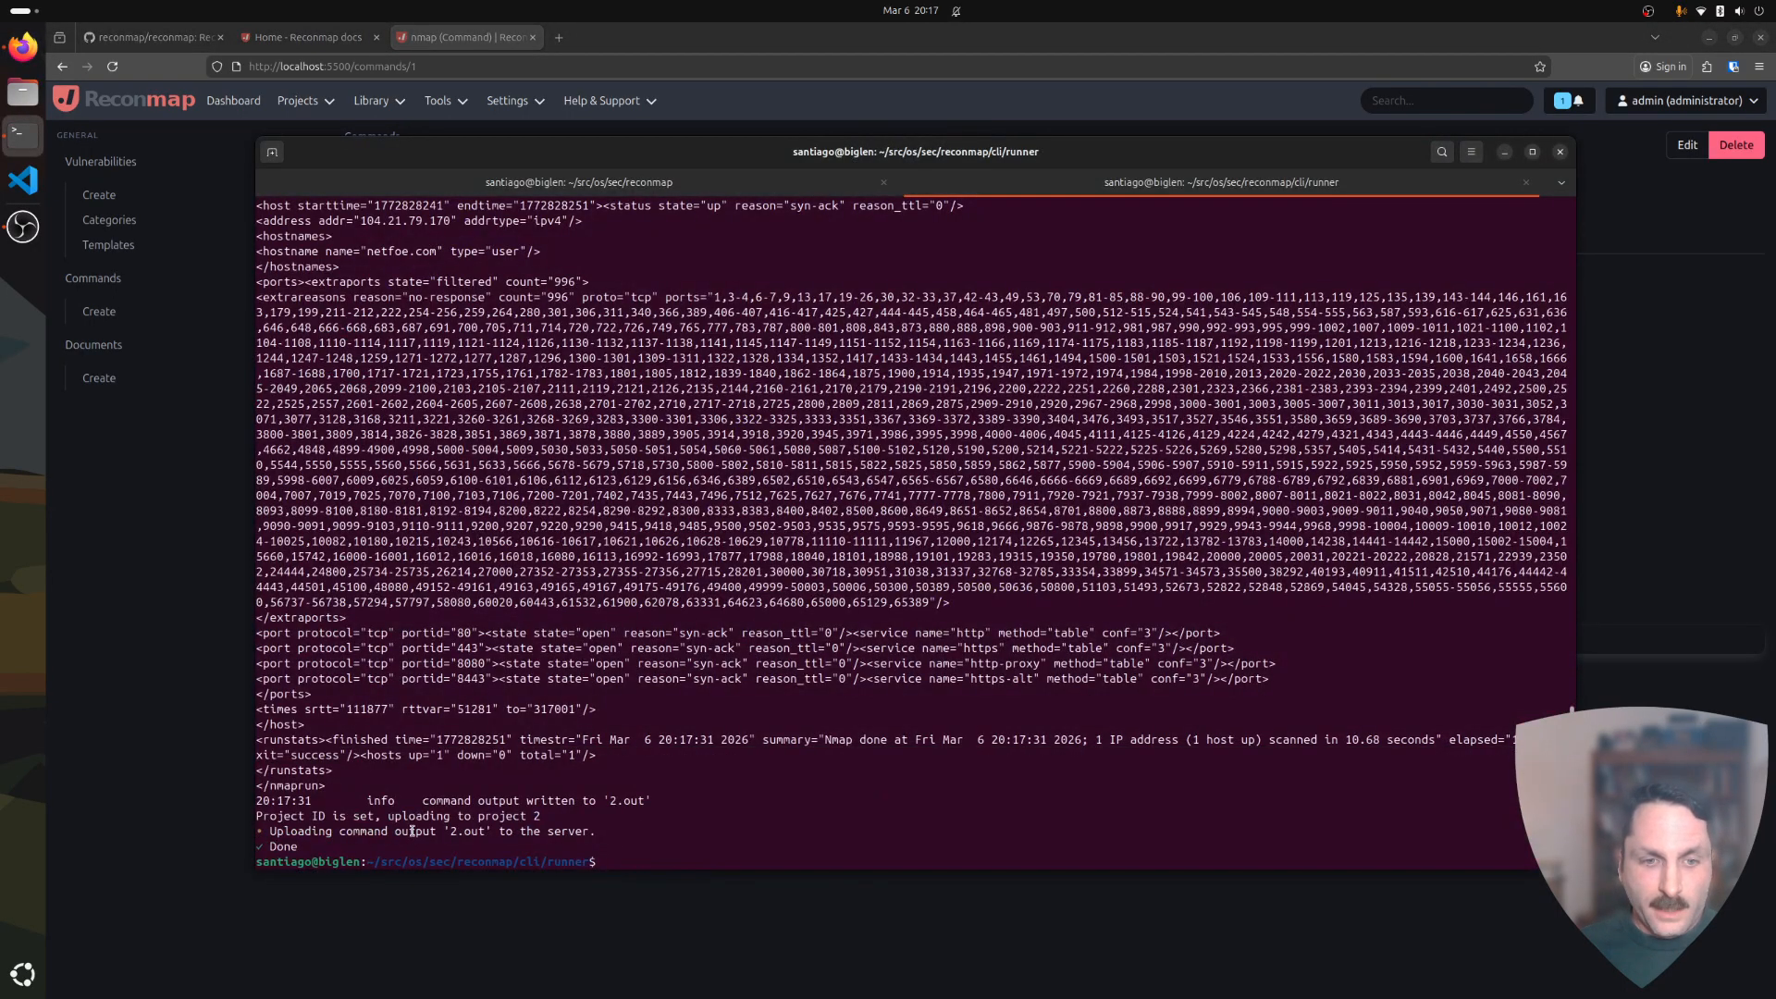
left_click_drag(1193, 153, 1146, 180)
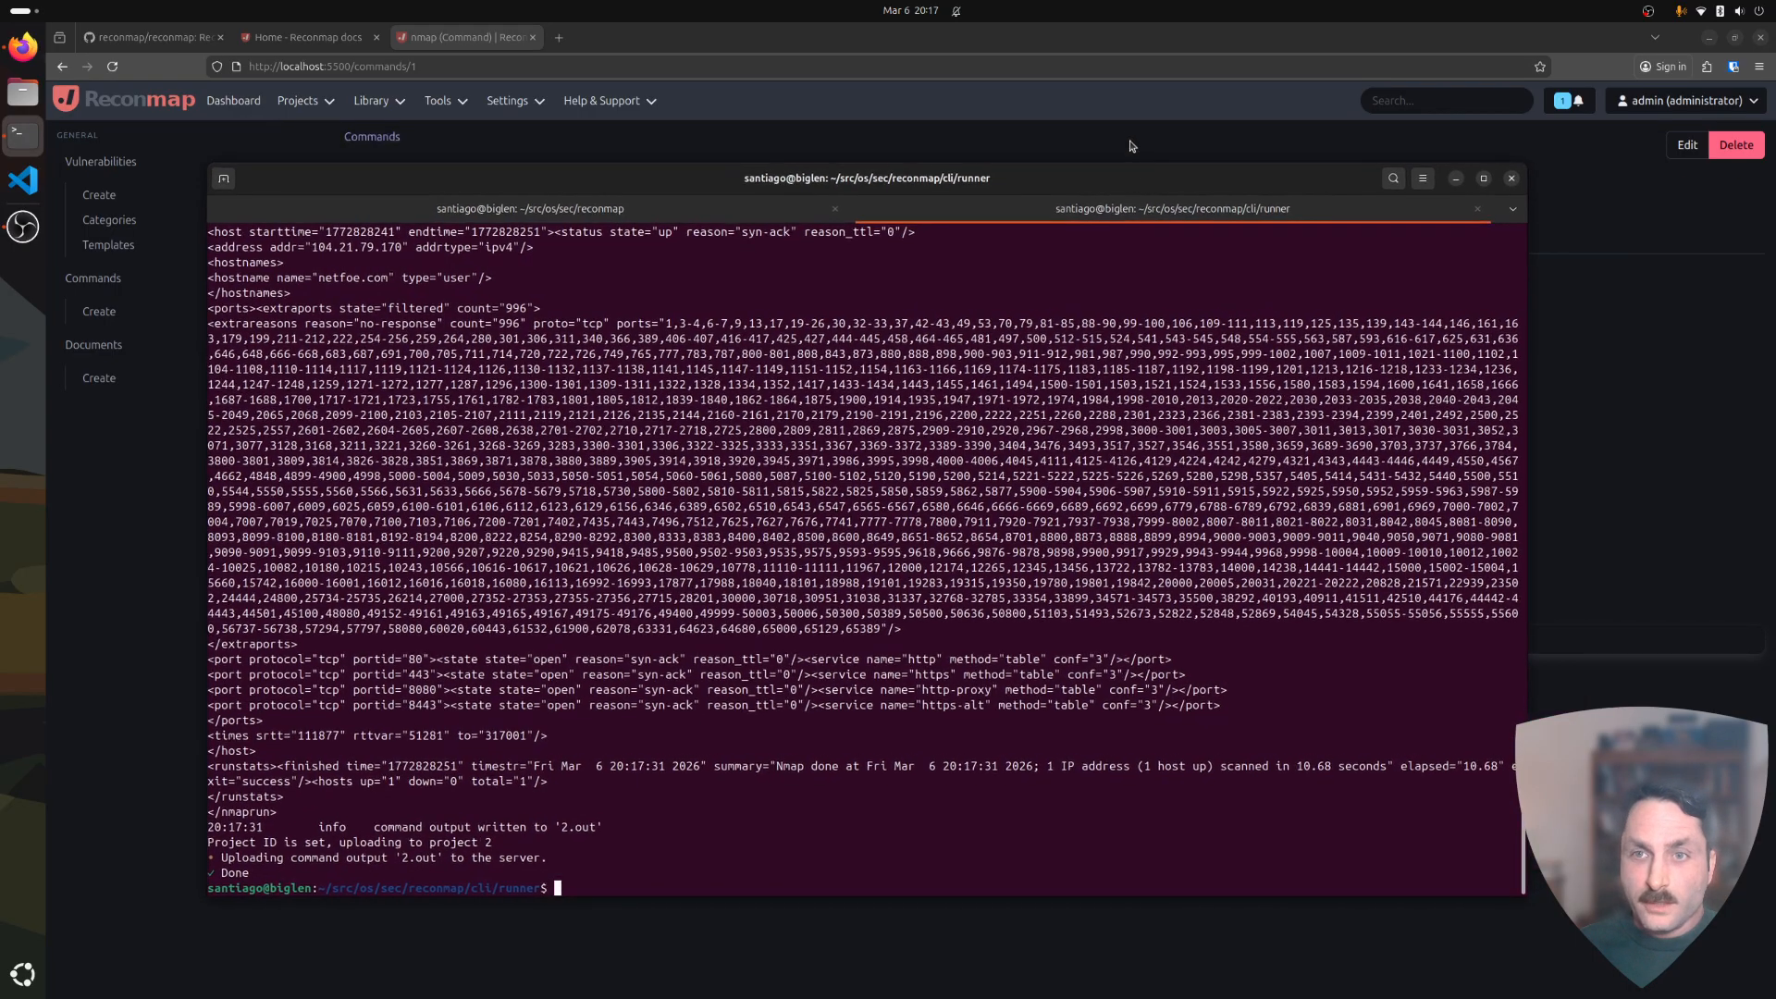
left_click(1570, 100)
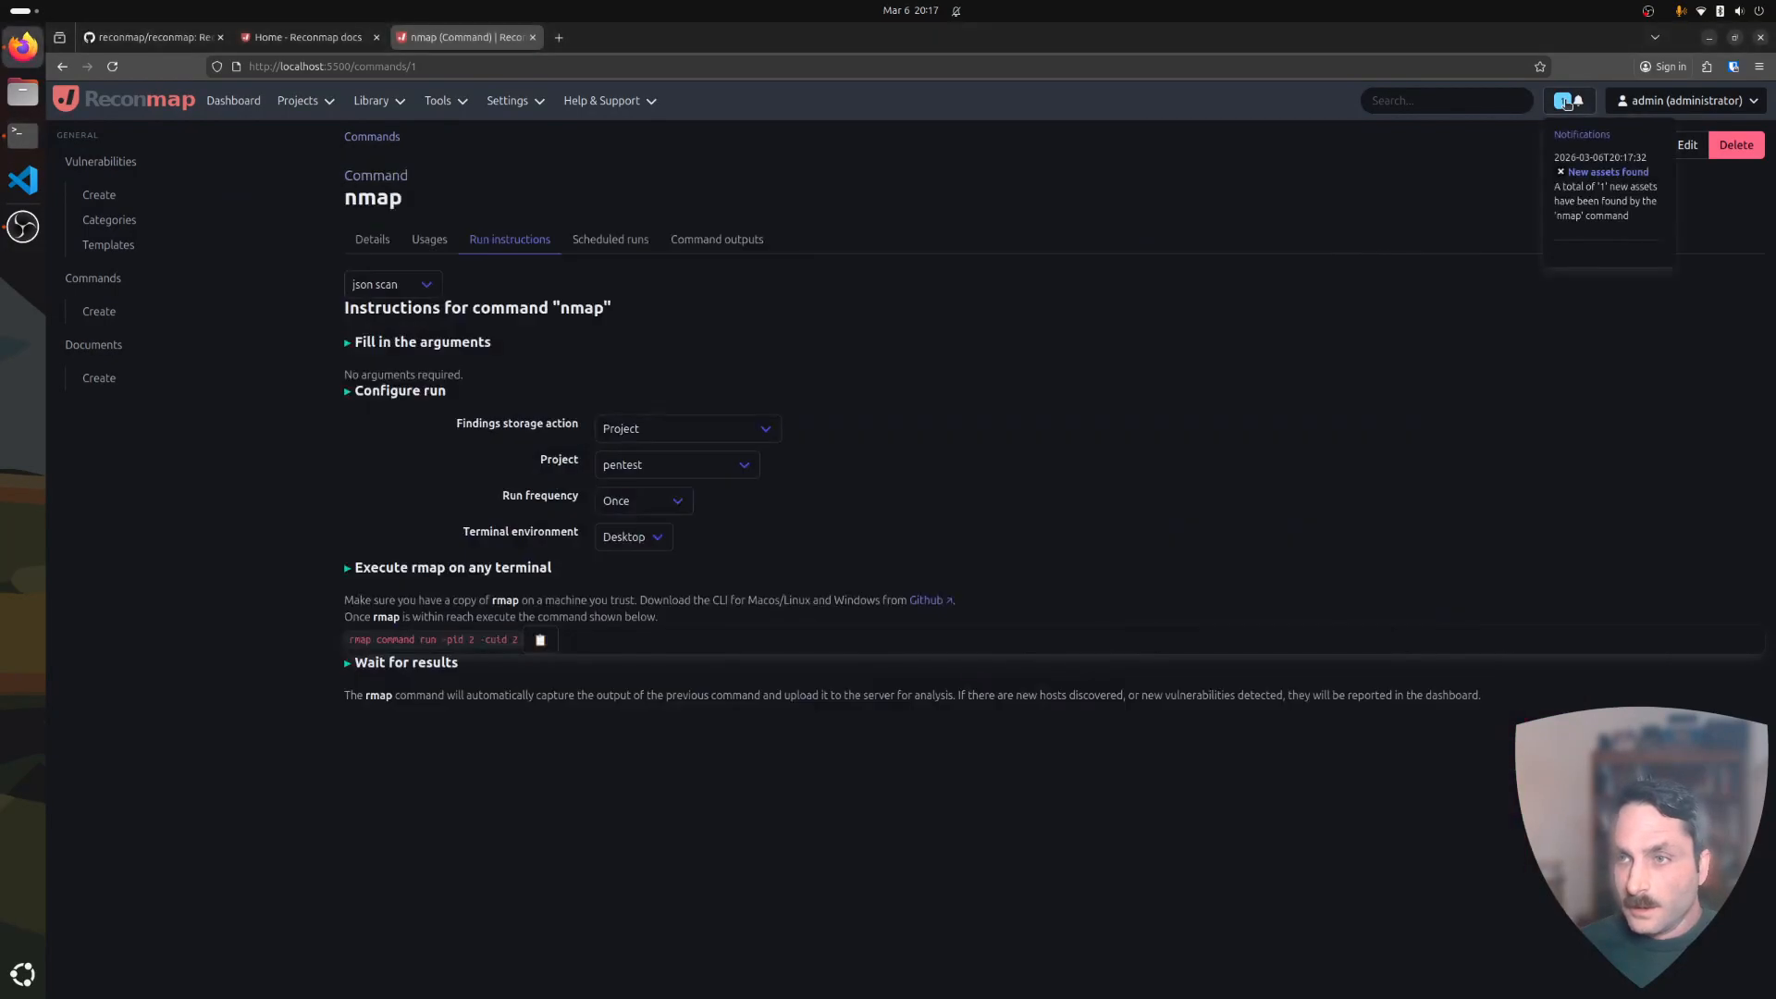
left_click(1600, 173)
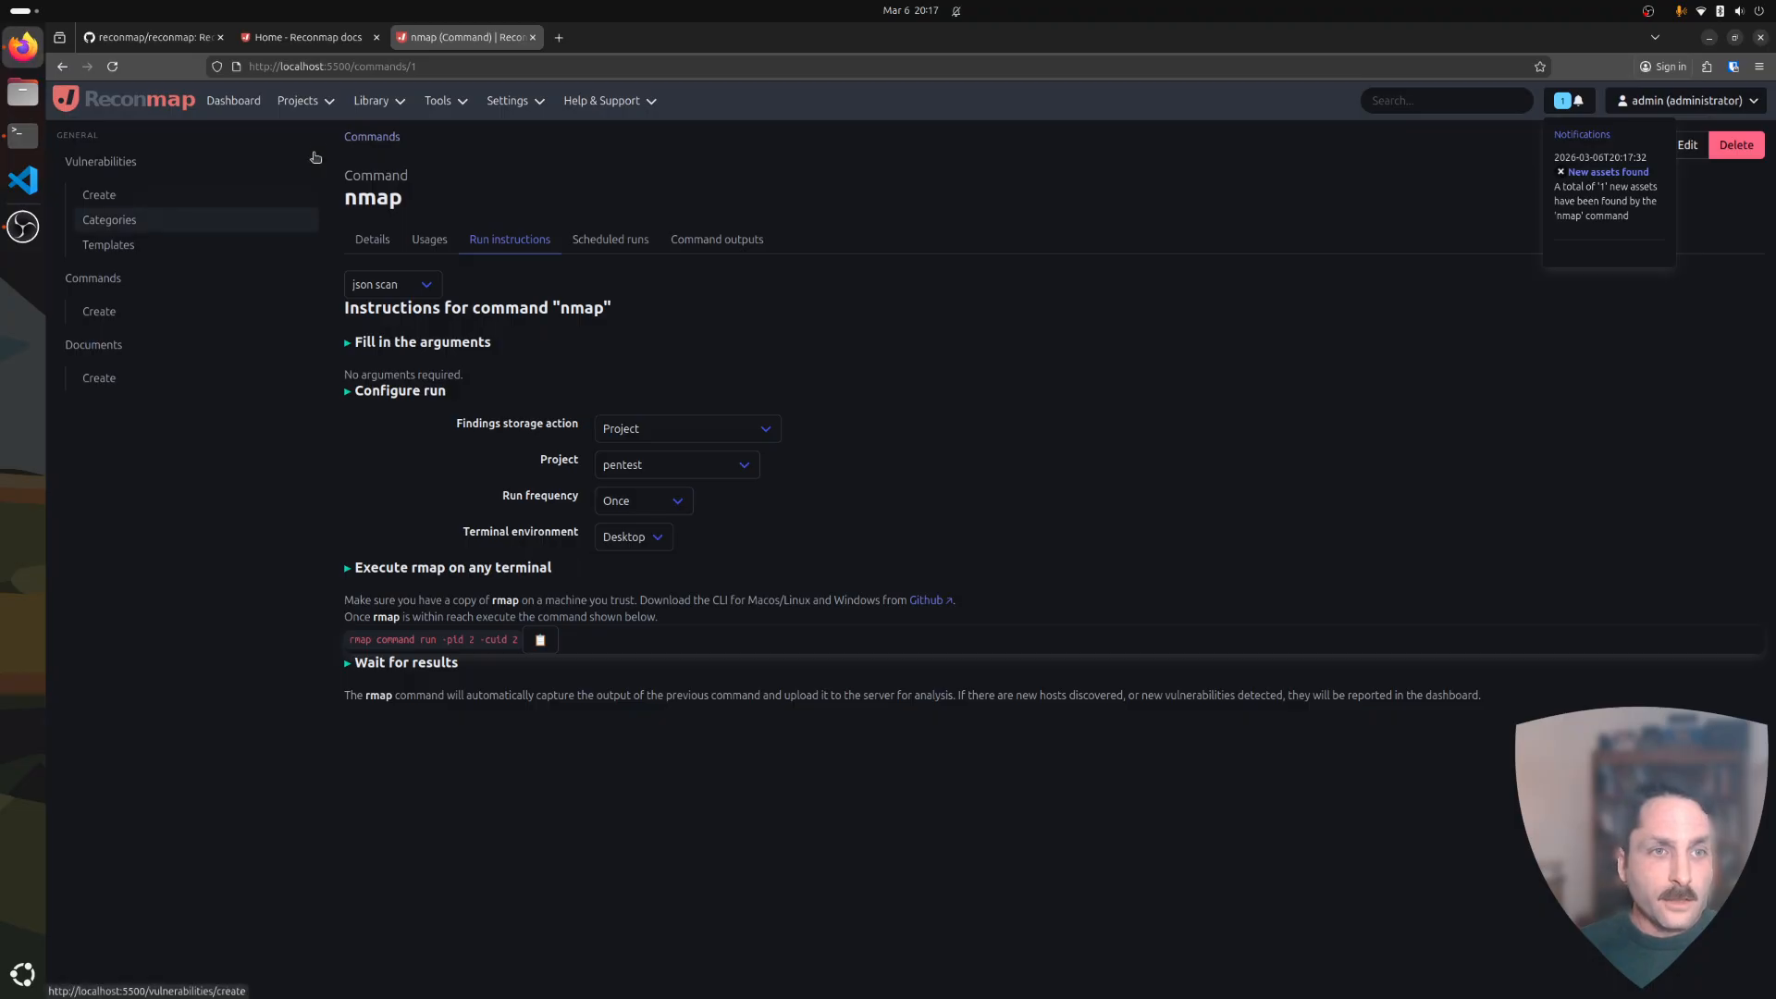
Check pentest's assets for 104.21.79.170, then visit System usage and the Dashboard.
left_click(290, 132)
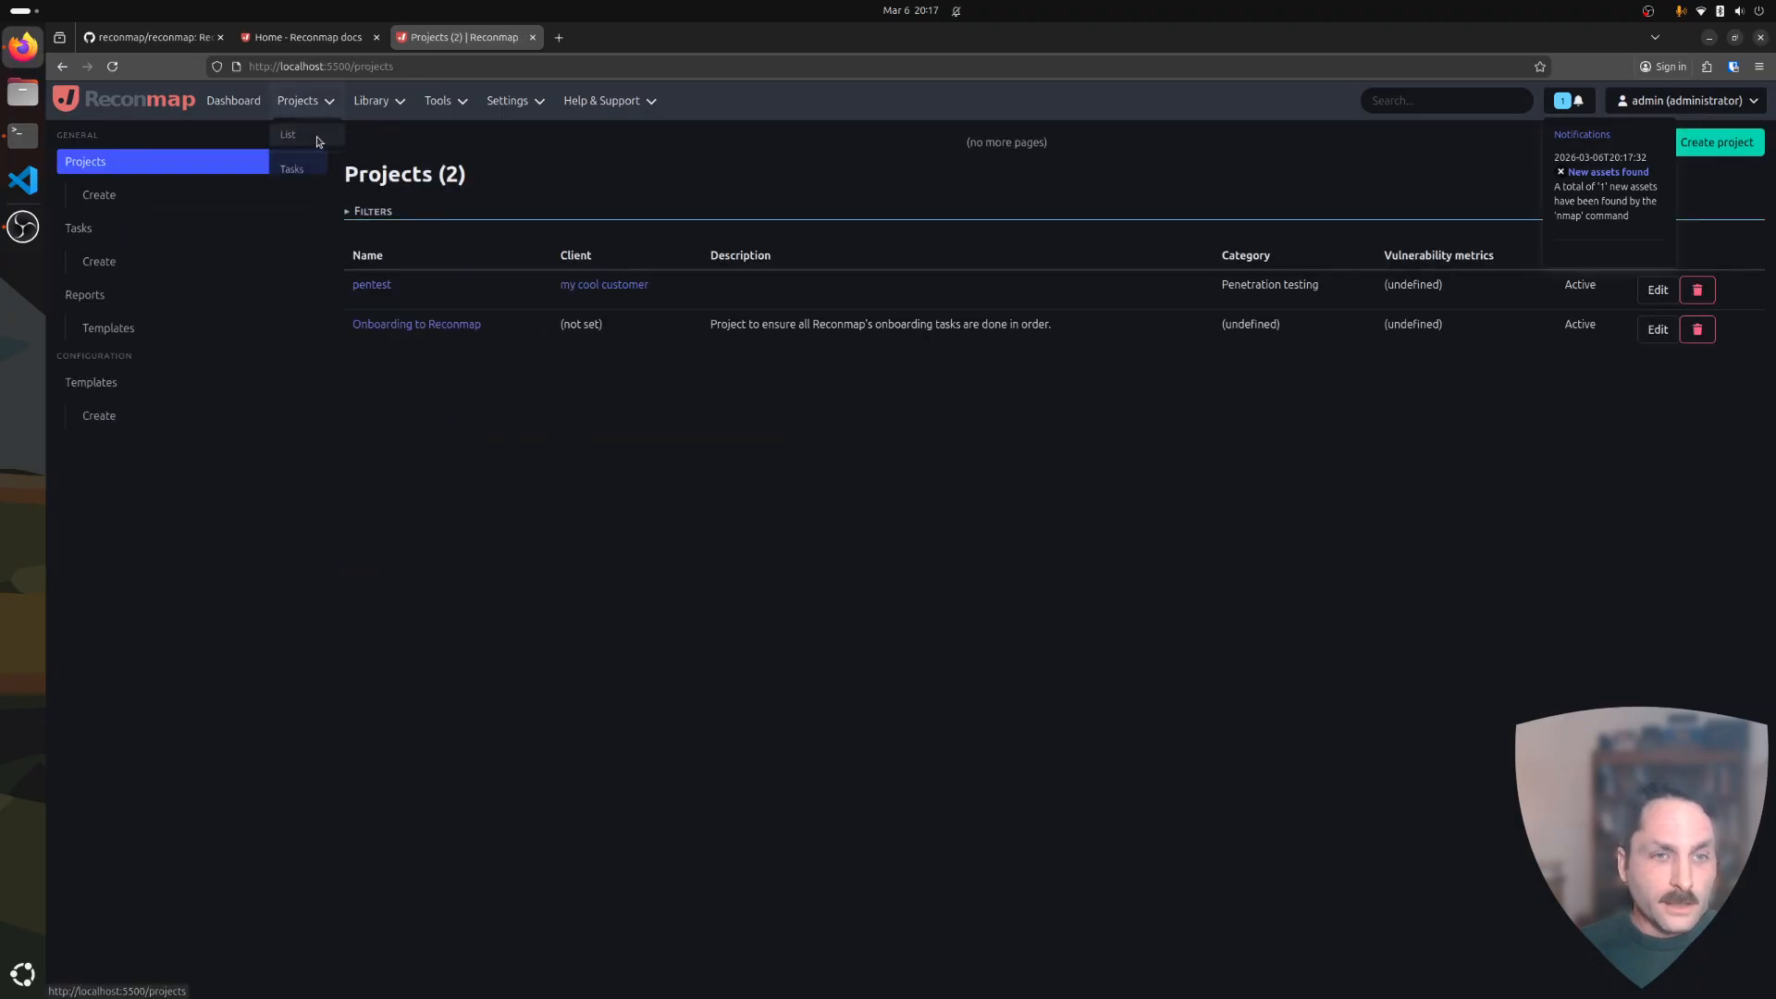
left_click(372, 285)
left_click(475, 241)
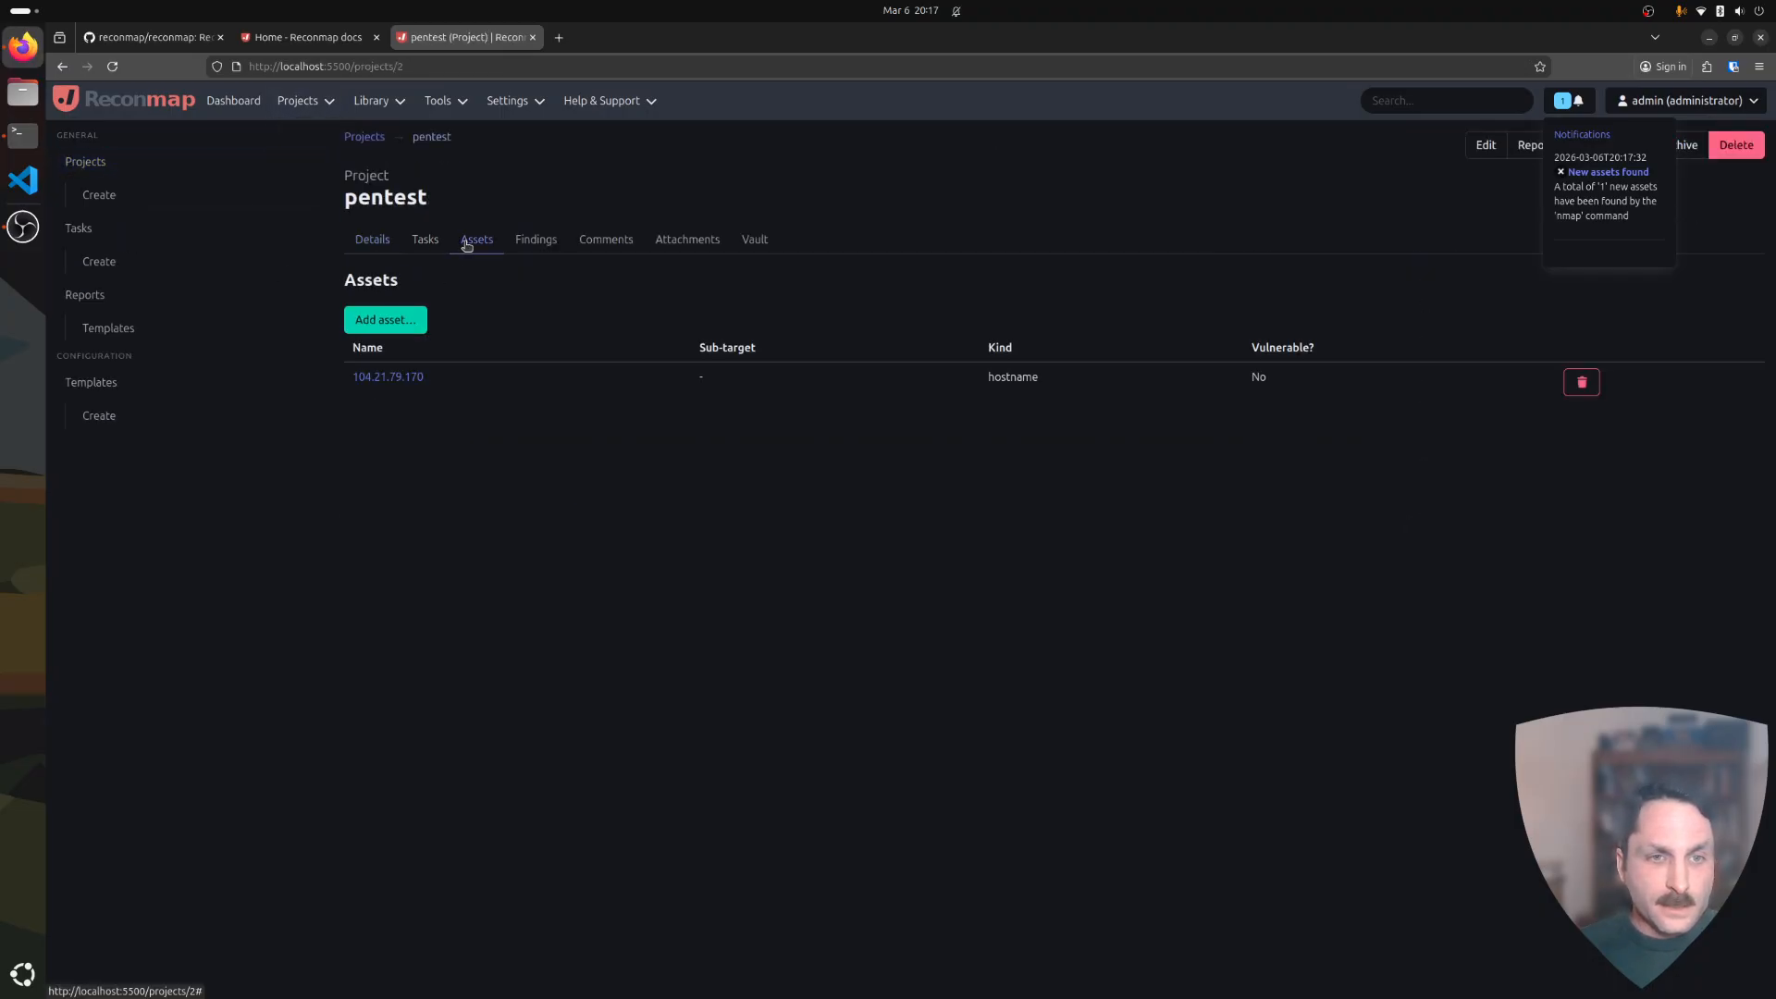
left_click(397, 380)
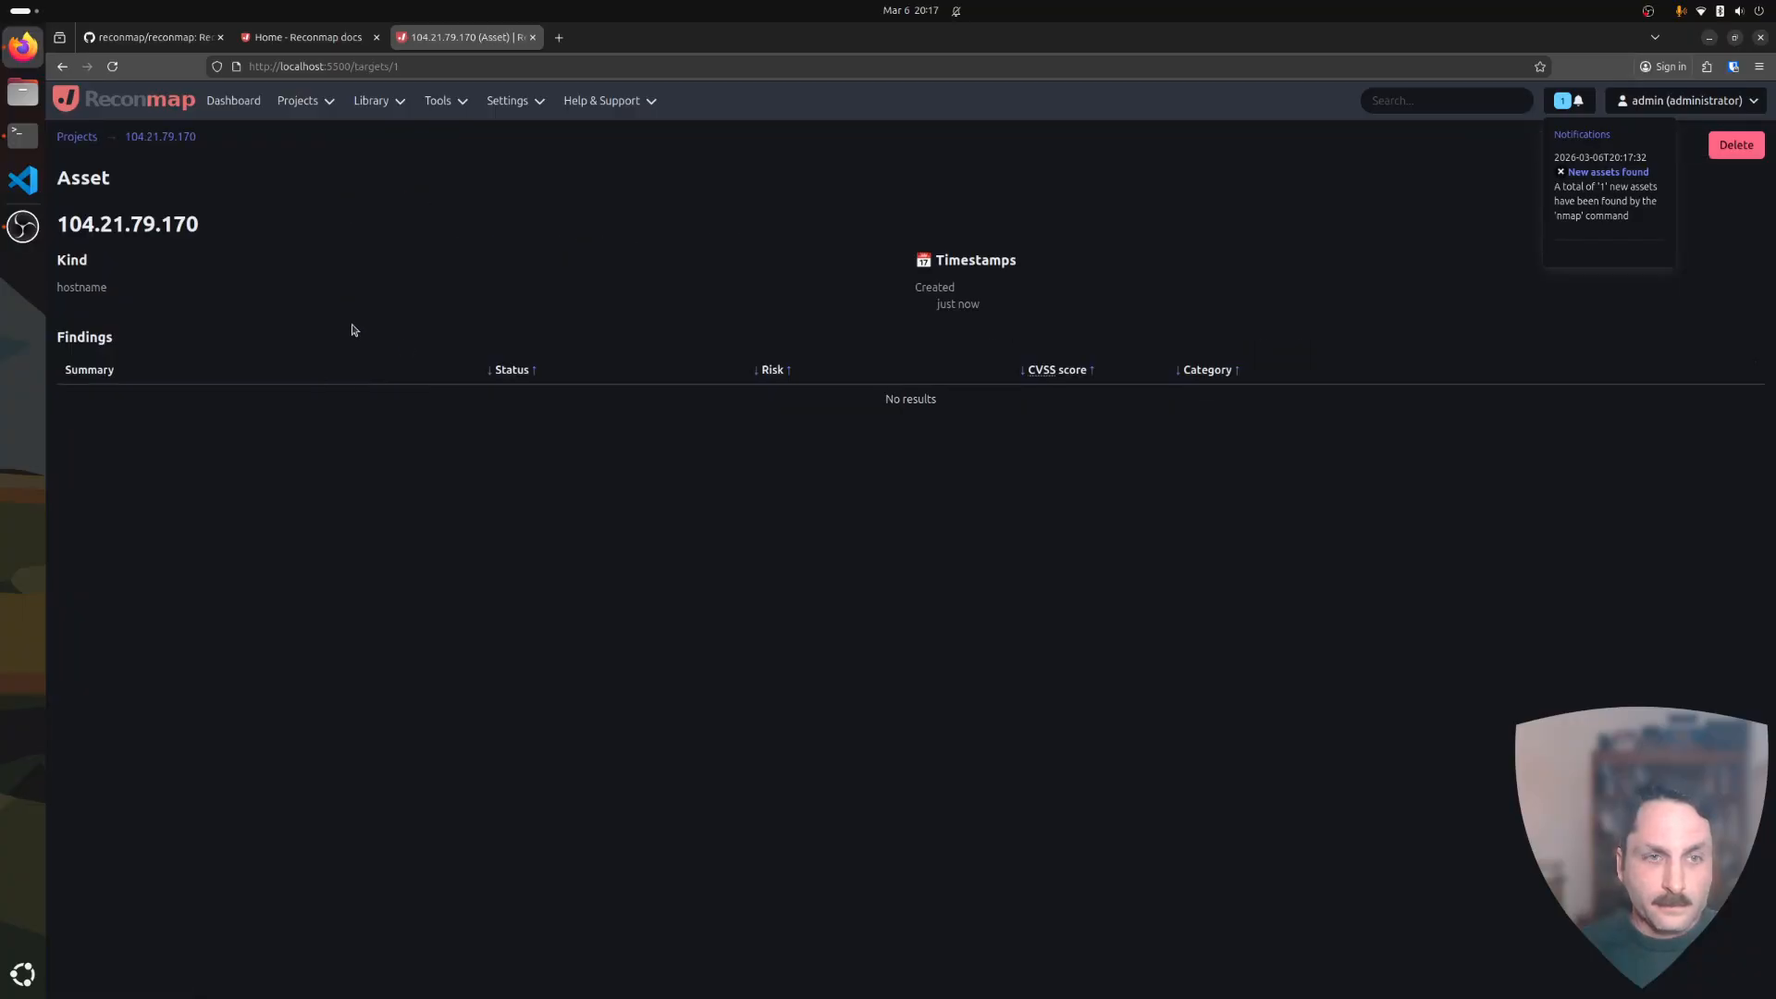
key("alt+Left")
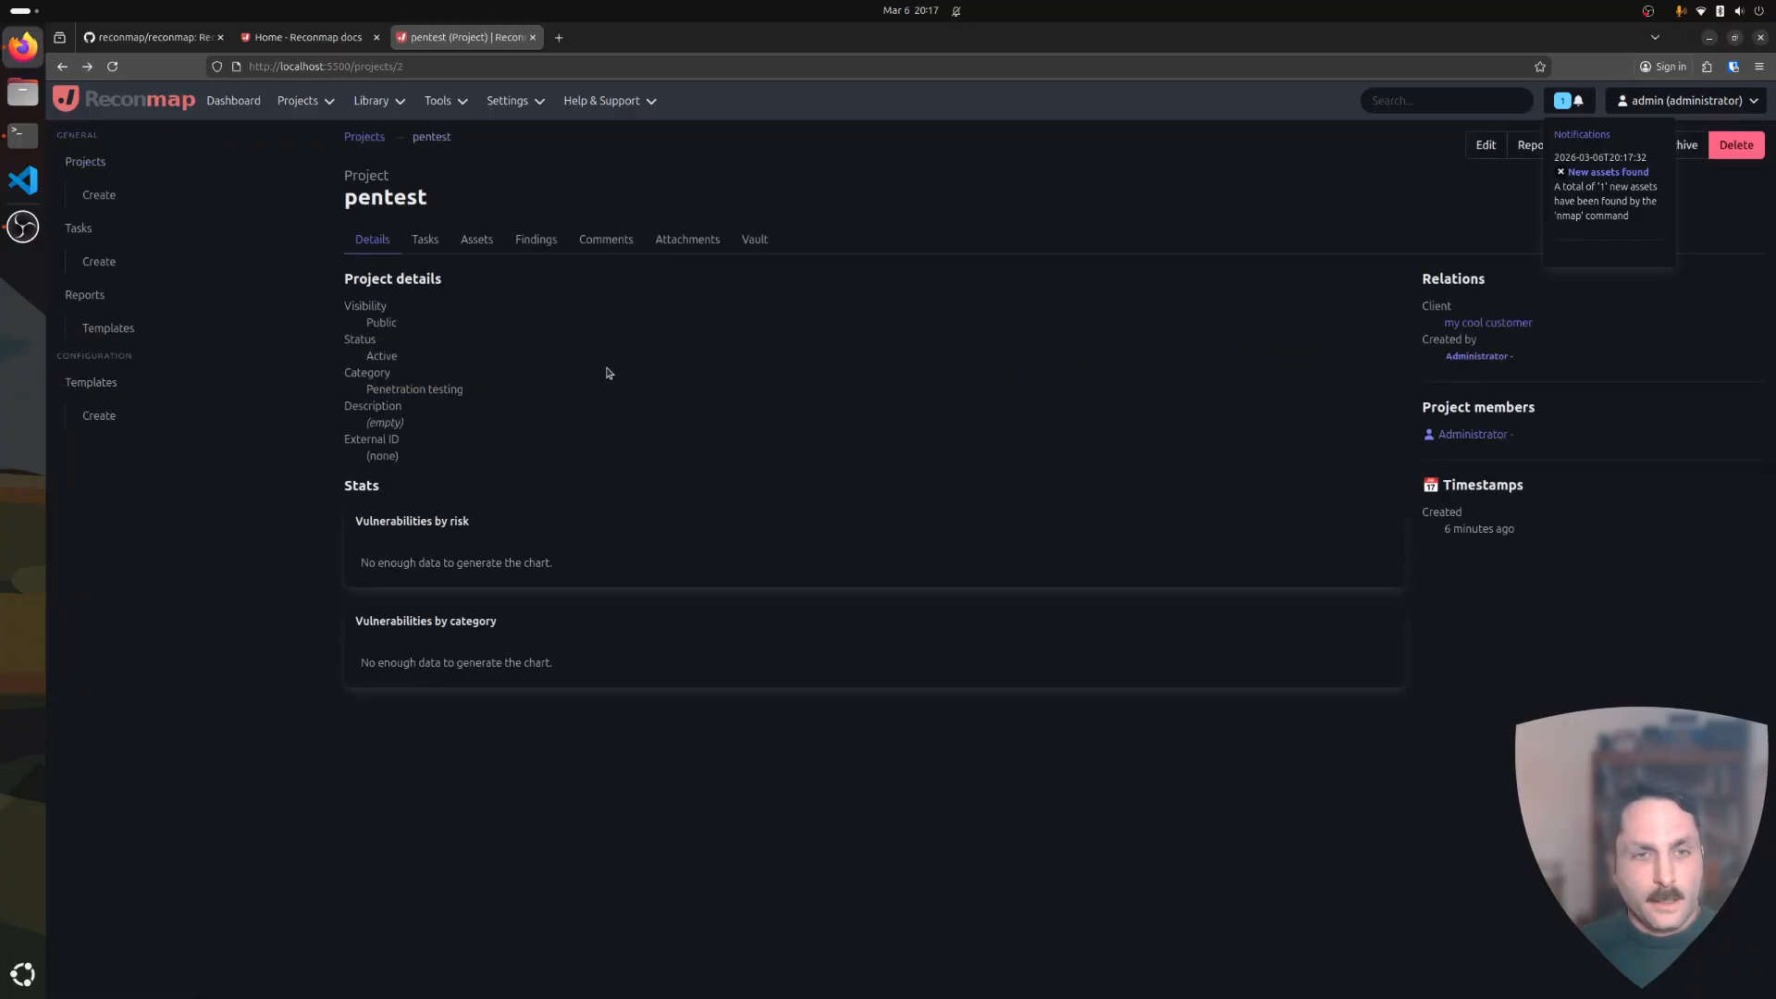
mouse_move(580, 115)
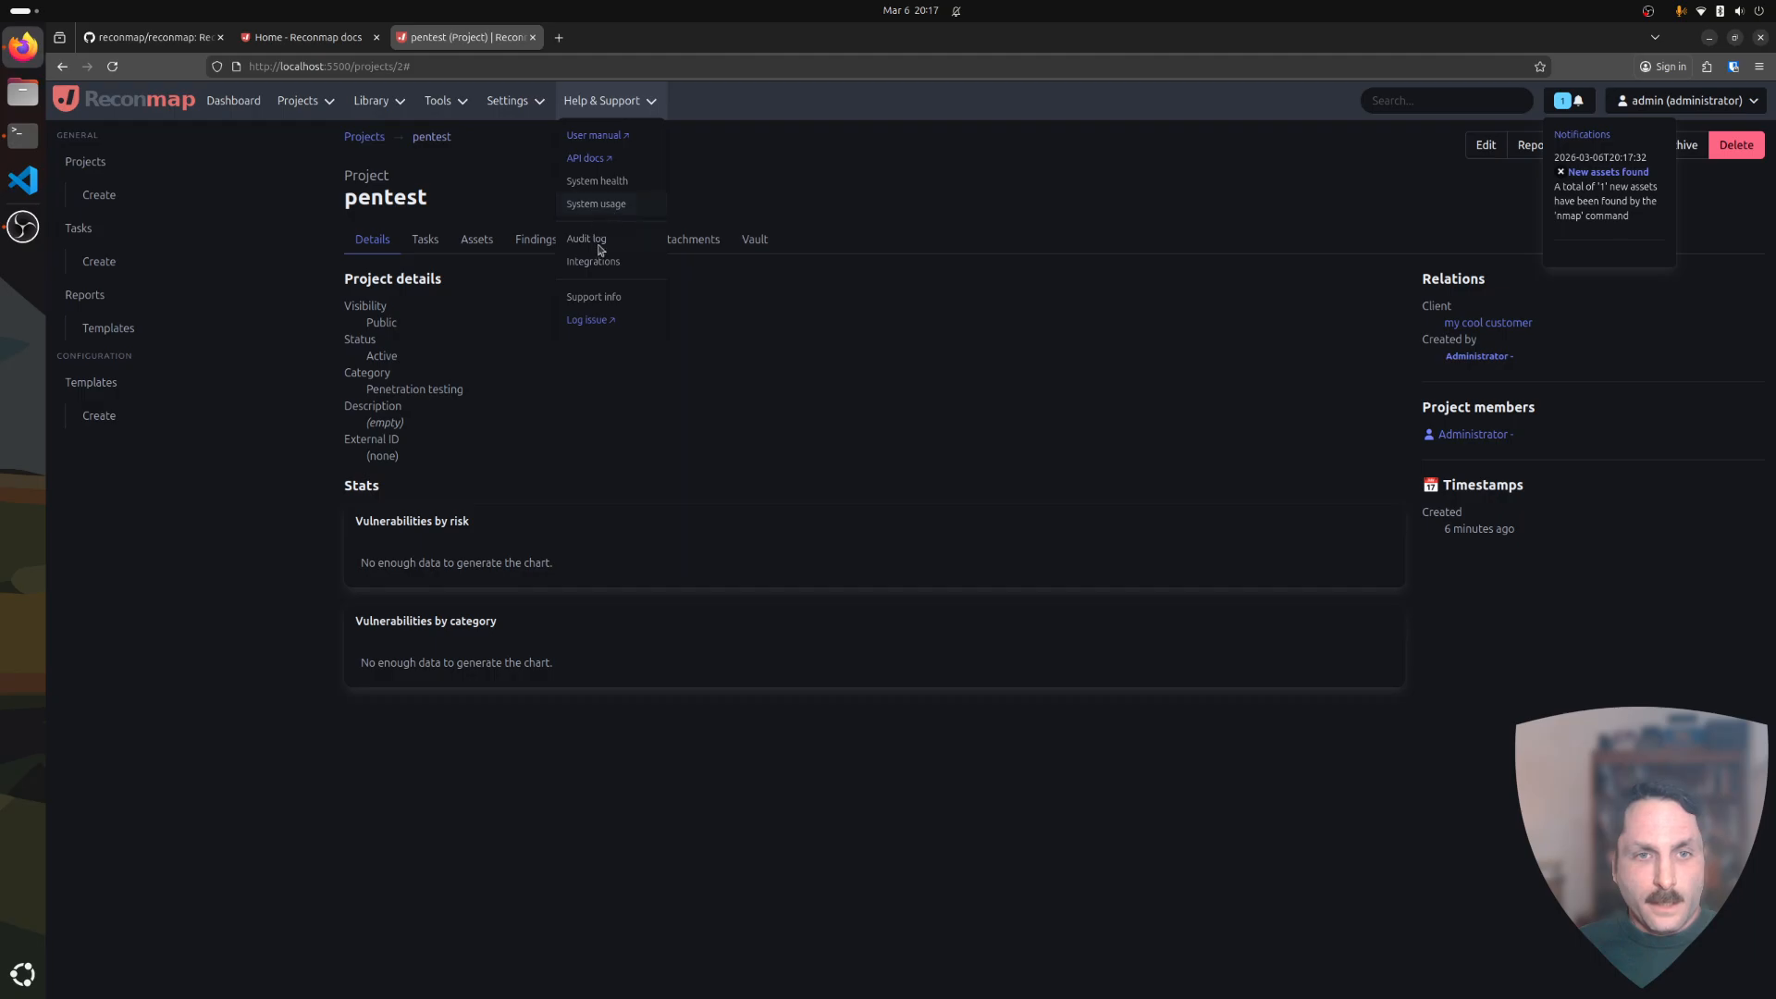
left_click(610, 206)
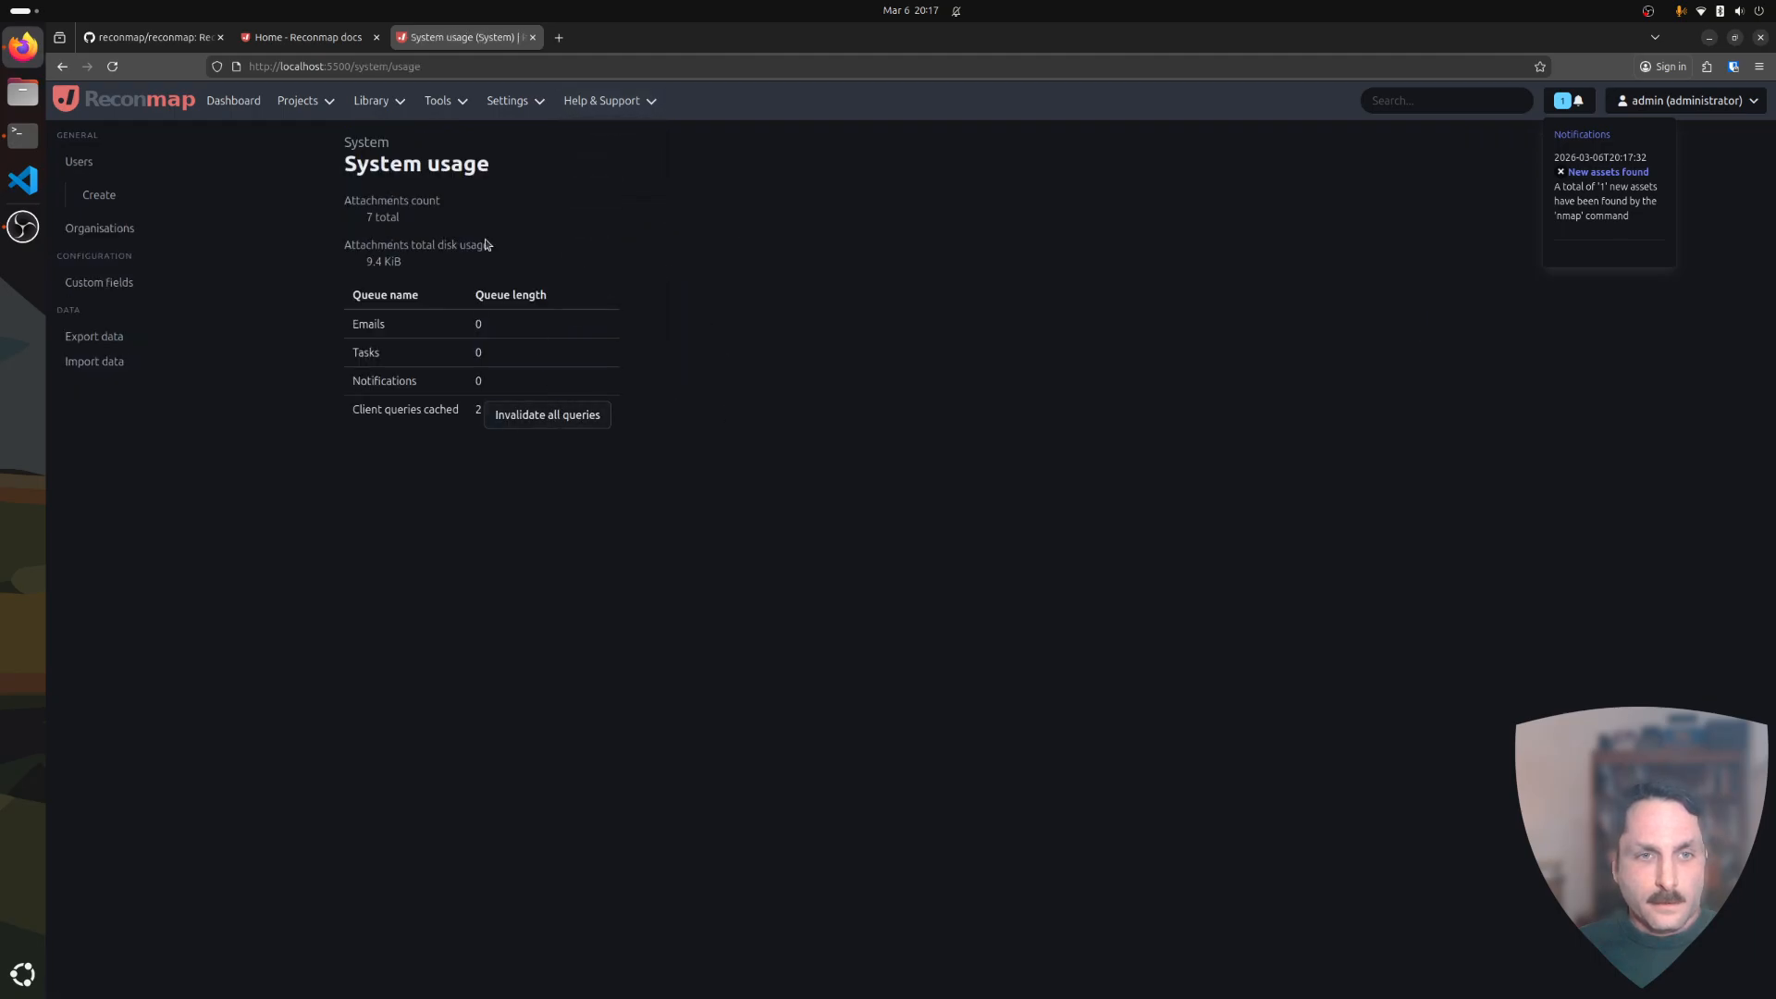
left_click(218, 102)
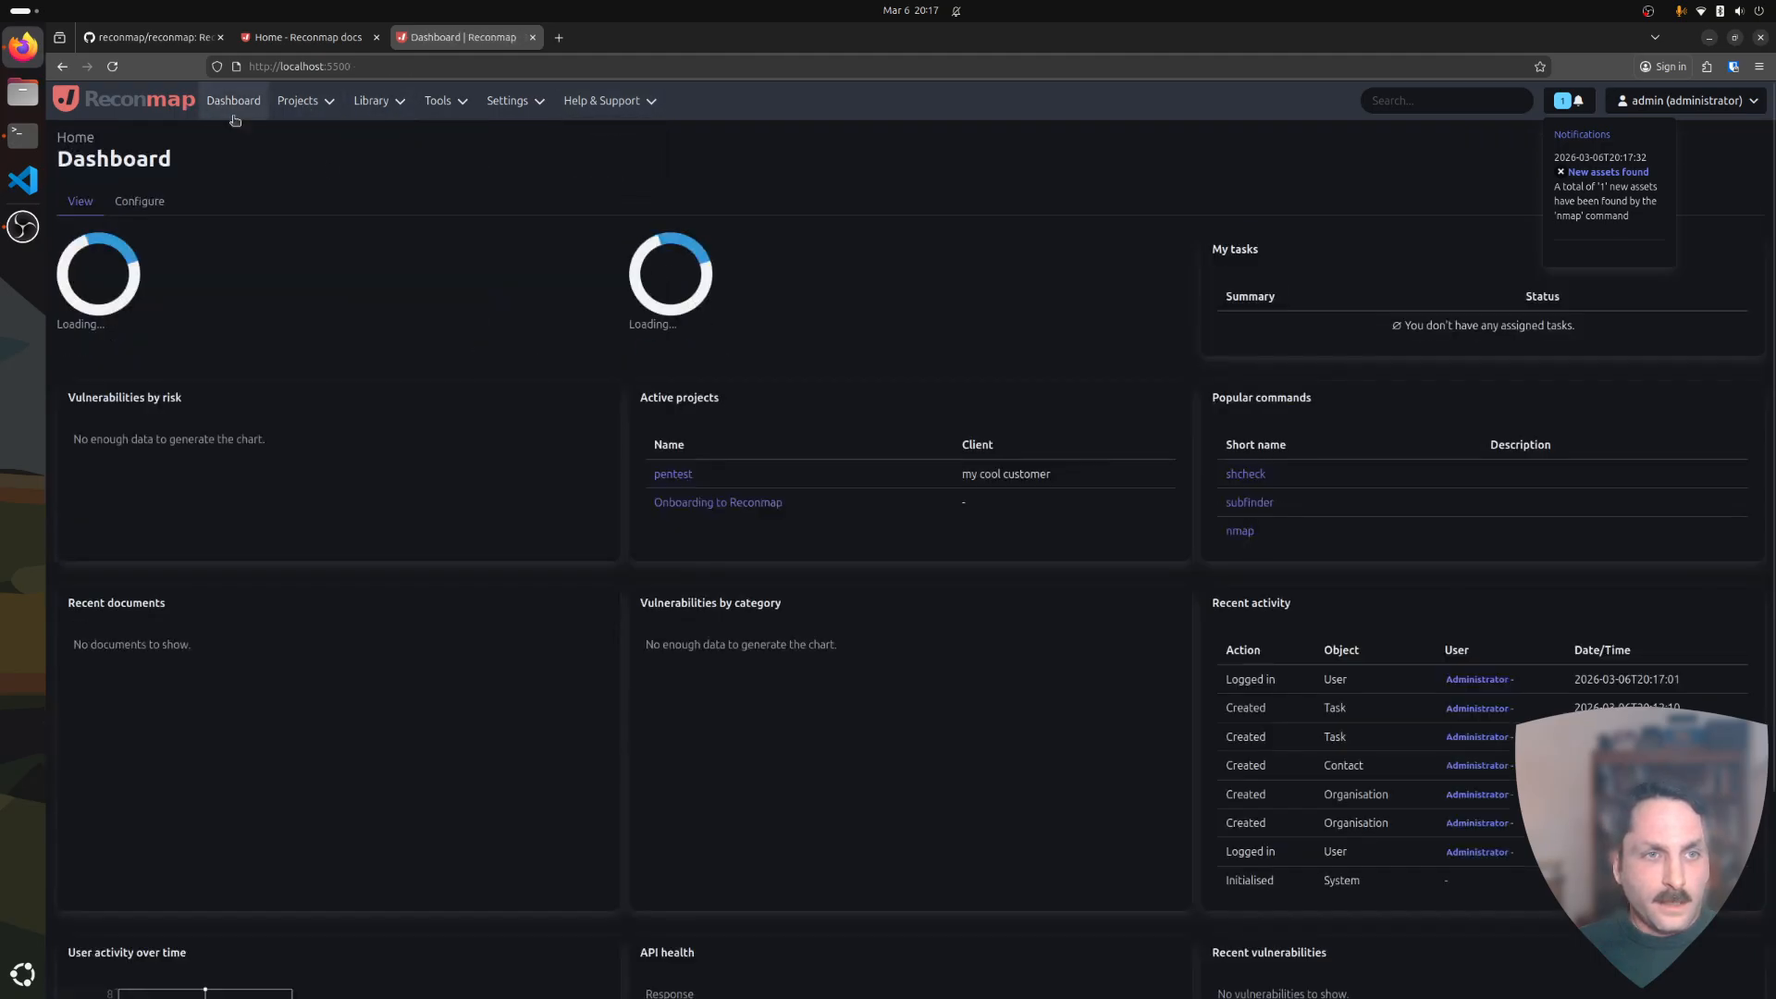
Reopen the pentest project's 104.21.79.170 asset details and return to the project page.
left_click(305, 138)
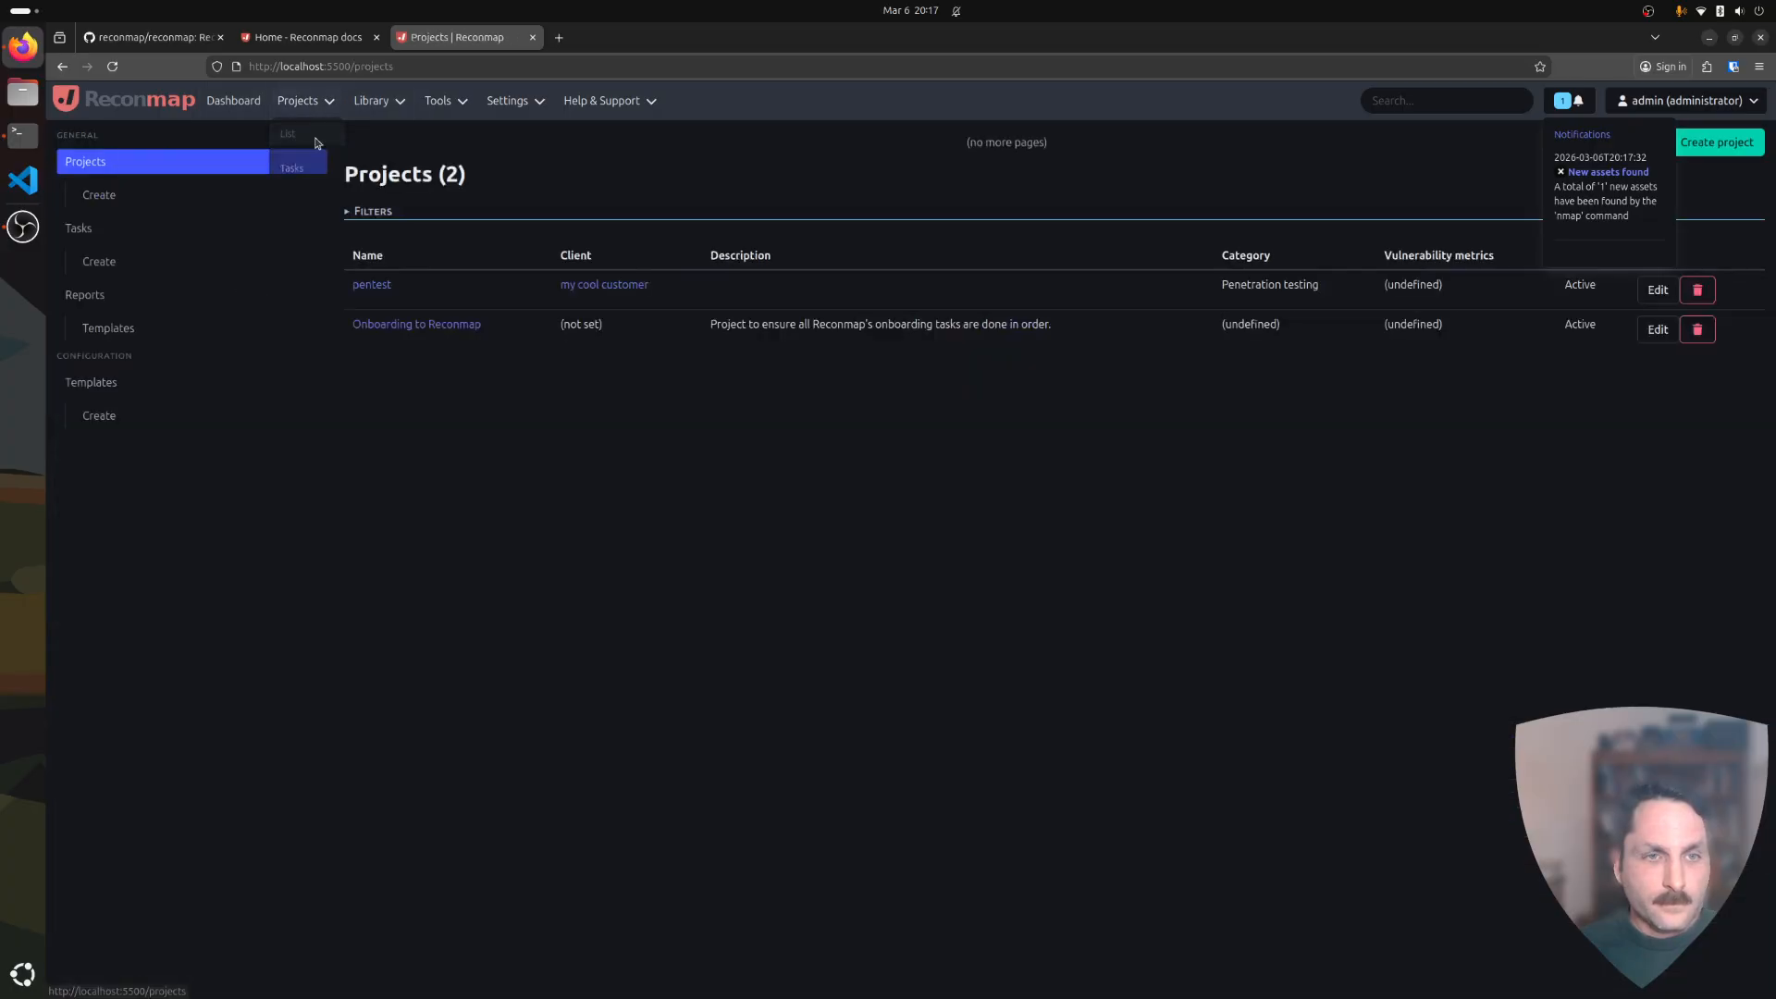
left_click(379, 286)
left_click(477, 240)
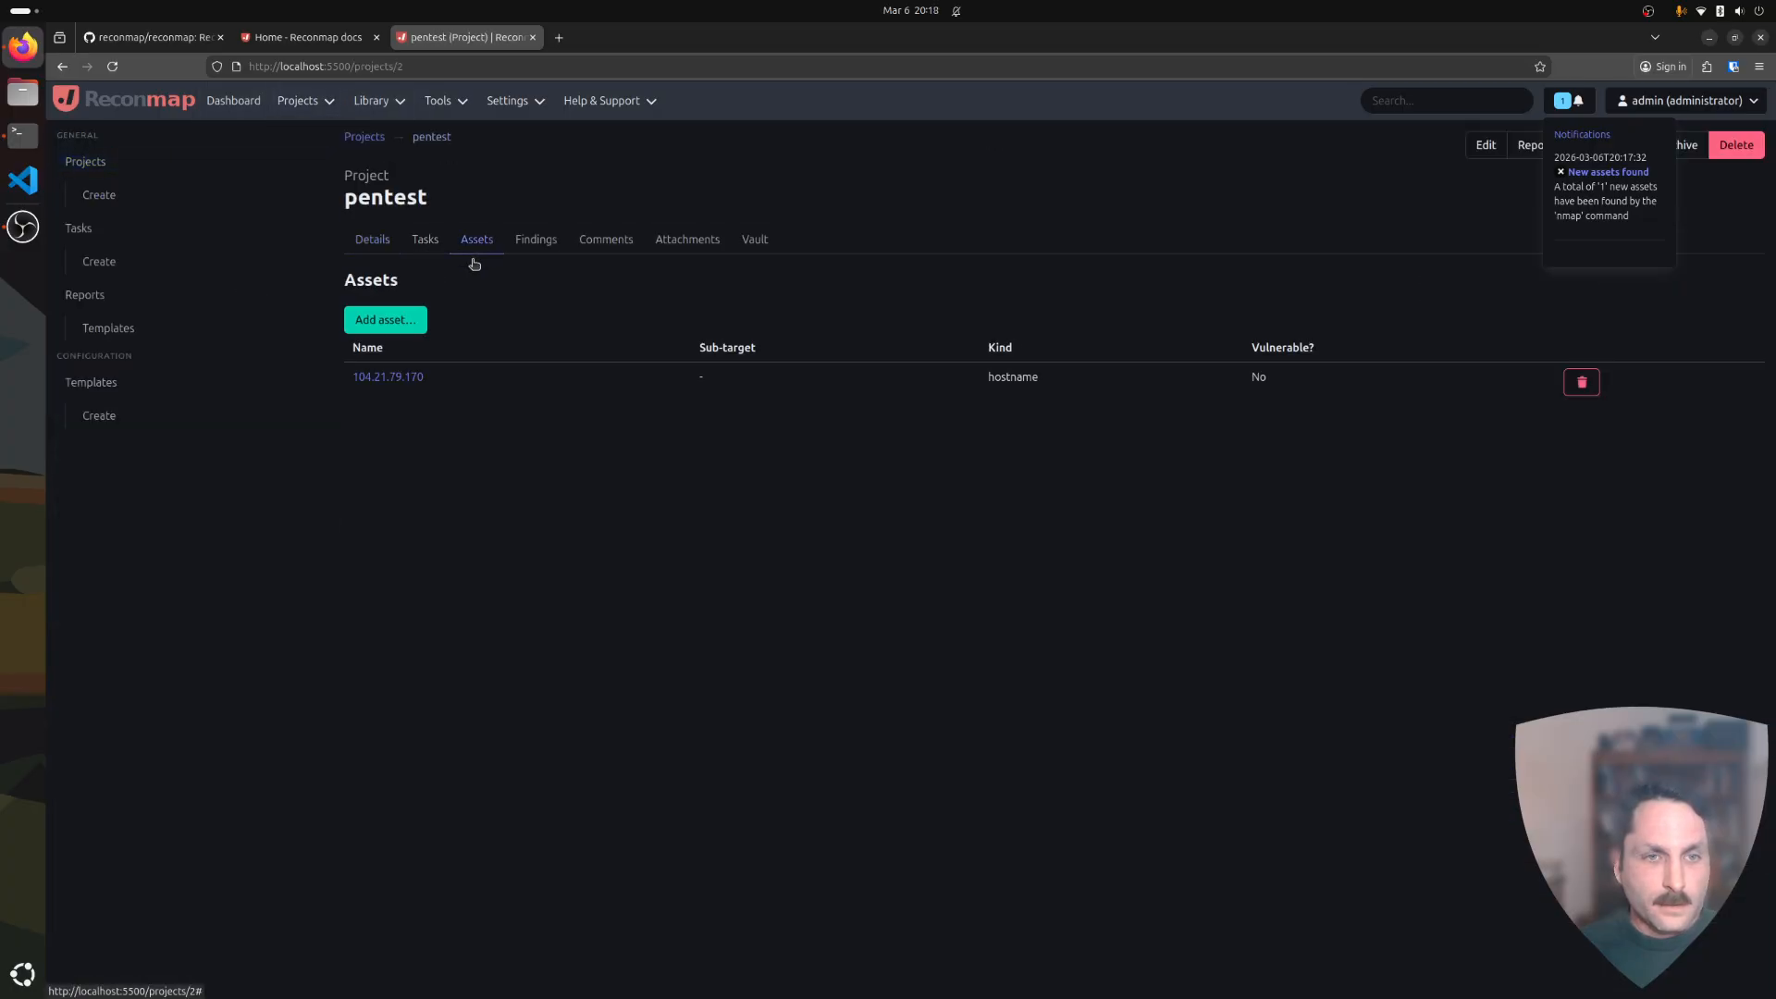
left_click(401, 377)
right_click(304, 320)
left_click(328, 349)
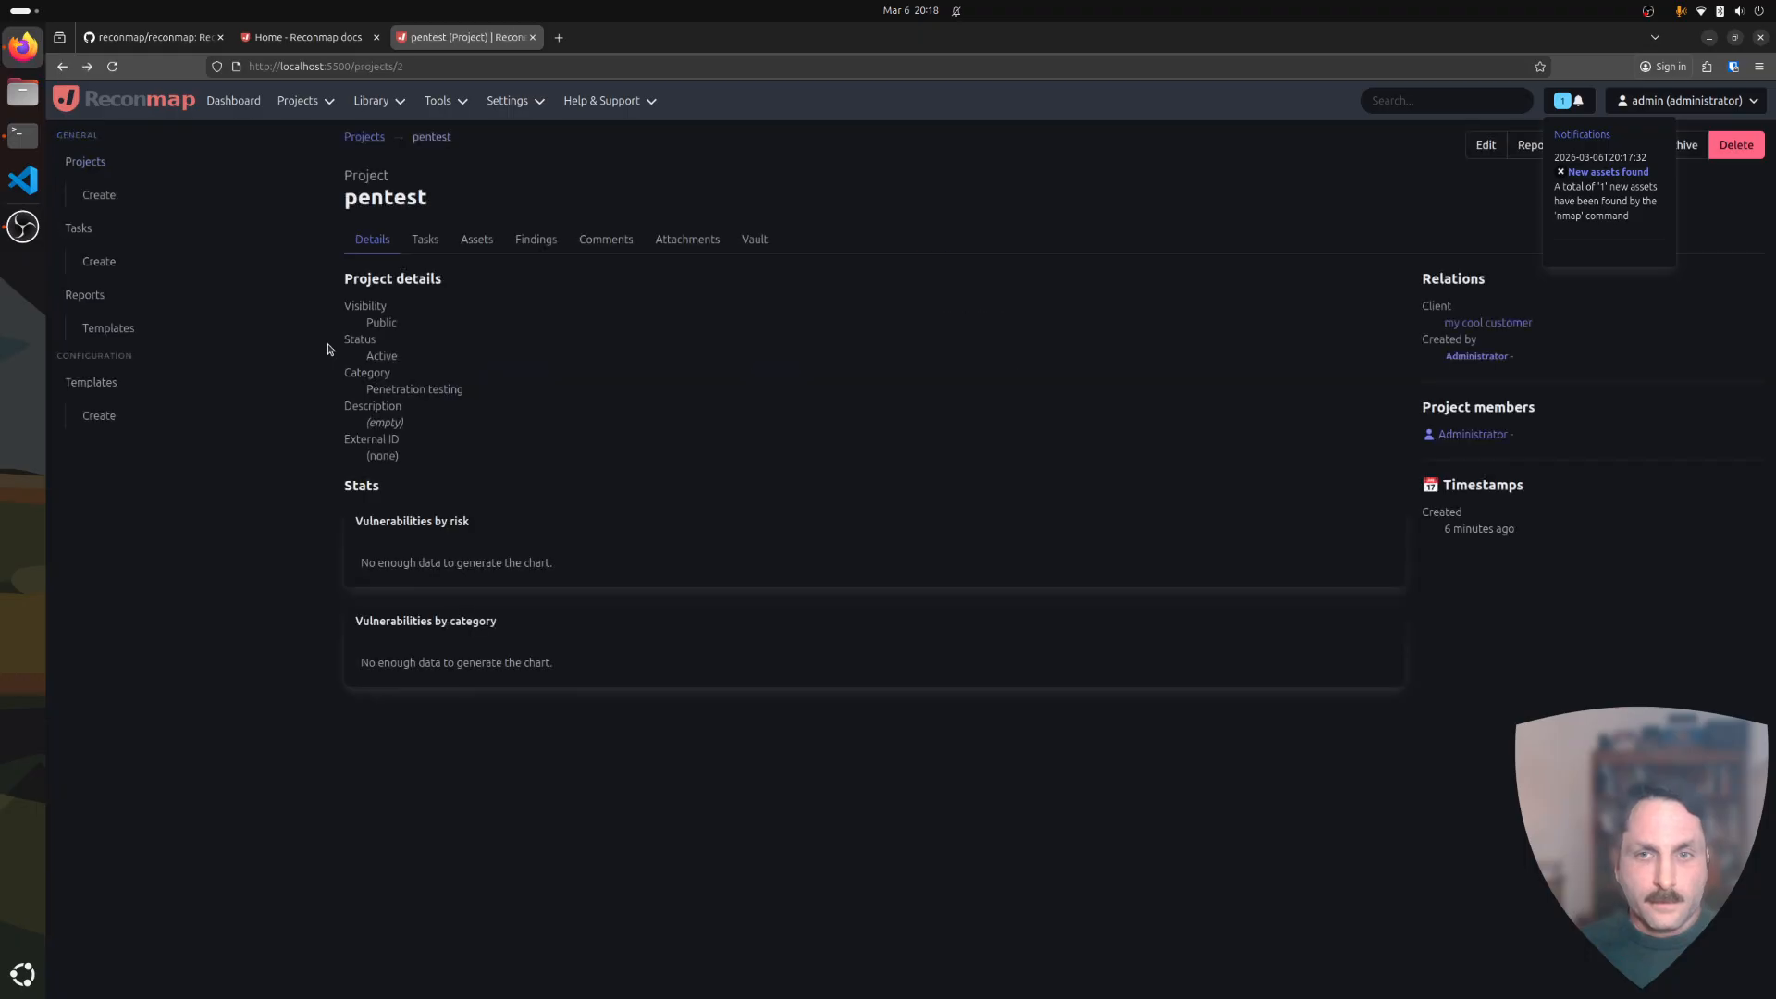
Glance at the terminal's nmap output, then go from pentest to Library > Commands.
key("alt+Tab")
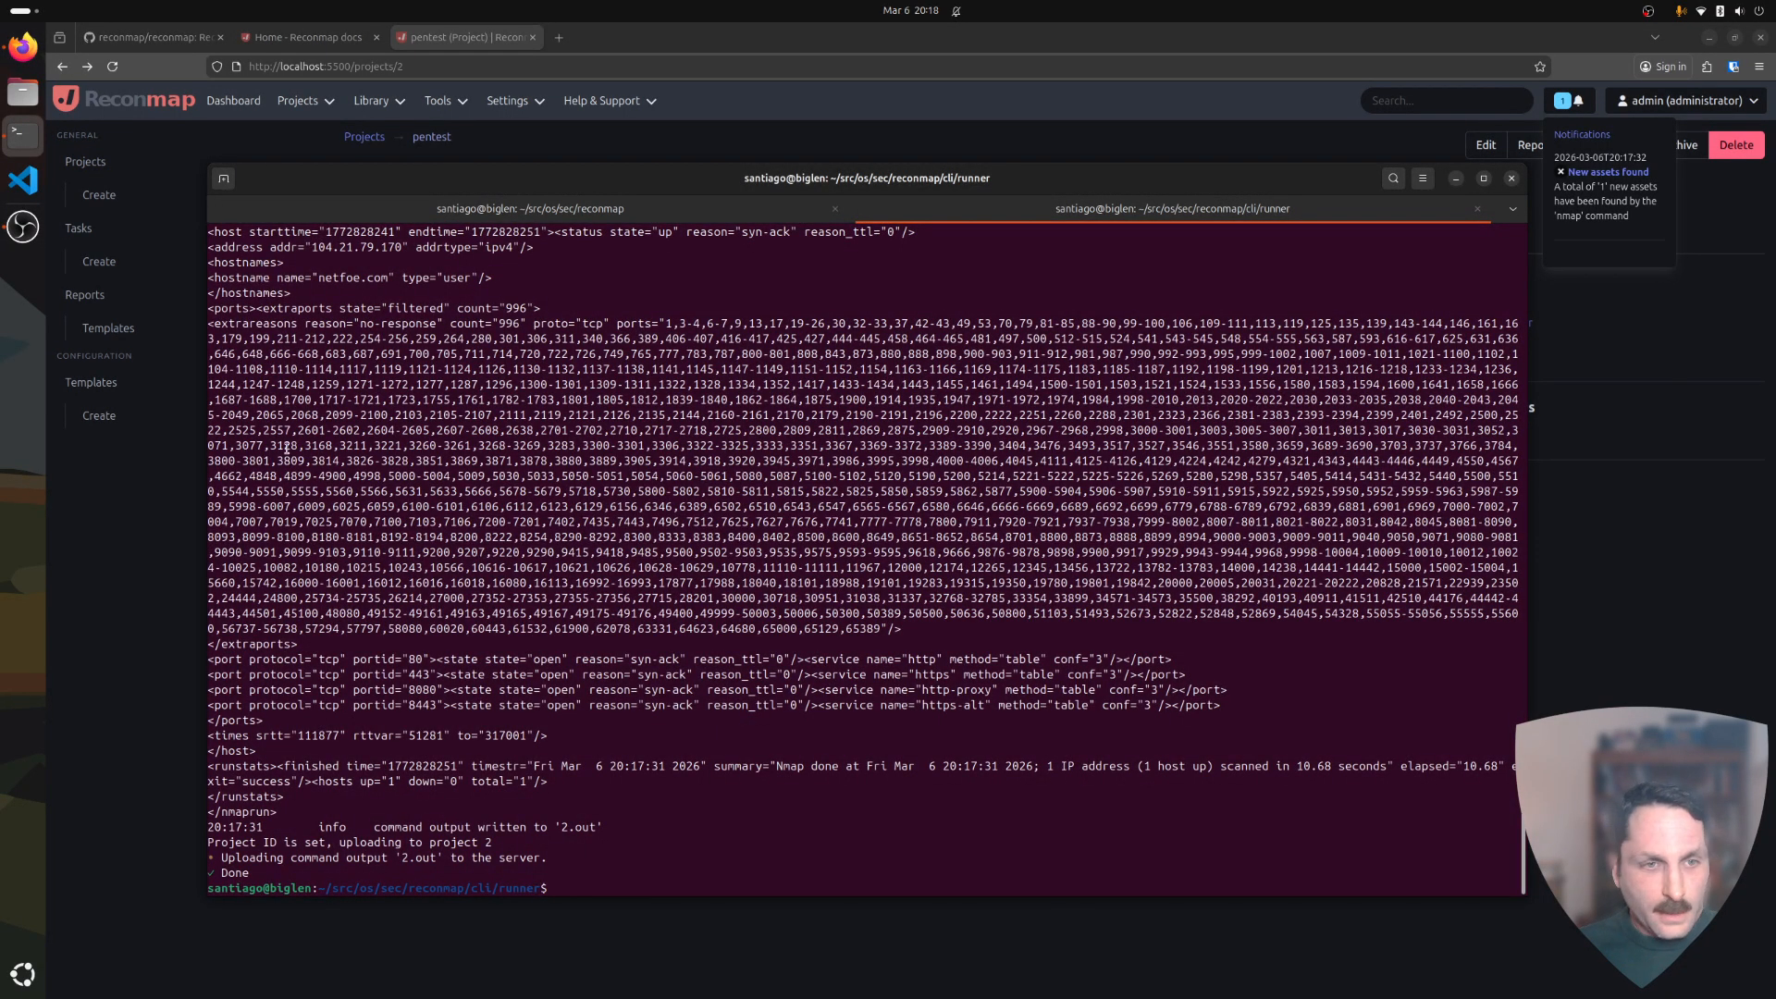
key("alt+Tab")
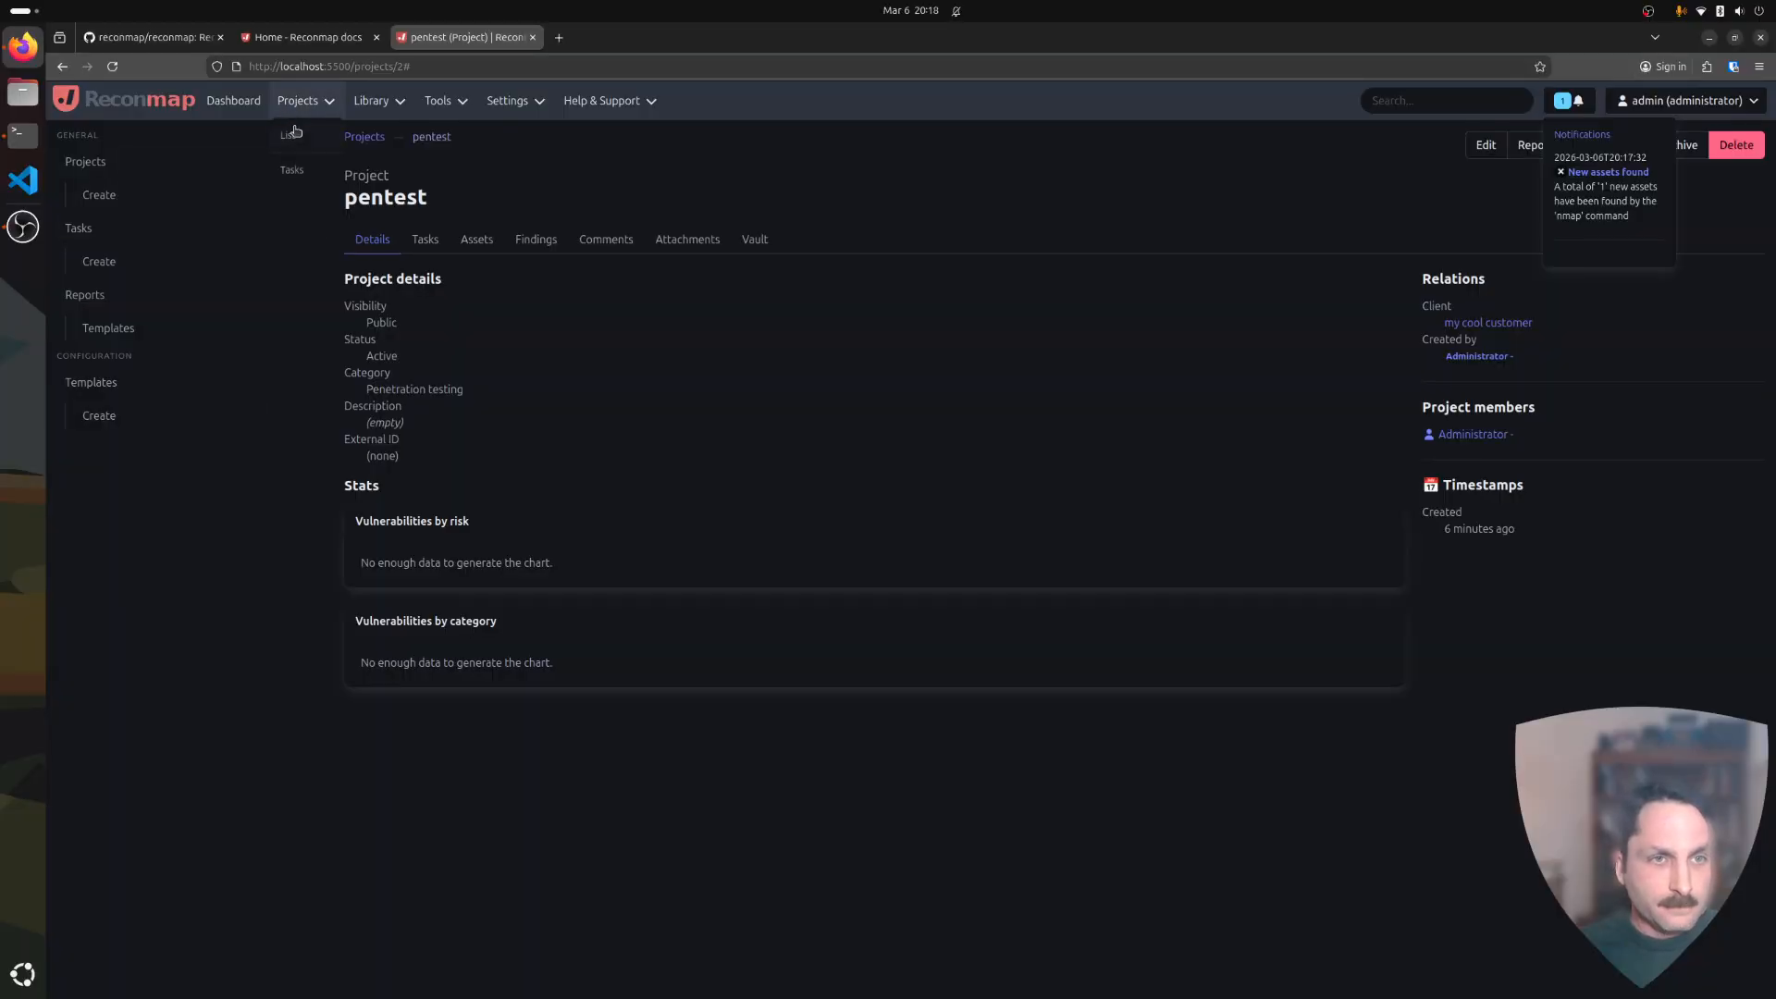
left_click(364, 136)
left_click(382, 284)
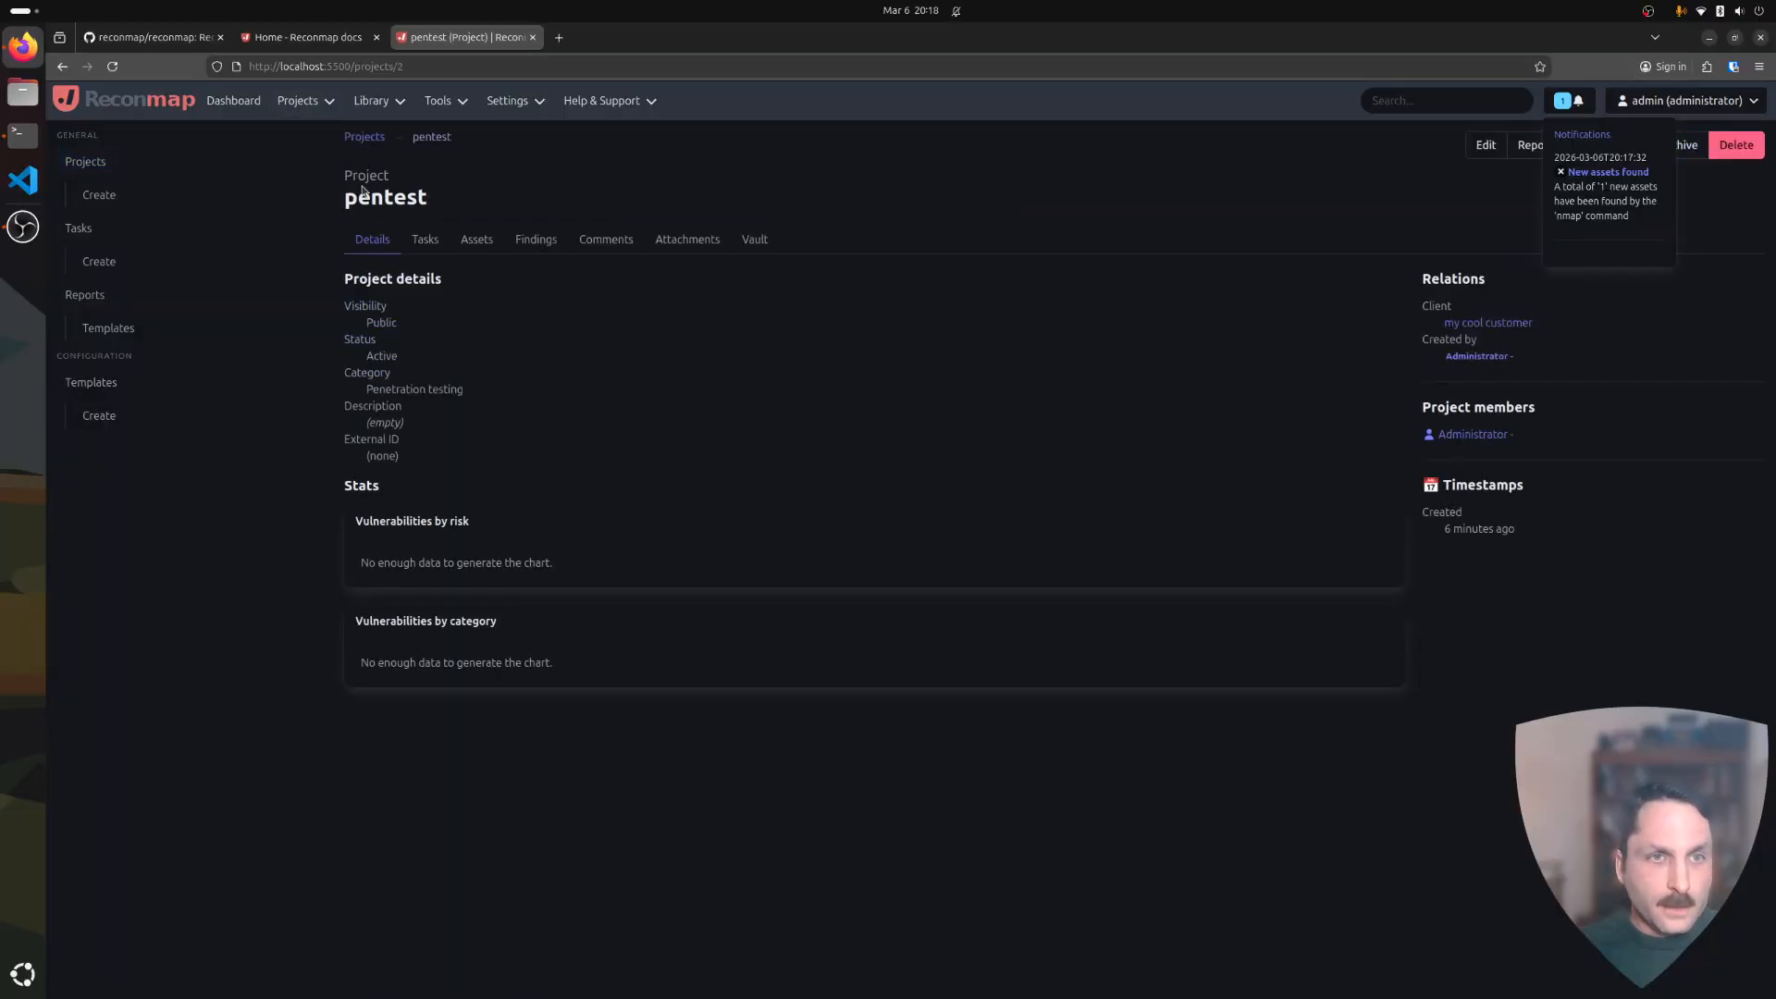
left_click(371, 99)
left_click(379, 243)
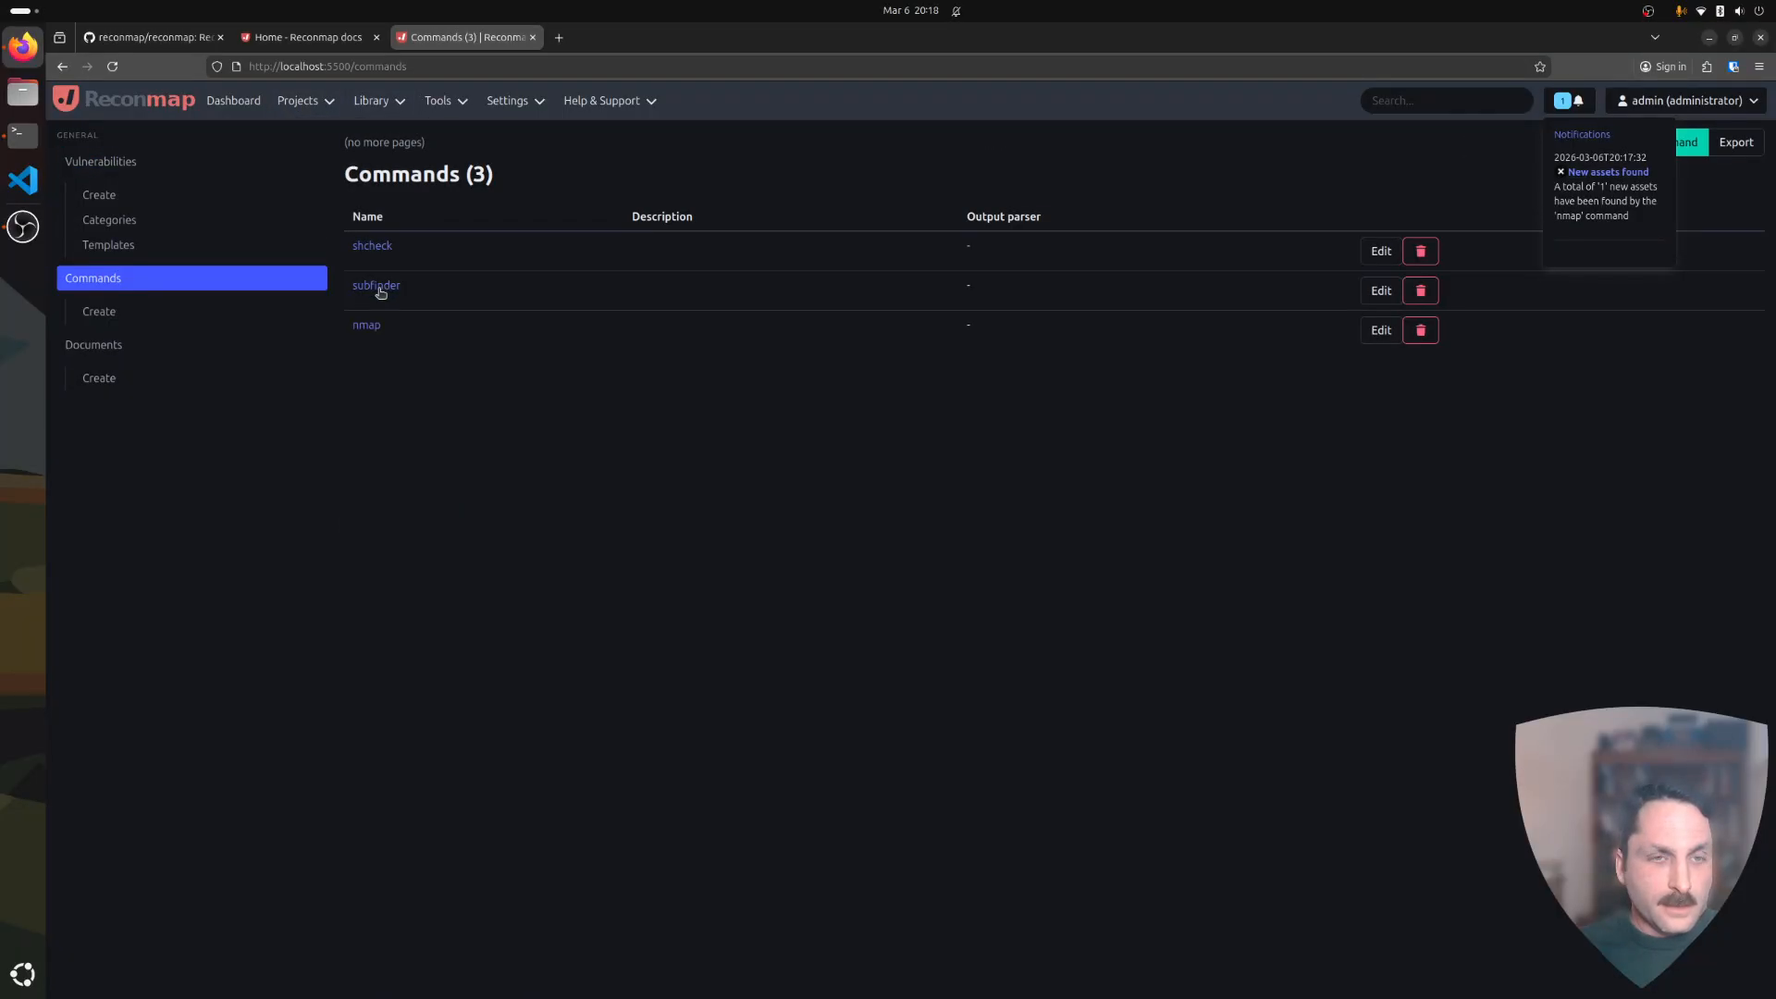
Open subfinder's run instructions and choose json as the output format.
left_click(379, 286)
left_click(481, 240)
left_click(400, 285)
left_click(373, 332)
Set findings storage to Project, target project pentest, and terminal environment Desktop.
left_click(652, 436)
left_click(650, 463)
left_click(650, 465)
left_click(644, 439)
left_click(639, 436)
left_click(642, 432)
left_click(643, 433)
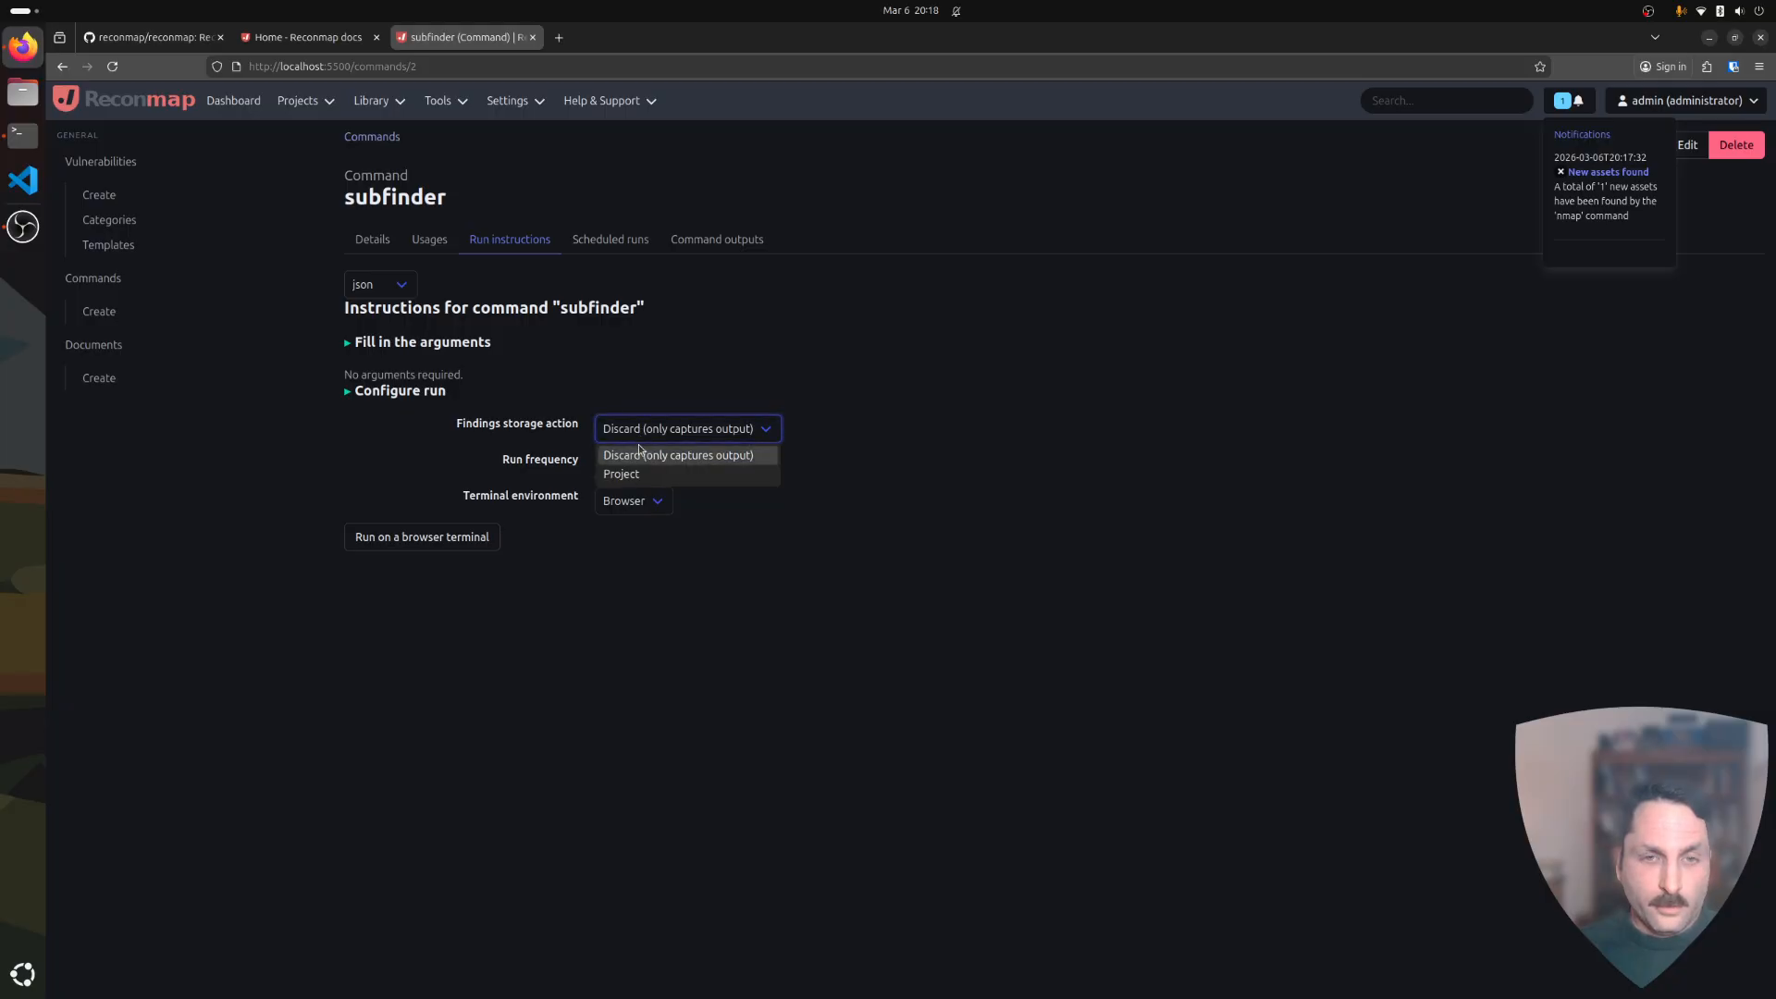
left_click(636, 472)
left_click(633, 468)
left_click(626, 490)
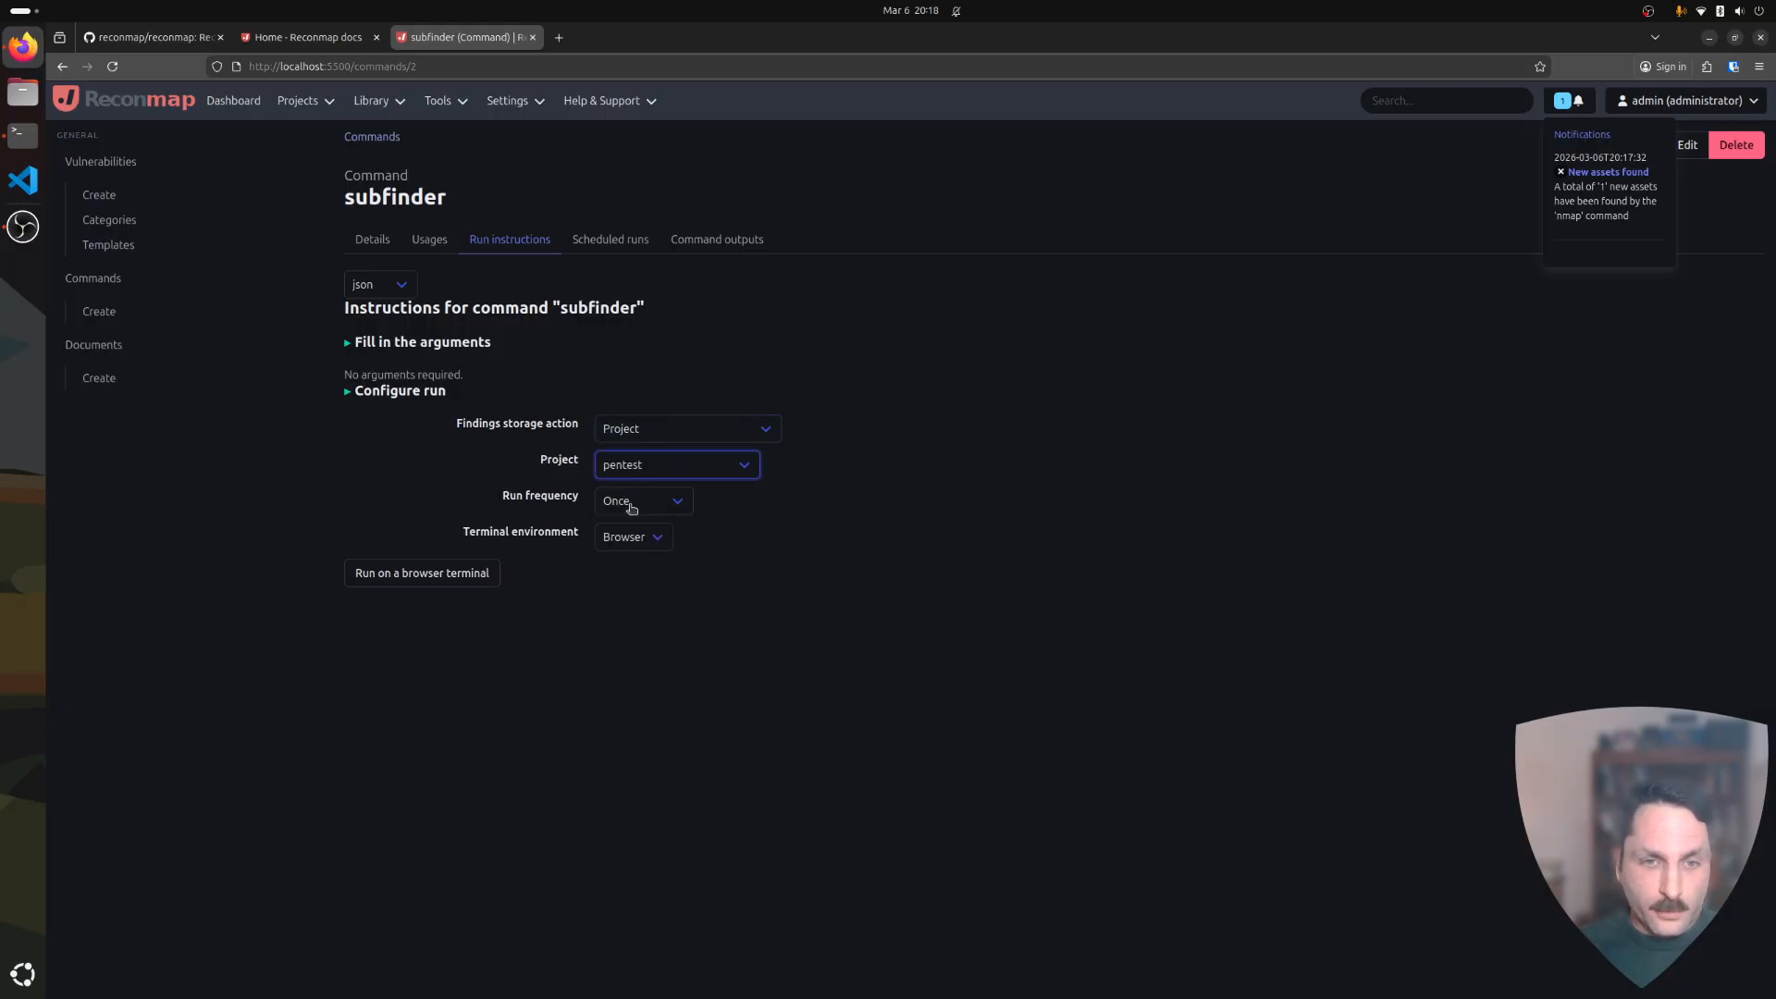
left_click(629, 539)
left_click(637, 584)
Run the generated subfinder rmap command in the terminal, uploading 4.out, then return to the browser.
left_click(541, 641)
key("alt+Tab")
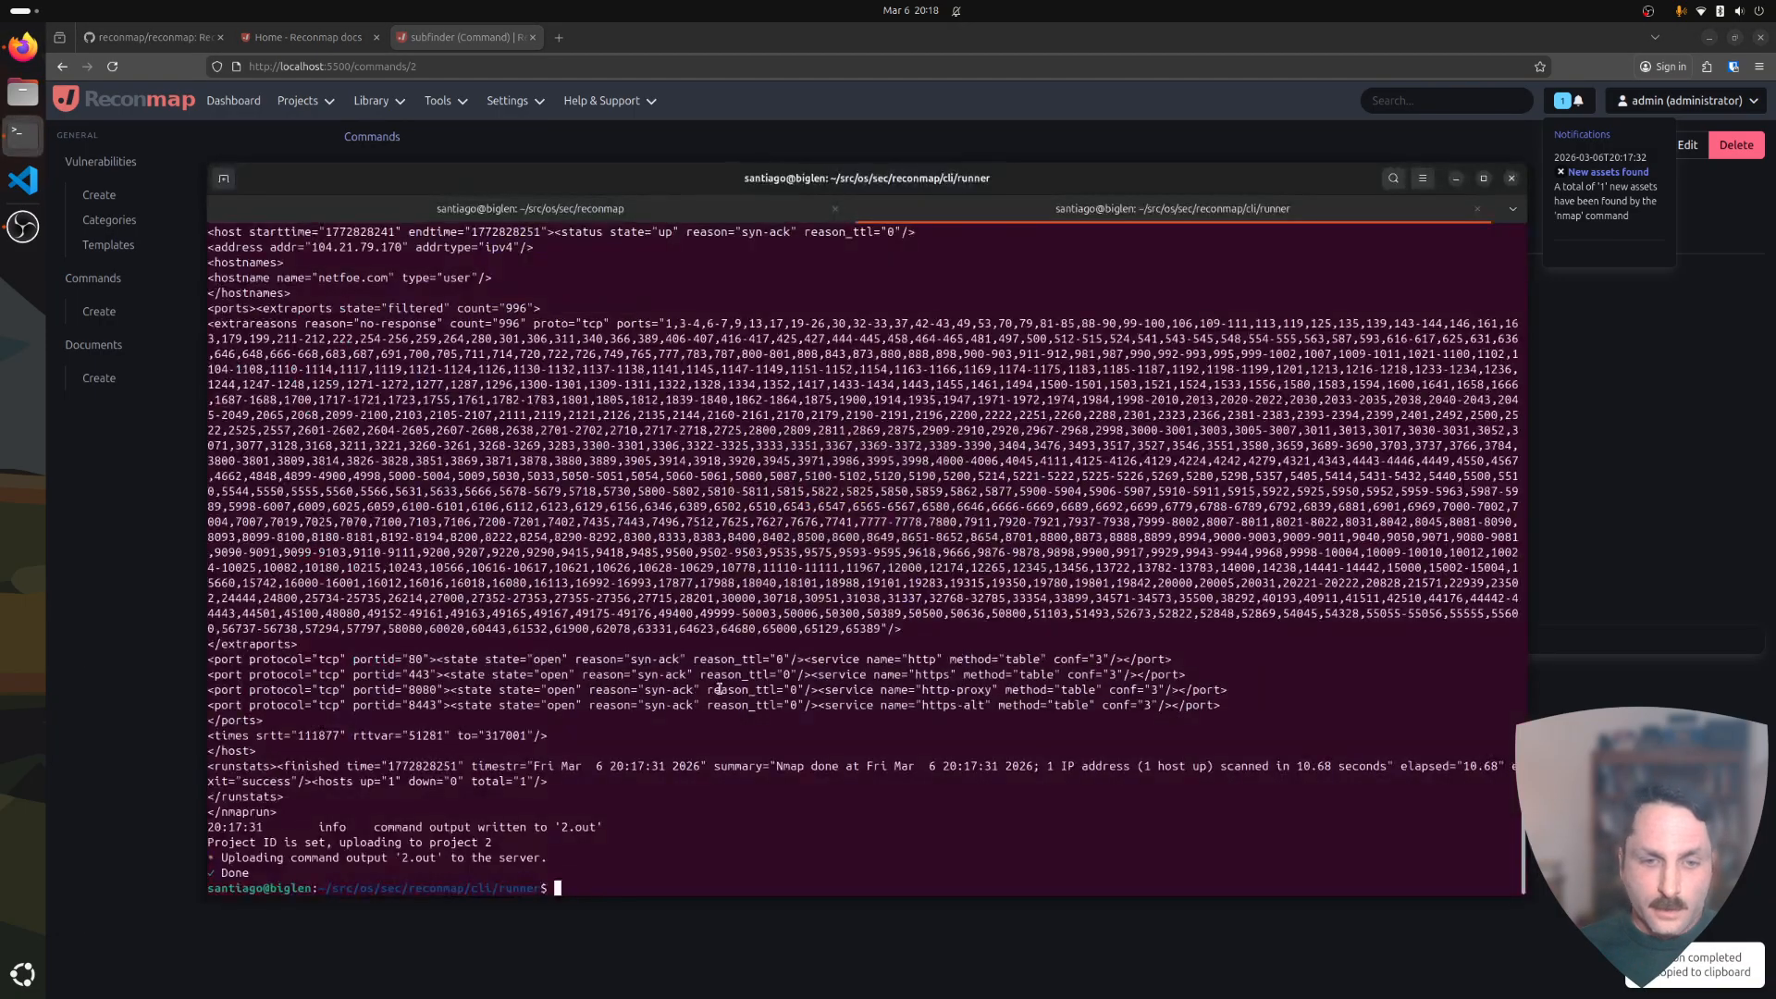
type("./")
key("ctrl+shift+v")
key("Return")
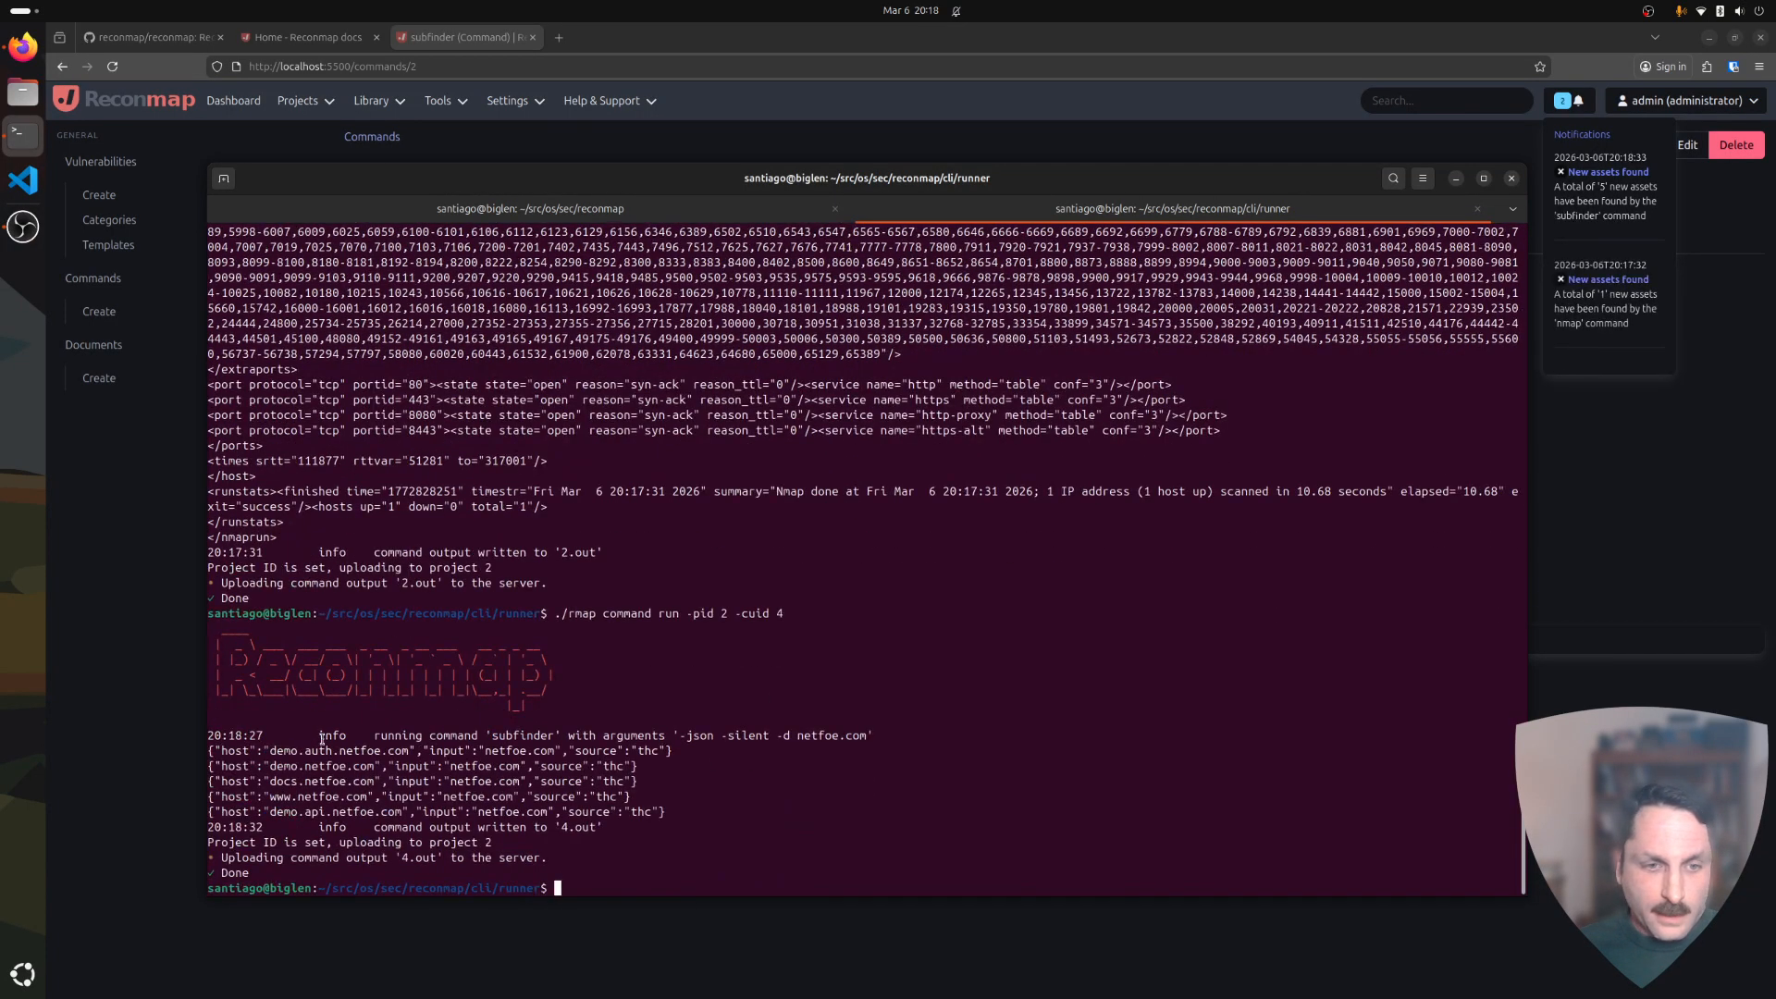
left_click(1638, 217)
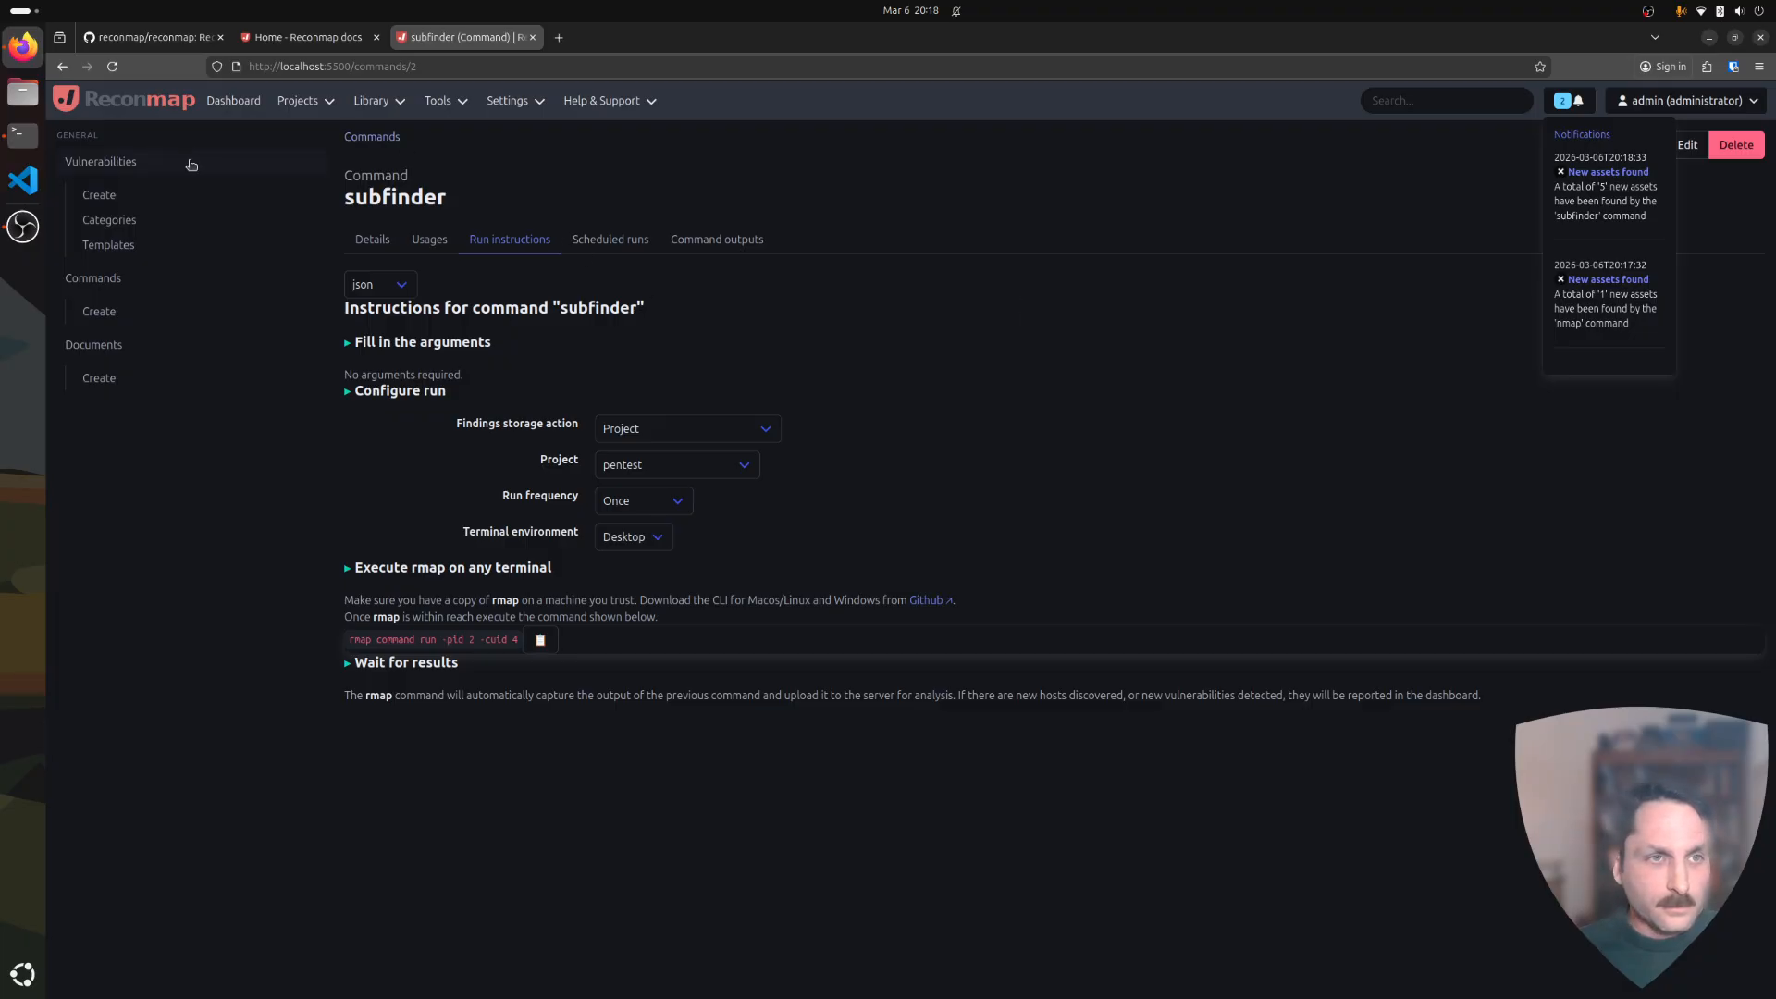
View pentest's Assets and Findings tabs, then visit System usage, Dashboard and Commands.
left_click(318, 138)
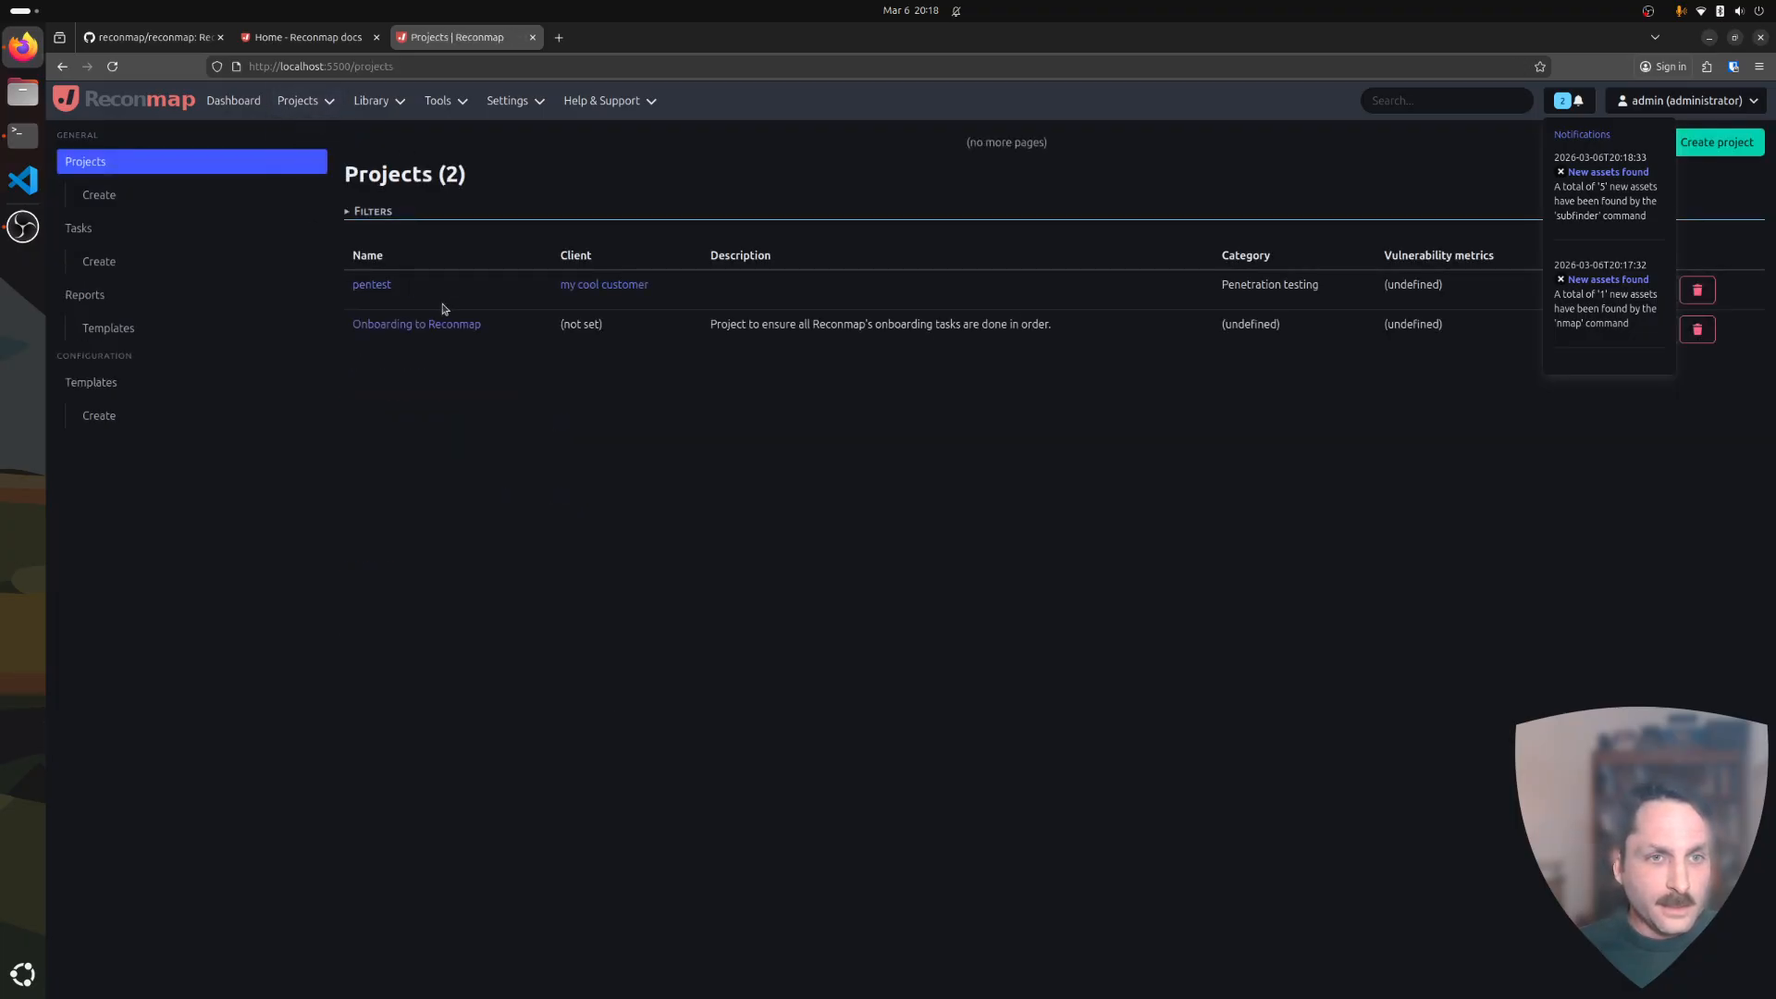
left_click(373, 285)
left_click(473, 241)
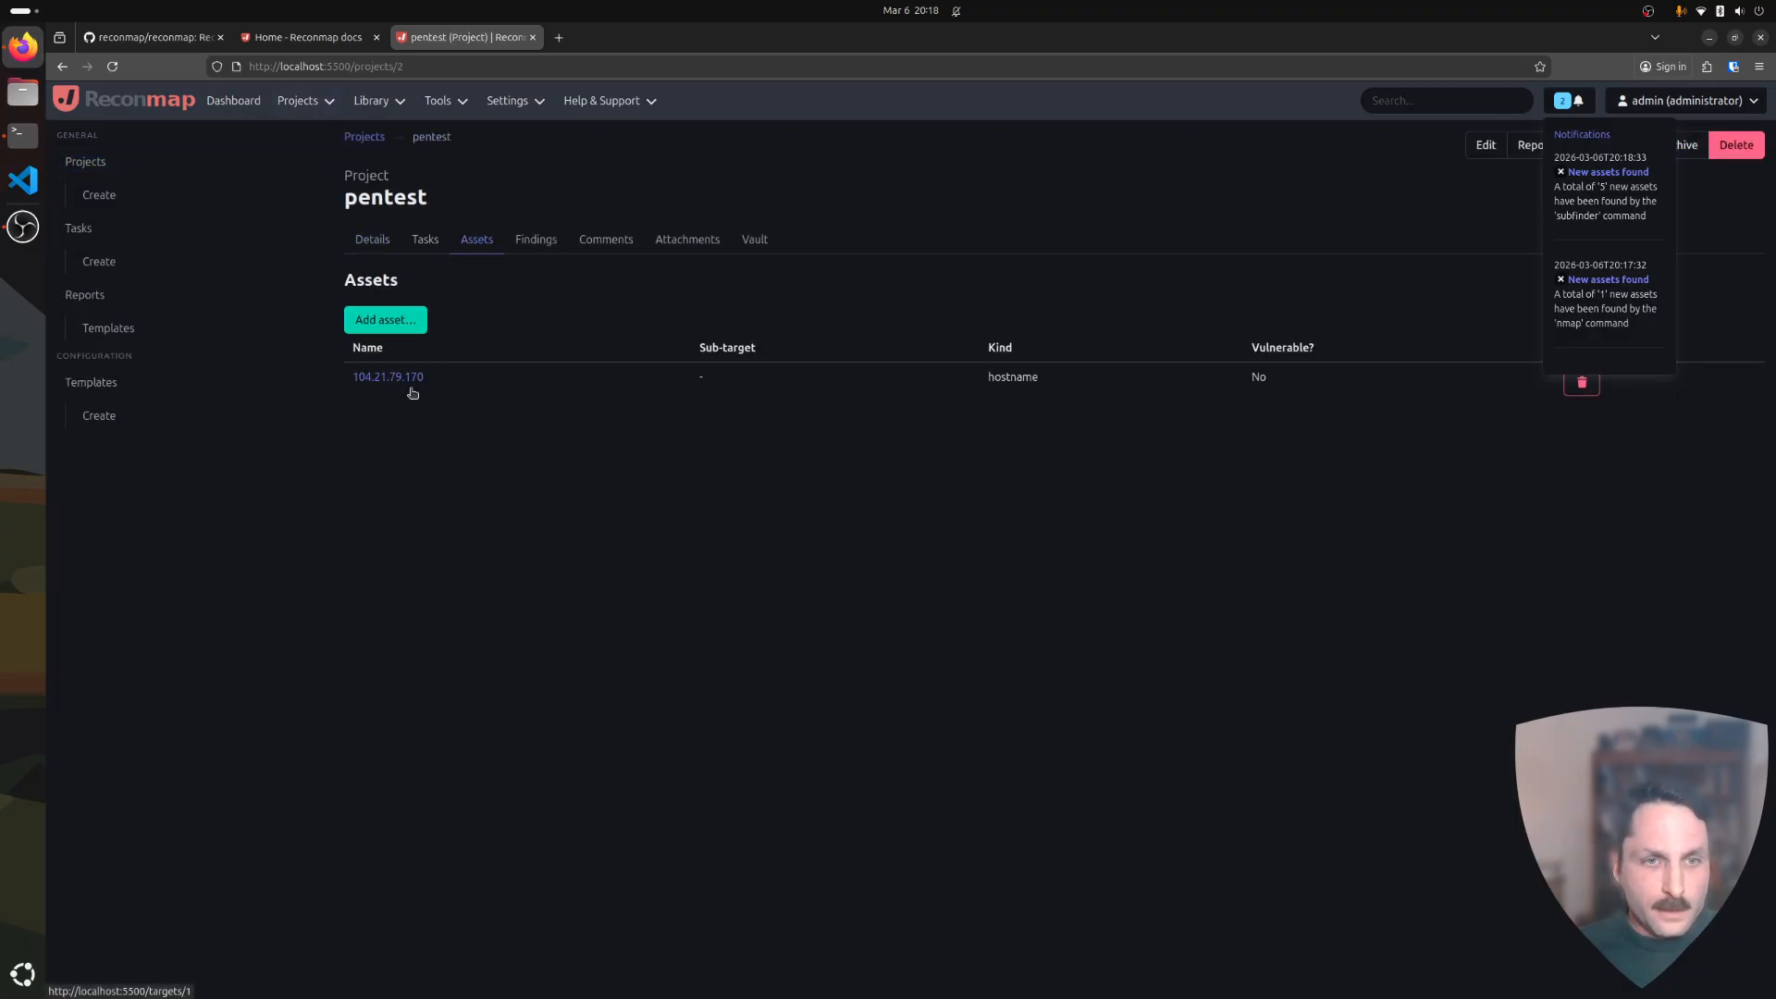
left_click(545, 240)
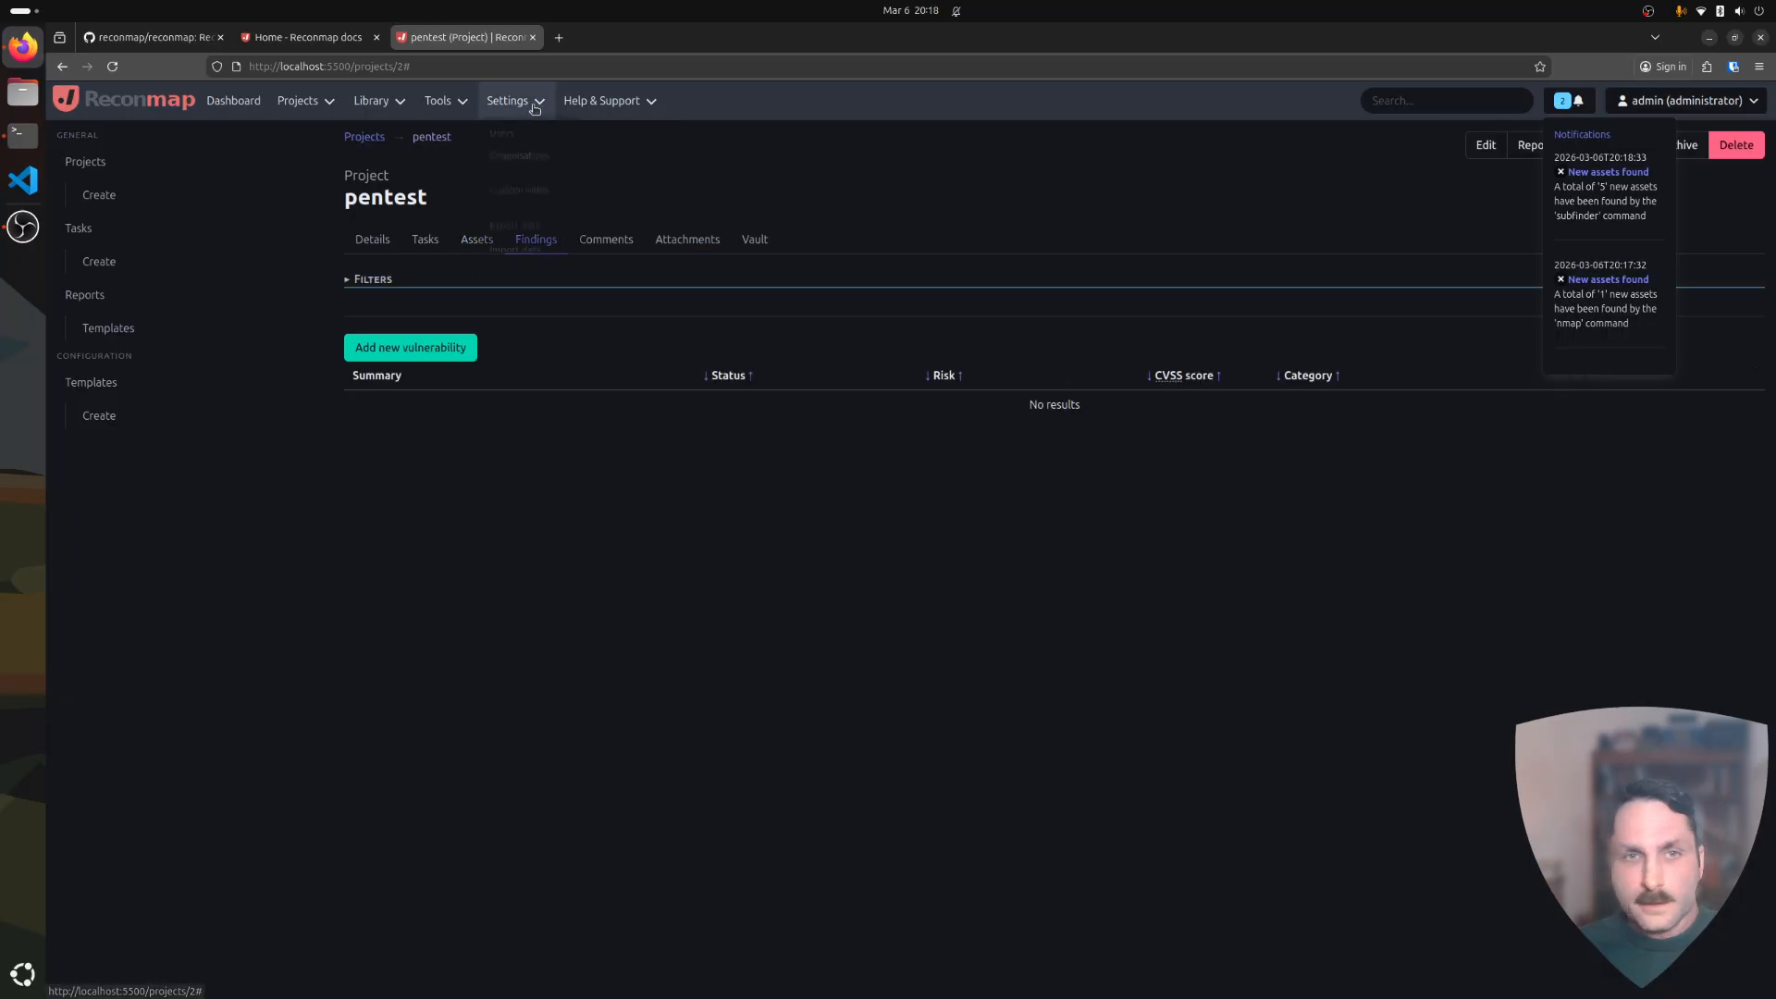
mouse_move(611, 102)
left_click(607, 213)
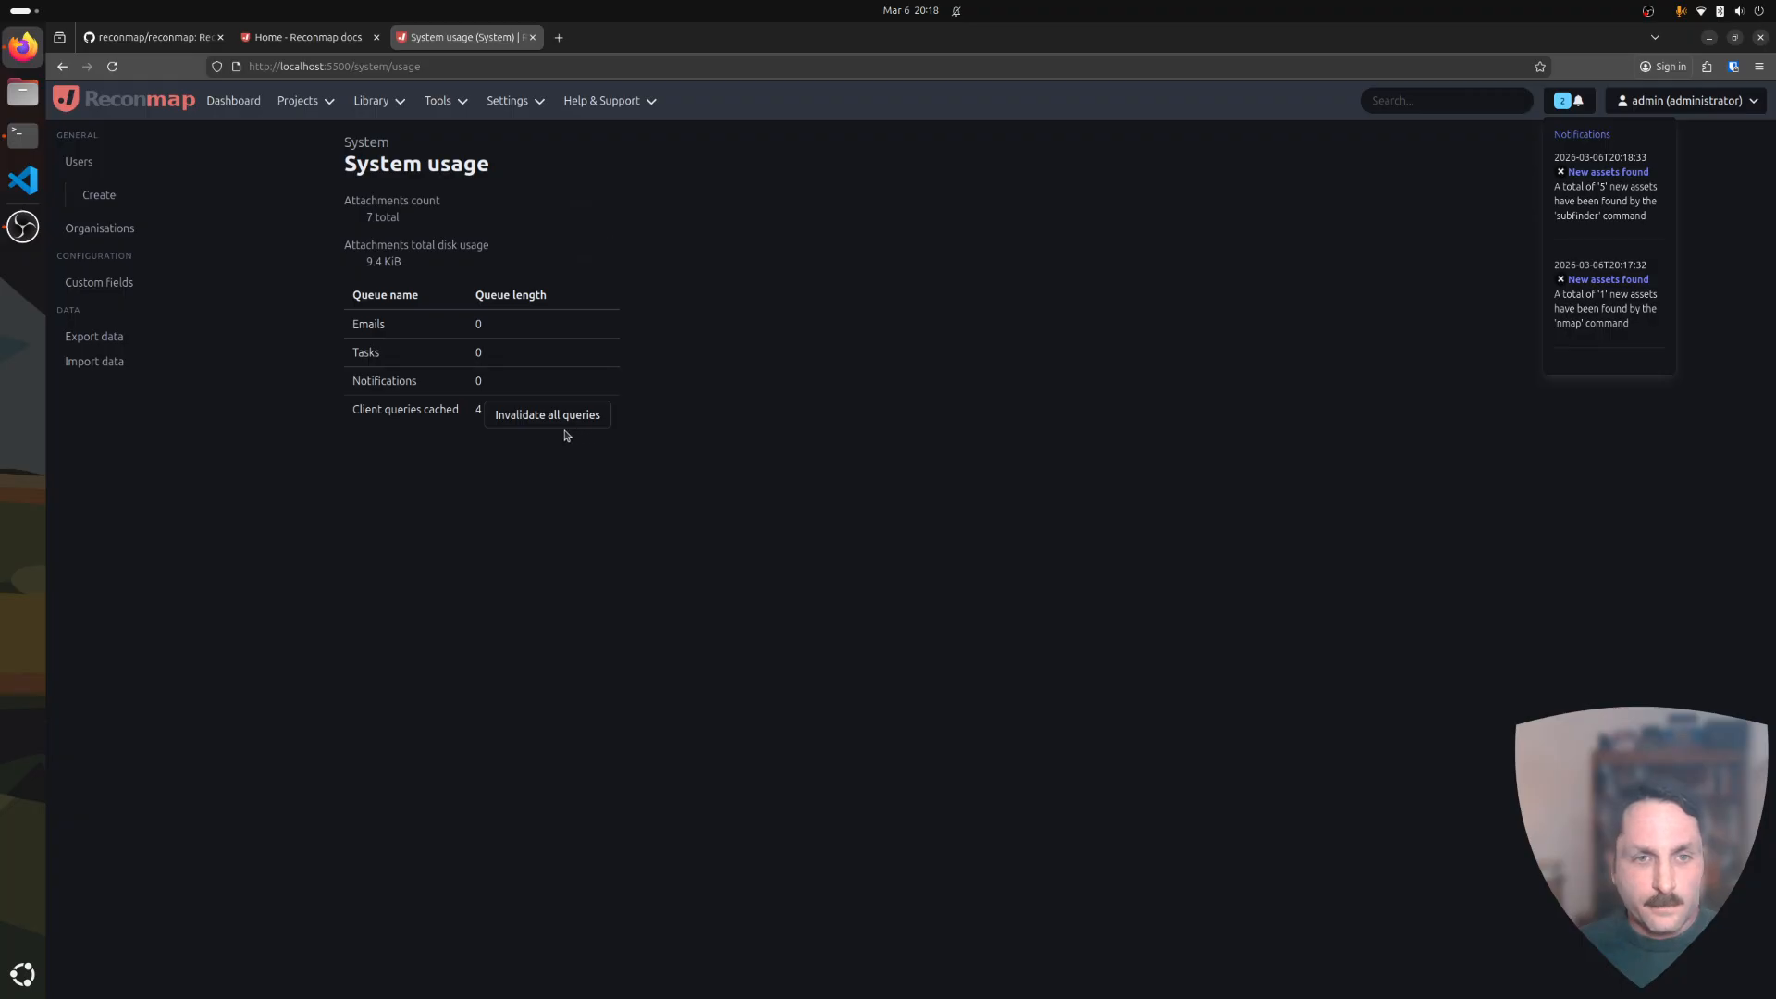
left_click(180, 100)
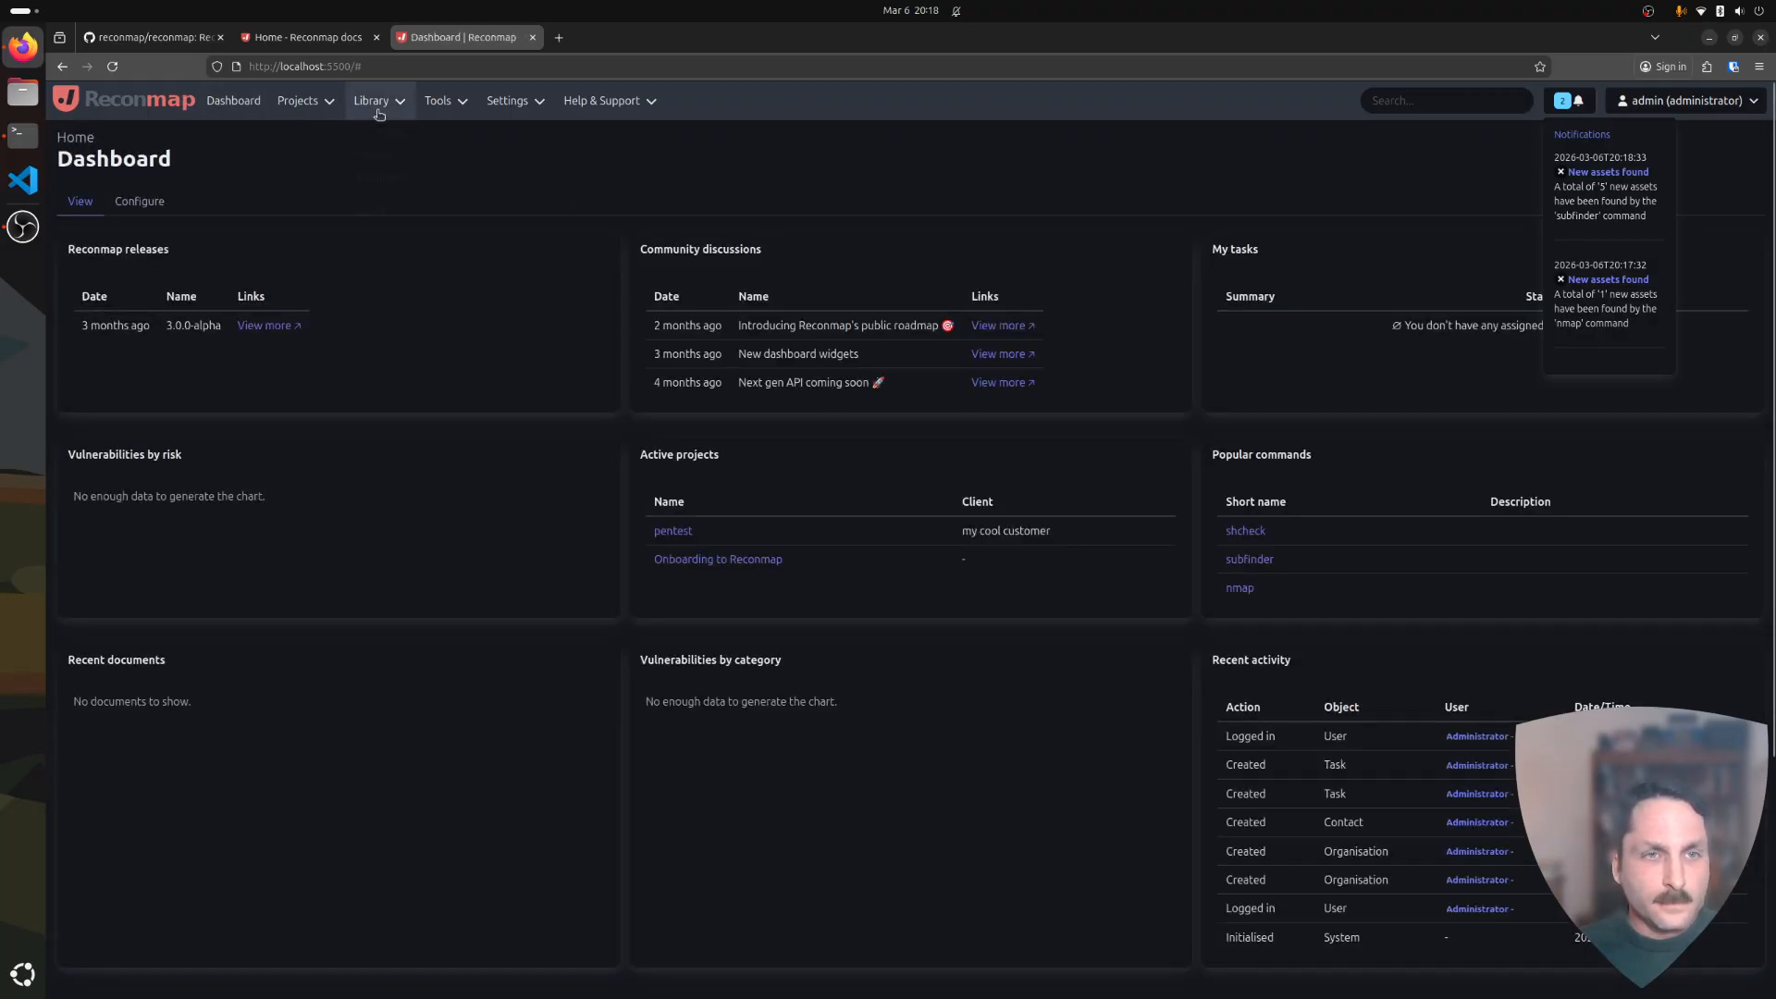
left_click(377, 136)
Reopen pentest's Tasks and Assets, highlighting the six assets down to demo.api.netfoe.com.
mouse_move(307, 102)
left_click(314, 136)
left_click(381, 287)
left_click(425, 243)
left_click(479, 240)
left_click(426, 240)
left_click(477, 242)
left_click_drag(362, 372, 489, 544)
left_click(494, 562)
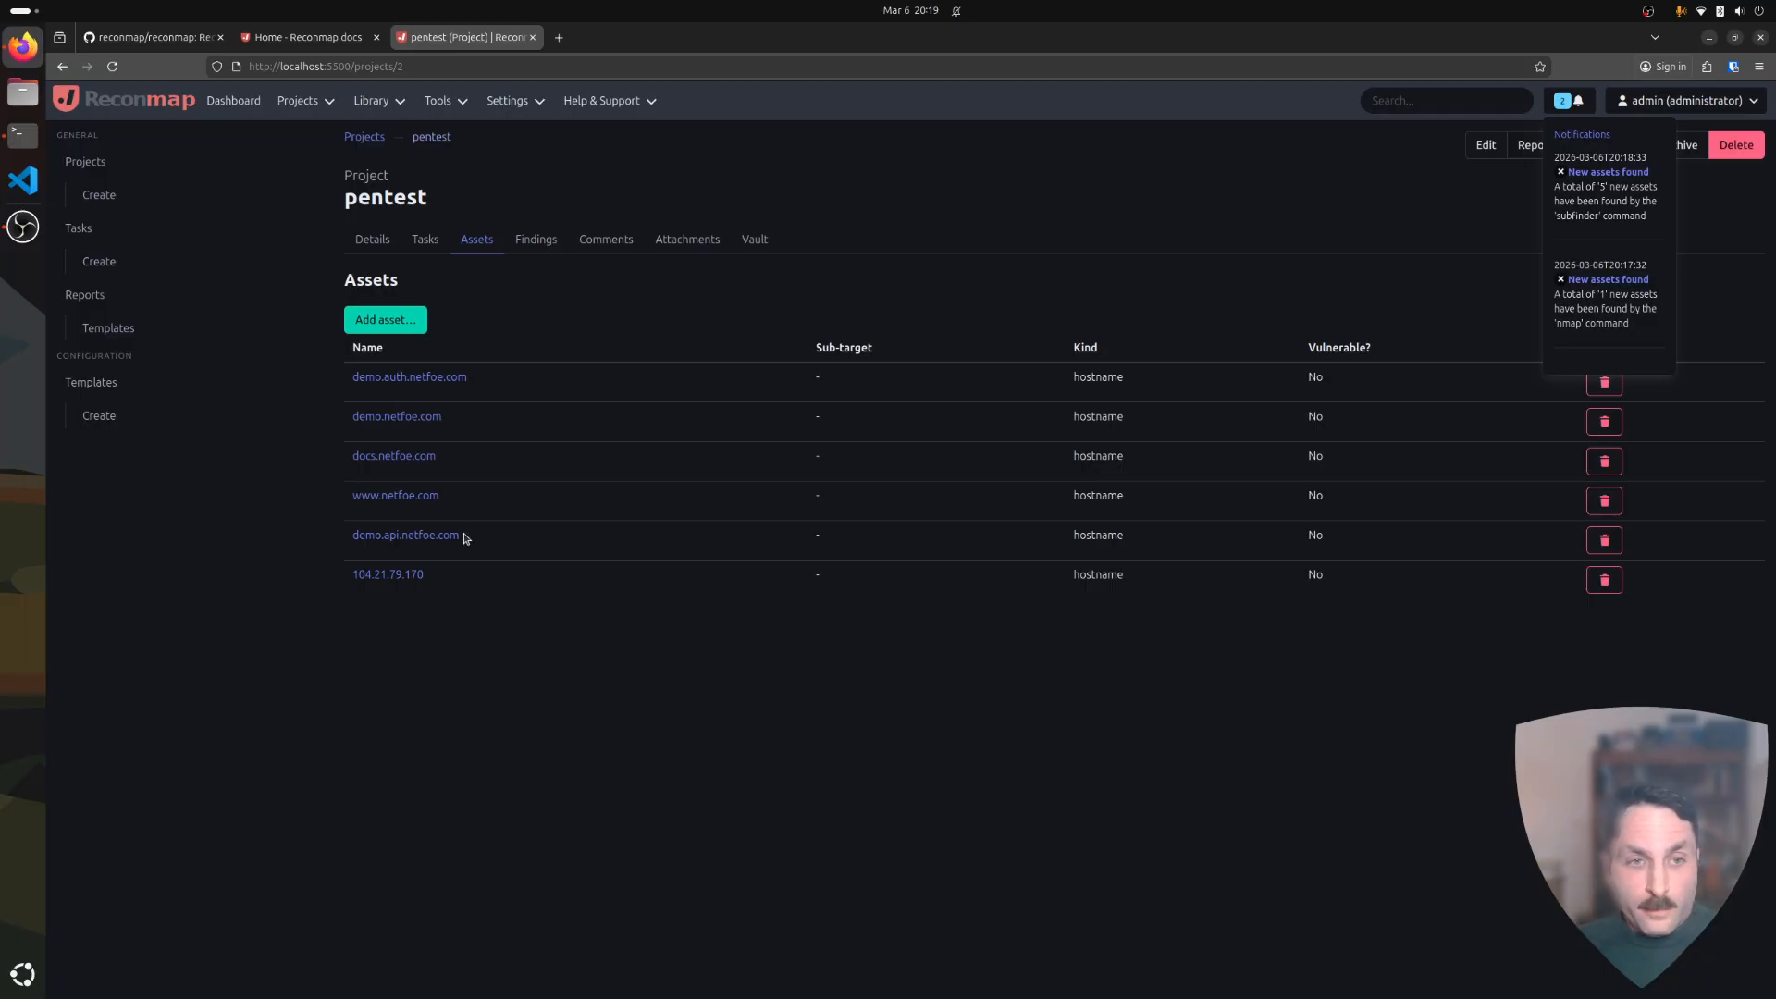
Start a new project template, then switch to Library > Commands.
left_click(223, 418)
left_click(365, 102)
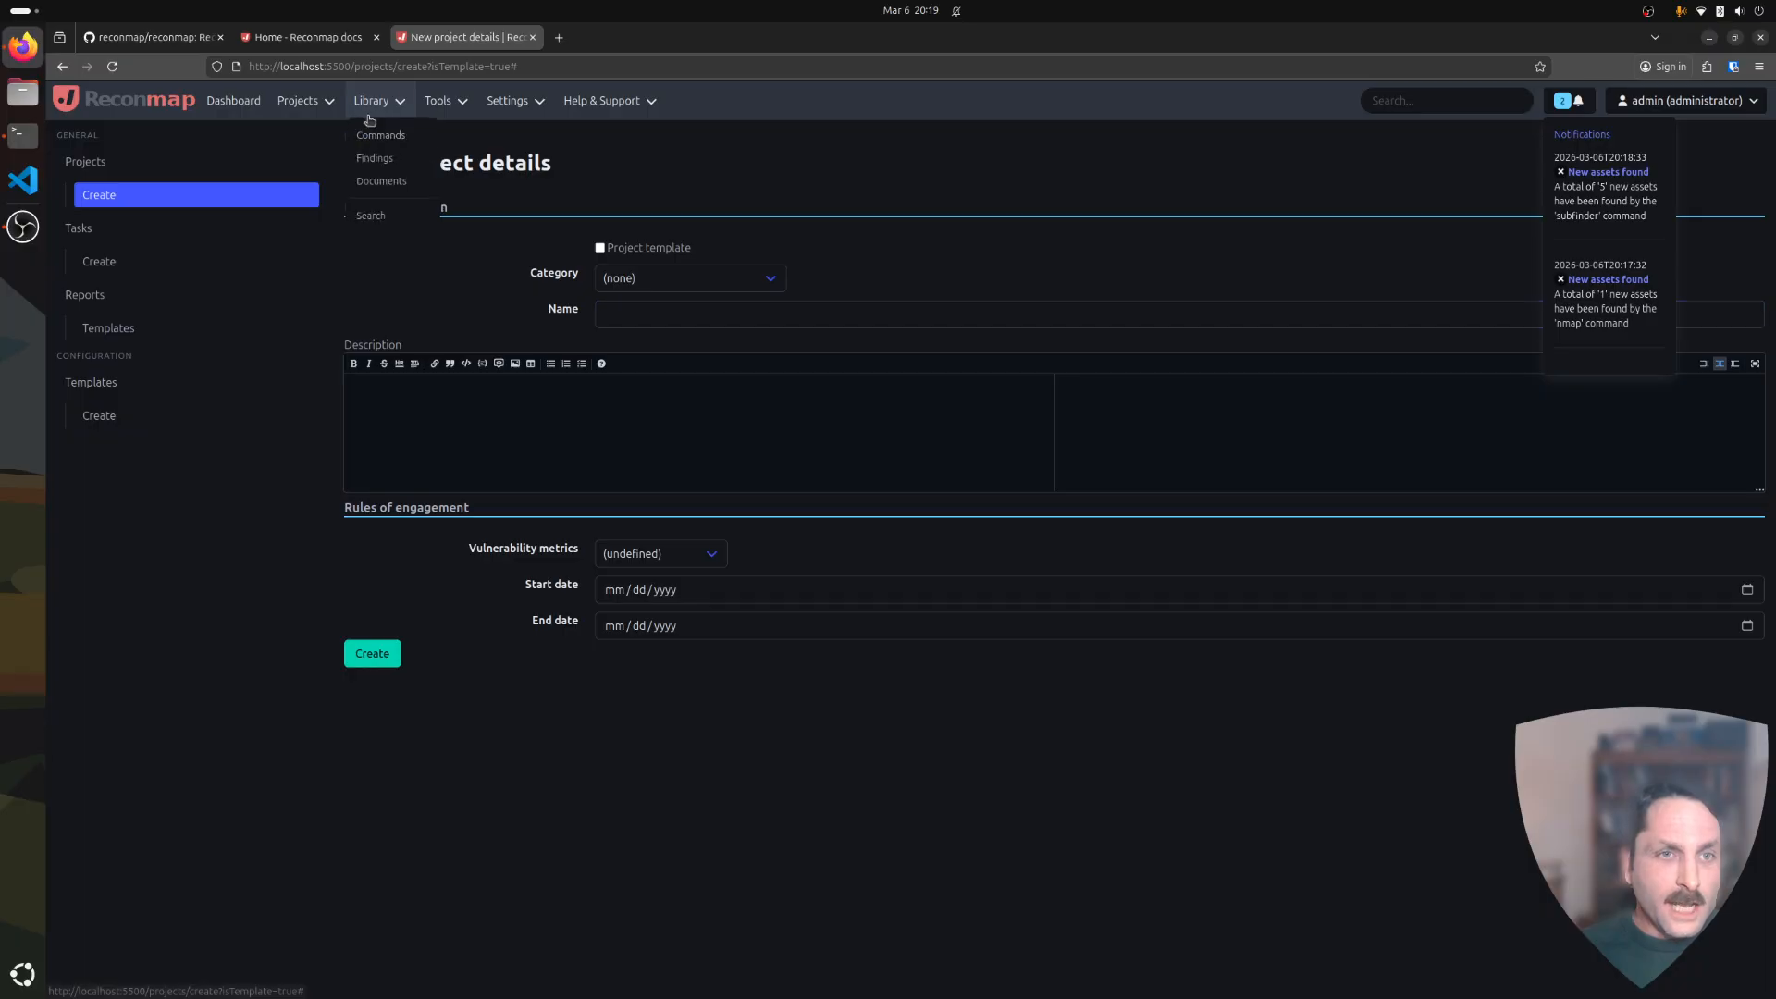
left_click(375, 156)
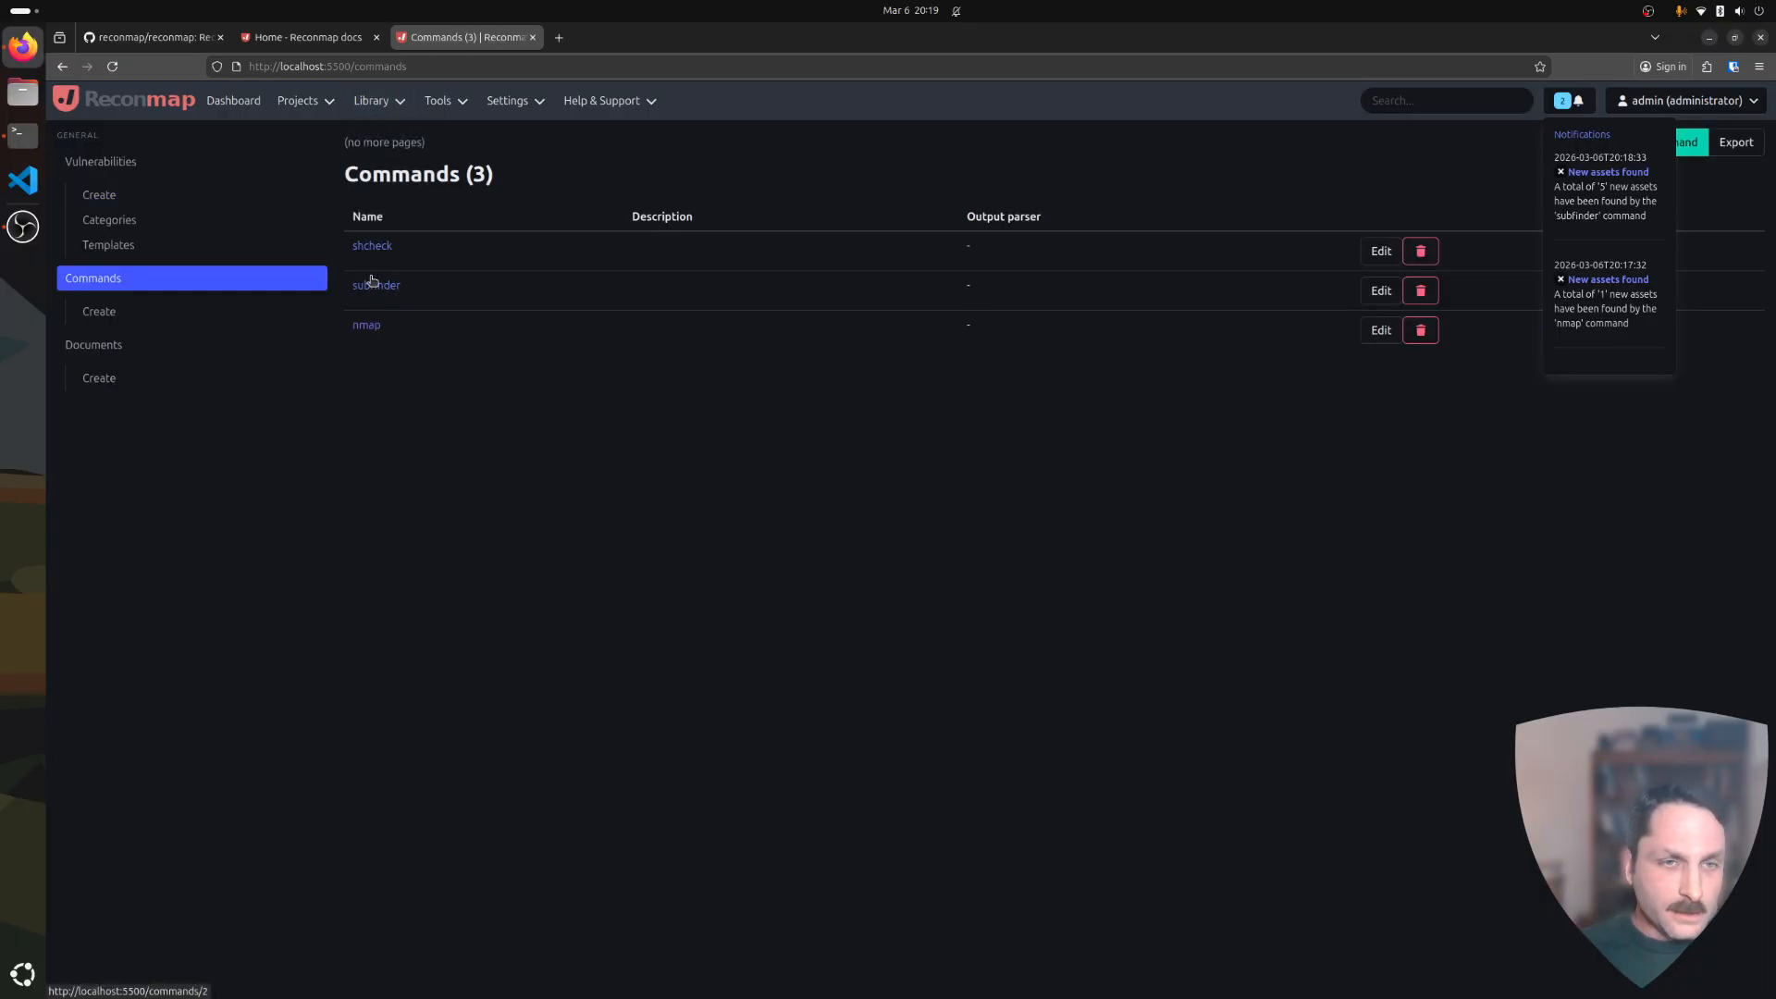
Set shcheck's run options: json output, findings stored in pentest, Desktop terminal.
left_click(371, 246)
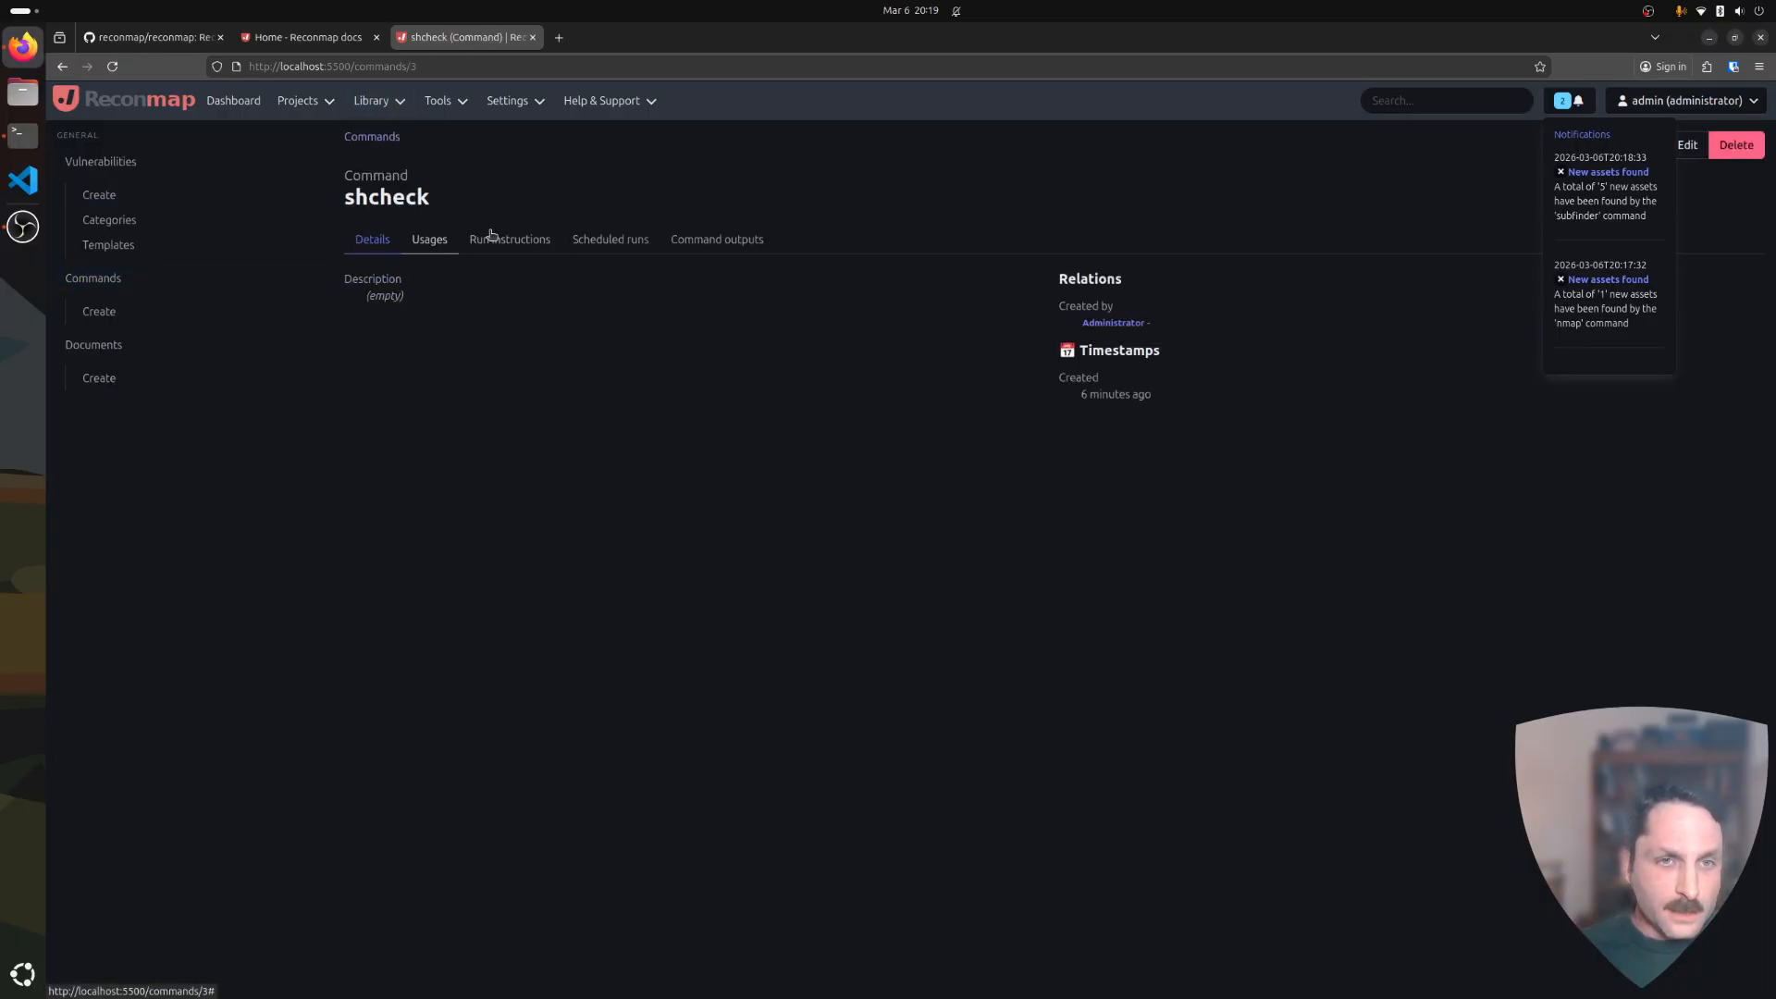
left_click(477, 241)
left_click(380, 284)
left_click(370, 322)
left_click(665, 435)
left_click(637, 470)
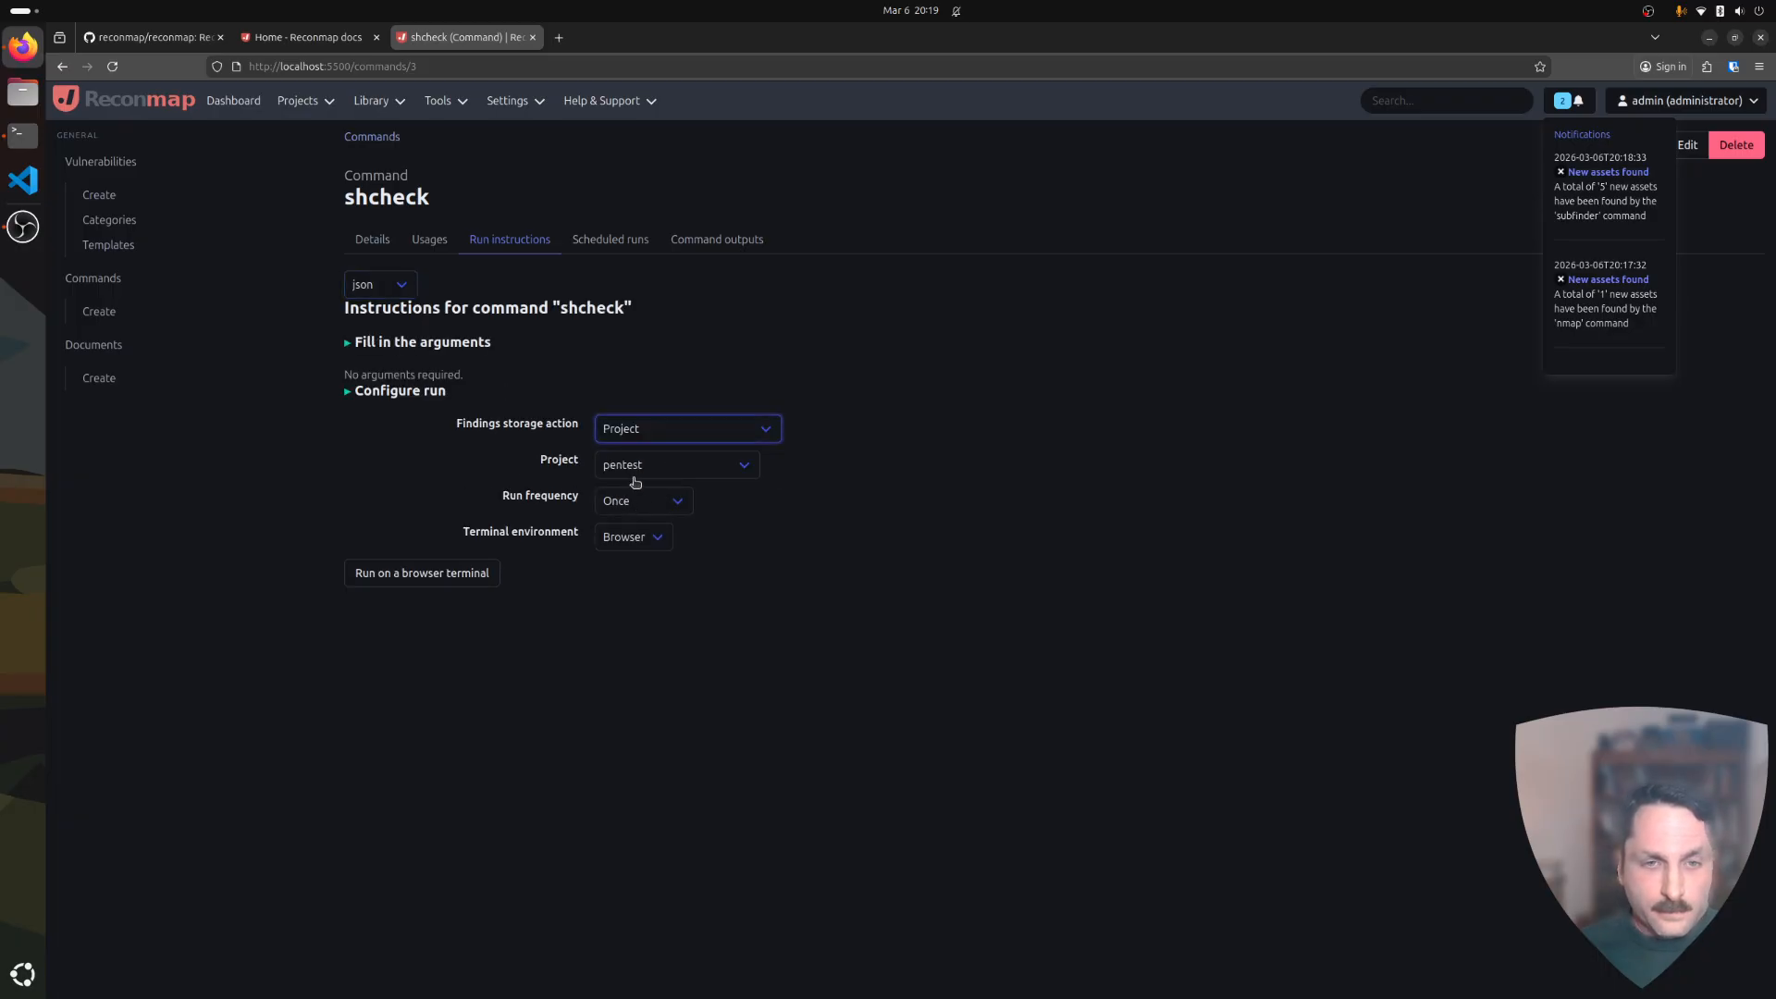
left_click(629, 542)
left_click(618, 584)
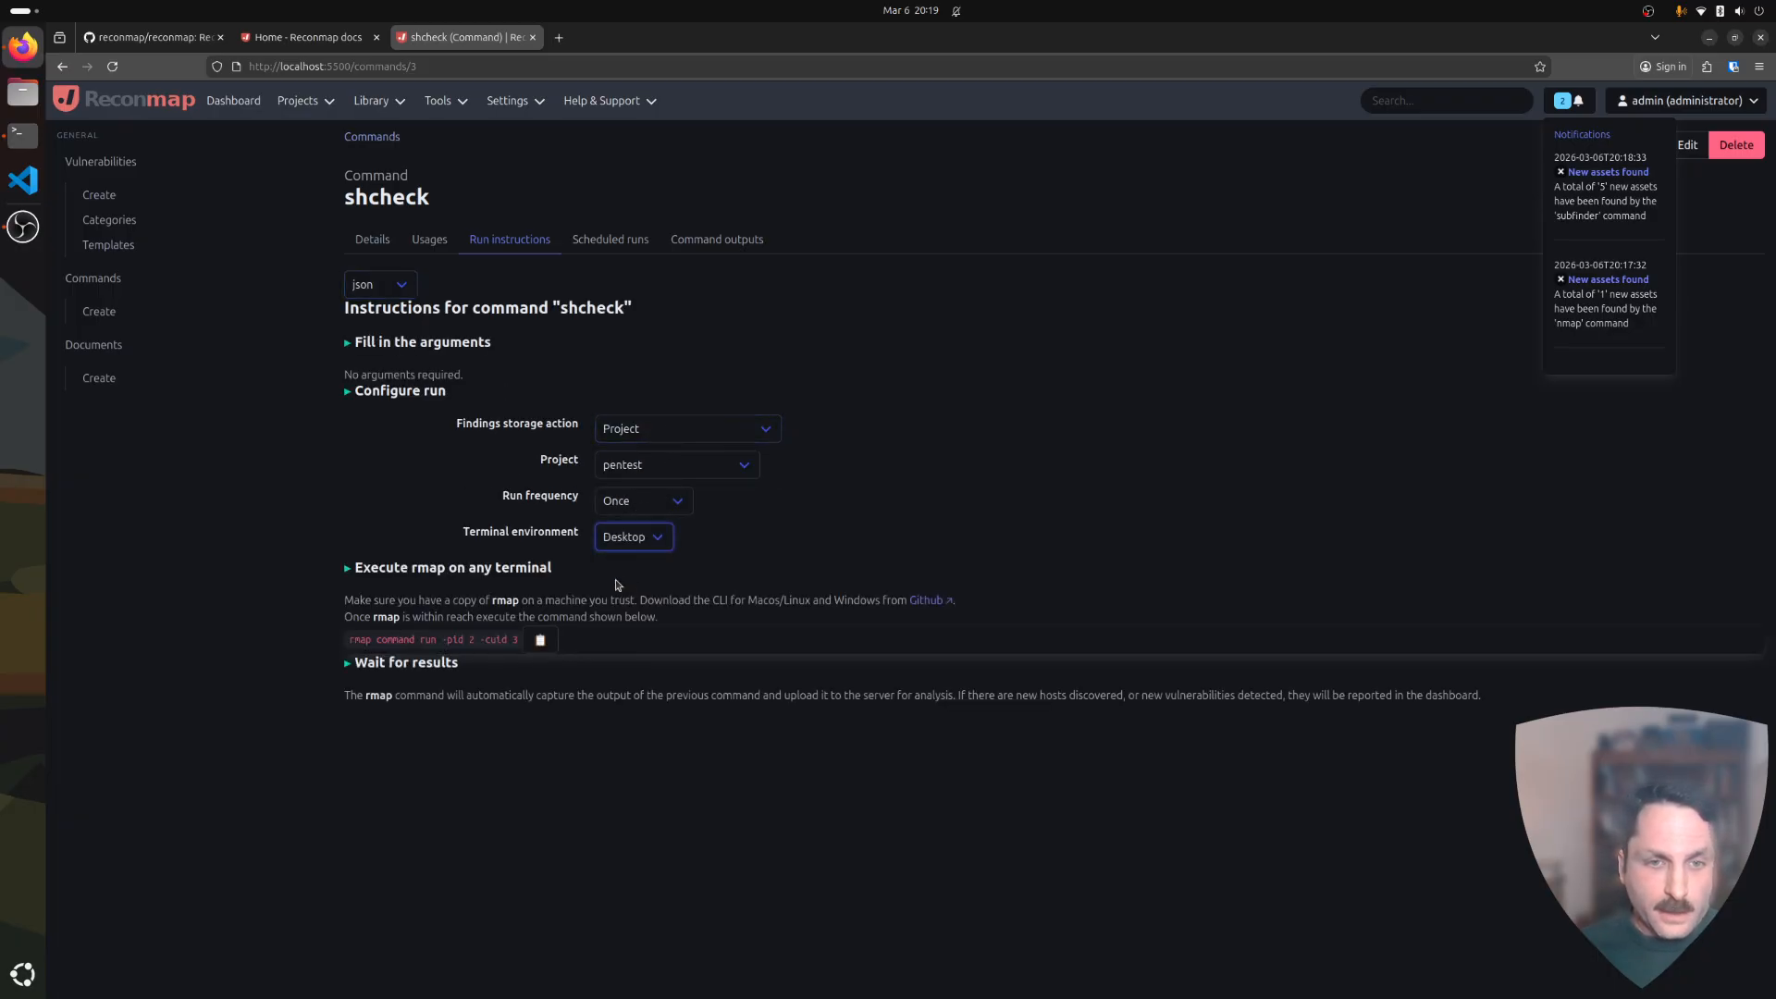
Run the copied shcheck rmap command, review its missing headers, then open System usage.
left_click(540, 640)
left_click(22, 136)
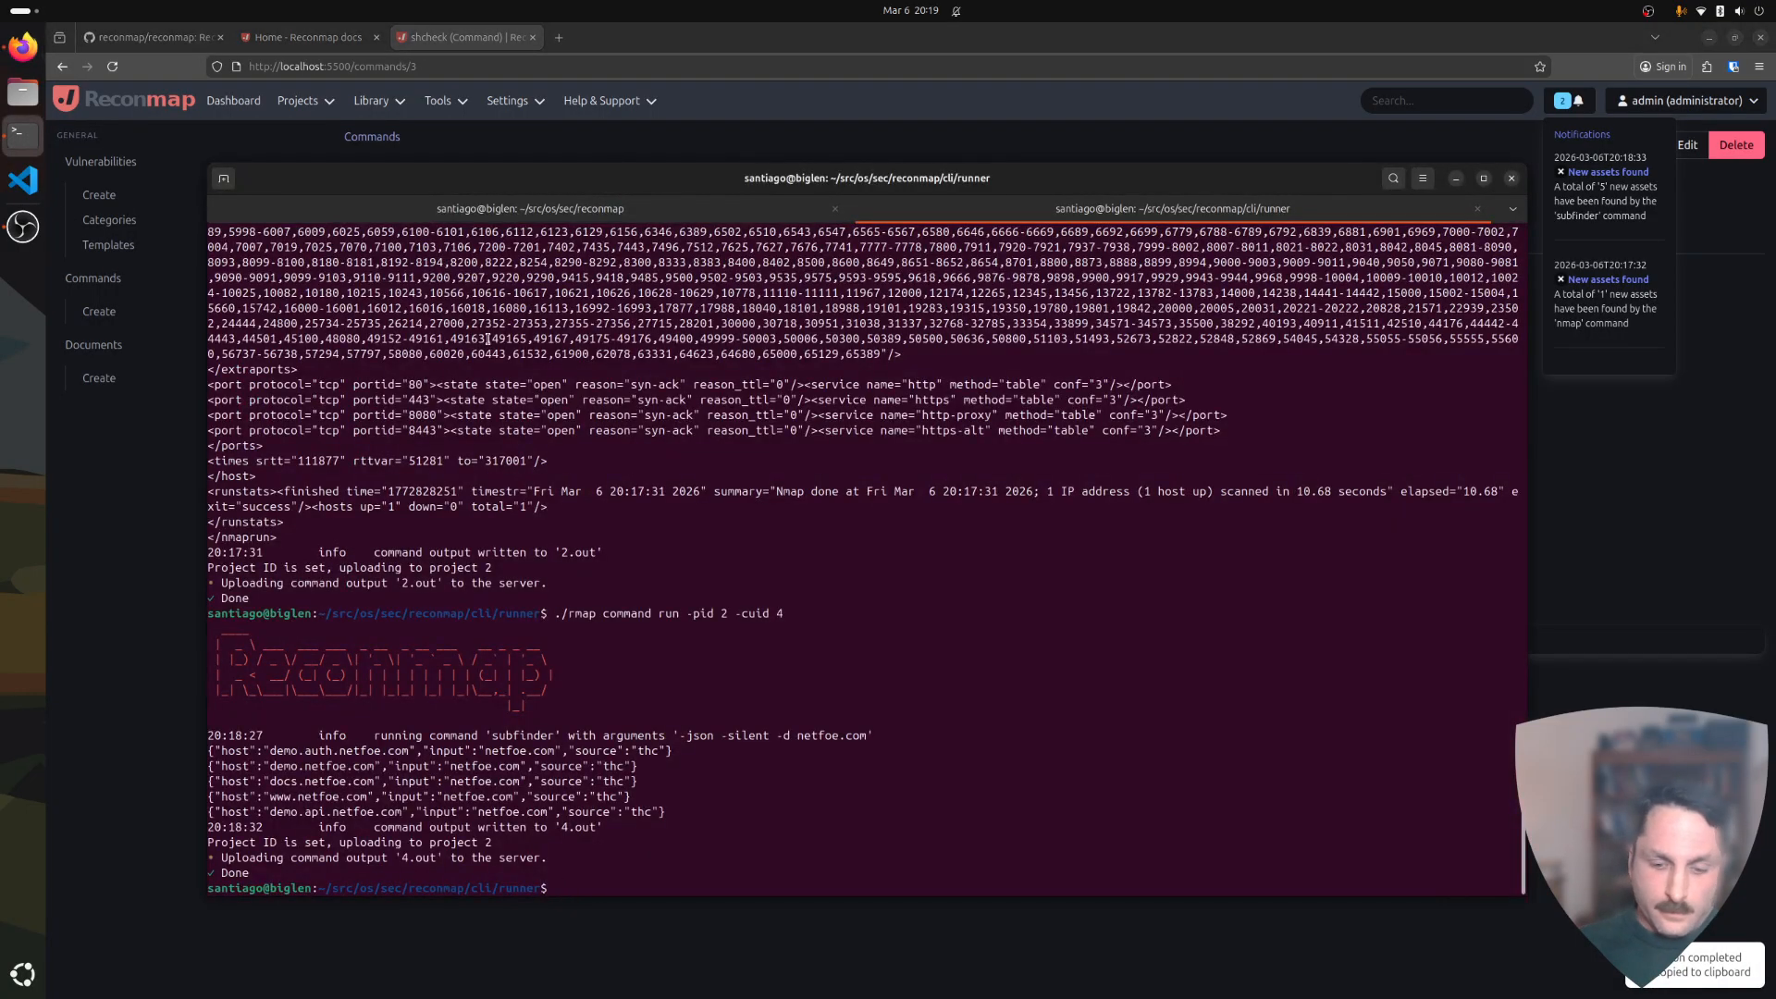
key("ctrl+shift+v")
key("Return")
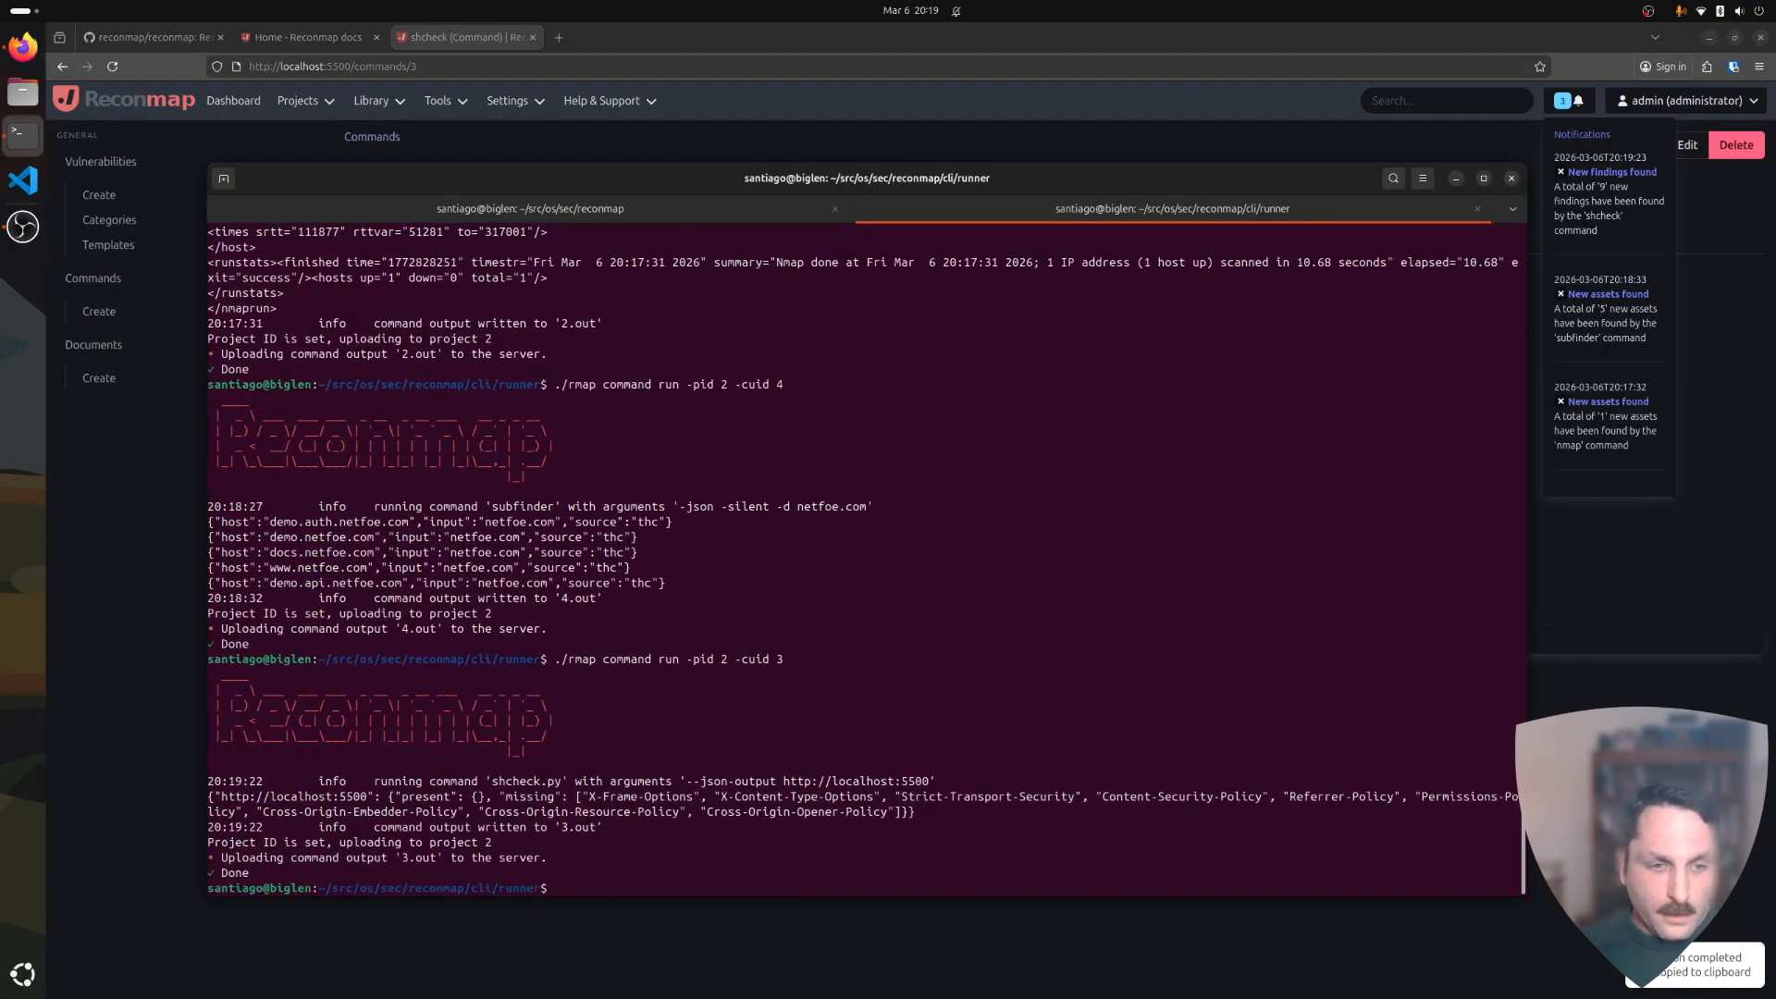
left_click_drag(305, 805, 674, 811)
left_click(675, 811)
left_click_drag(309, 801, 801, 811)
left_click(806, 811)
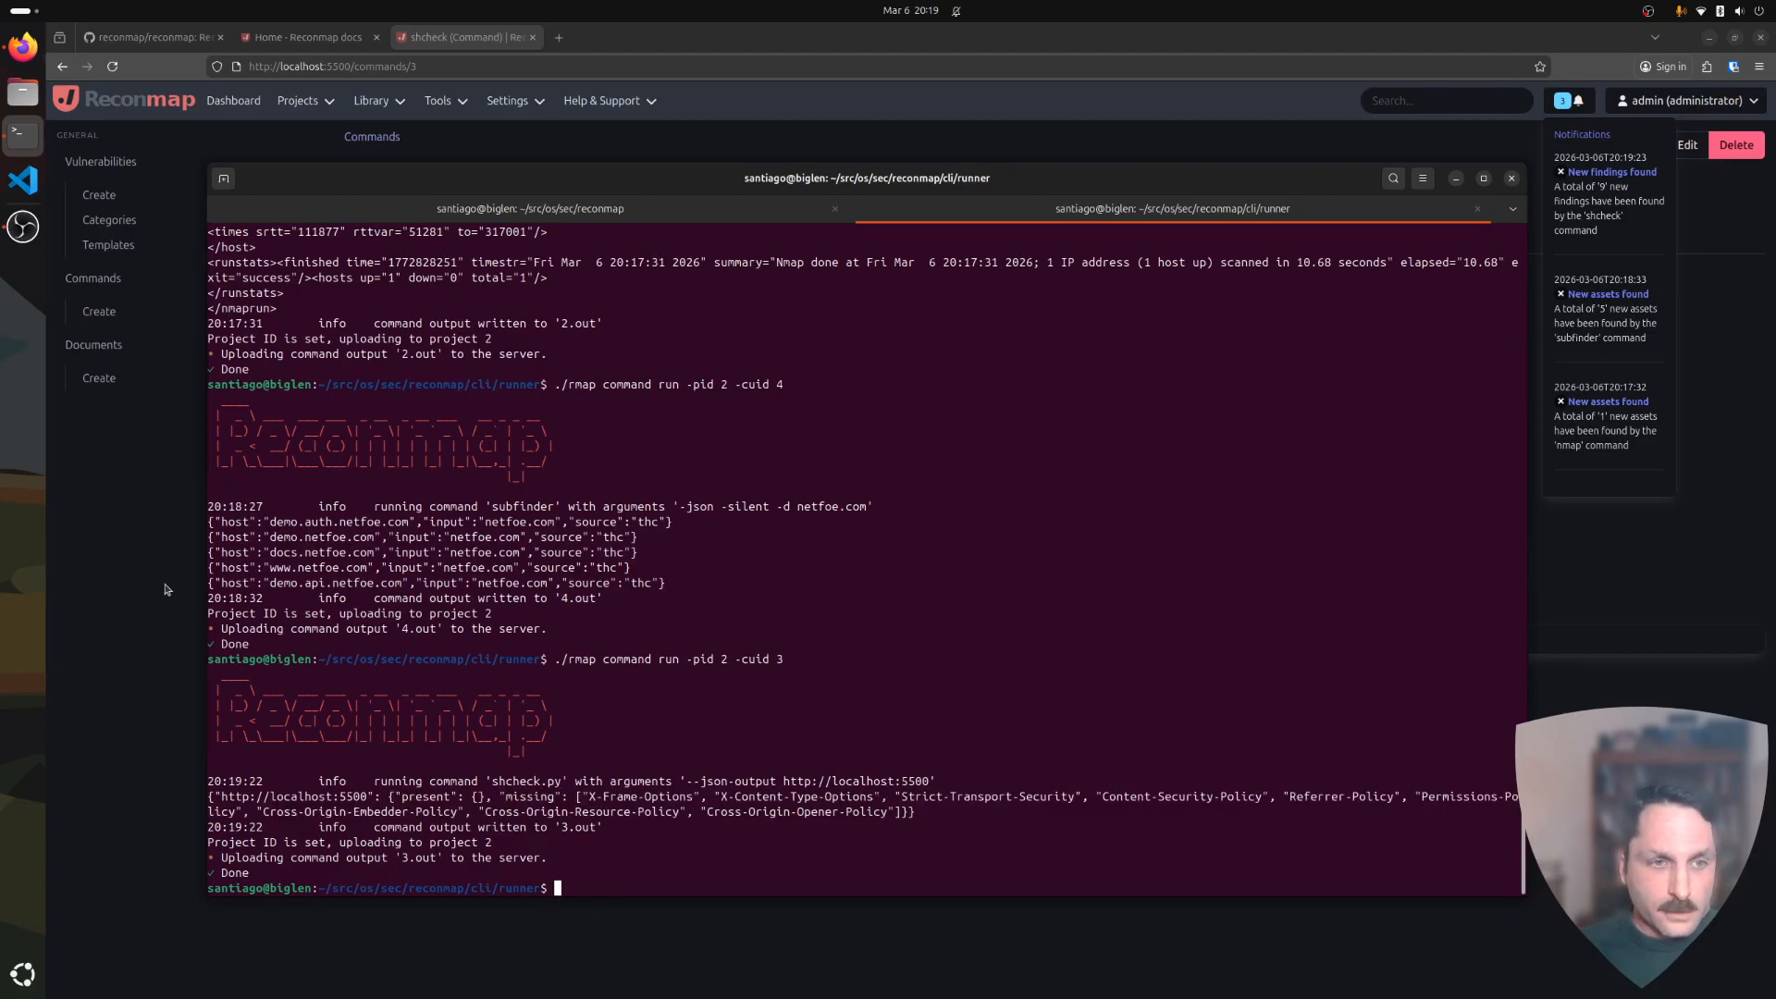
left_click(601, 101)
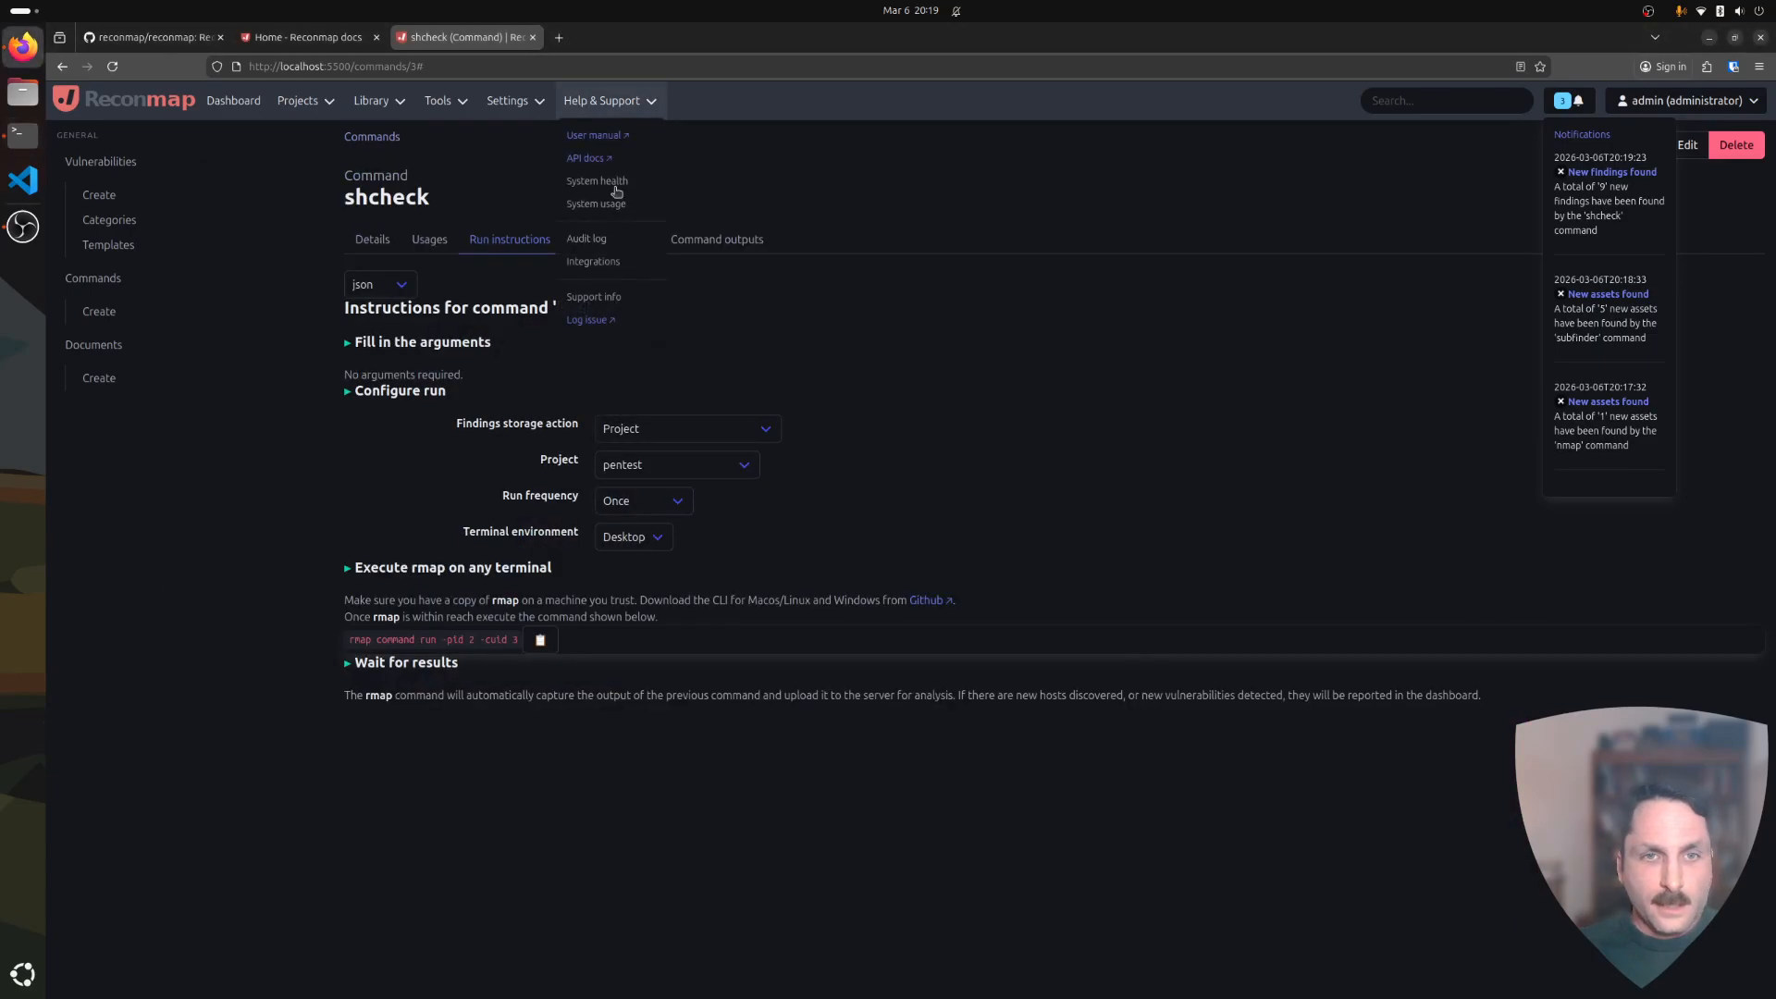
left_click(596, 203)
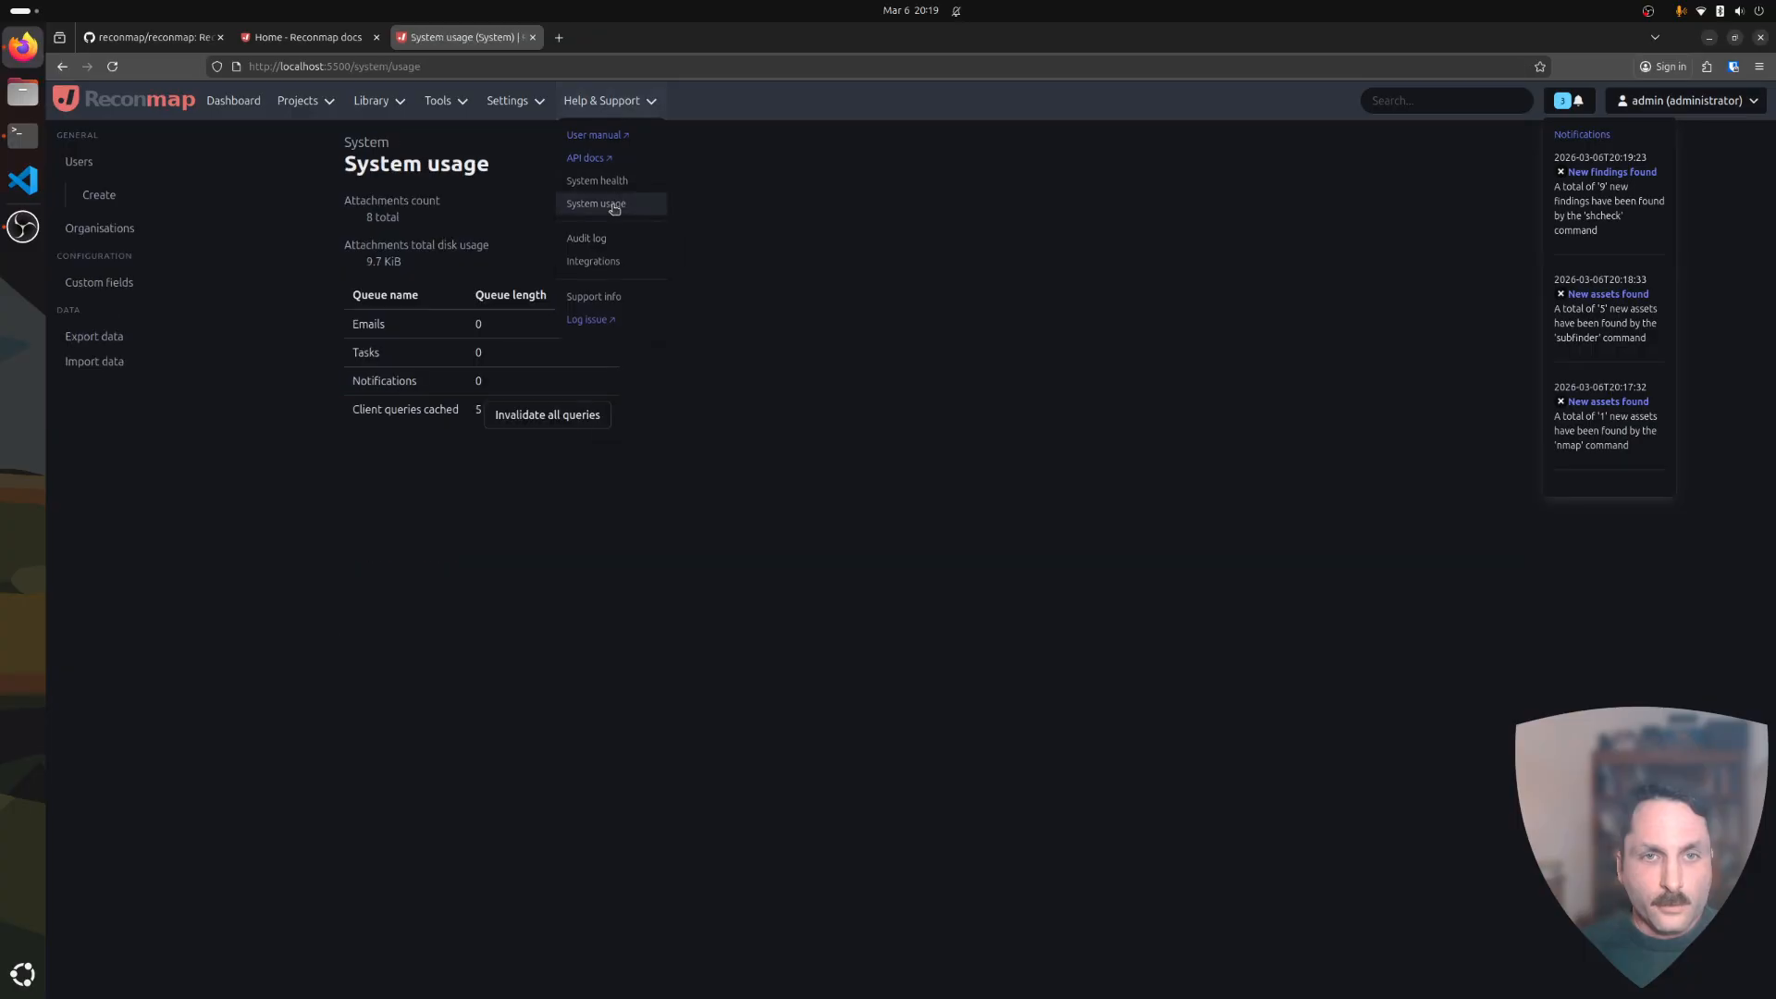
Review the Dashboard's Recent vulnerabilities, then open pentest from the projects list.
left_click(174, 113)
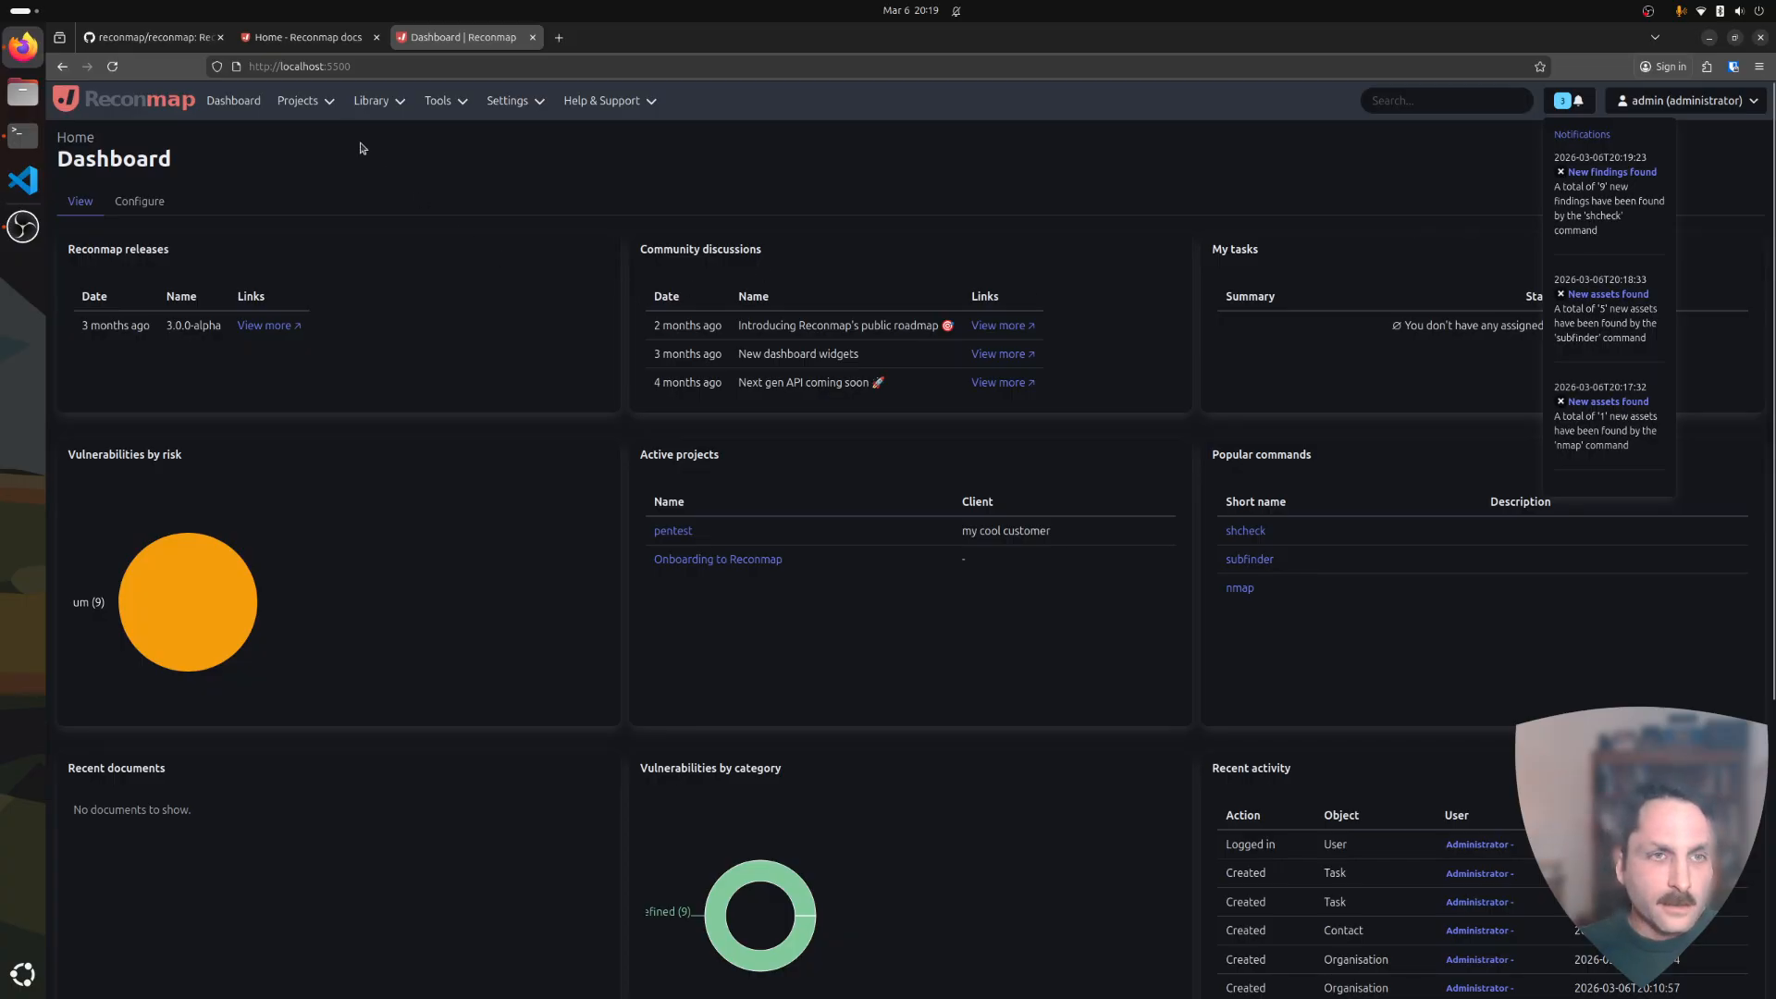
left_click(308, 101)
scroll(296, 559, "down", 4)
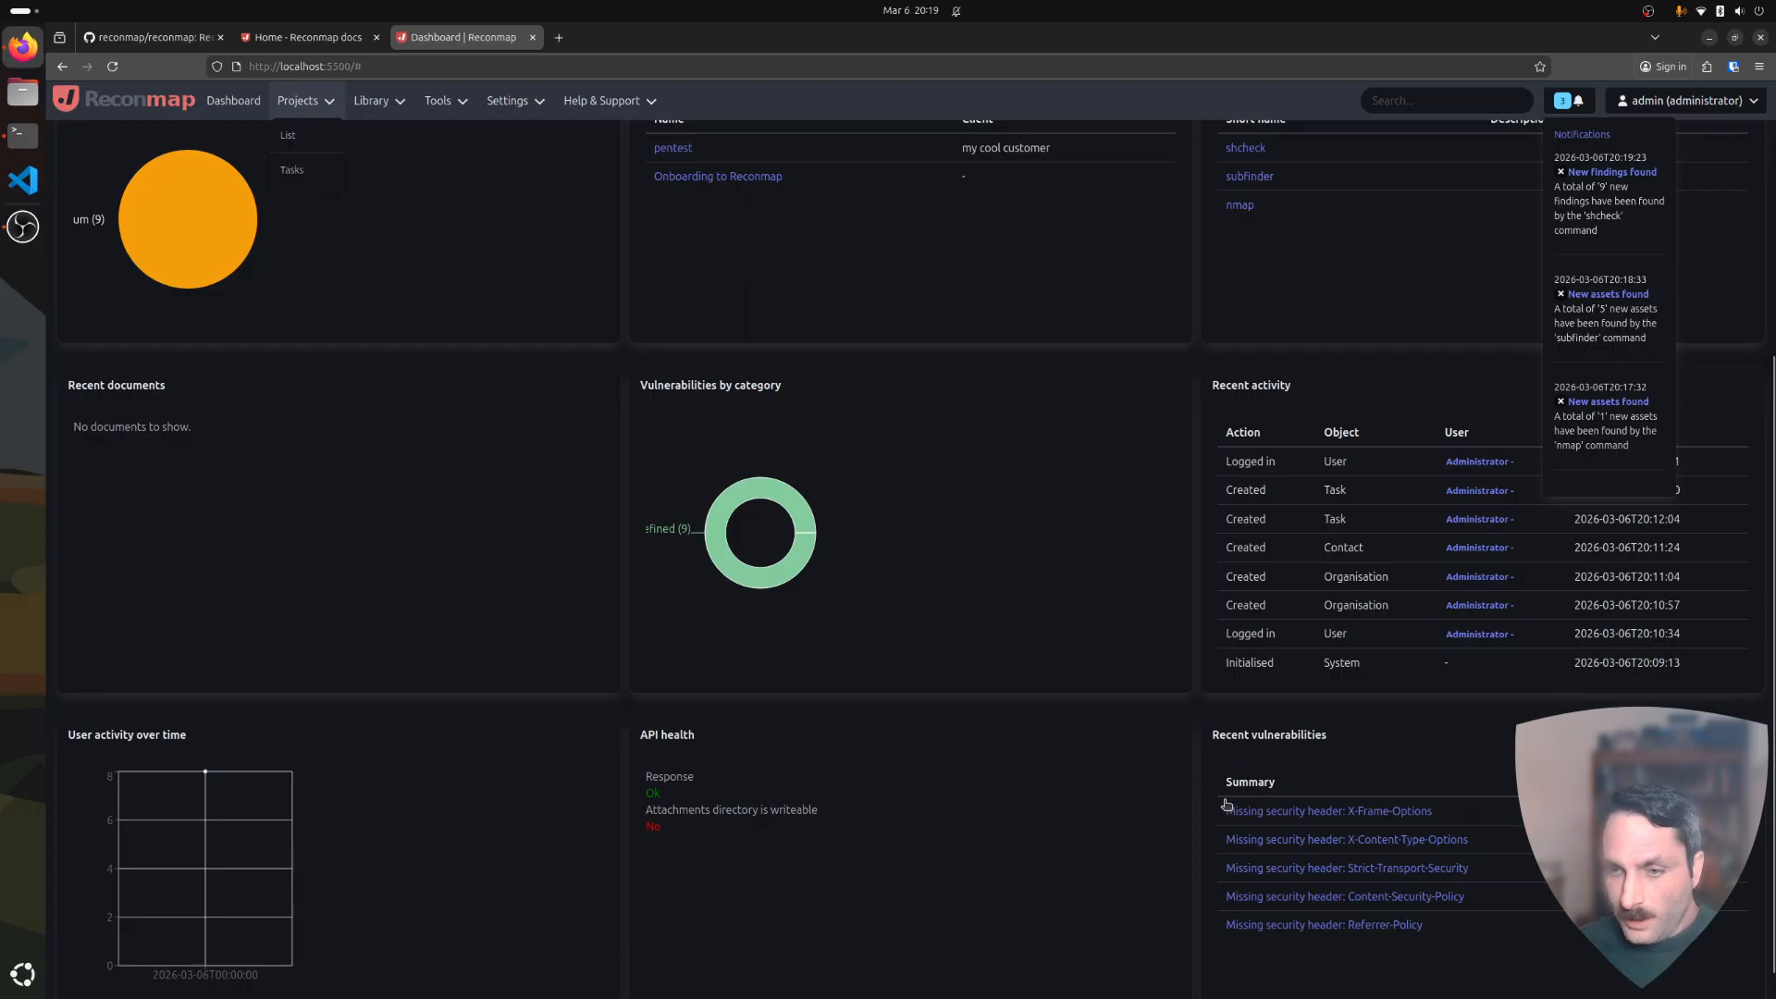
left_click_drag(1221, 812, 1449, 941)
left_click(1450, 941)
scroll(1329, 931, "down", 1)
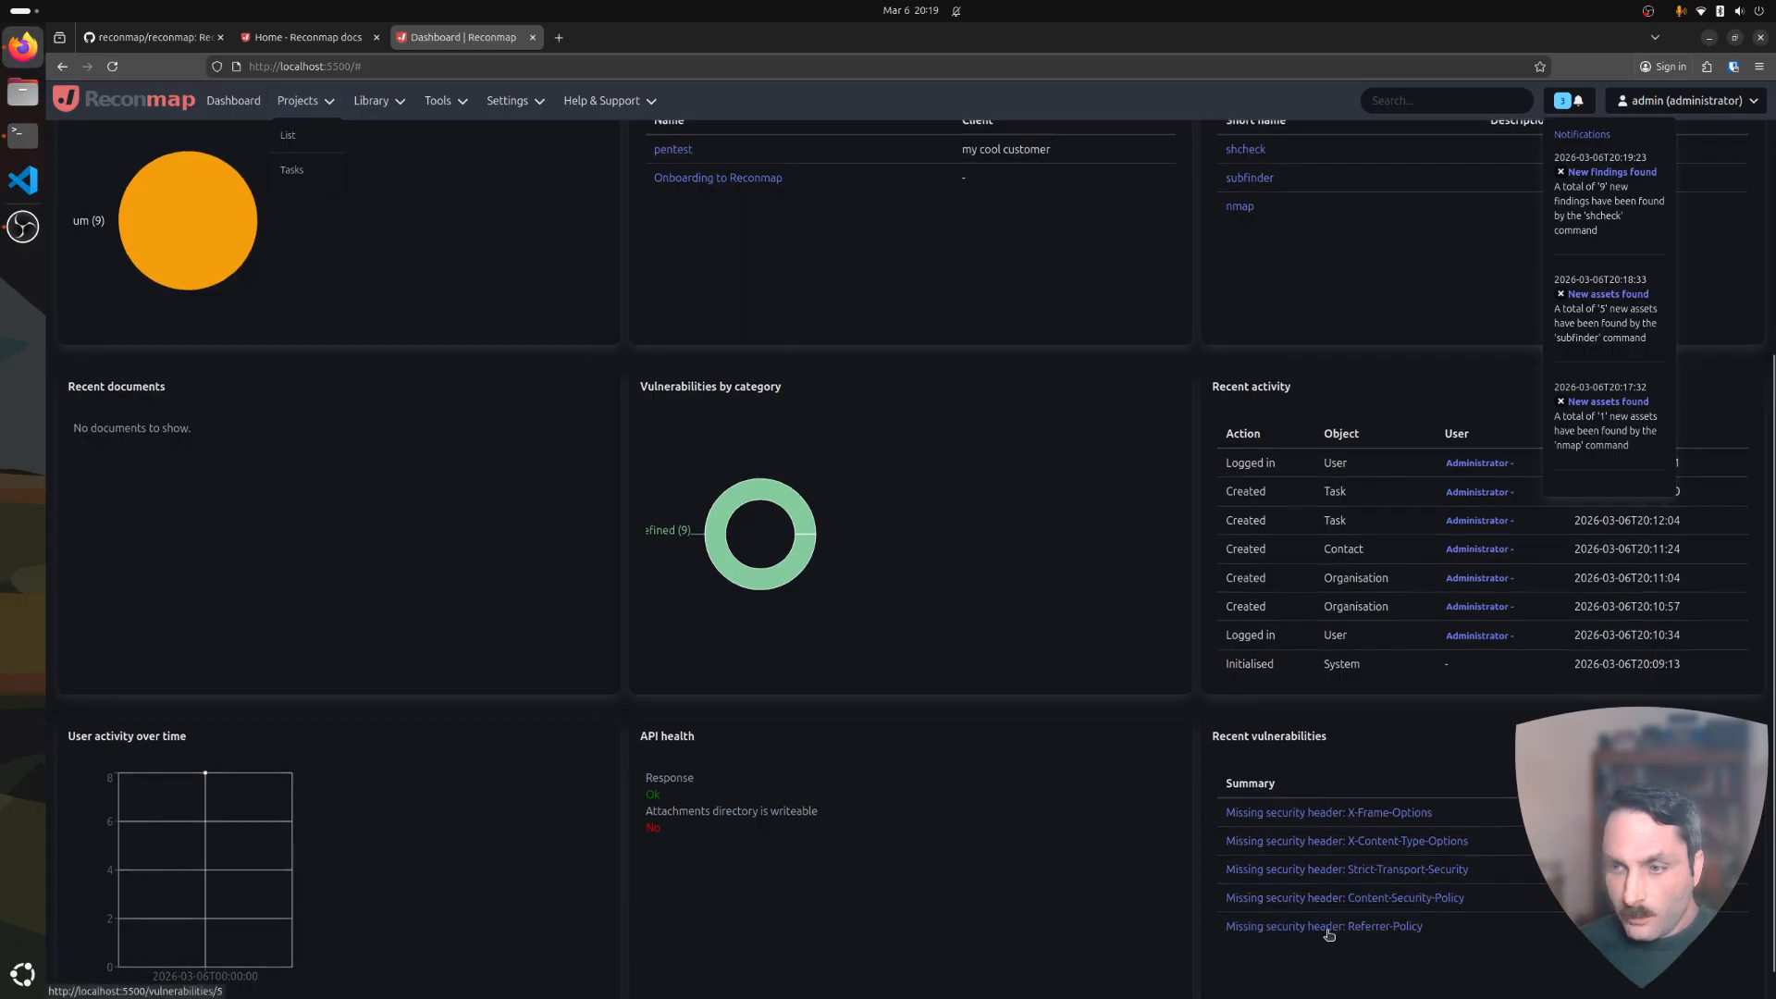
scroll(574, 409, "up", 5)
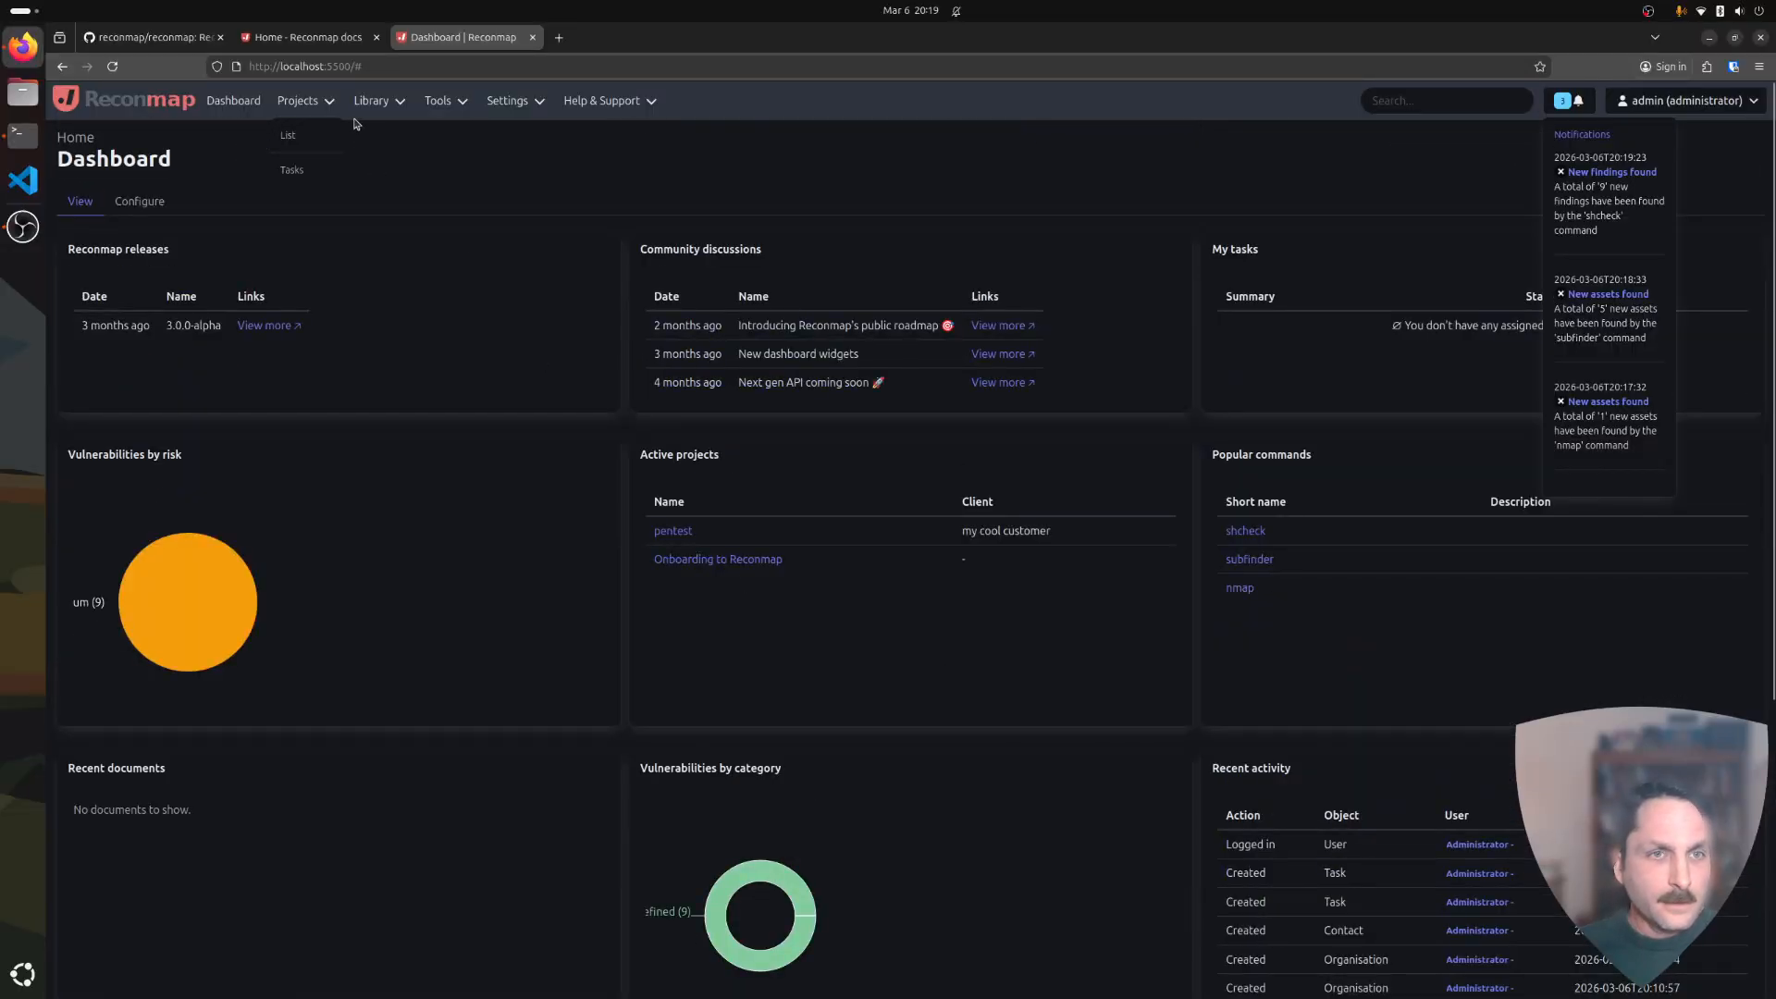
left_click(300, 136)
left_click(382, 286)
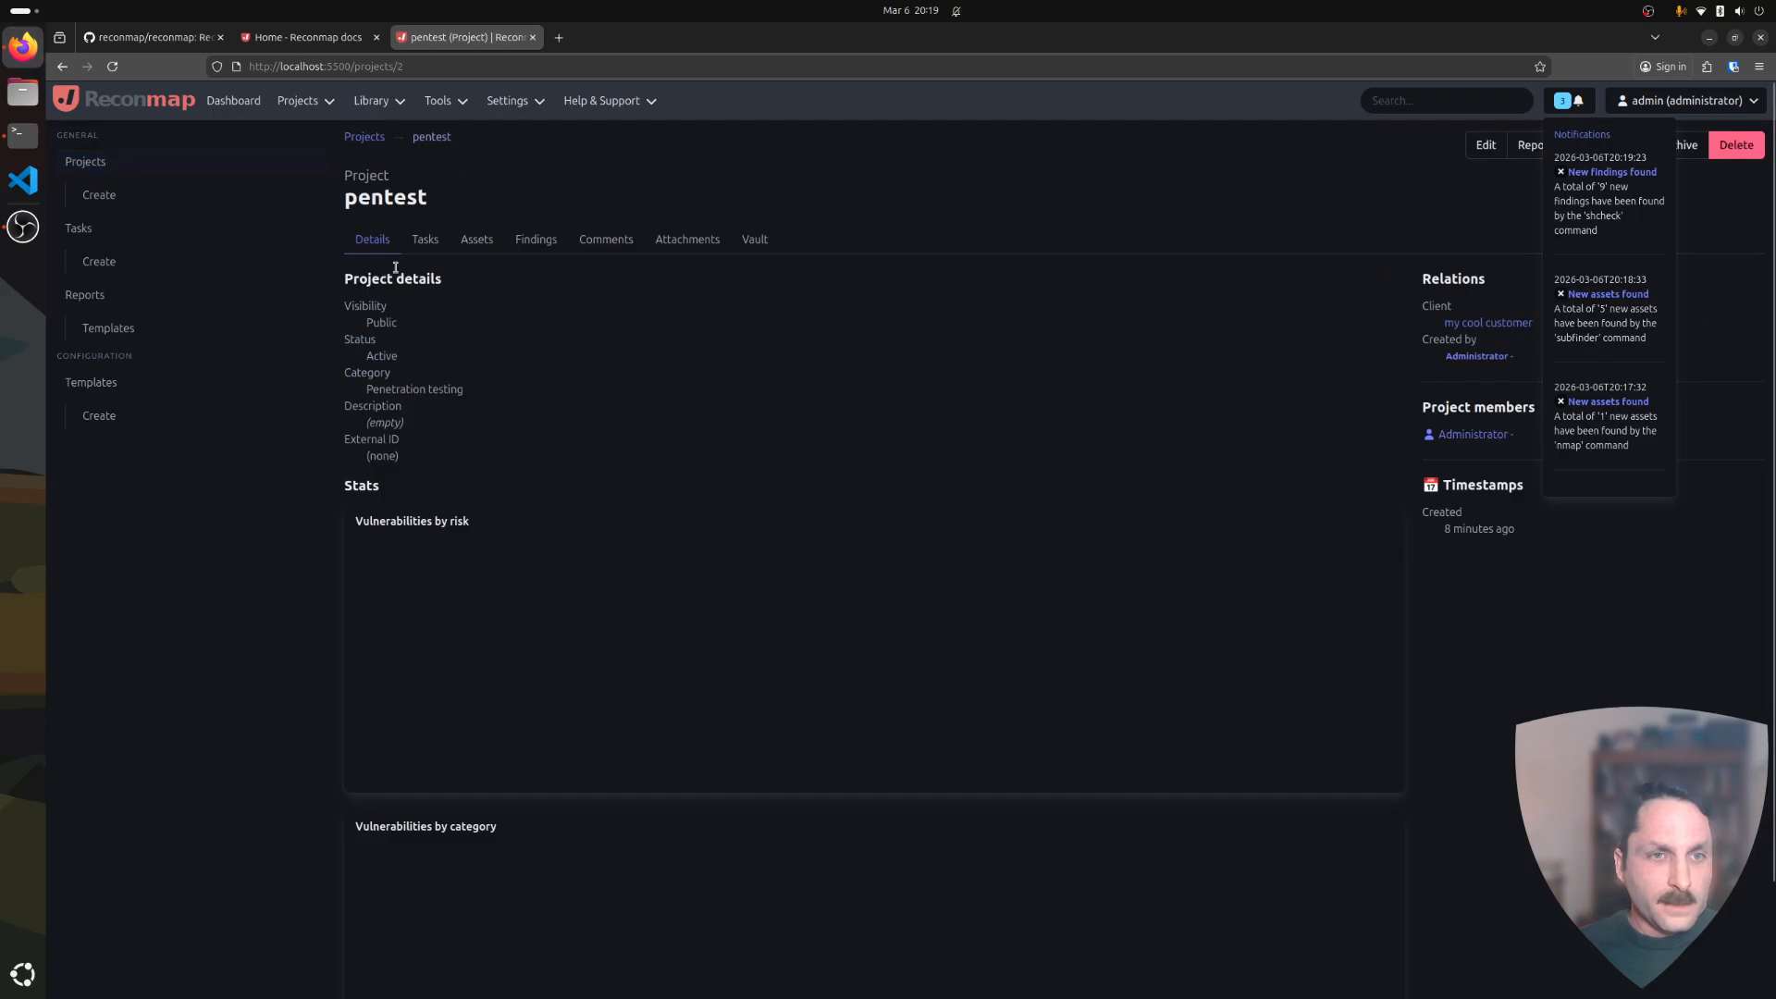
Open pentest's X-Frame-Options finding and request AI-generated remediation instructions from its Remediation tab.
left_click(535, 238)
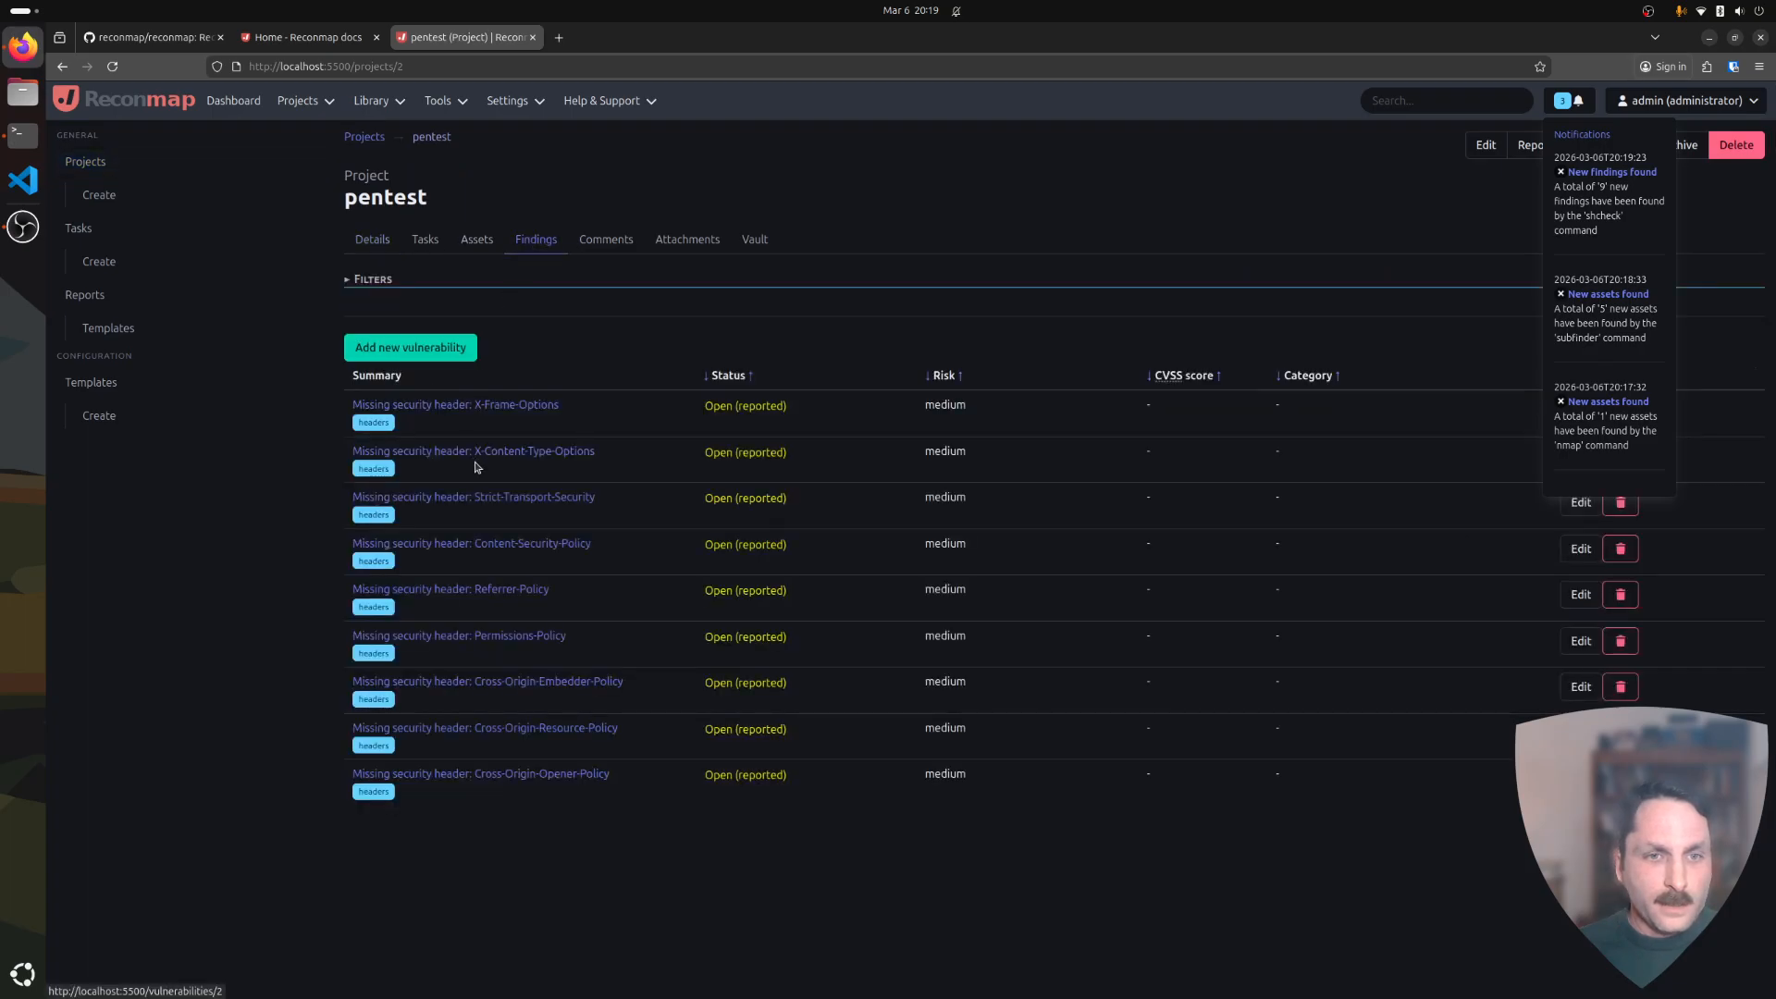
left_click(477, 405)
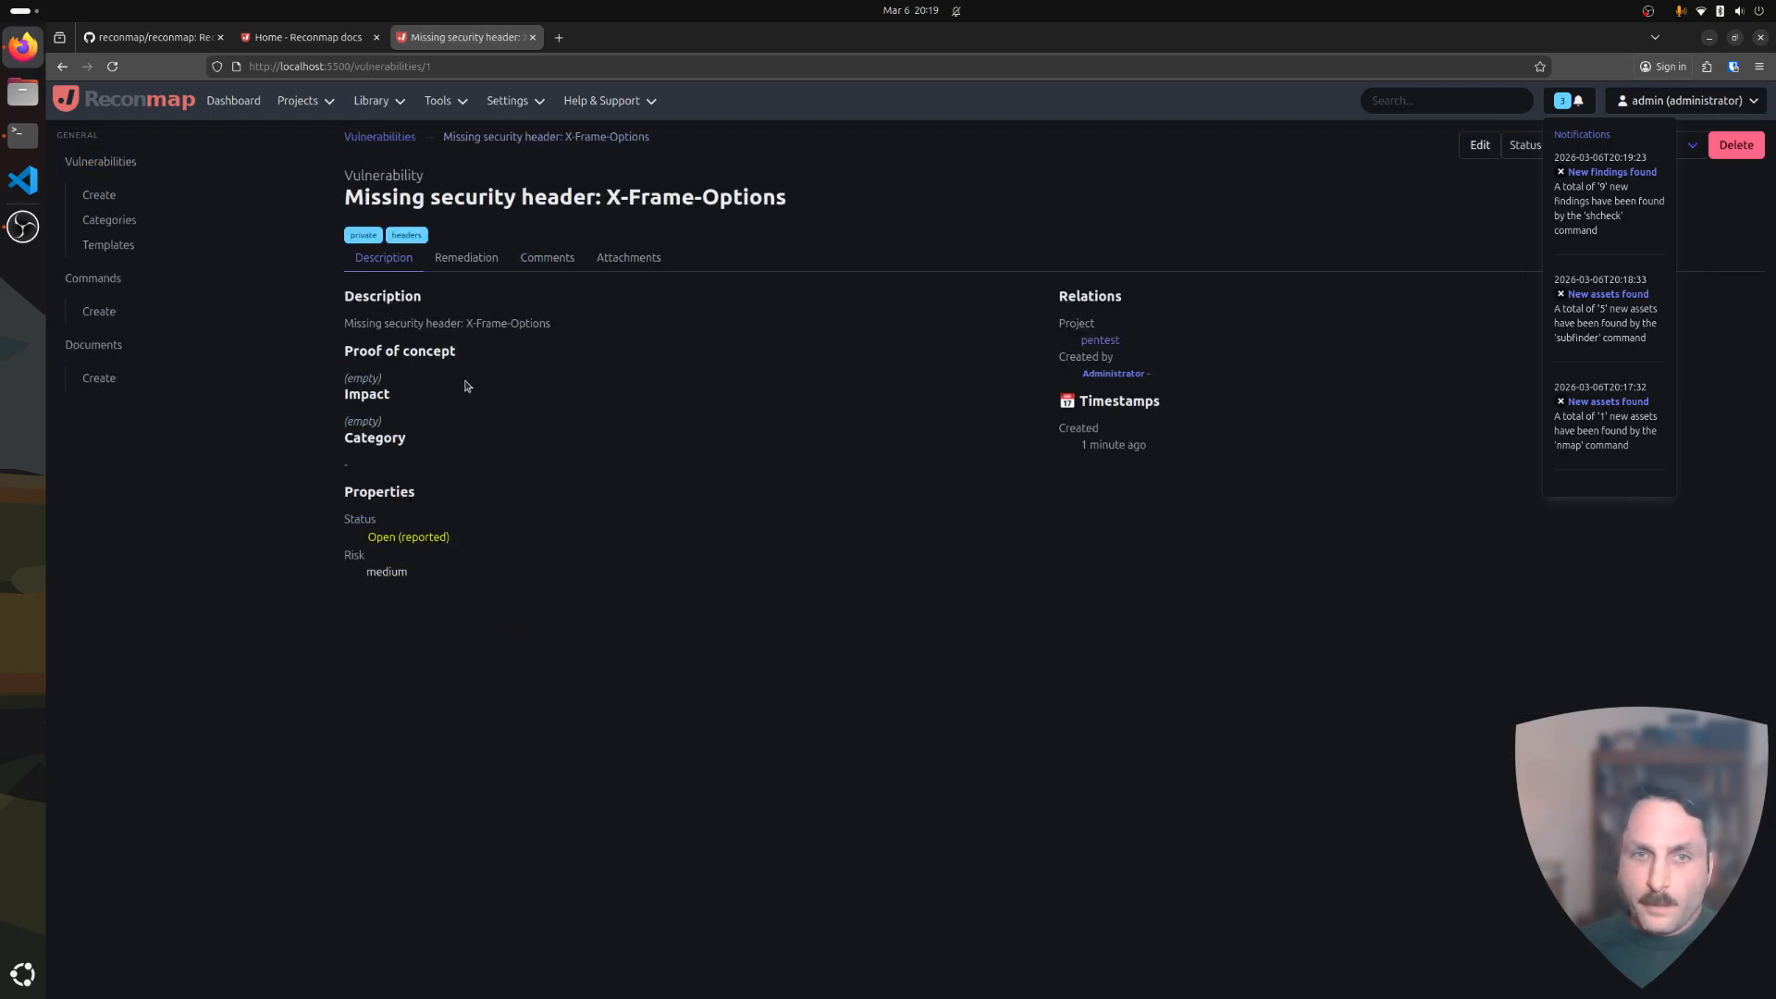
left_click(466, 257)
left_click(398, 305)
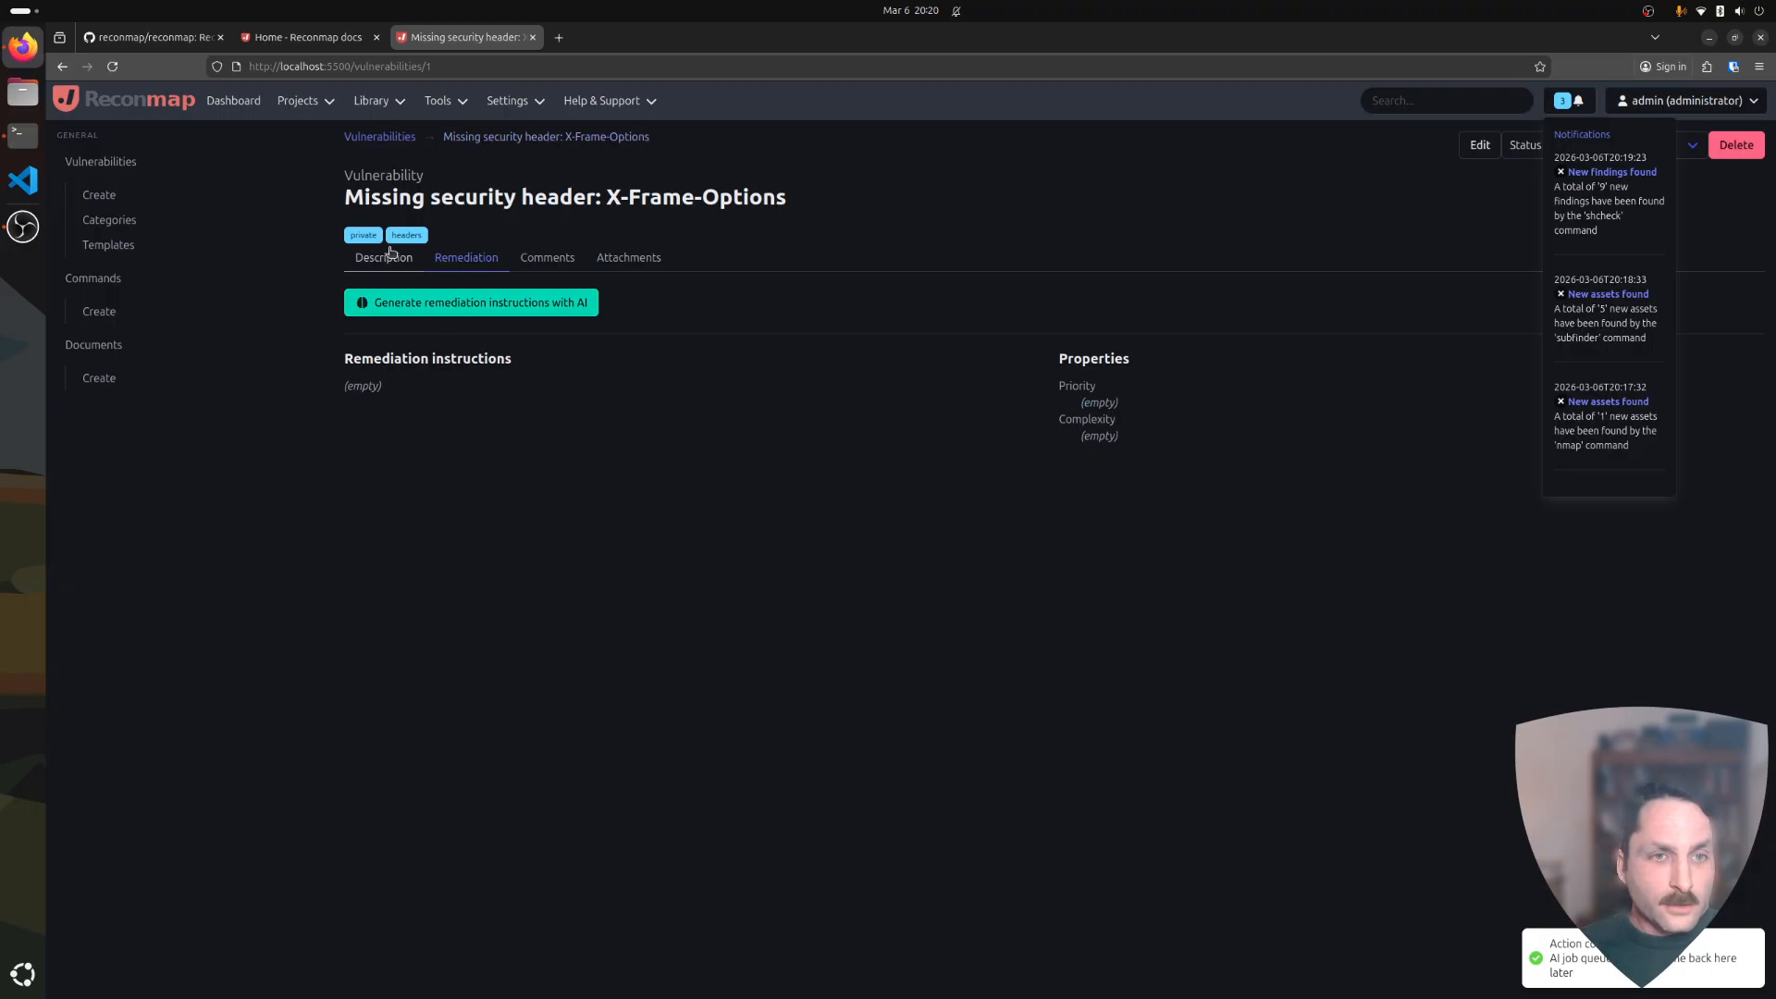
Switch between the finding's Description and Remediation tabs to check whether the instructions have arrived.
left_click(387, 257)
triple_click(407, 323)
left_click(466, 257)
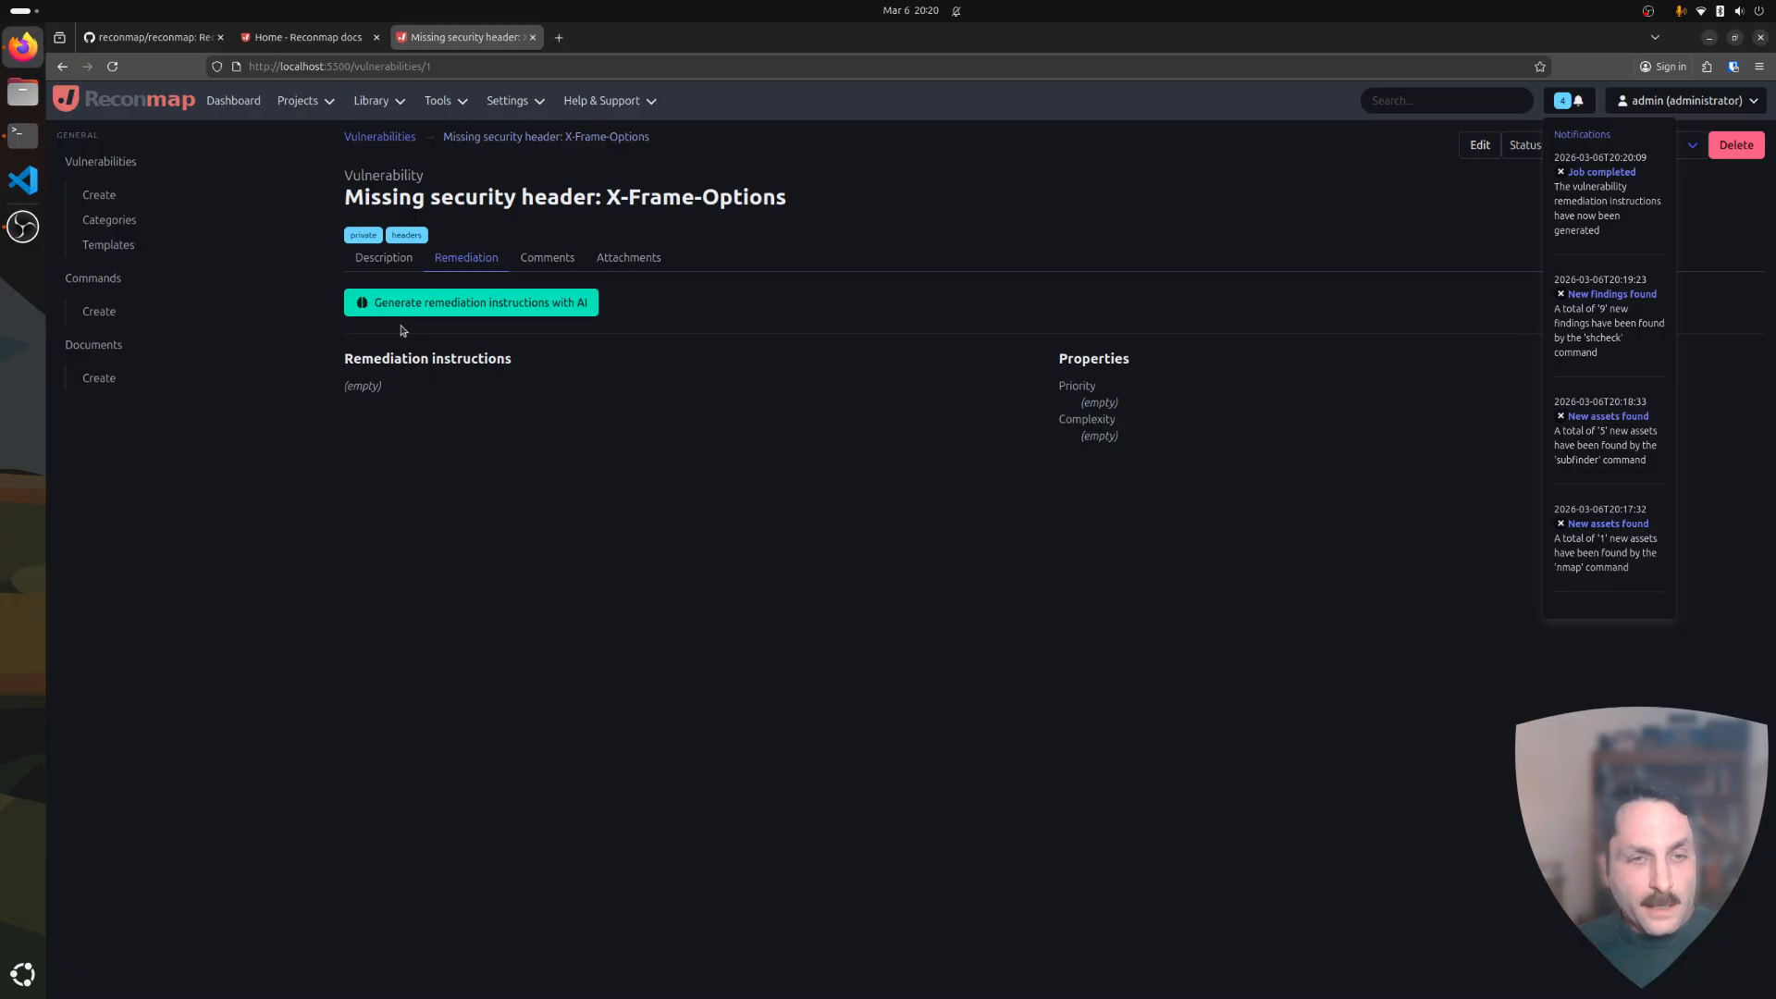
left_click(384, 262)
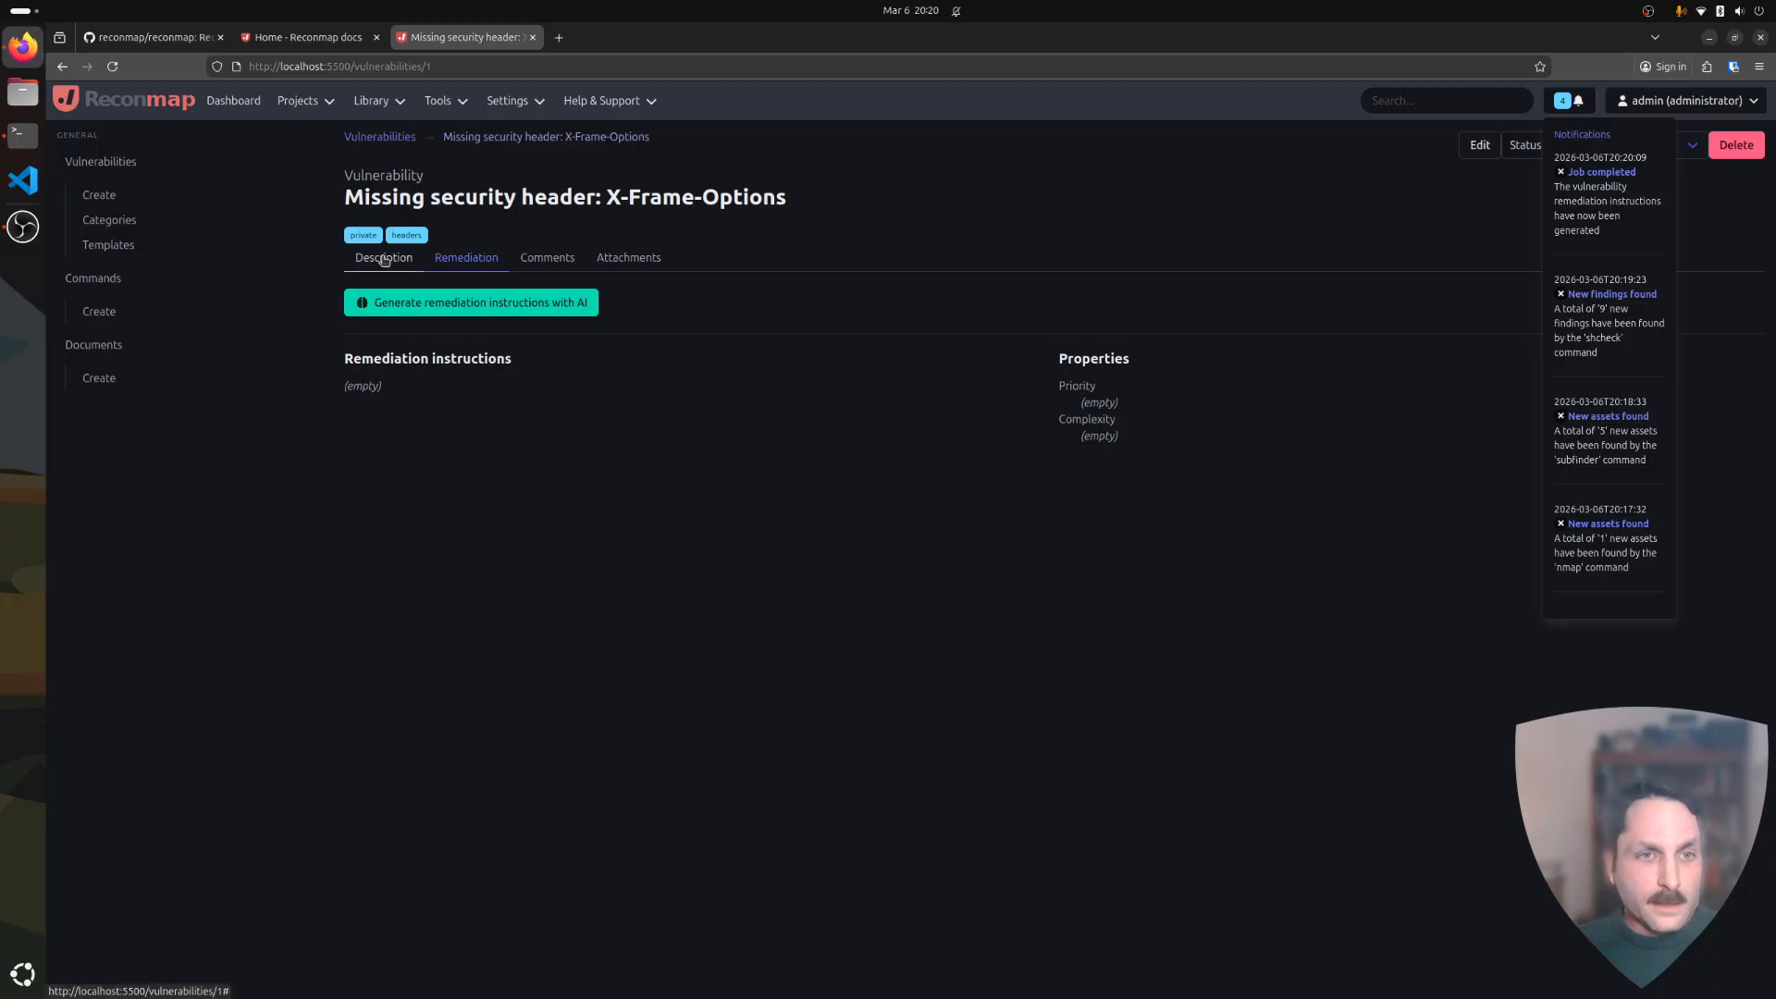
Check the System usage support page, then return to the dashboard and the projects list.
left_click(588, 102)
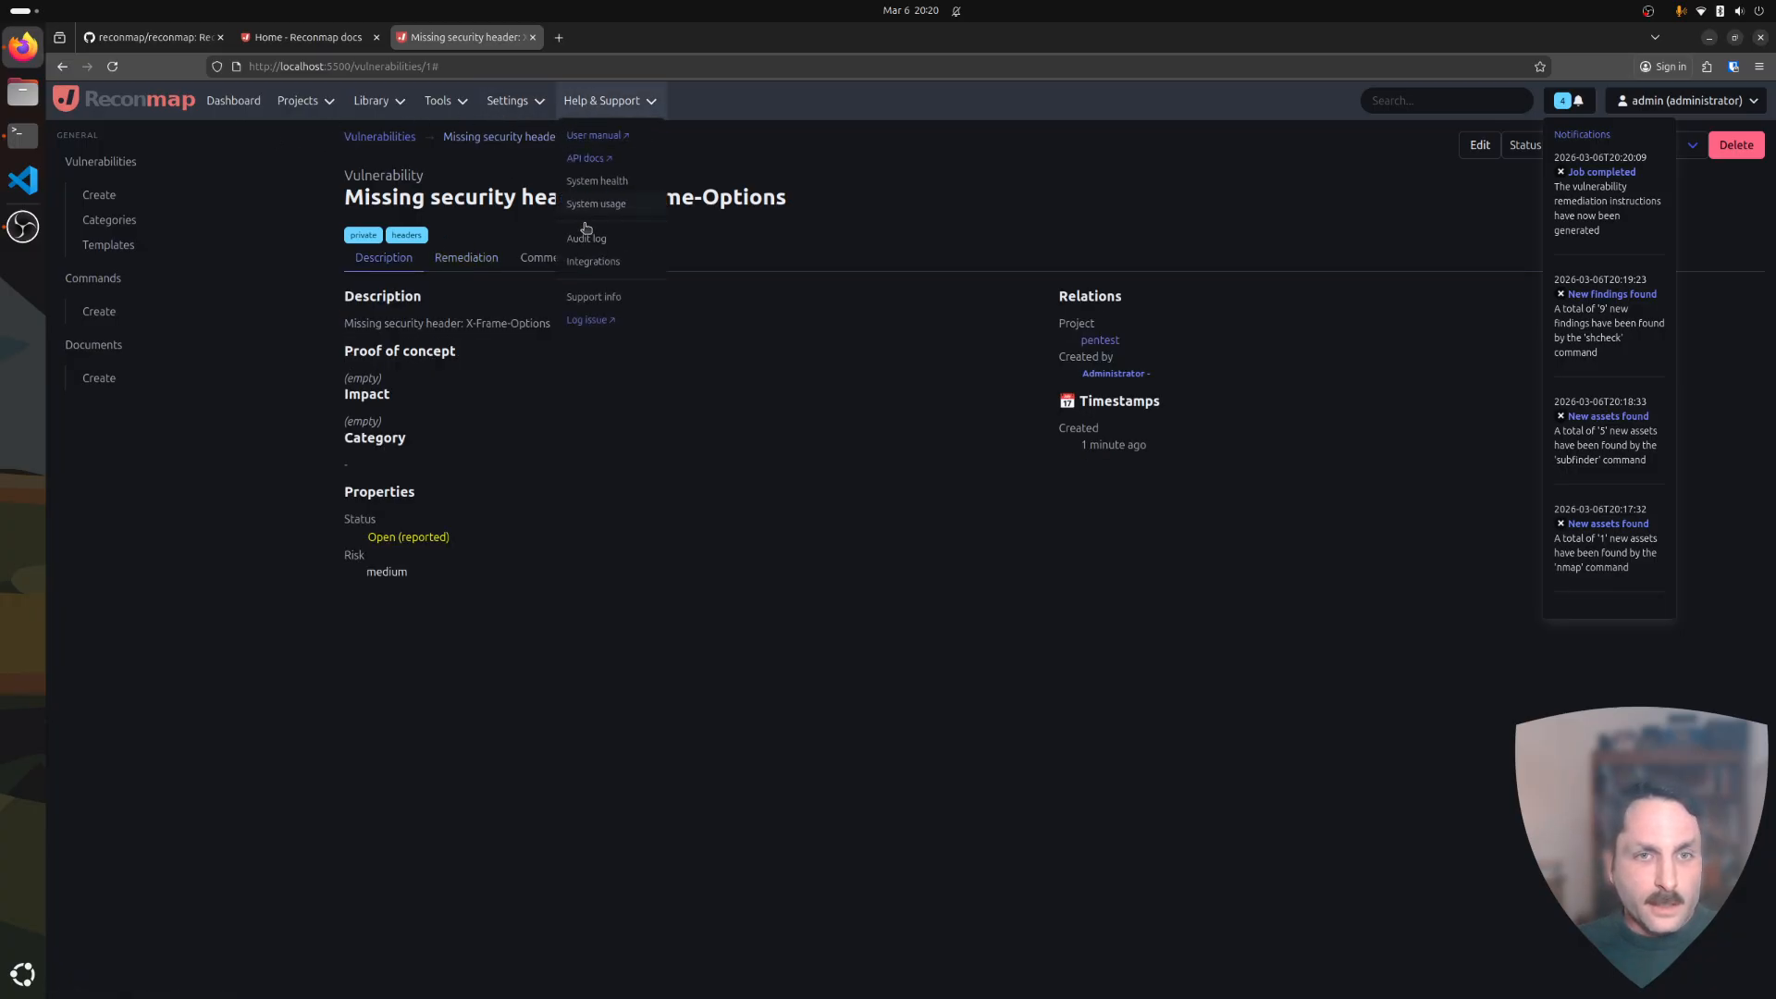
left_click(590, 226)
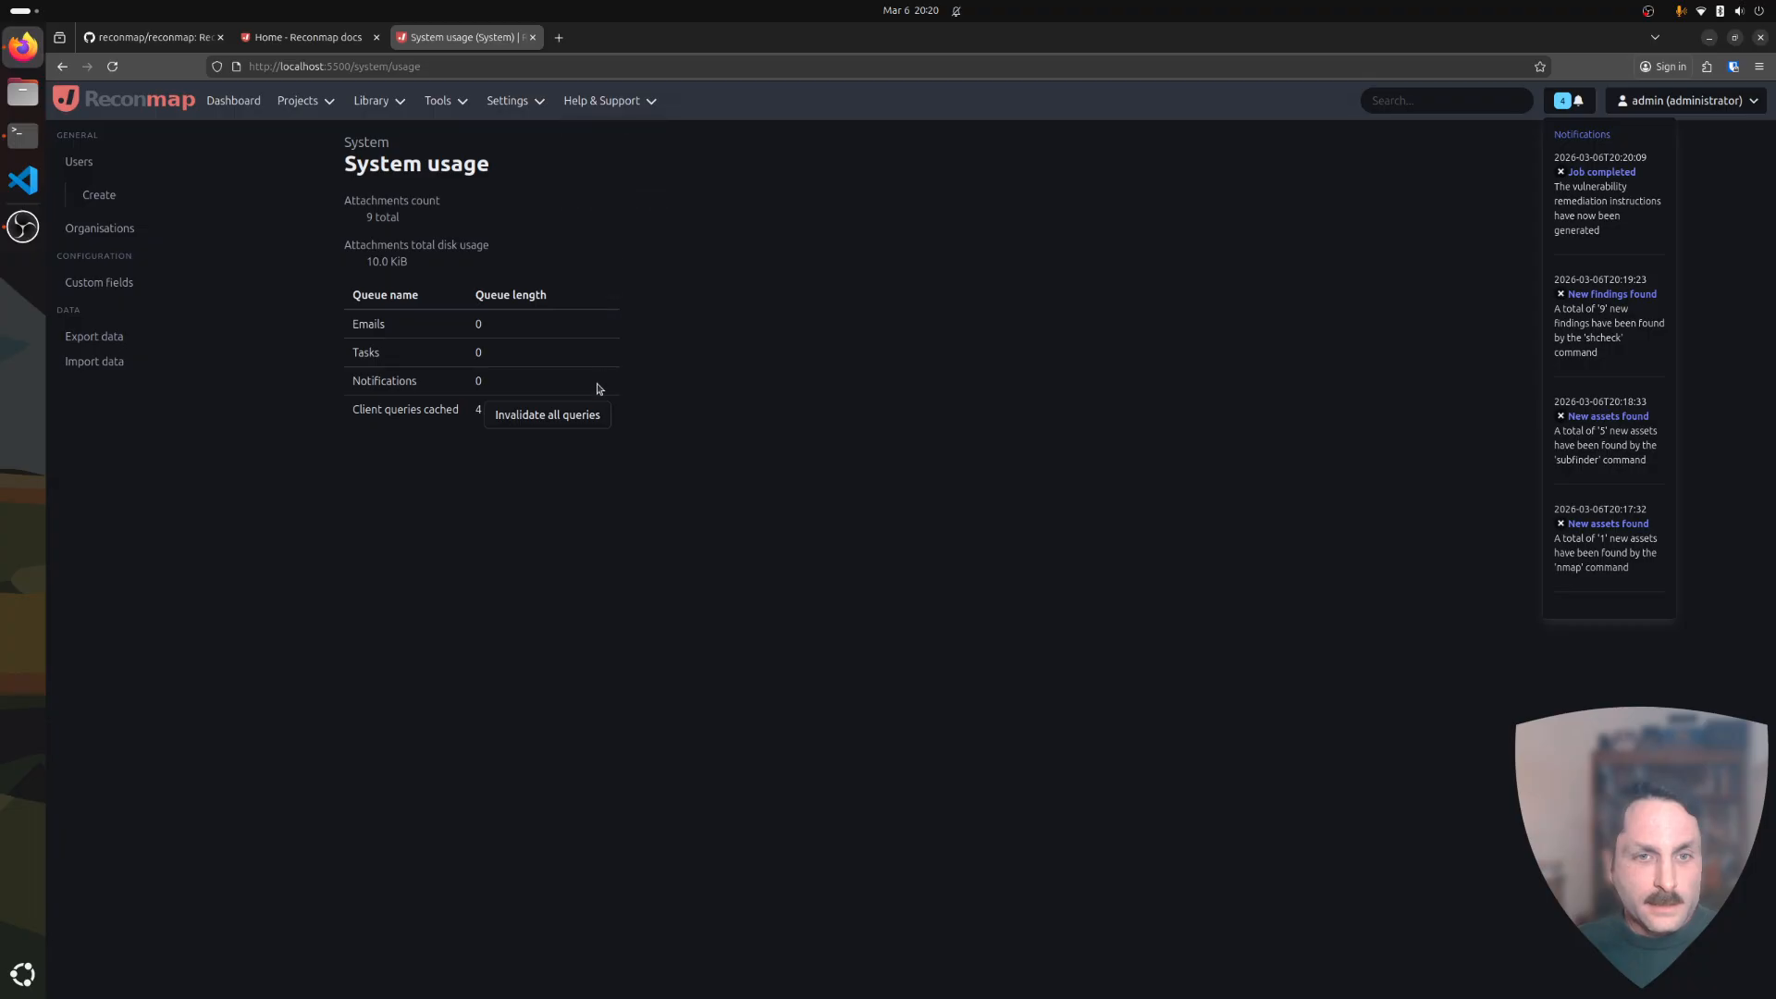
left_click(173, 108)
left_click(284, 104)
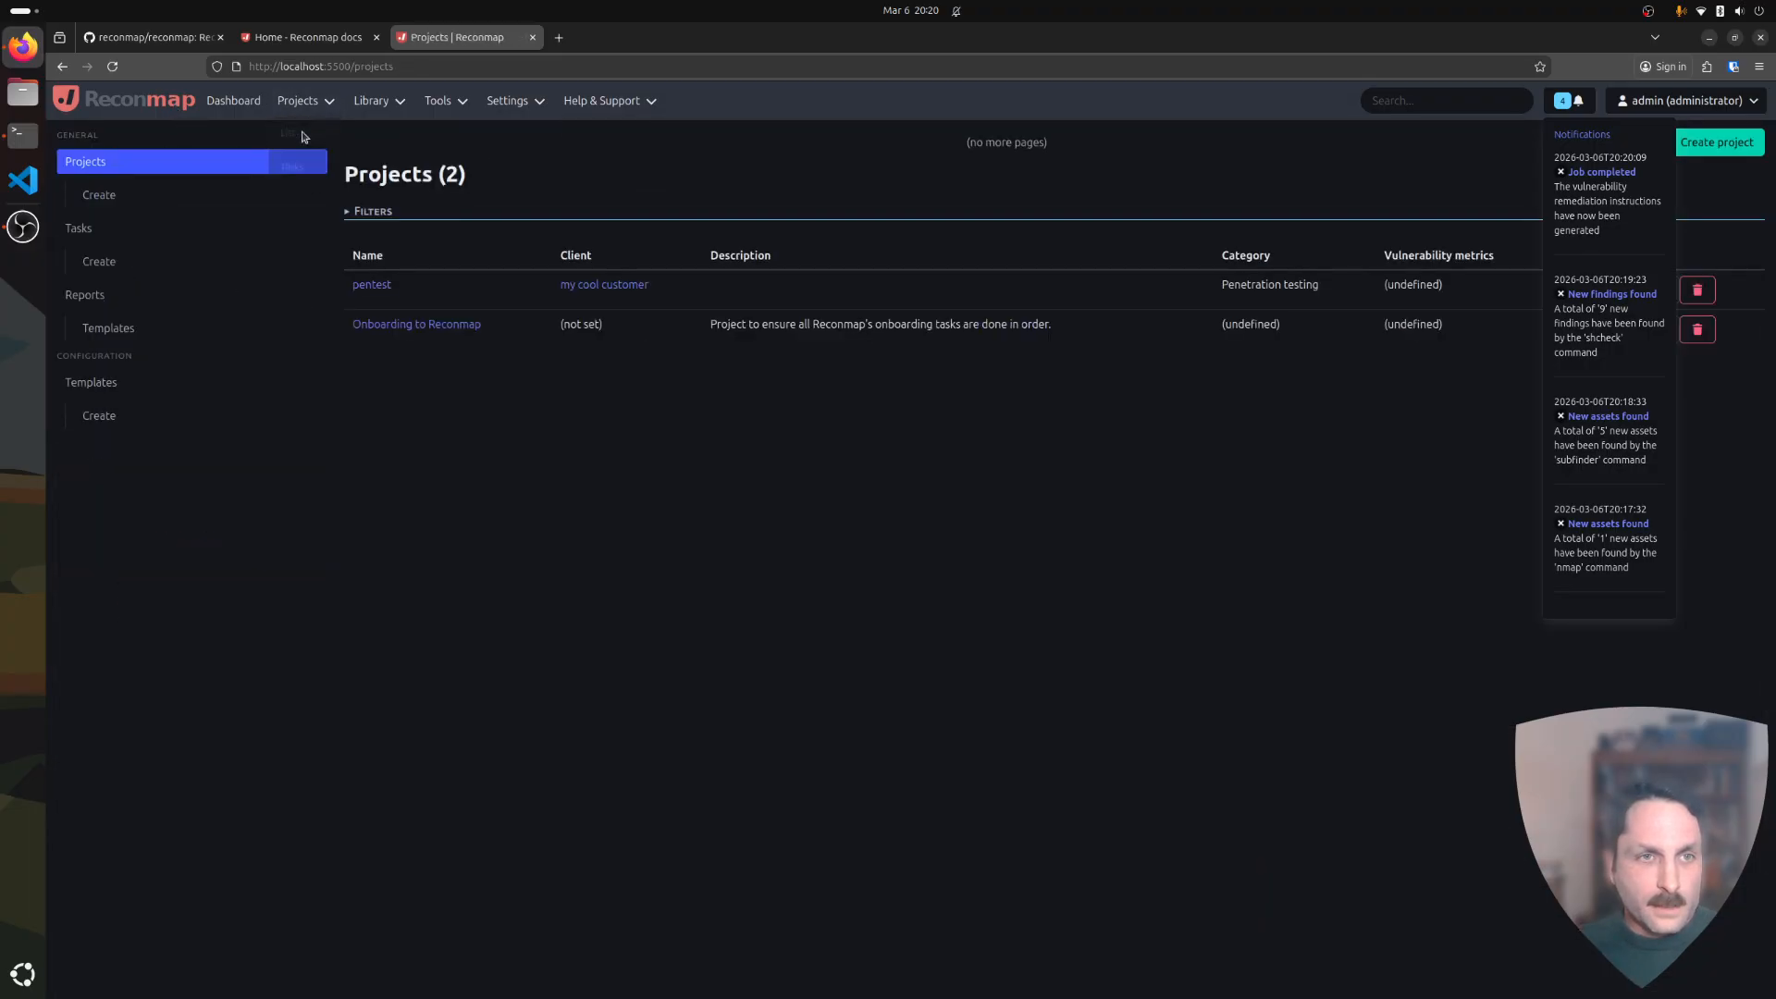
Reopen pentest's X-Frame-Options finding to show its generated remediation instructions.
left_click(384, 286)
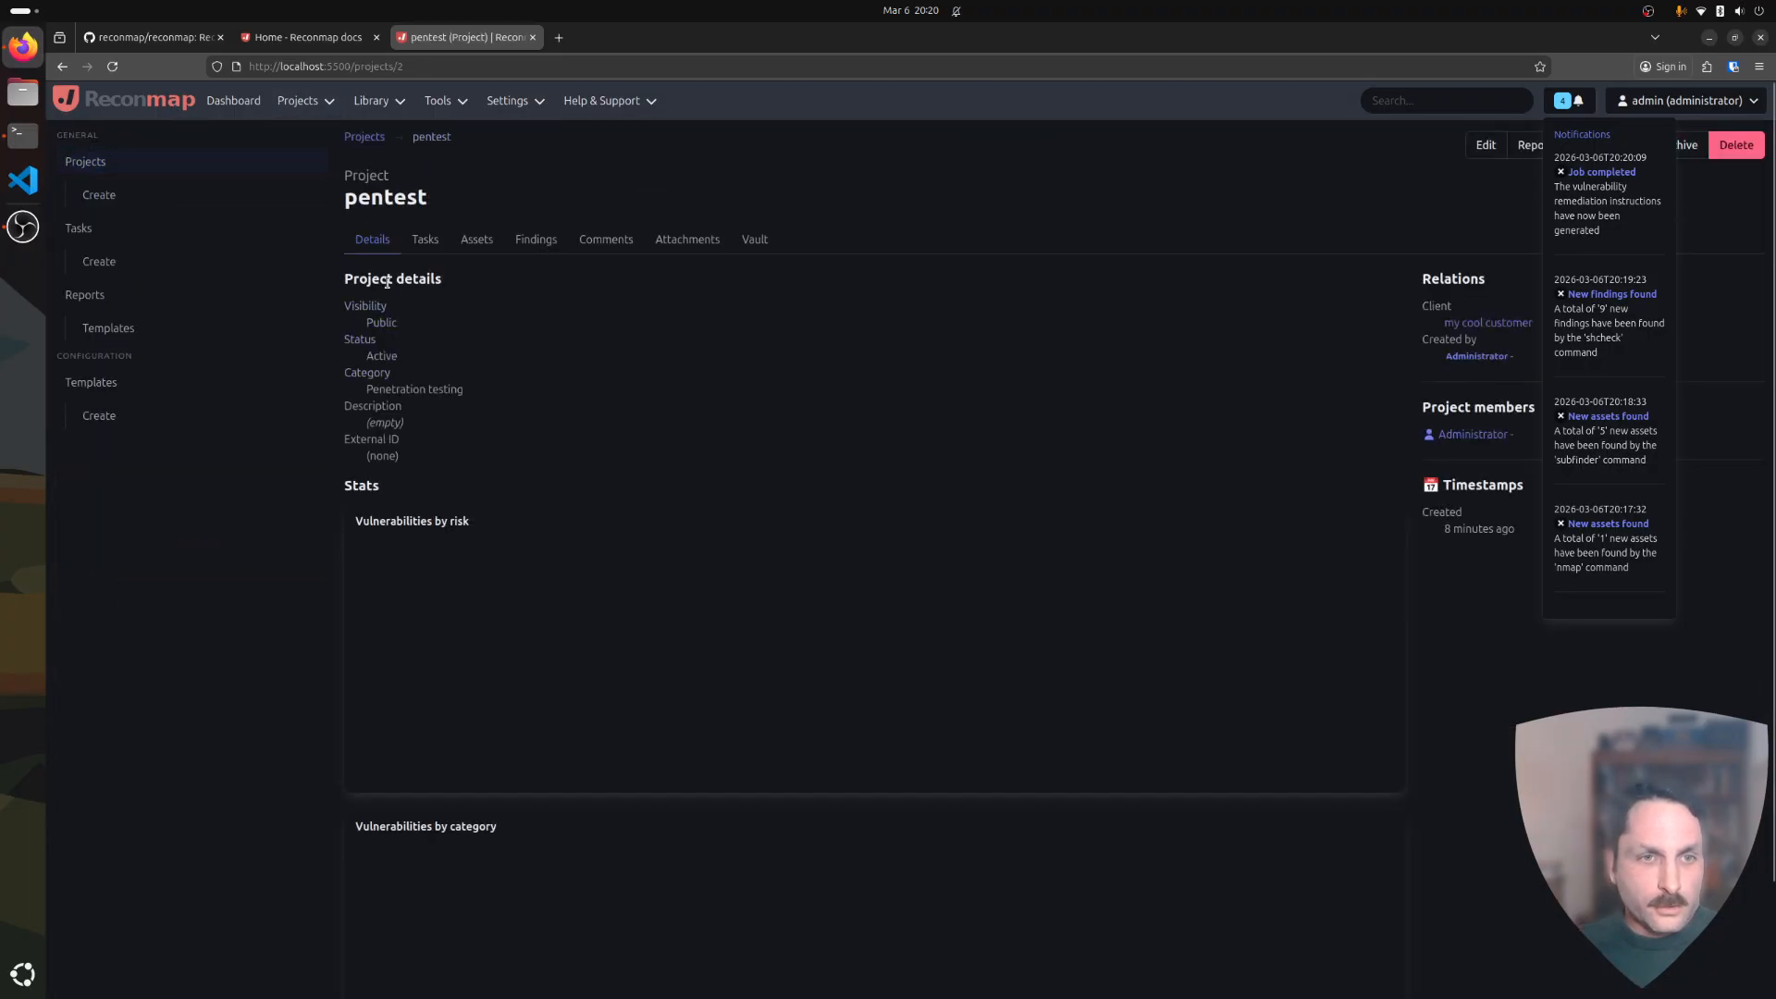
left_click(476, 240)
left_click(530, 241)
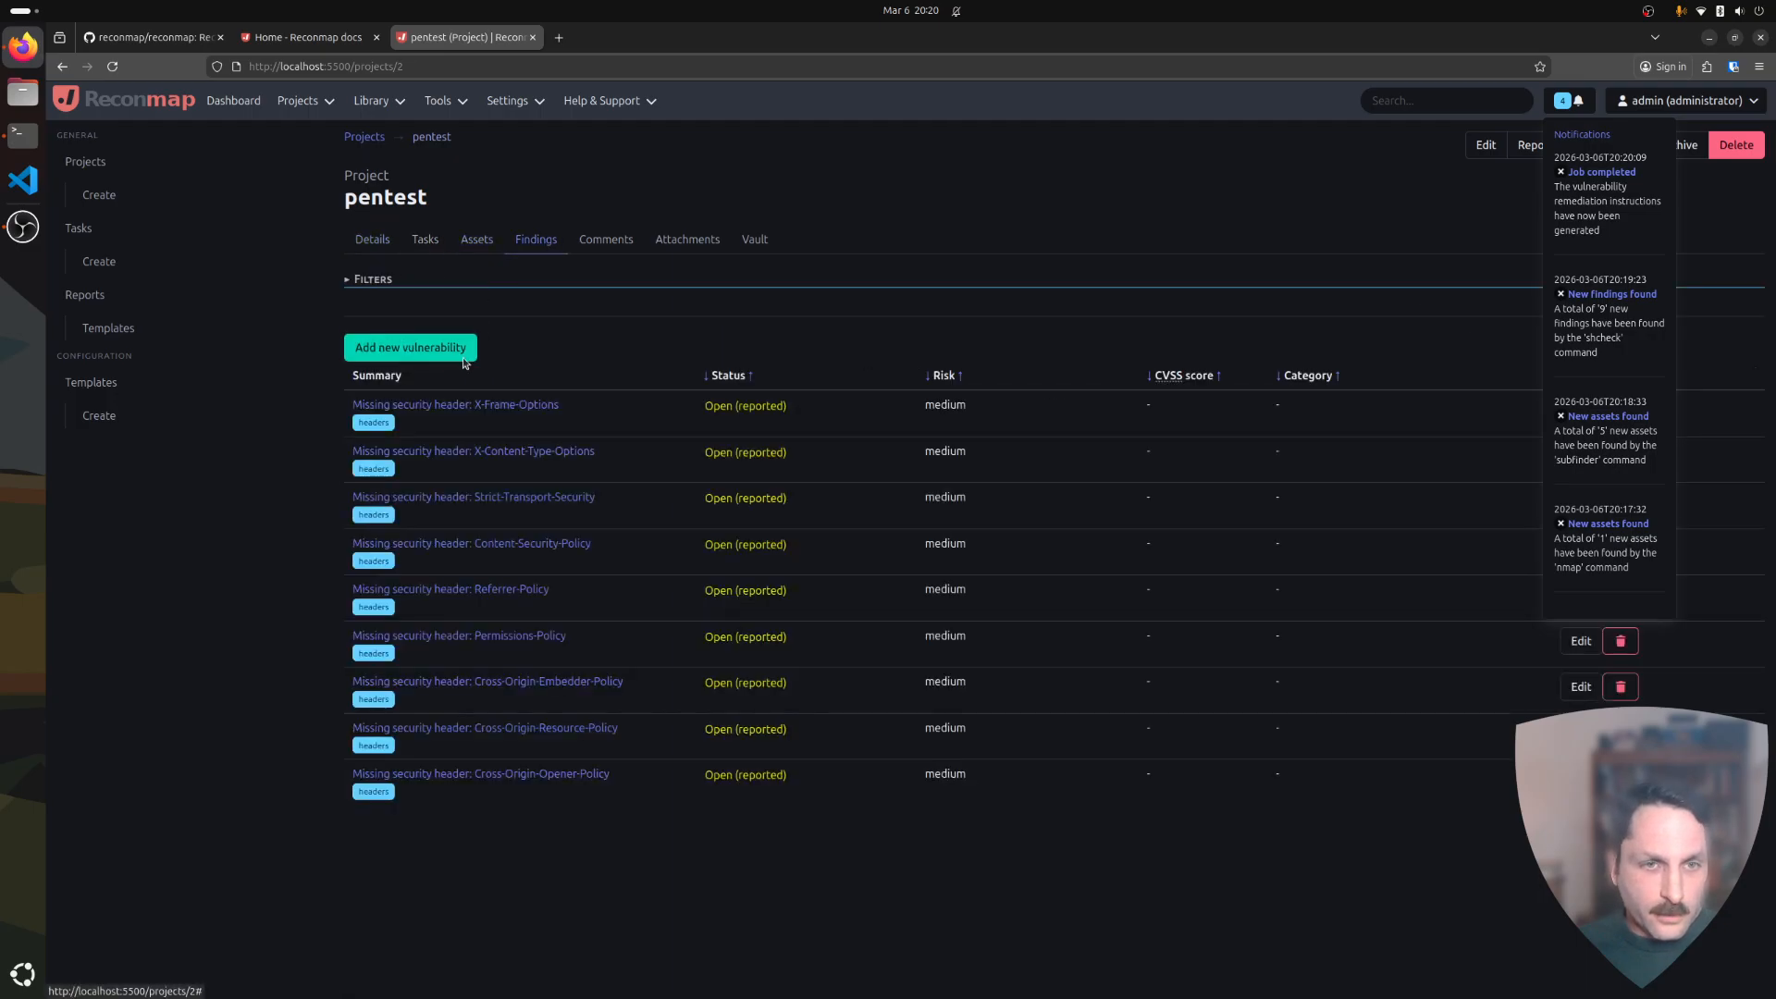
left_click(459, 407)
left_click(468, 257)
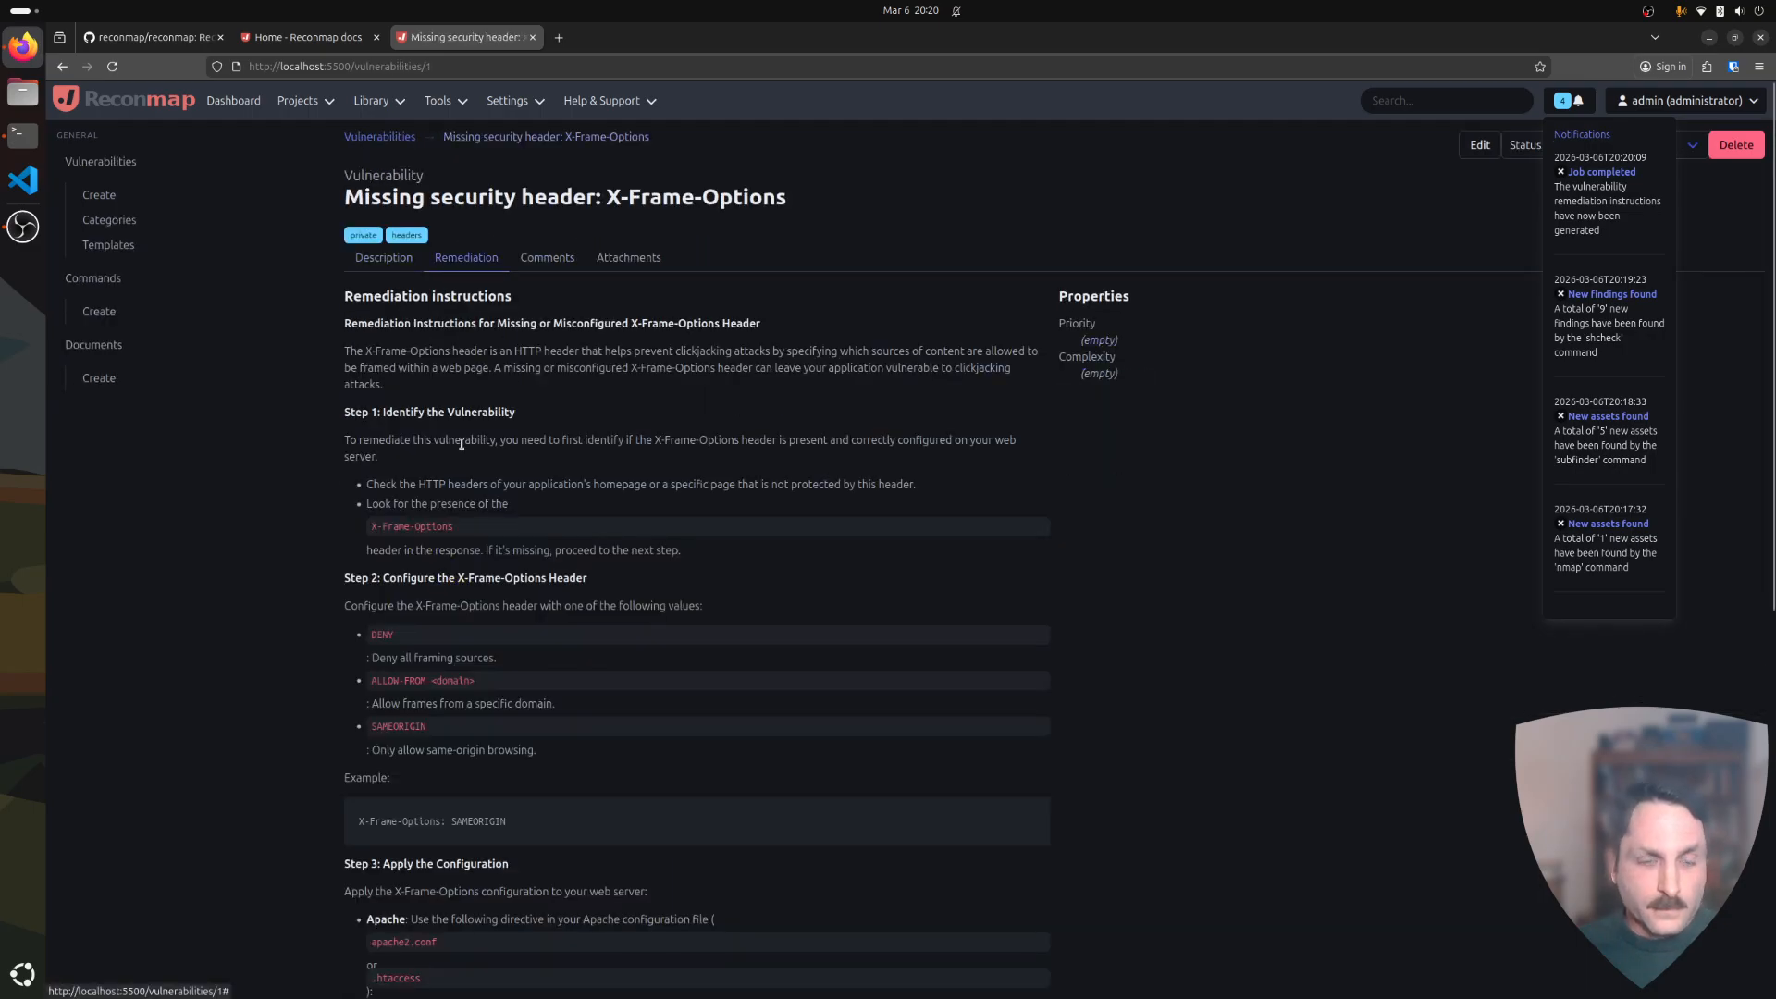
Read through the generated X-Frame-Options remediation instructions, highlighting and scrolling the text.
left_click_drag(382, 305, 532, 556)
left_click(532, 556)
left_click_drag(362, 322, 579, 623)
scroll(579, 622, "down", 7)
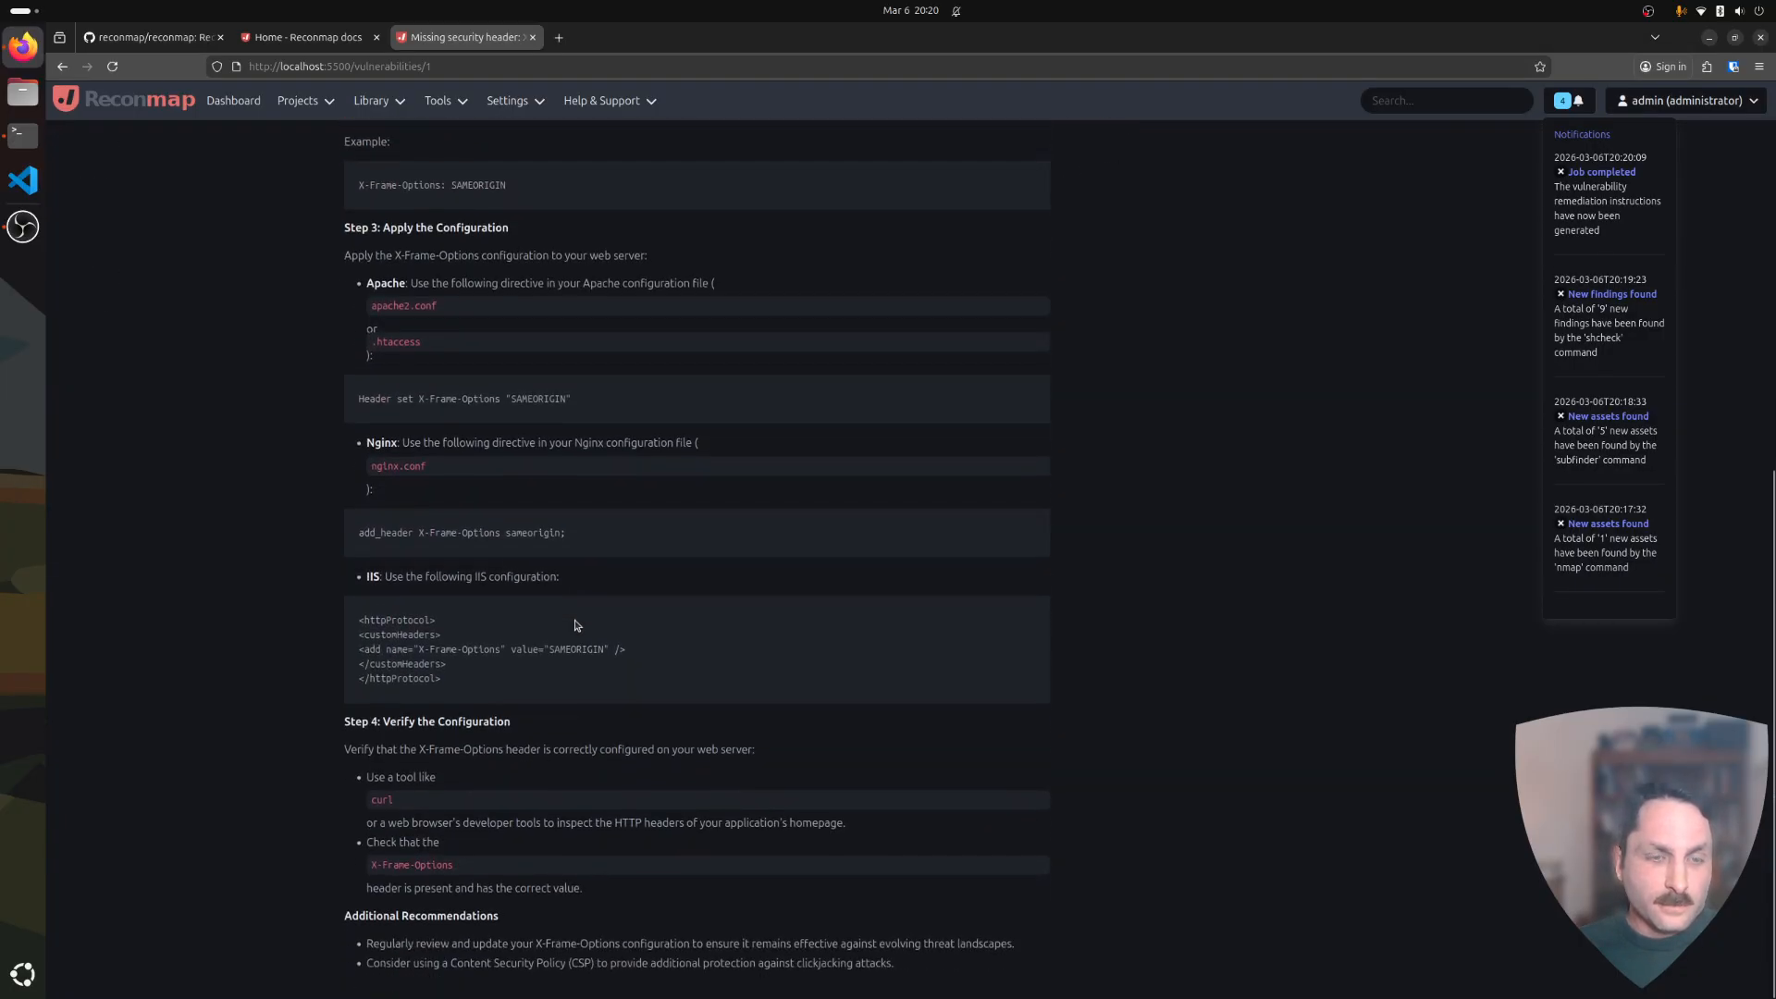
scroll(560, 625, "up", 7)
left_click(473, 506)
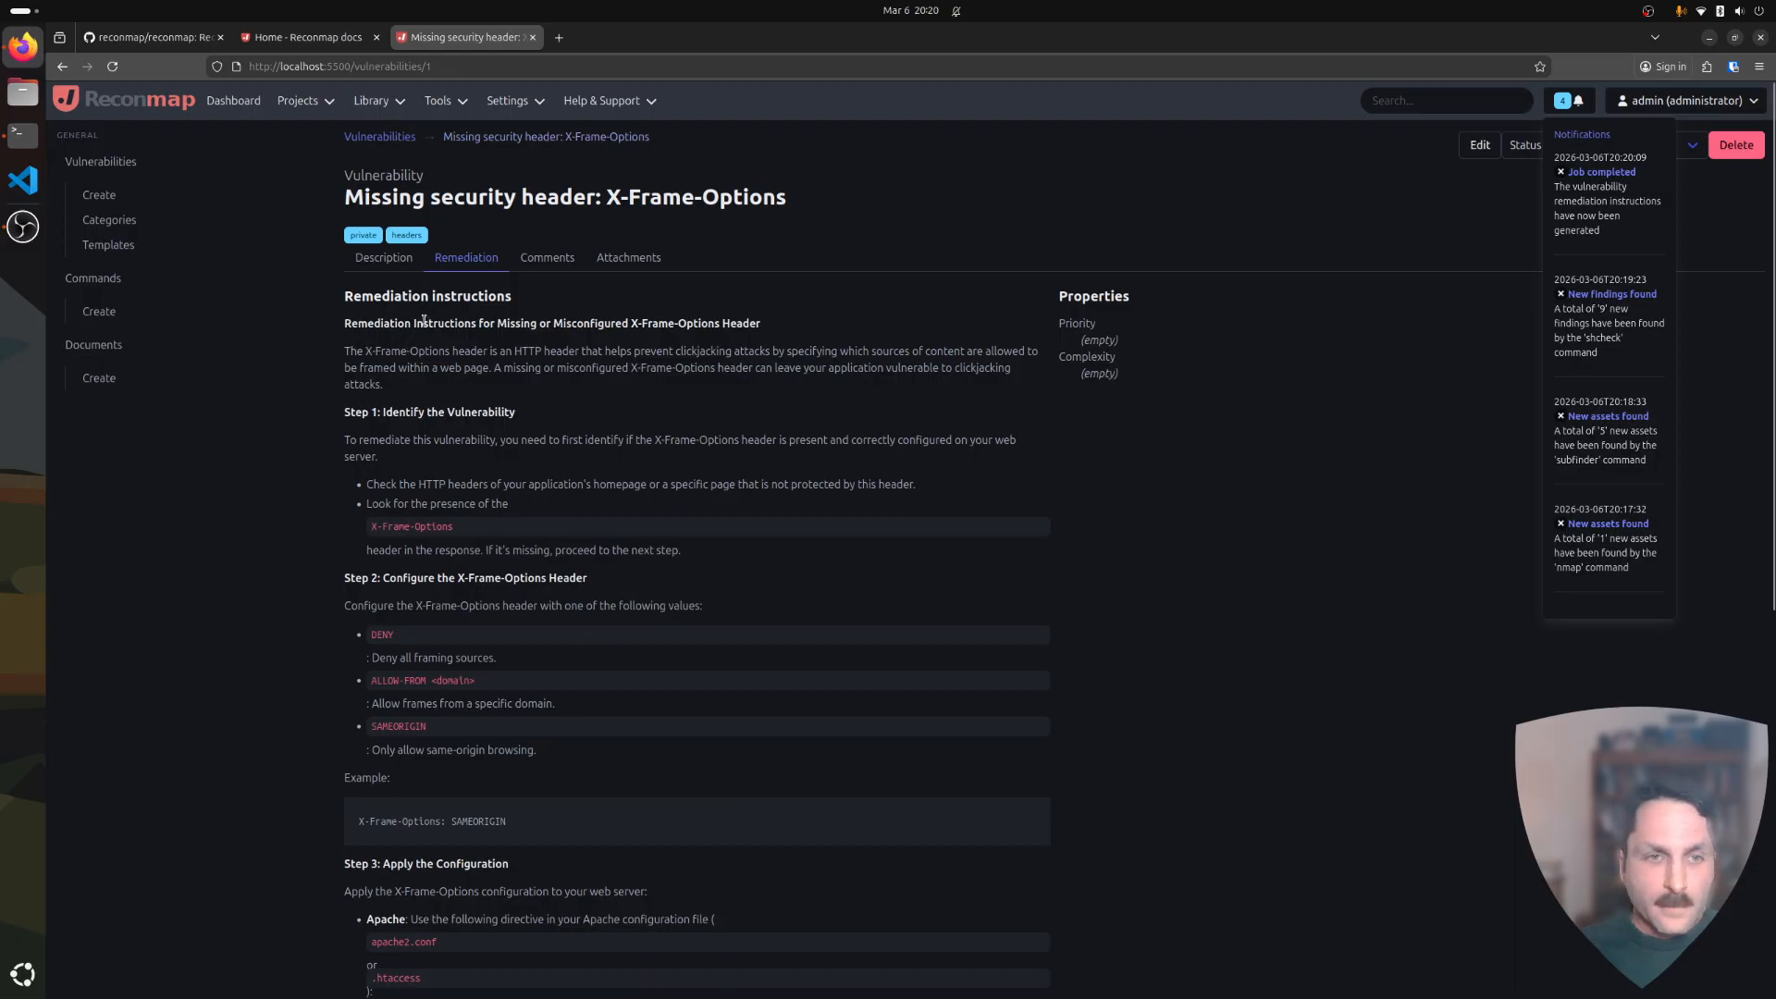
Highlight the Job completed notification, then return to the finding's Description tab.
left_click_drag(1580, 191, 1609, 241)
left_click(1608, 242)
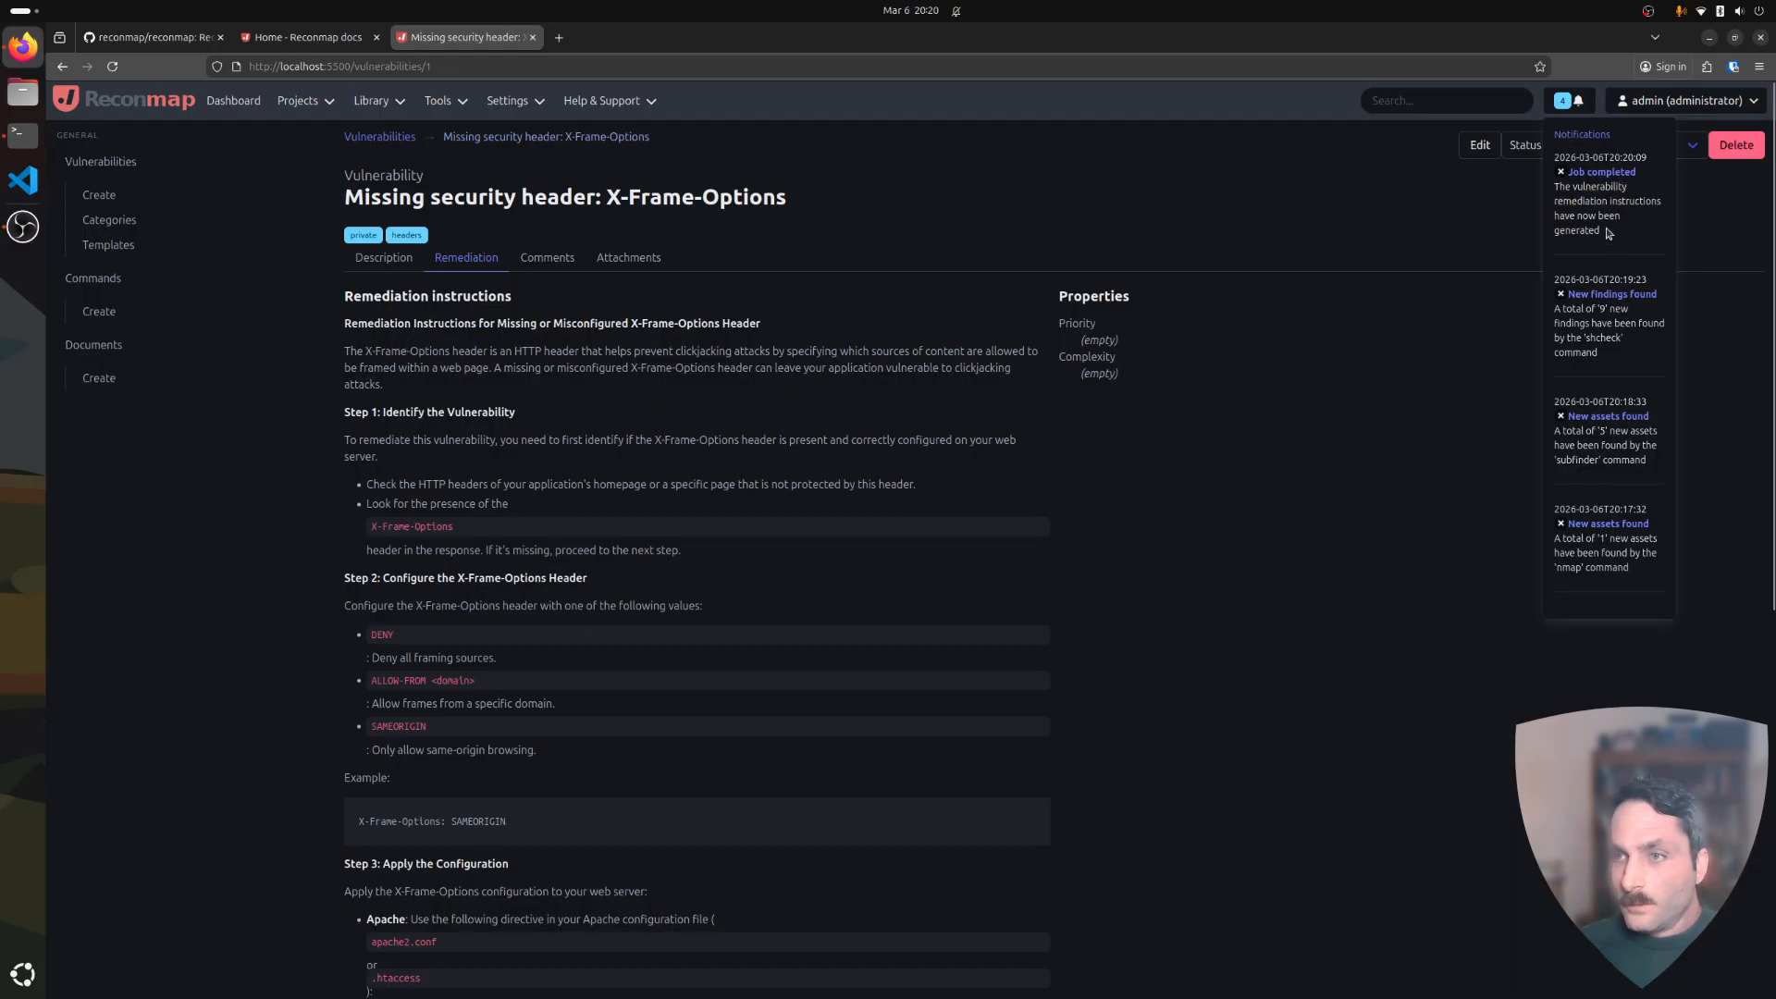
left_click(1587, 242)
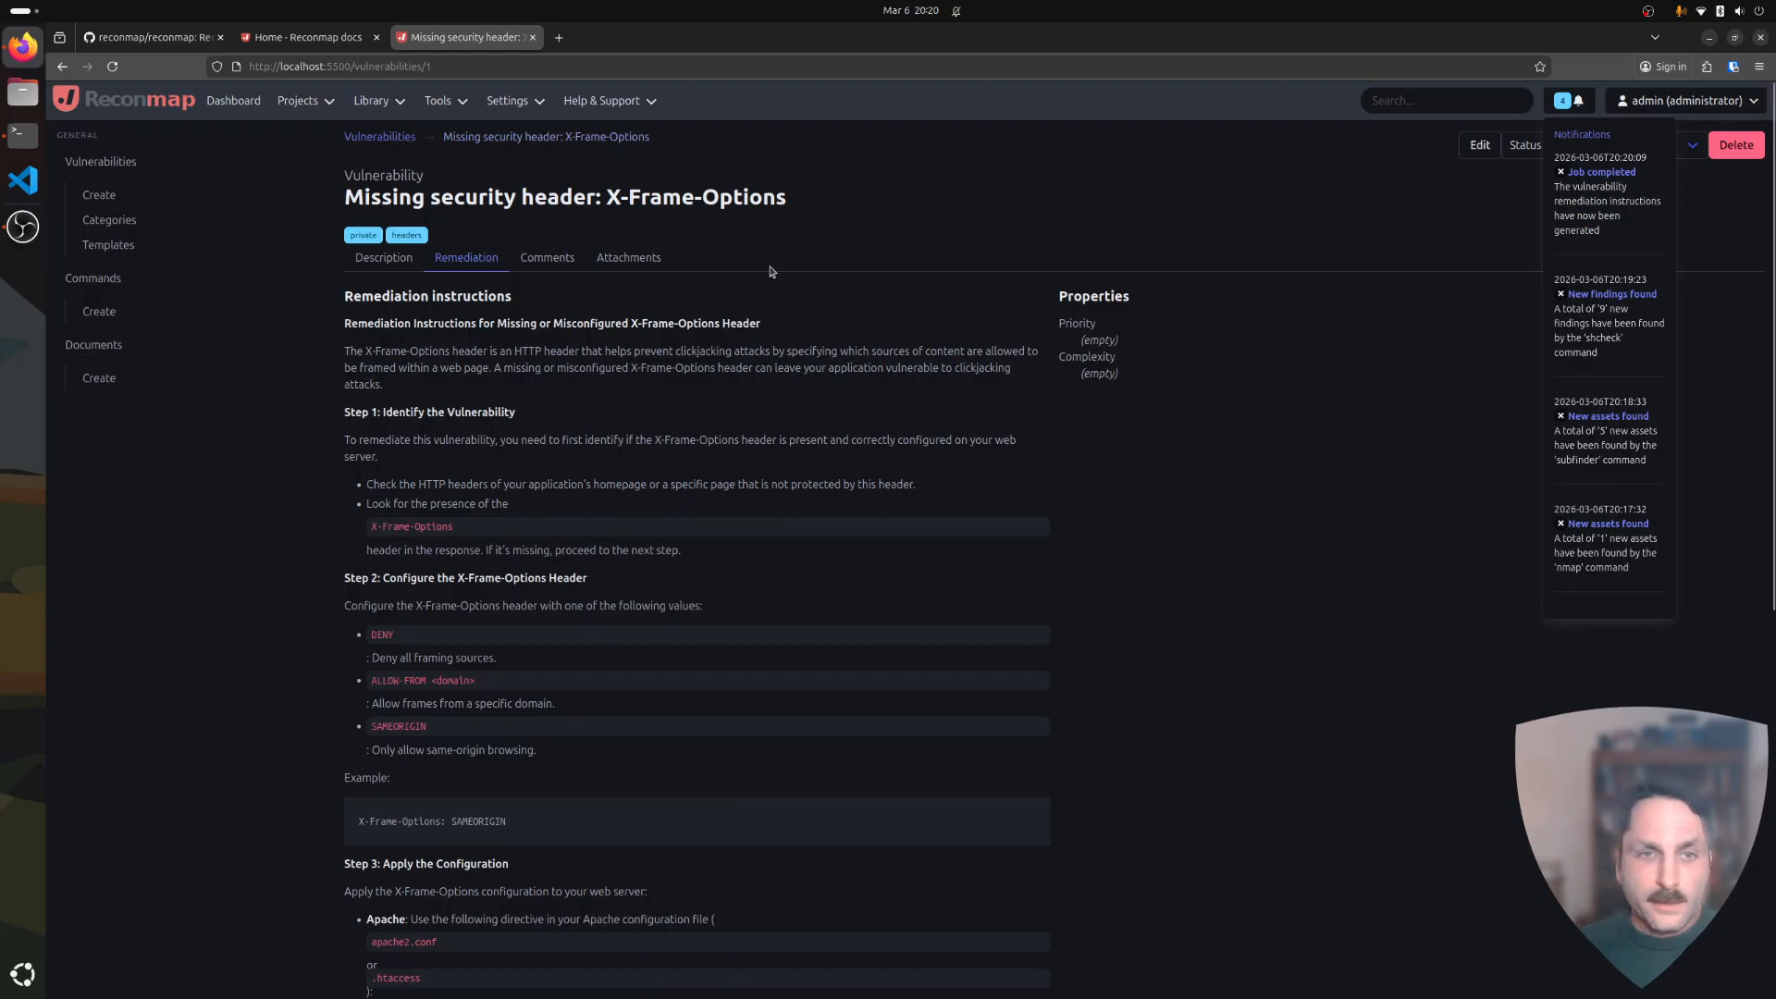
left_click(387, 262)
Navigate from the dashboard through the projects list to the pentest project's report.
left_click(233, 101)
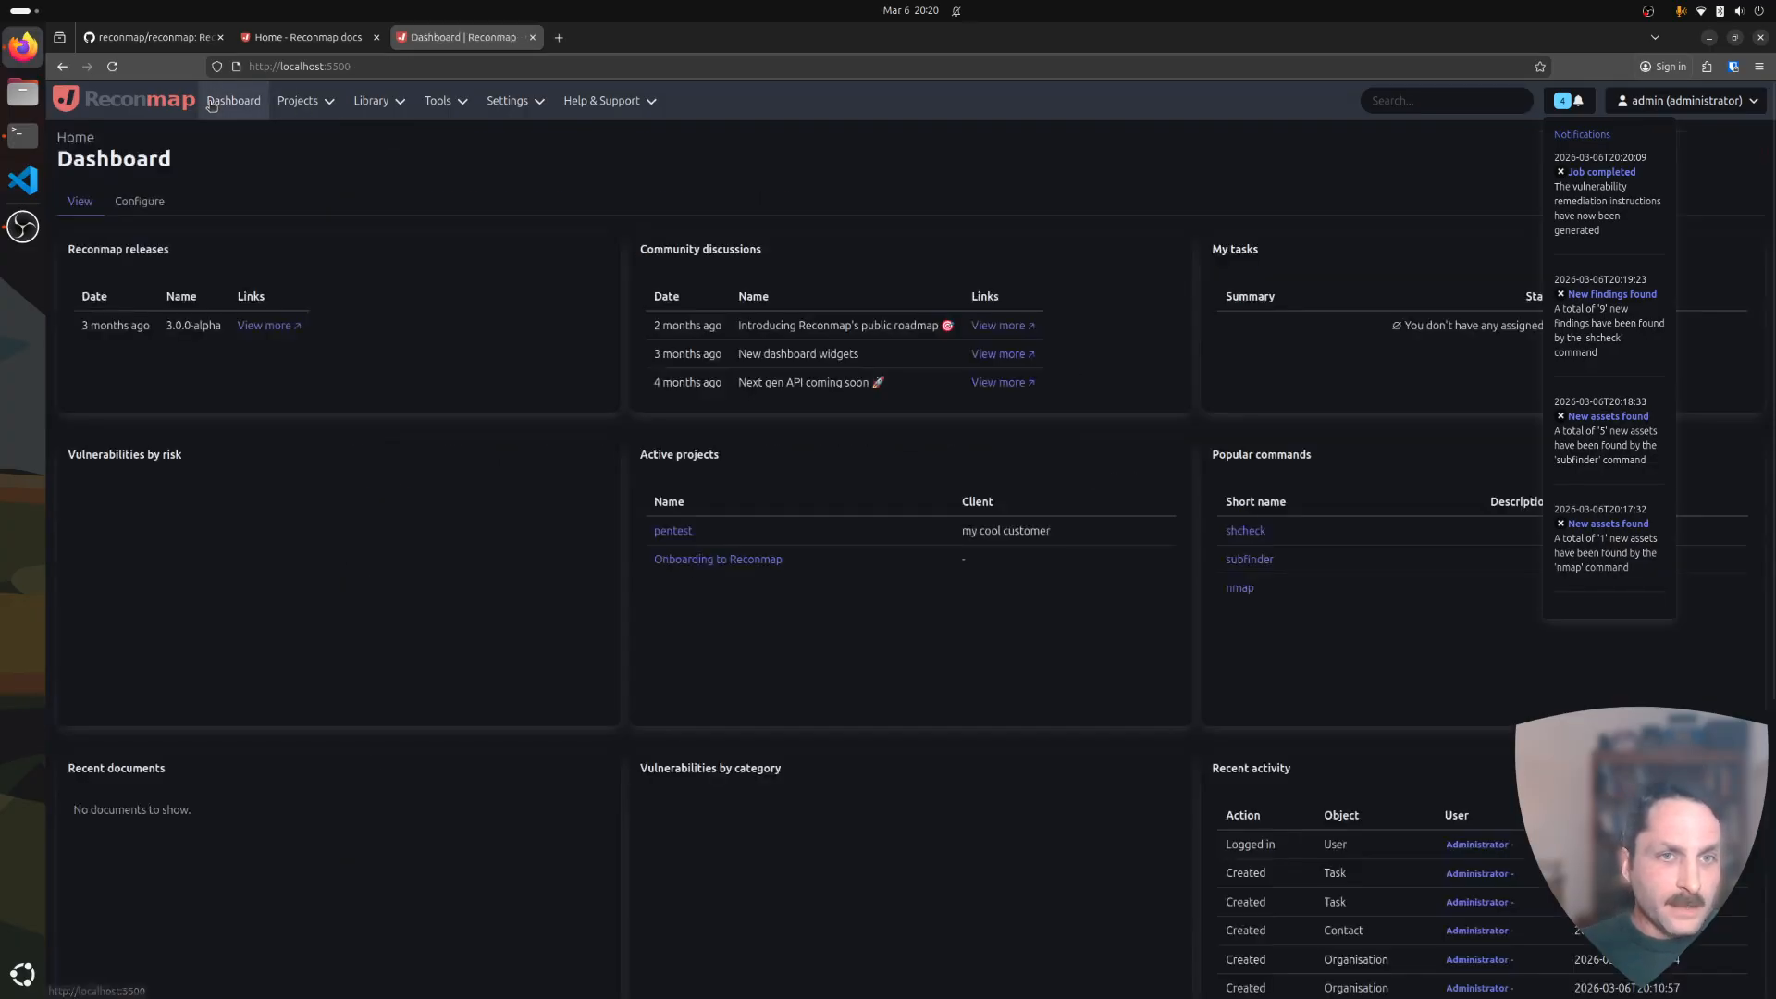
mouse_move(305, 101)
left_click(321, 135)
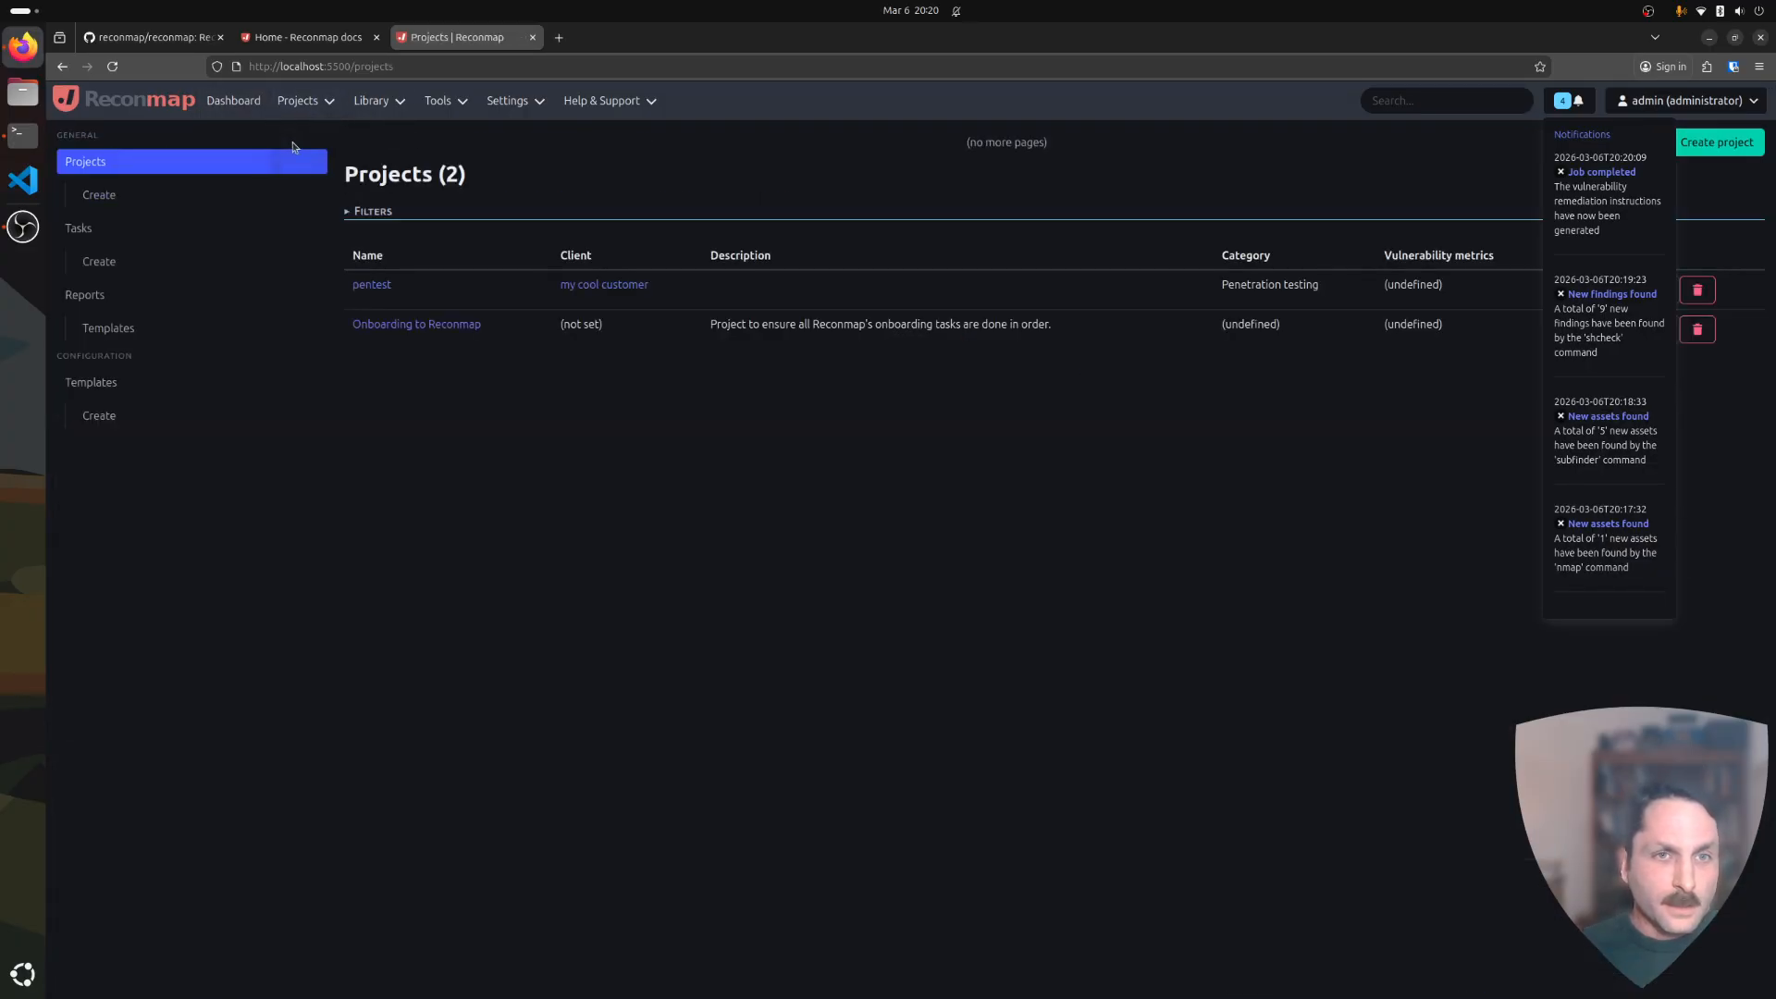
left_click(369, 288)
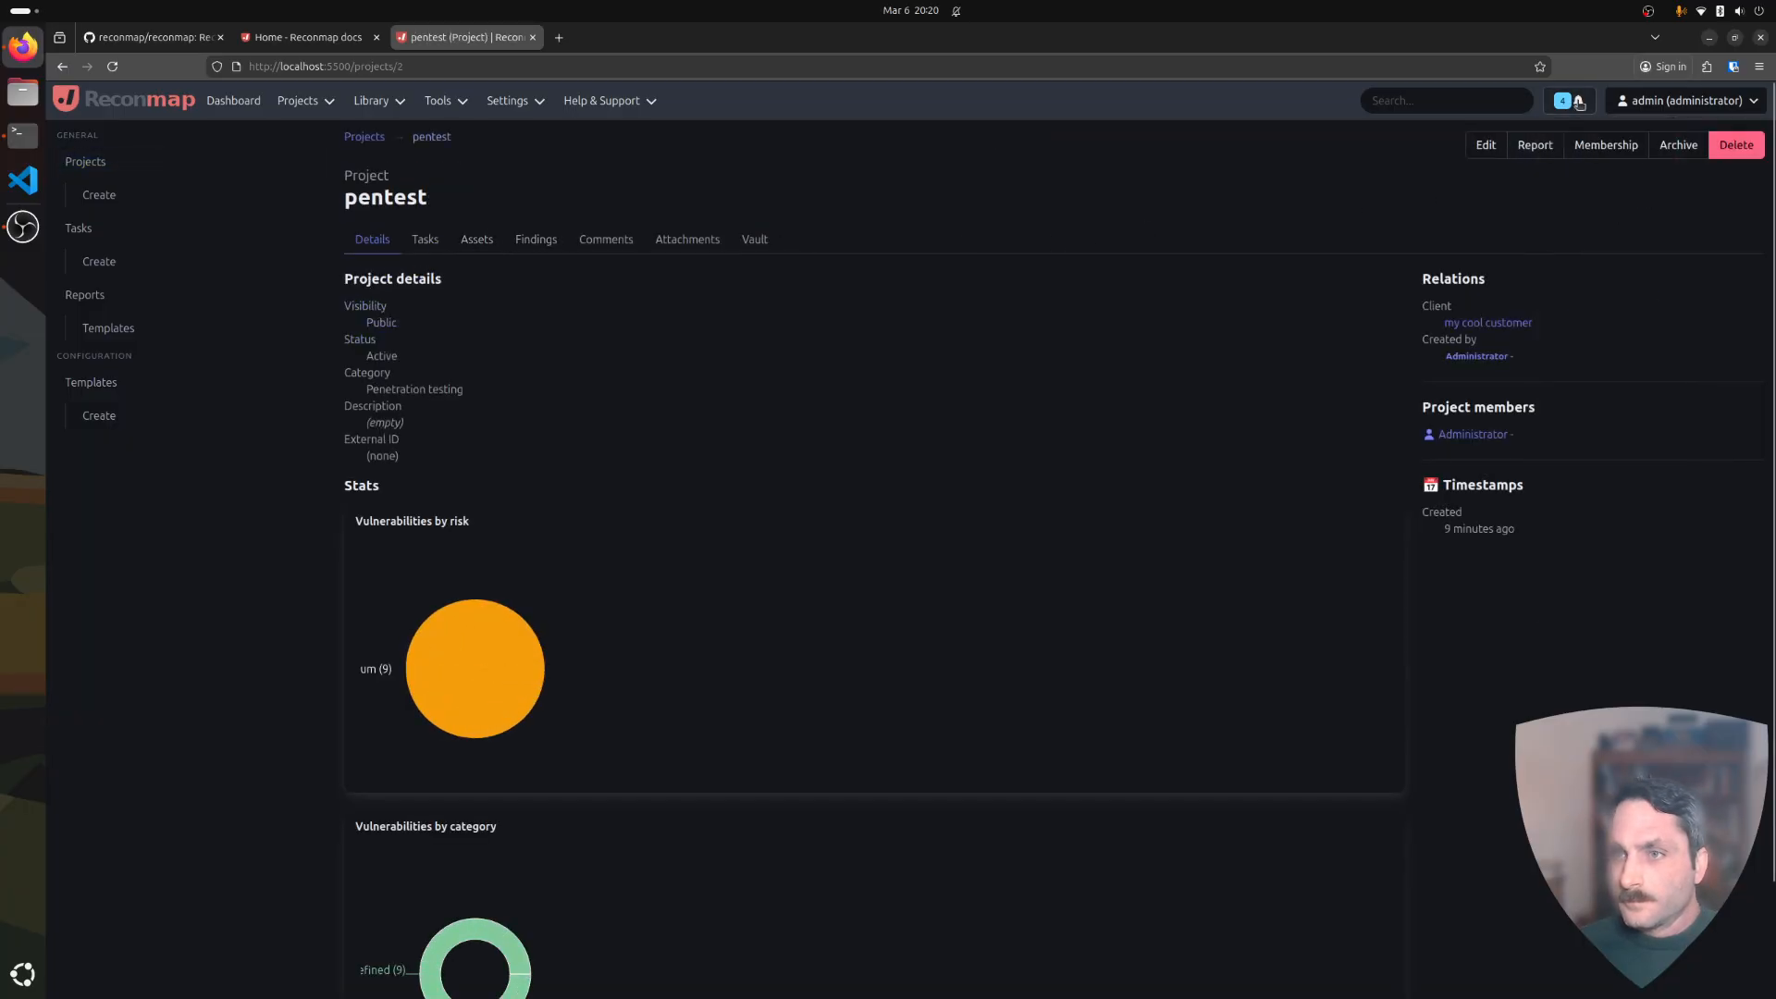
left_click(1531, 145)
scroll(530, 373, "down", 3)
scroll(460, 448, "up", 3)
Add a Word-template revision with name and description 'report', save it, and download the DOCX.
left_click(431, 226)
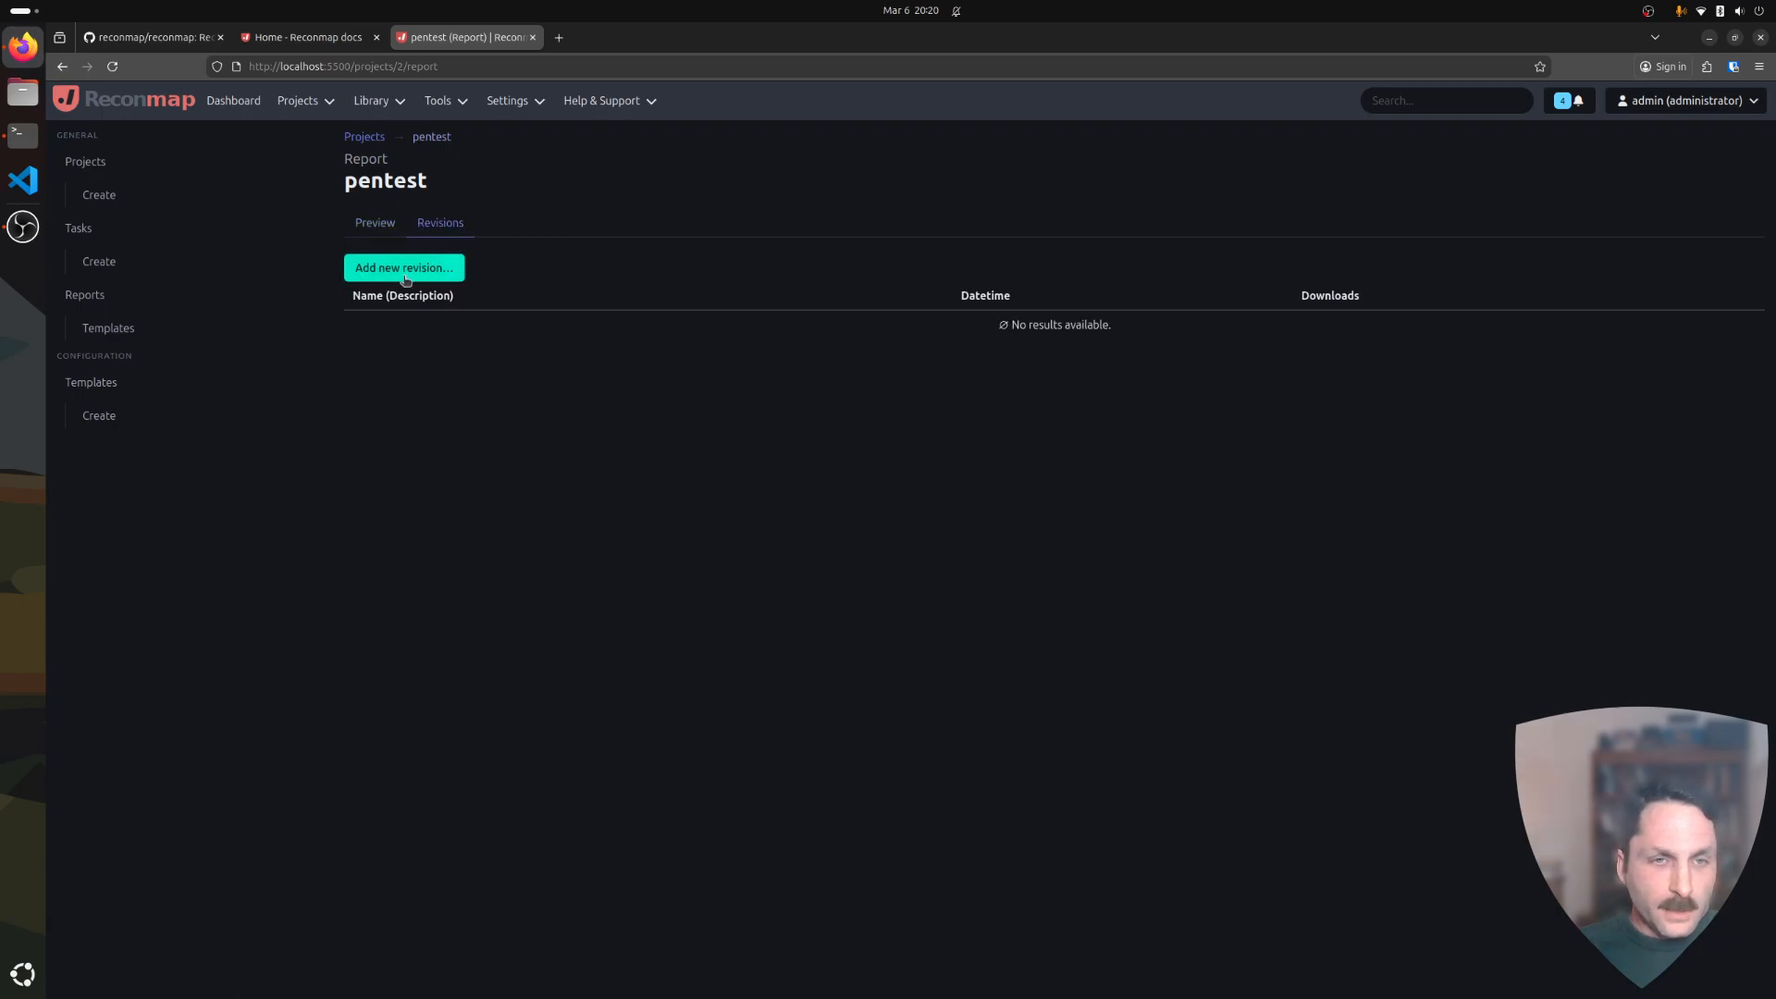
left_click(404, 268)
left_click(637, 520)
left_click(691, 562)
left_click(674, 555)
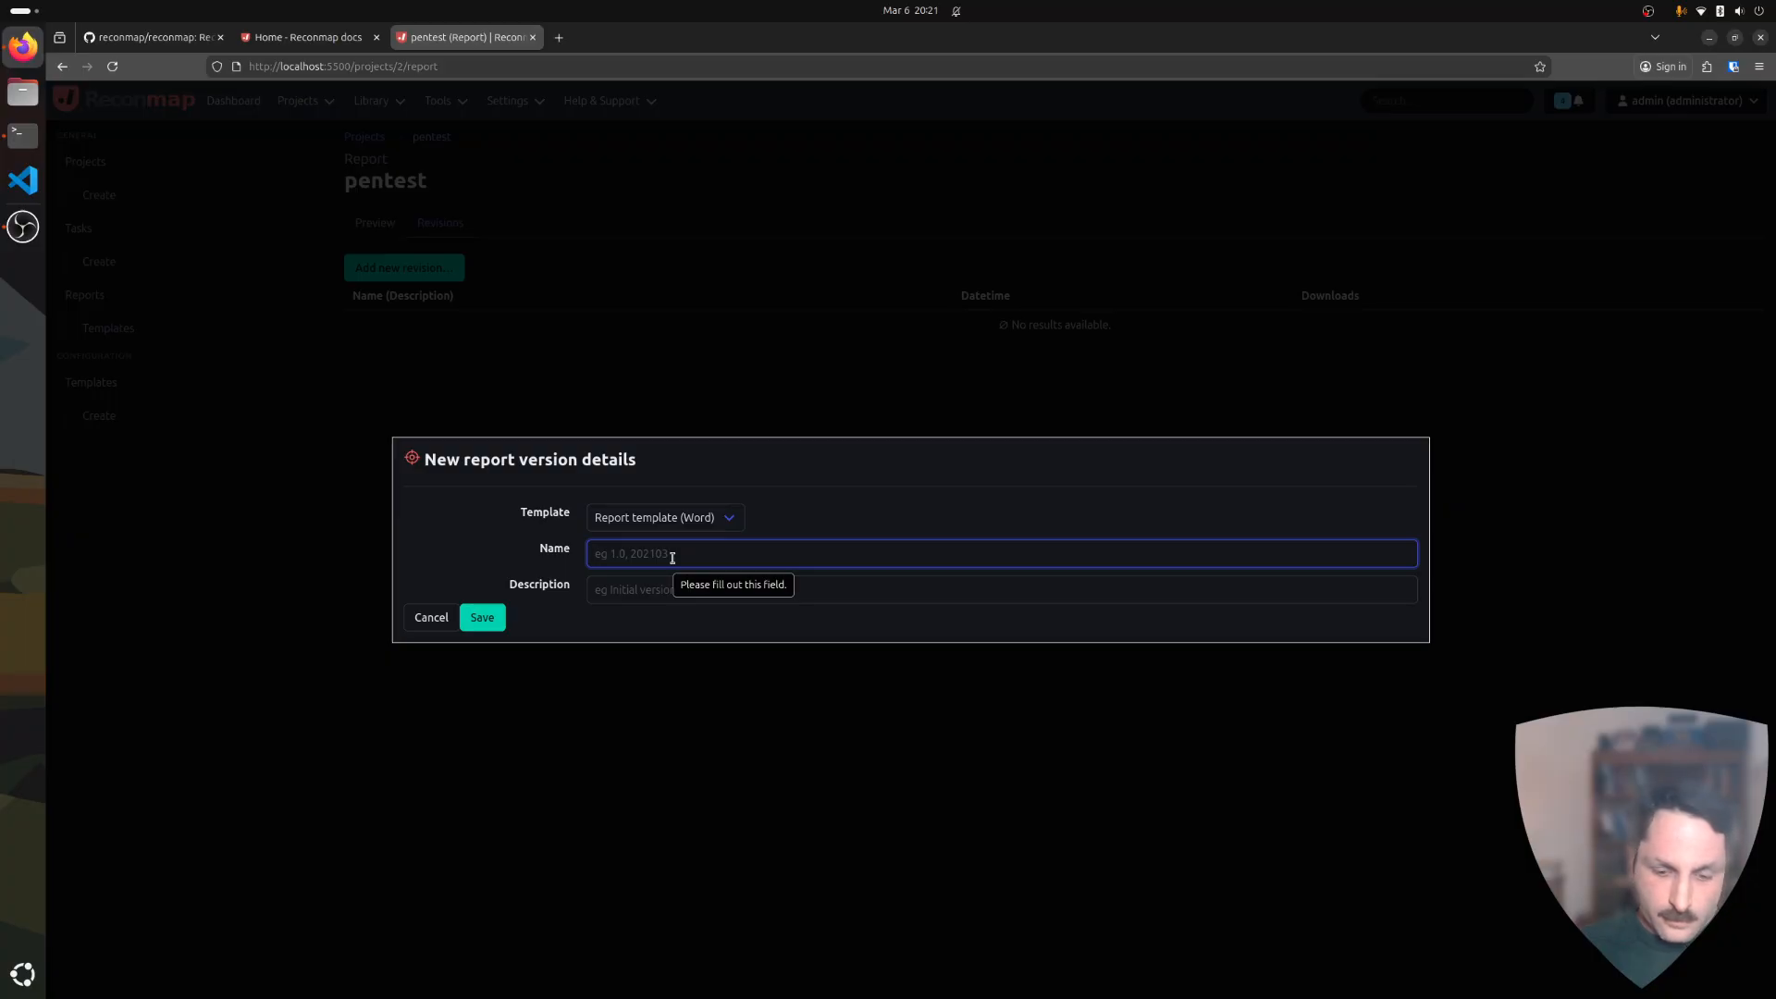
type("report")
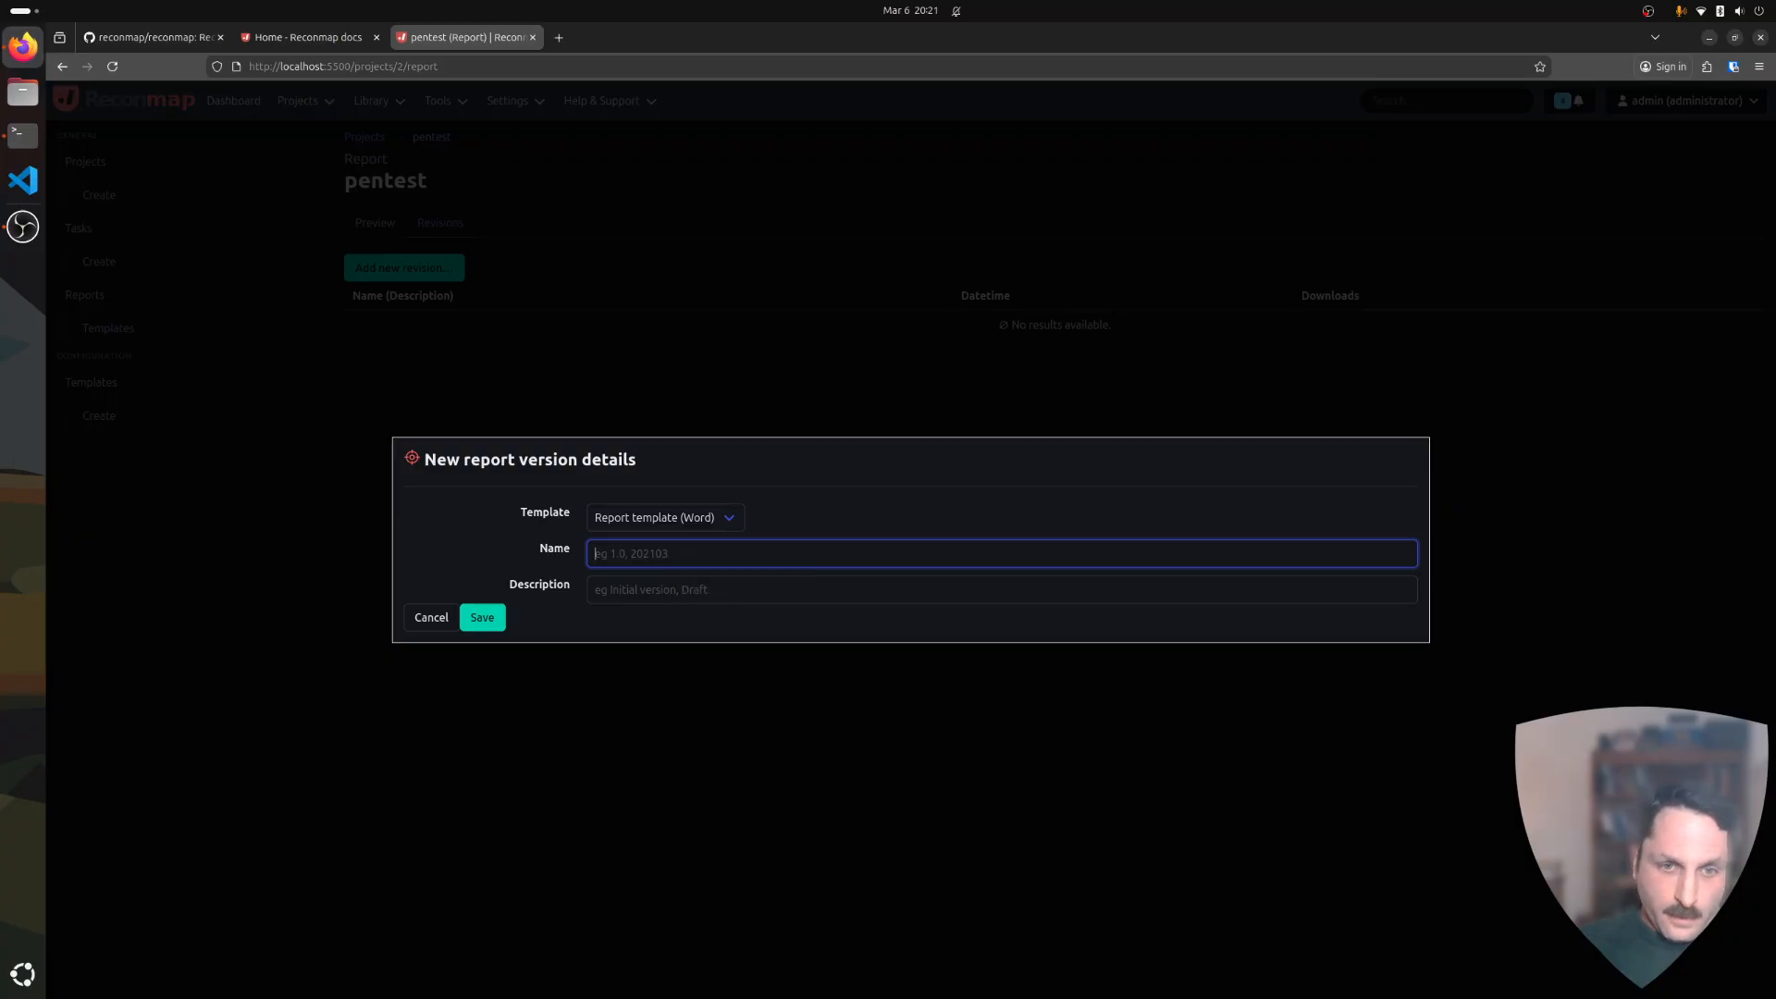
left_click(609, 590)
type("report")
left_click(490, 623)
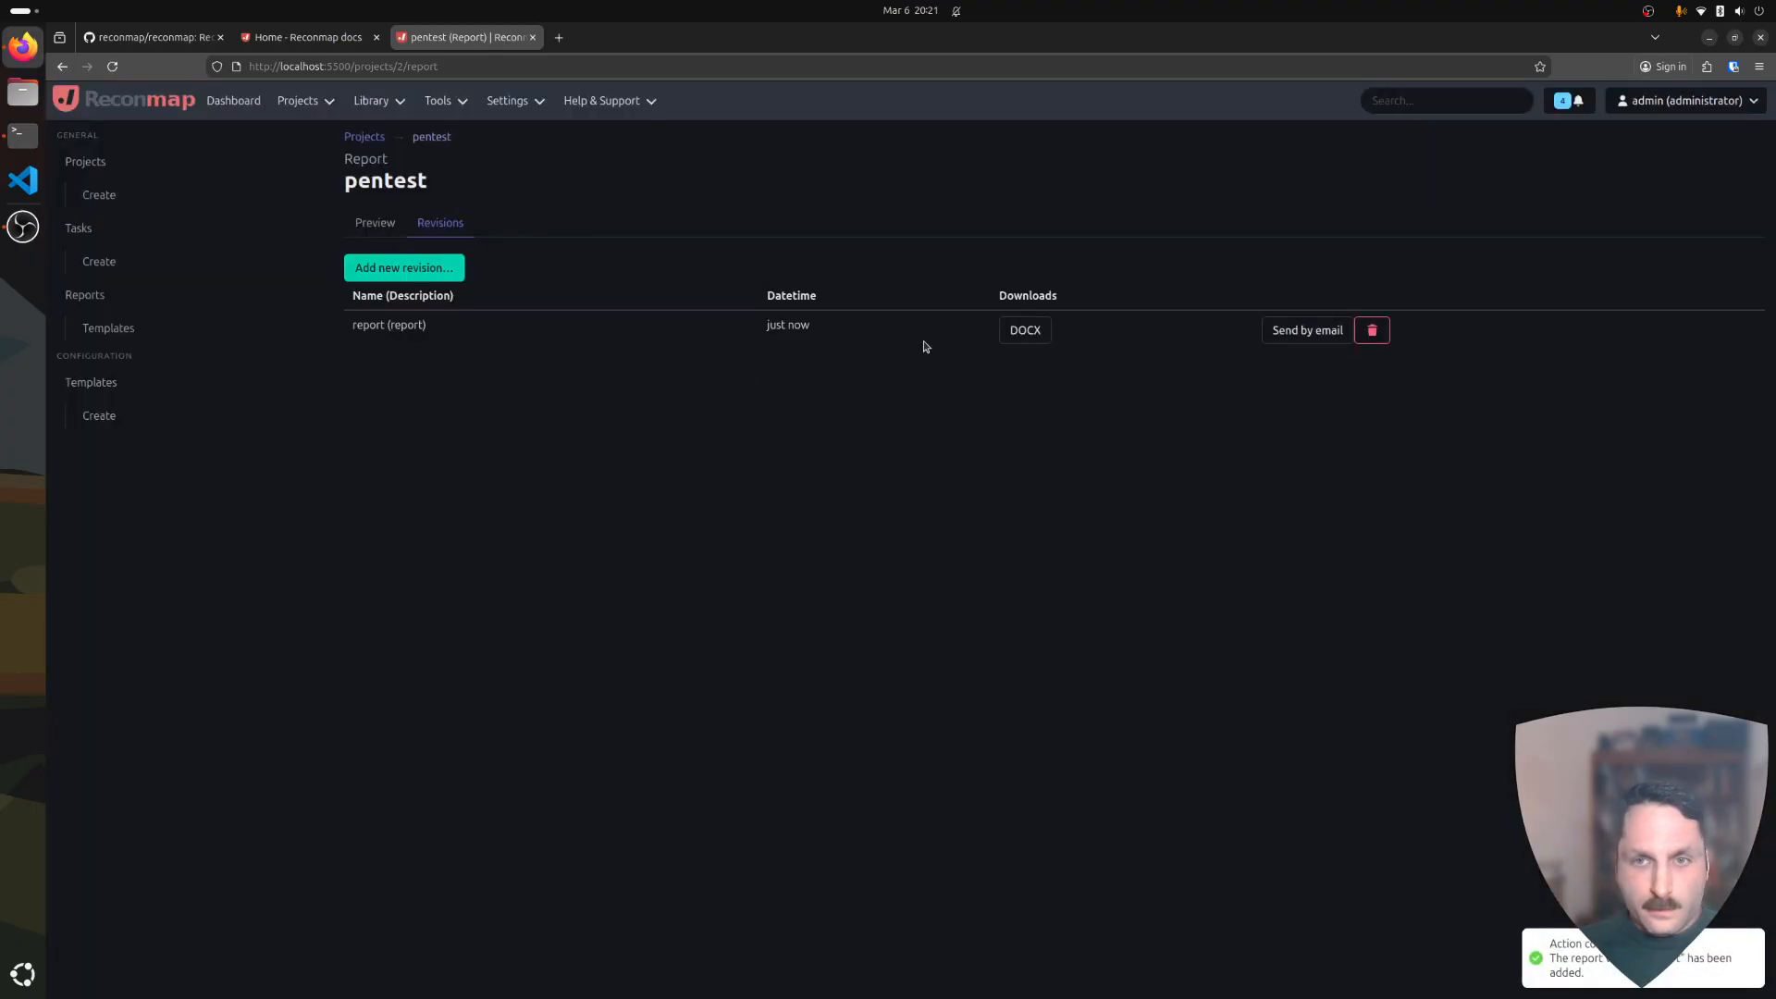
left_click(1025, 330)
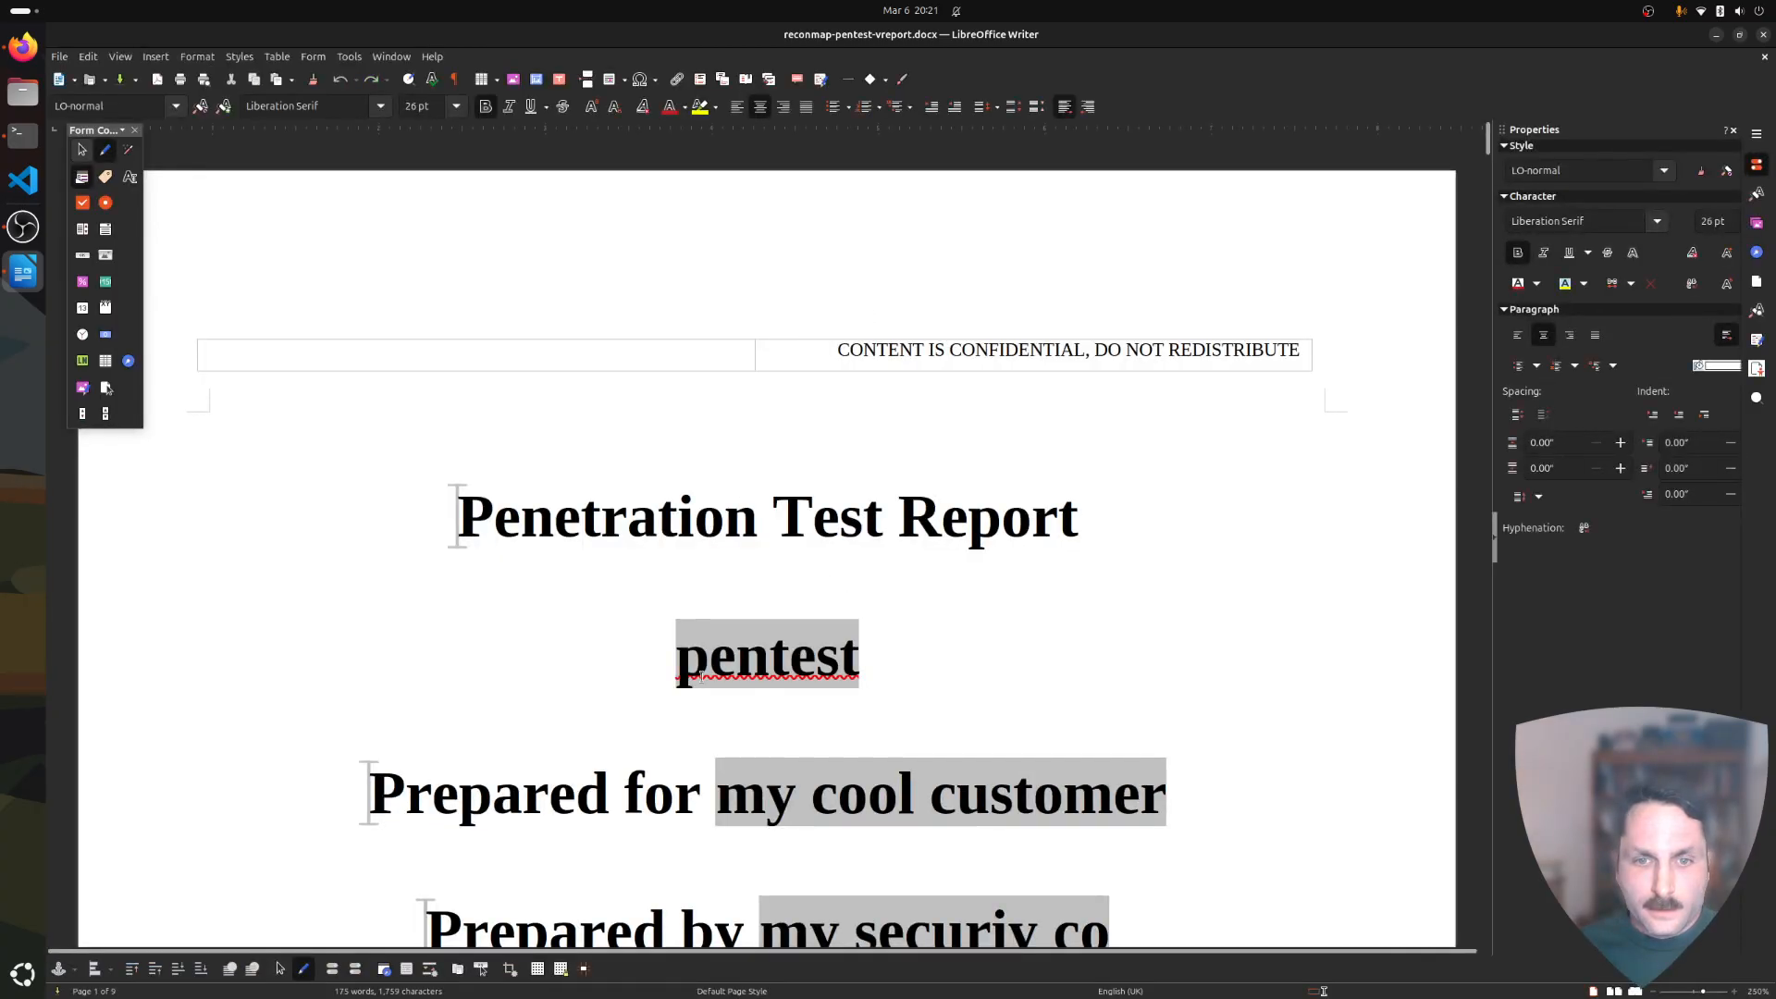
Inspect the report's title-page fields: project pentest, client my cool customer, and service provider.
scroll(742, 414, "down", 3)
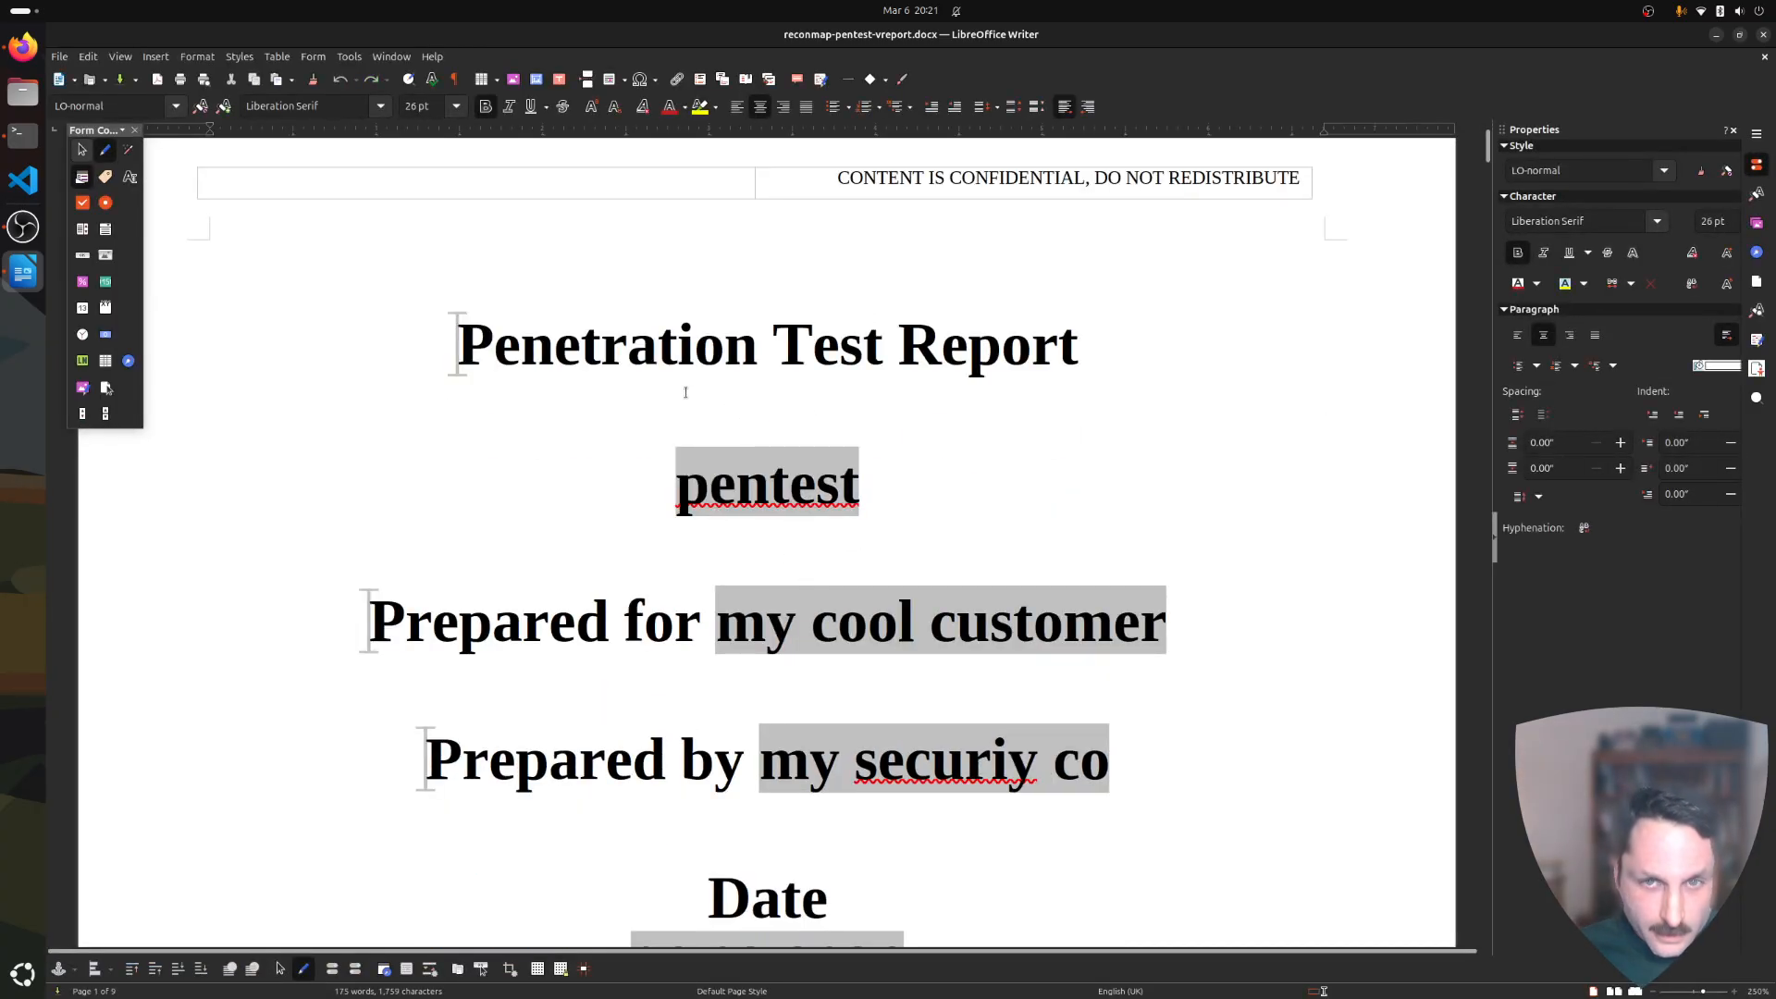
scroll(732, 482, "down", 3)
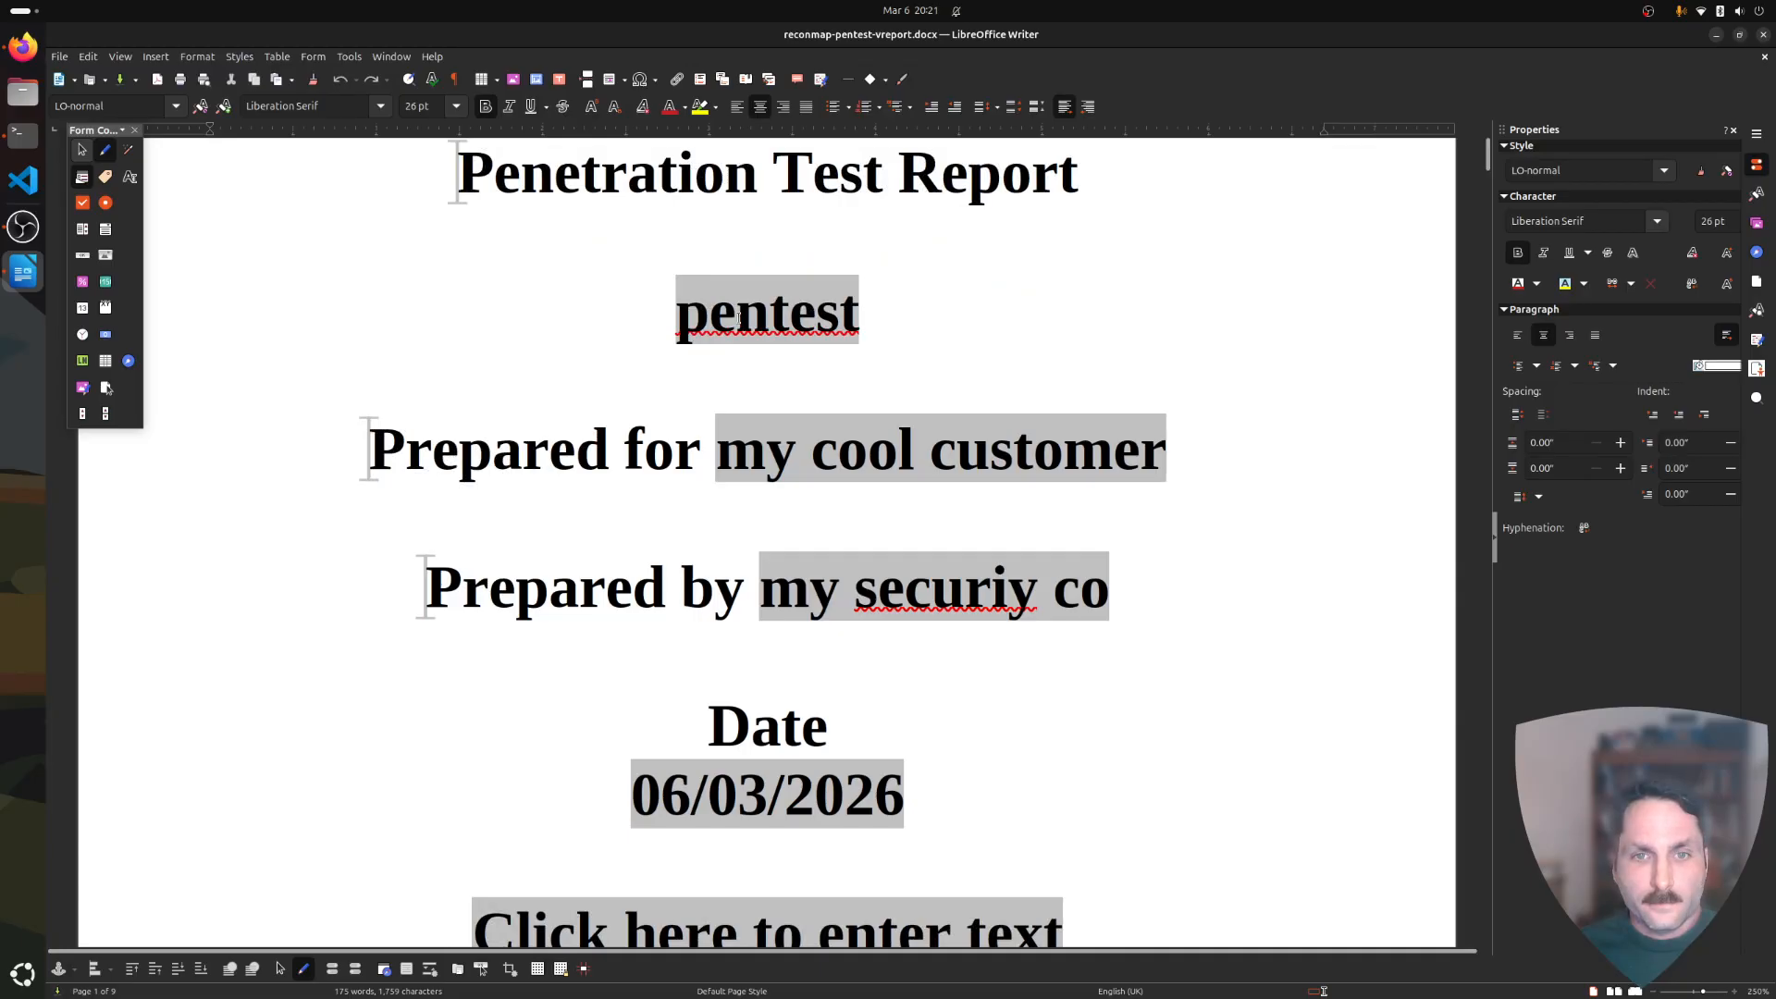
left_click(783, 342)
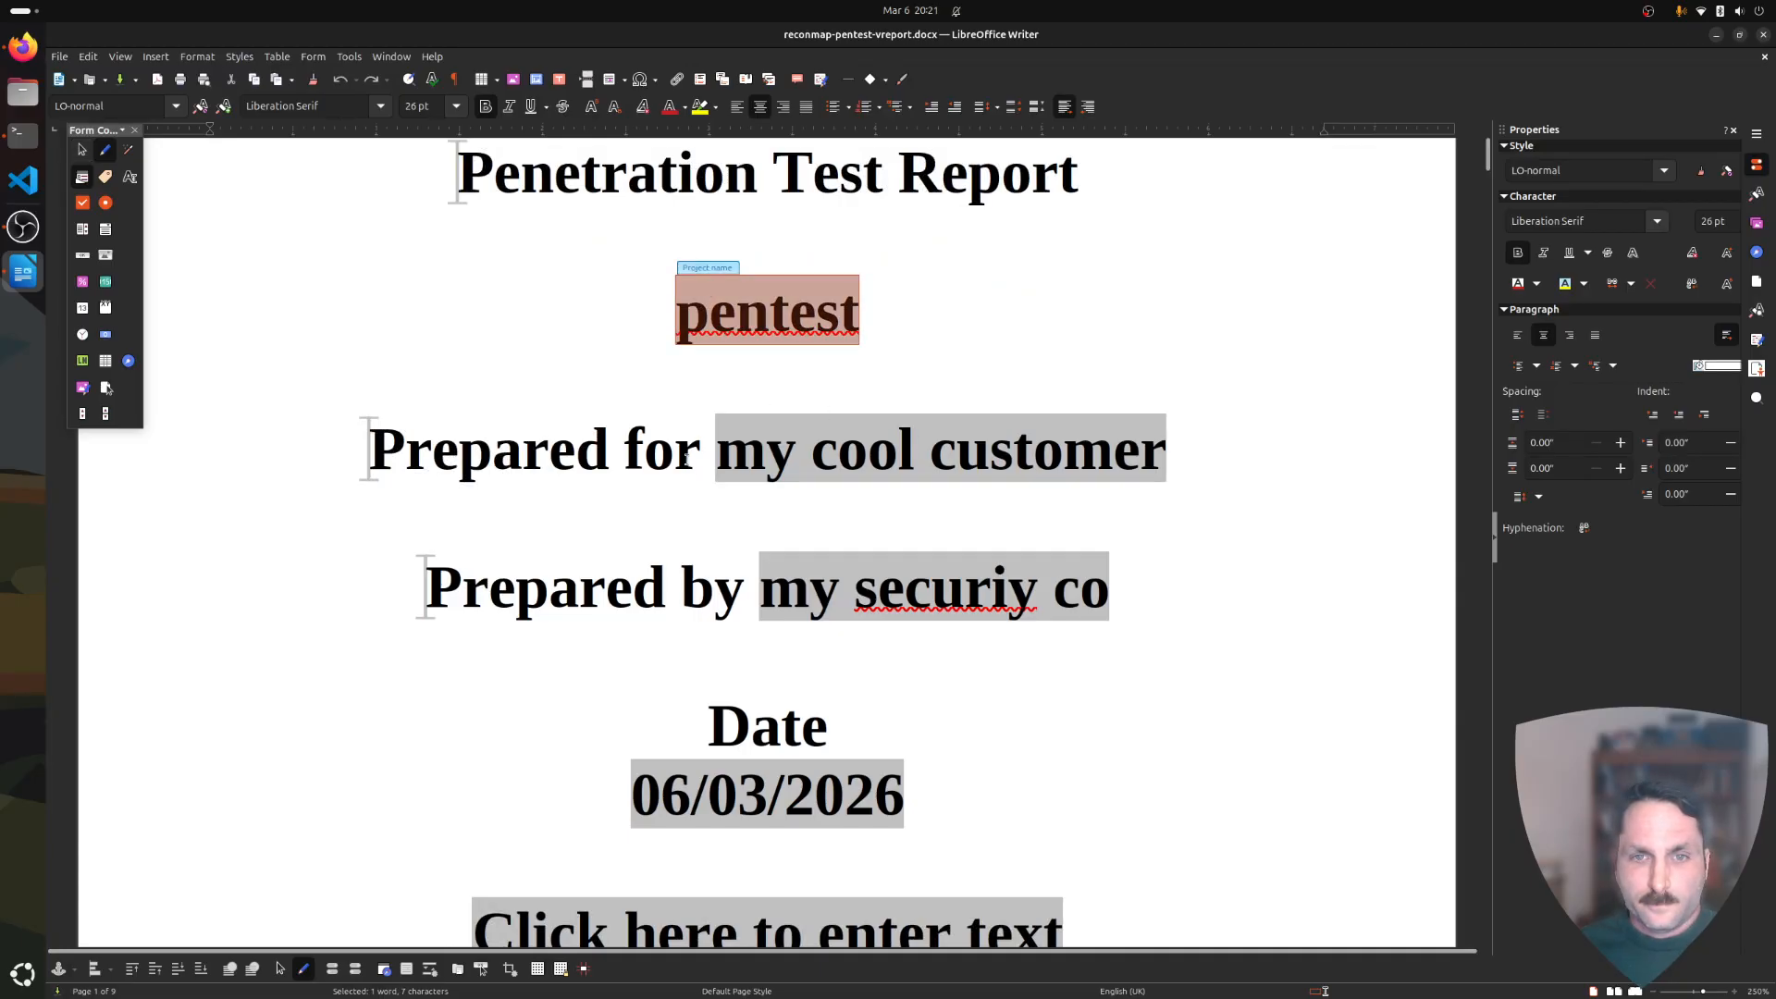
left_click(685, 459)
left_click(756, 322)
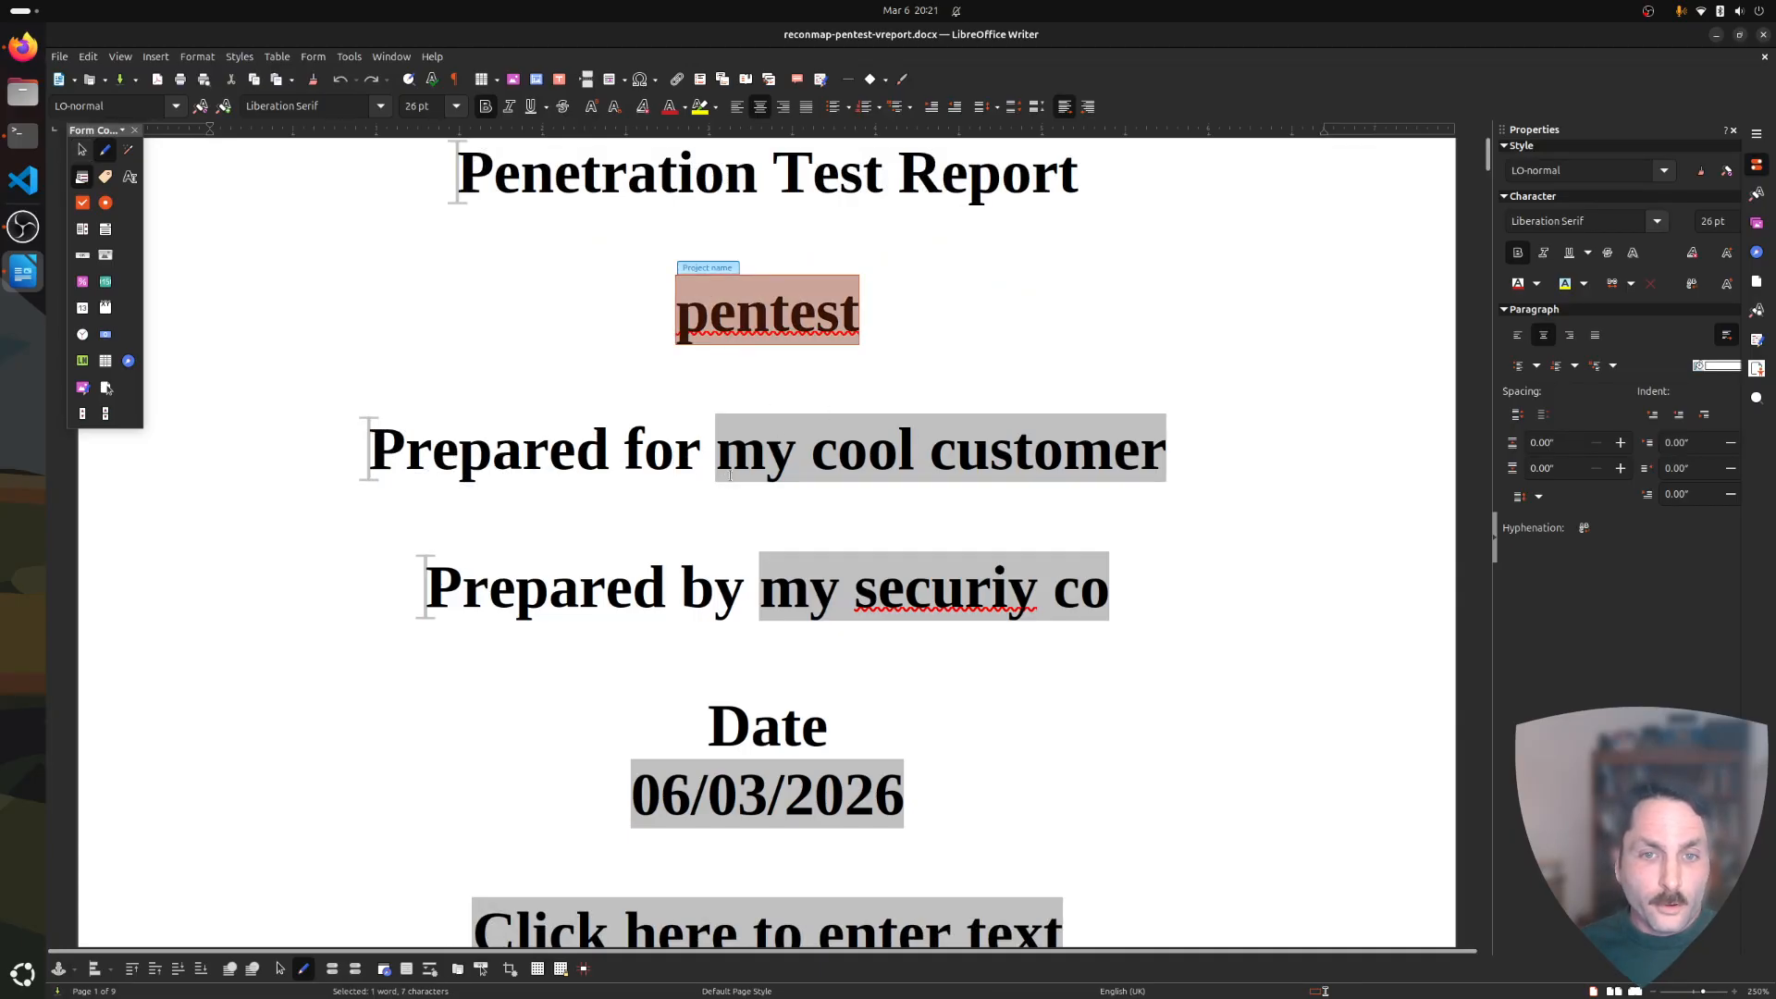
left_click(758, 458)
left_click(919, 590)
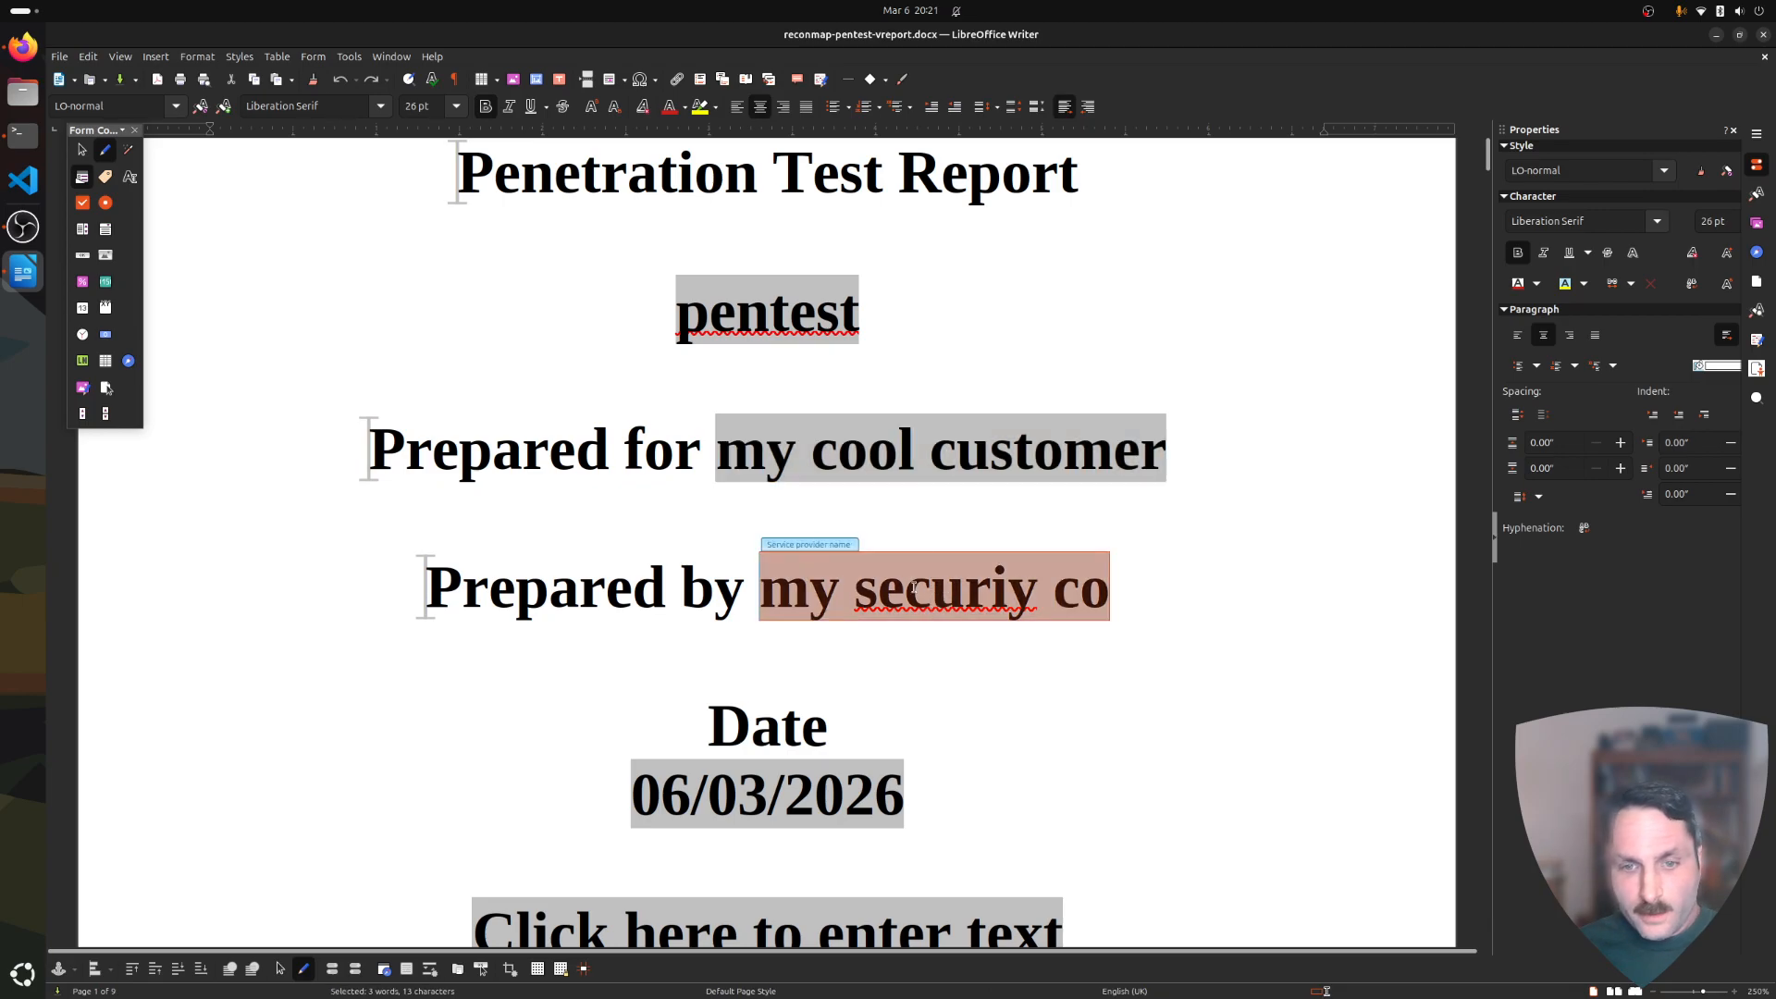
Scroll through the report's assets and vulnerabilities sections down to page 9.
scroll(920, 589, "down", 15)
scroll(753, 592, "down", 15)
scroll(749, 591, "down", 15)
scroll(650, 606, "down", 15)
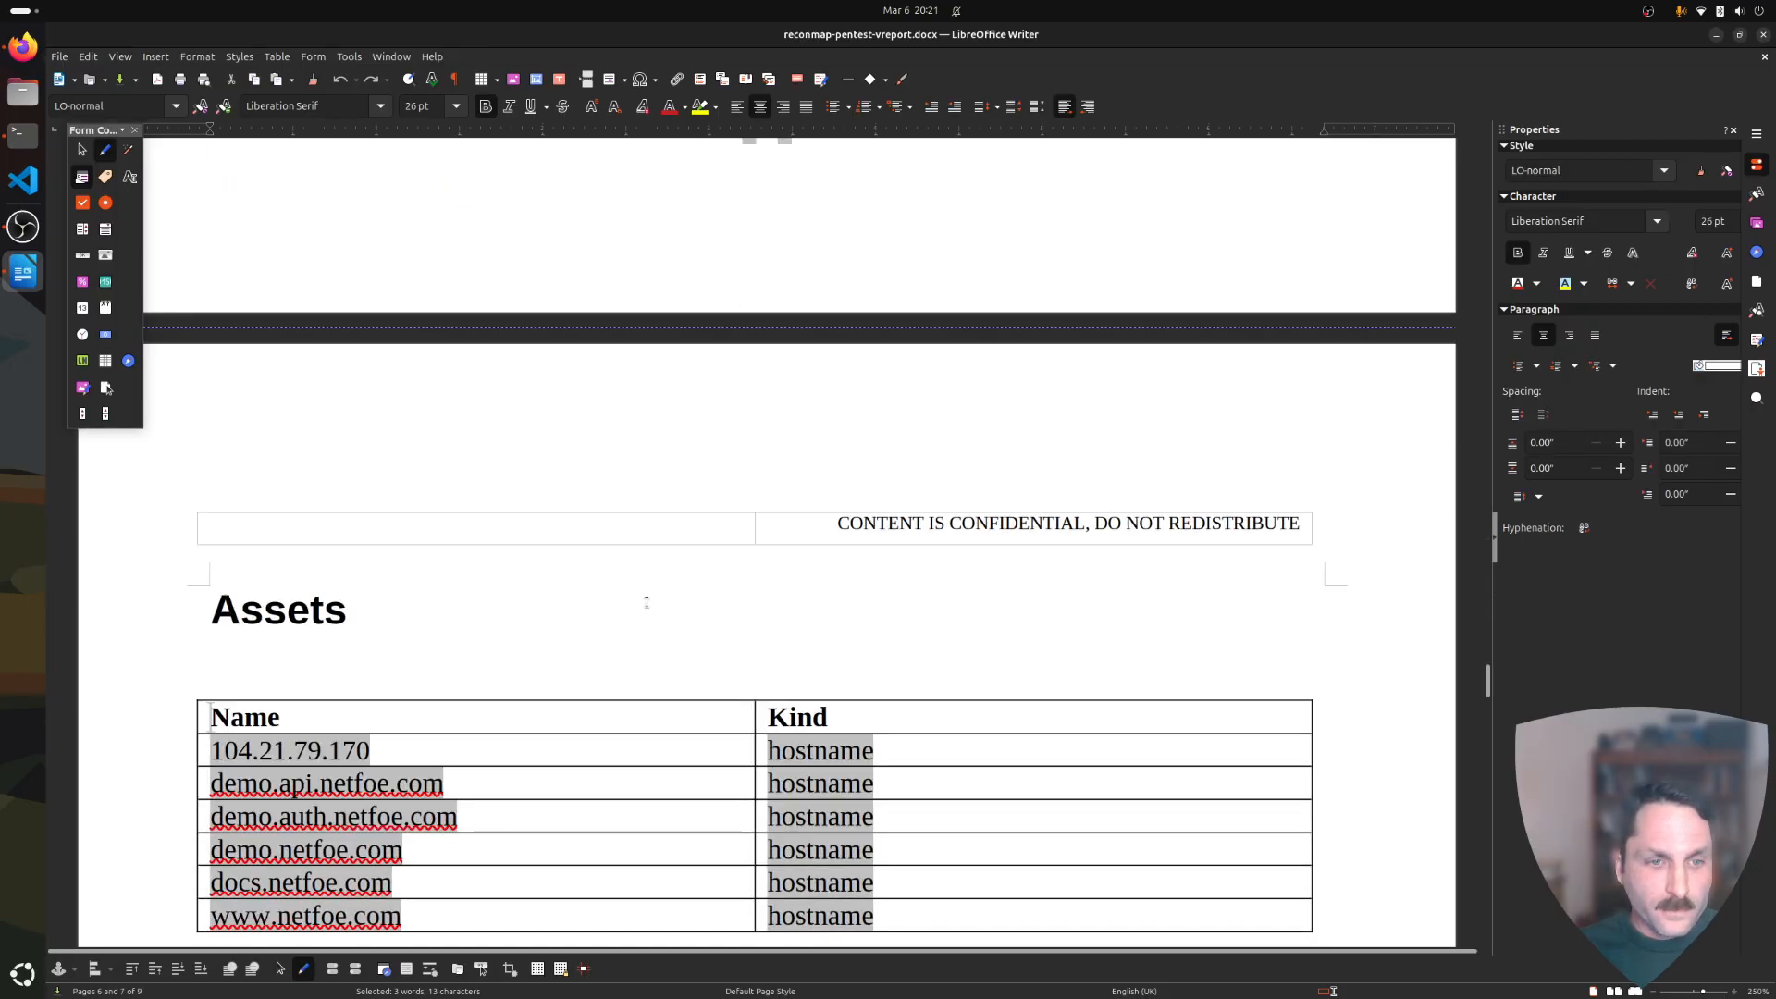
scroll(647, 602, "down", 5)
scroll(417, 458, "down", 15)
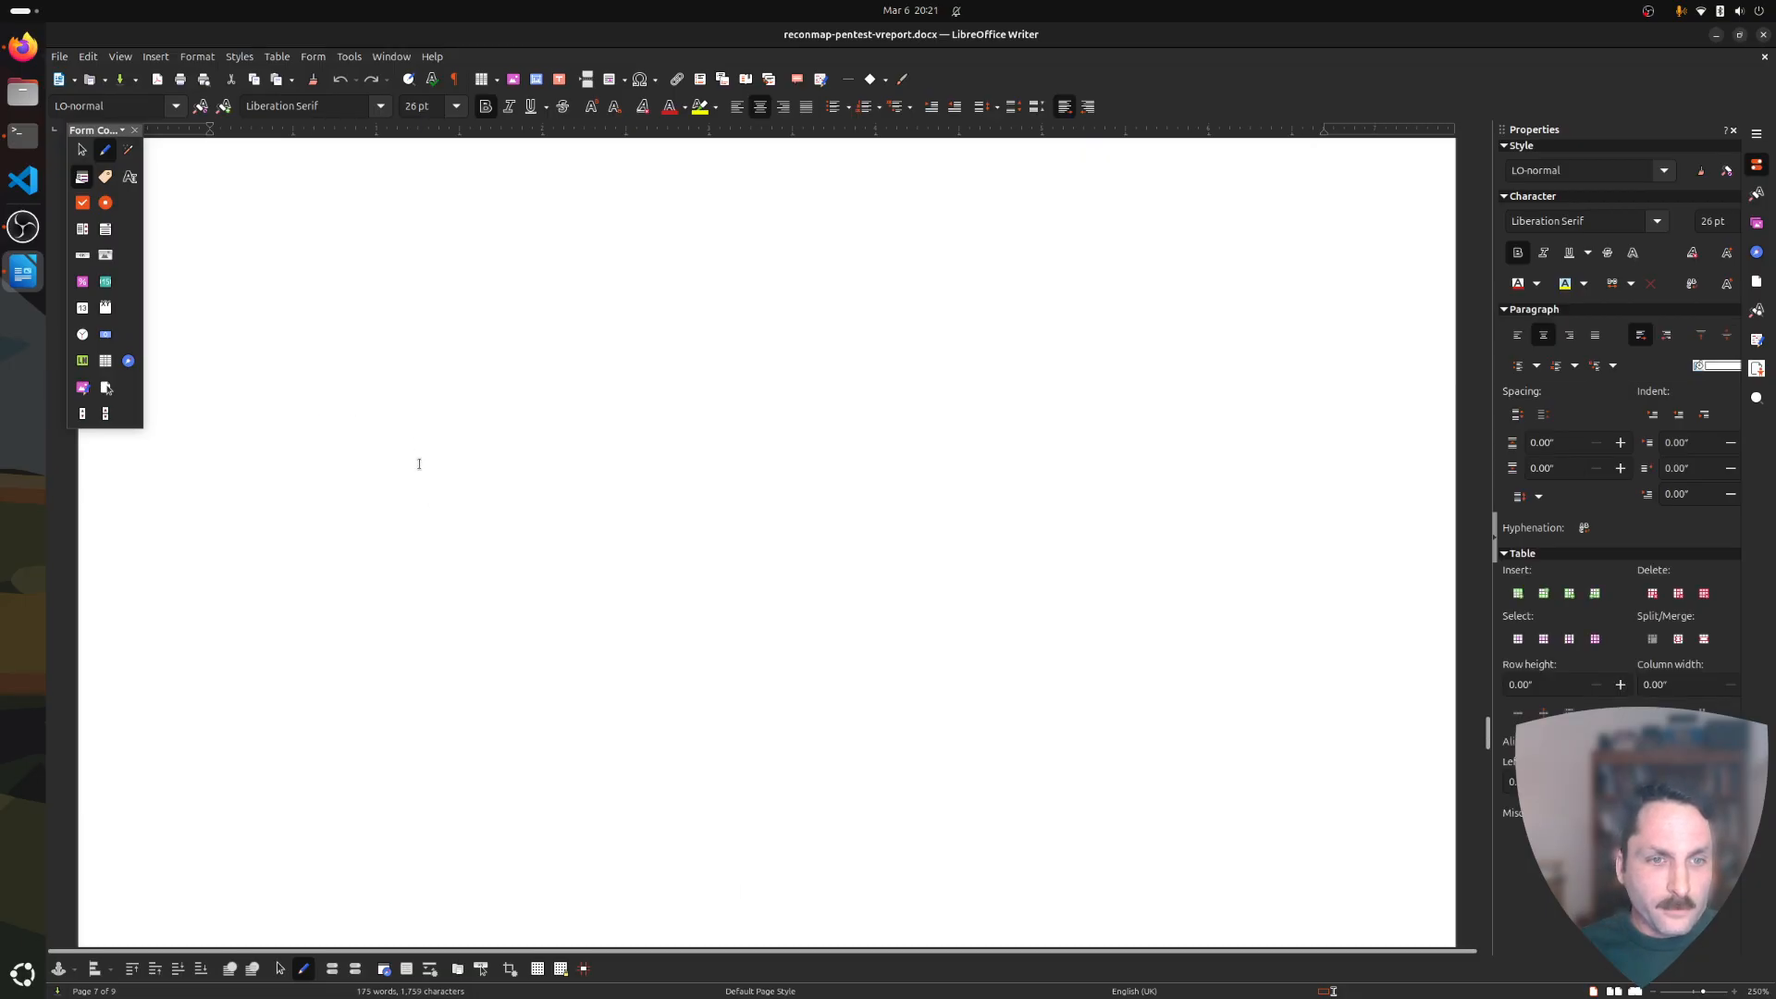
scroll(439, 508, "down", 10)
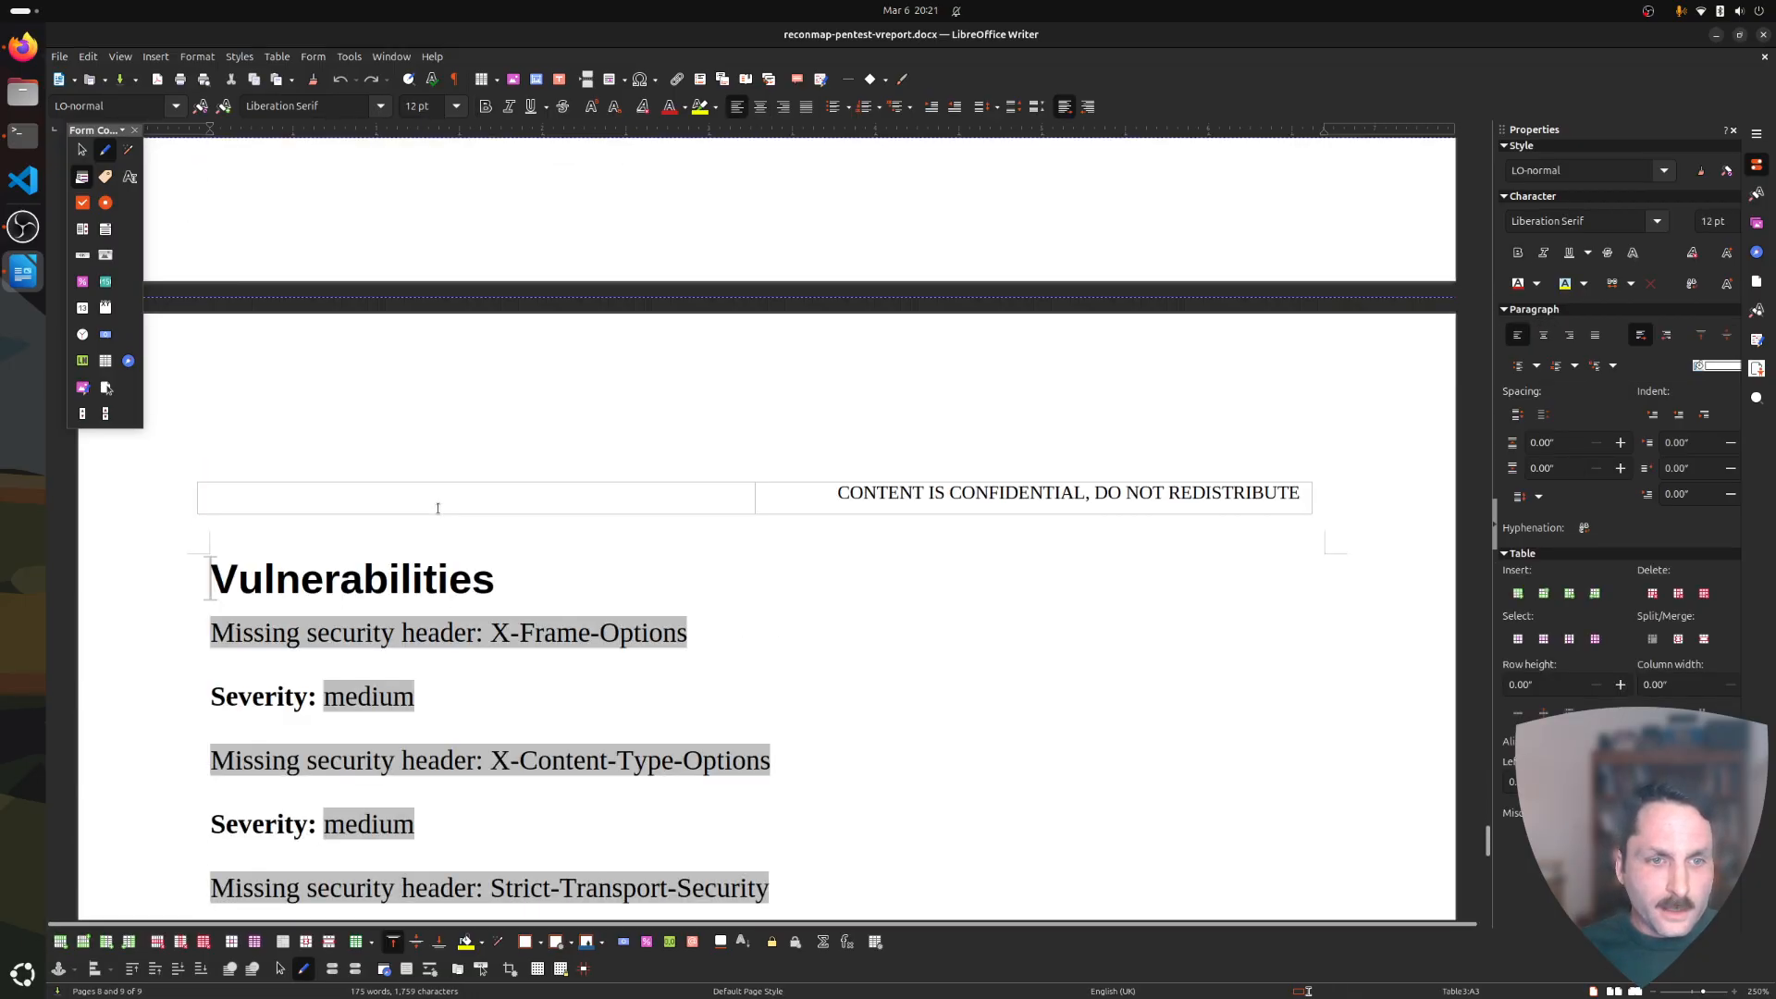
scroll(480, 387, "down", 5)
scroll(519, 484, "up", 8)
Close Writer, cancel a second new report revision unchanged, and return to the dashboard.
left_click(1763, 34)
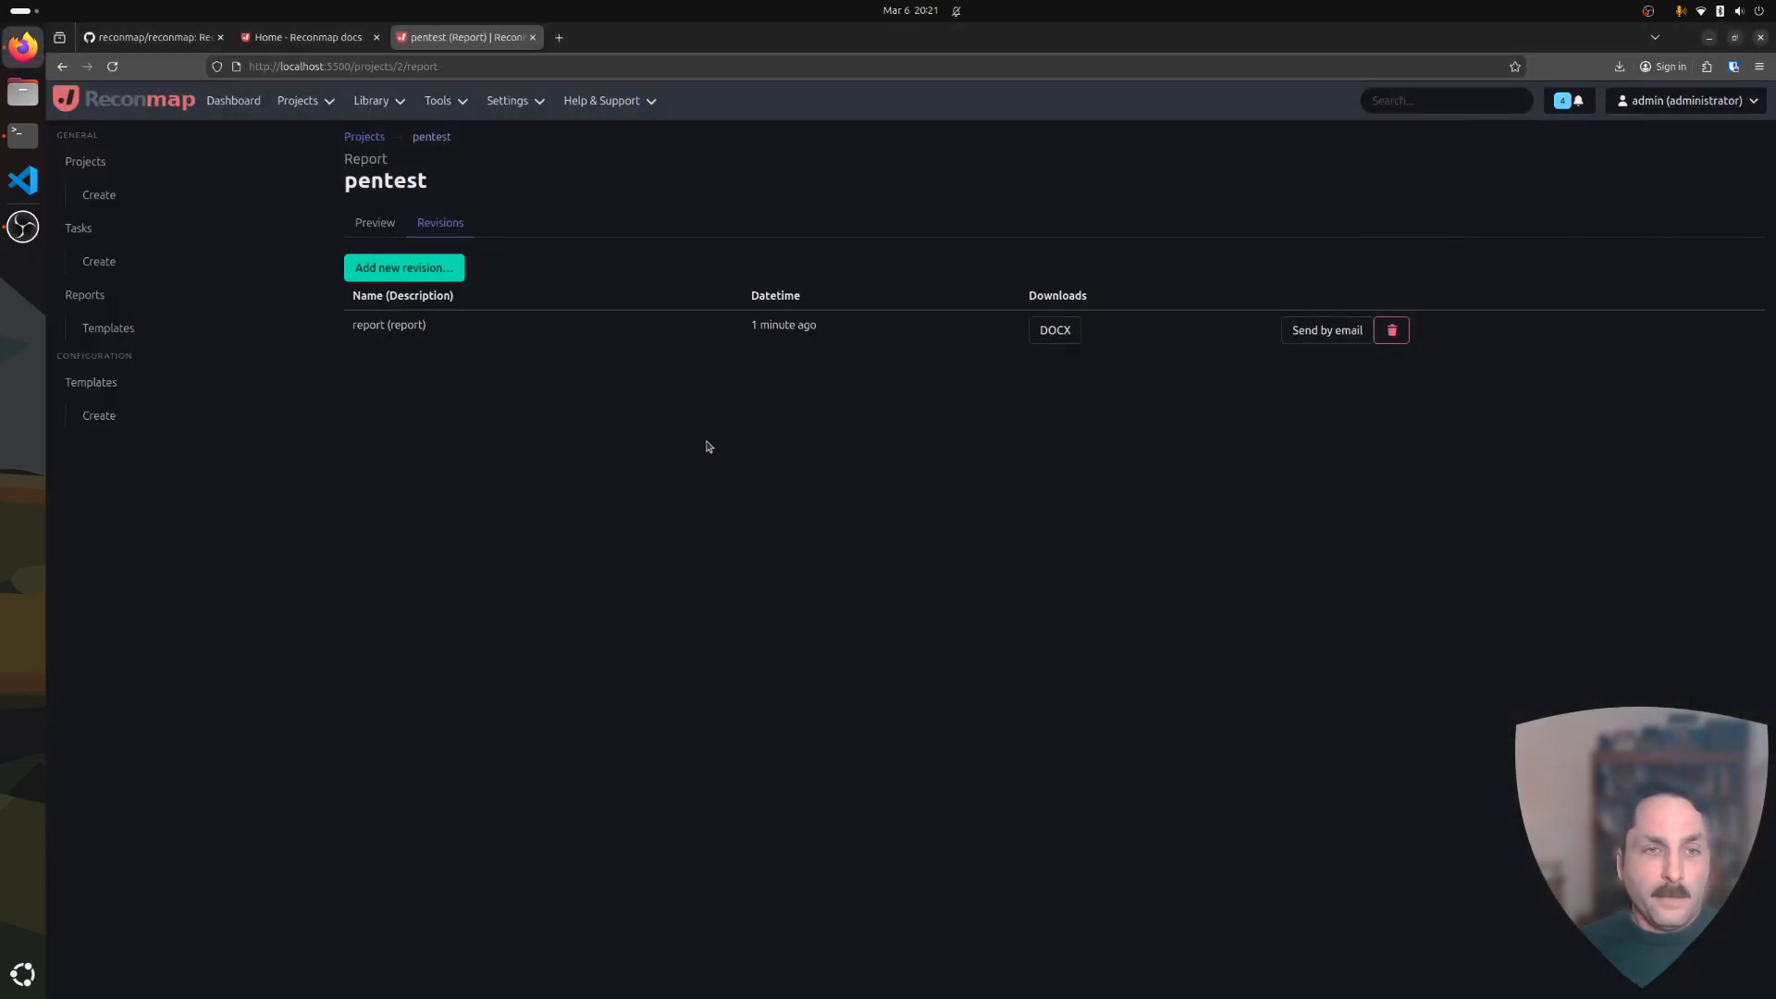
left_click(388, 269)
left_click(664, 519)
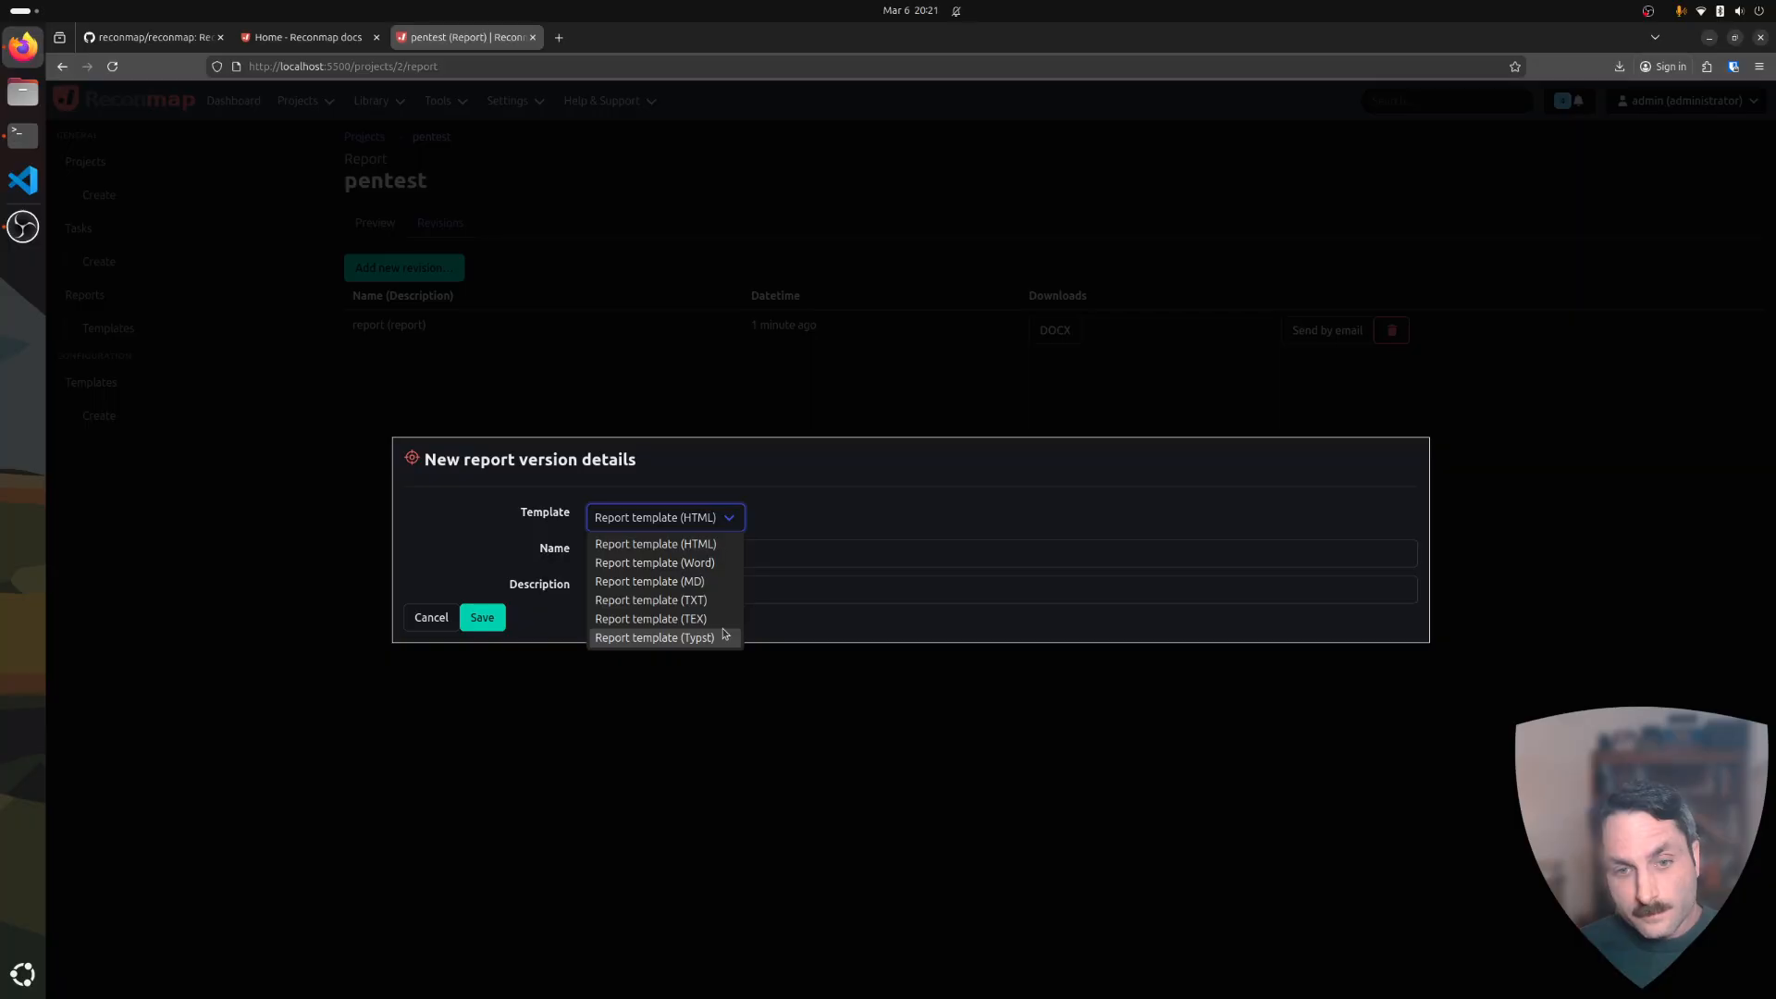
left_click(506, 507)
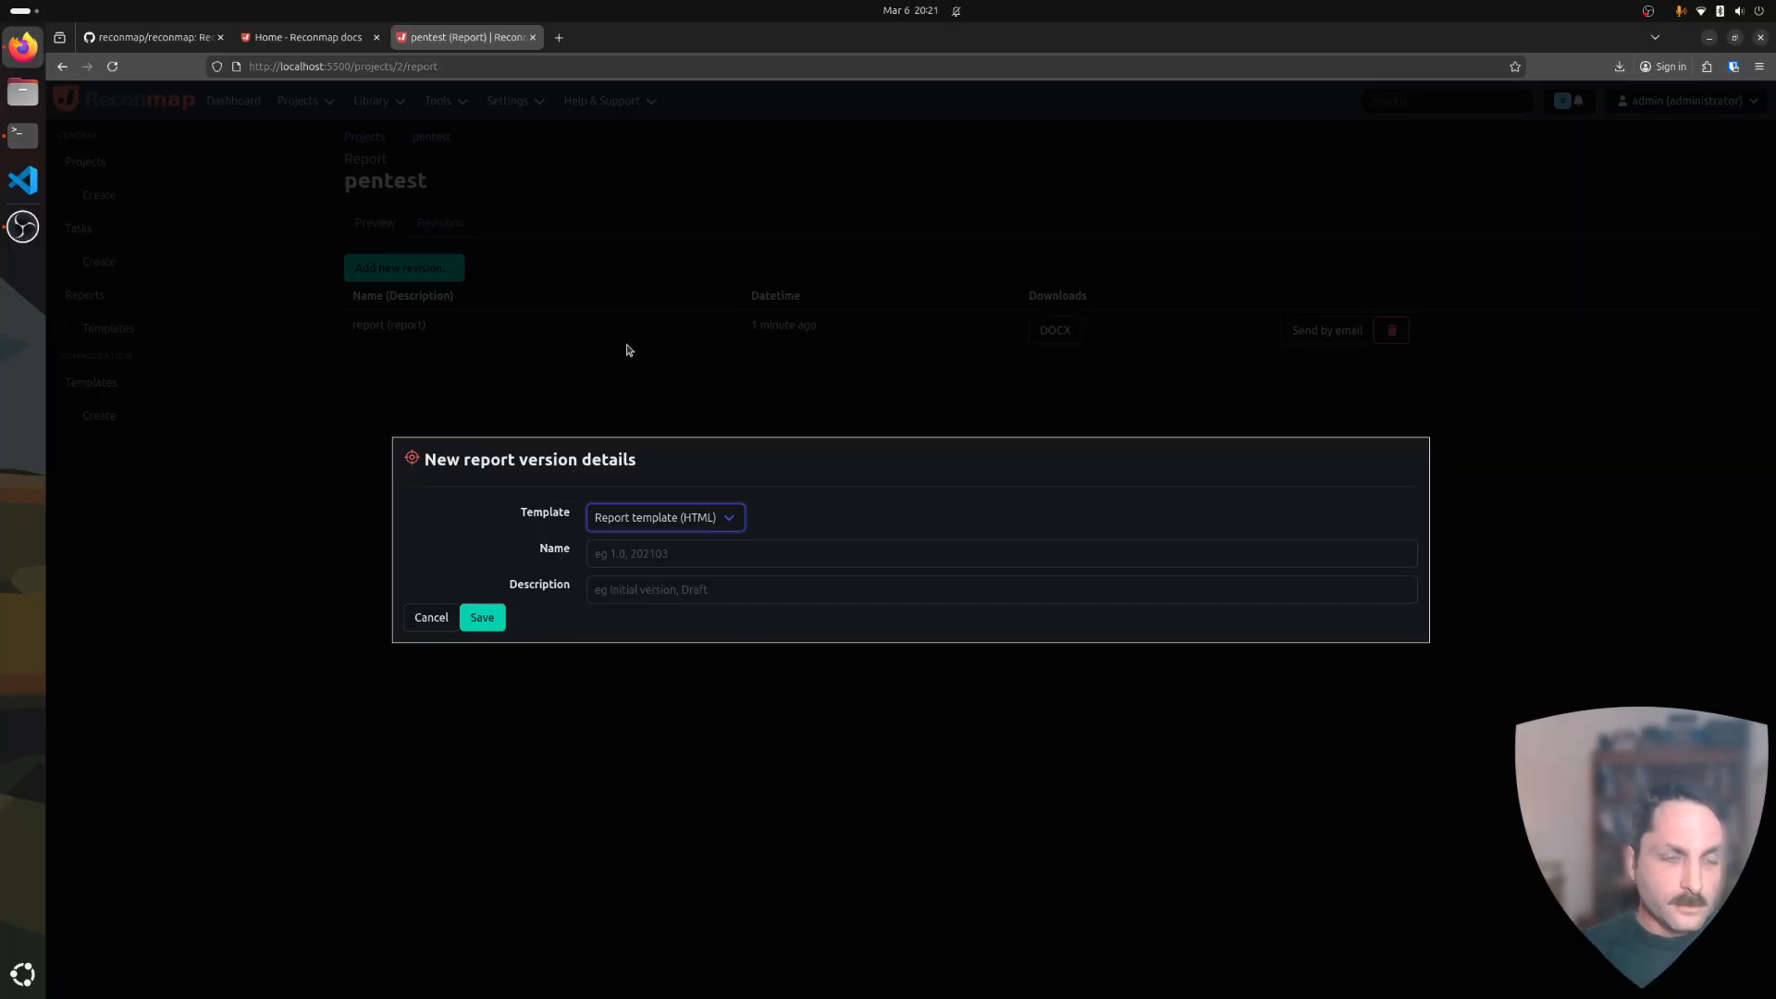
left_click(431, 617)
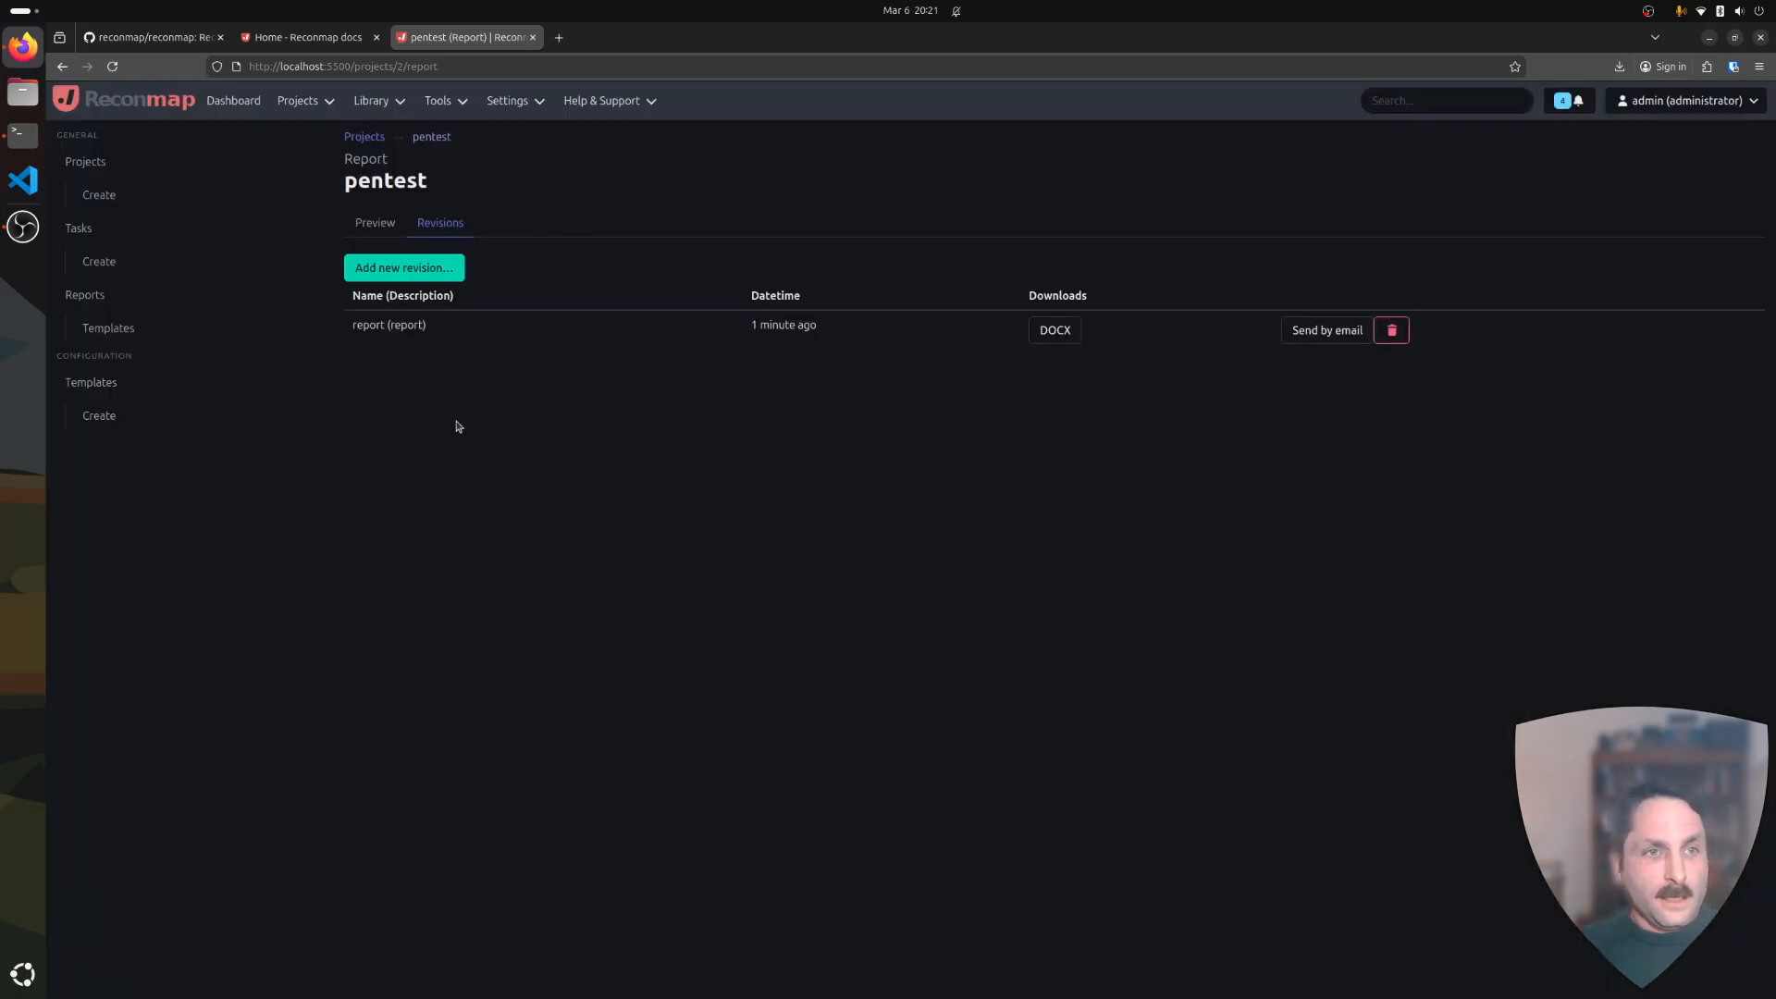
left_click(170, 111)
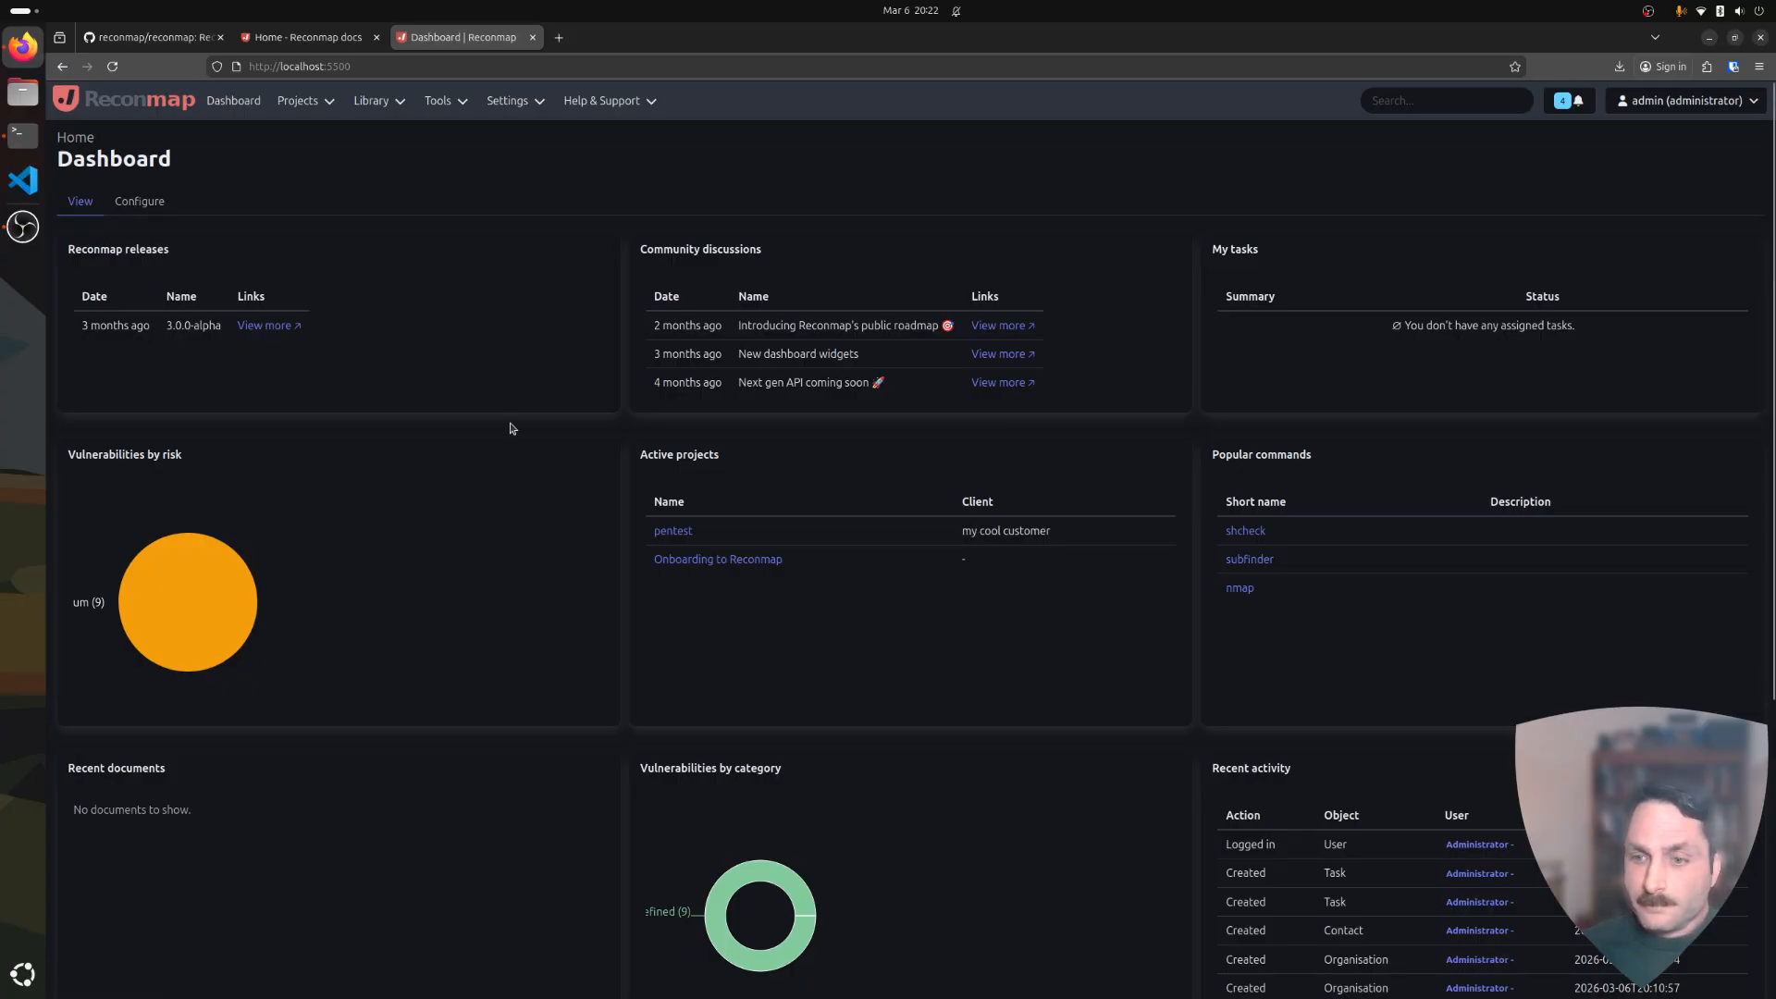
scroll(512, 428, "down", 4)
scroll(658, 499, "up", 5)
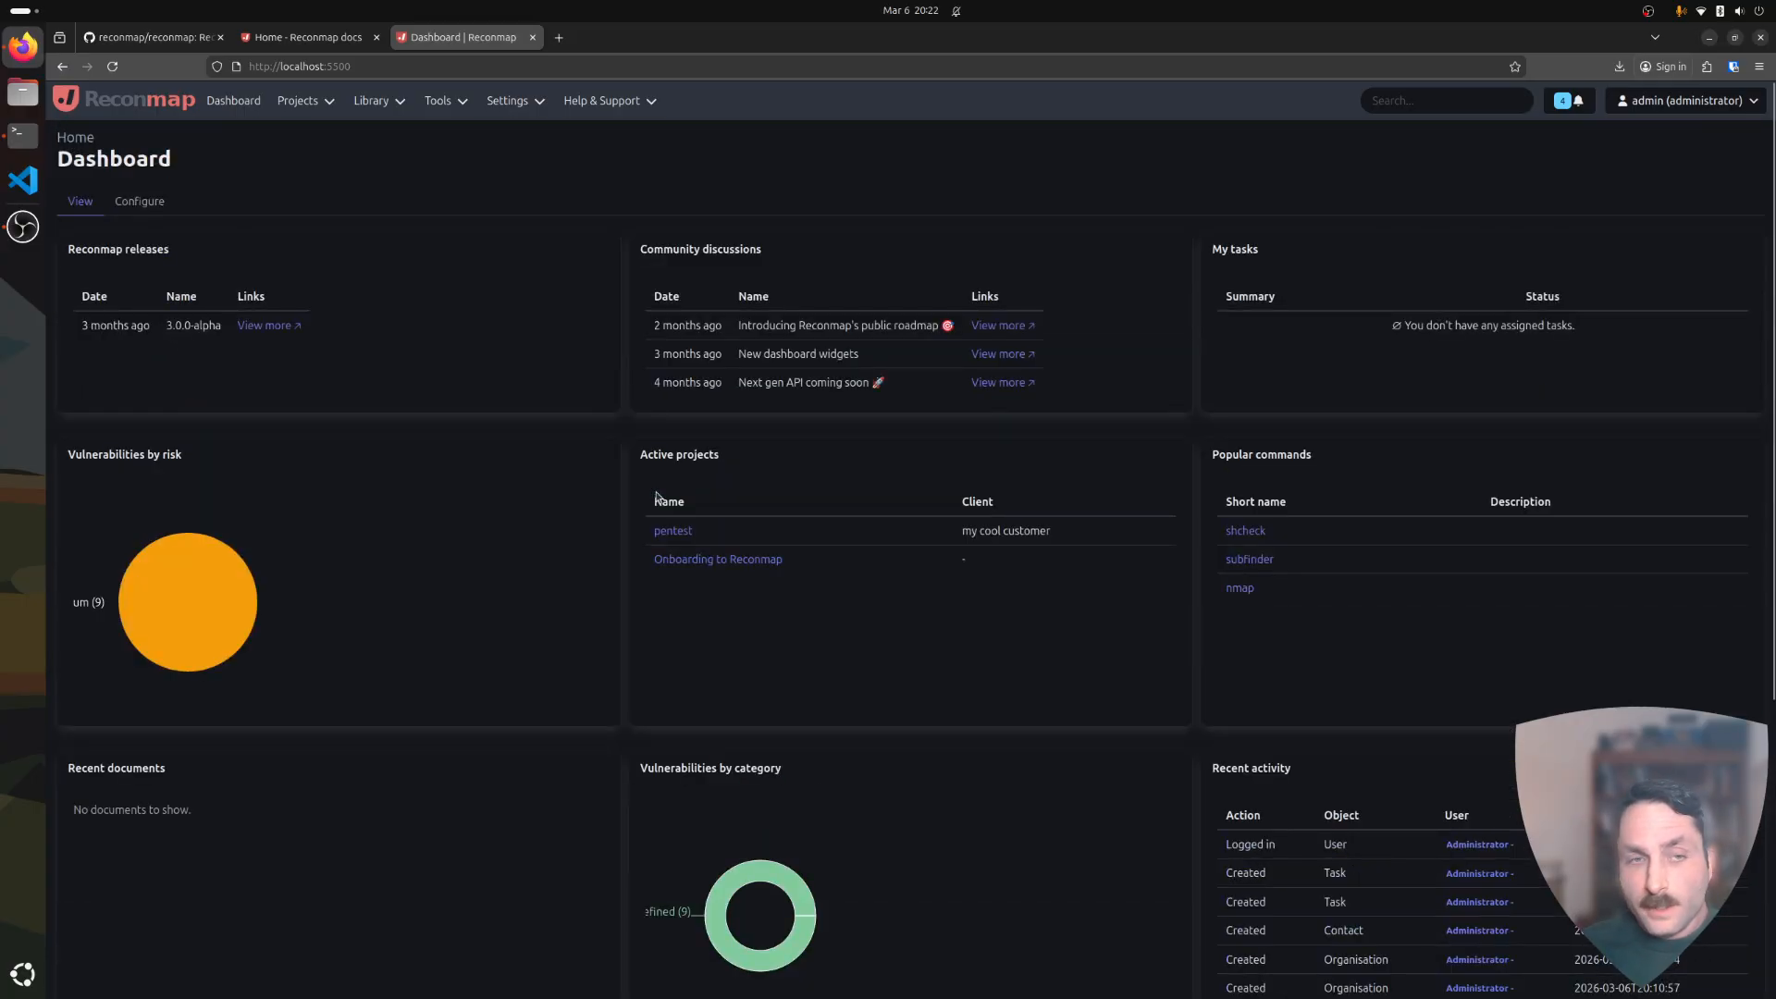